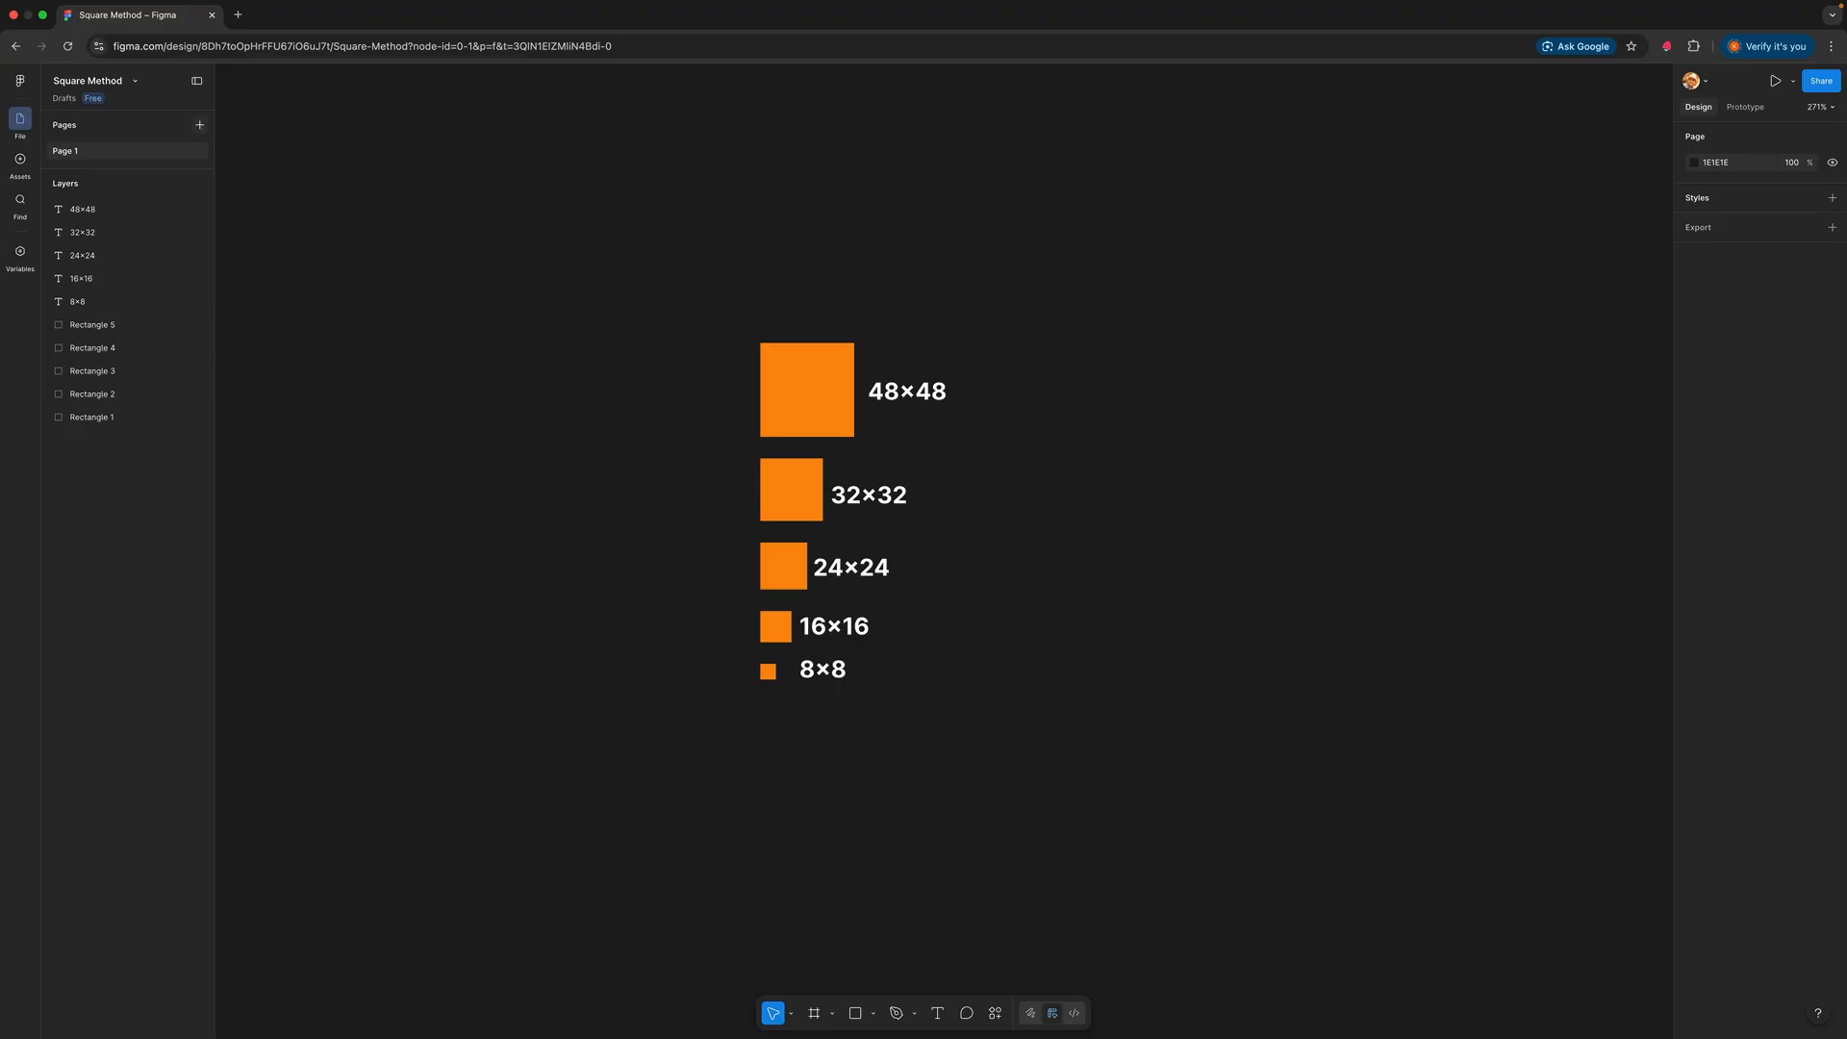
Step: Add a new page to the file and name it "Login - Registraion"
{"action": "left_click", "coordinate": [199, 124]}
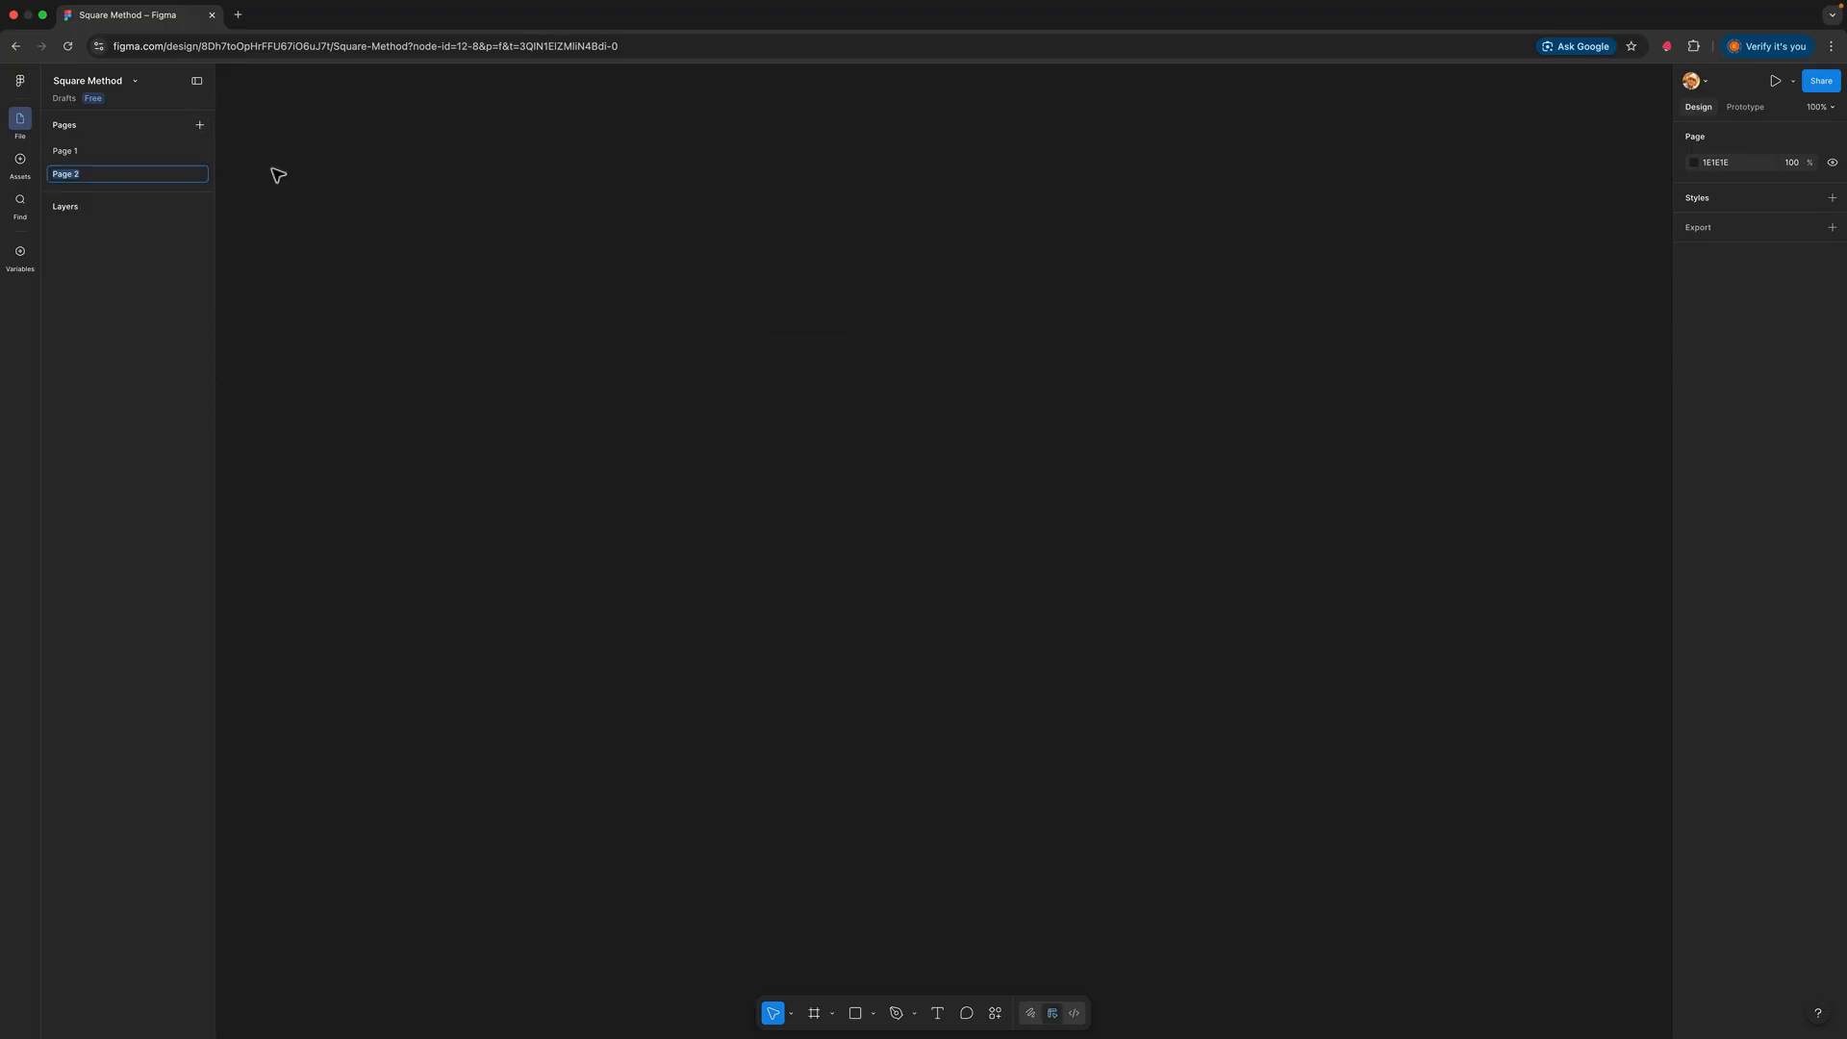
{"action": "type", "text": "4"}
{"action": "type", "text": "ogin - Registraion"}
{"action": "key", "text": "Return"}
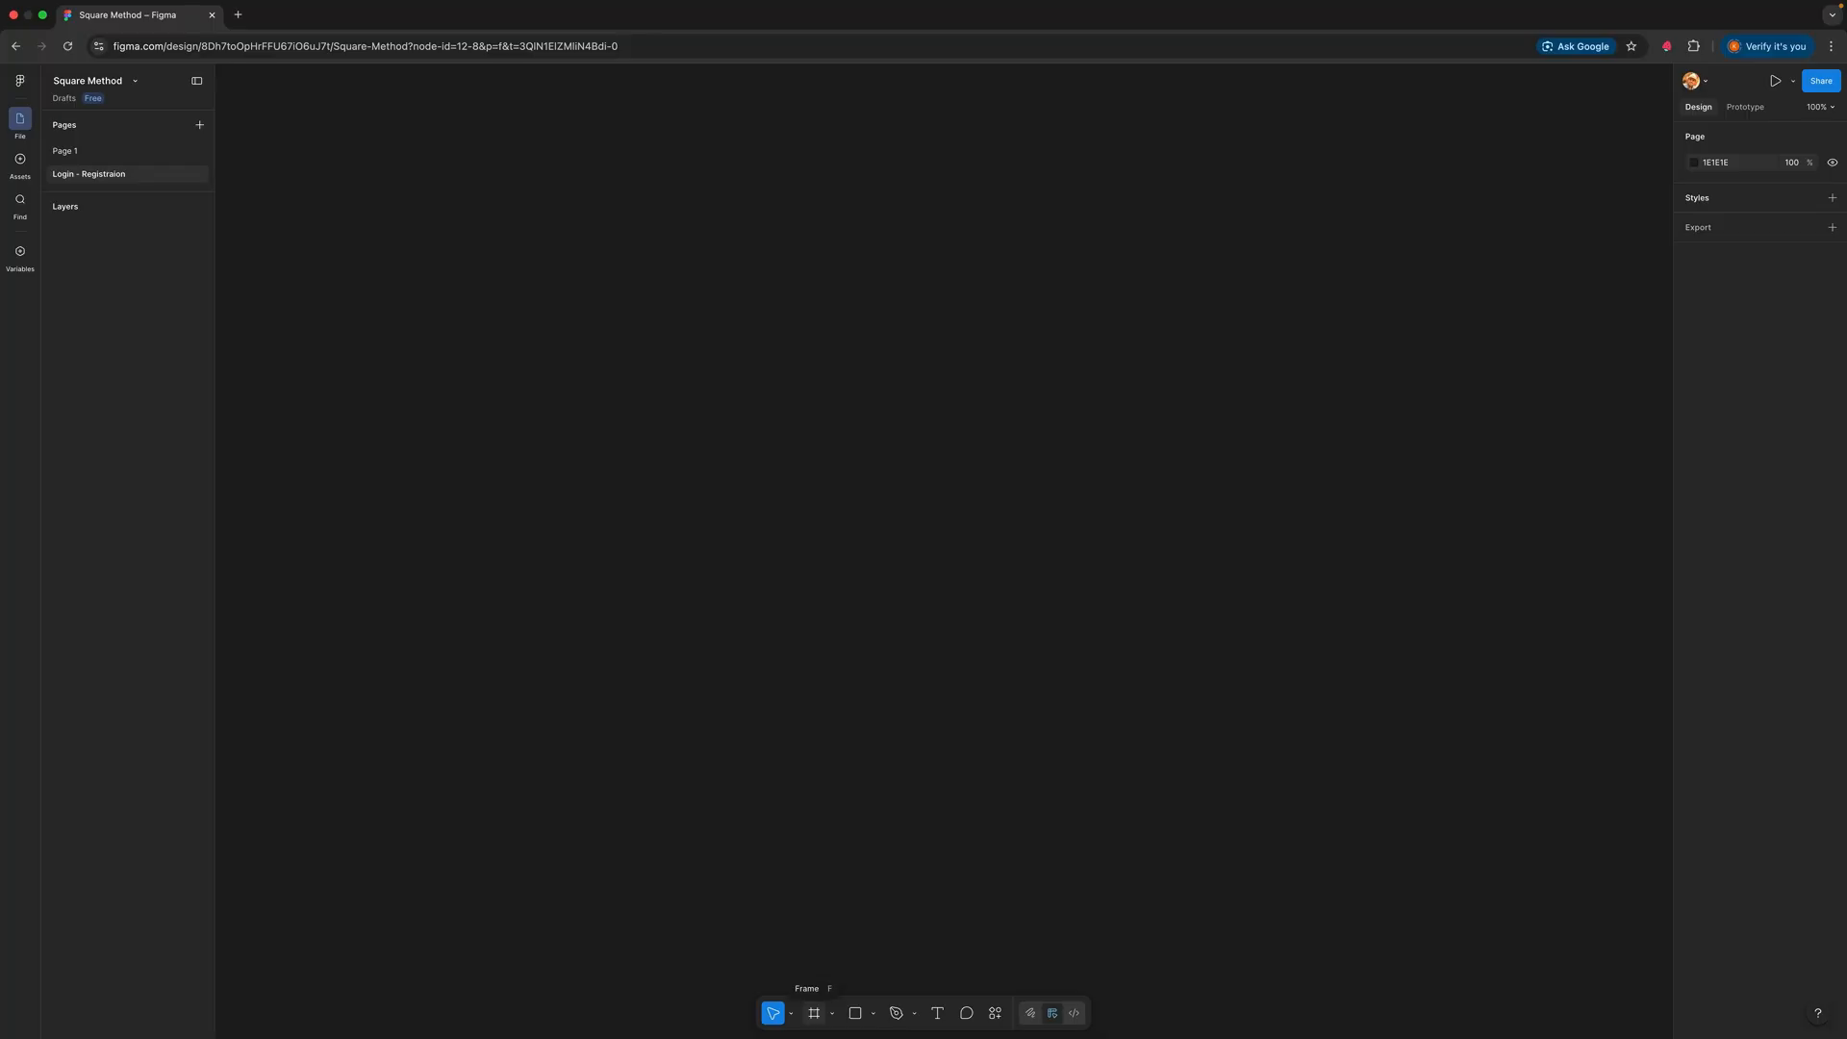
Step: Create a frame from the iPhone 17 preset and rename it Login
{"action": "left_click", "coordinate": [814, 1012]}
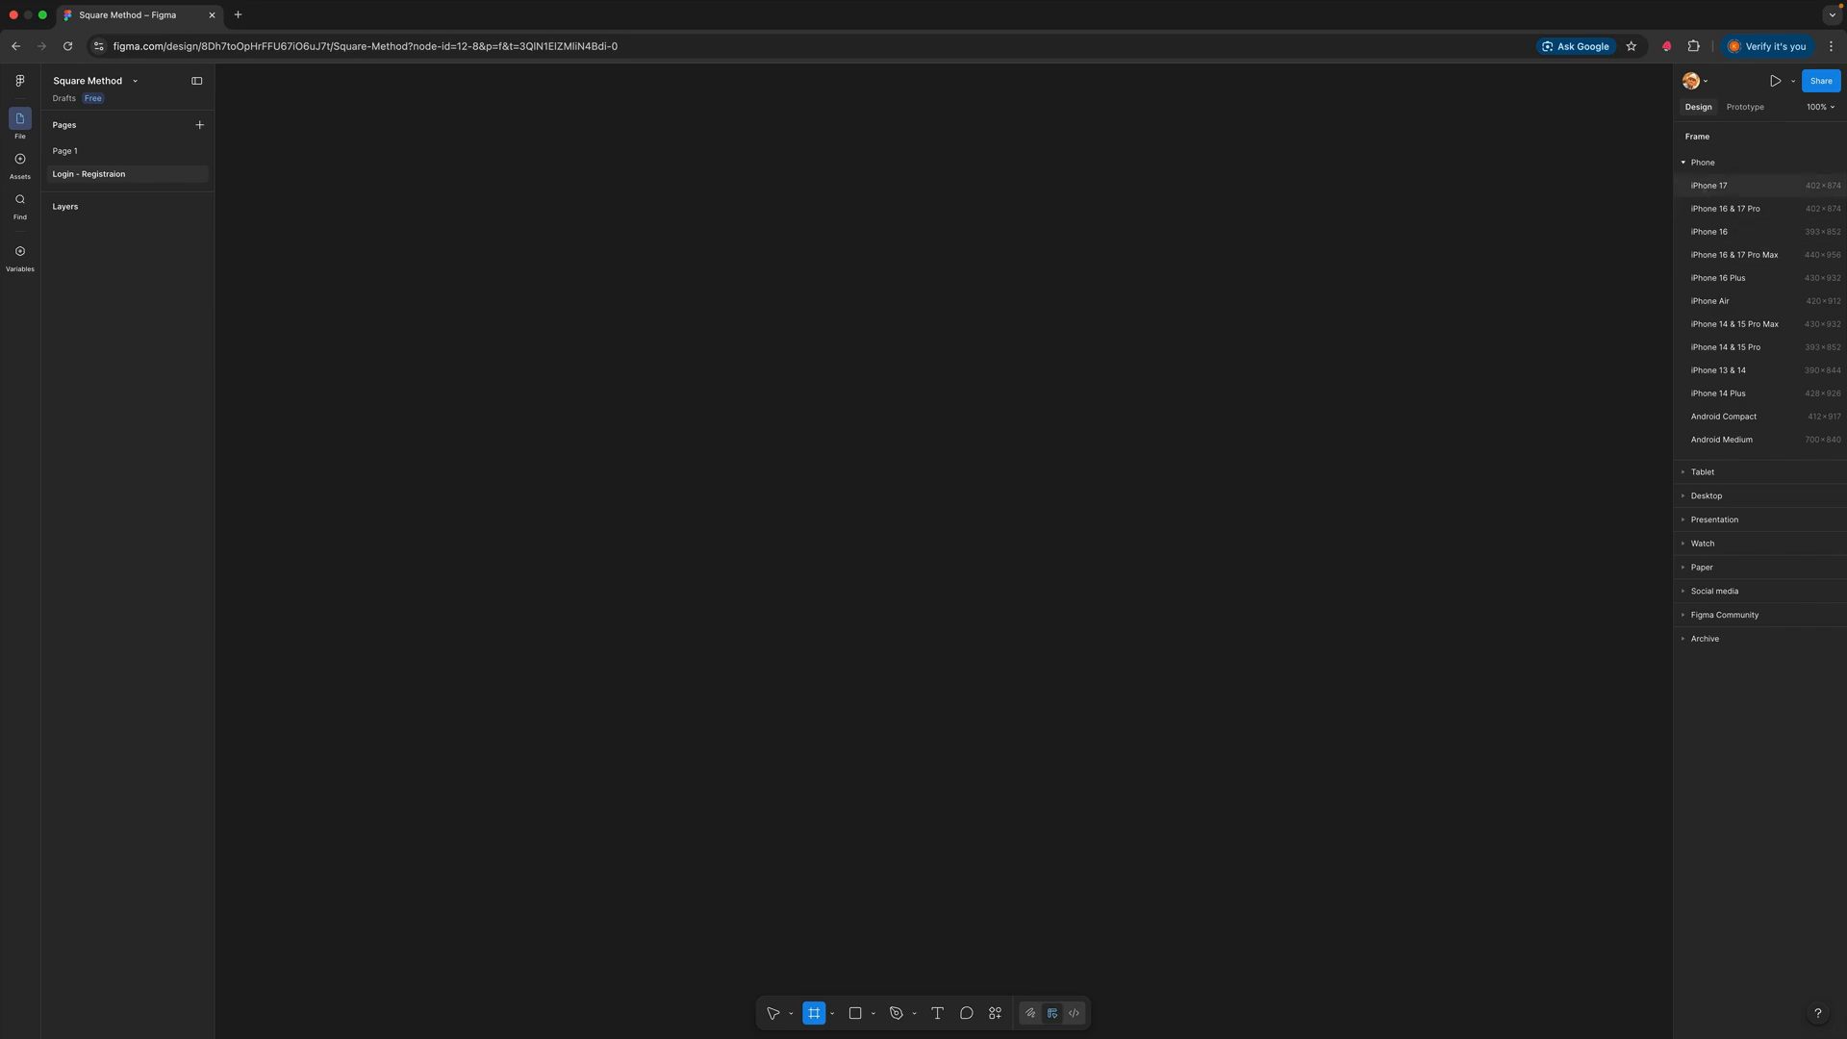
{"action": "left_click", "coordinate": [1710, 186]}
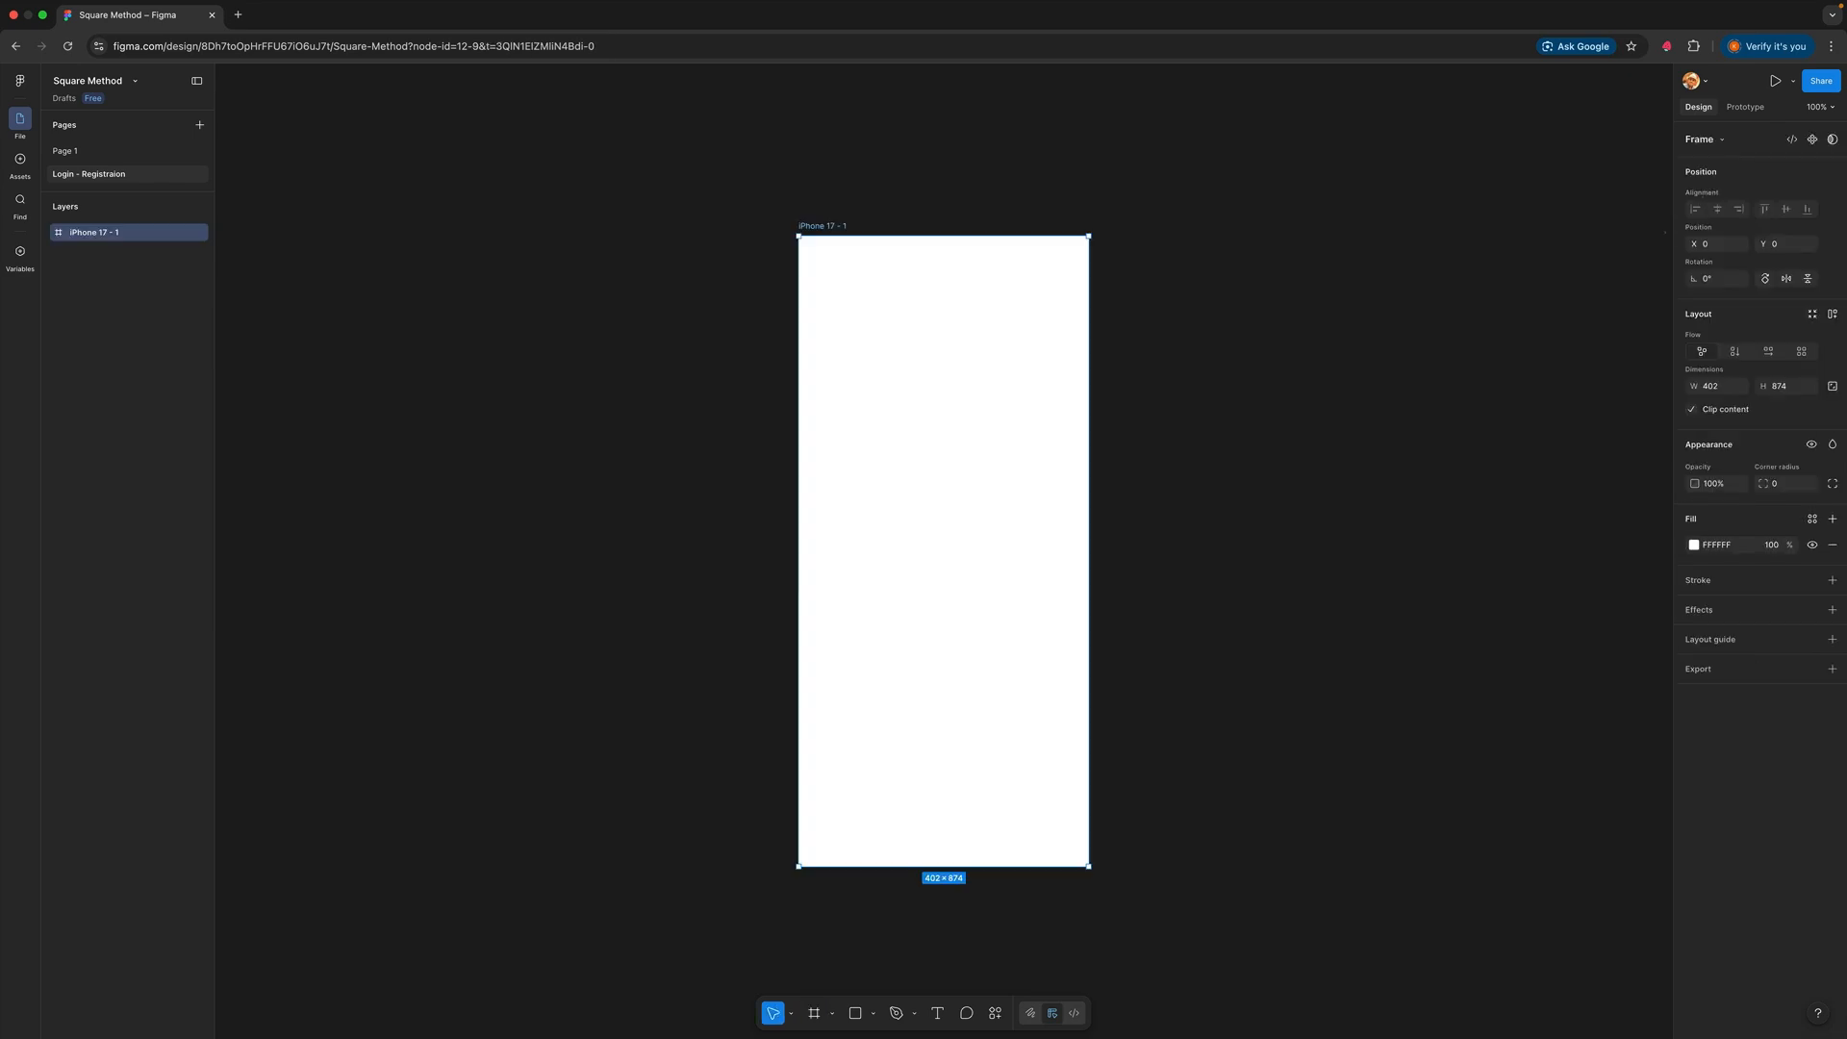
{"action": "double_click", "coordinate": [824, 227]}
{"action": "type", "text": "Login"}
{"action": "key", "text": "Return"}
Step: Draw a full-width rectangle in the Login frame with a height of 44 and place it flush with the frame's top edge
{"action": "left_click", "coordinate": [856, 1013]}
{"action": "left_click_drag", "start_coordinate": [800, 308], "coordinate": [1104, 353]}
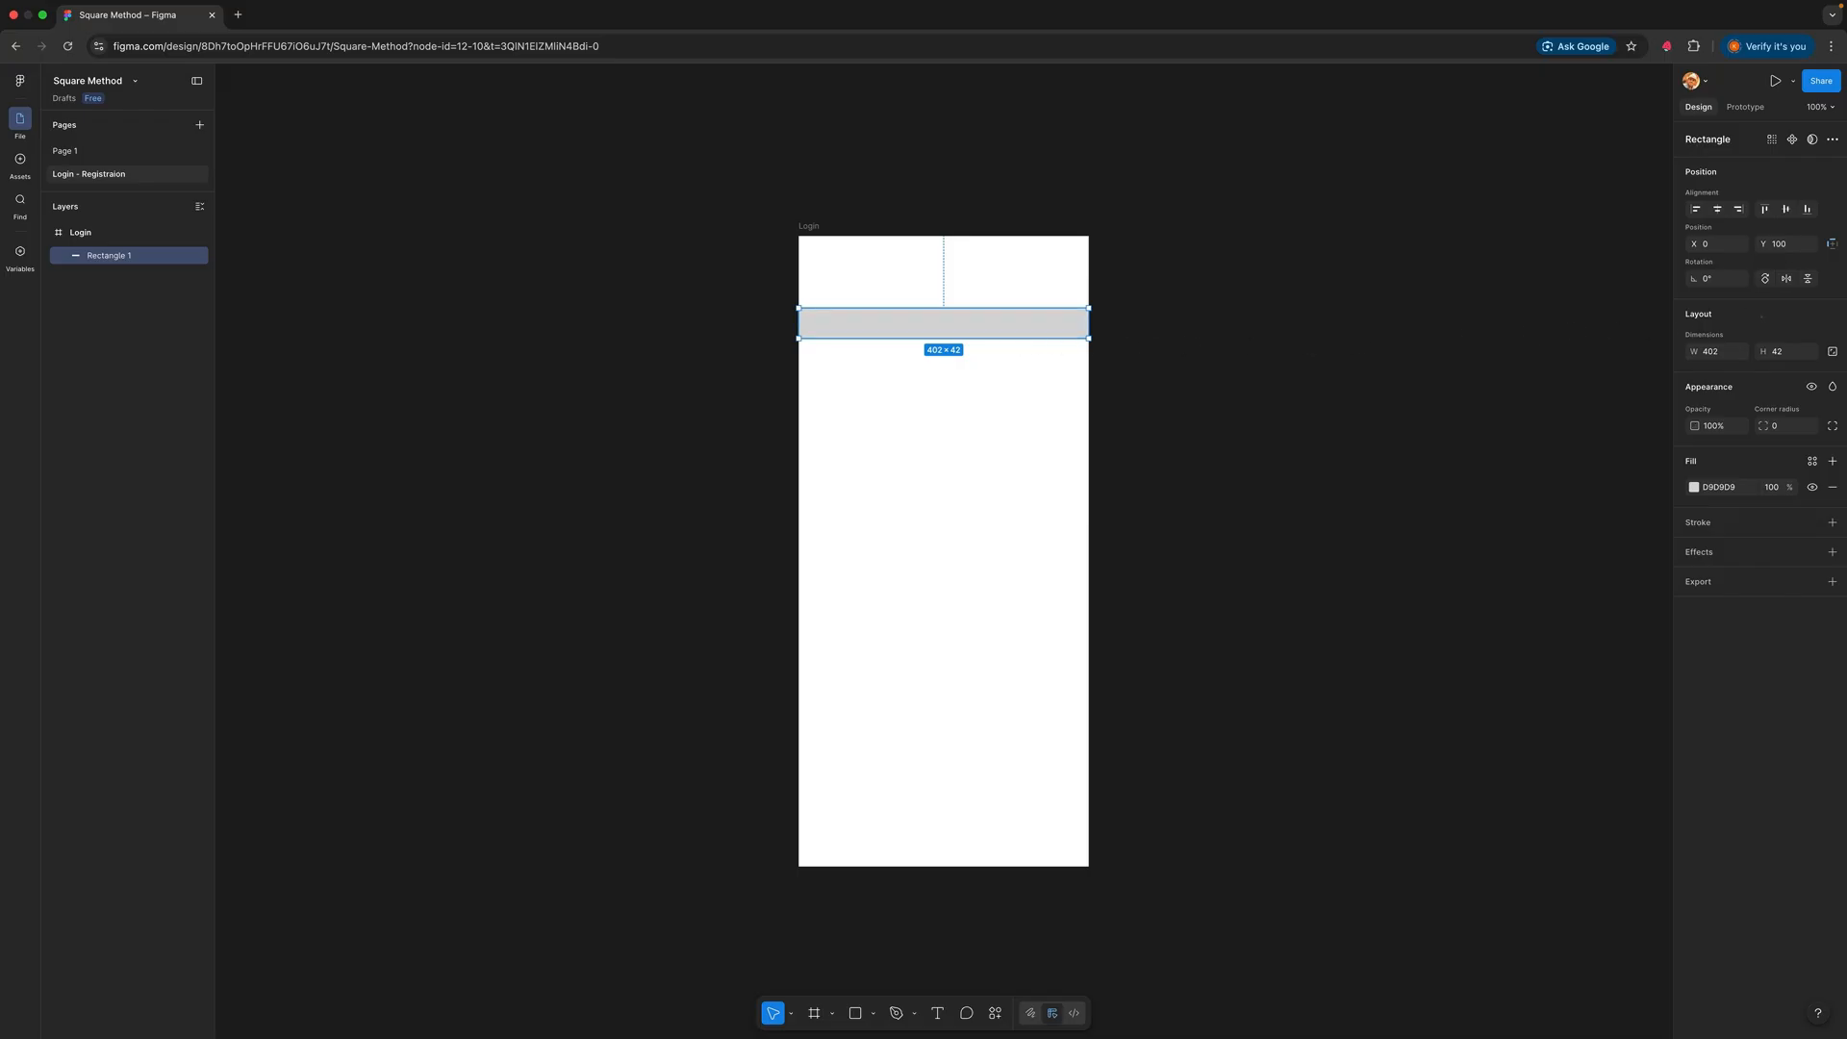
{"action": "left_click_drag", "start_coordinate": [1784, 351], "coordinate": [1777, 352]}
{"action": "type", "text": "4"}
{"action": "key", "text": "Return"}
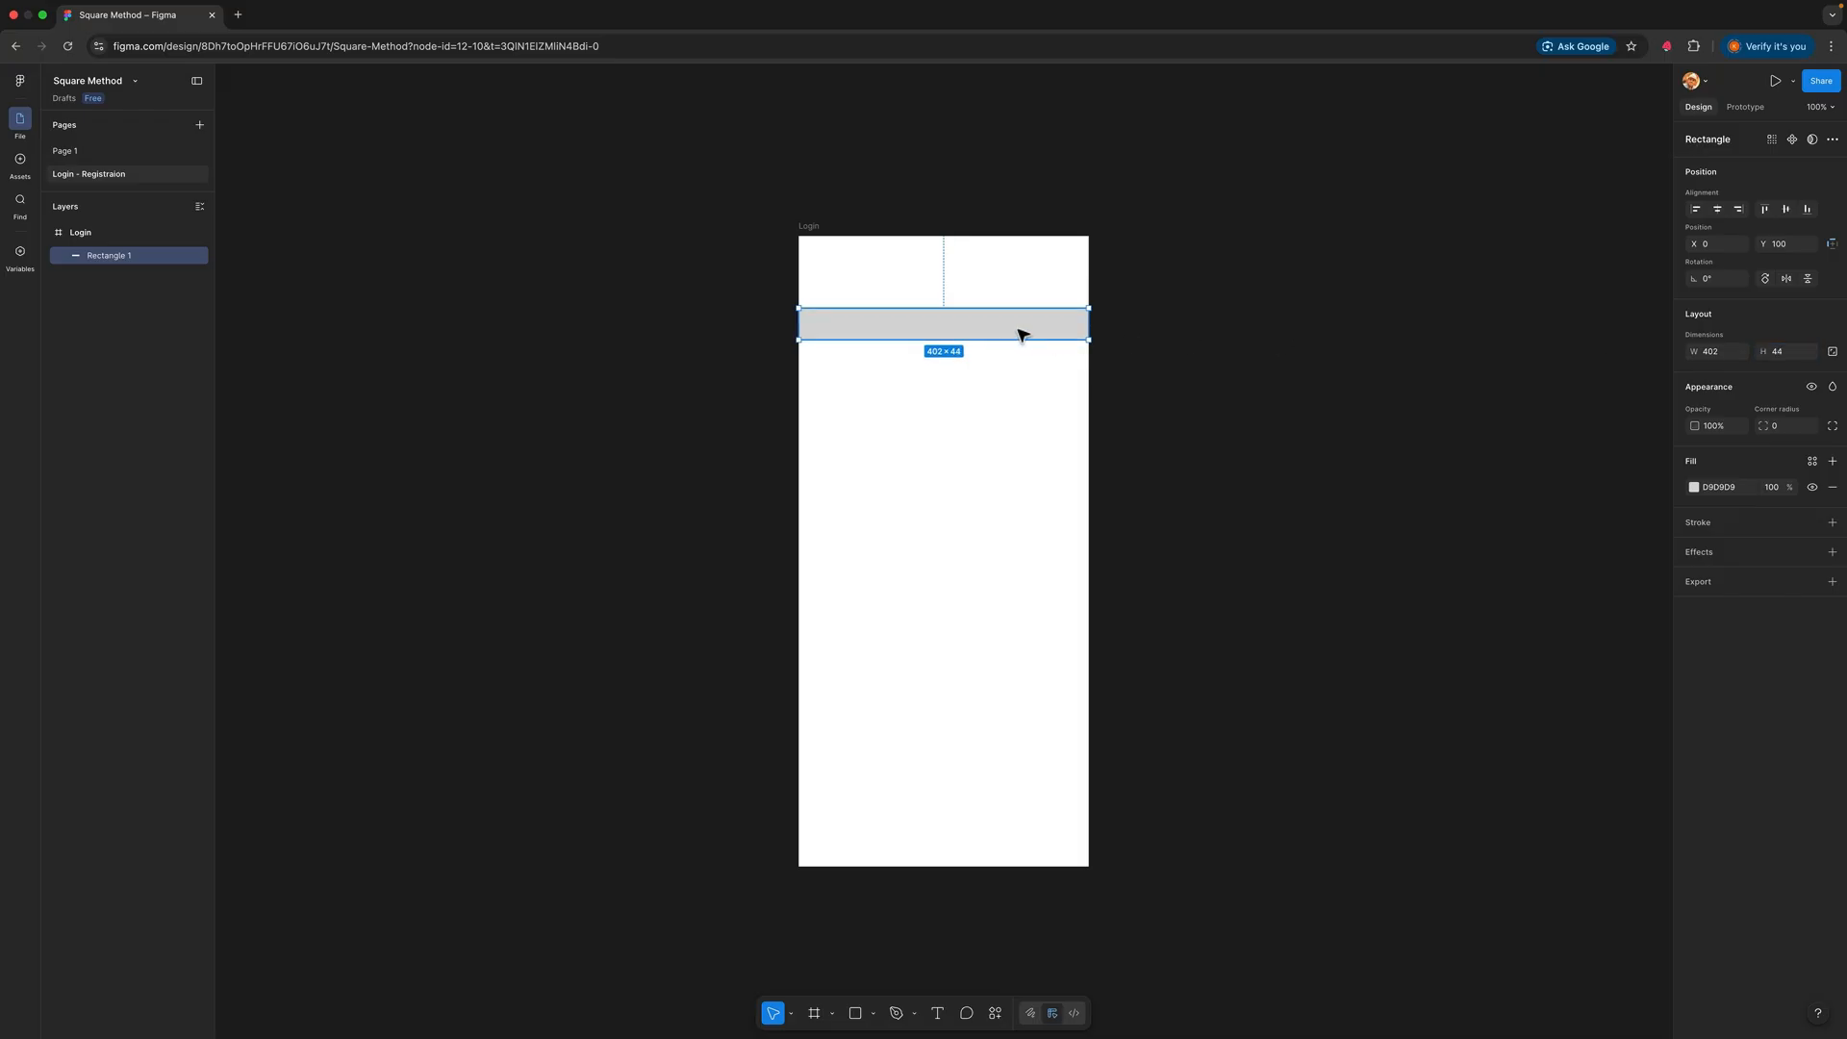
{"action": "left_click_drag", "start_coordinate": [1022, 334], "coordinate": [1028, 269]}
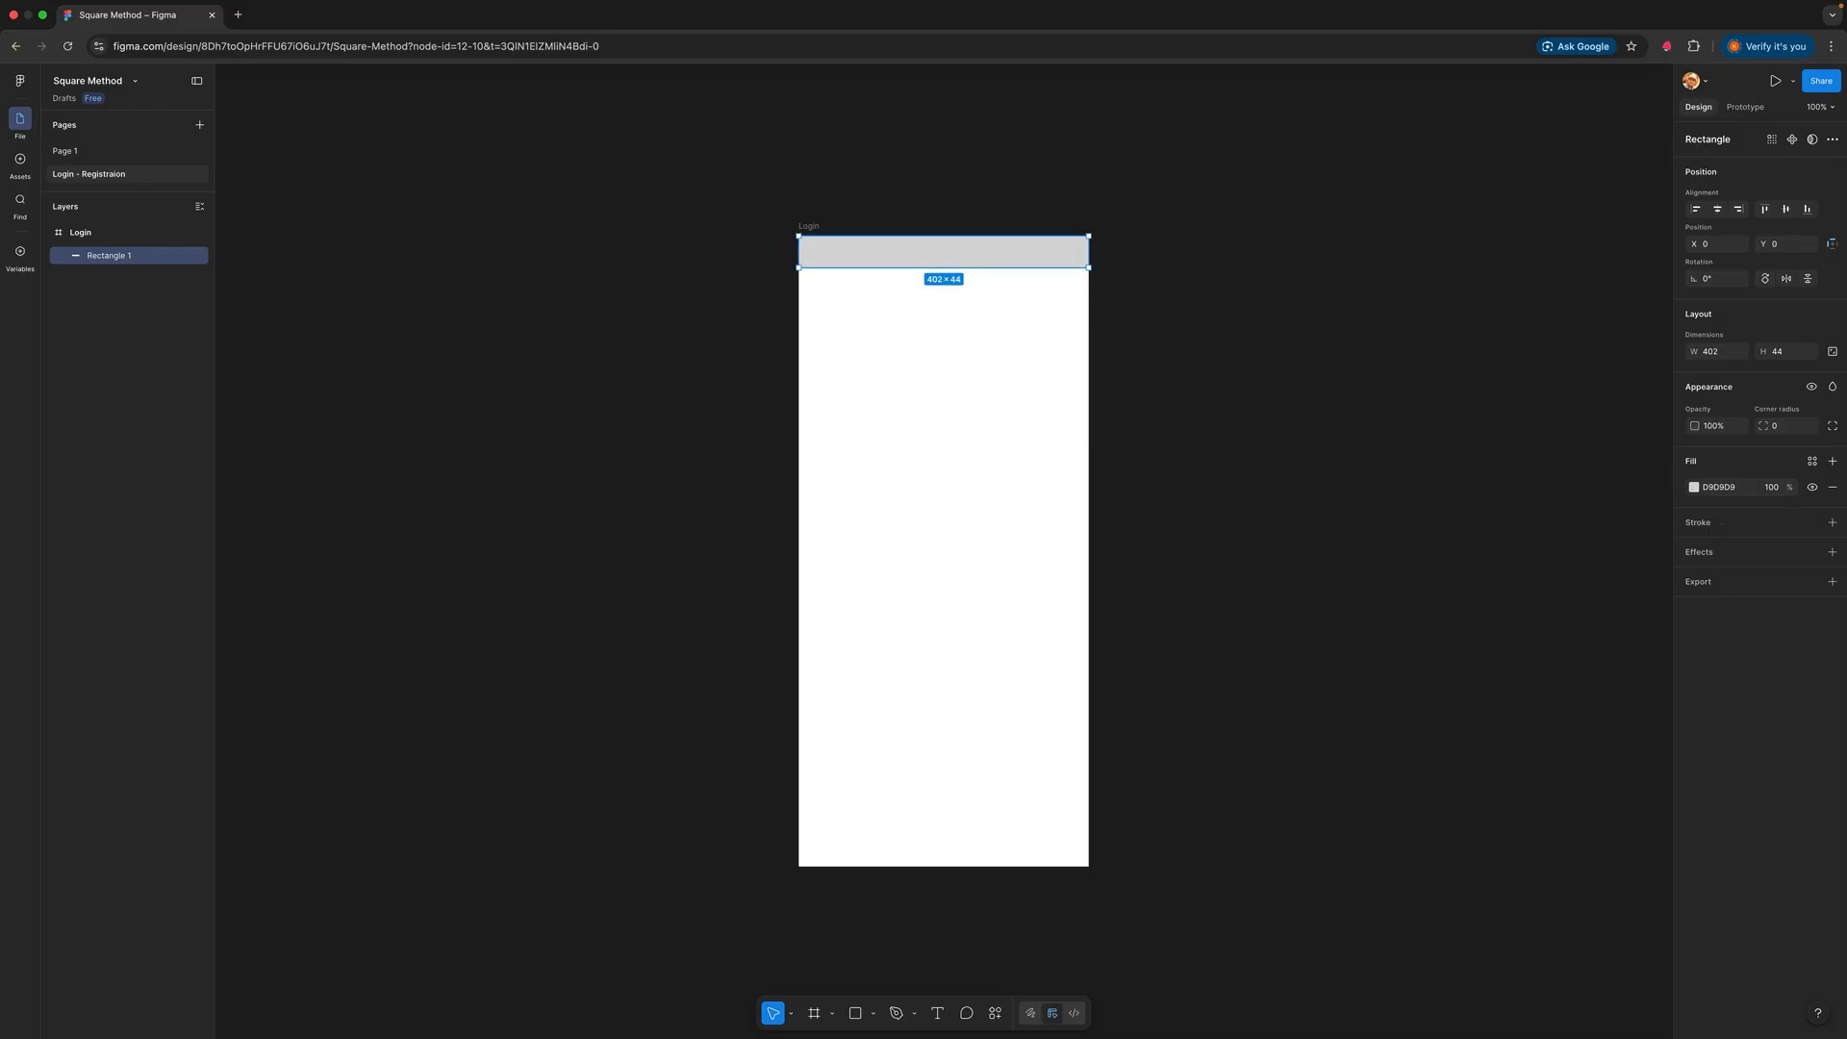
Step: Fill the top rectangle with bright light blue 31CEF5
{"action": "left_click", "coordinate": [1693, 487]}
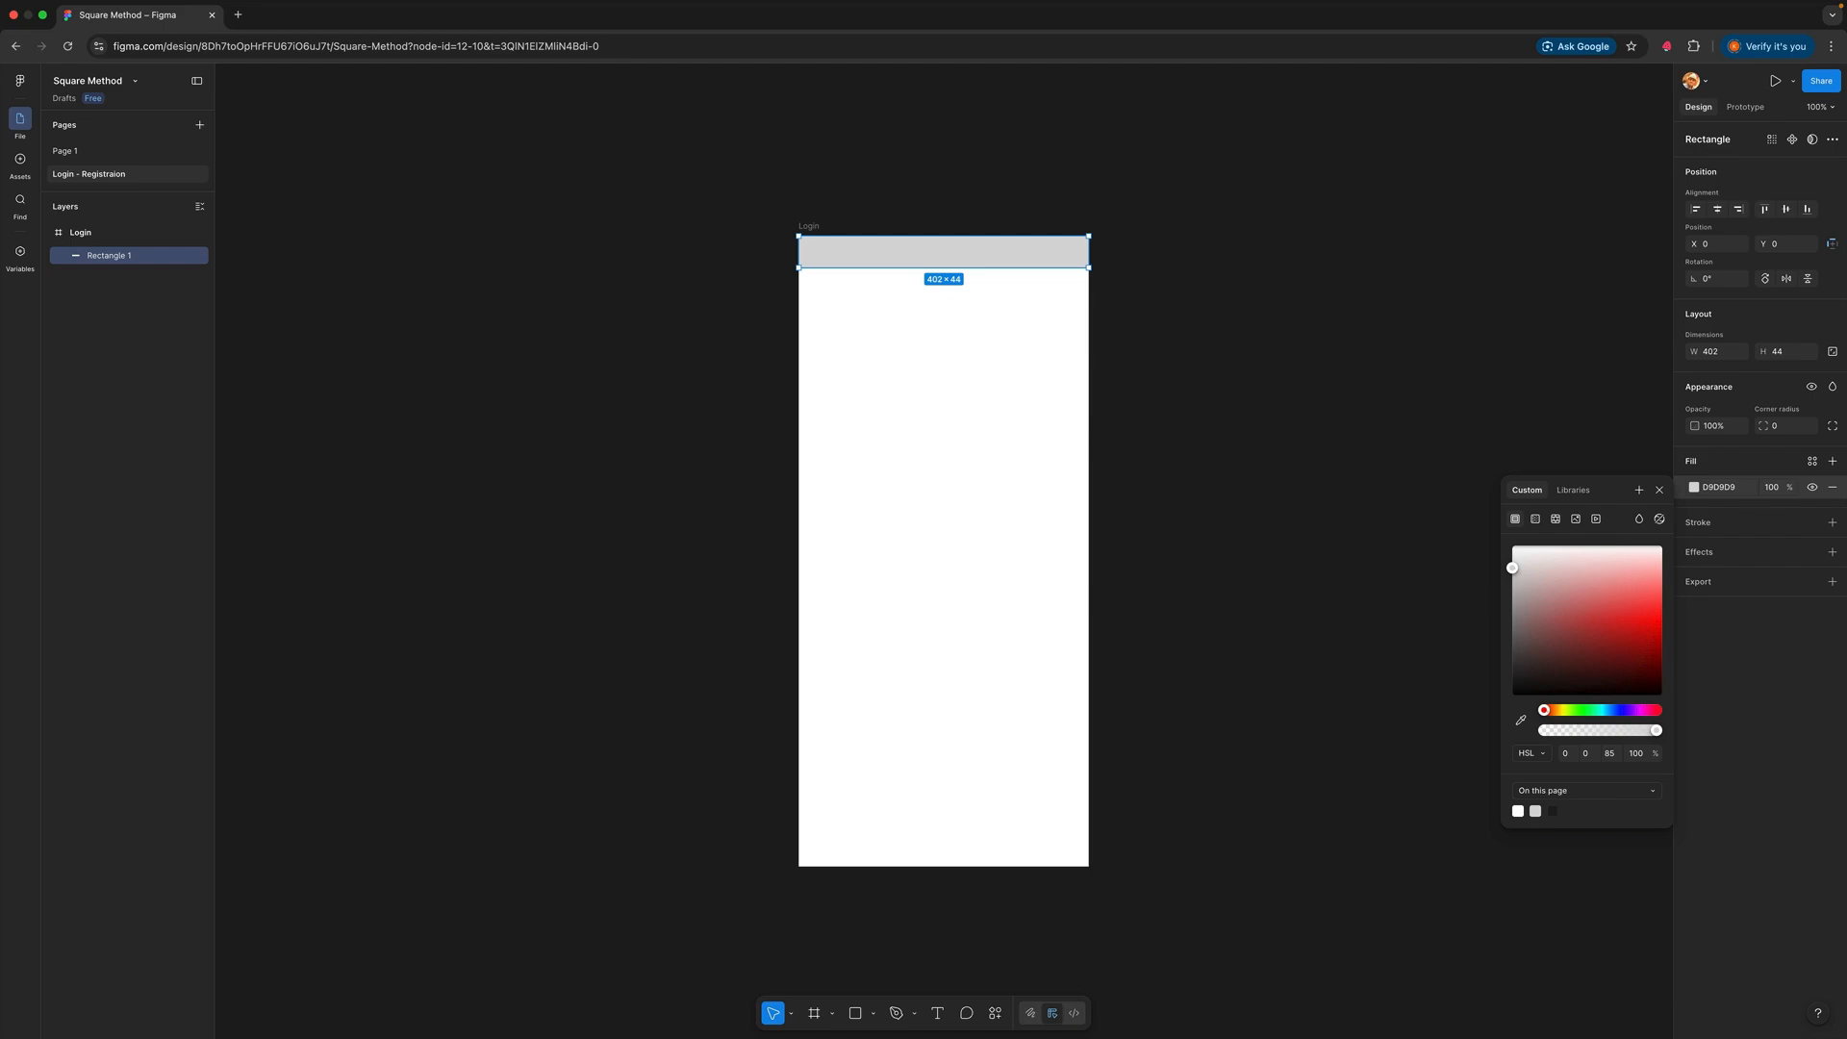
{"action": "left_click_drag", "start_coordinate": [1545, 710], "coordinate": [1604, 710]}
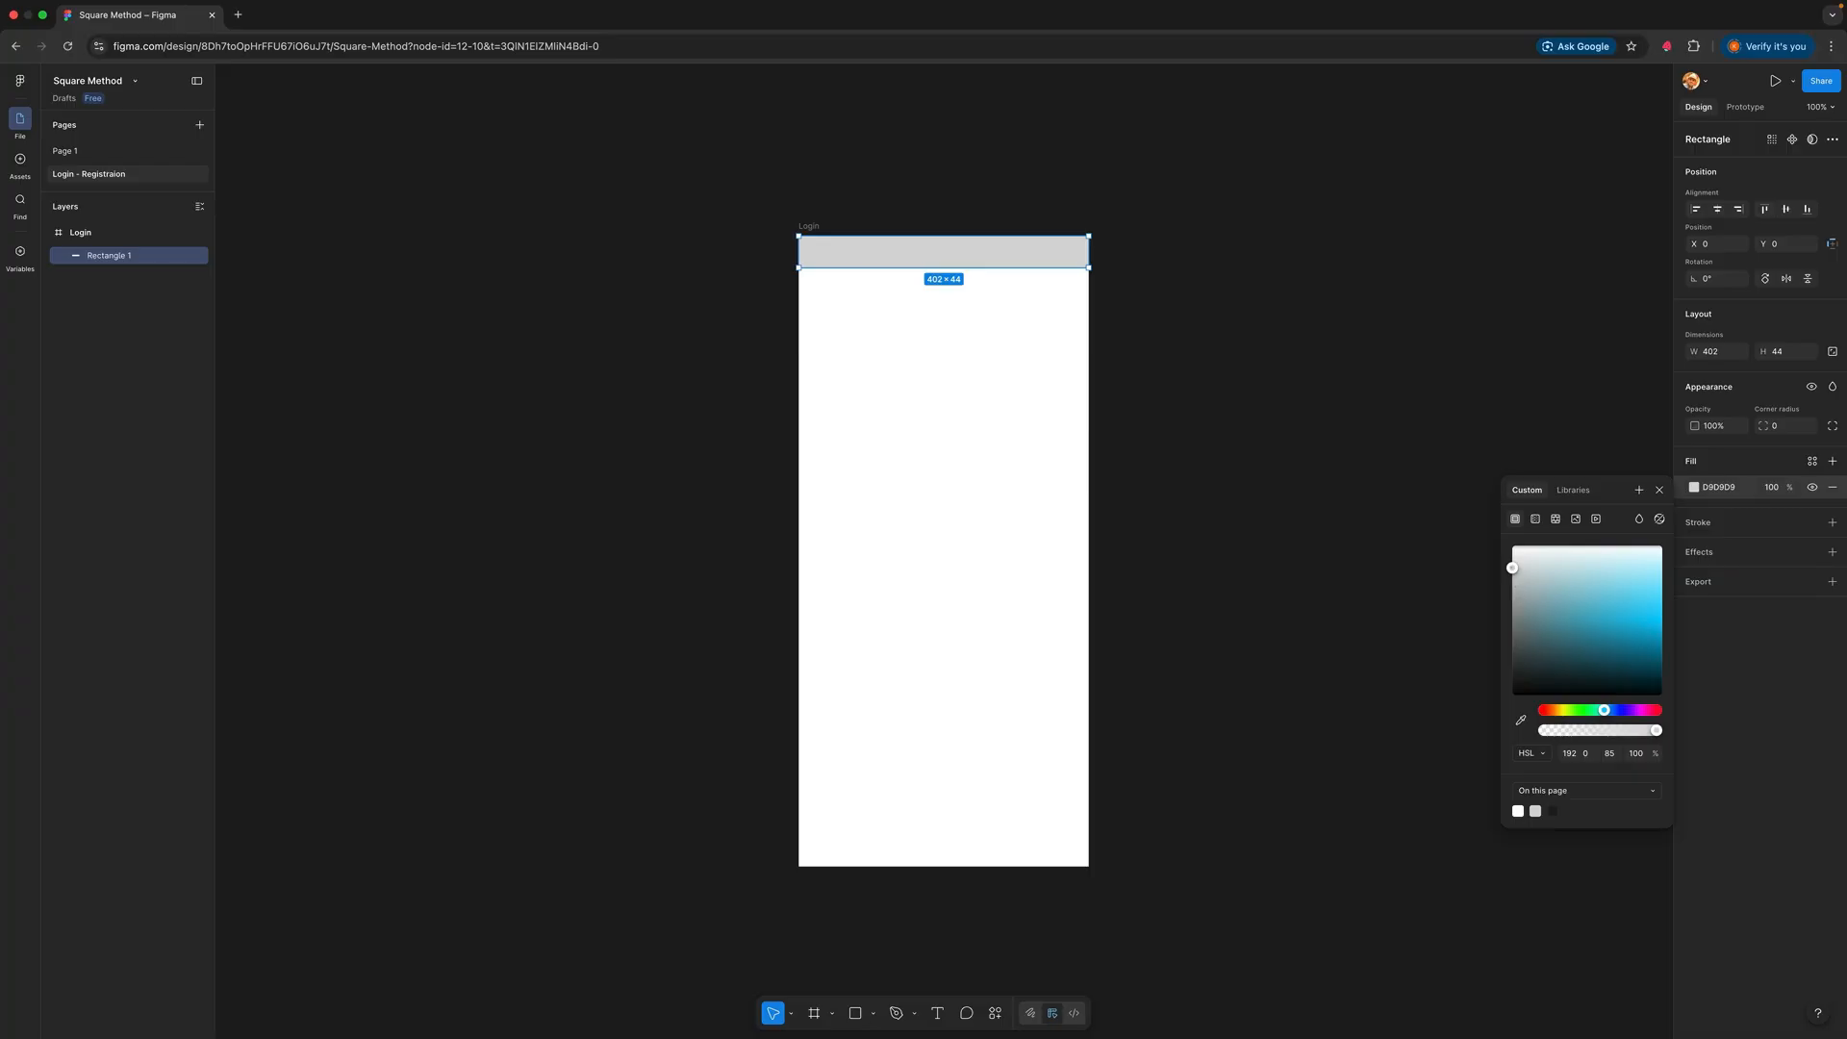
{"action": "left_click_drag", "start_coordinate": [1563, 589], "coordinate": [1657, 601]}
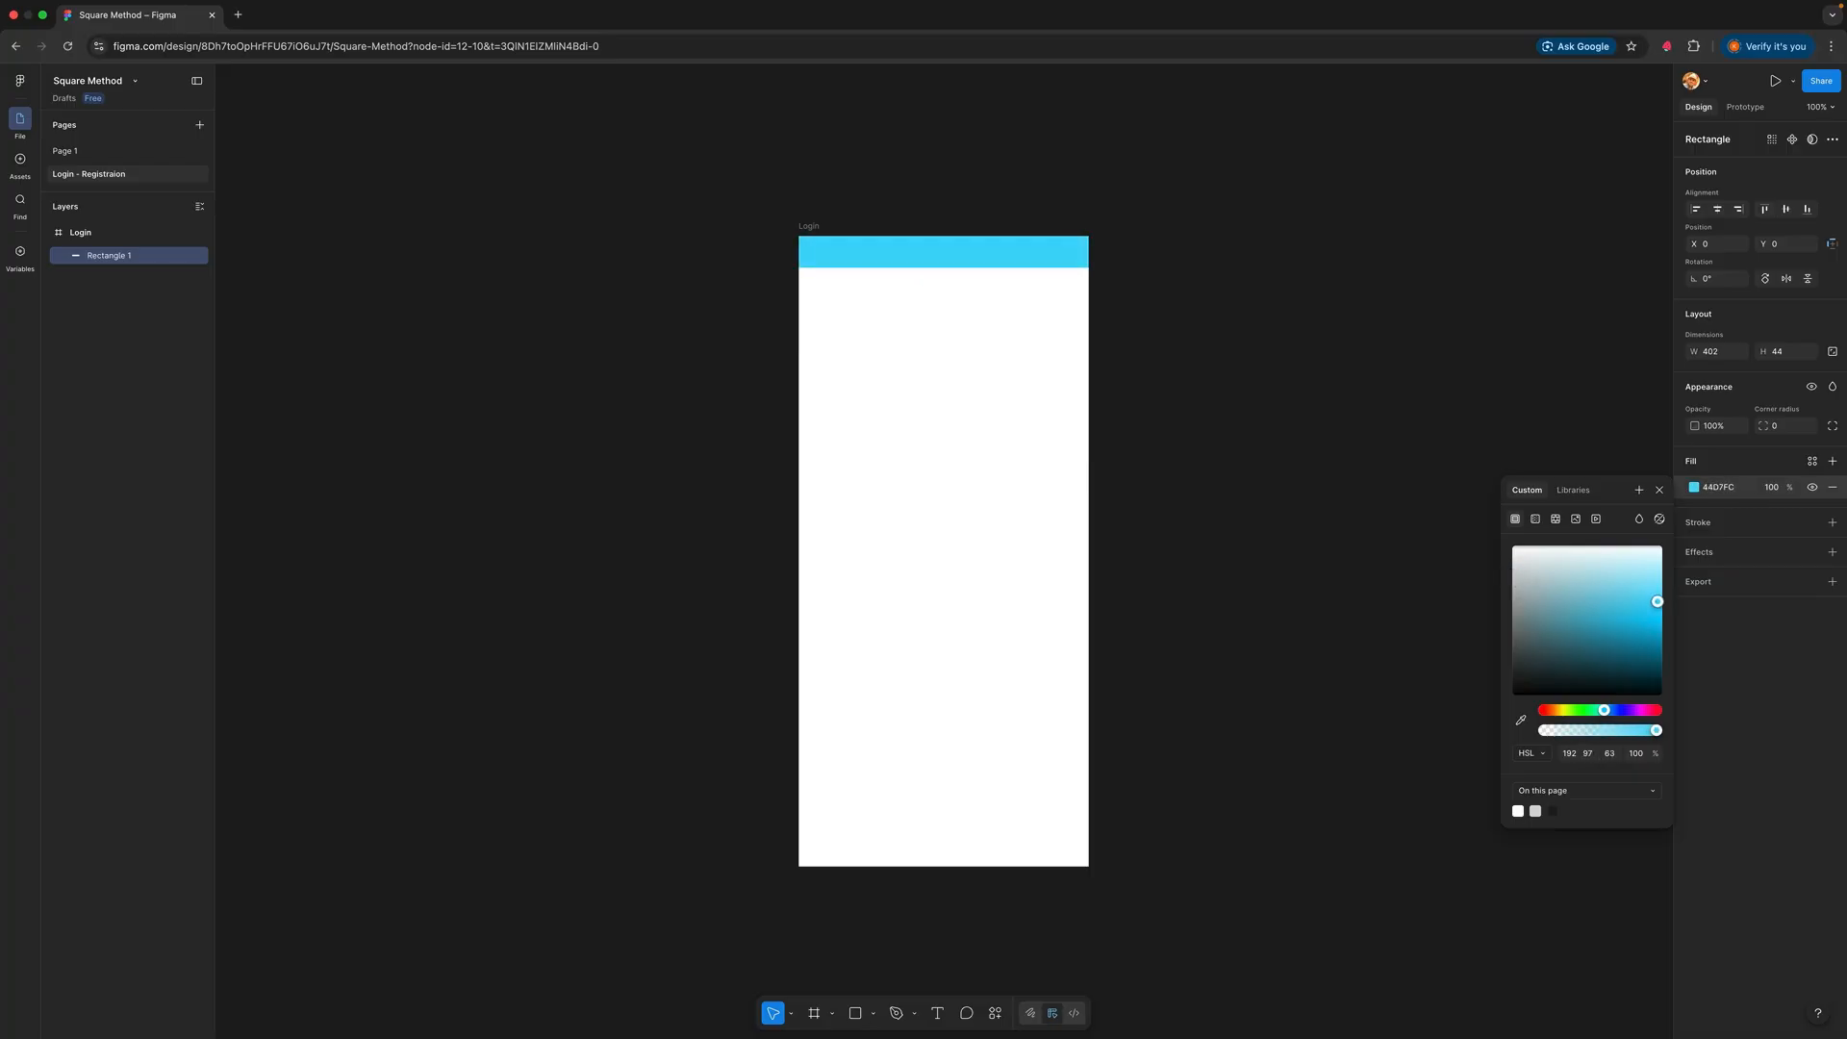
{"action": "left_click", "coordinate": [1222, 385]}
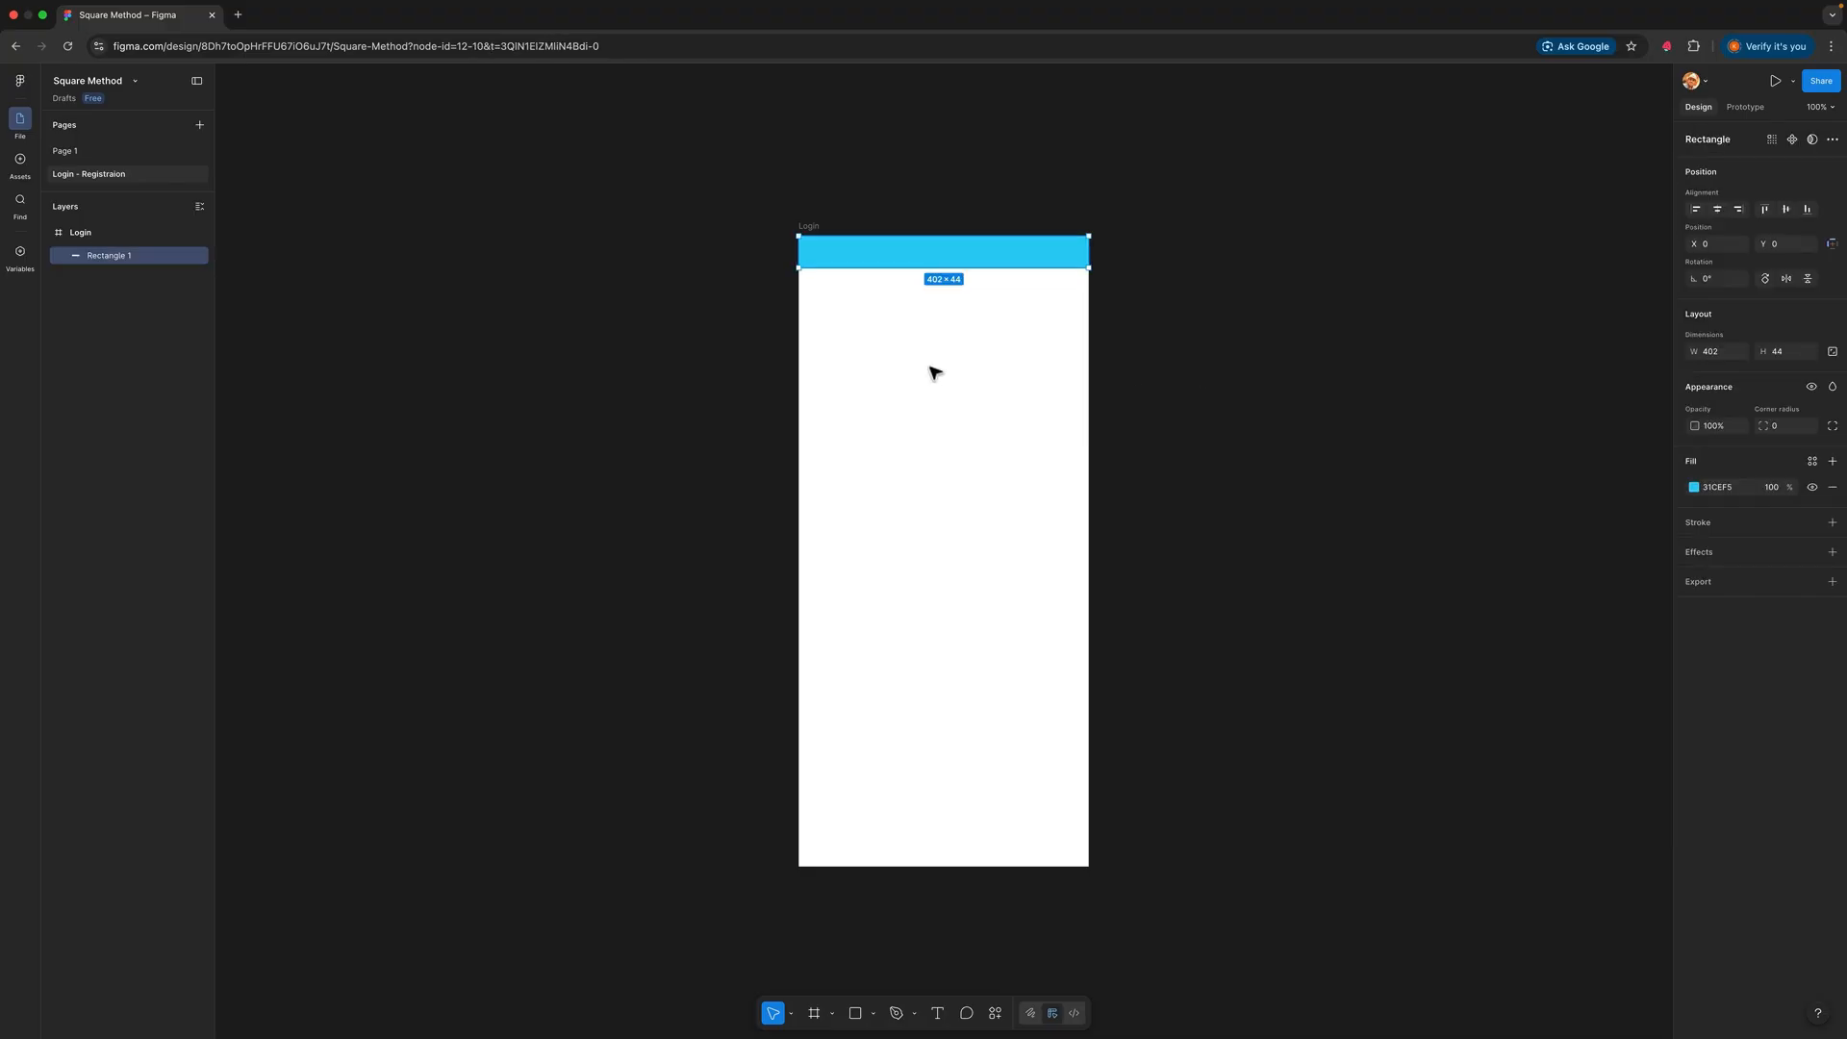
{"action": "left_click", "coordinate": [931, 369]}
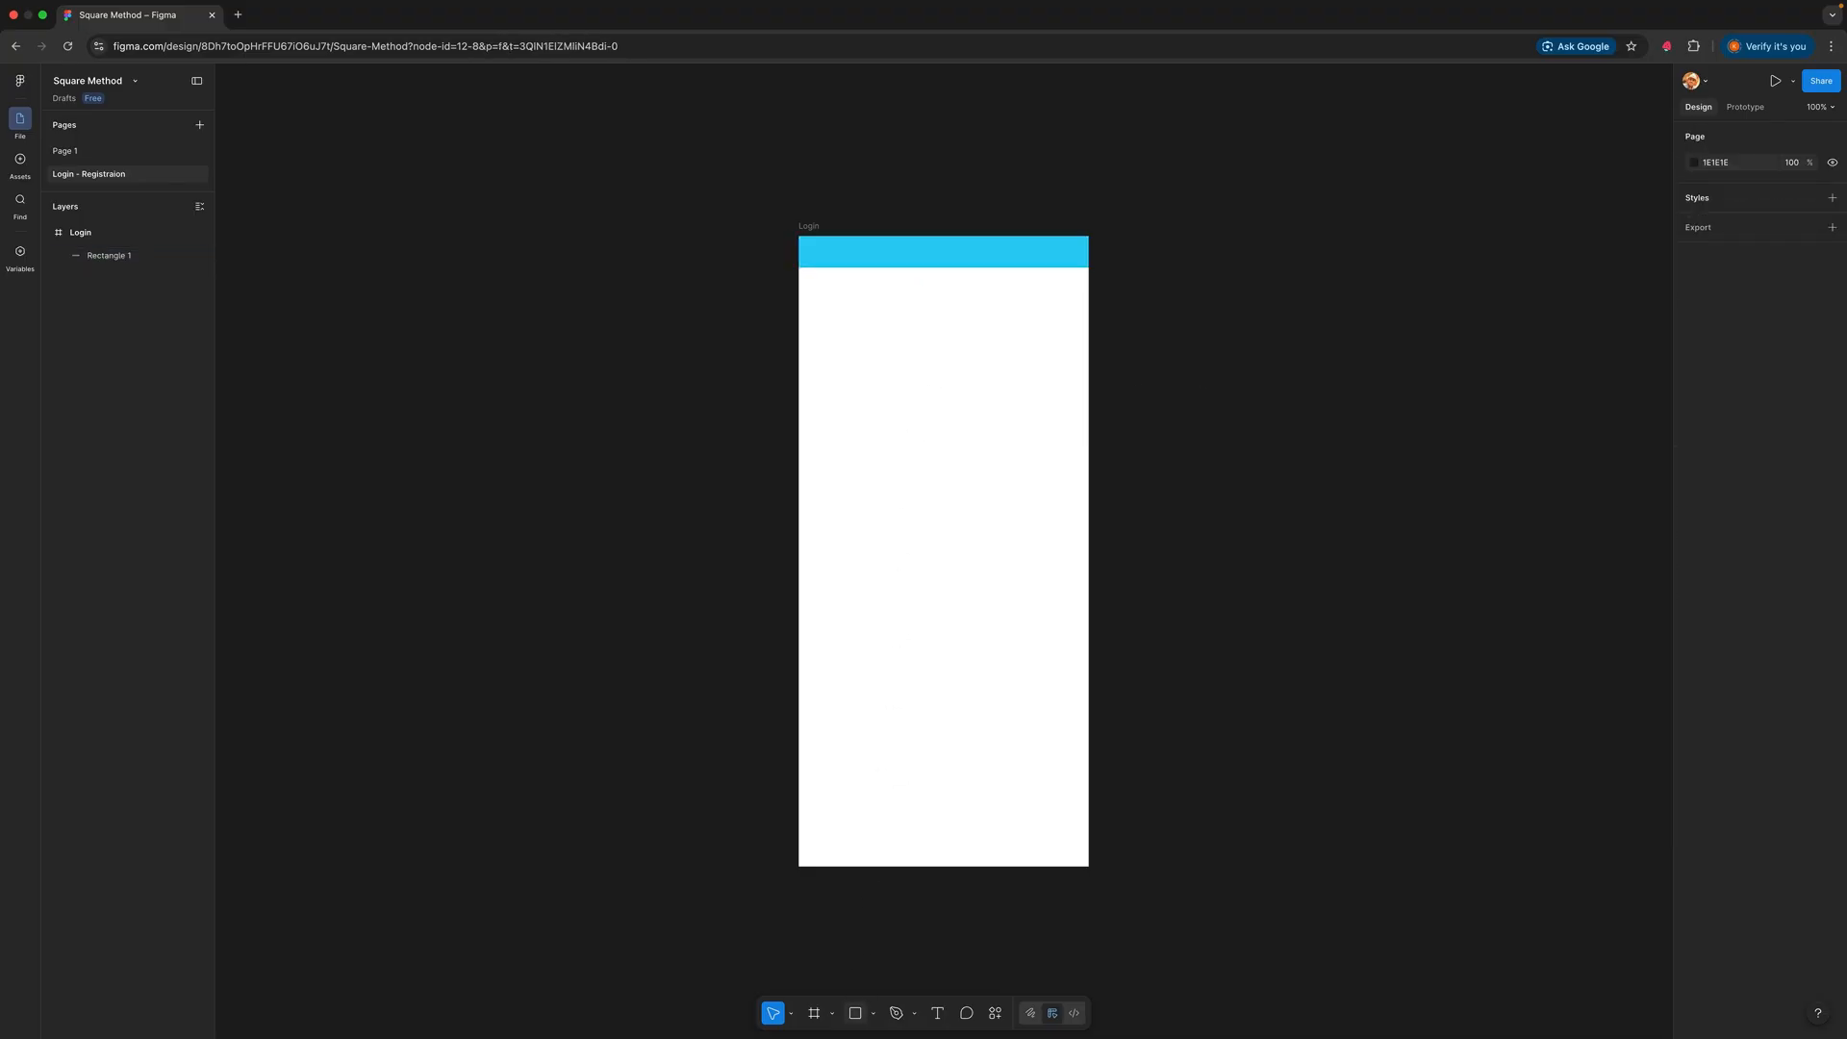
Step: Draw a second full-width rectangle at about Y 92, below the light blue bar, and set its height to 60
{"action": "left_click", "coordinate": [855, 1013]}
{"action": "left_click_drag", "start_coordinate": [800, 302], "coordinate": [1088, 338]}
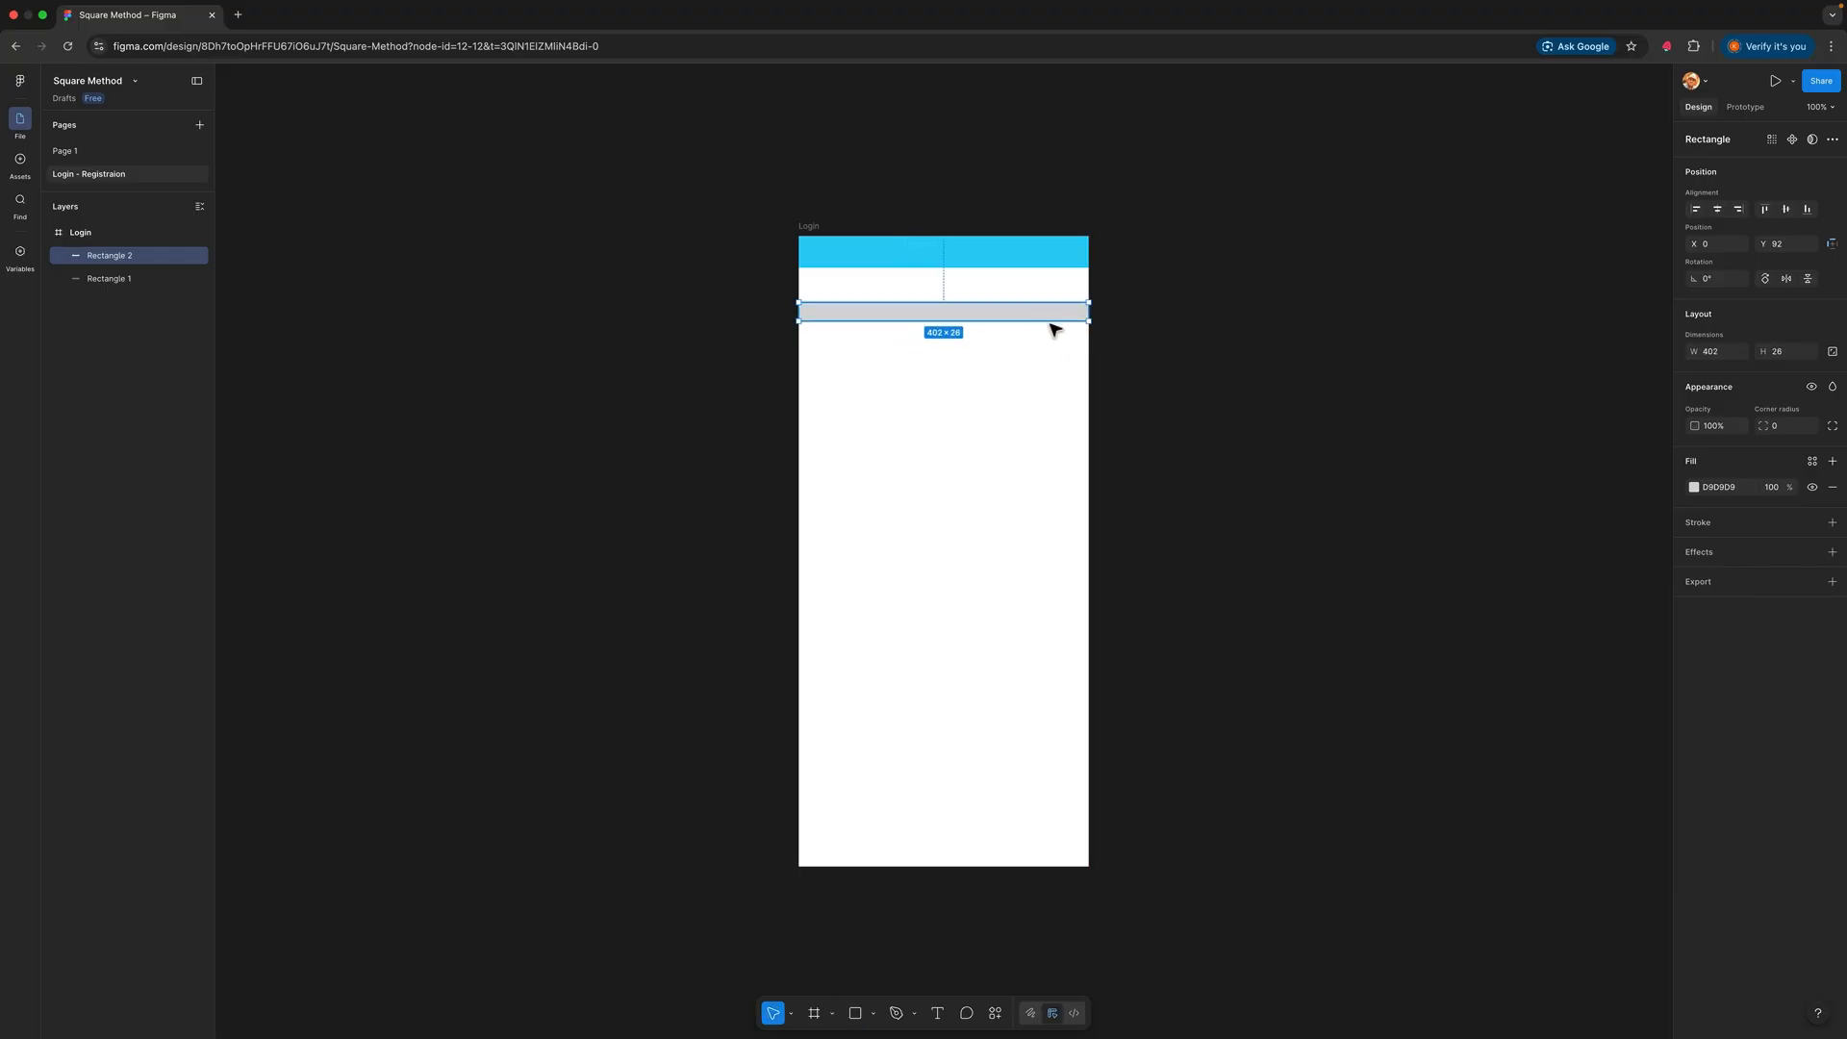
{"action": "left_click_drag", "start_coordinate": [1783, 354], "coordinate": [1760, 351]}
{"action": "type", "text": "60"}
{"action": "key", "text": "Return"}
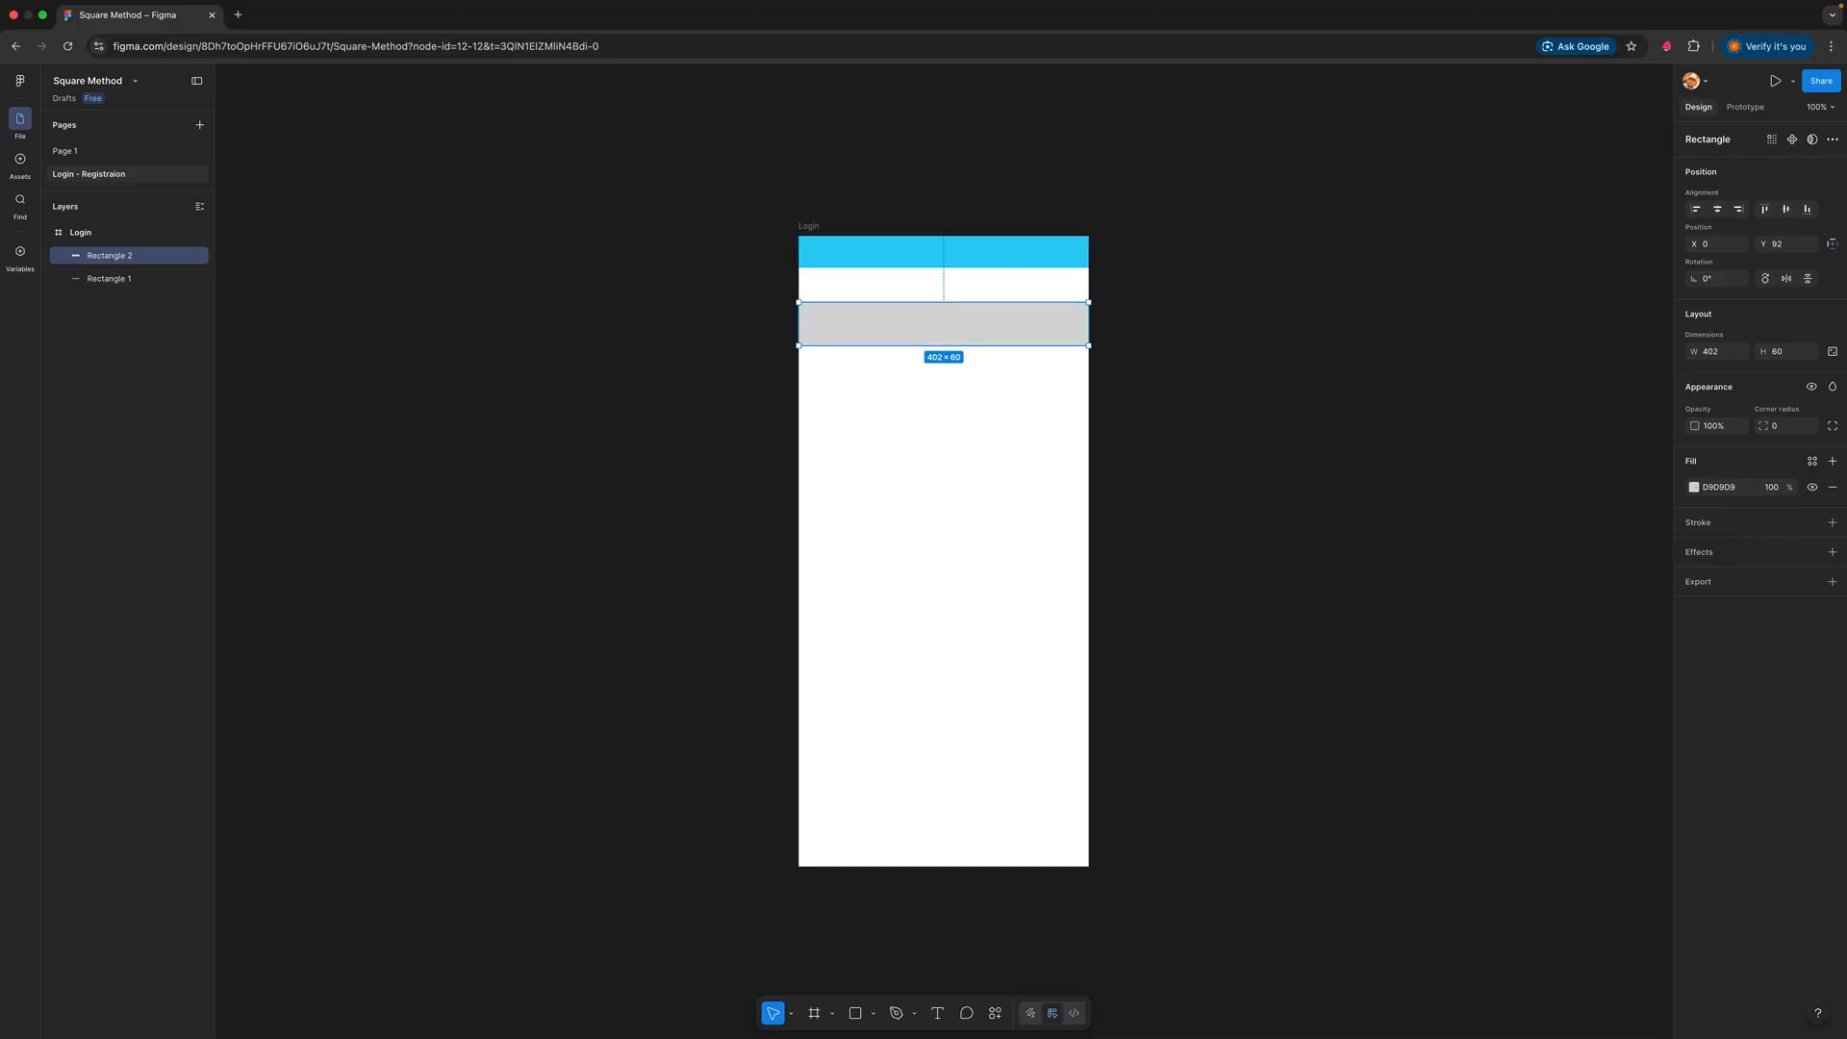
Step: Fill the second rectangle with darker blue 079ABF, based on the page's light blue, and move it directly beneath the top bar
{"action": "left_click", "coordinate": [1694, 487]}
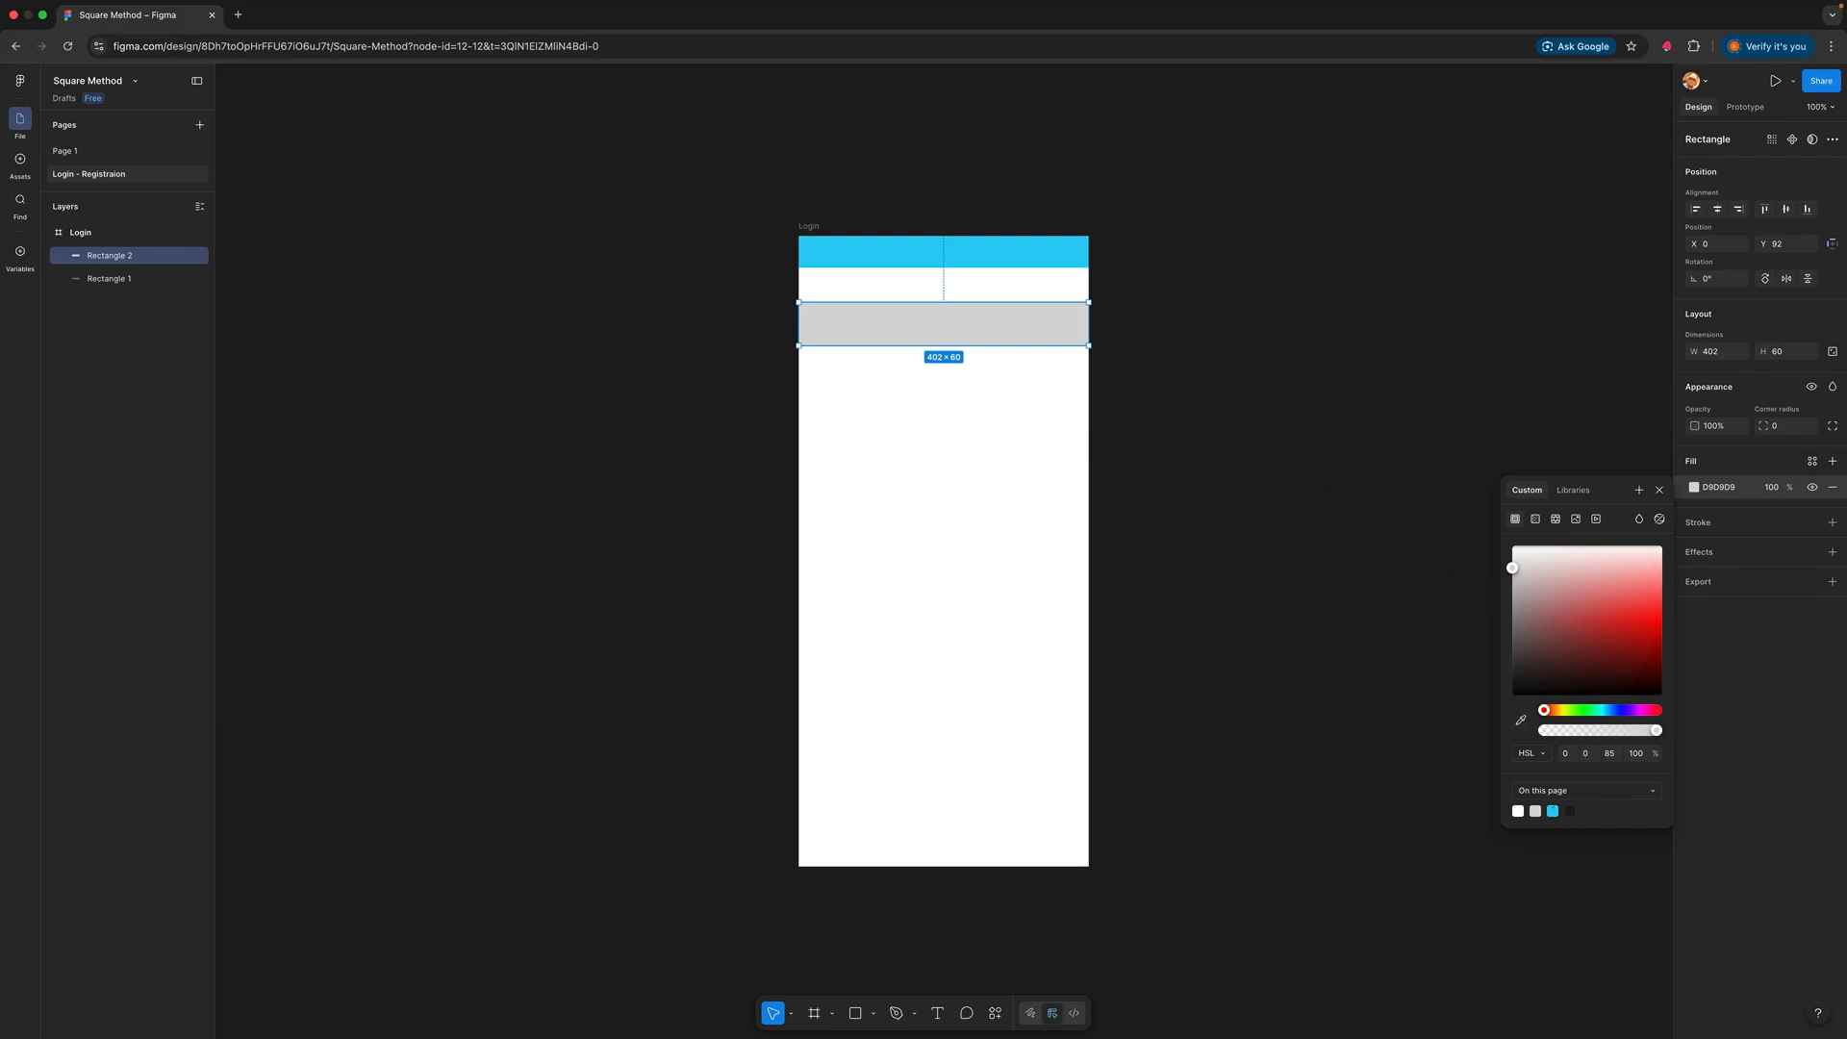
{"action": "left_click", "coordinate": [1553, 812]}
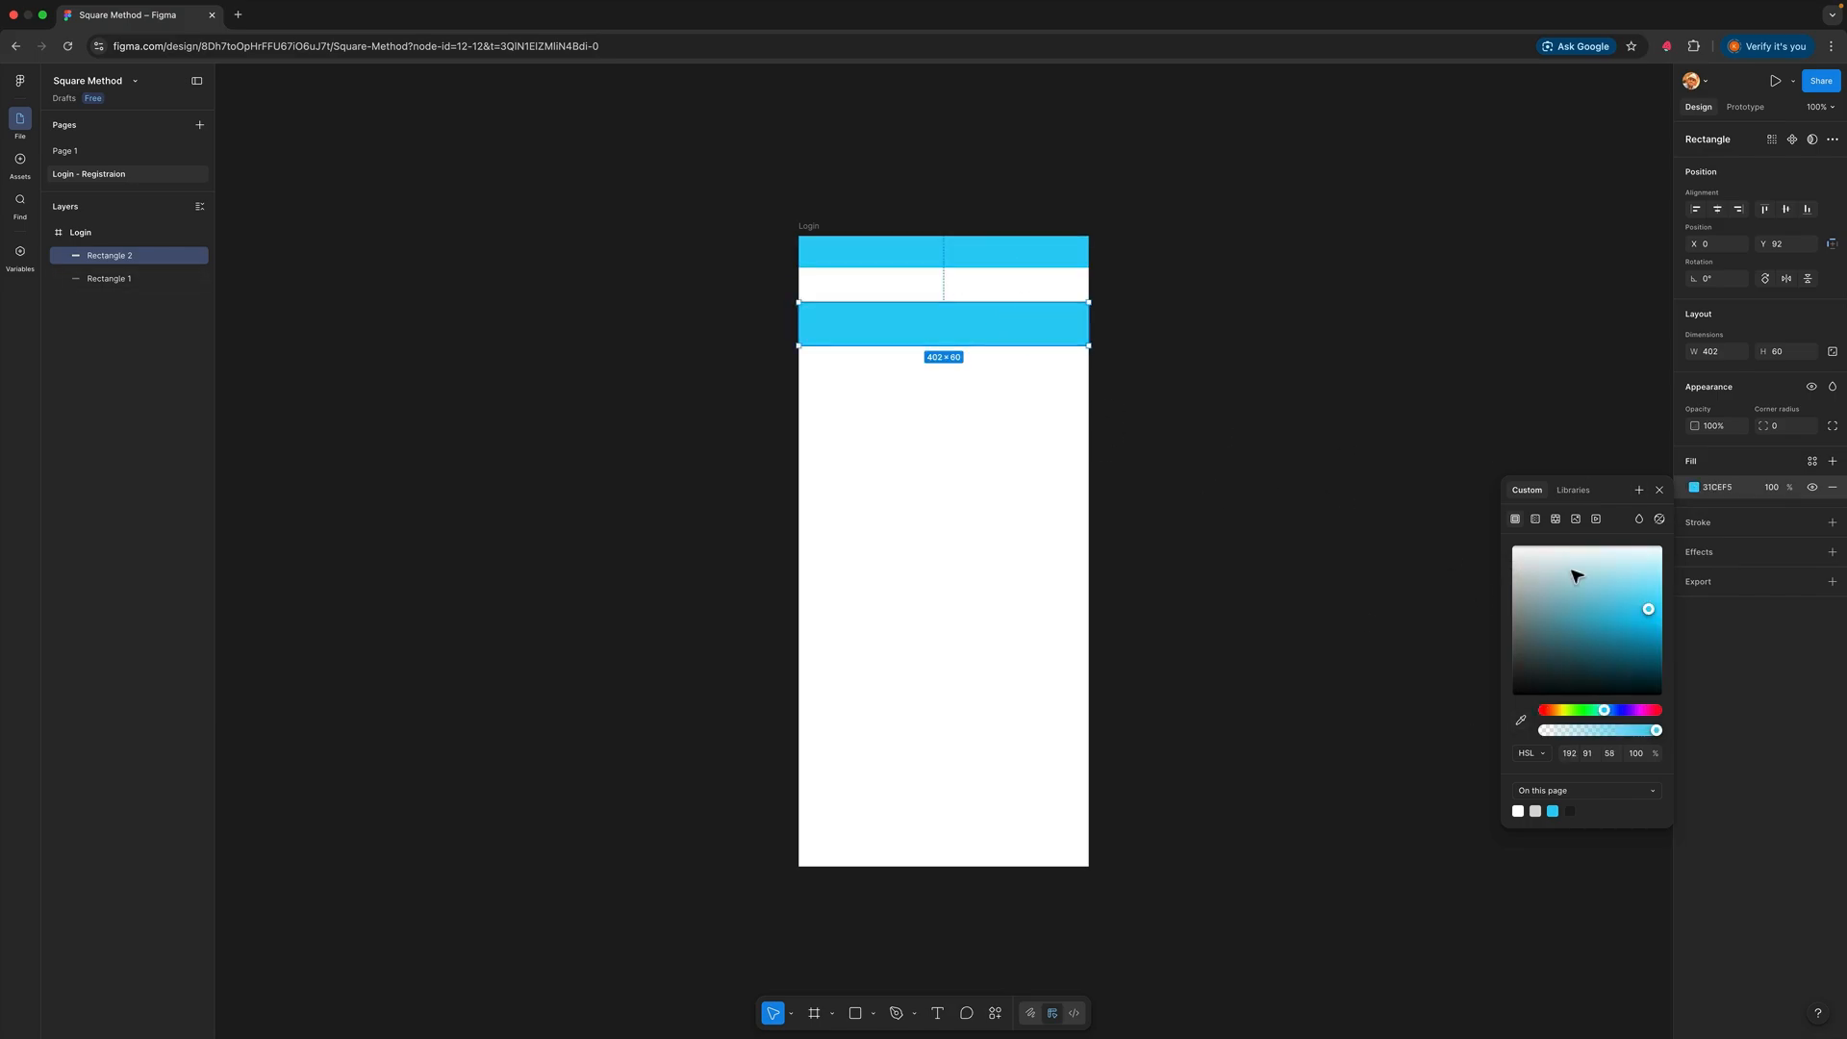
{"action": "left_click_drag", "start_coordinate": [1649, 609], "coordinate": [1652, 637]}
{"action": "left_click", "coordinate": [1174, 375]}
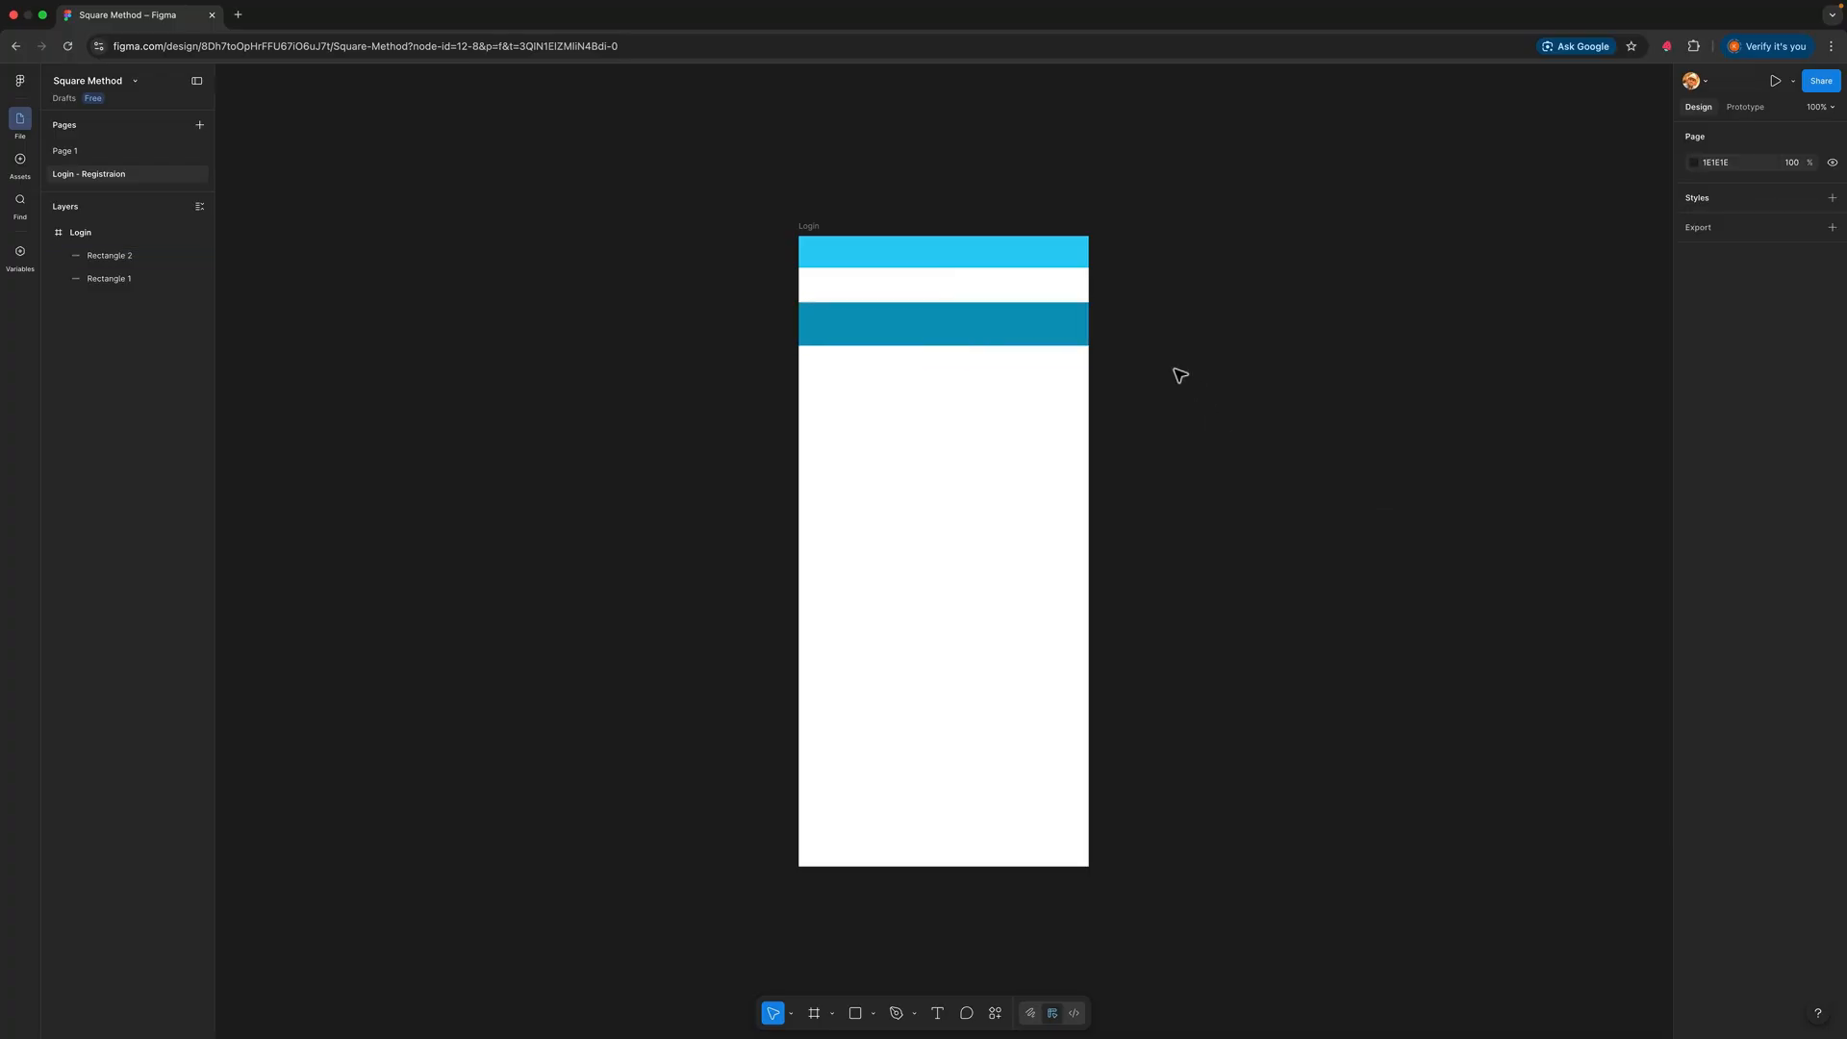
{"action": "left_click_drag", "start_coordinate": [990, 334], "coordinate": [990, 298]}
{"action": "left_click", "coordinate": [1019, 363]}
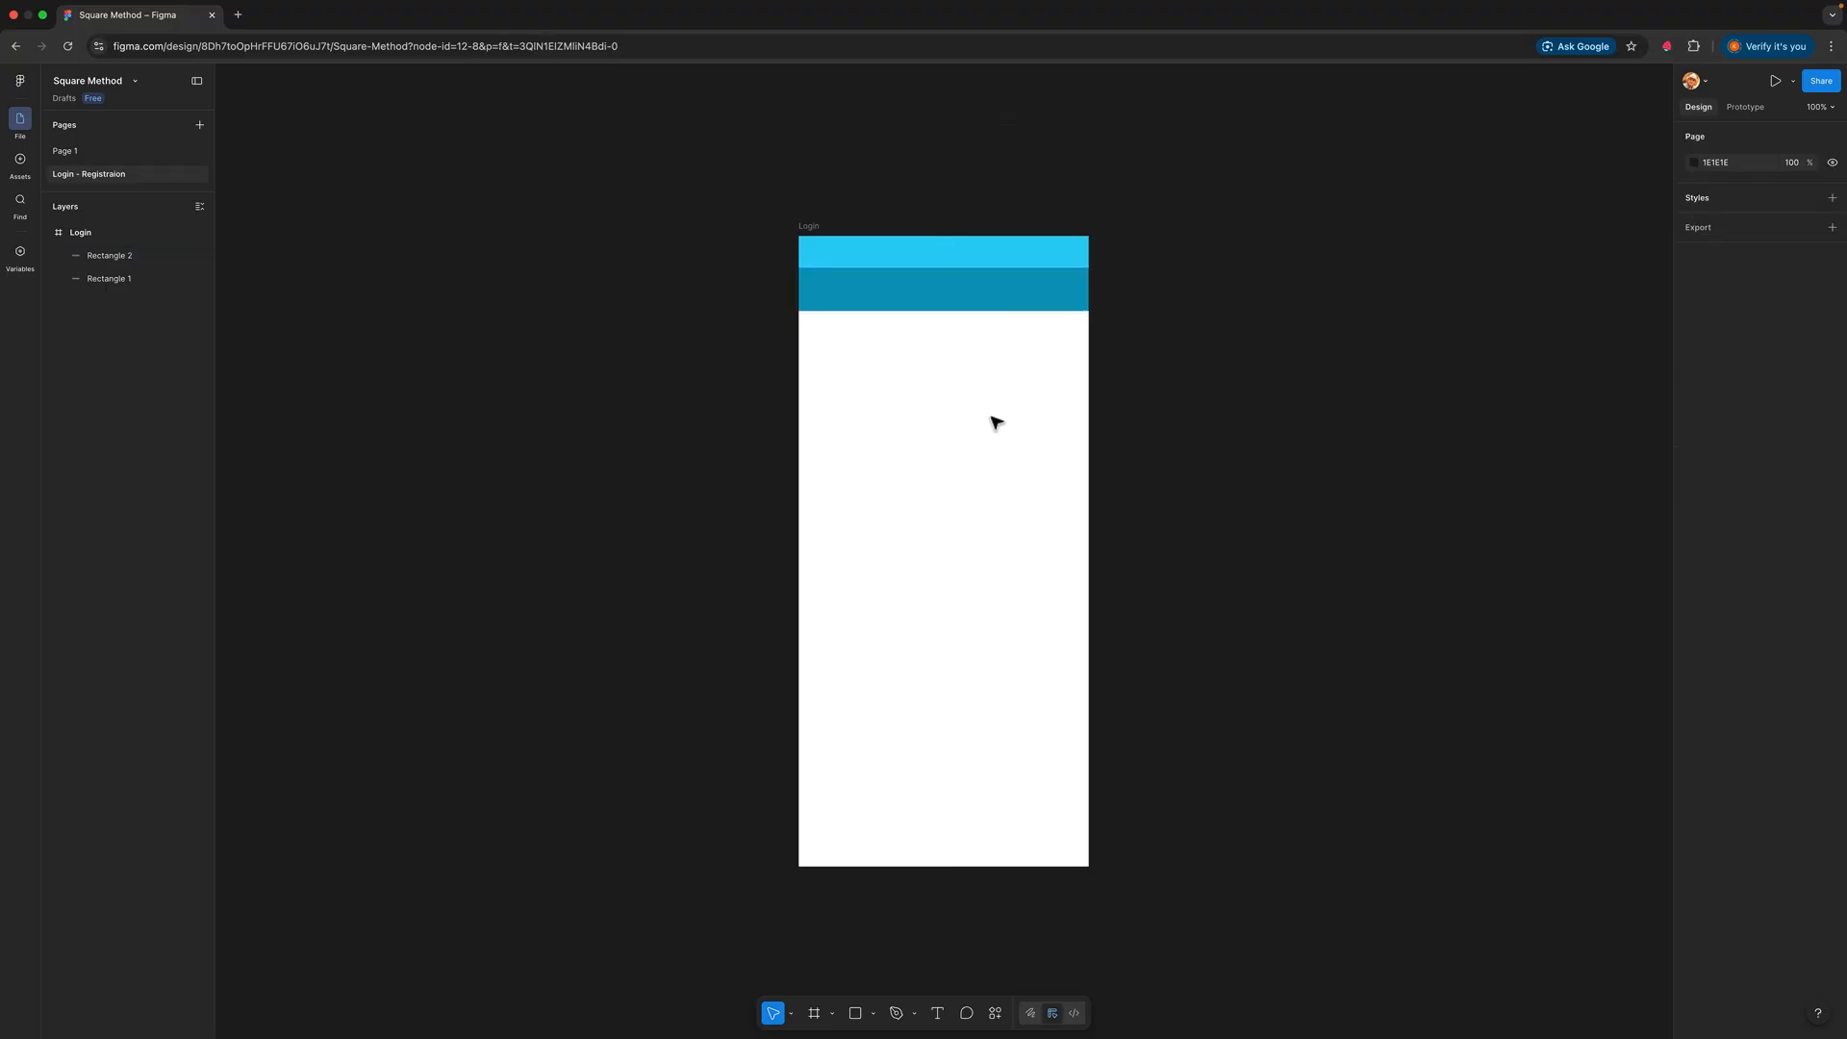
Step: Place a copy of the dark blue bar in the frame's lower part at about Y 588 and set its height to 64
{"action": "left_click", "coordinate": [962, 304]}
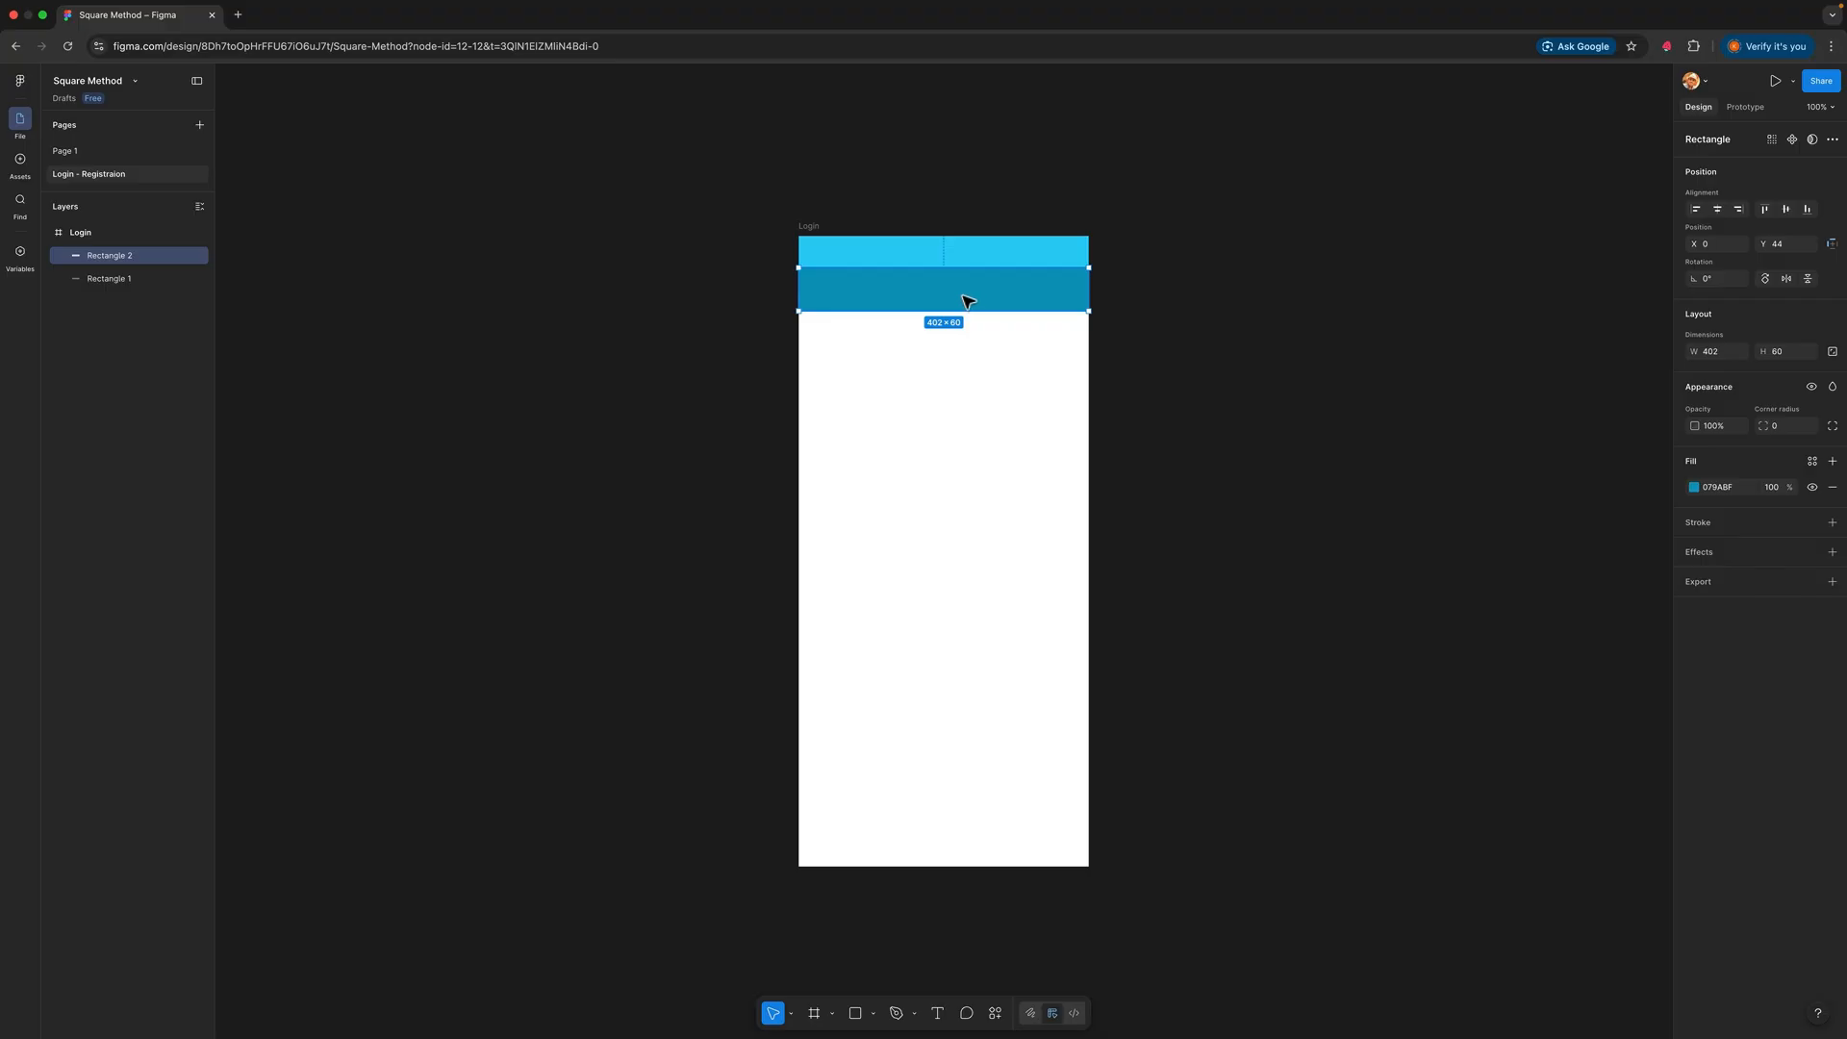
{"action": "left_click_drag", "start_coordinate": [973, 301], "coordinate": [980, 695]}
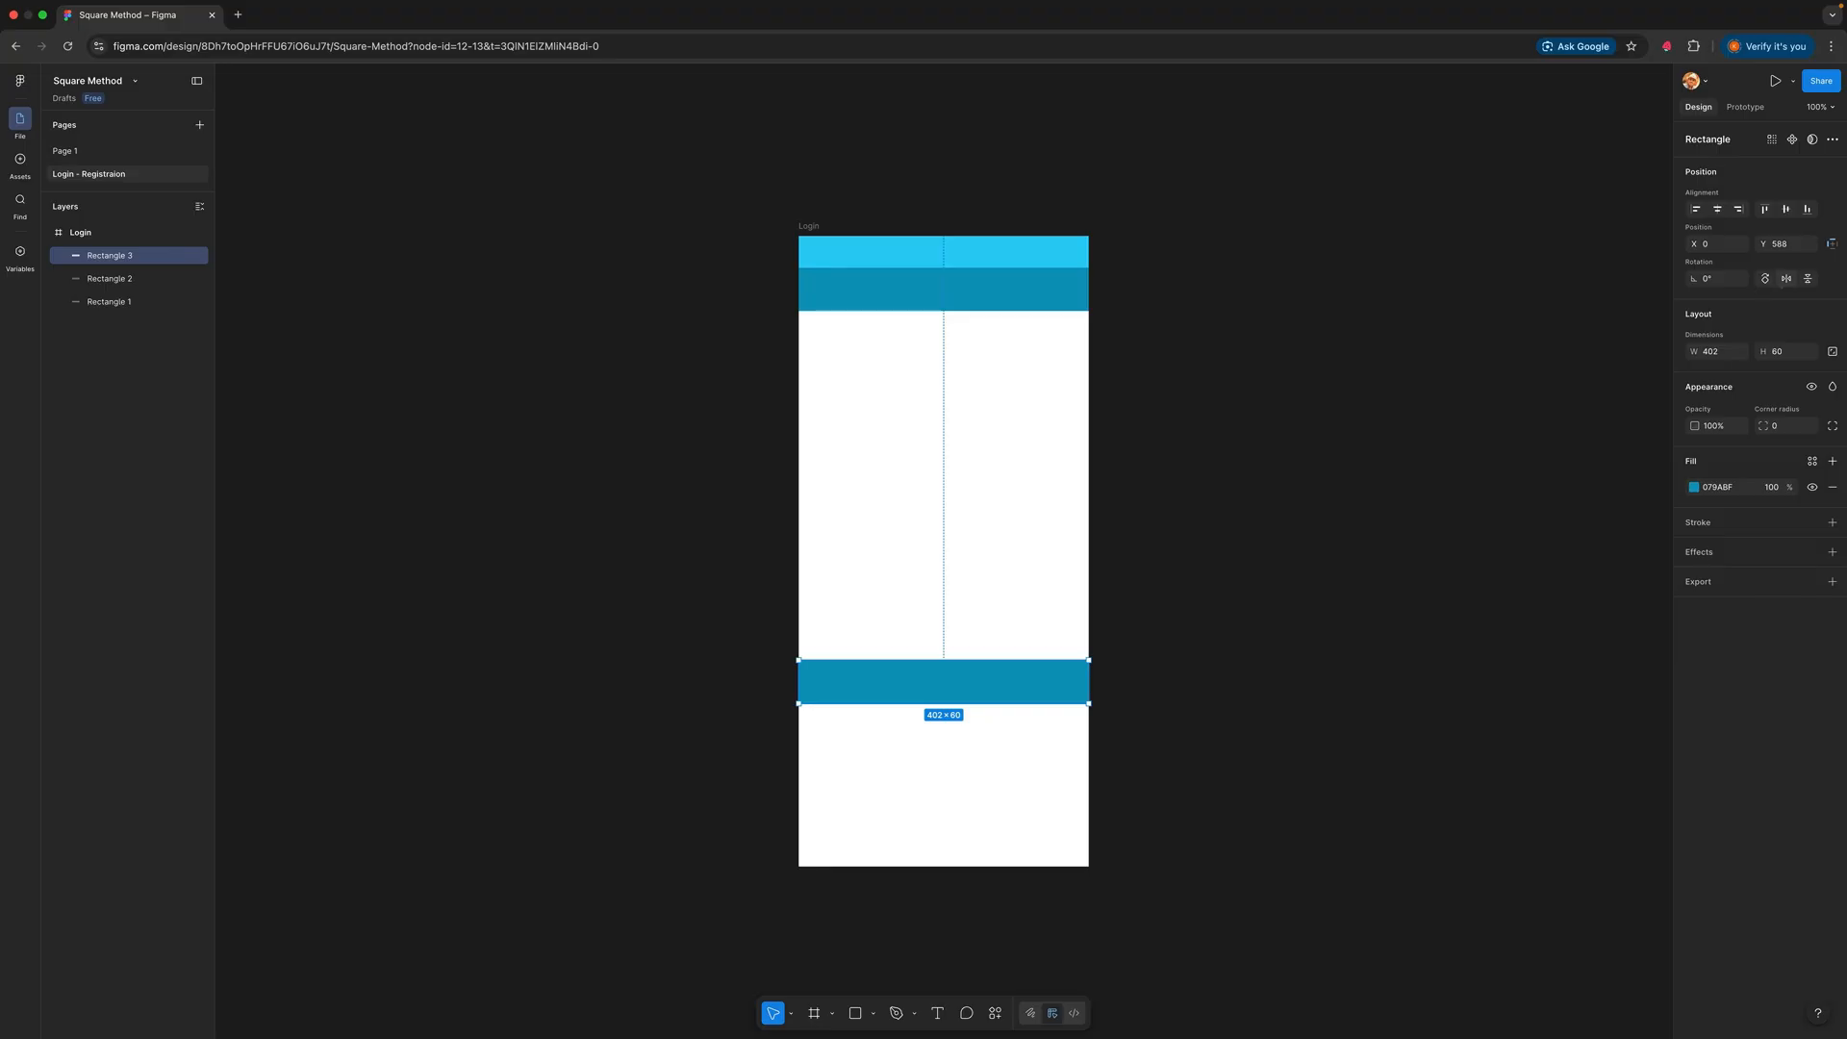
{"action": "left_click_drag", "start_coordinate": [1788, 352], "coordinate": [1752, 354]}
{"action": "type", "text": "64"}
{"action": "key", "text": "Return"}
{"action": "left_click", "coordinate": [957, 415]}
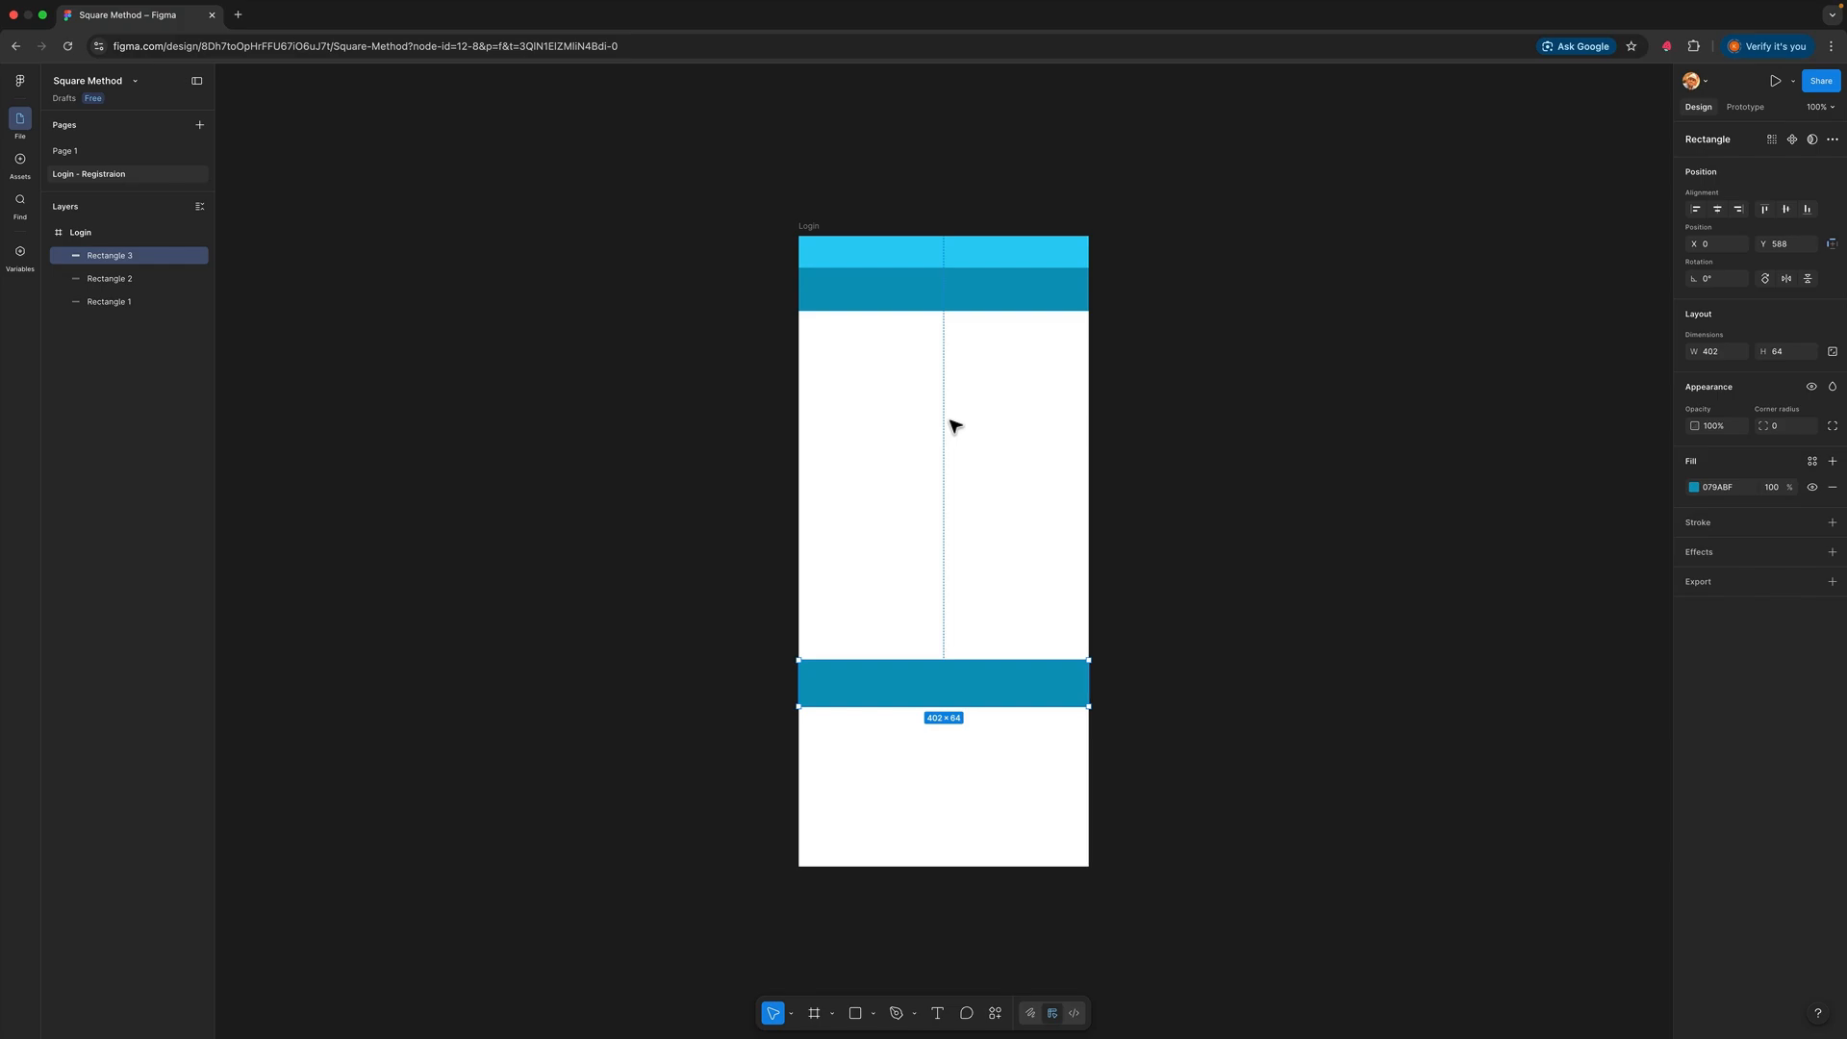
Step: Place a copy of the light blue top bar directly beneath the lower dark bar and set its height to 22
{"action": "left_click", "coordinate": [990, 259]}
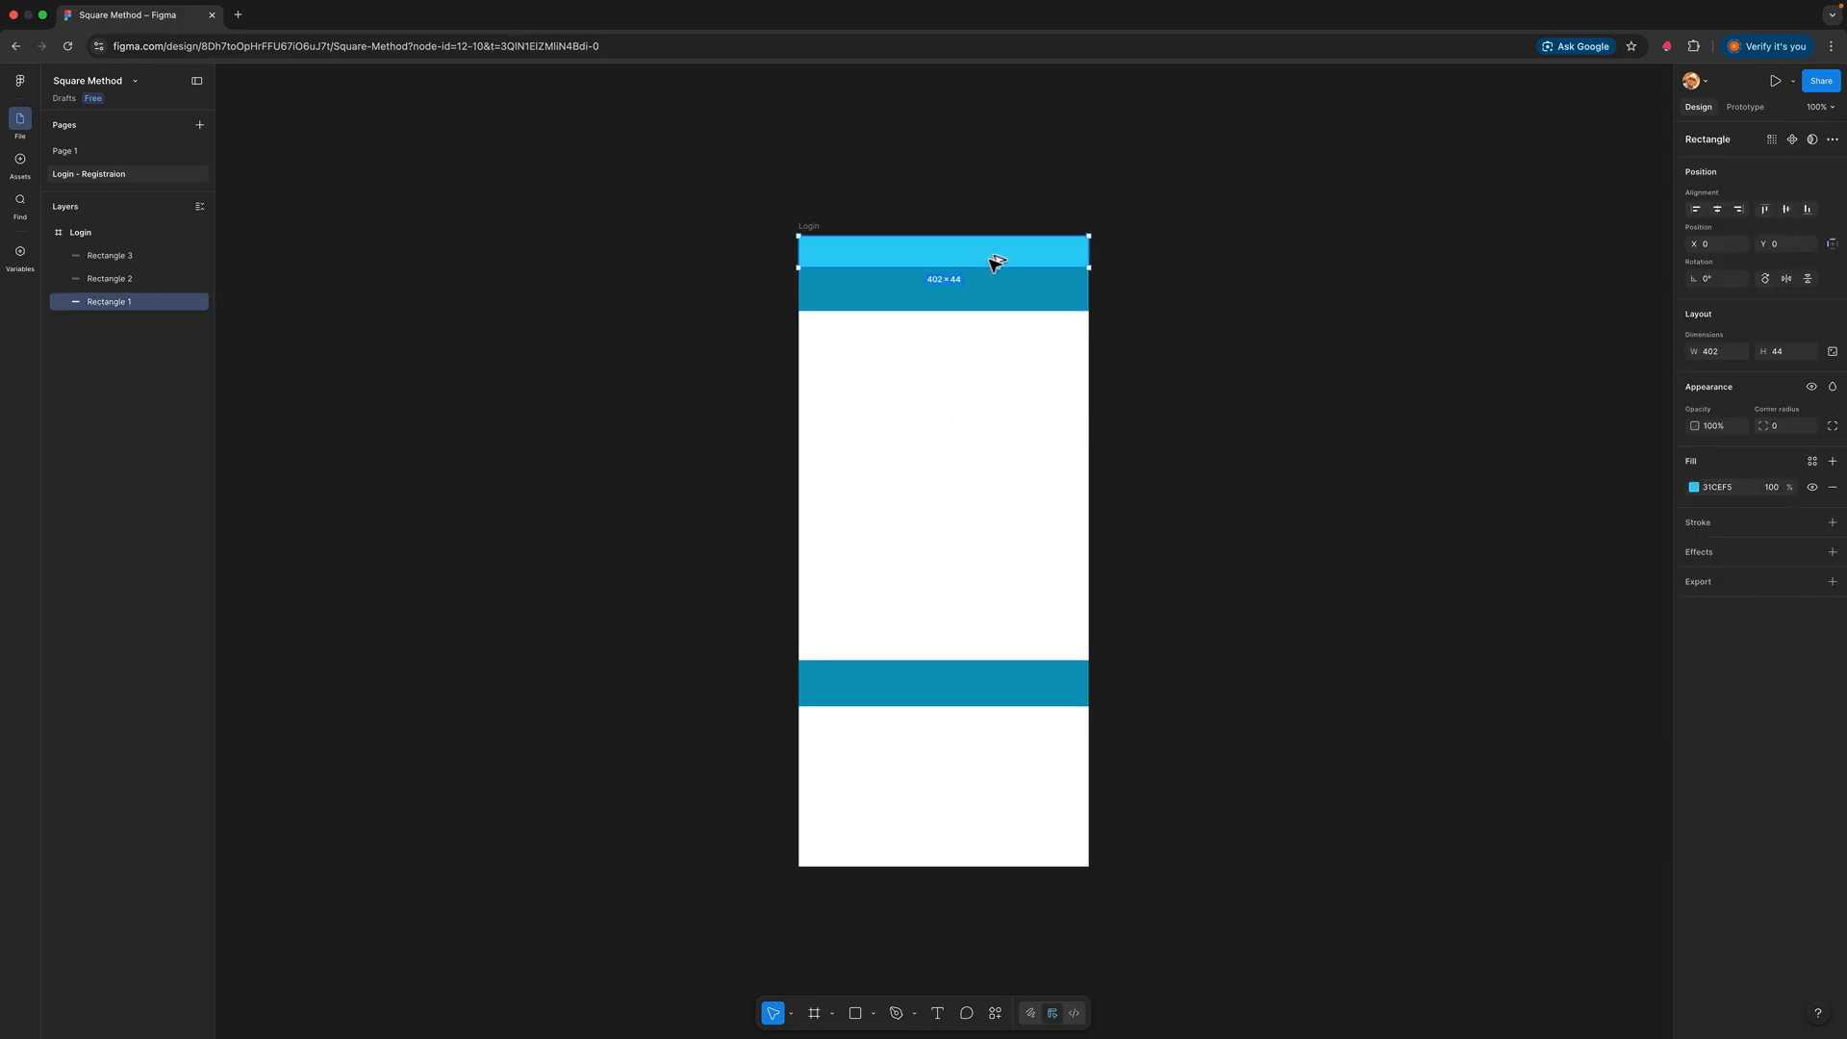
{"action": "left_click_drag", "start_coordinate": [996, 262], "coordinate": [987, 729]}
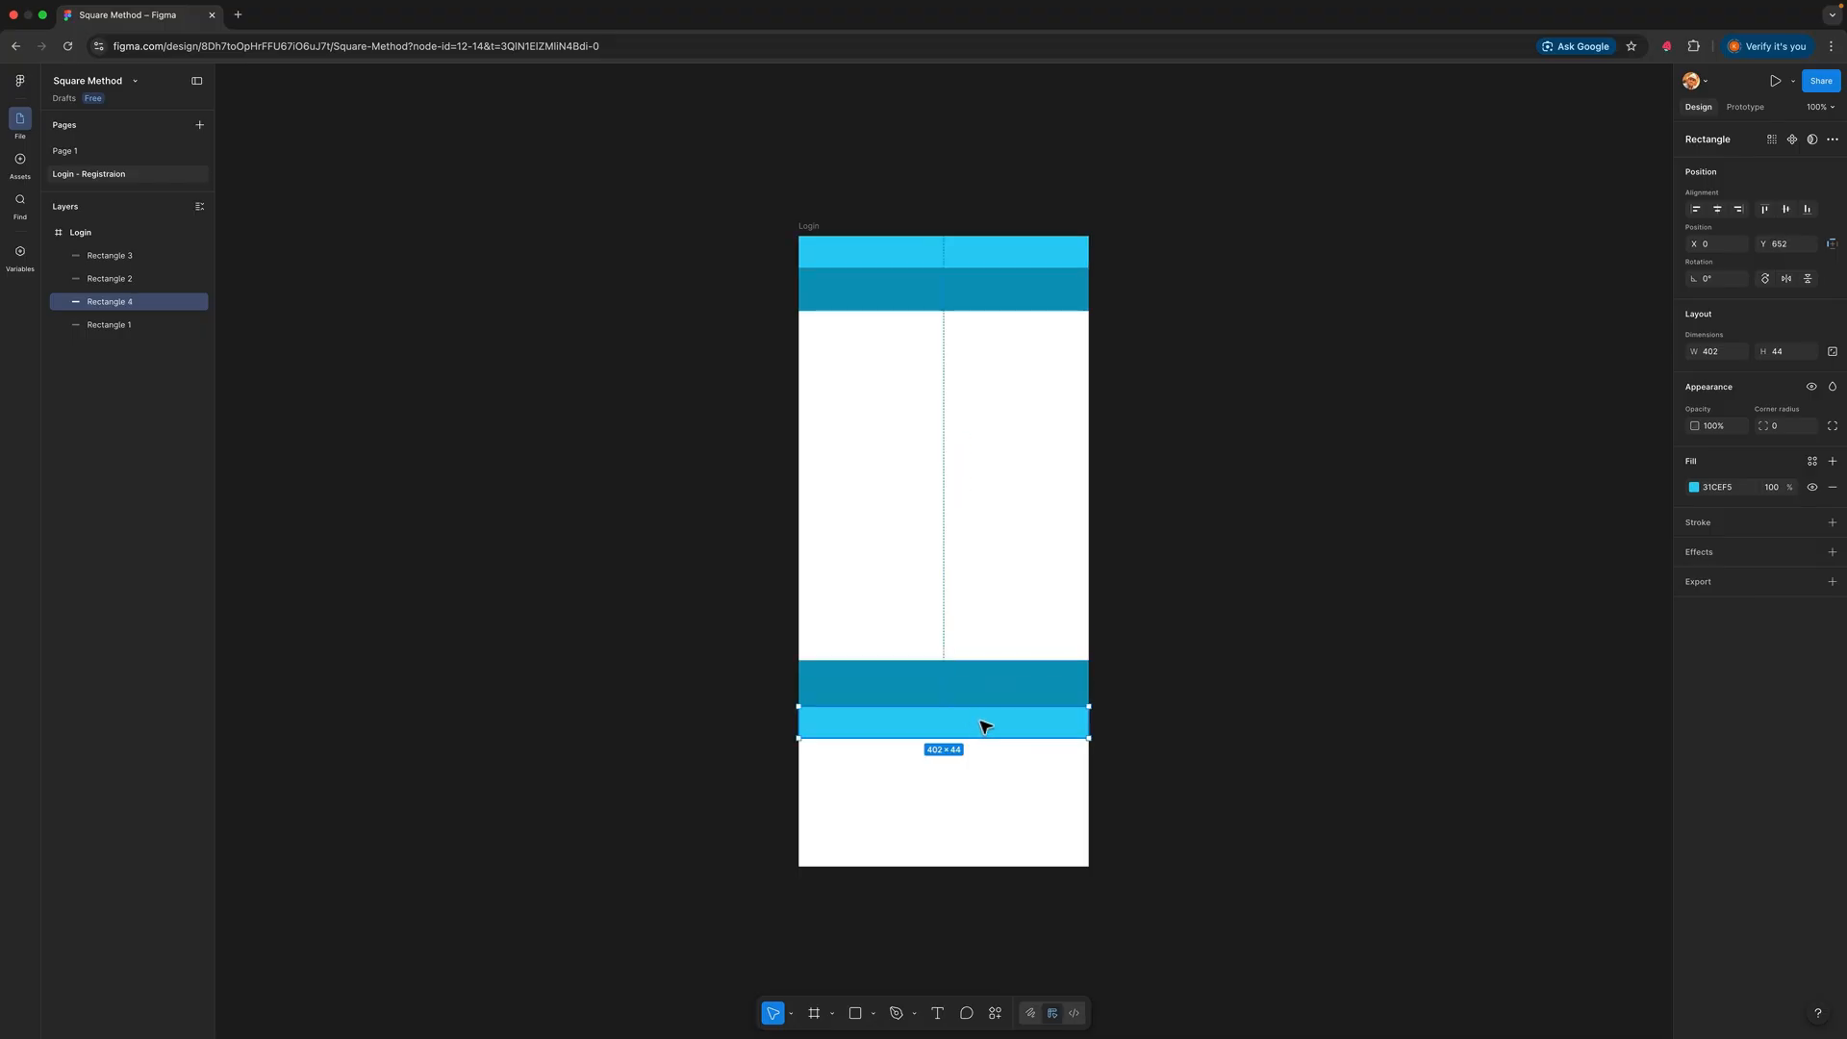
{"action": "left_click", "coordinate": [1778, 351]}
{"action": "type", "text": "22"}
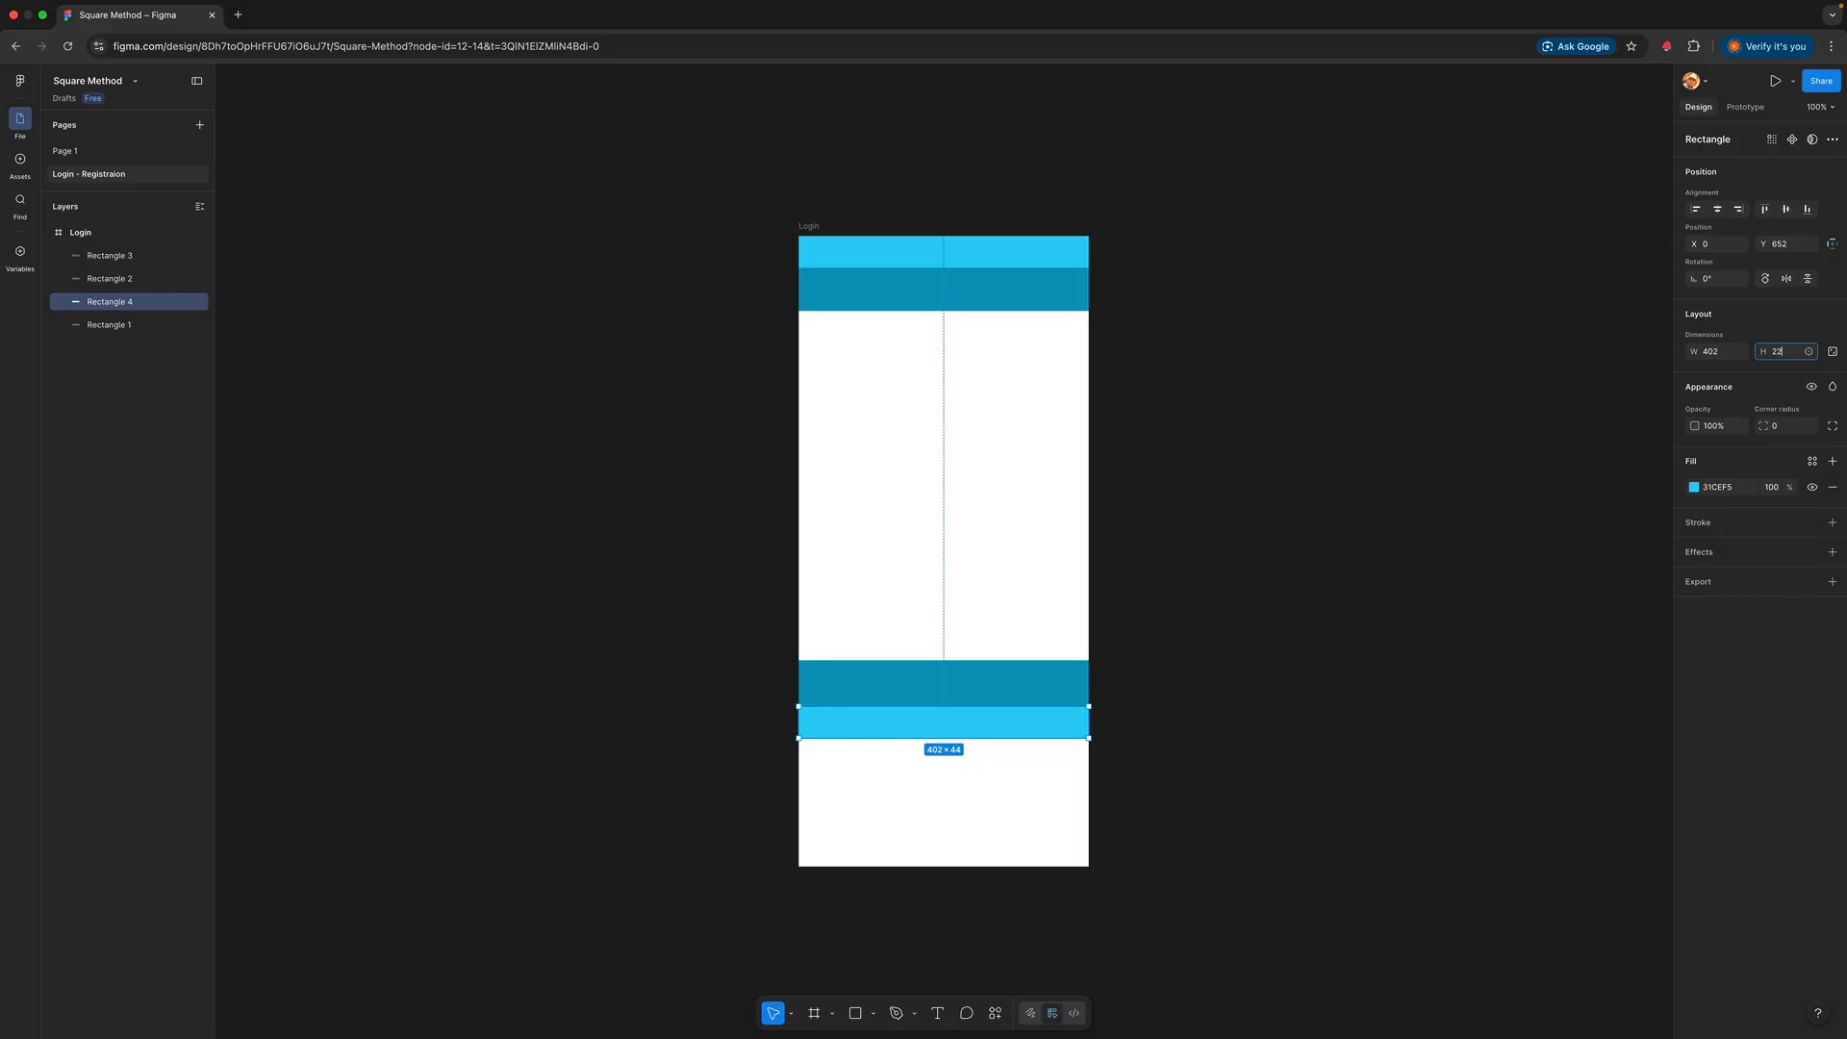
{"action": "key", "text": "Return"}
Step: Move the two lower bars together down to the bottom edge of the Login frame
{"action": "left_click_drag", "start_coordinate": [853, 577], "coordinate": [999, 837]}
{"action": "left_click", "coordinate": [1200, 652]}
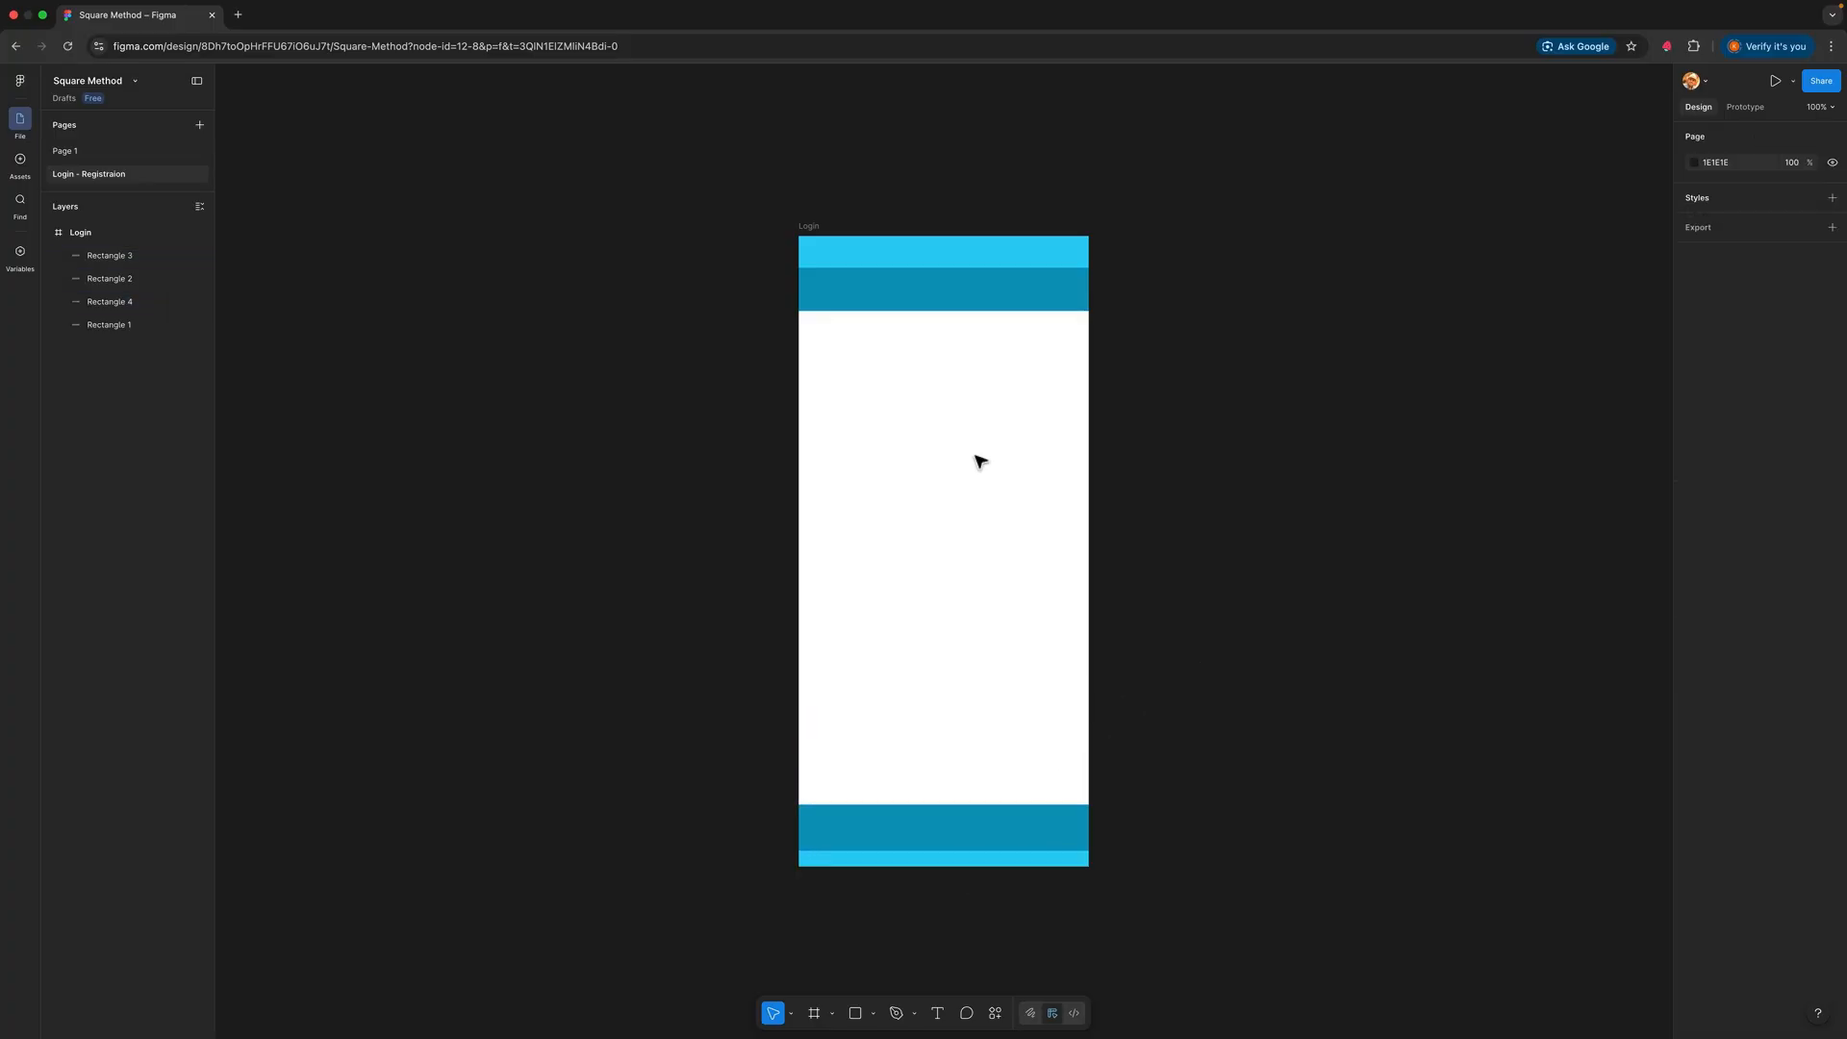
Step: Rename the layer of the light blue bar at the frame's top to Status Bar
{"action": "left_click", "coordinate": [943, 258]}
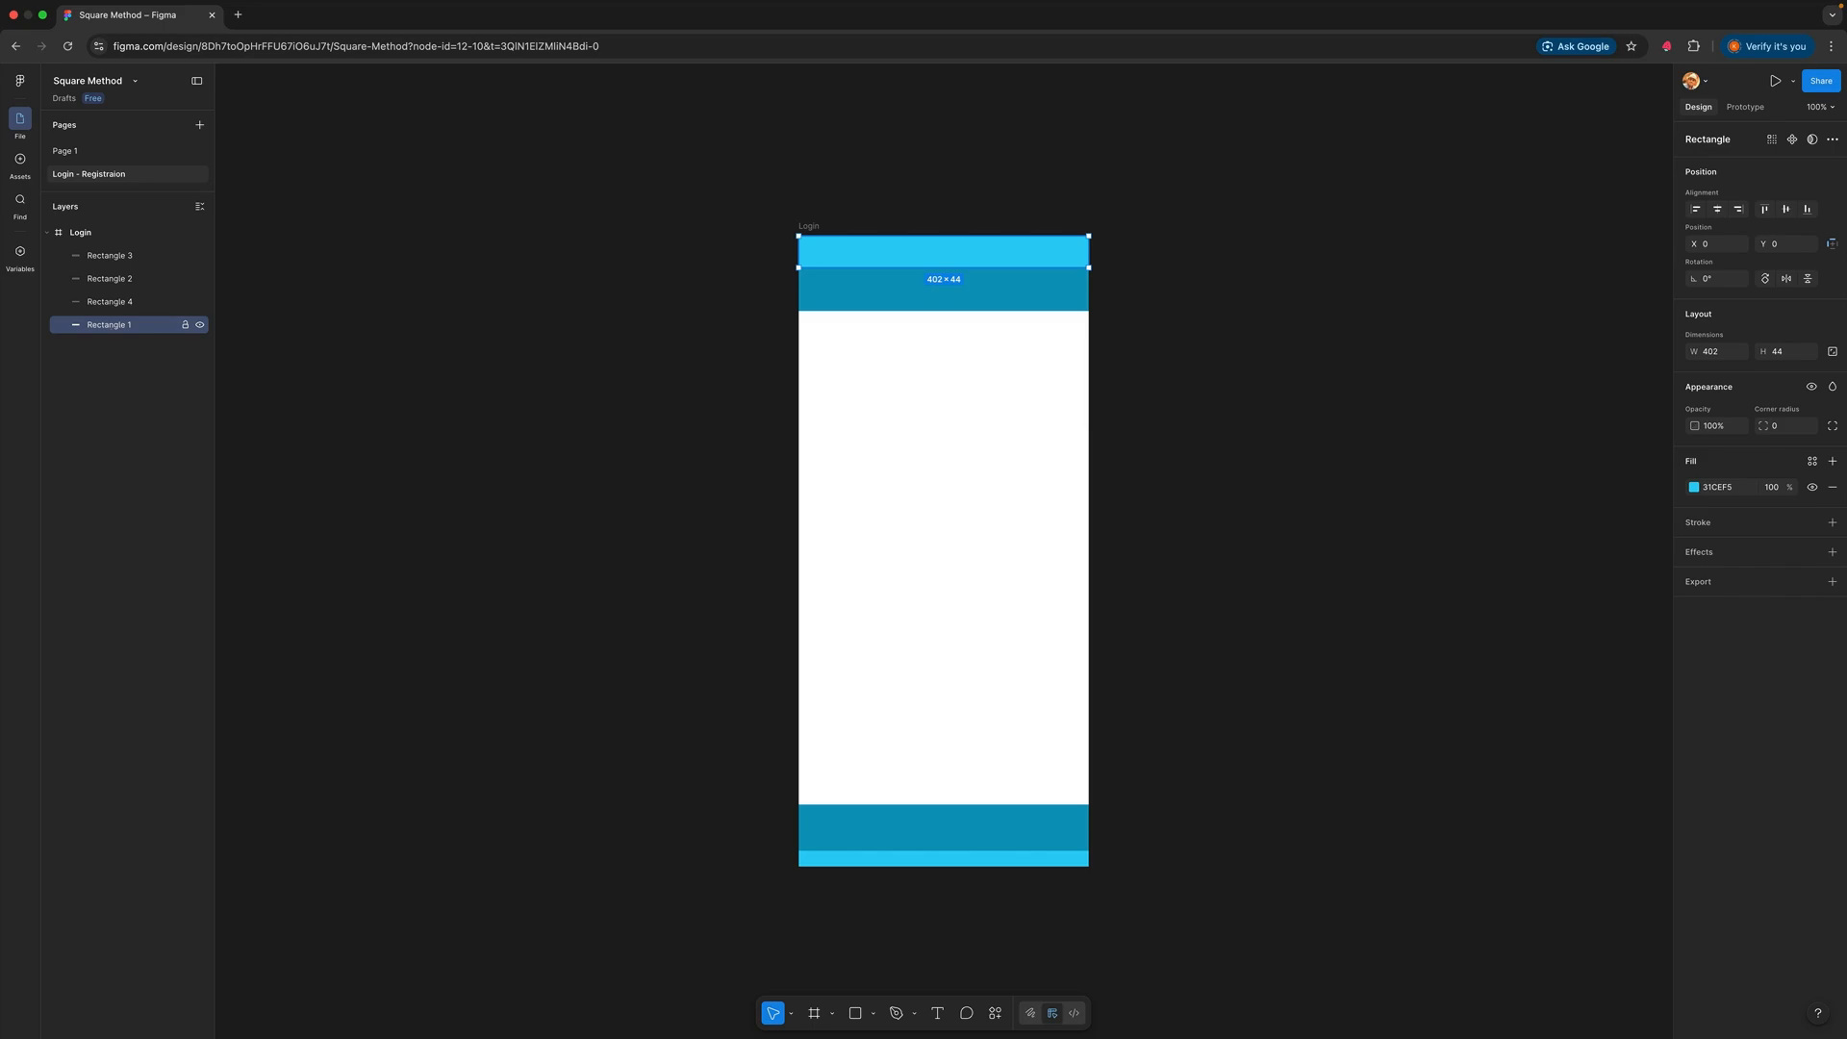
{"action": "double_click", "coordinate": [108, 324]}
{"action": "type", "text": "Status Bar"}
{"action": "key", "text": "Return"}
{"action": "left_click", "coordinate": [911, 429]}
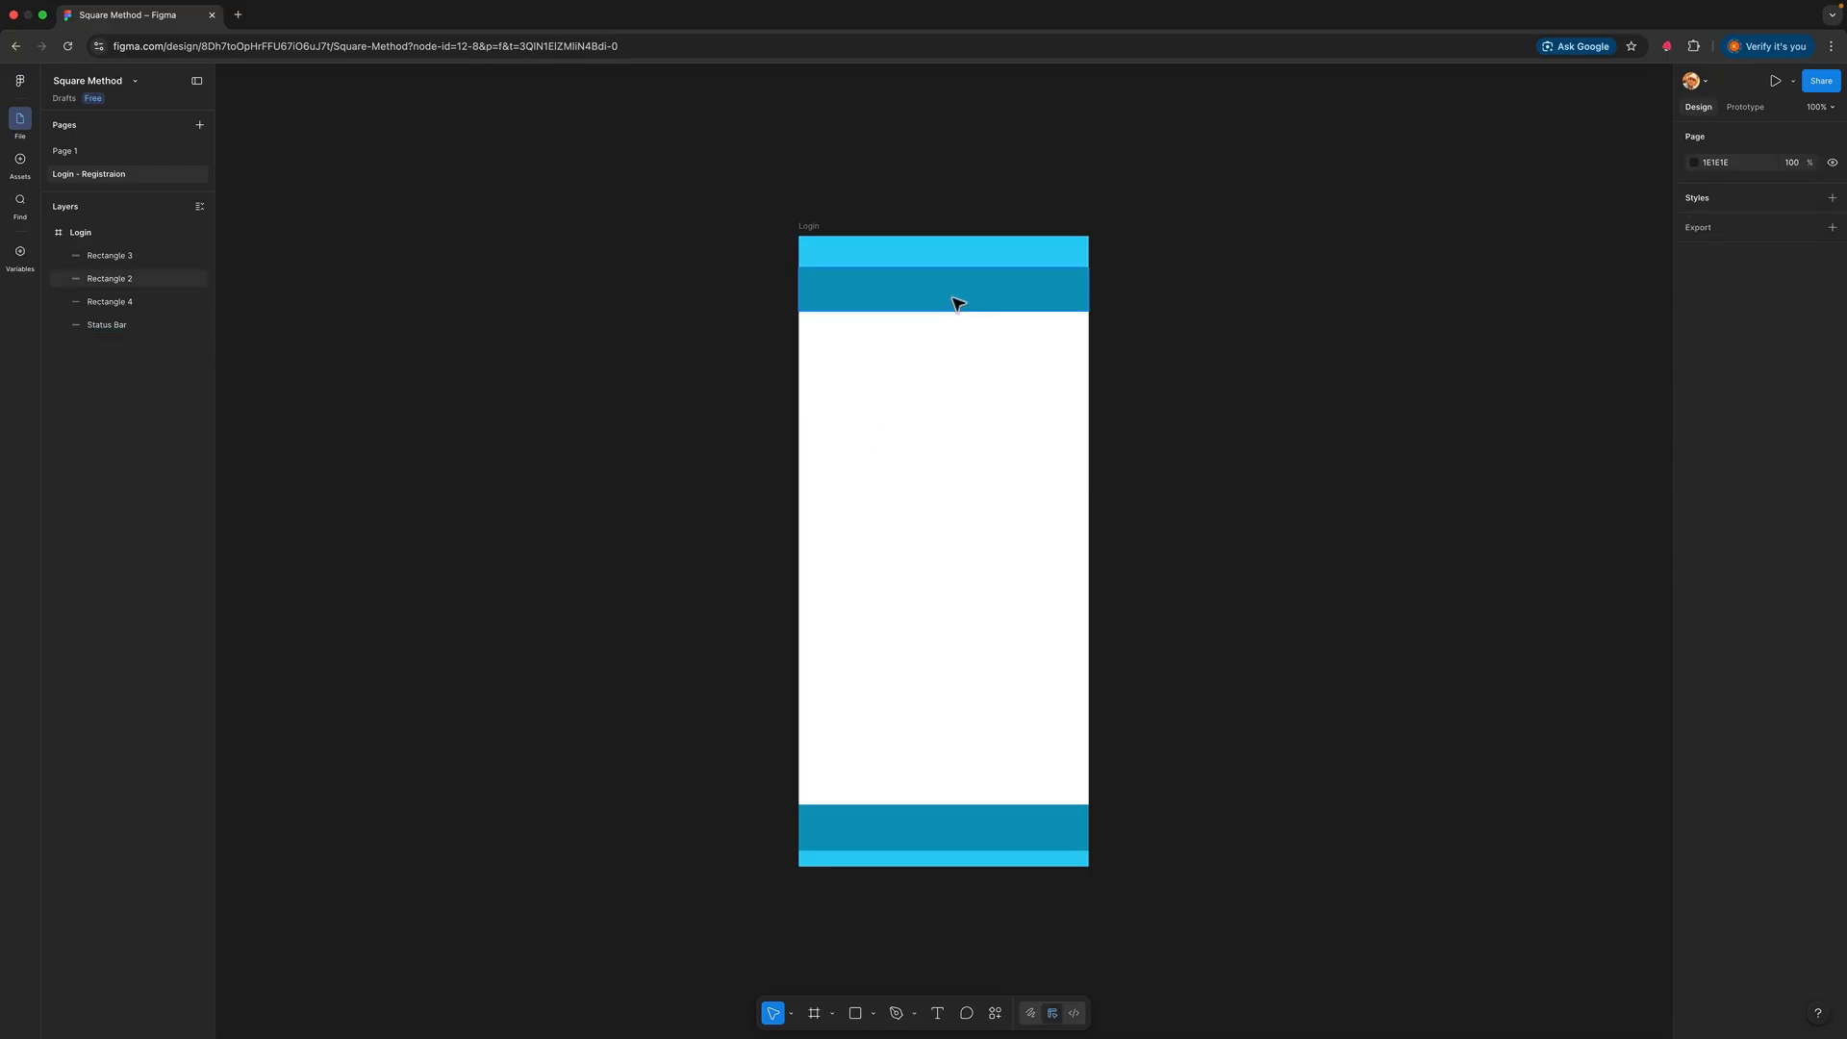
Step: Rename the layer of the dark blue bar beneath the status bar to NavBar
{"action": "left_click", "coordinate": [957, 303]}
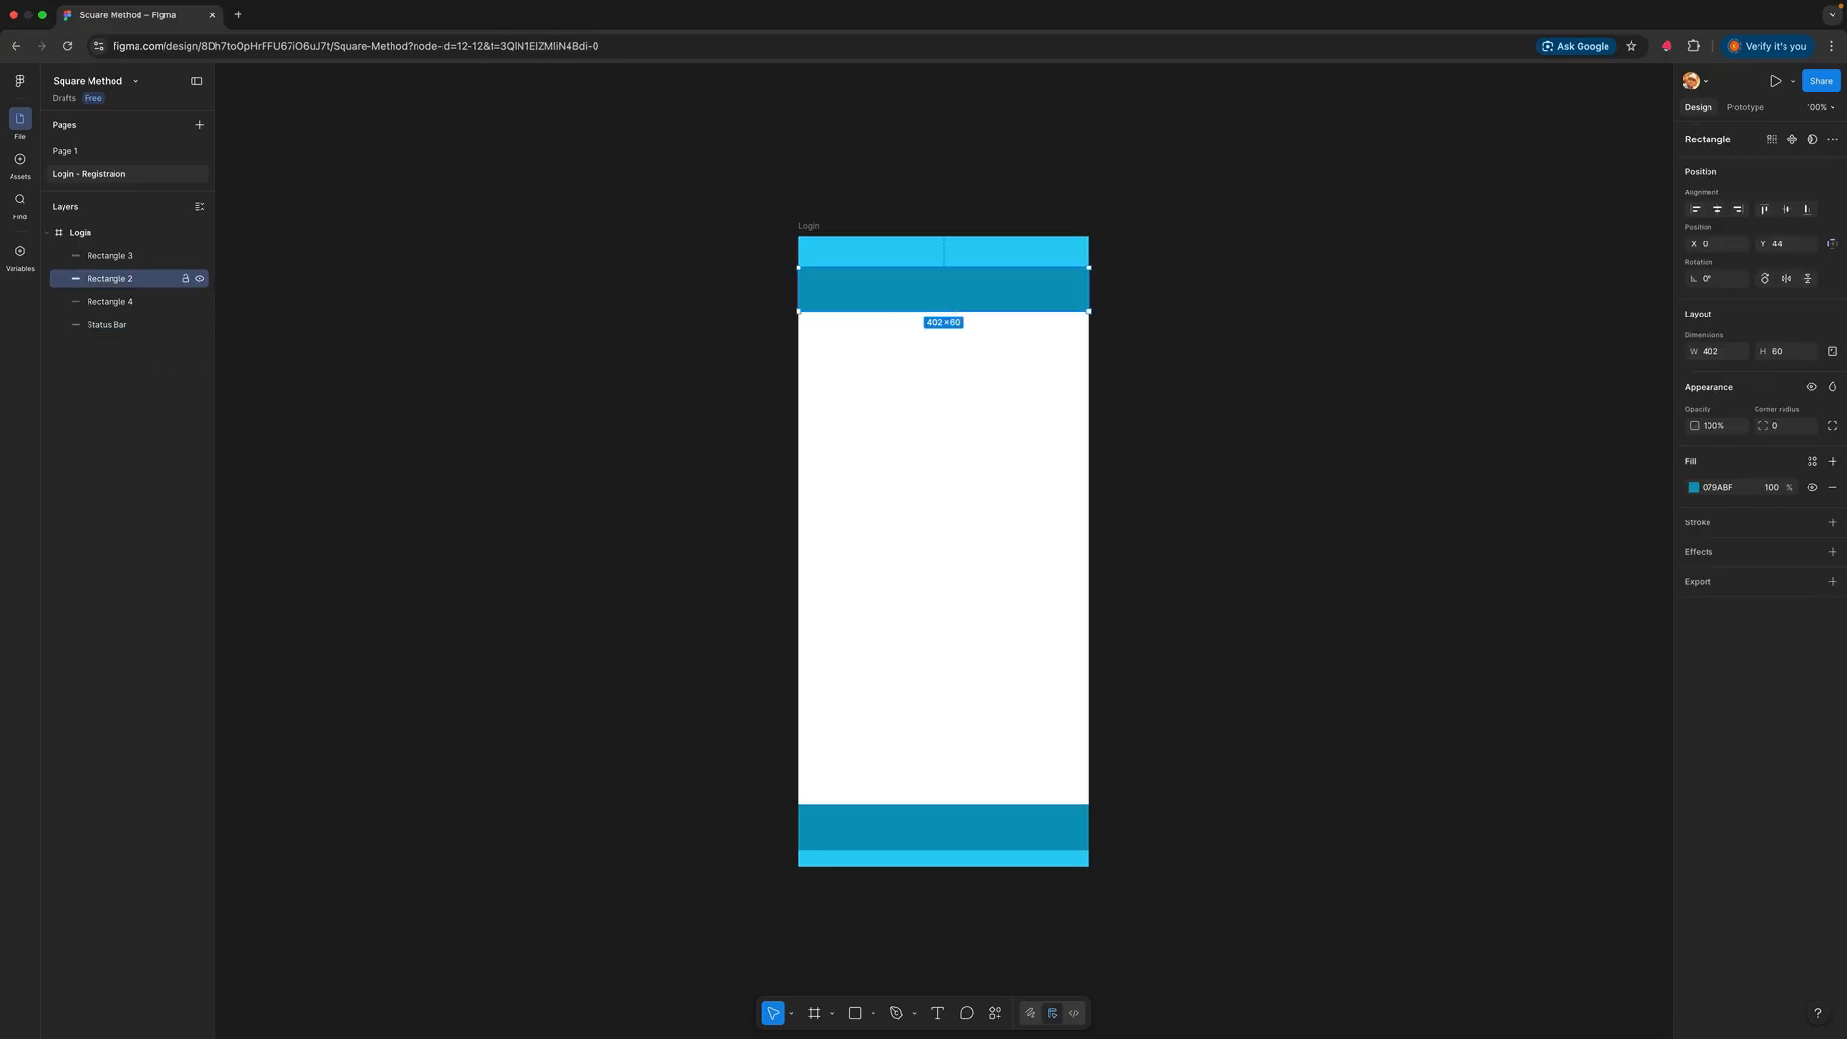
{"action": "double_click", "coordinate": [109, 278]}
{"action": "type", "text": "n"}
{"action": "key", "text": "Return"}
Step: Rename the layer of the dark blue bar near the frame's bottom to Tap Bar
{"action": "left_click", "coordinate": [967, 829]}
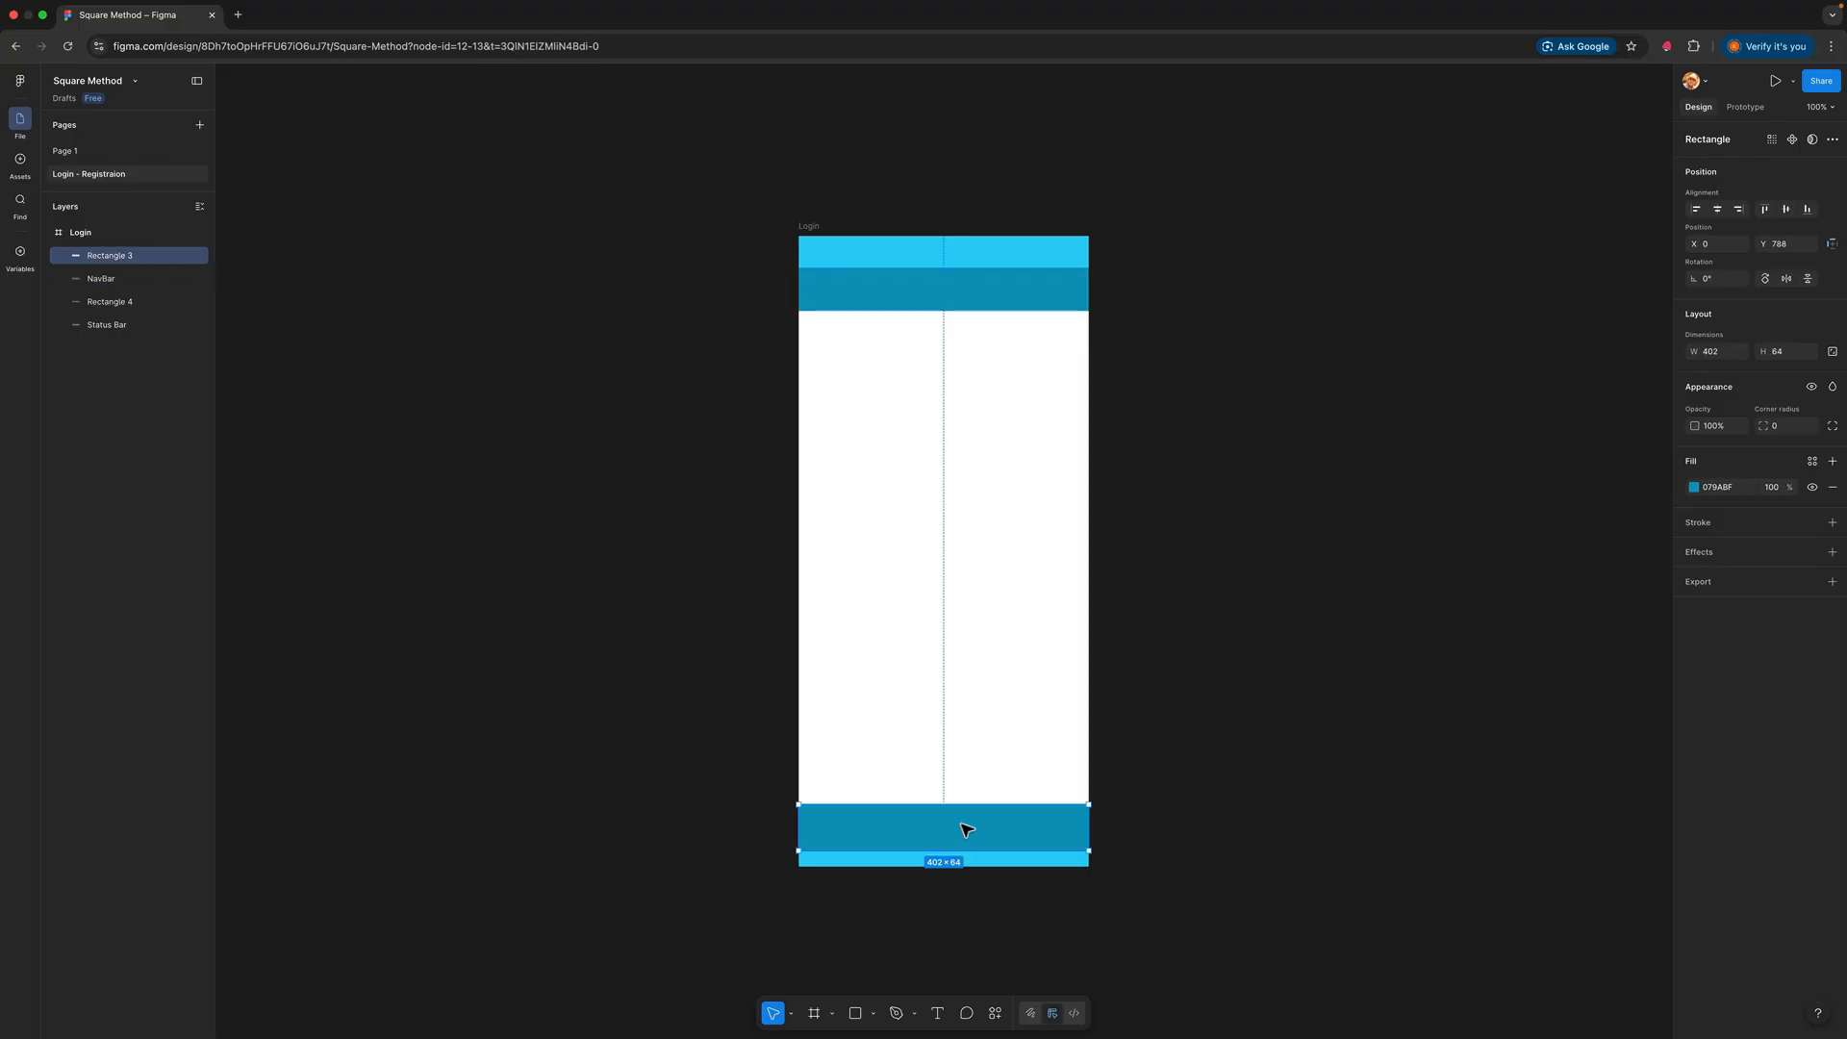
{"action": "left_click", "coordinate": [529, 456]}
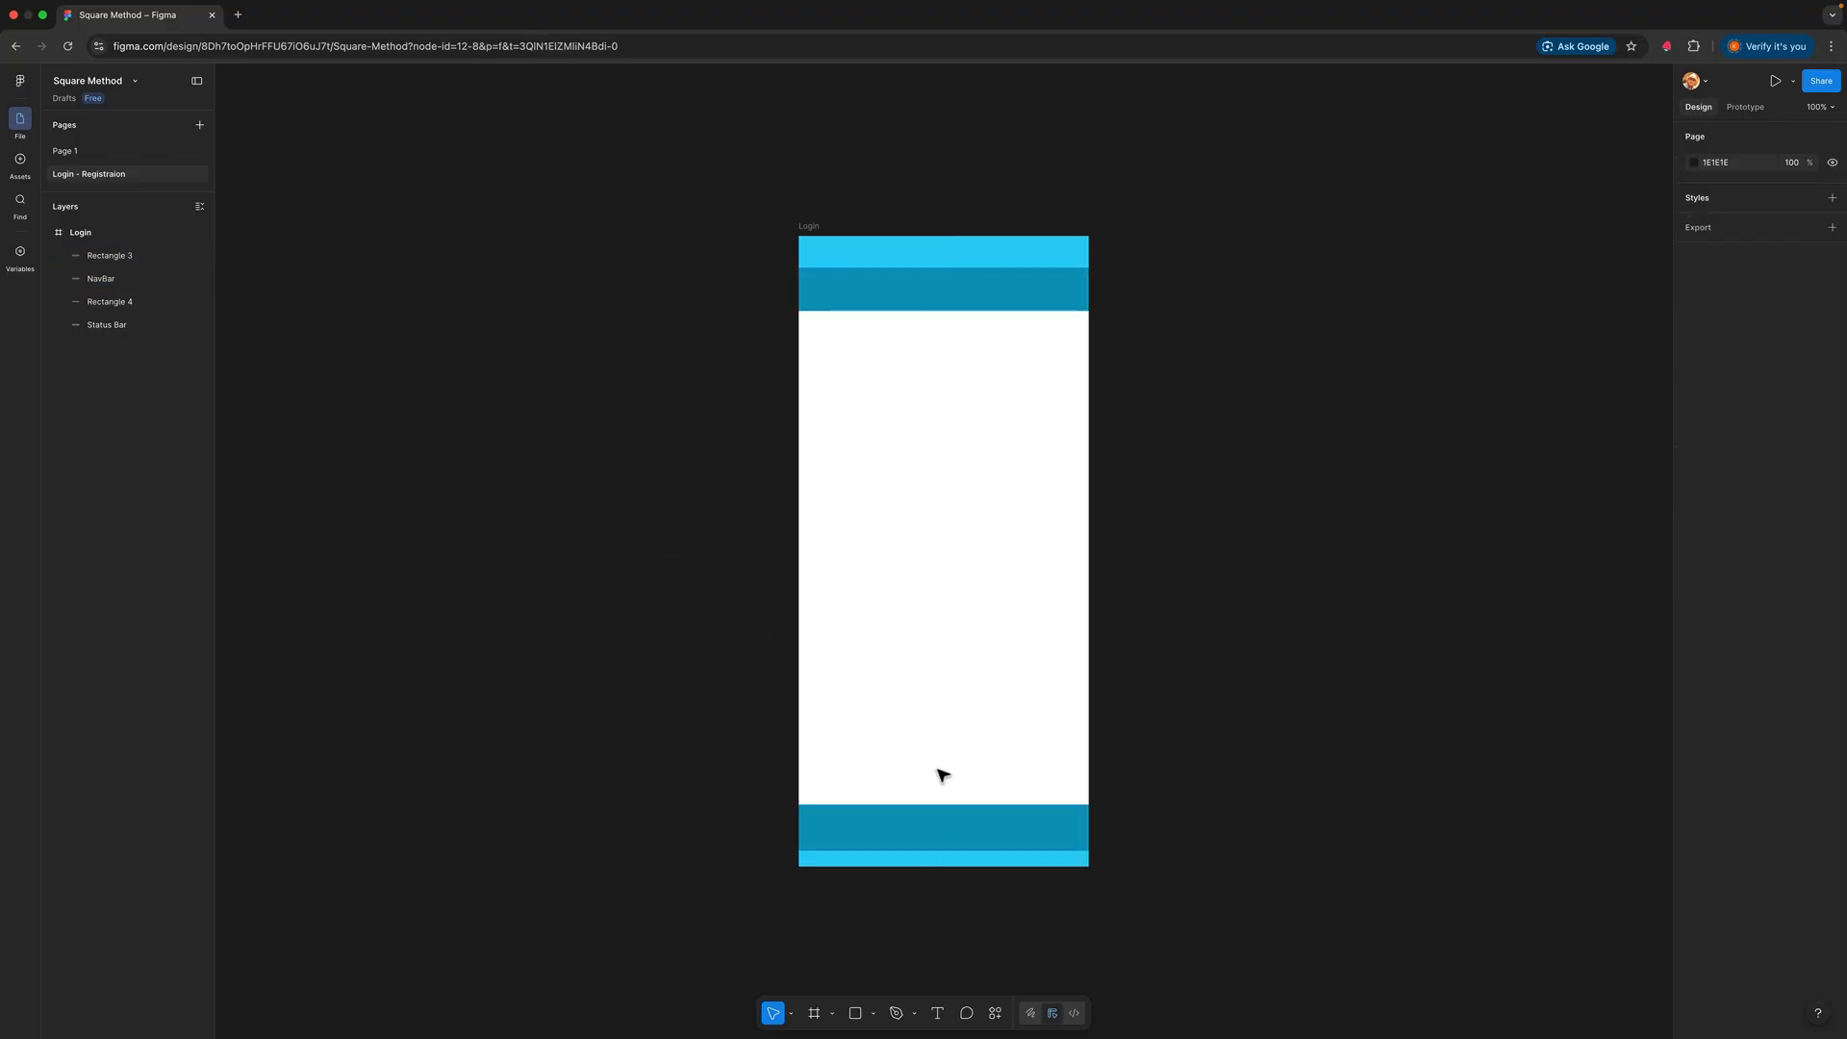
{"action": "left_click", "coordinate": [970, 829]}
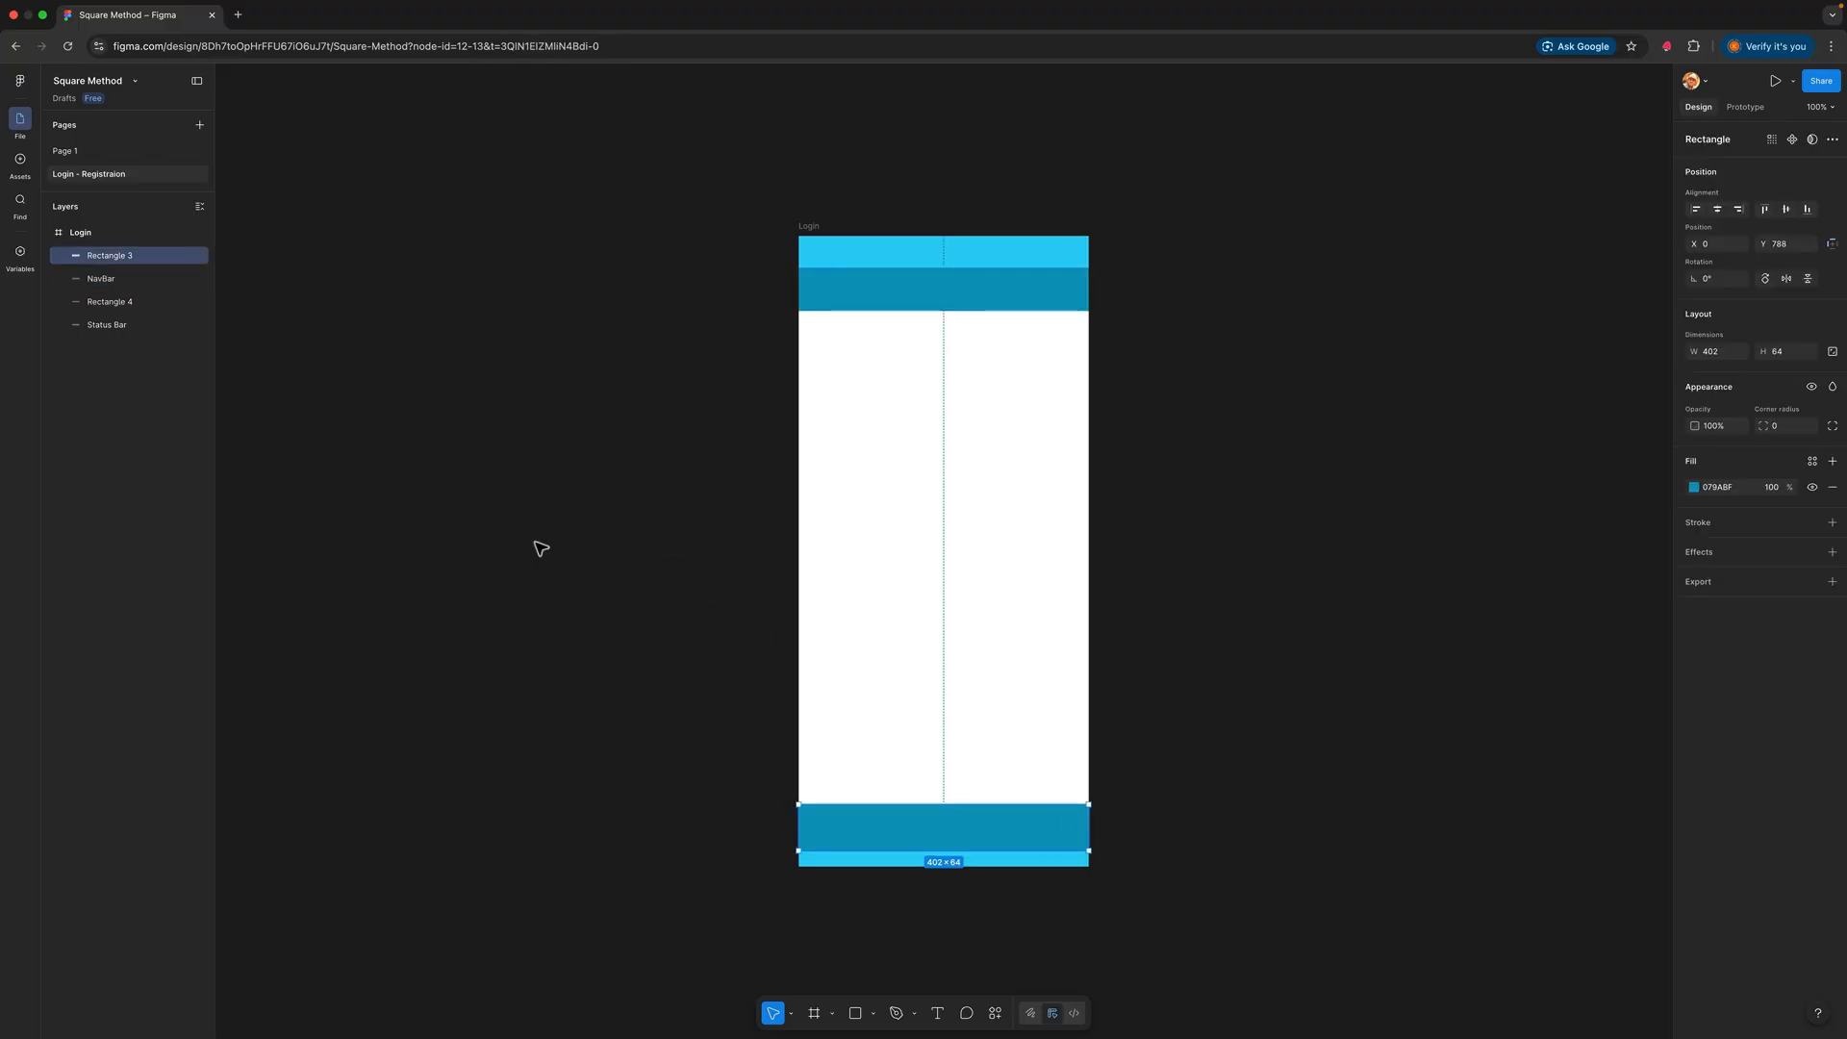
{"action": "double_click", "coordinate": [110, 255]}
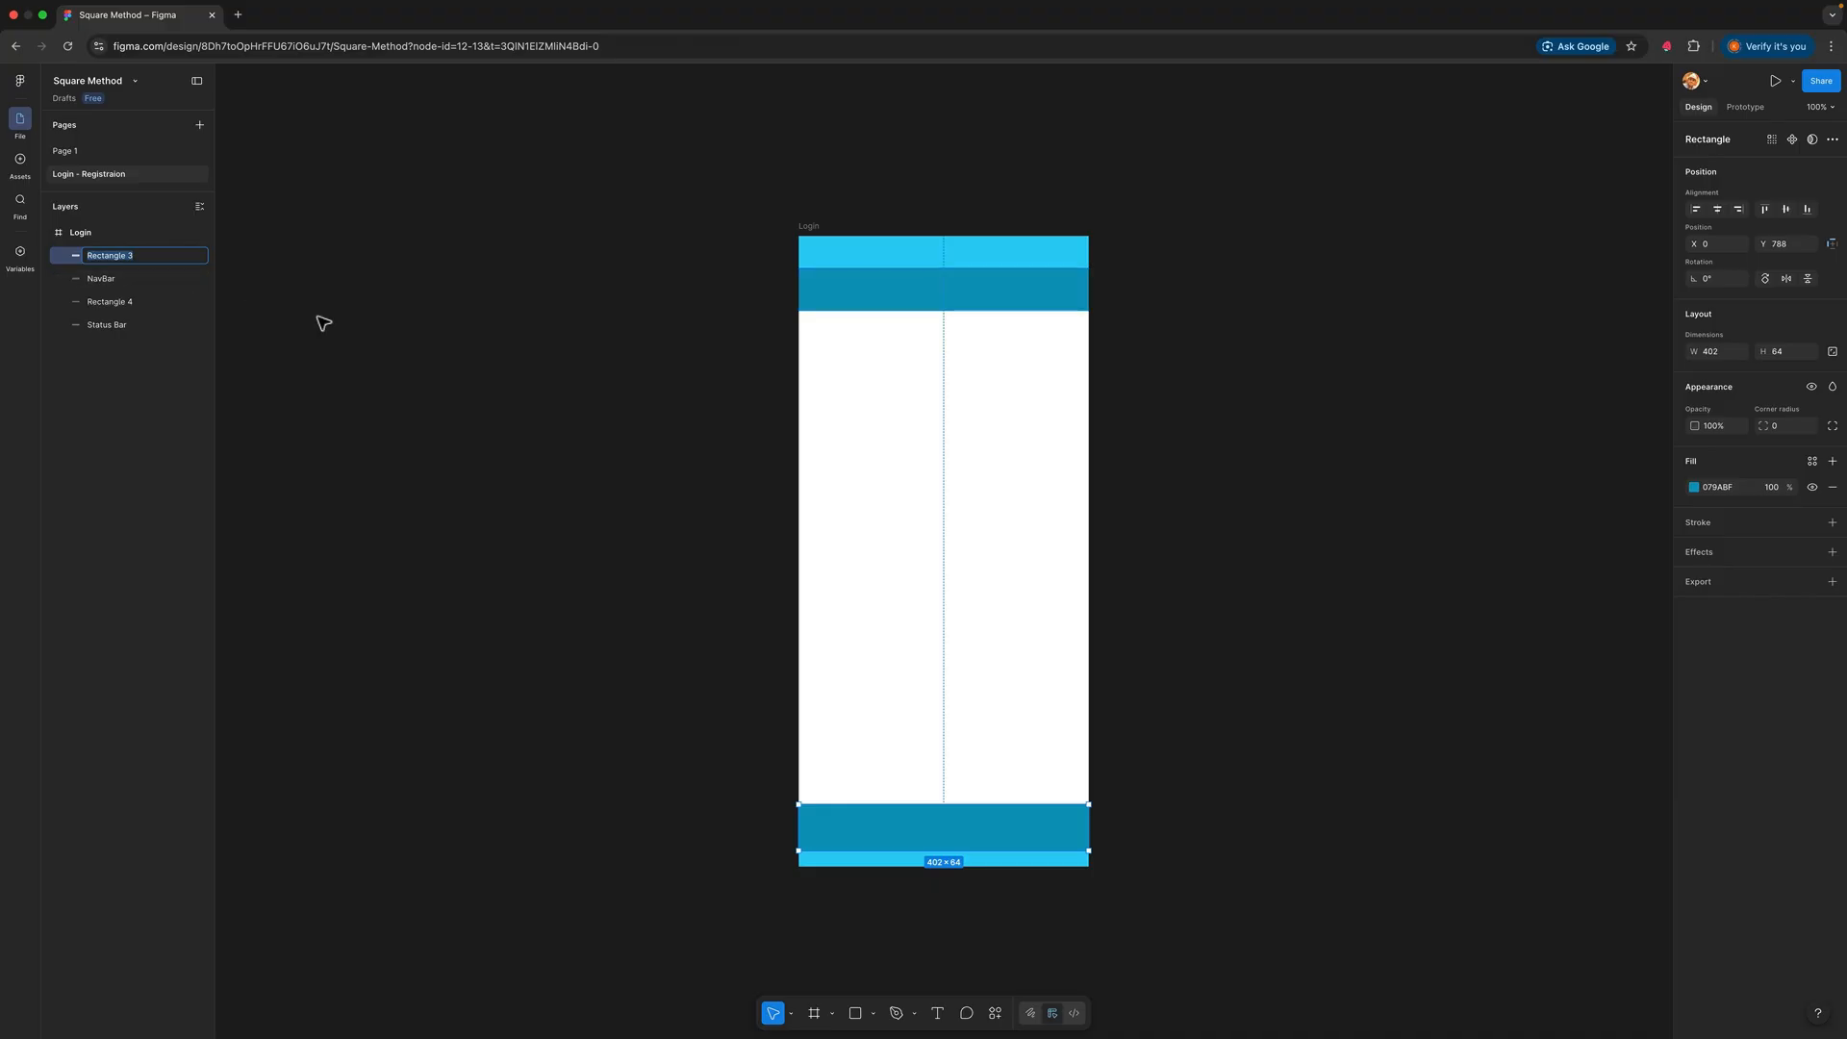
{"action": "type", "text": "Tap Bar"}
{"action": "key", "text": "Return"}
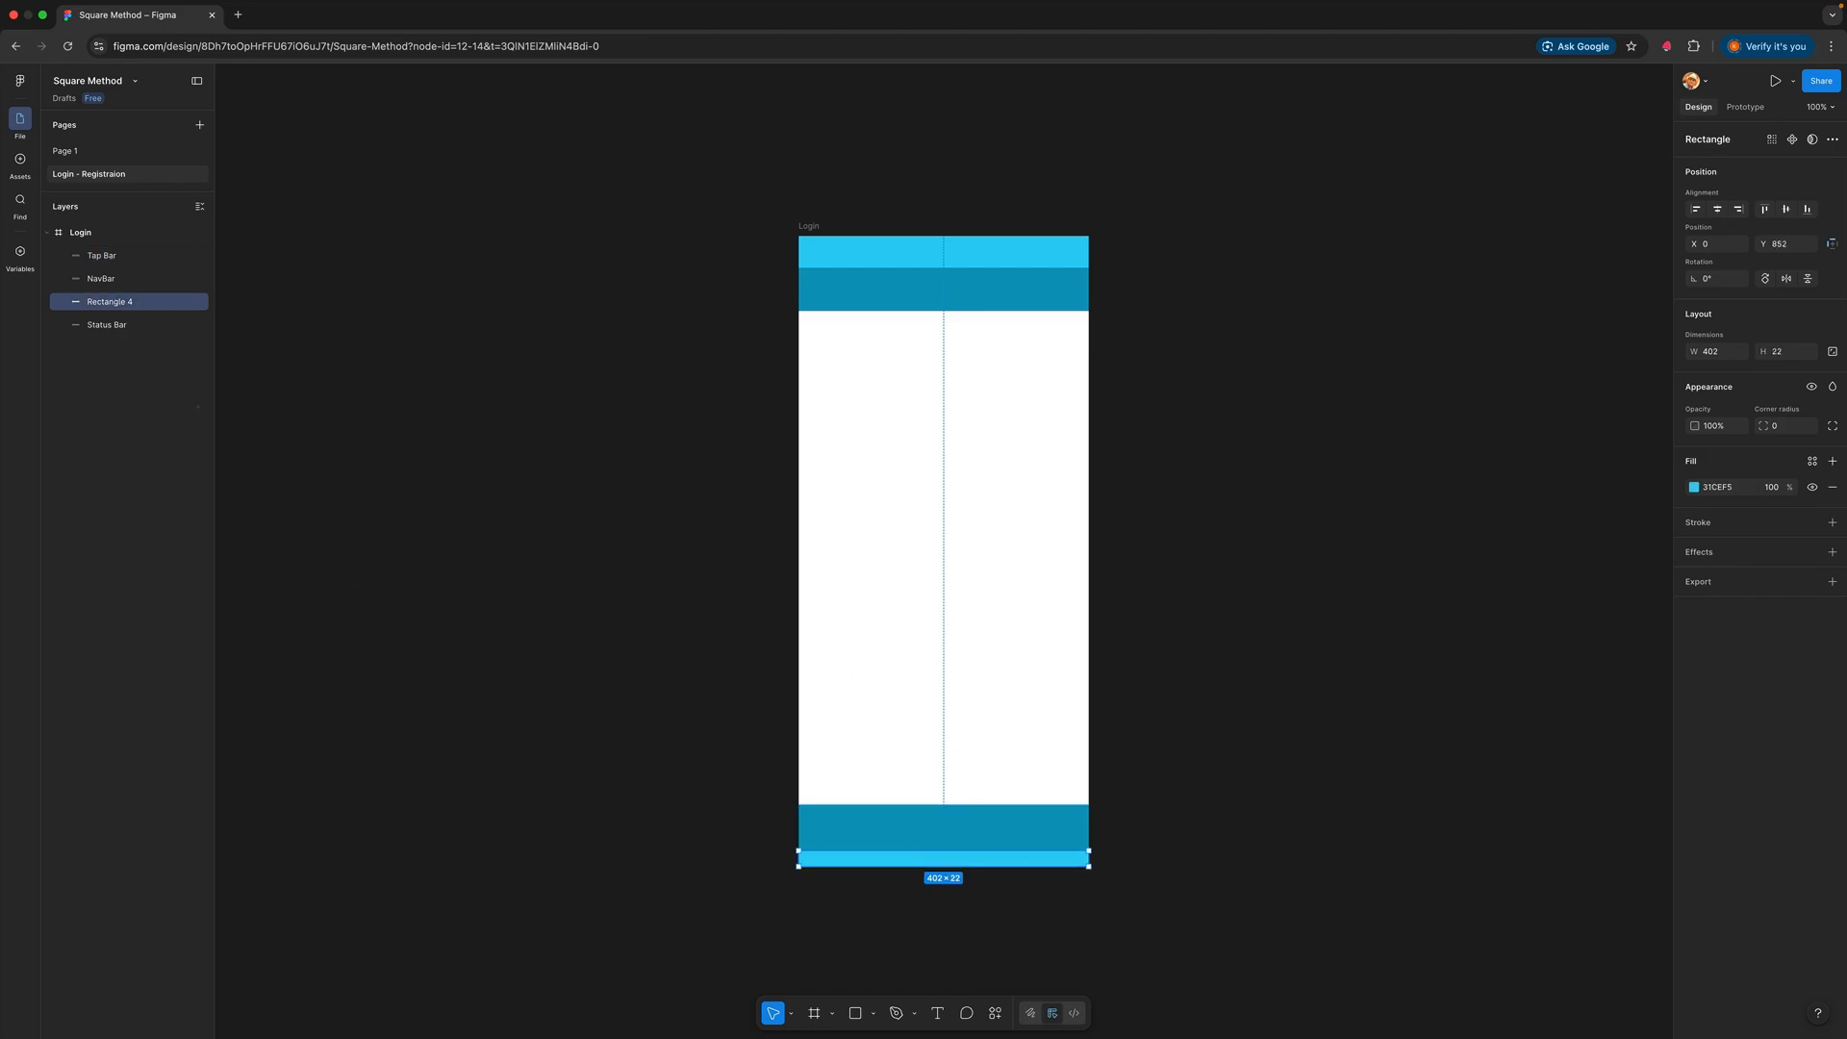
Step: Rename the layer of the thin light blue bar at the frame's bottom edge to Safe Area
{"action": "double_click", "coordinate": [109, 301]}
{"action": "type", "text": "Safe Area"}
{"action": "key", "text": "Return"}
{"action": "left_click", "coordinate": [1192, 639]}
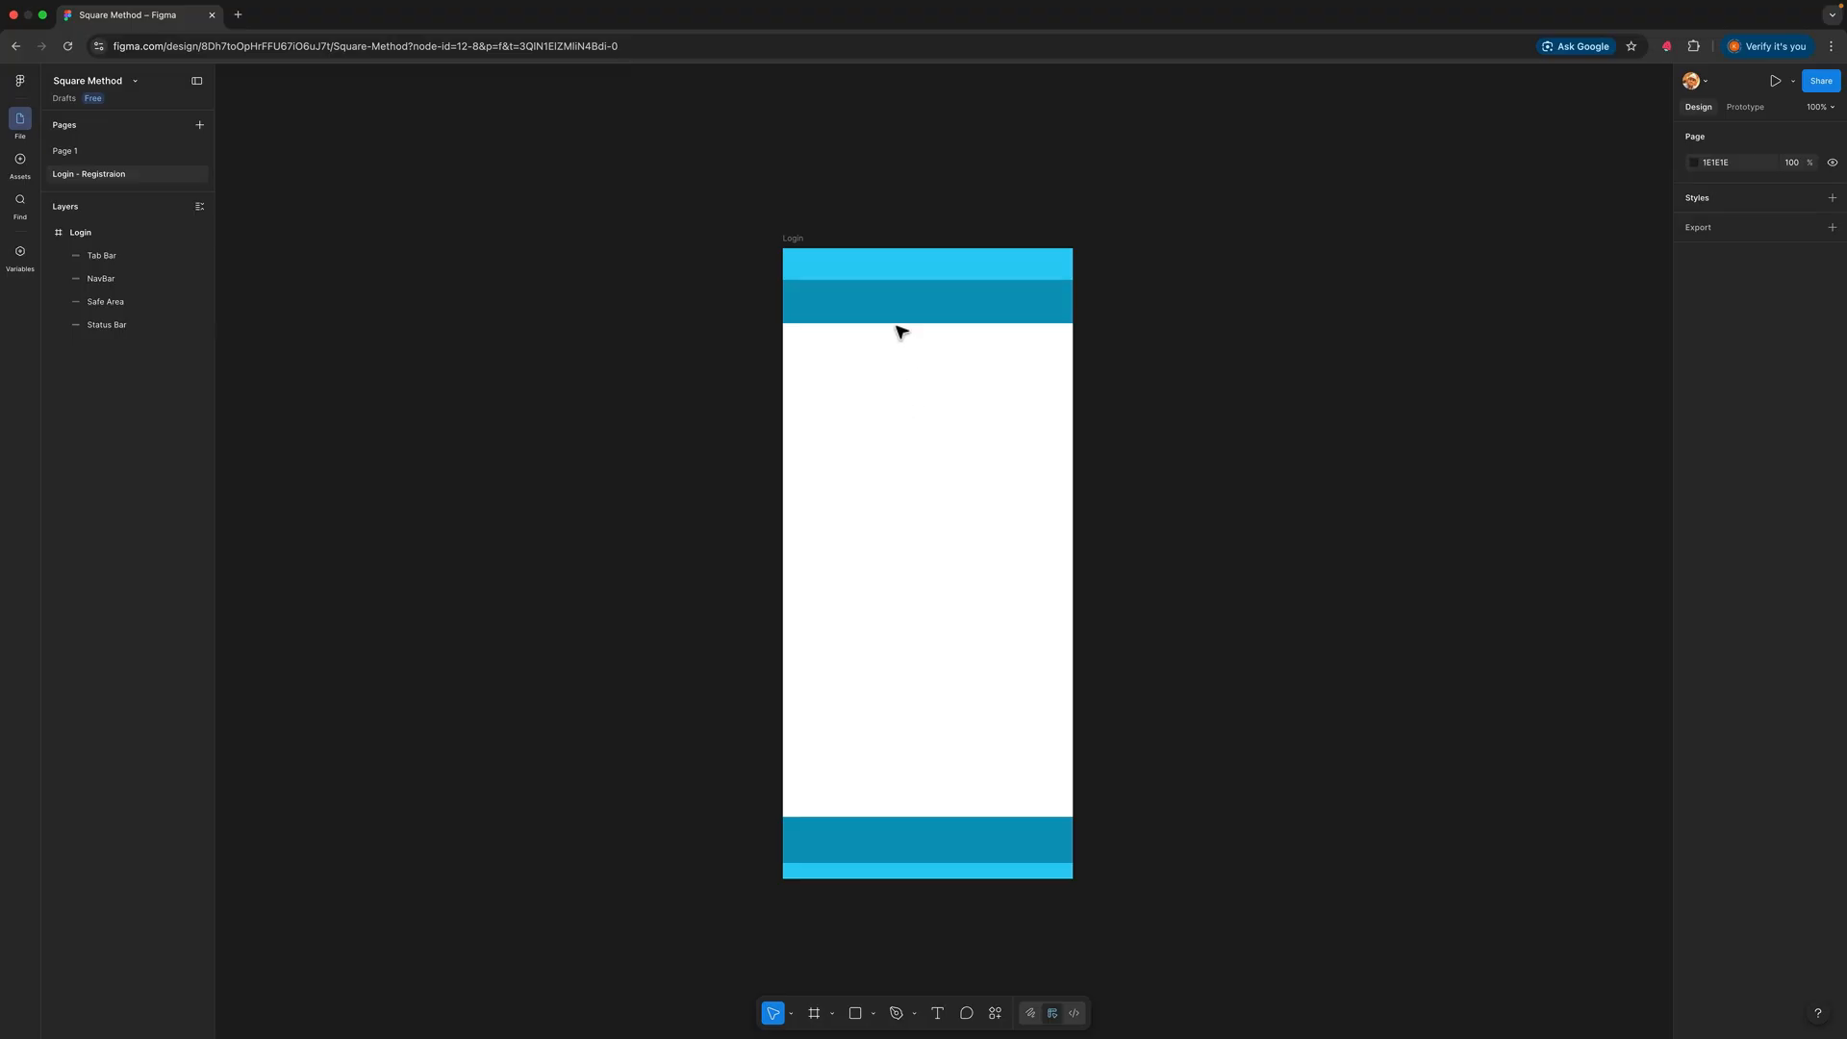
Step: Group the status bar, navigation bar, tab bar and safe area rectangles and name the group OS Helpers
{"action": "left_click", "coordinate": [907, 273]}
{"action": "left_click", "coordinate": [914, 313], "text": "shift"}
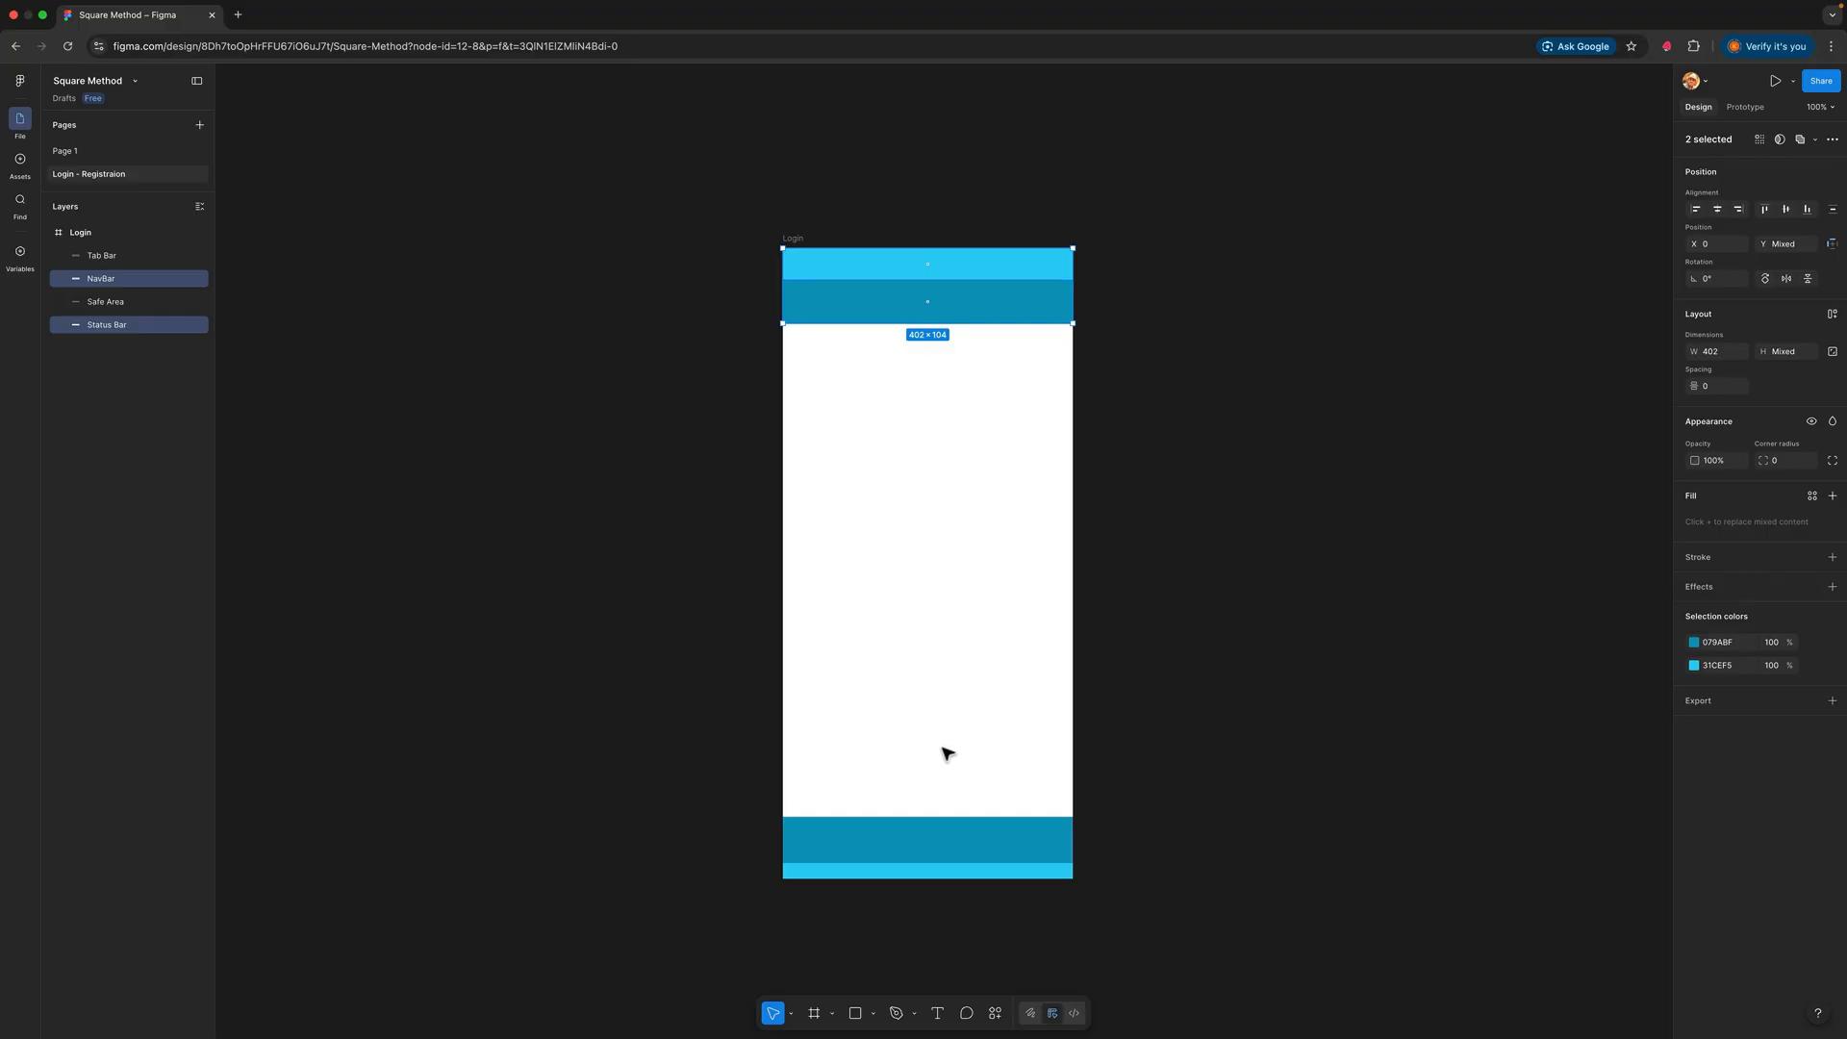
{"action": "left_click", "coordinate": [947, 871], "text": "shift"}
{"action": "left_click", "coordinate": [921, 703], "text": "shift"}
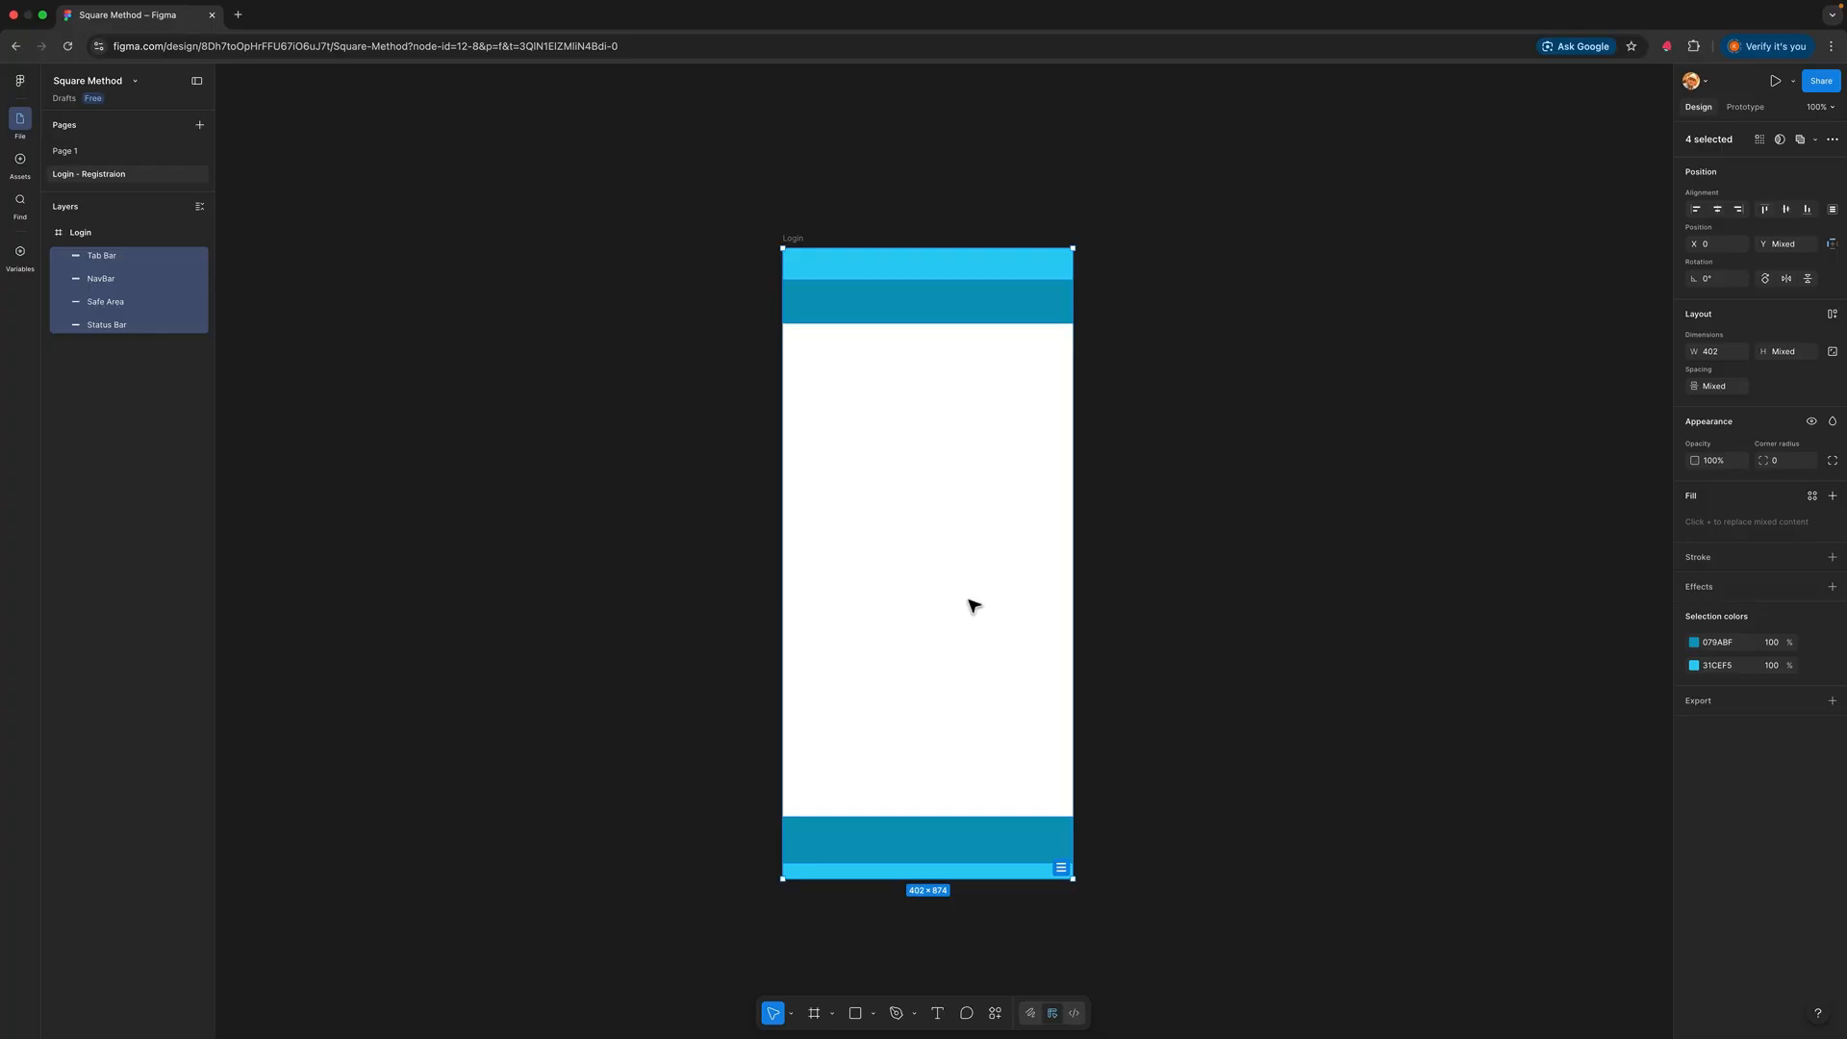
{"action": "key", "text": "super+g"}
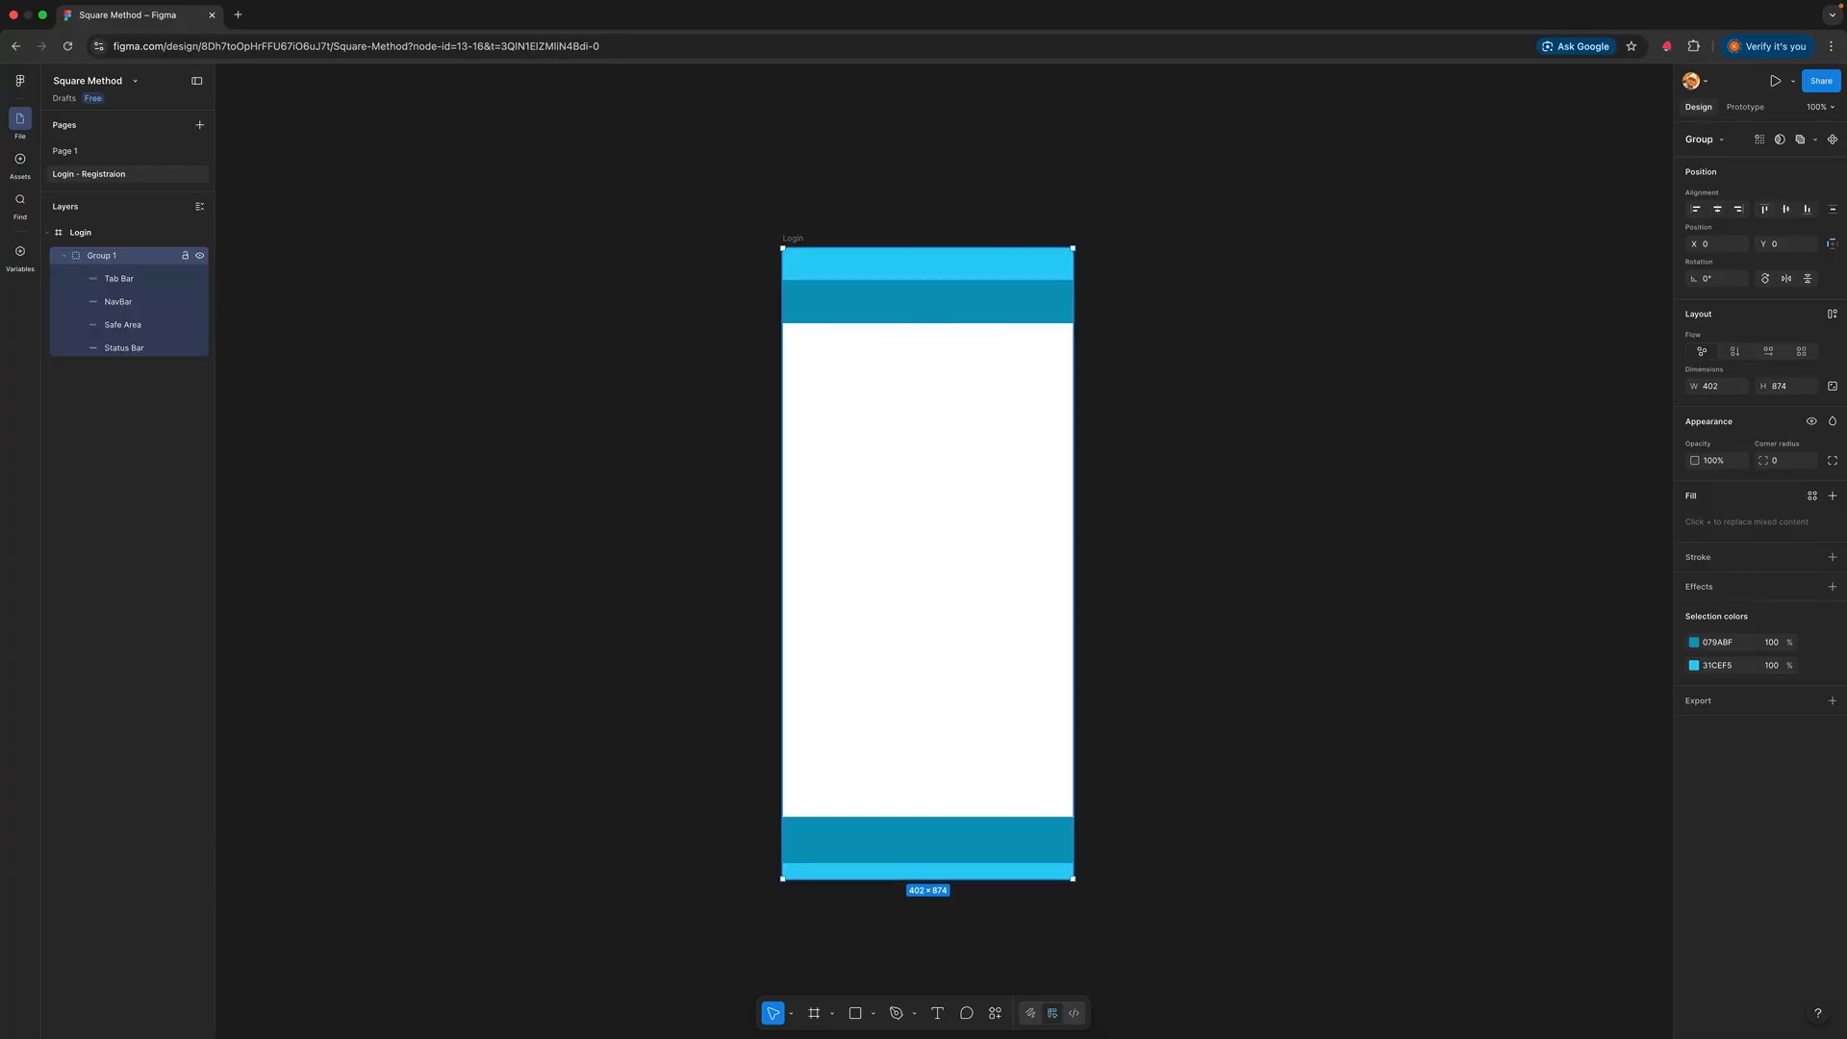
{"action": "double_click", "coordinate": [101, 254]}
{"action": "type", "text": "OS Helpers"}
{"action": "key", "text": "Return"}
Step: Collapse the layer list, then lock and hide the OS Helpers group
{"action": "key", "text": "alt+l"}
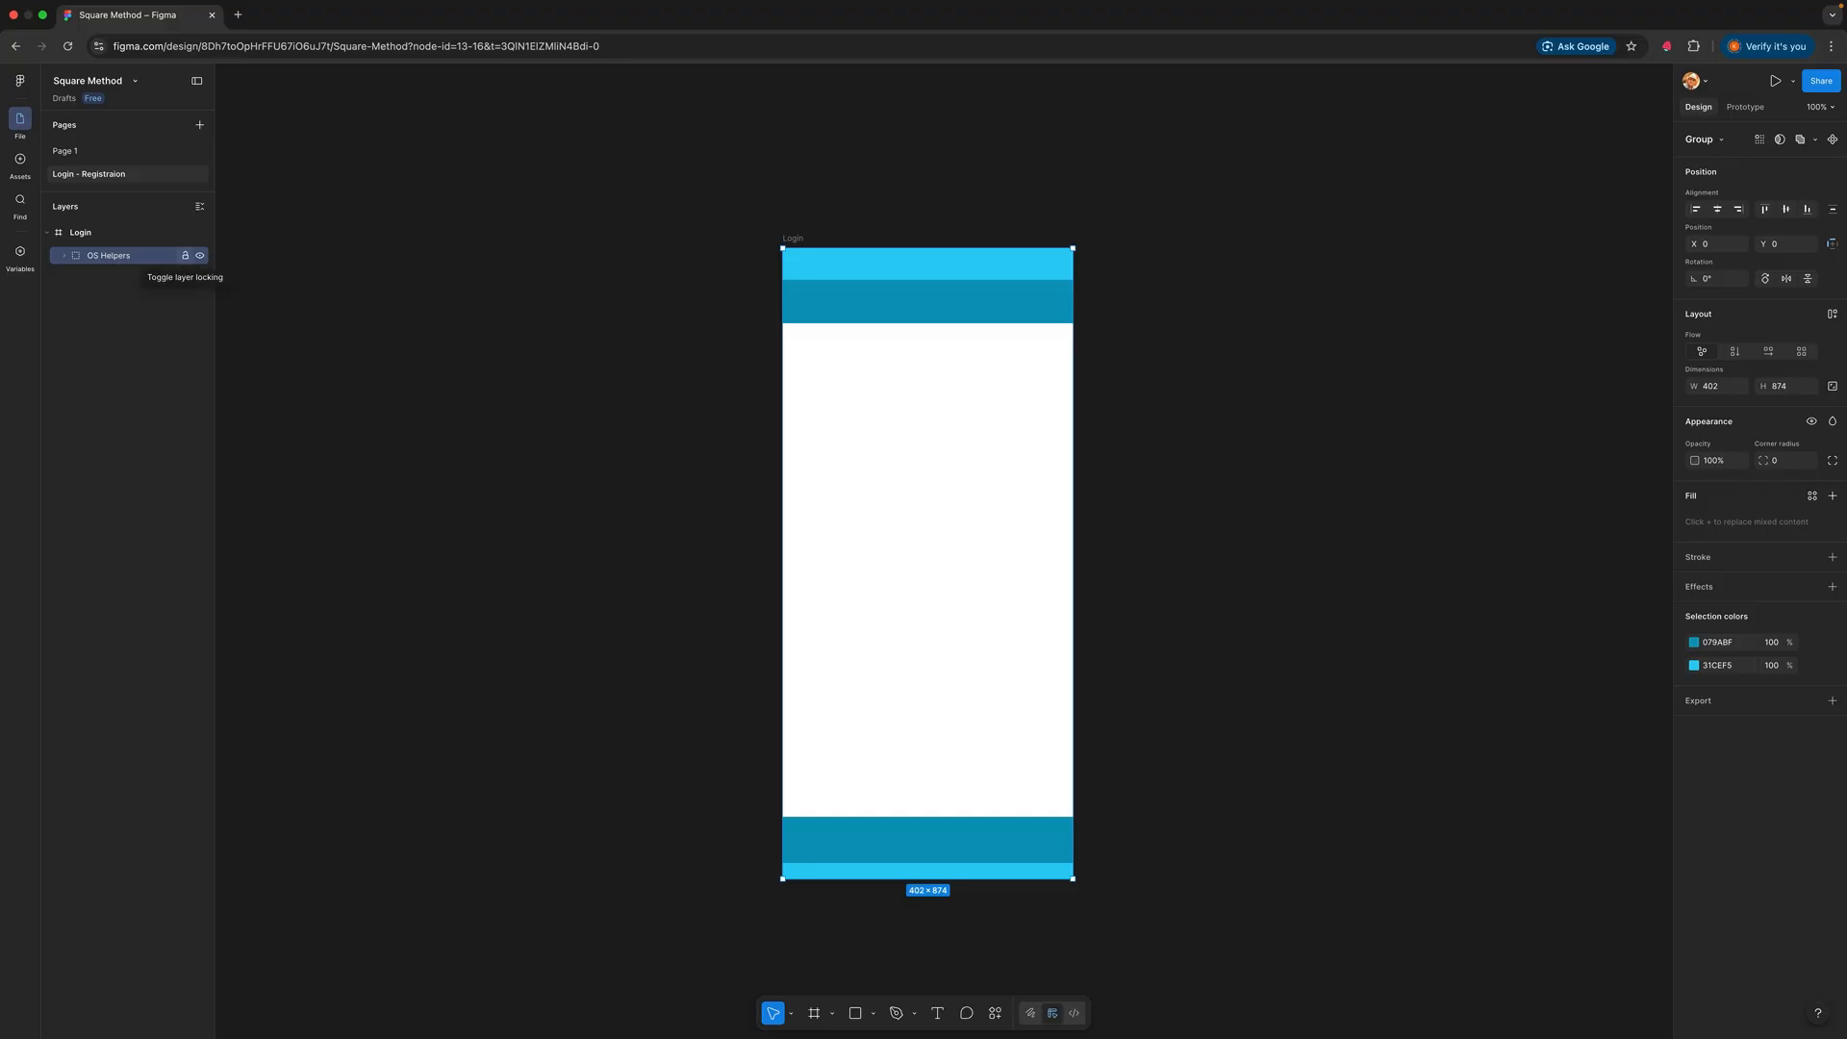
{"action": "left_click", "coordinate": [184, 255]}
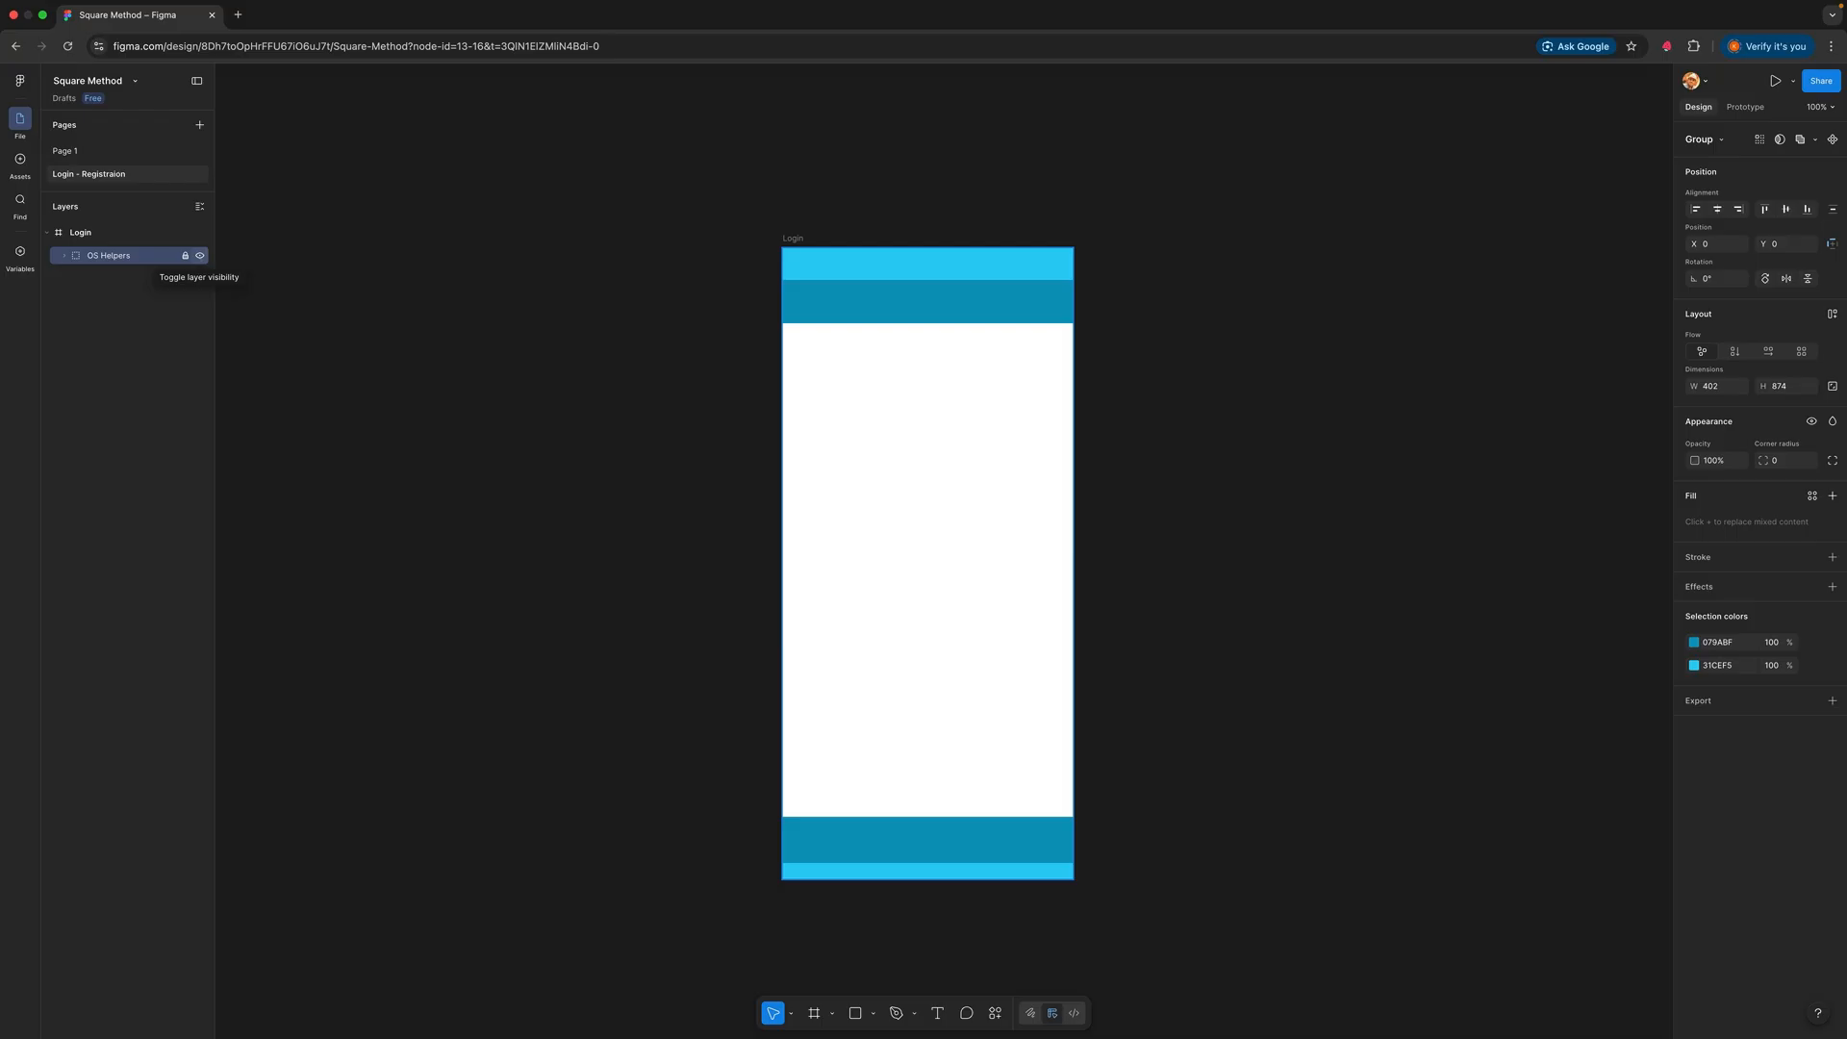
{"action": "left_click", "coordinate": [200, 255]}
{"action": "left_click", "coordinate": [1280, 437]}
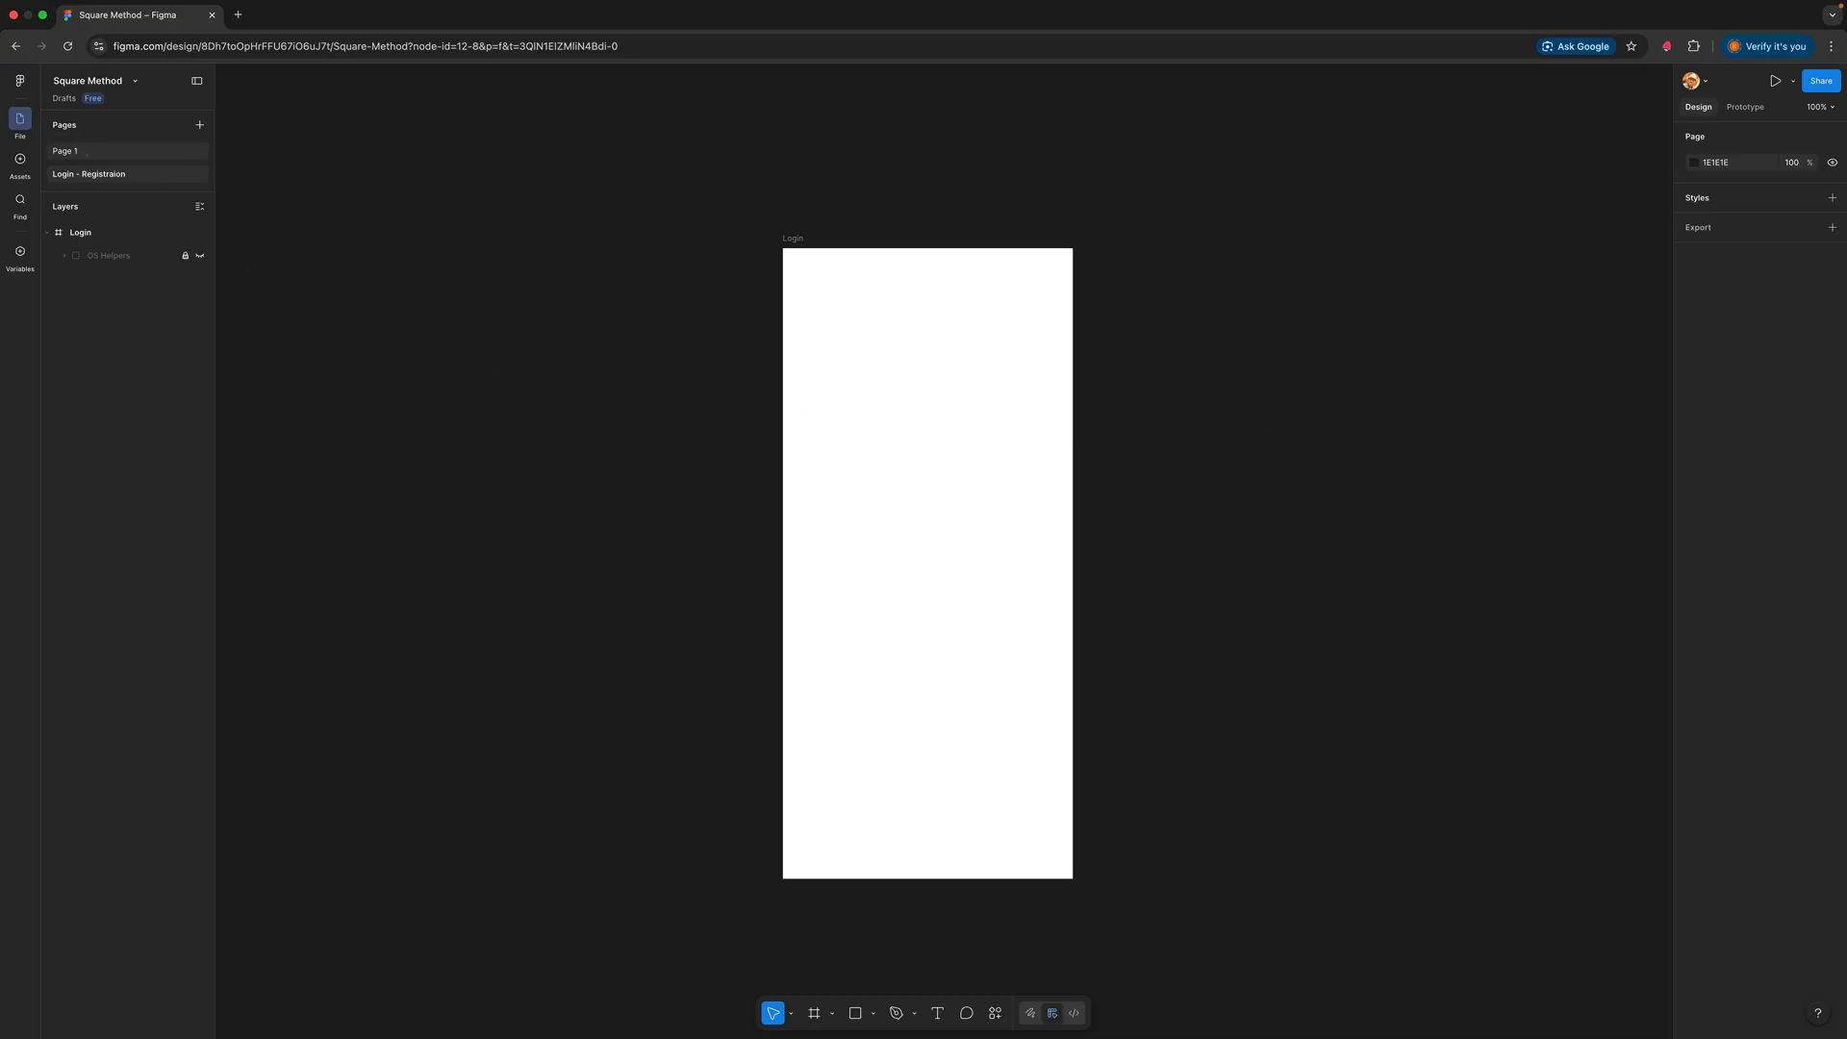
Step: Copy all the orange size squares and their labels from Page 1 to the Login - Registraion page and place them beside the Login frame
{"action": "left_click", "coordinate": [87, 151]}
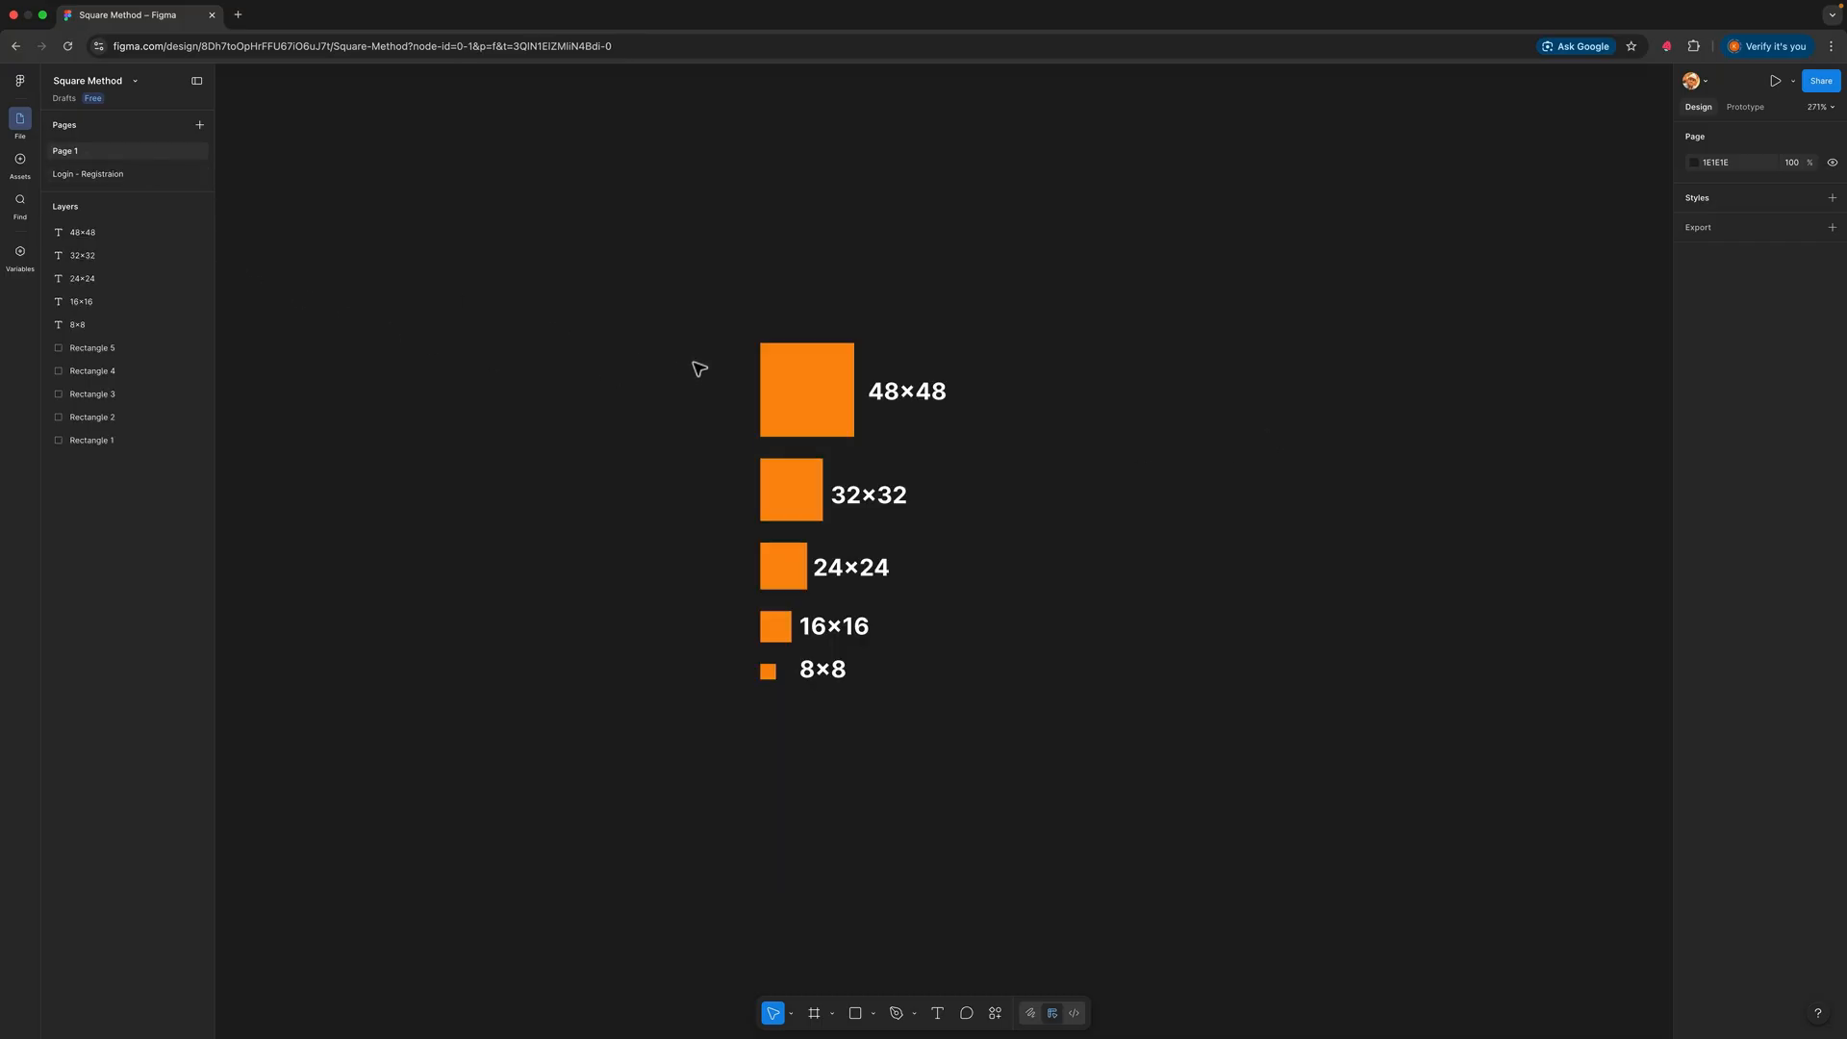
{"action": "left_click_drag", "start_coordinate": [705, 333], "coordinate": [1010, 734]}
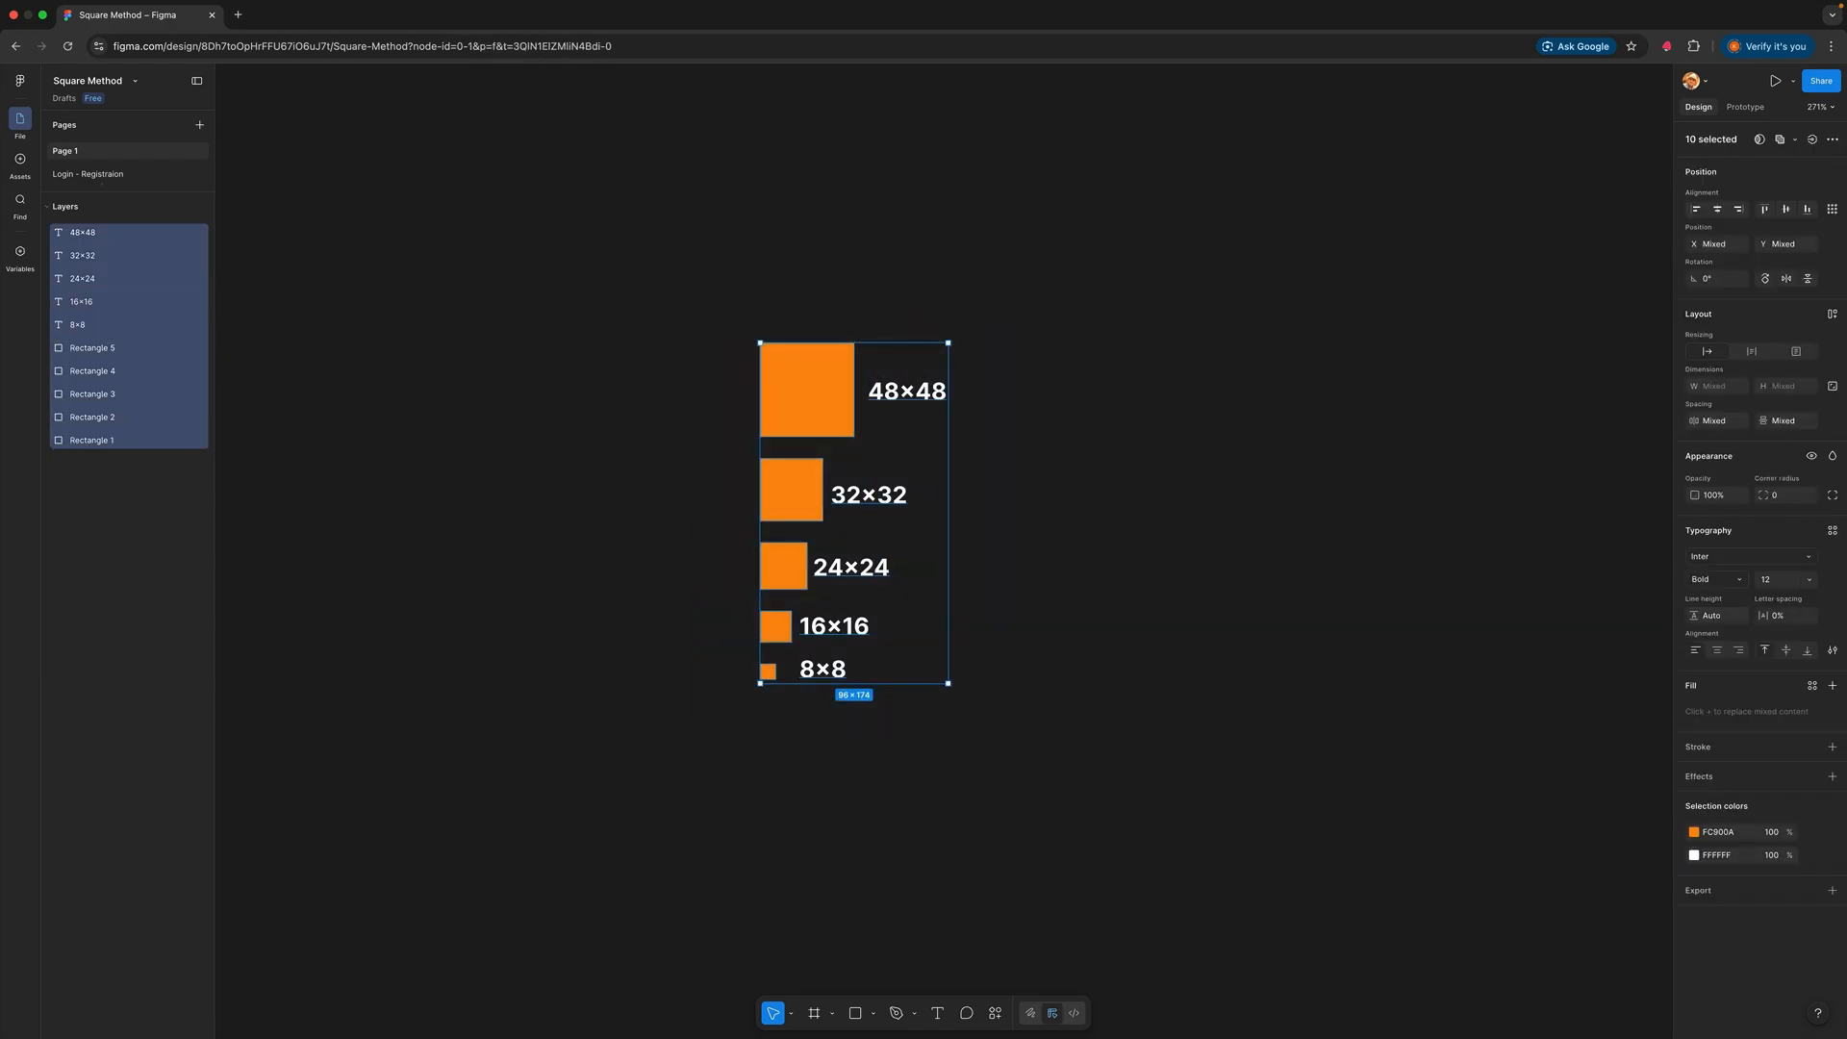
{"action": "left_click", "coordinate": [89, 175]}
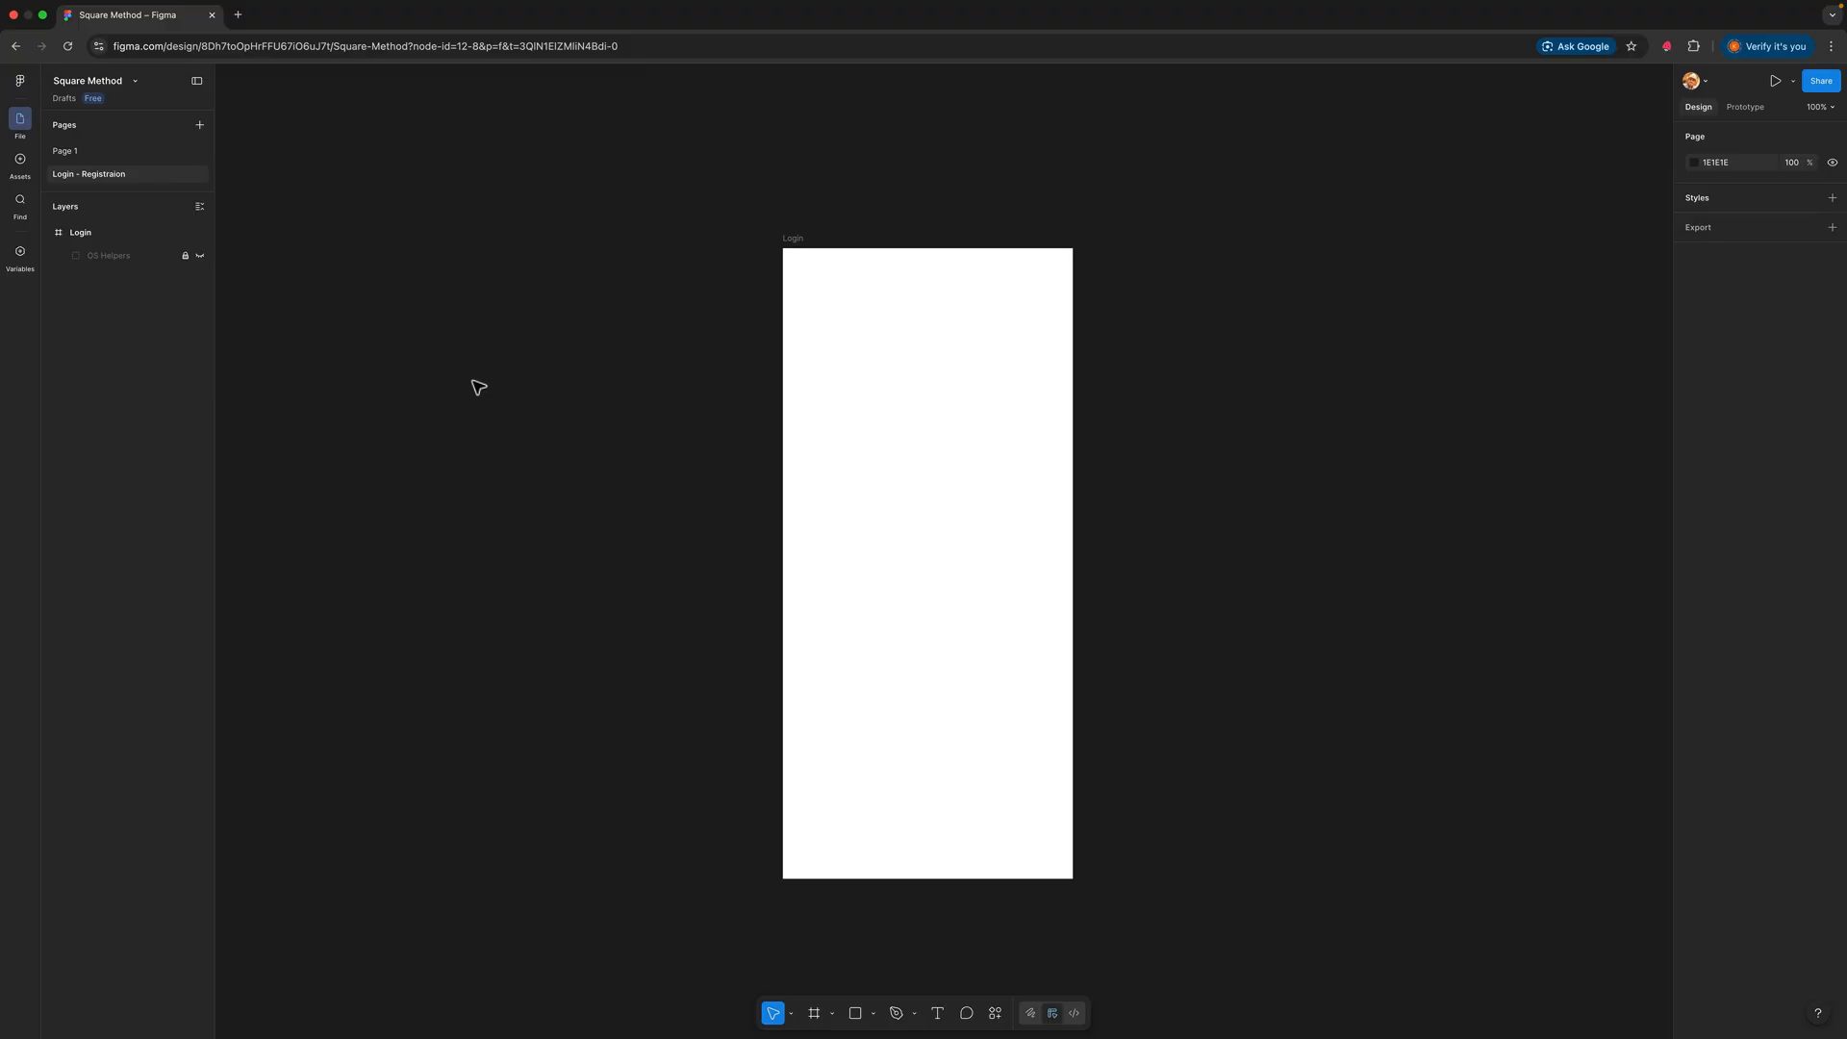
{"action": "key", "text": "ctrl+v"}
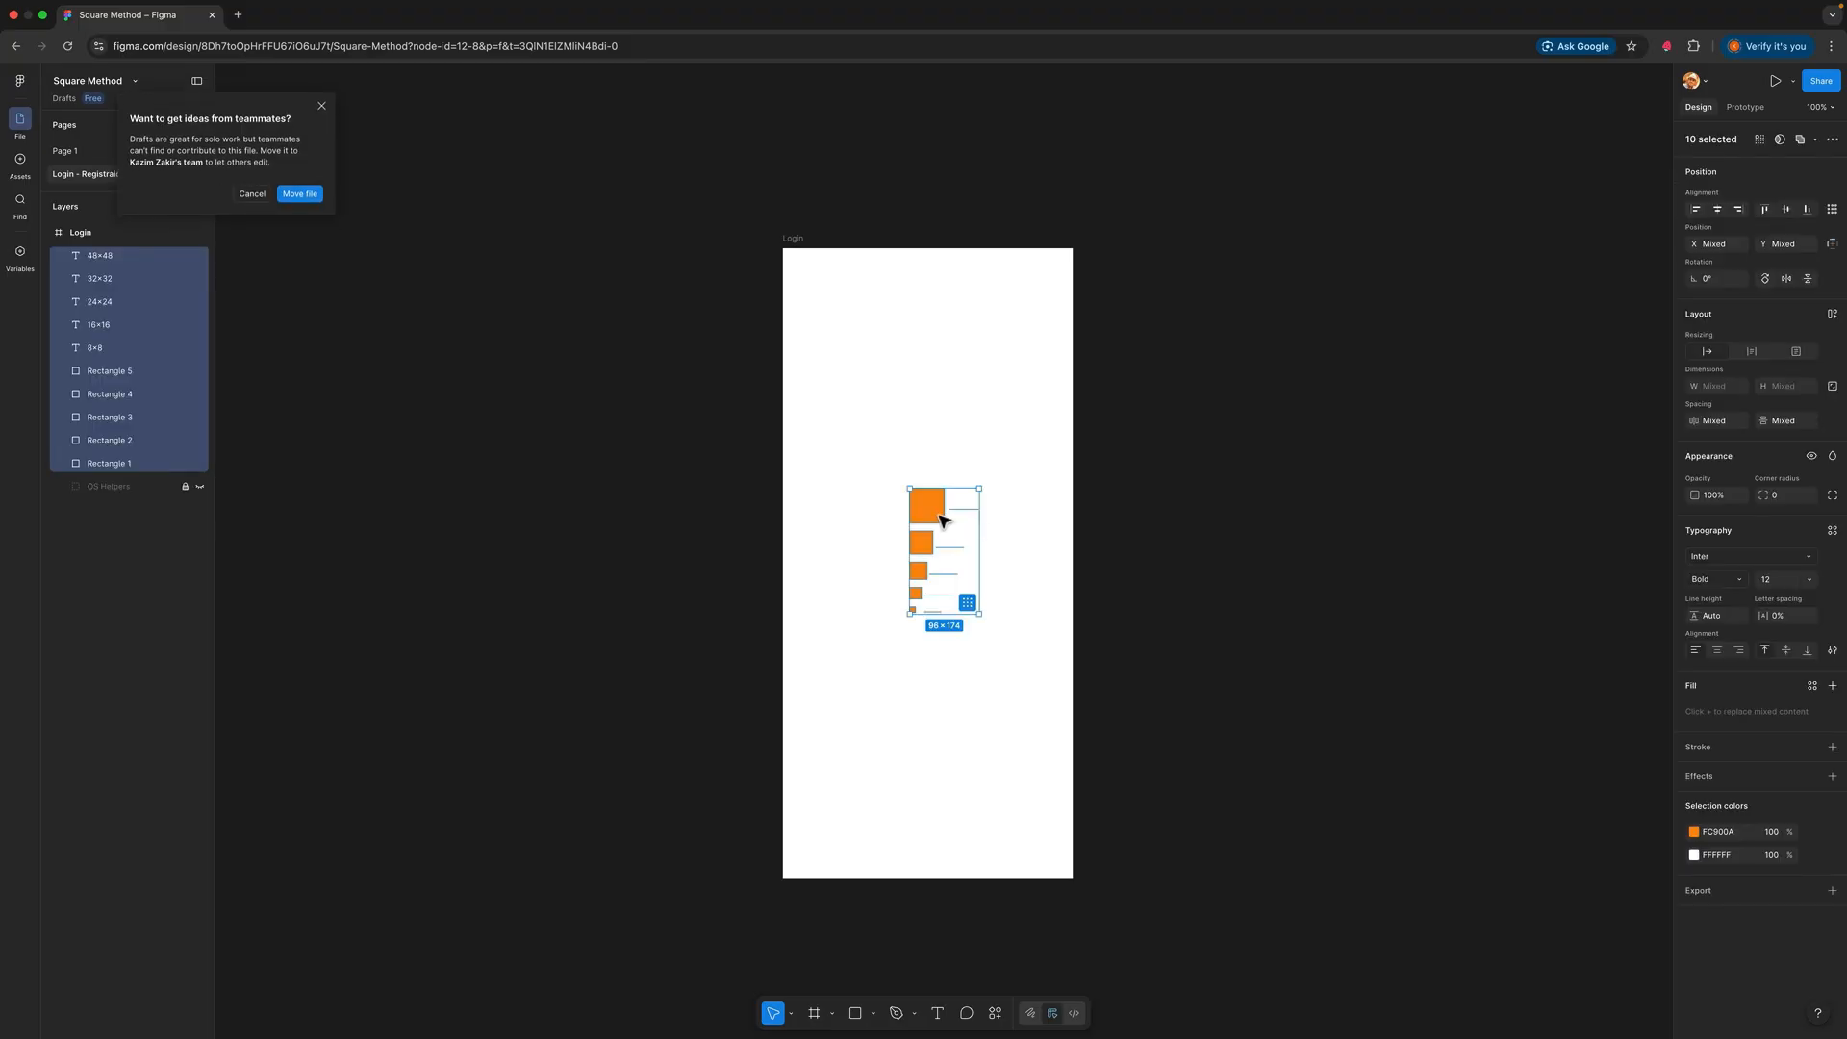
{"action": "left_click_drag", "start_coordinate": [725, 421], "coordinate": [582, 354]}
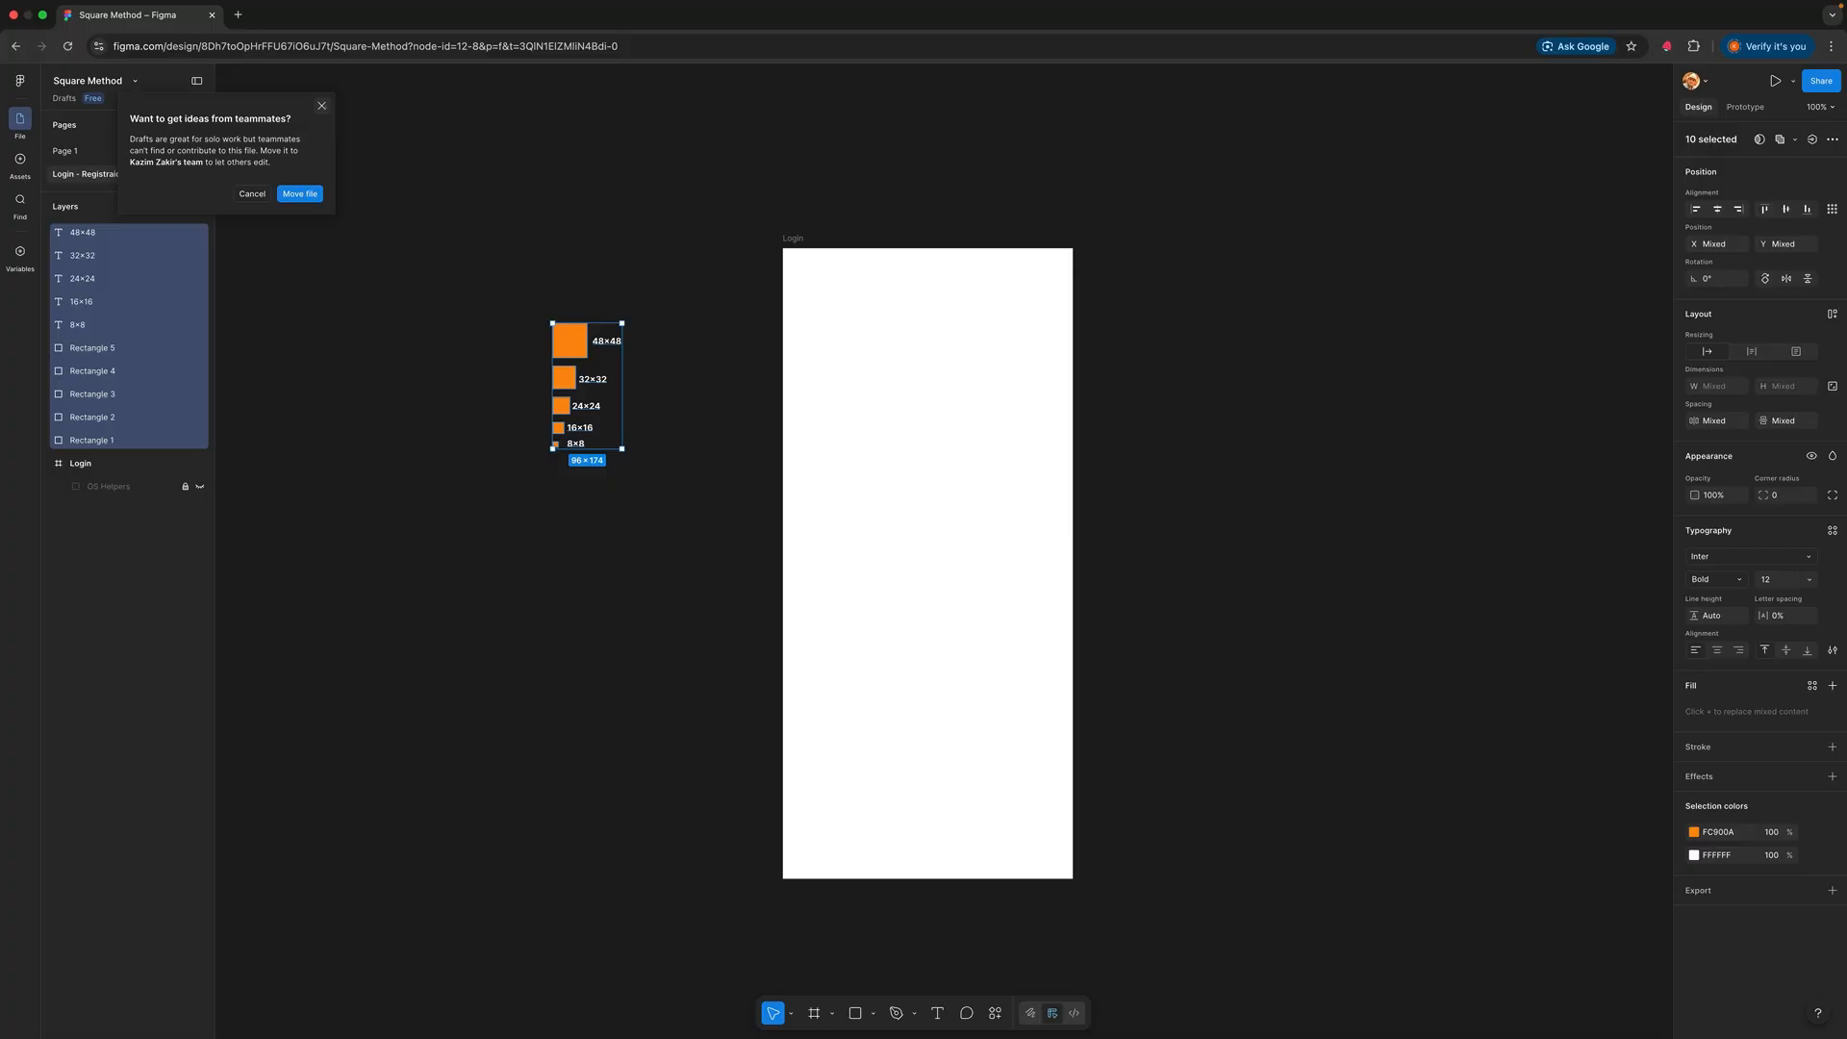
{"action": "left_click", "coordinate": [321, 105]}
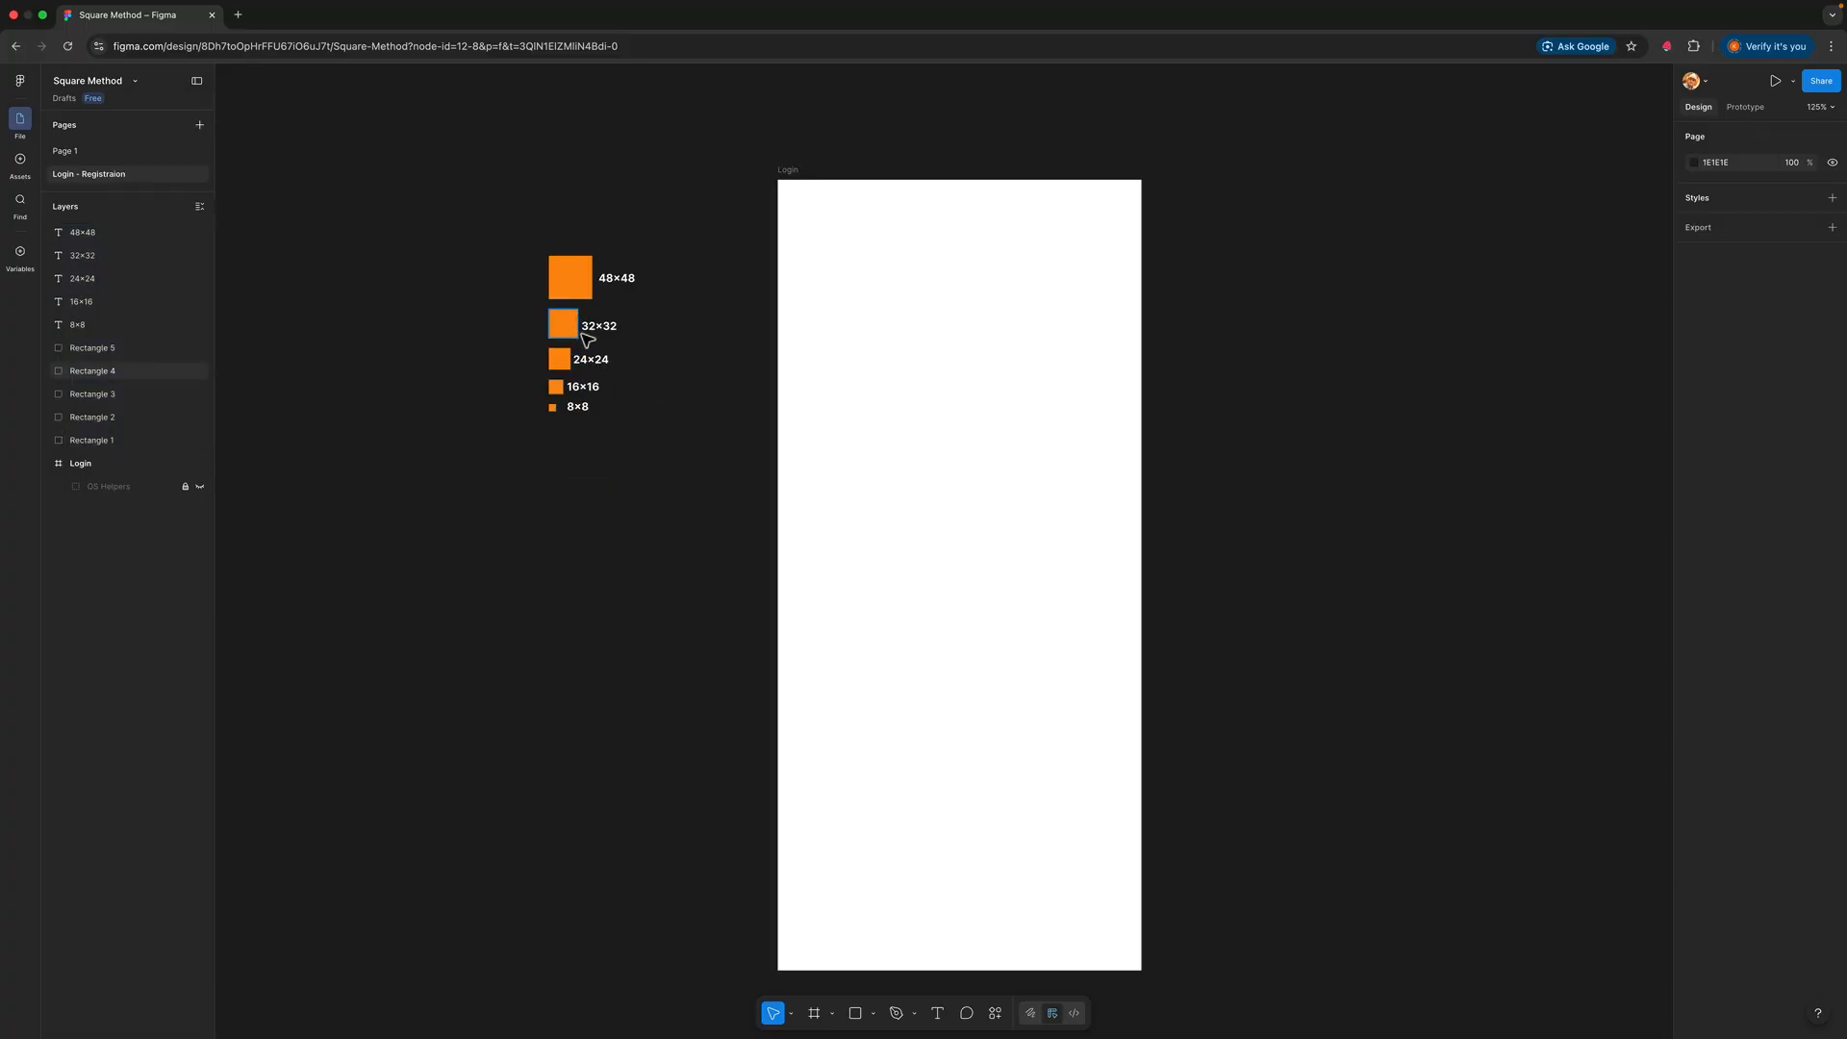
Step: Move the 32×32 square to the Login frame's left edge at Y 267 and duplicate it against the right edge
{"action": "left_click_drag", "start_coordinate": [572, 333], "coordinate": [806, 442]}
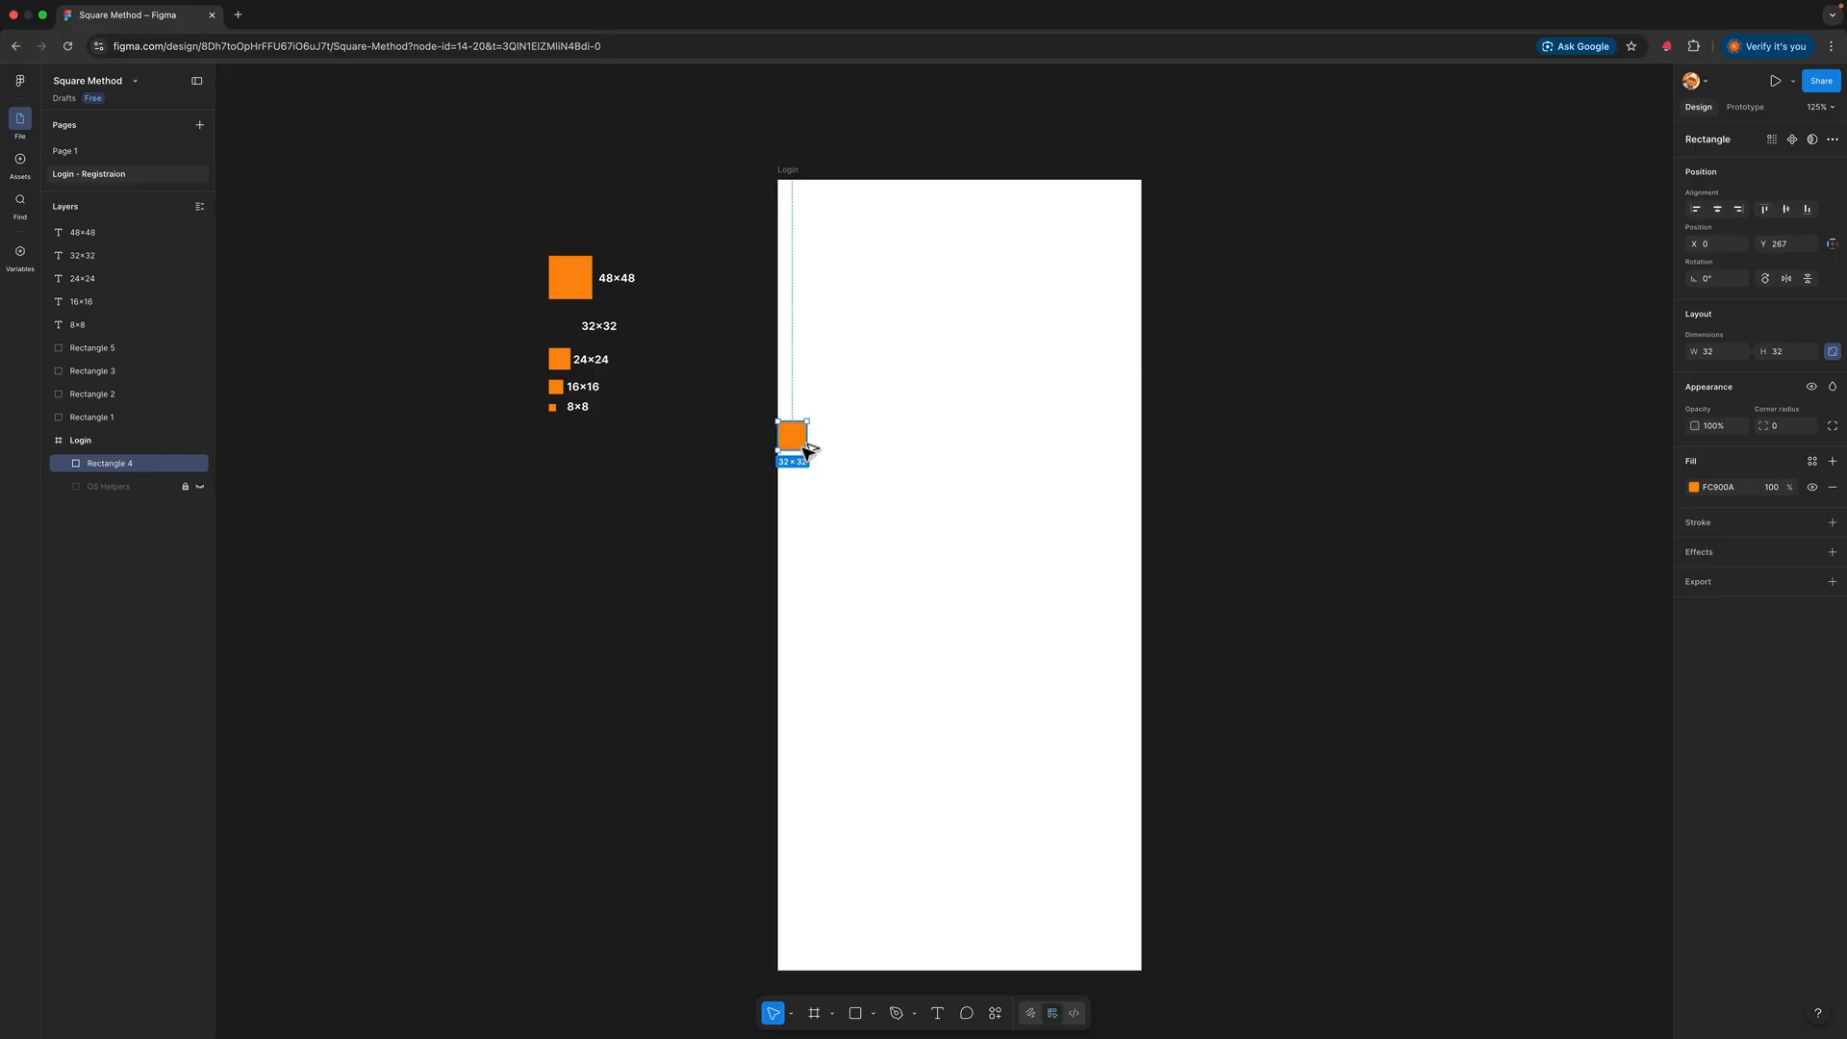
{"action": "left_click_drag", "start_coordinate": [808, 449], "coordinate": [1146, 461]}
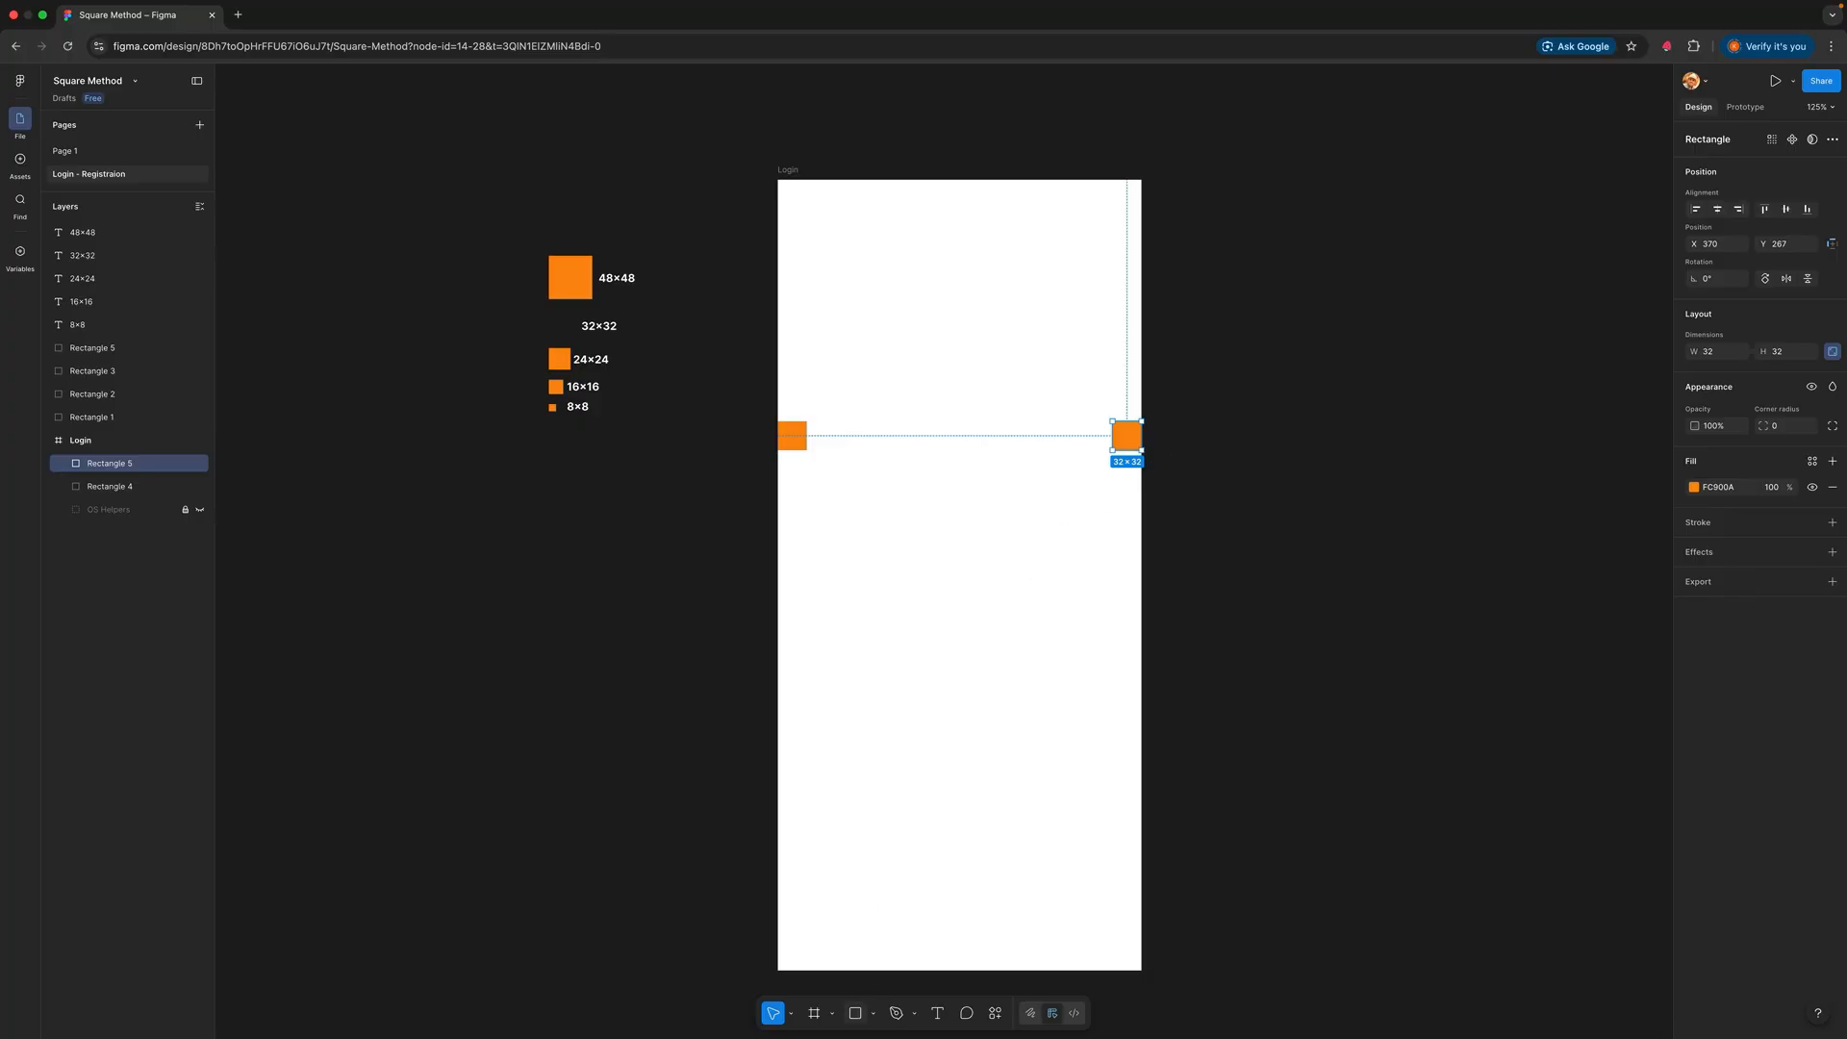
Step: Draw a 338 wide rectangle spanning the gap between the two 32×32 squares and set its height to 44
{"action": "left_click", "coordinate": [854, 1013]}
{"action": "left_click_drag", "start_coordinate": [824, 420], "coordinate": [1126, 484]}
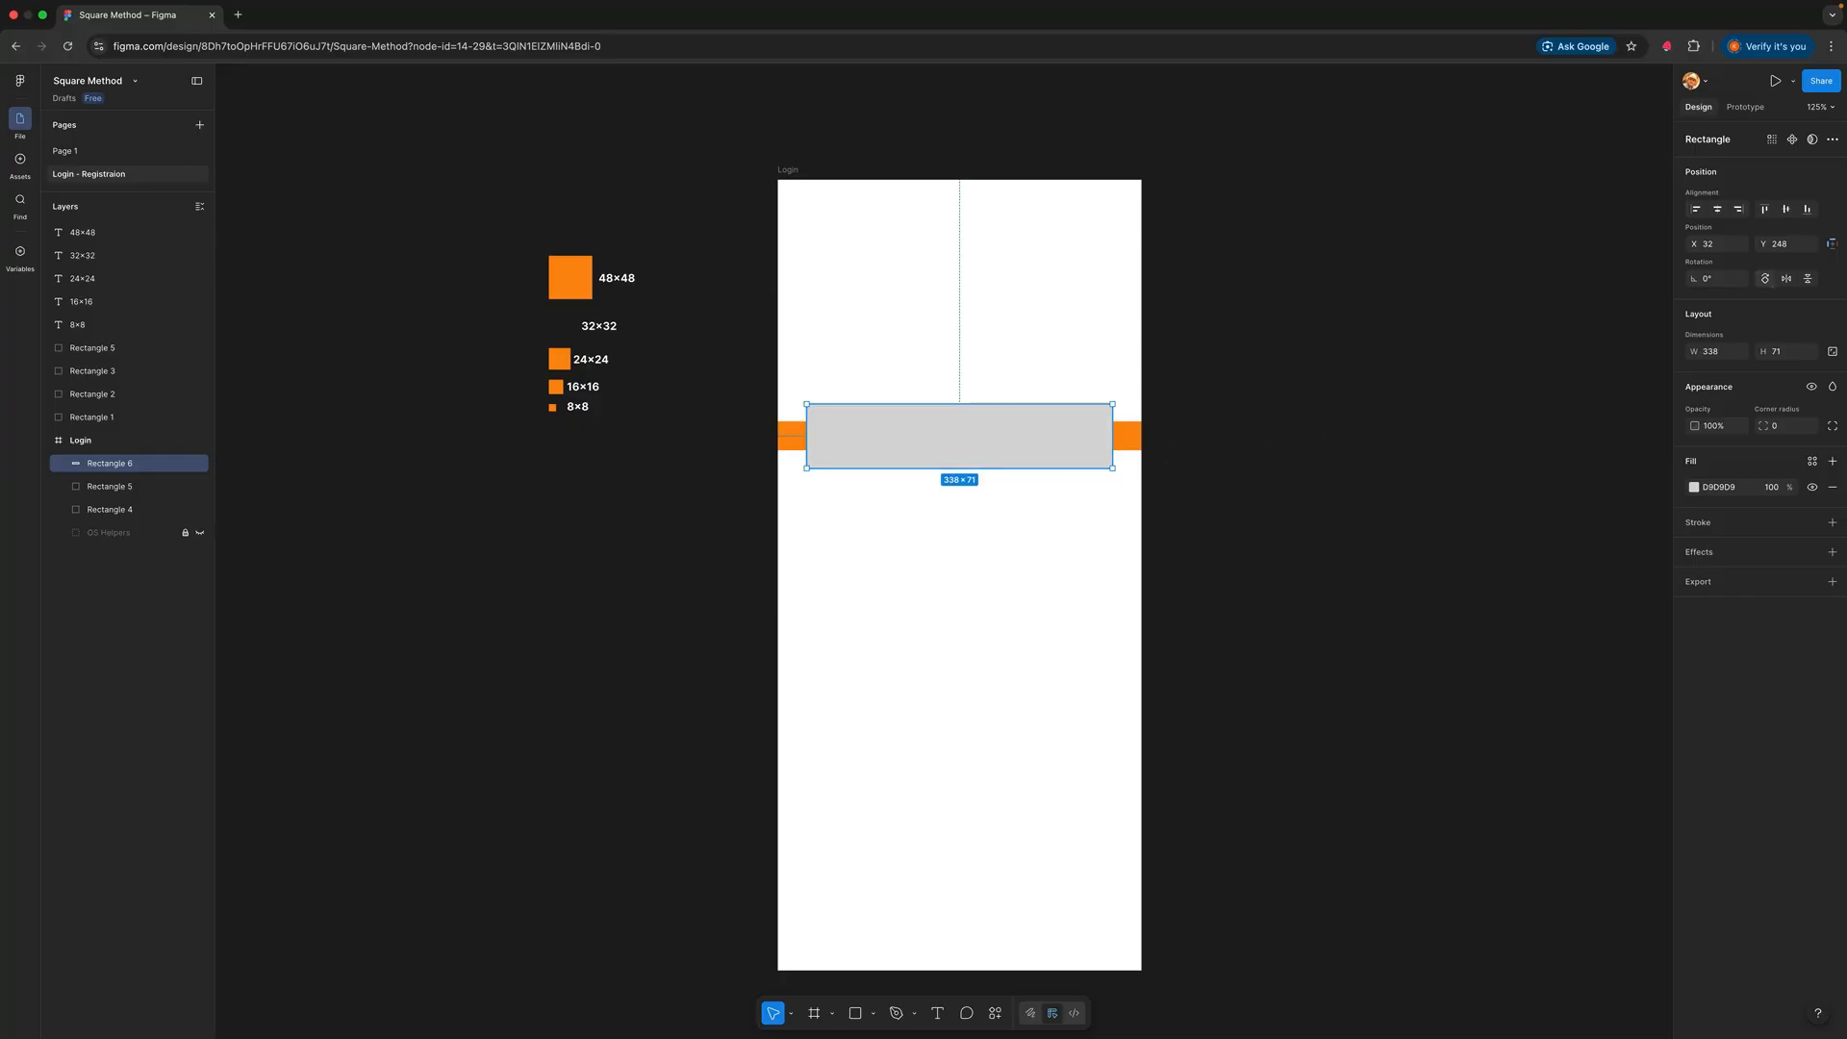
{"action": "left_click", "coordinate": [1785, 353]}
{"action": "type", "text": "44"}
{"action": "key", "text": "Return"}
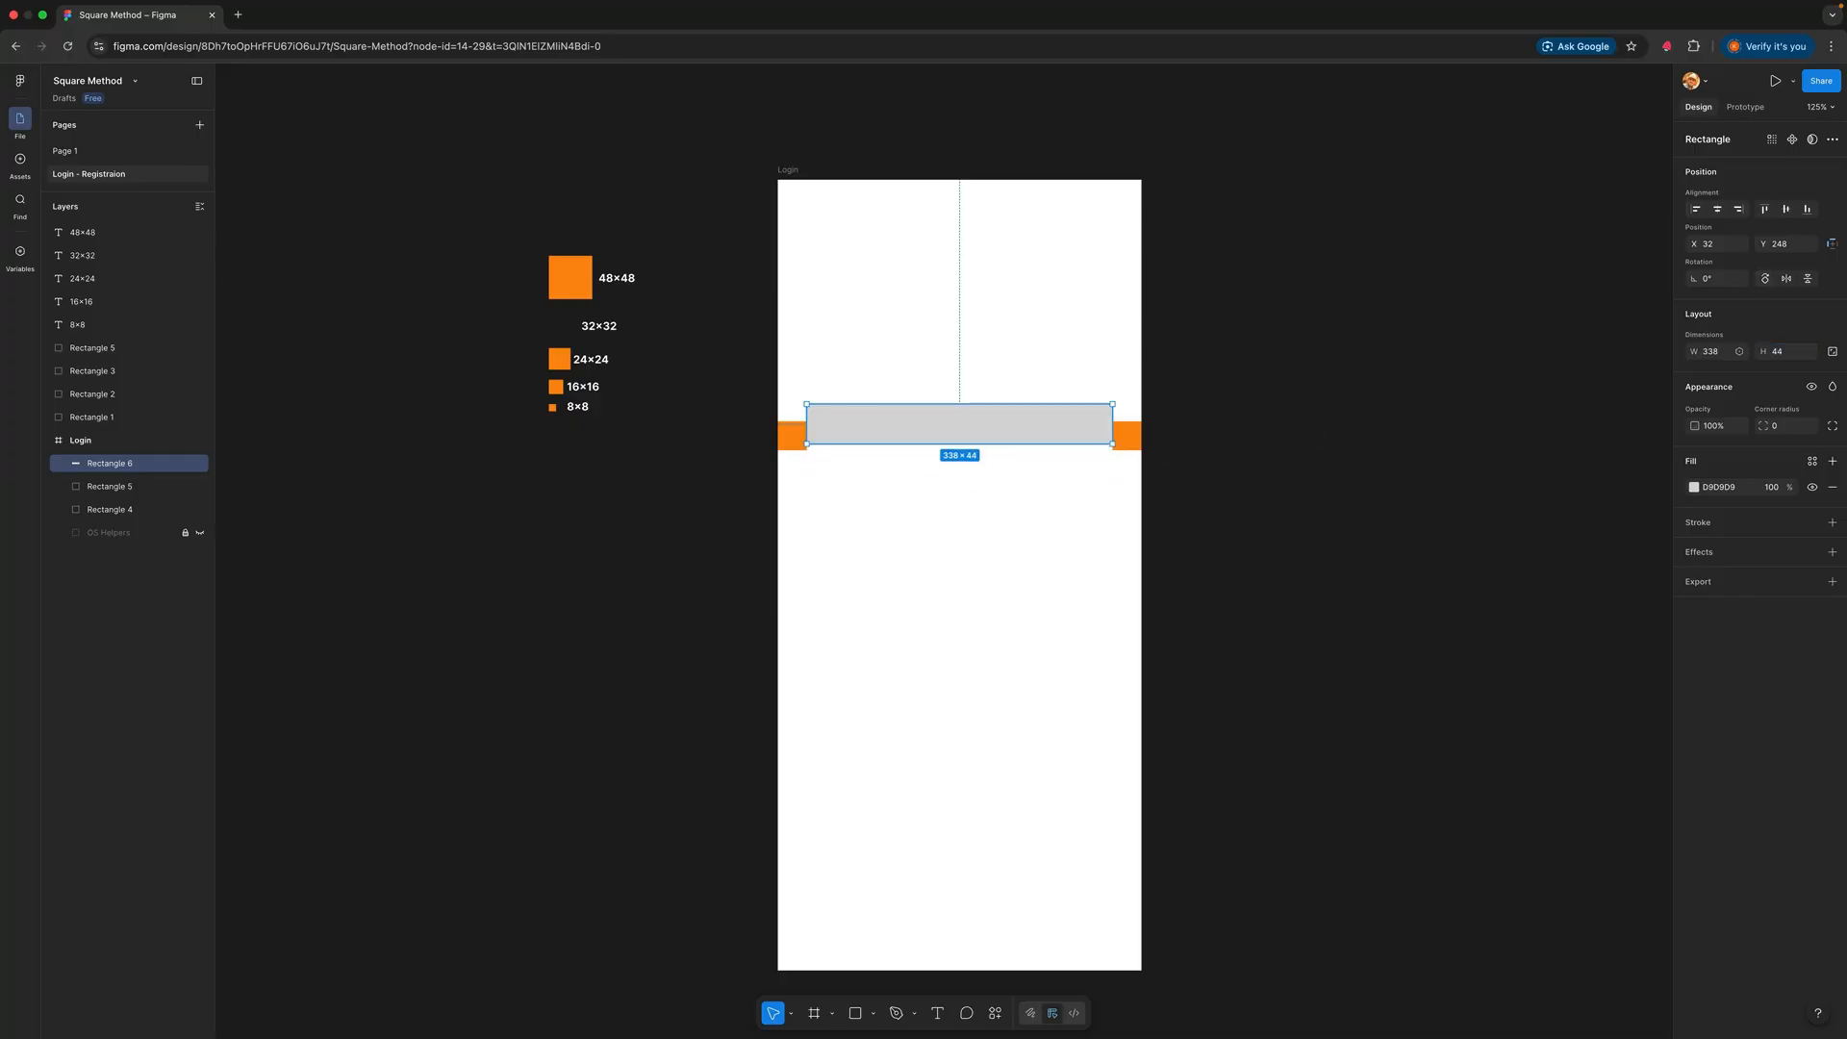
Step: Move the grey rectangle down to Y 261 to centre it vertically on the orange squares
{"action": "left_click", "coordinate": [1046, 356]}
{"action": "left_click", "coordinate": [1018, 426]}
{"action": "left_click_drag", "start_coordinate": [1019, 433], "coordinate": [1025, 443]}
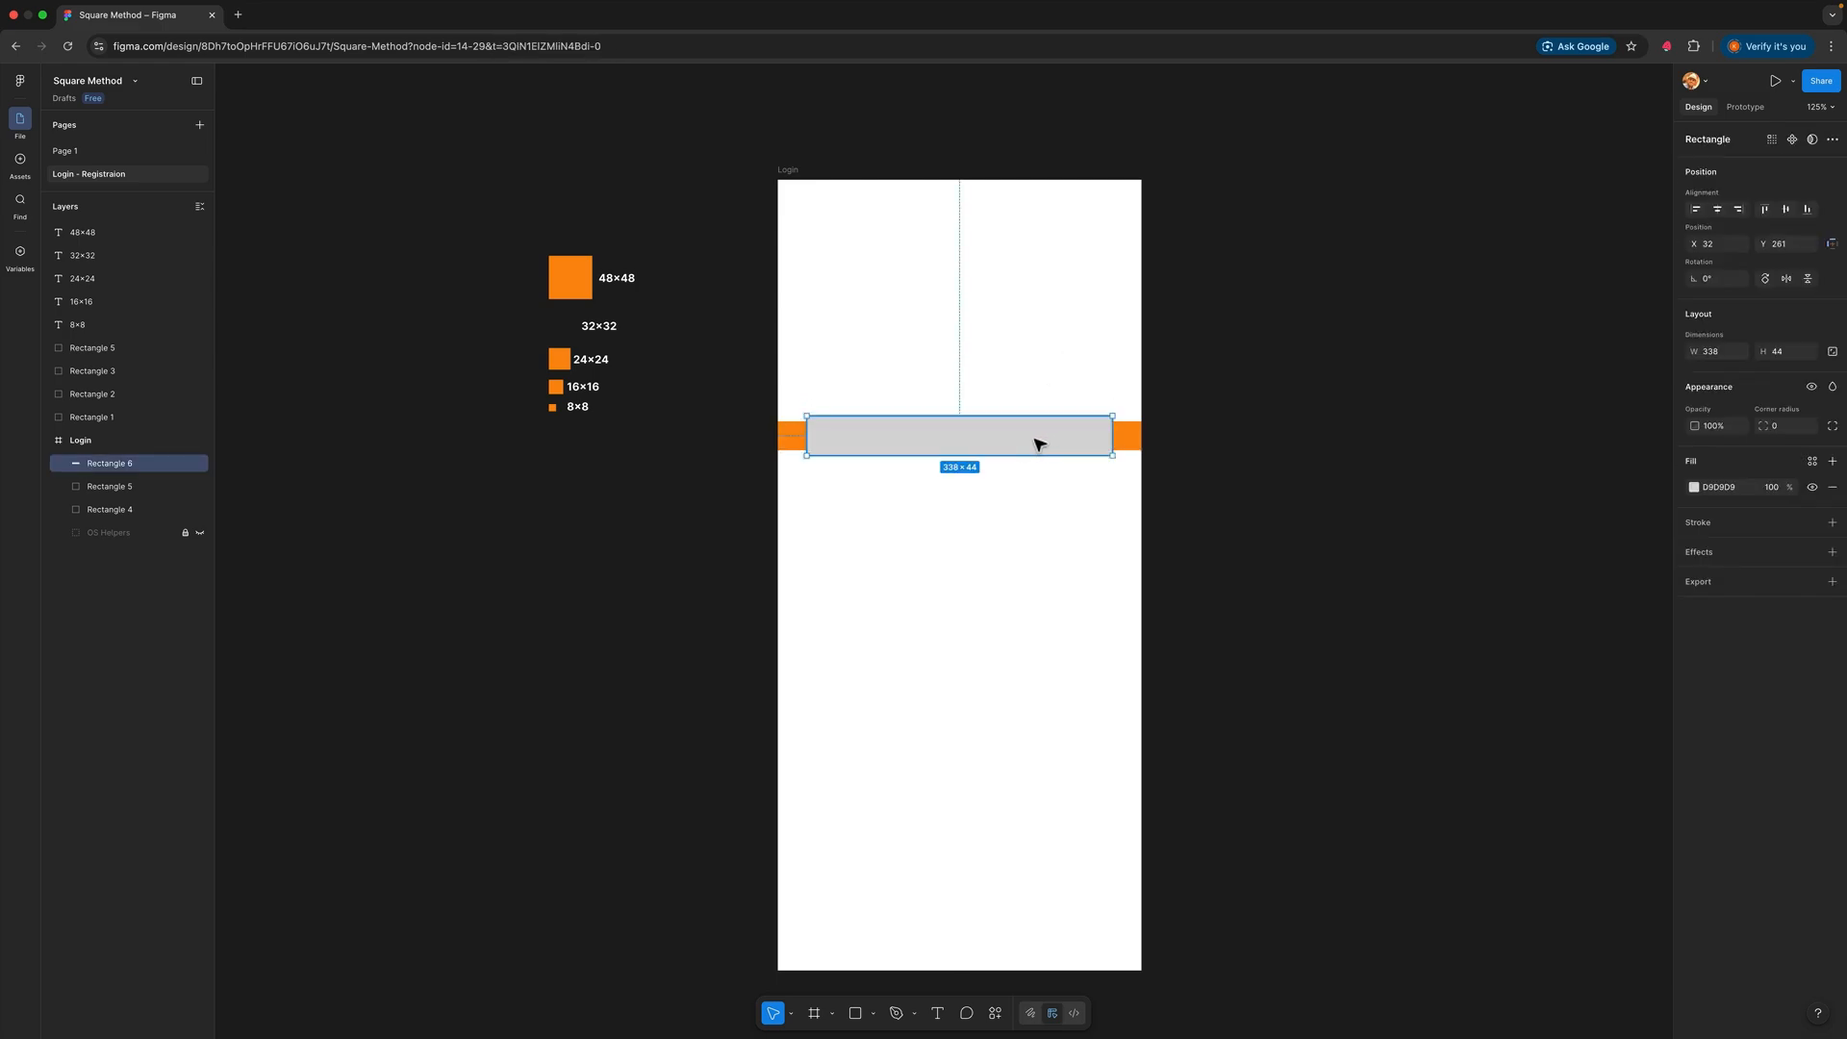
{"action": "left_click", "coordinate": [929, 347]}
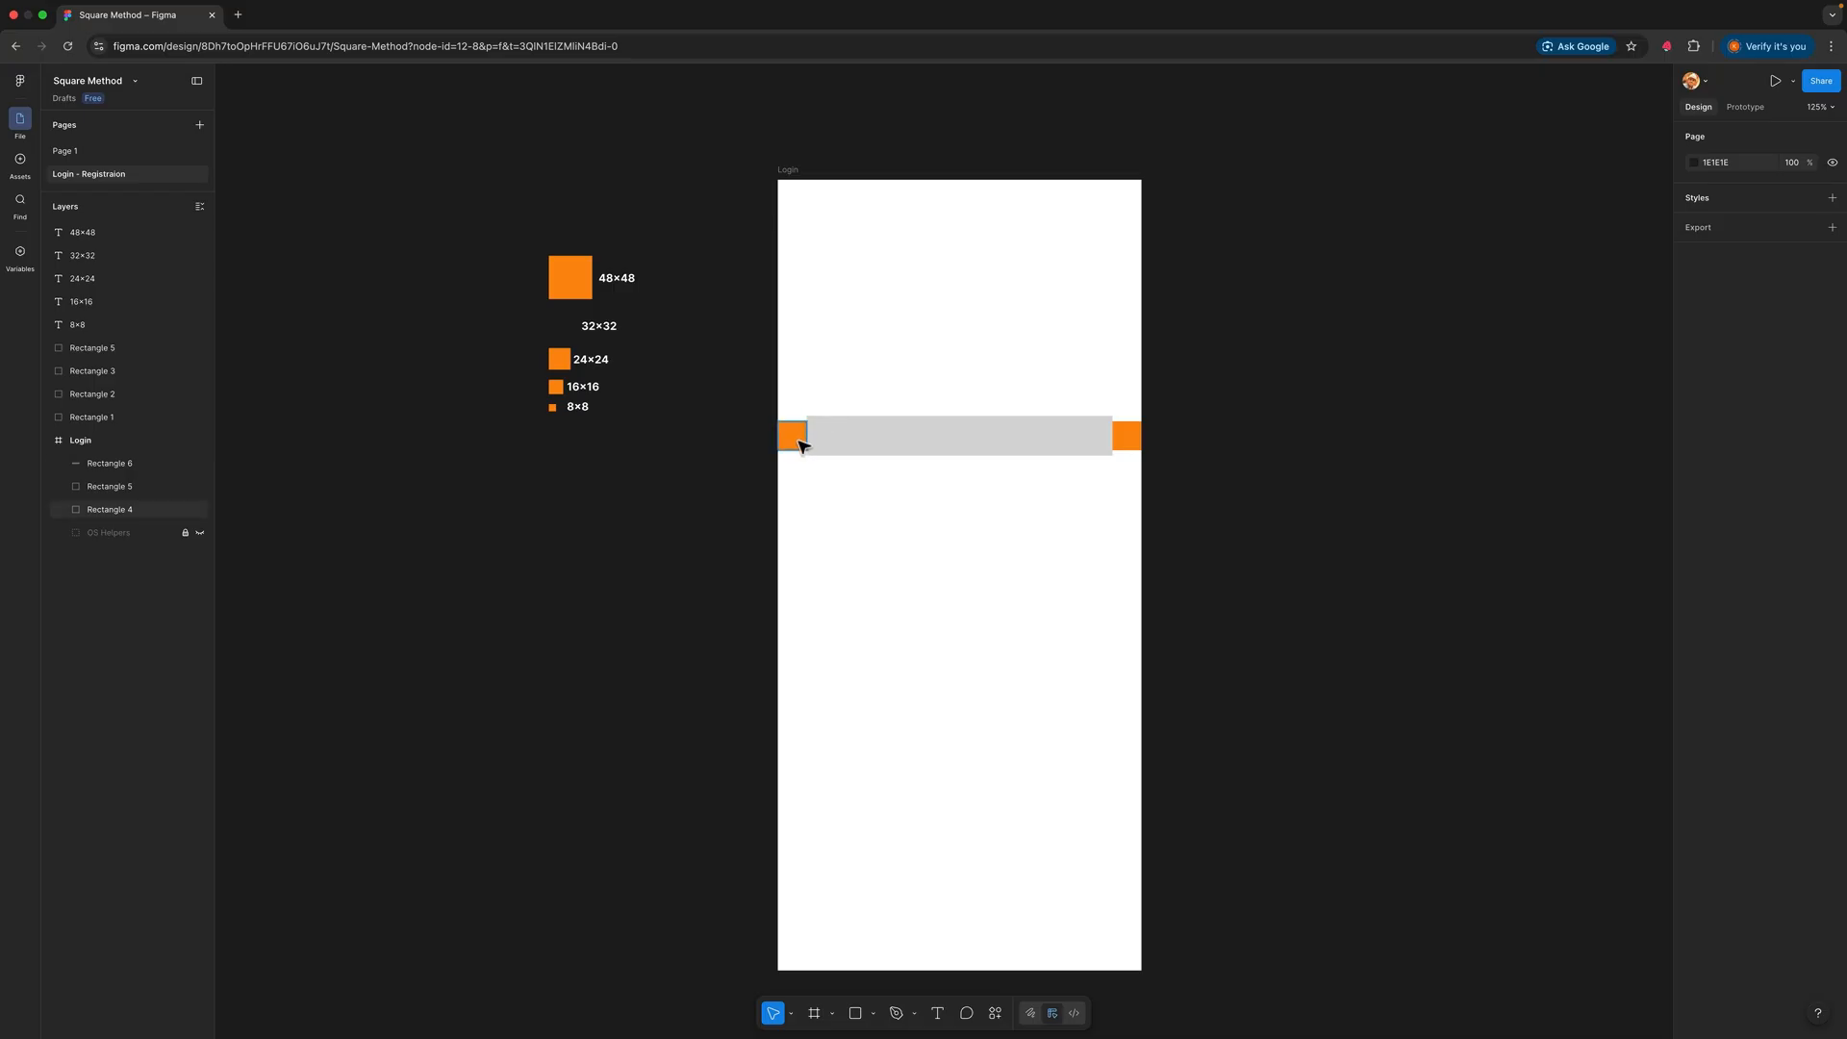
Step: Duplicate the 32×32 square at the Login frame's left edge back beside its label in the size reference list
{"action": "left_click_drag", "start_coordinate": [798, 446], "coordinate": [565, 339]}
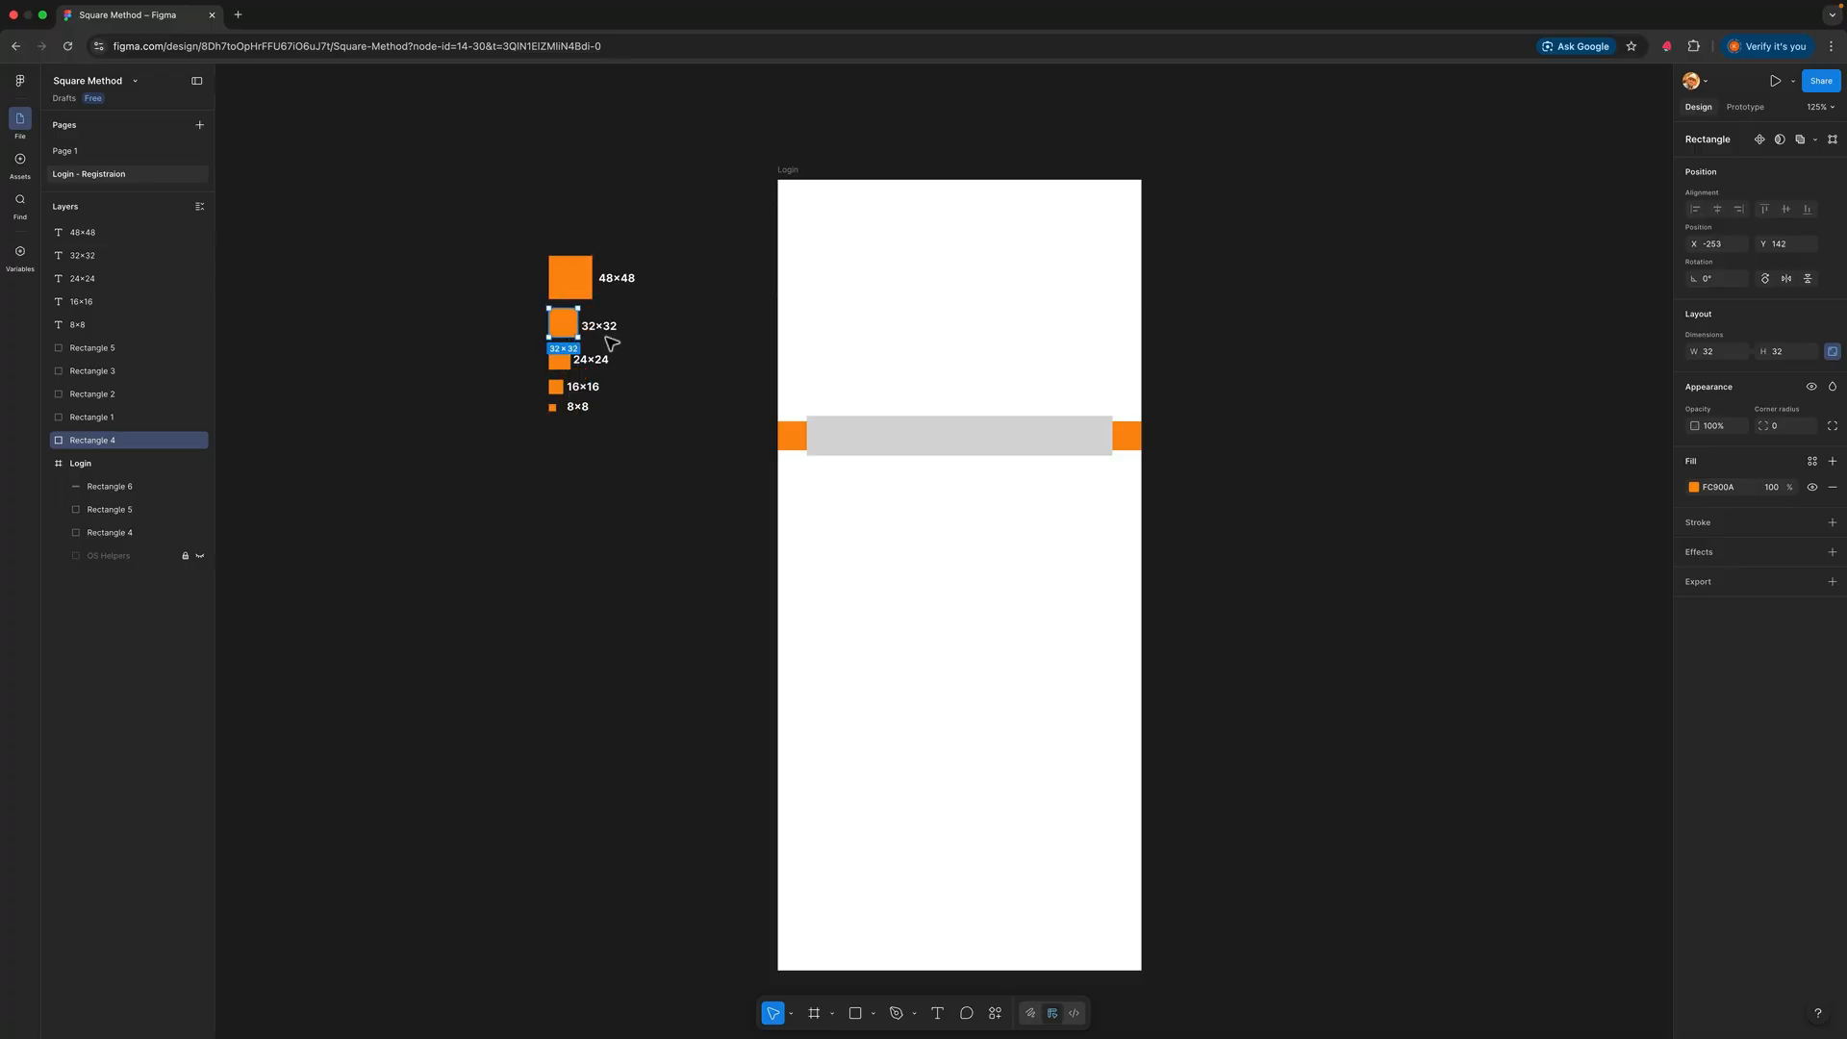
{"action": "left_click", "coordinate": [672, 343]}
Step: Draw a 100×100 square filled with 00707E and place it outside the Login frame, beneath the orange reference squares
{"action": "scroll", "coordinate": [673, 343], "scroll_direction": "down", "scroll_amount": 2}
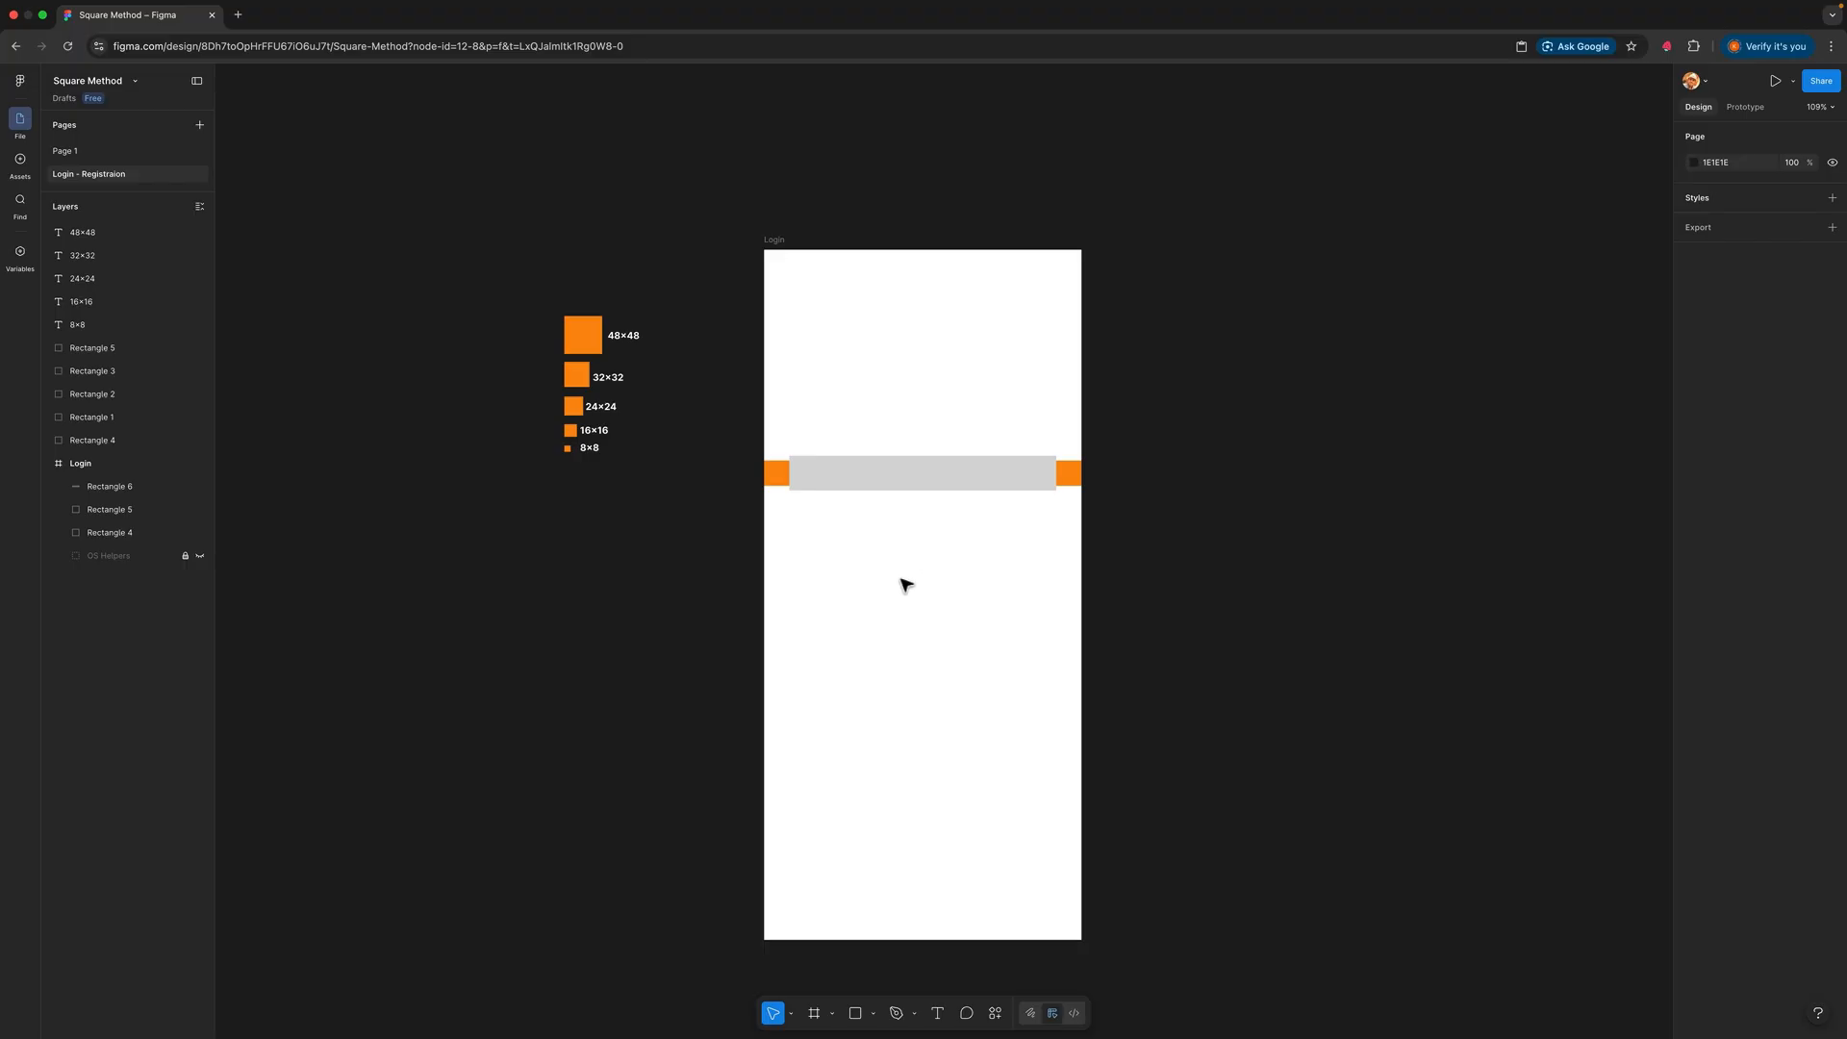
{"action": "left_click", "coordinate": [854, 1013]}
{"action": "left_click_drag", "start_coordinate": [808, 302], "coordinate": [888, 381]}
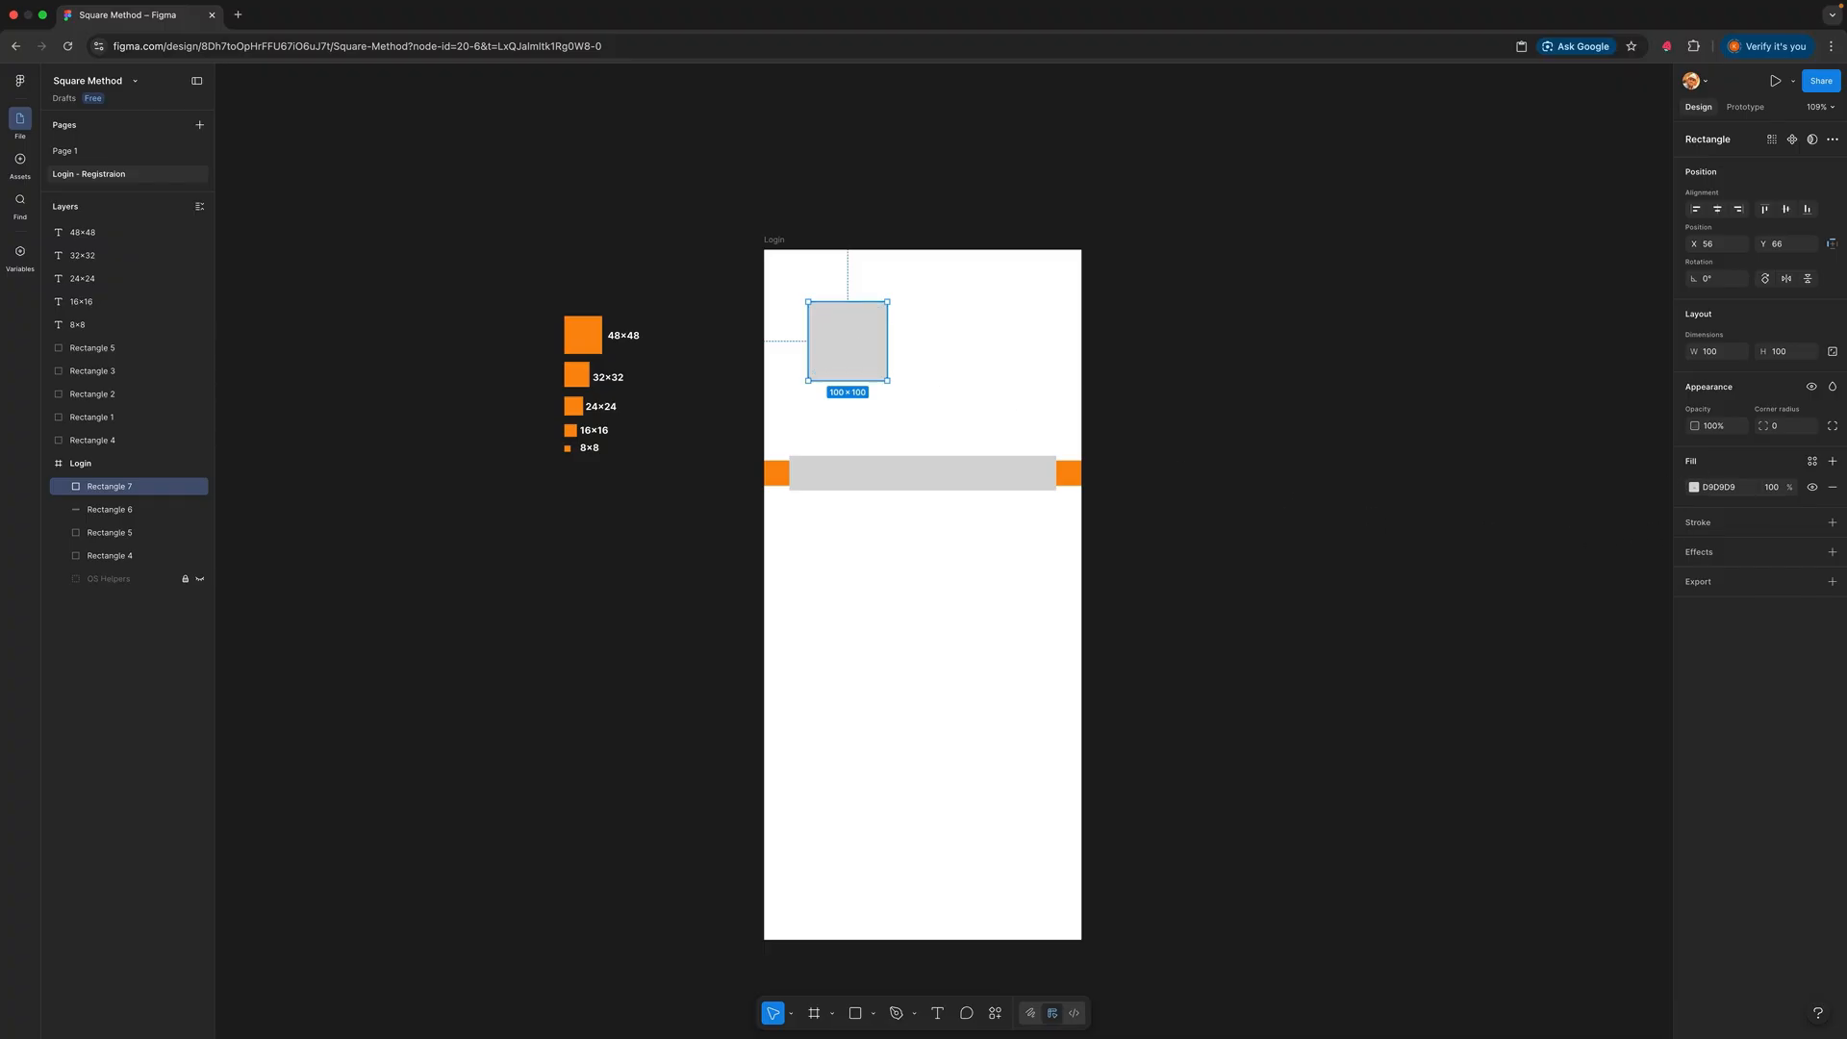
{"action": "left_click", "coordinate": [1694, 487]}
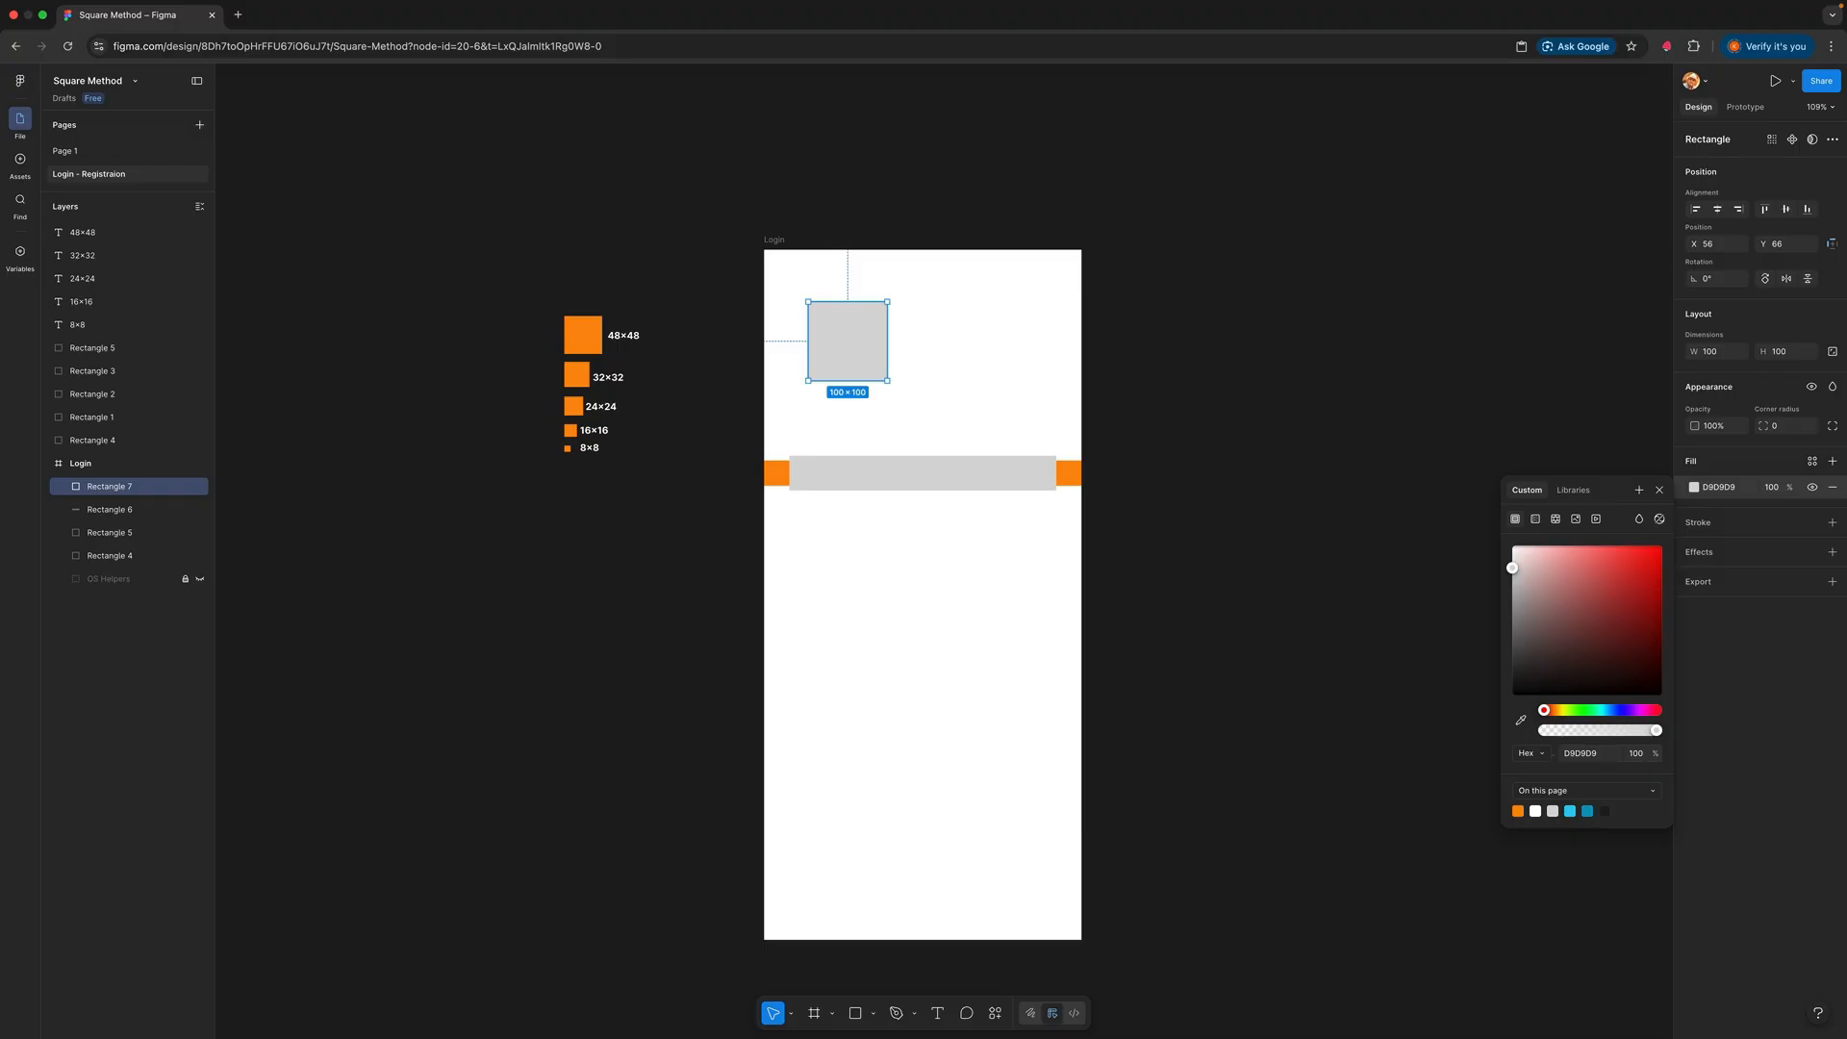
{"action": "left_click", "coordinate": [1586, 753]}
{"action": "type", "text": "00707e"}
{"action": "key", "text": "Tab"}
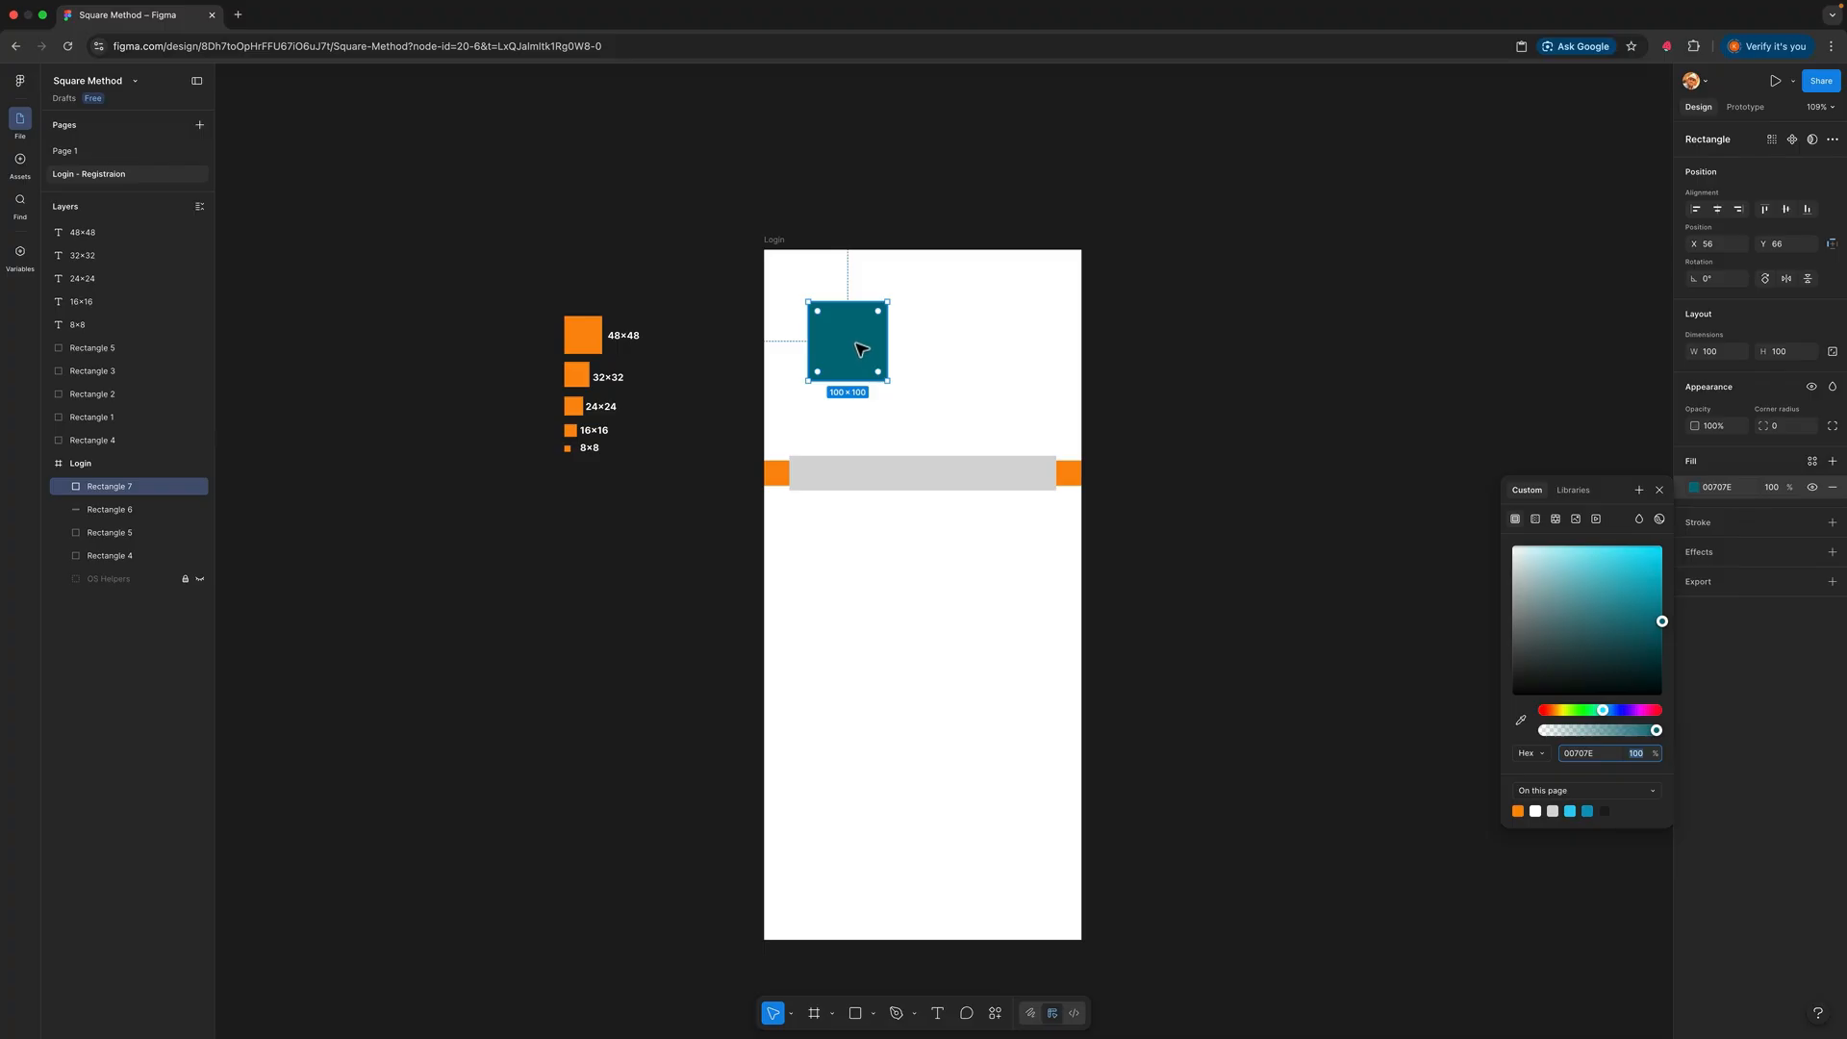
{"action": "left_click_drag", "start_coordinate": [860, 344], "coordinate": [614, 542]}
{"action": "left_click", "coordinate": [693, 549]}
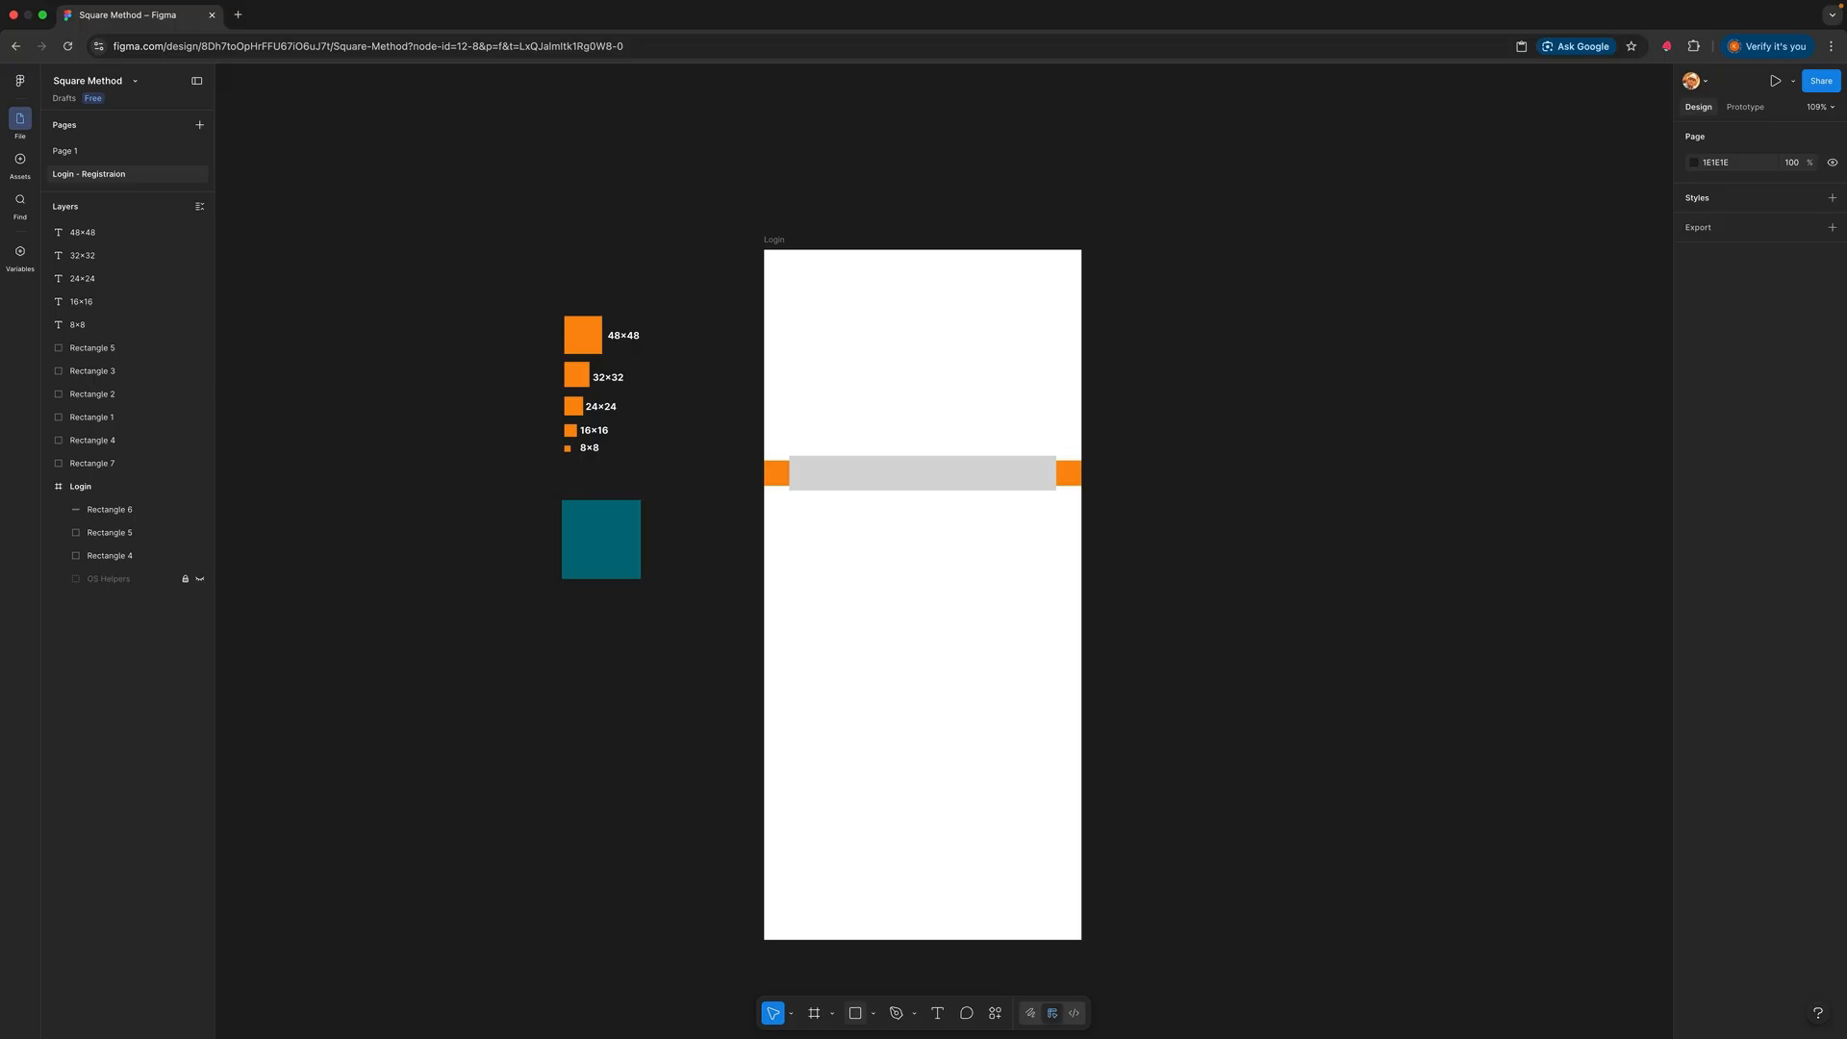
Step: Draw a 402×874 rectangle covering the whole Login frame and fill it with the teal 00707E
{"action": "left_click", "coordinate": [855, 1013]}
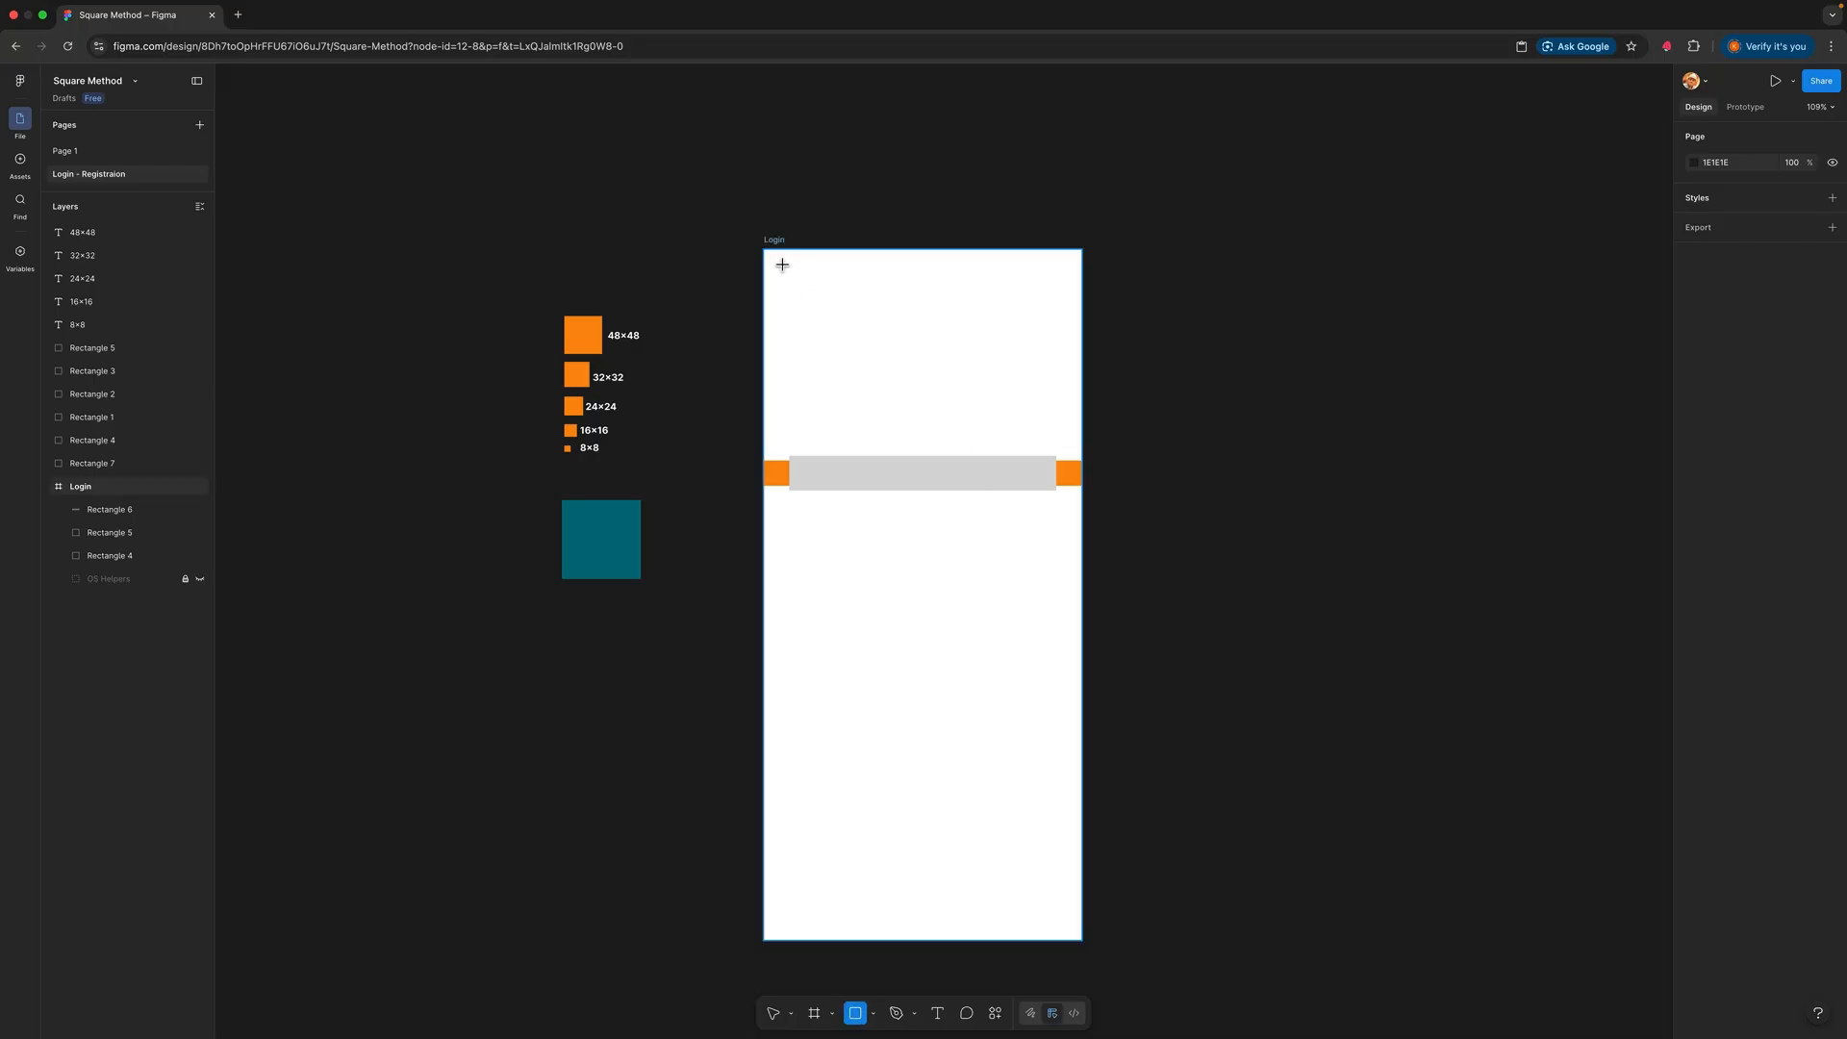
{"action": "left_click_drag", "start_coordinate": [782, 264], "coordinate": [1095, 956]}
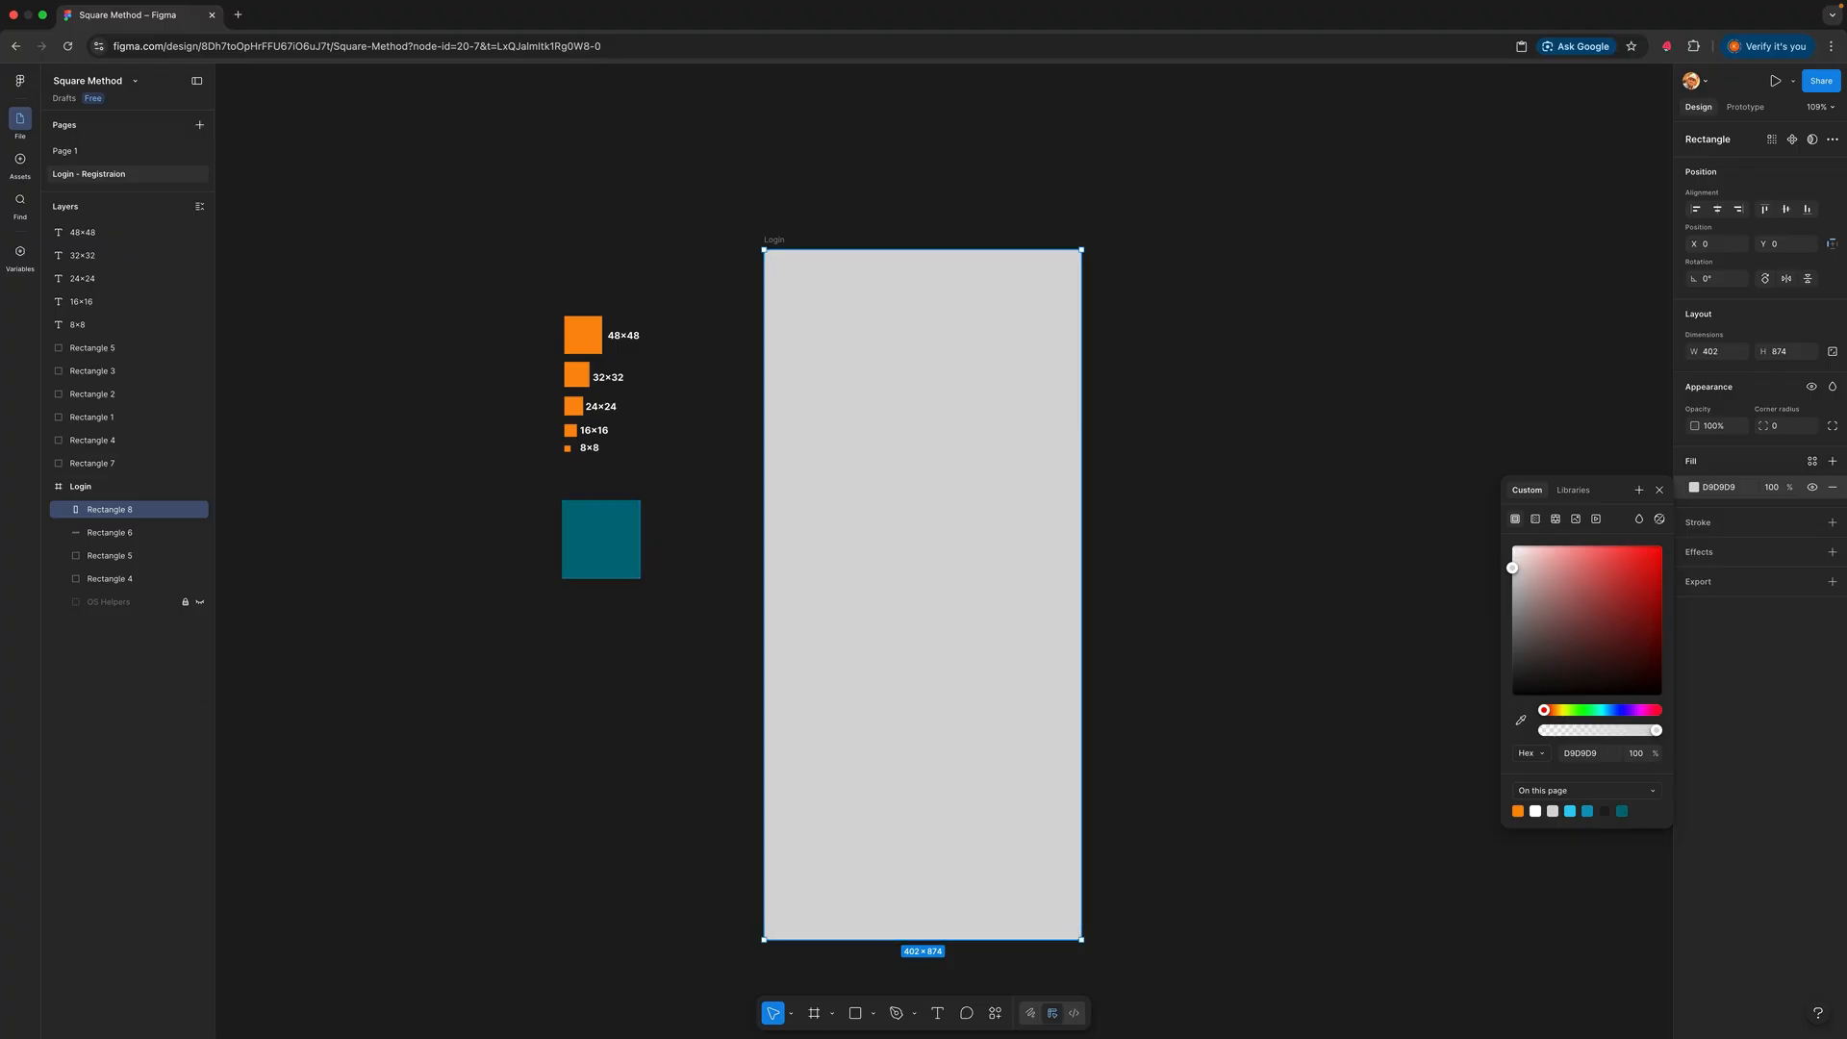
{"action": "left_click", "coordinate": [1623, 811]}
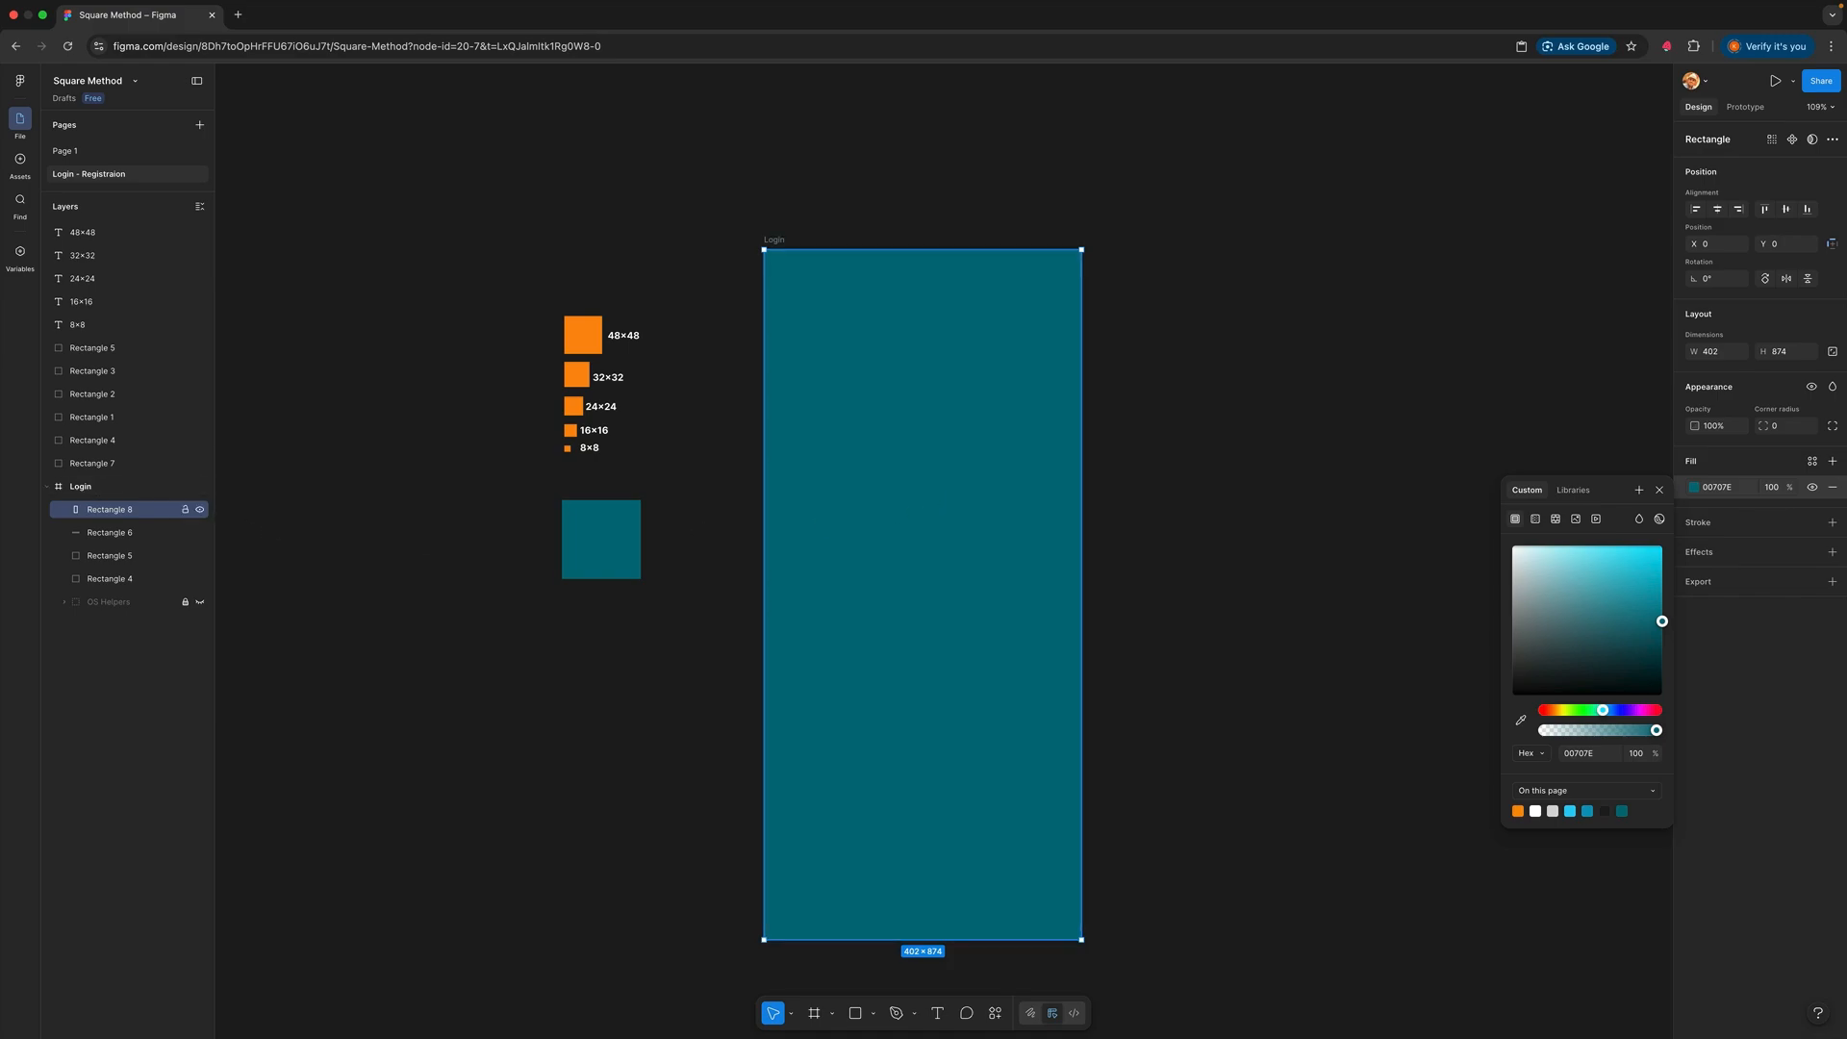
Step: Send the full-frame teal rectangle to the back, below the OS Helpers group
{"action": "left_click_drag", "start_coordinate": [106, 509], "coordinate": [106, 608]}
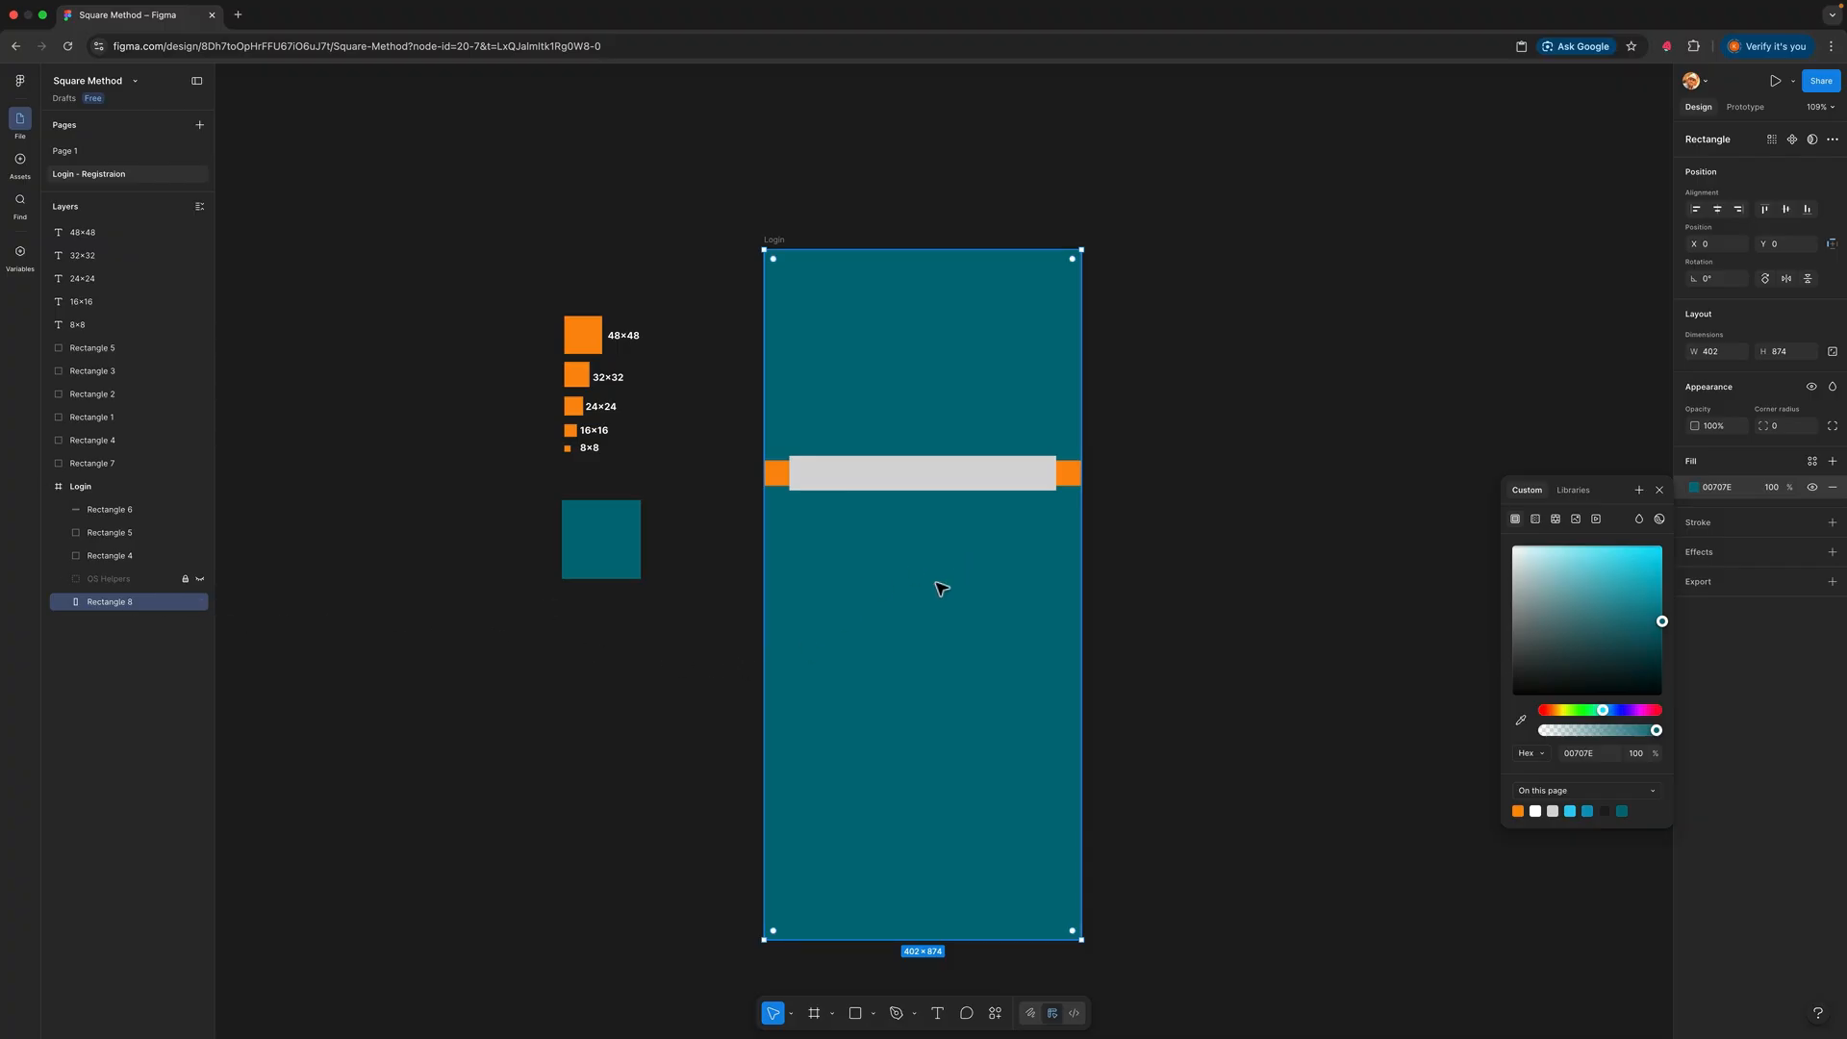
{"action": "right_click", "coordinate": [906, 386]}
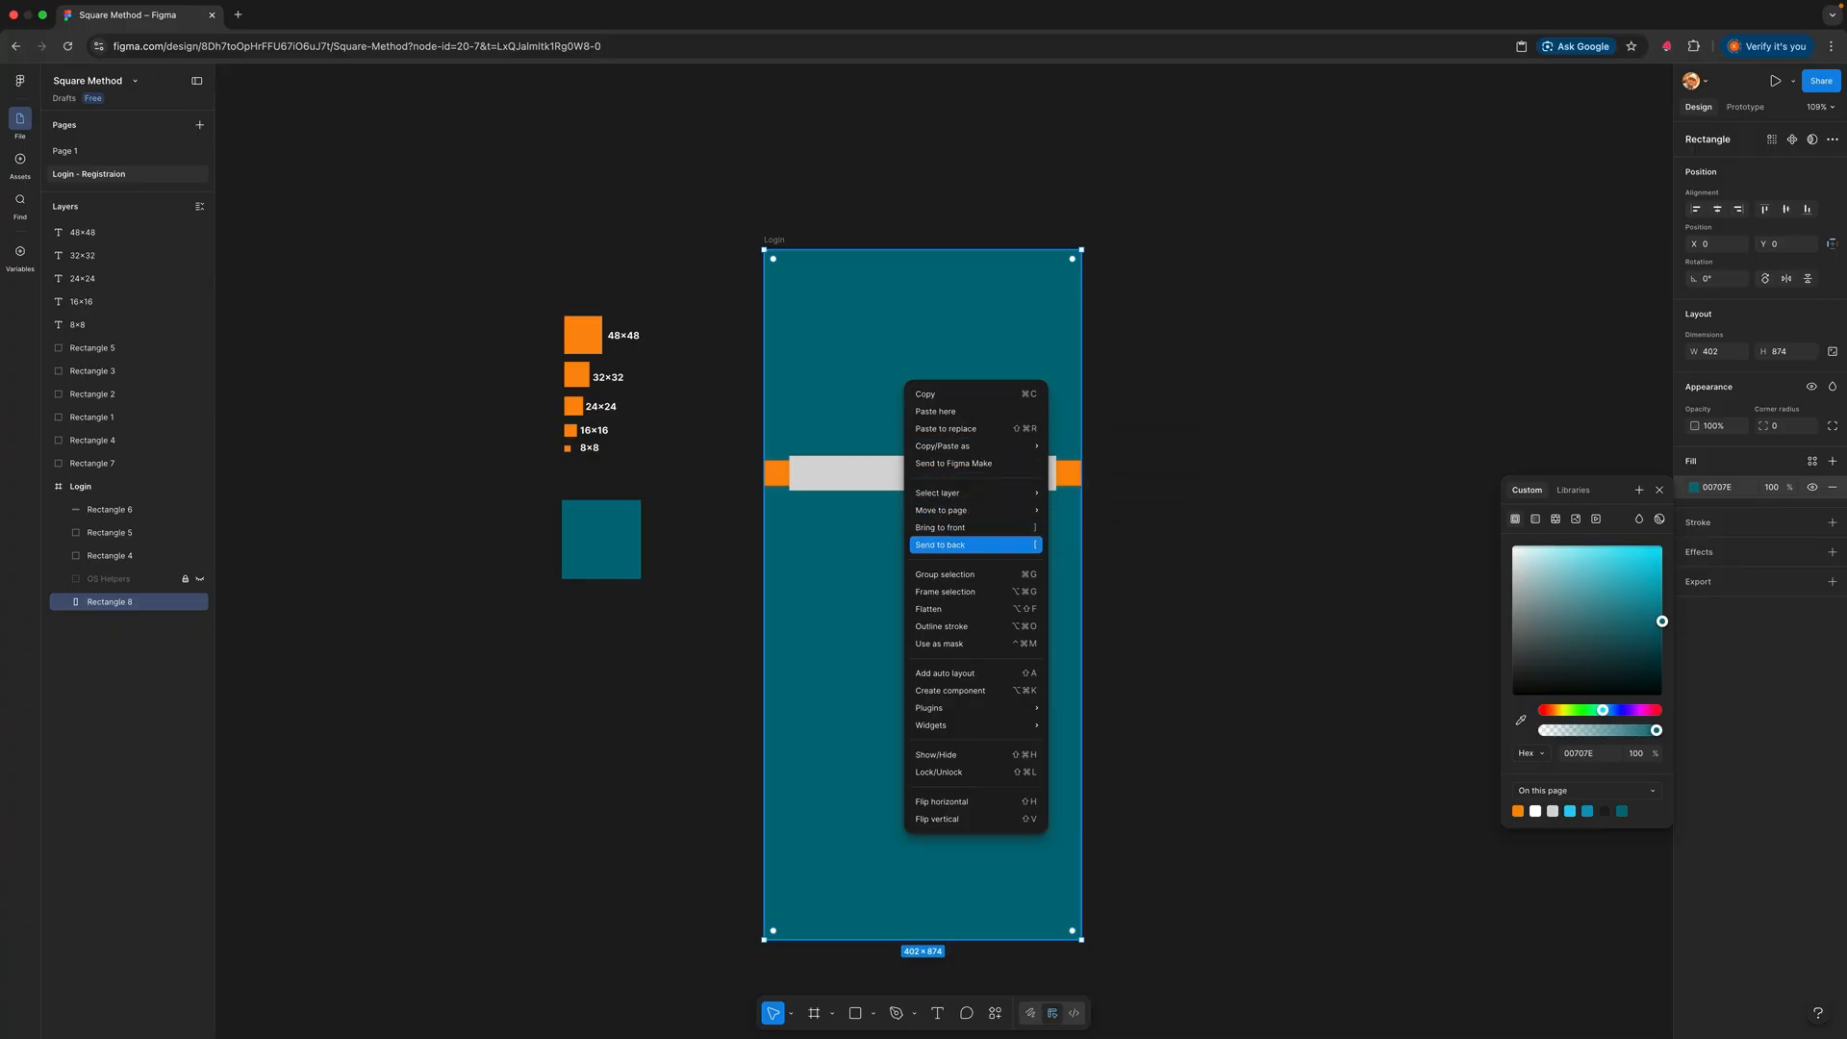
{"action": "left_click", "coordinate": [940, 545]}
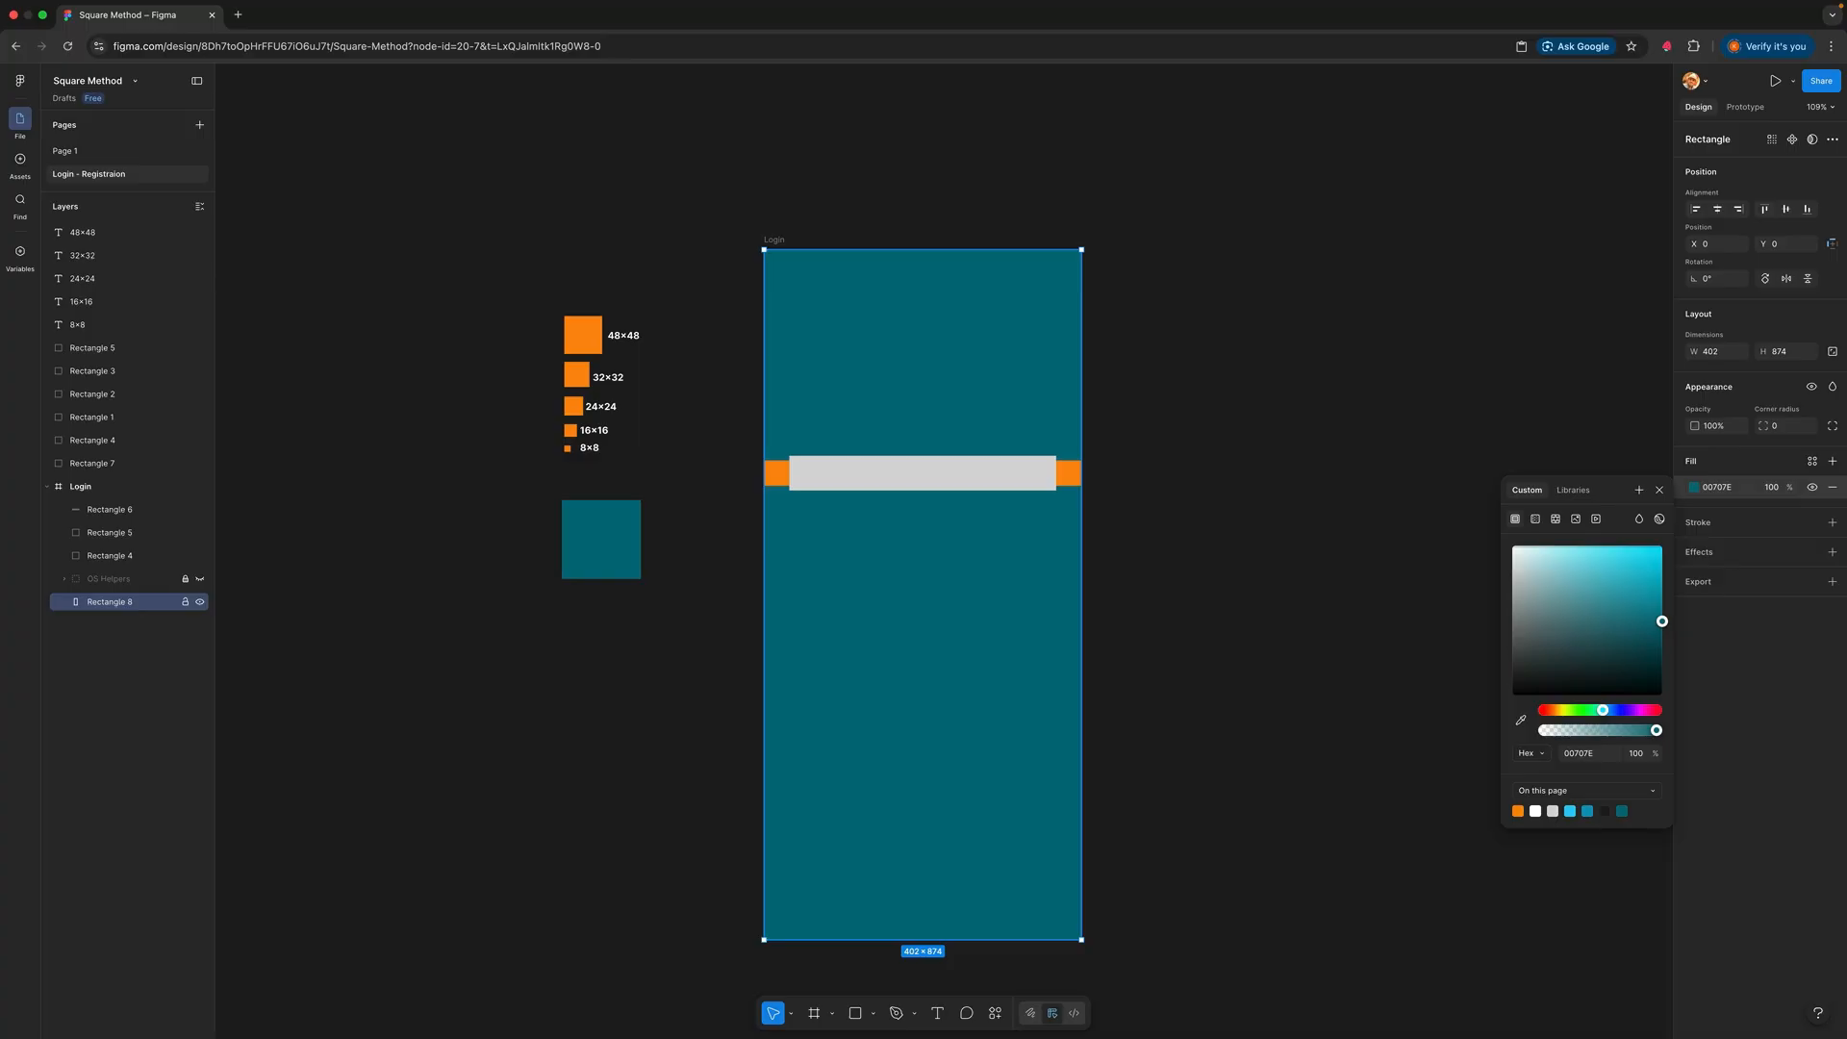
Step: Rename the full-frame teal rectangle's layer to Background
{"action": "double_click", "coordinate": [110, 601]}
{"action": "type", "text": "Background"}
{"action": "key", "text": "Return"}
Step: Lower the Background rectangle's fill opacity to 20% and lock its layer
{"action": "left_click_drag", "start_coordinate": [1657, 730], "coordinate": [1566, 730]}
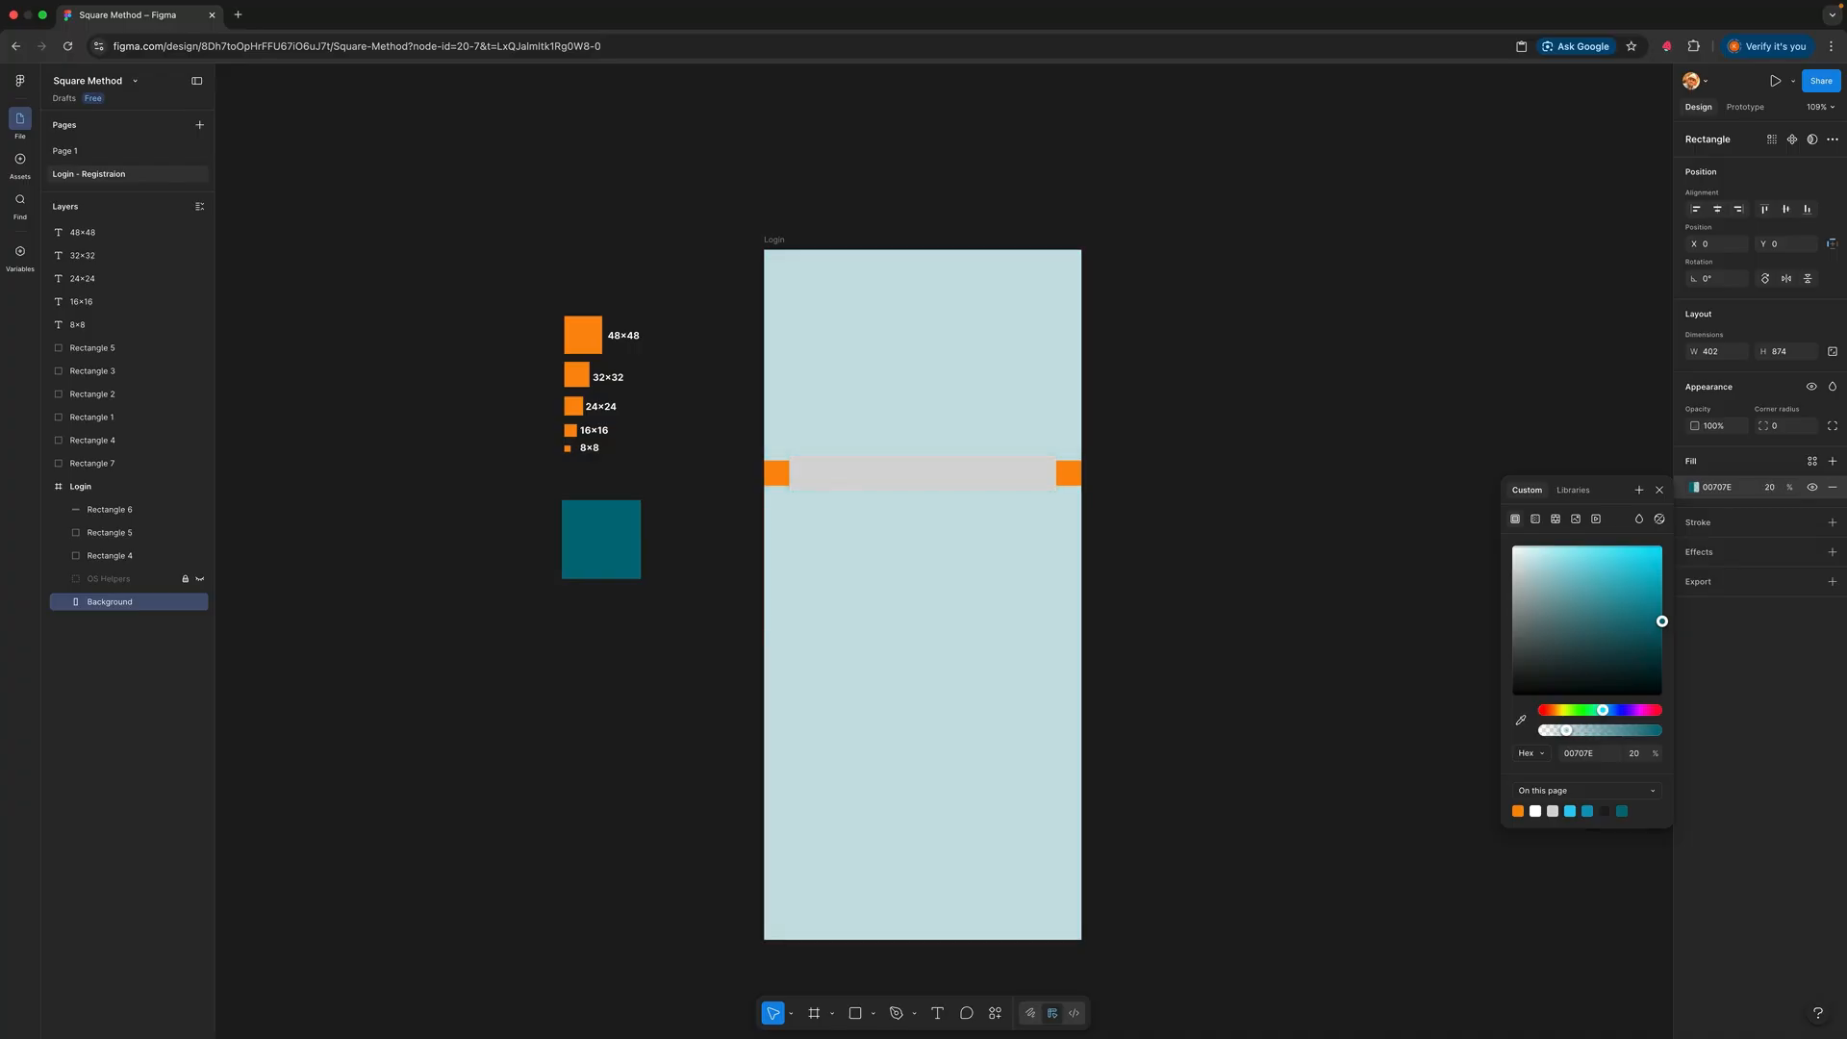
{"action": "left_click", "coordinate": [1233, 636]}
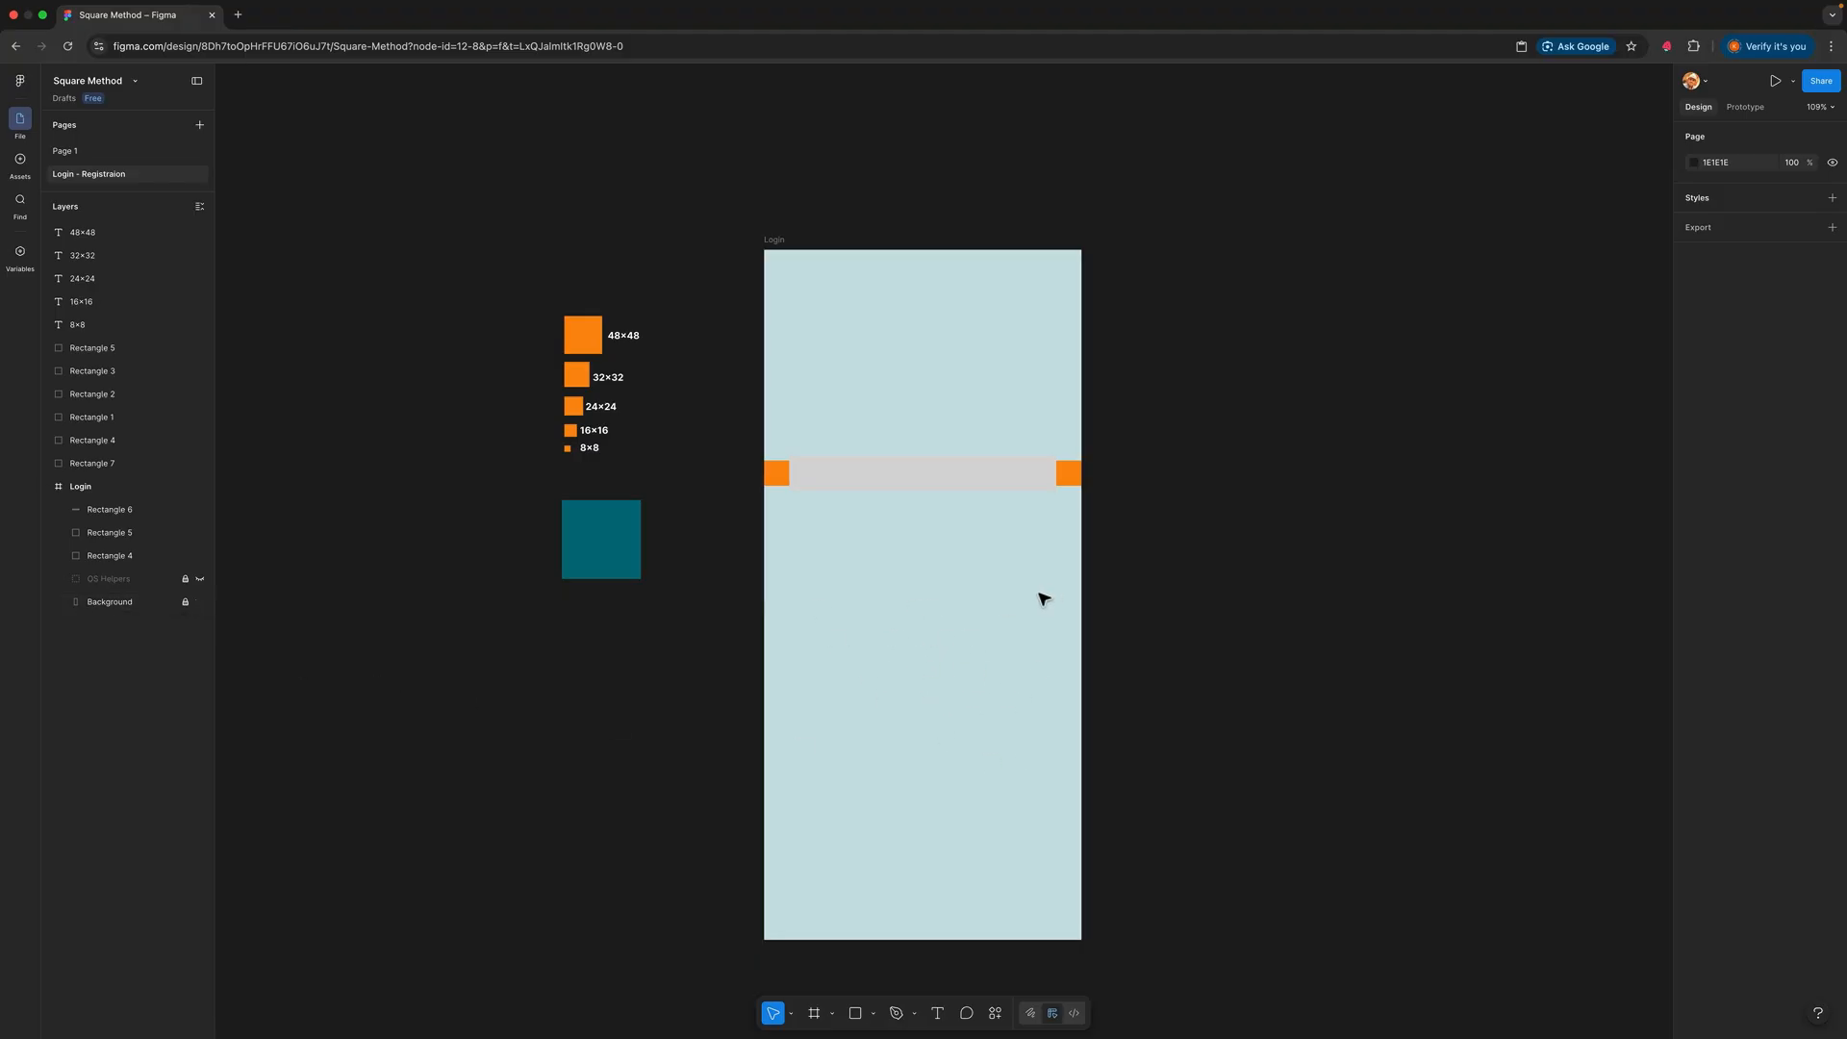
Step: Lighten the fill of the grey rectangle between the two orange squares to near white
{"action": "left_click", "coordinate": [969, 487]}
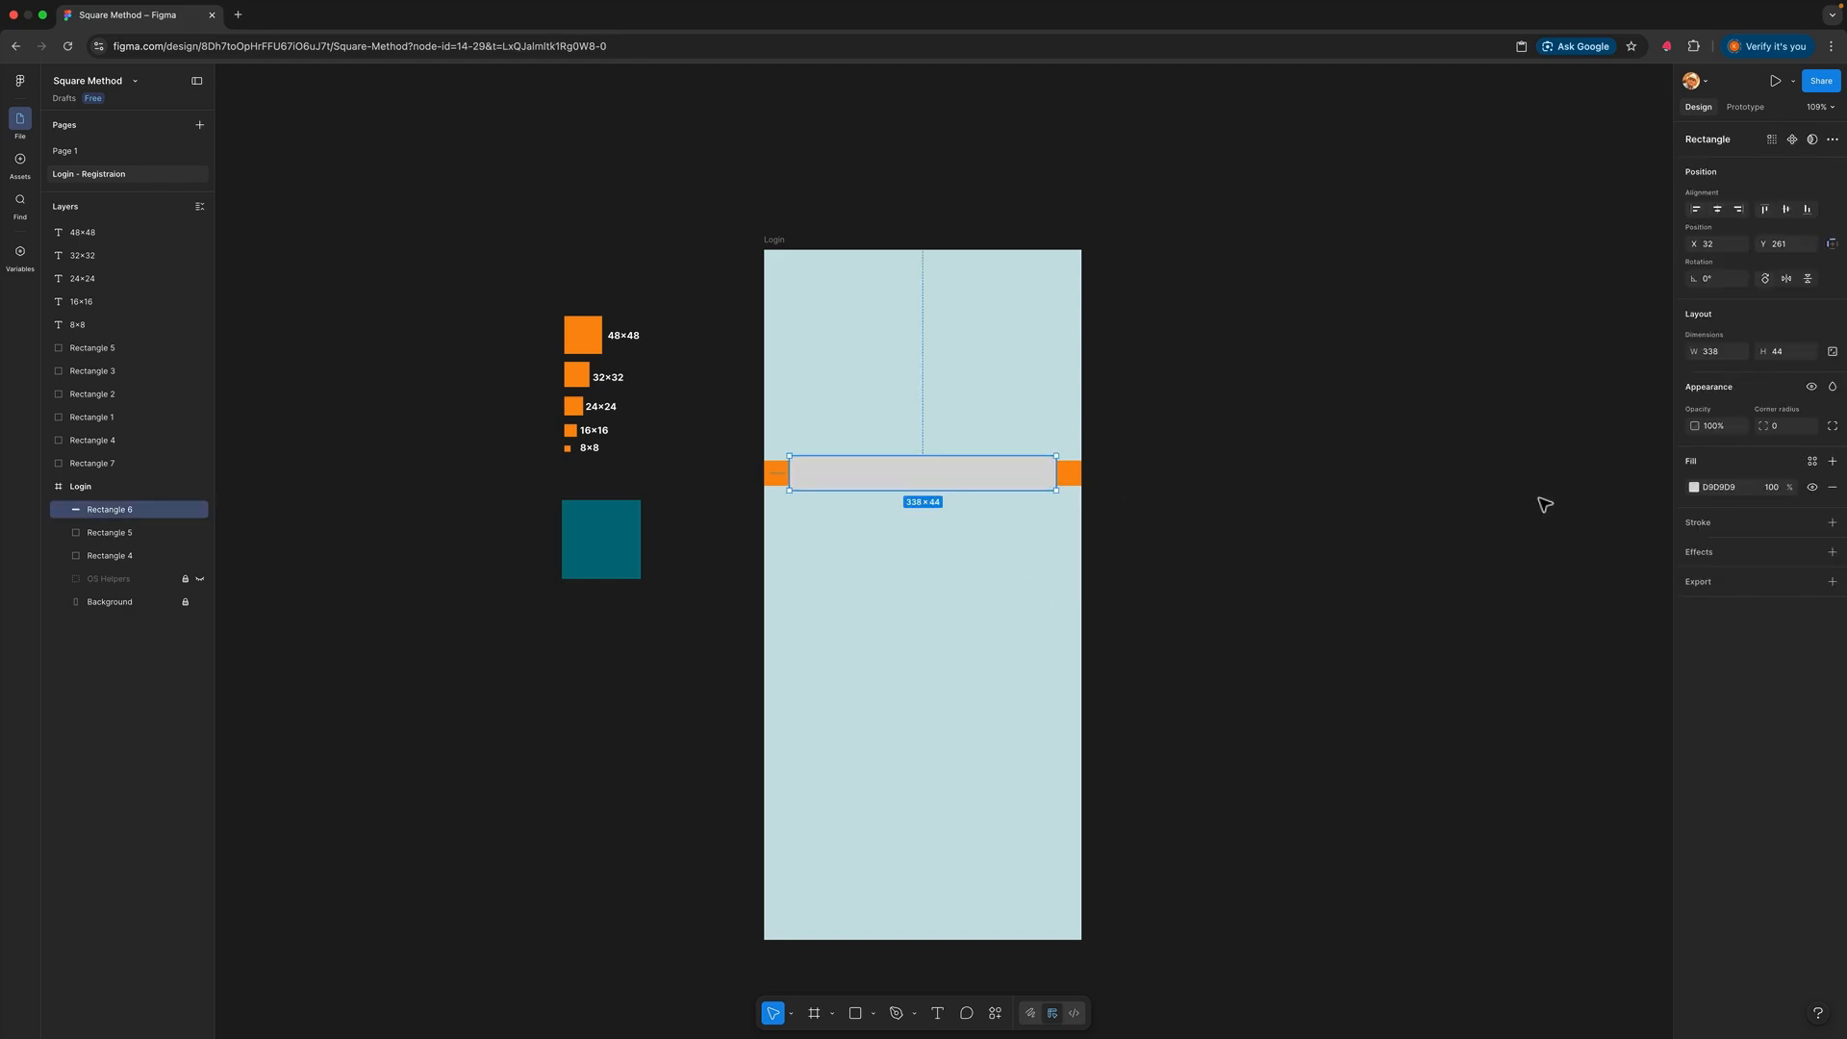
{"action": "left_click", "coordinate": [1694, 487]}
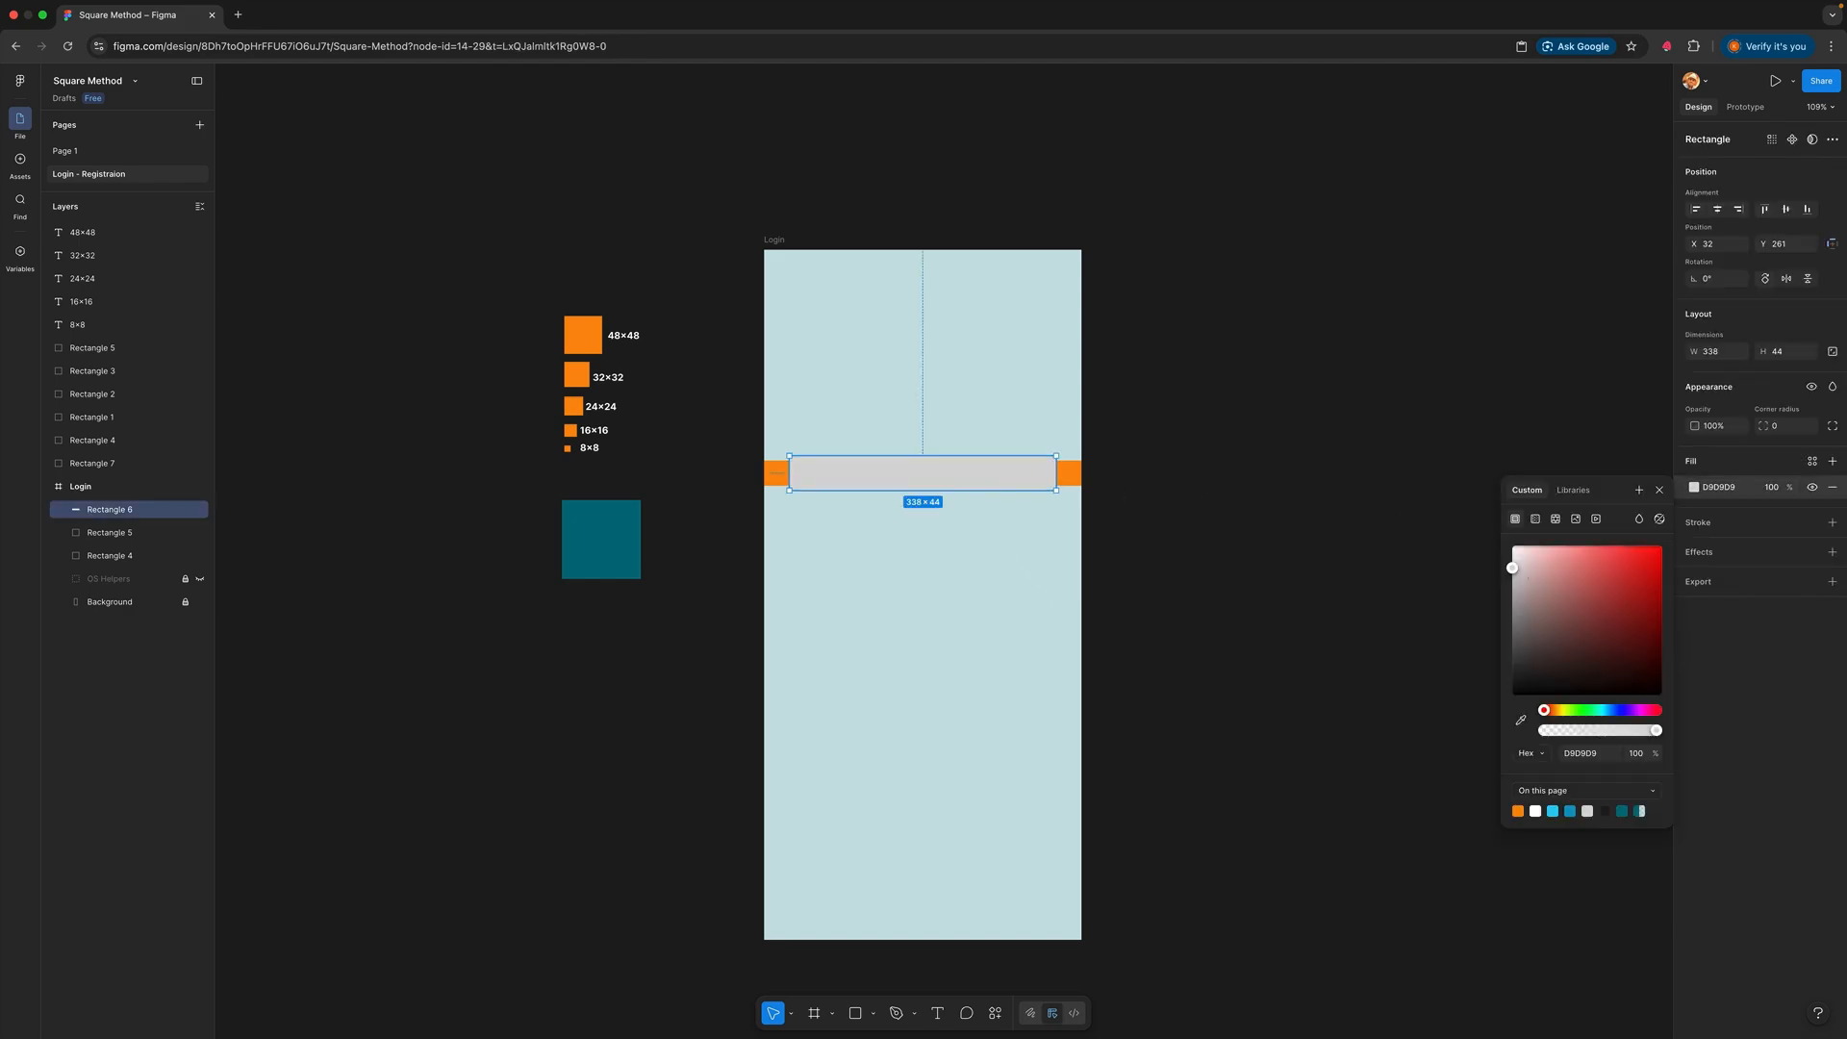
{"action": "left_click_drag", "start_coordinate": [1513, 568], "coordinate": [1513, 545]}
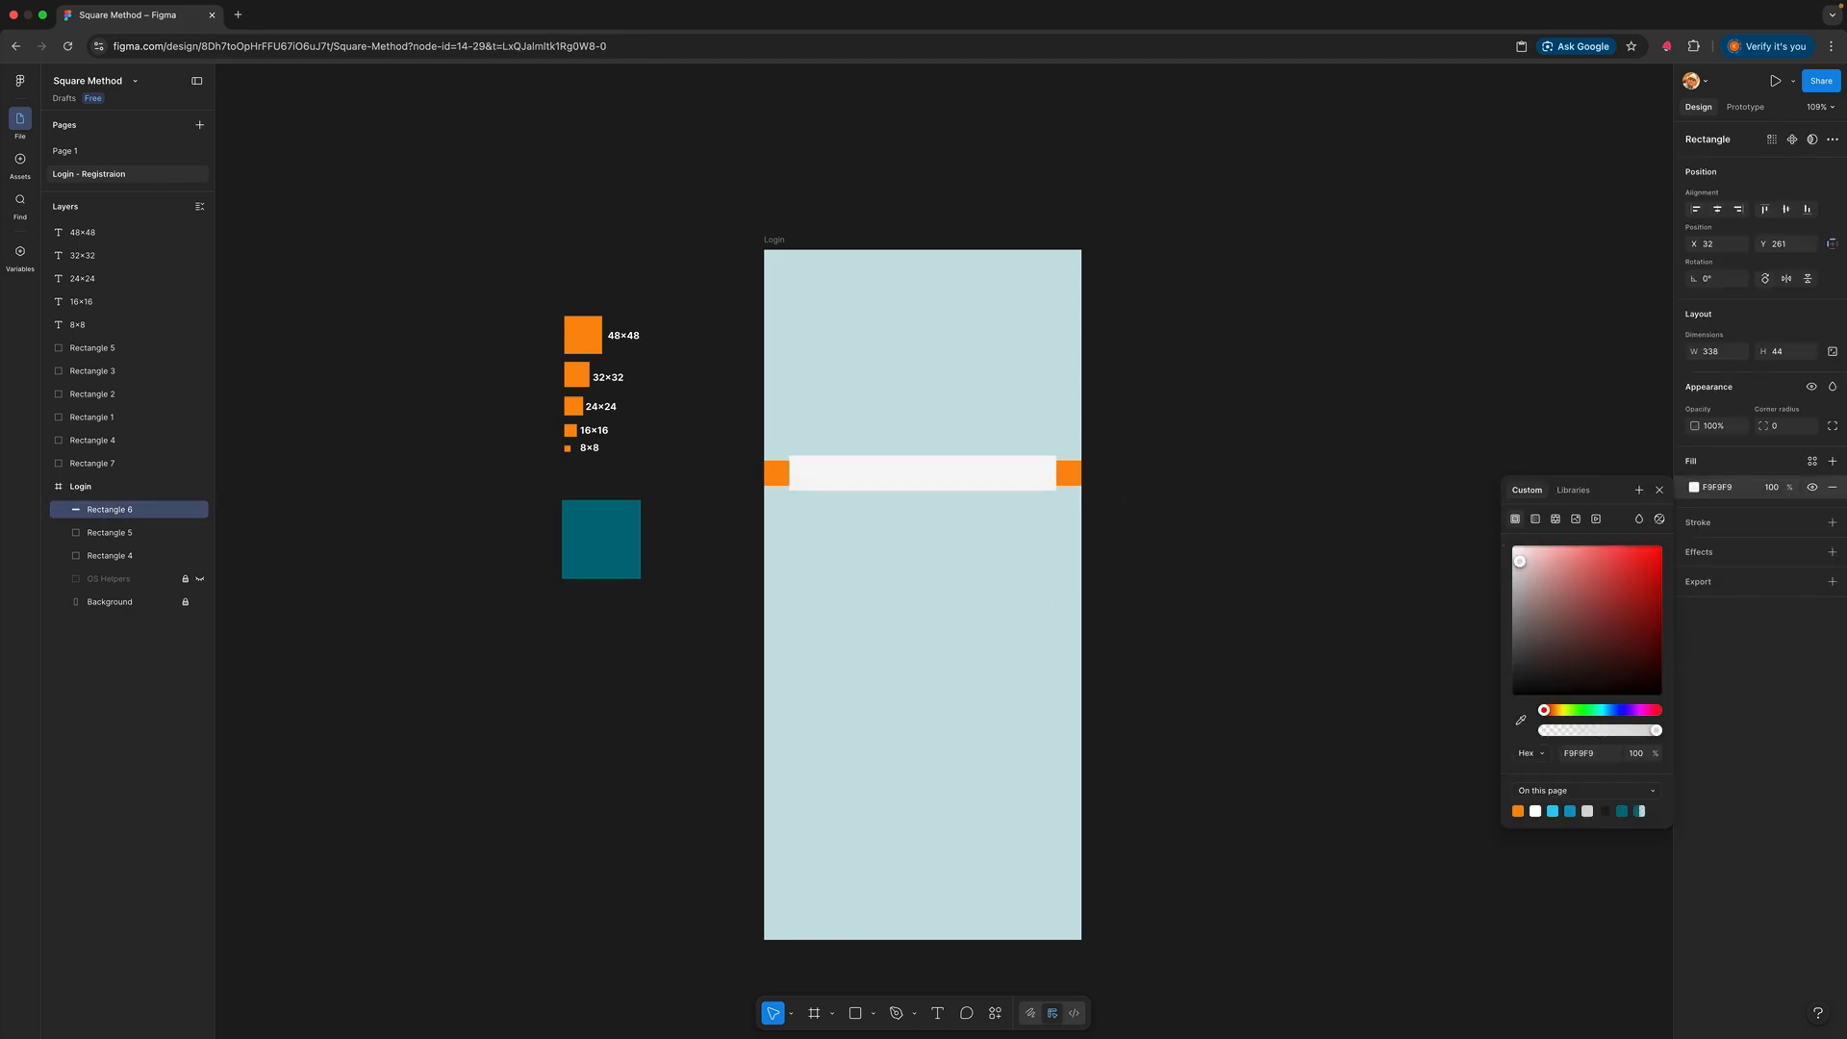
Step: Make the input field rectangle's fill pure white (FFFFFF) and set its corner radius to 4
{"action": "left_click", "coordinate": [1767, 653]}
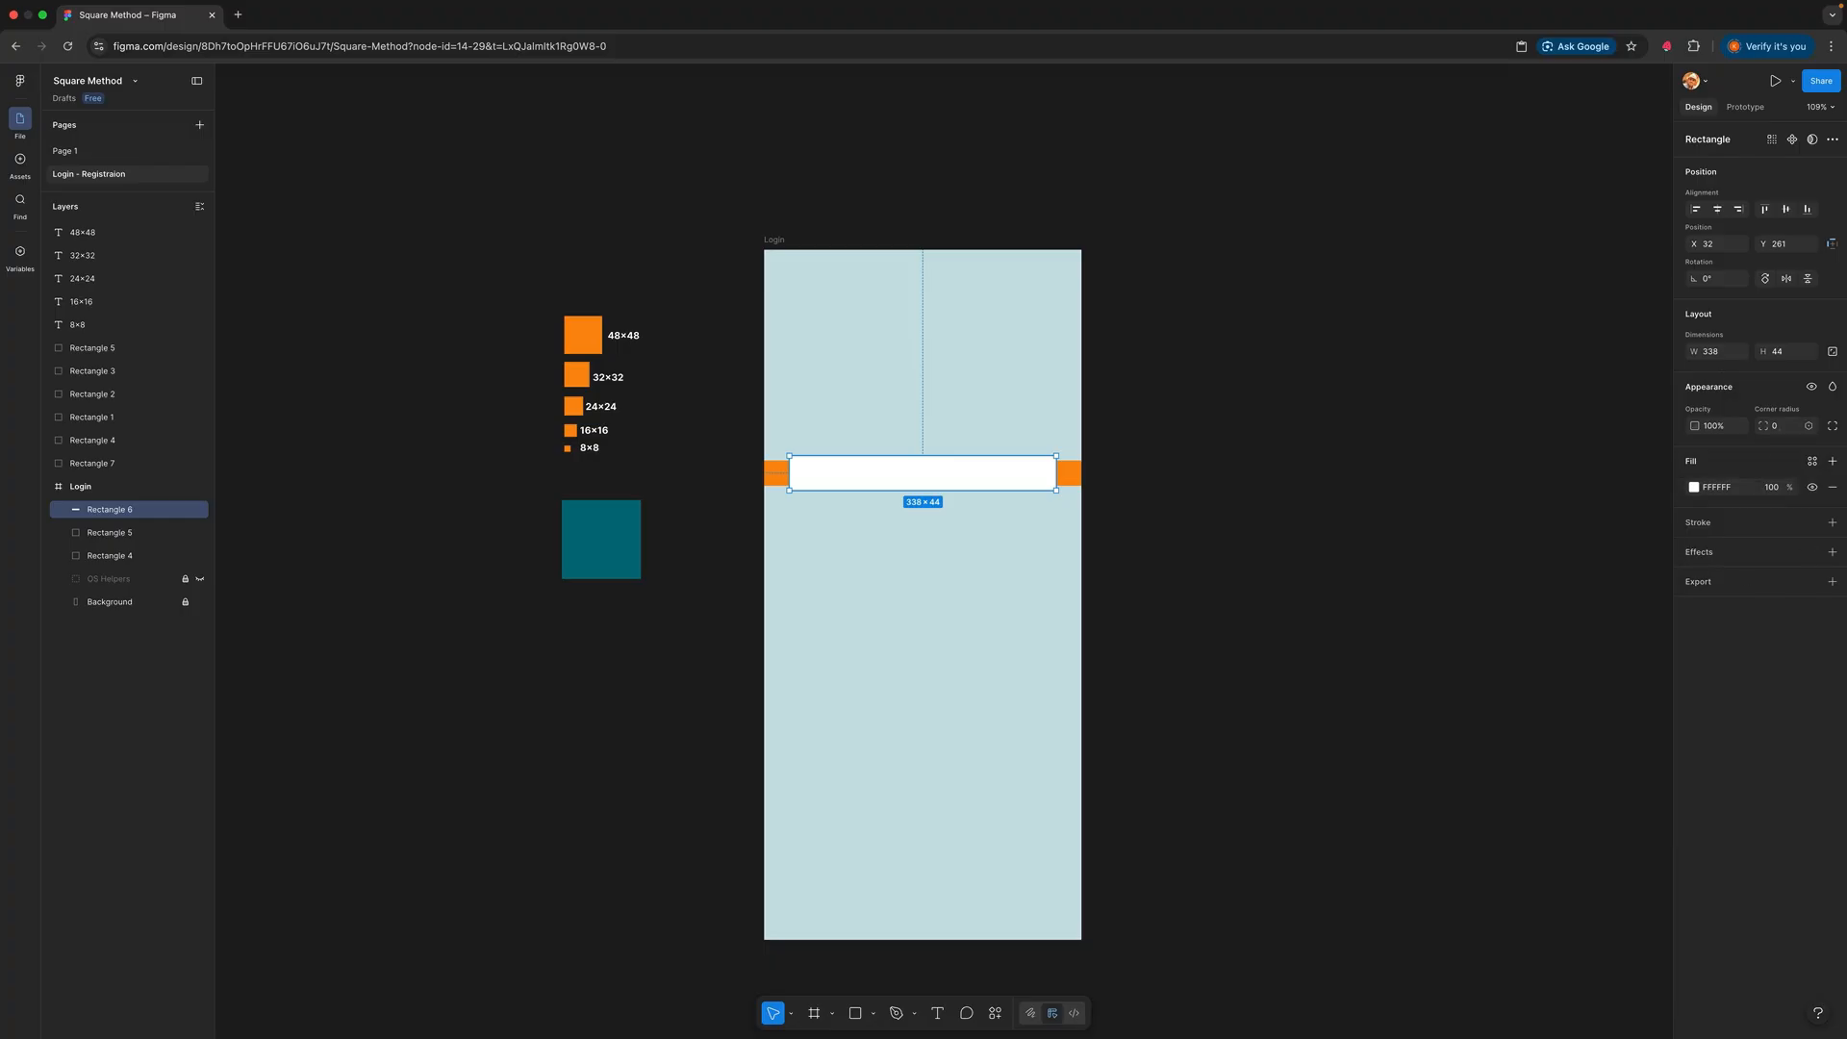
{"action": "left_click", "coordinate": [1780, 426]}
{"action": "type", "text": "10"}
{"action": "key", "text": "Return"}
{"action": "left_click", "coordinate": [1781, 427]}
{"action": "type", "text": "4"}
{"action": "key", "text": "Return"}
{"action": "left_click", "coordinate": [1353, 516]}
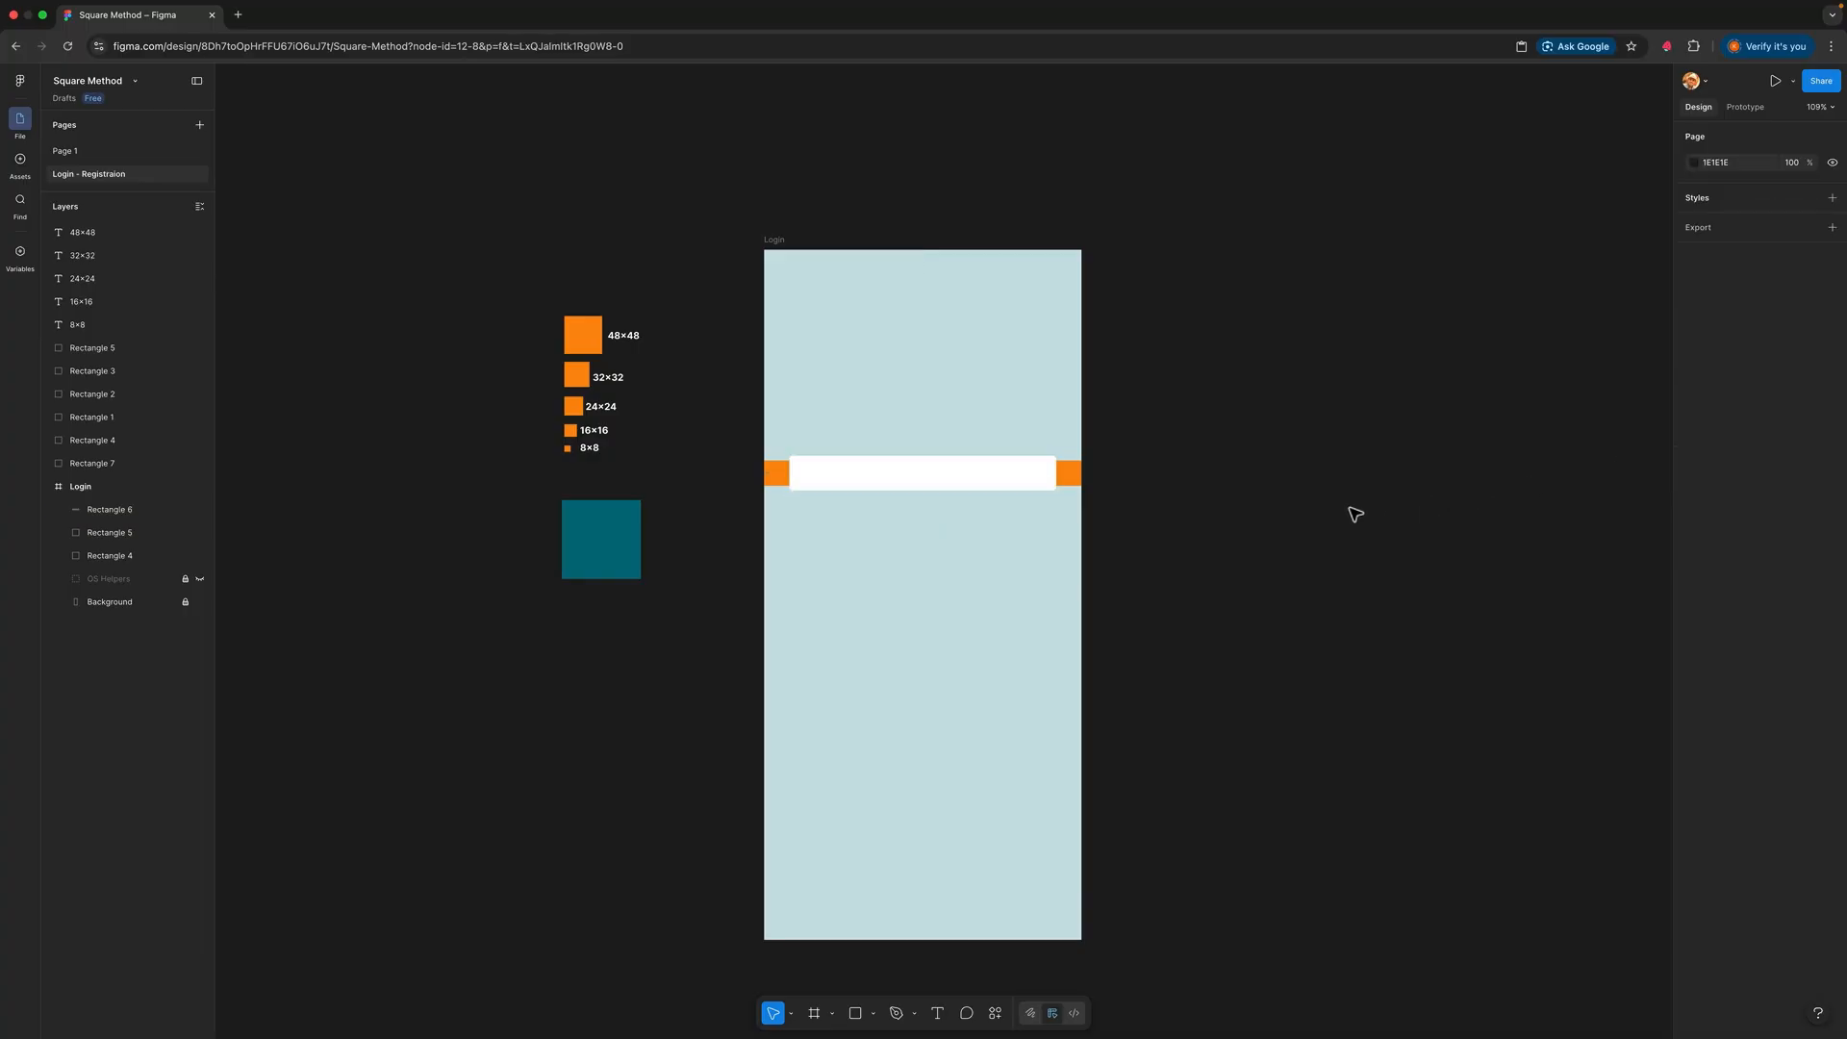
Step: Add a 1 px inside stroke in teal 00707E to the white field and lower the stroke opacity to 50%
{"action": "left_click", "coordinate": [979, 481]}
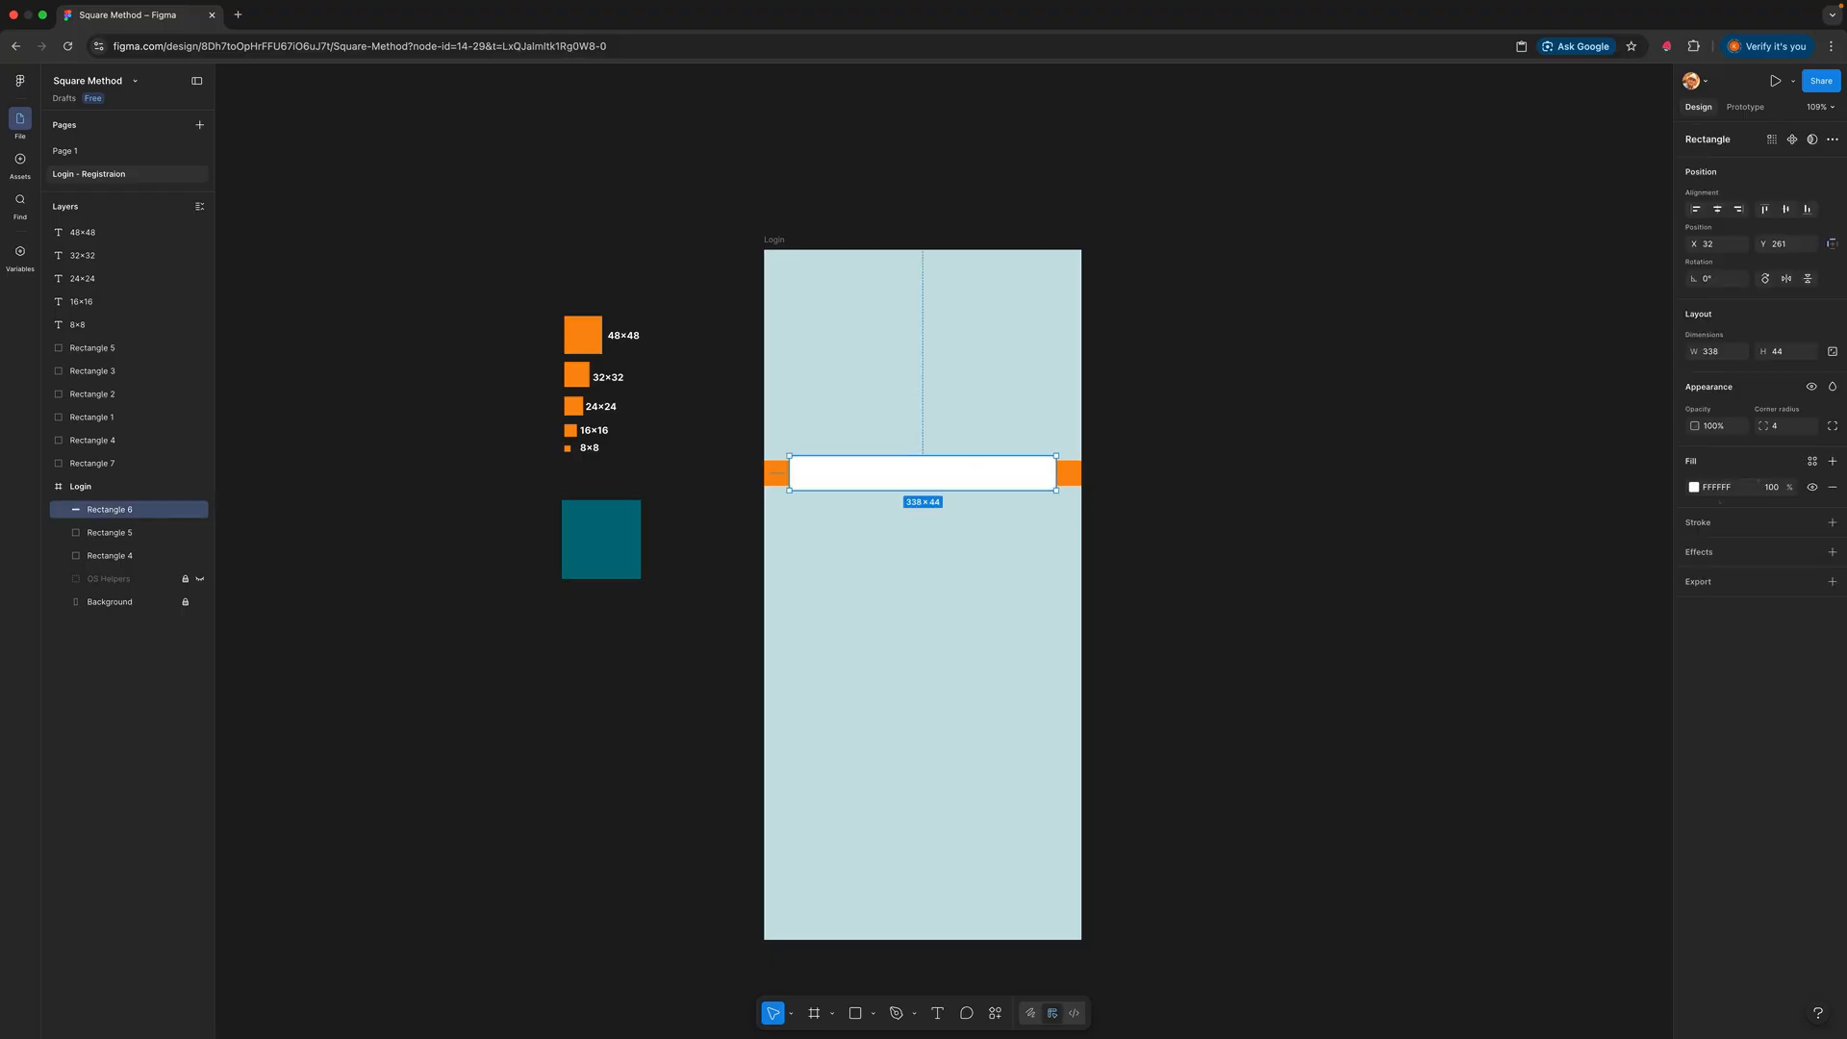
{"action": "left_click", "coordinate": [1832, 523]}
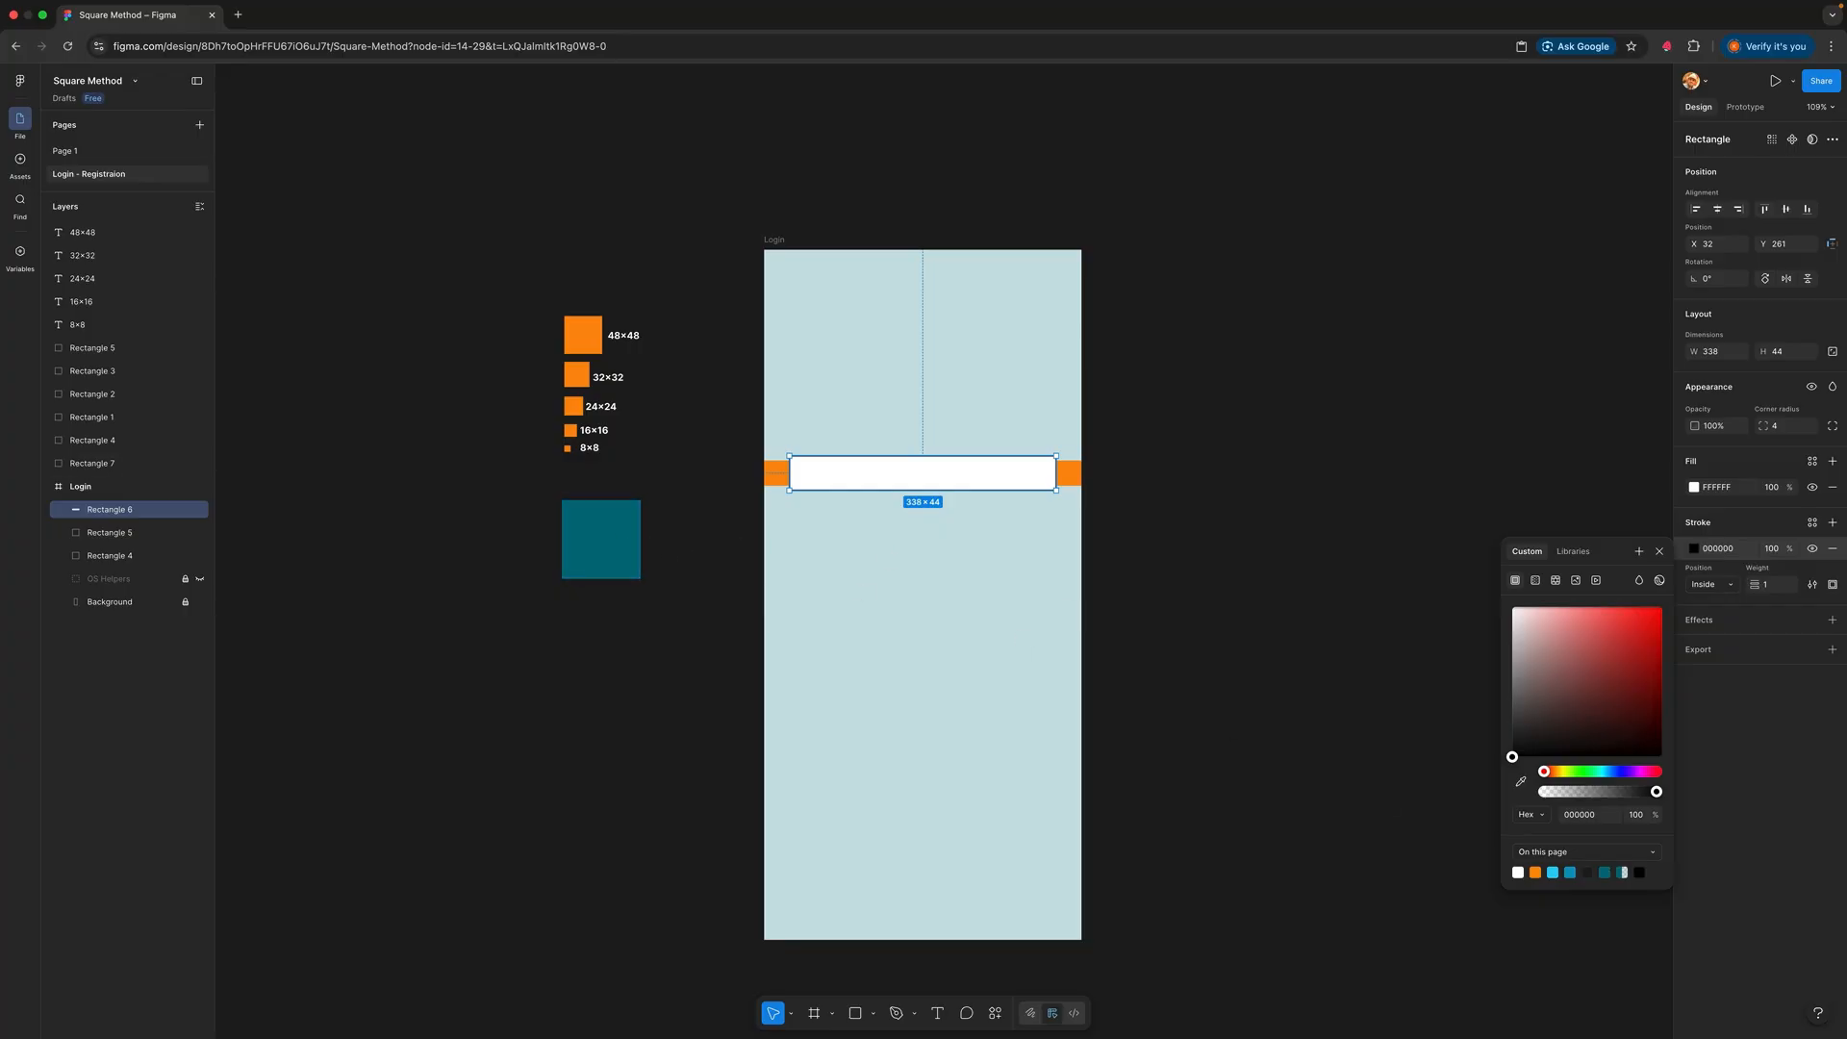
{"action": "left_click", "coordinate": [1207, 601]}
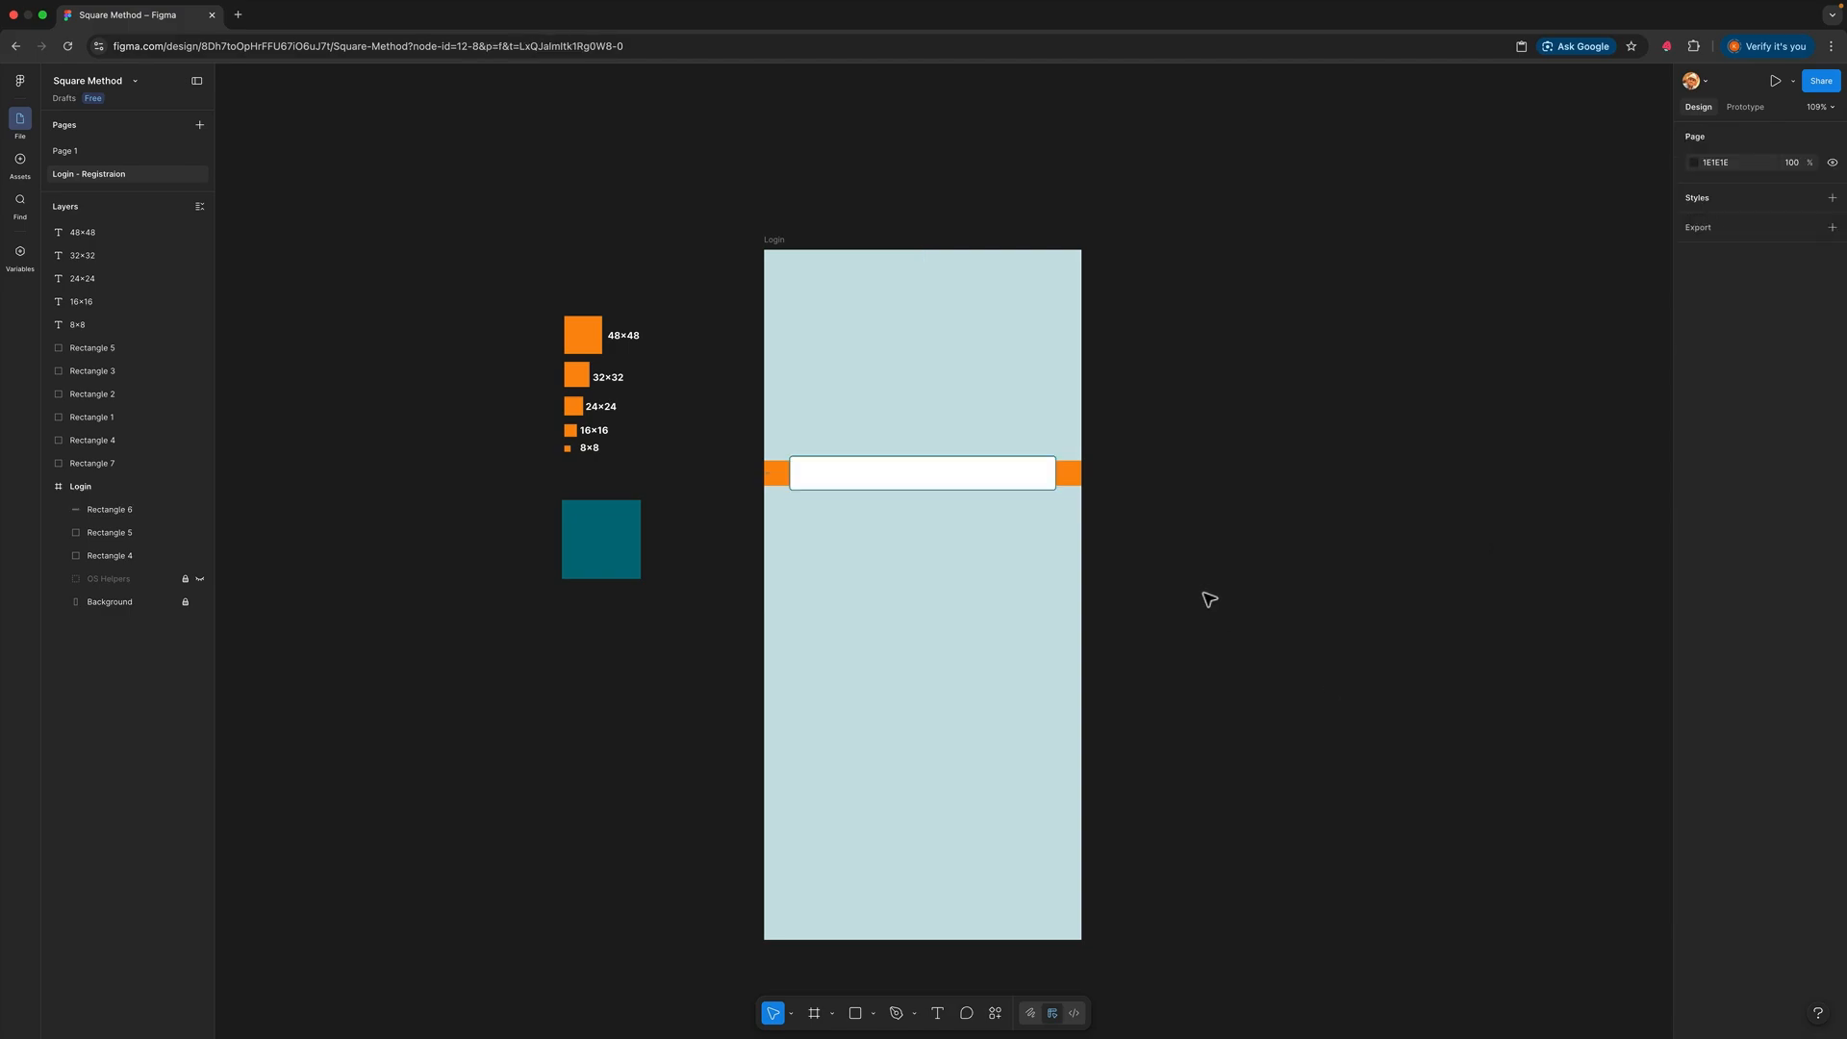
{"action": "left_click", "coordinate": [1042, 486]}
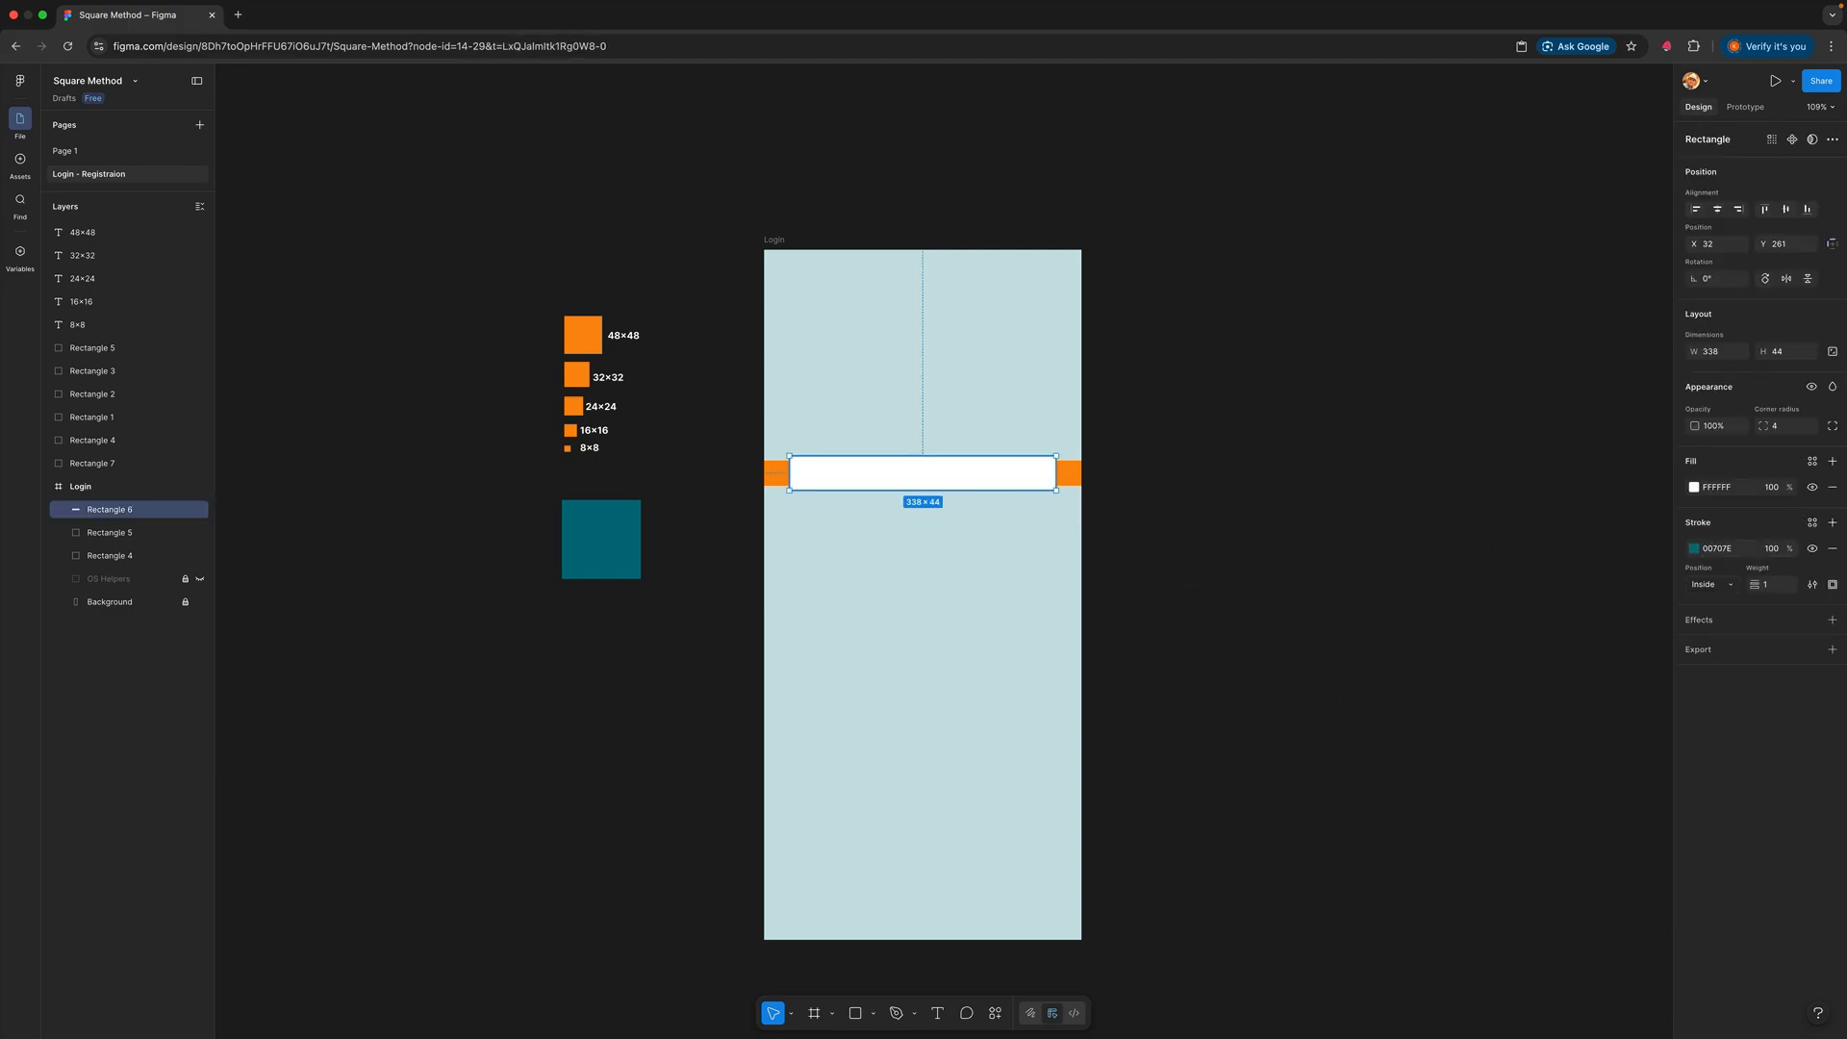
{"action": "left_click", "coordinate": [1717, 547]}
{"action": "left_click", "coordinate": [1694, 548]}
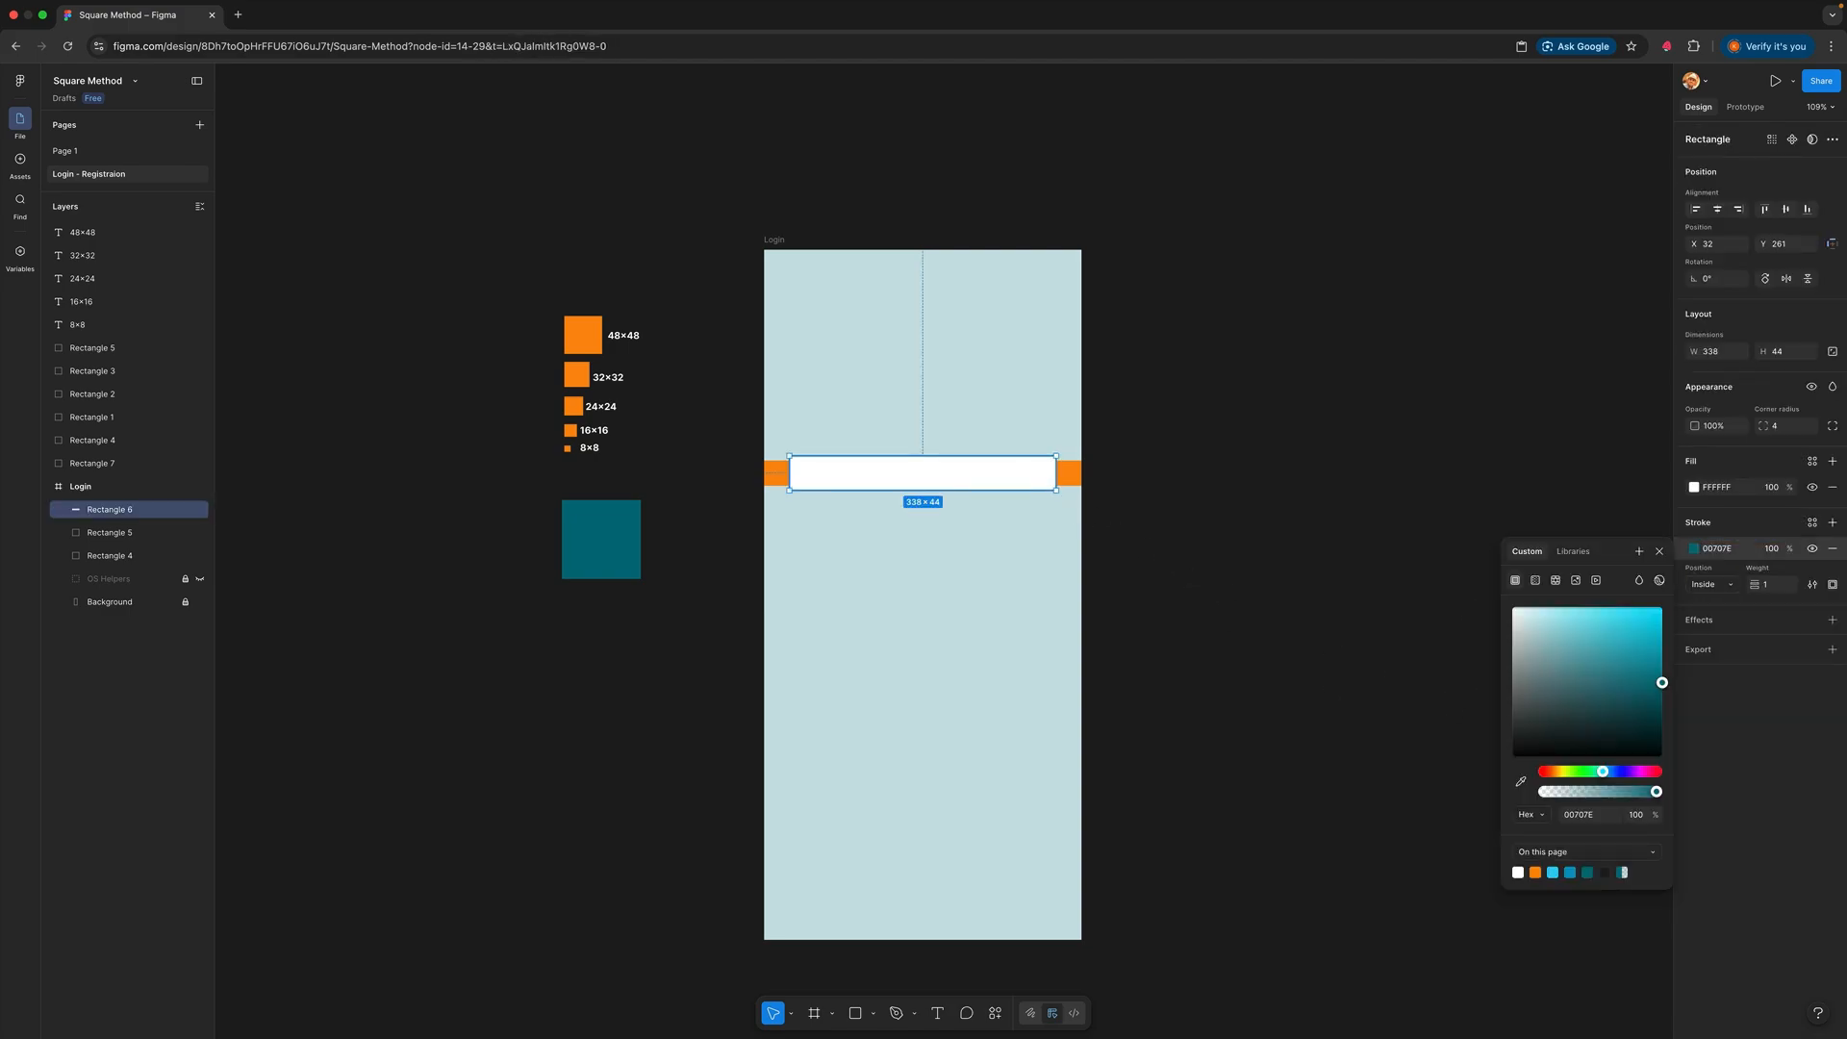
{"action": "left_click_drag", "start_coordinate": [1656, 791], "coordinate": [1600, 791]}
{"action": "left_click", "coordinate": [1322, 680]}
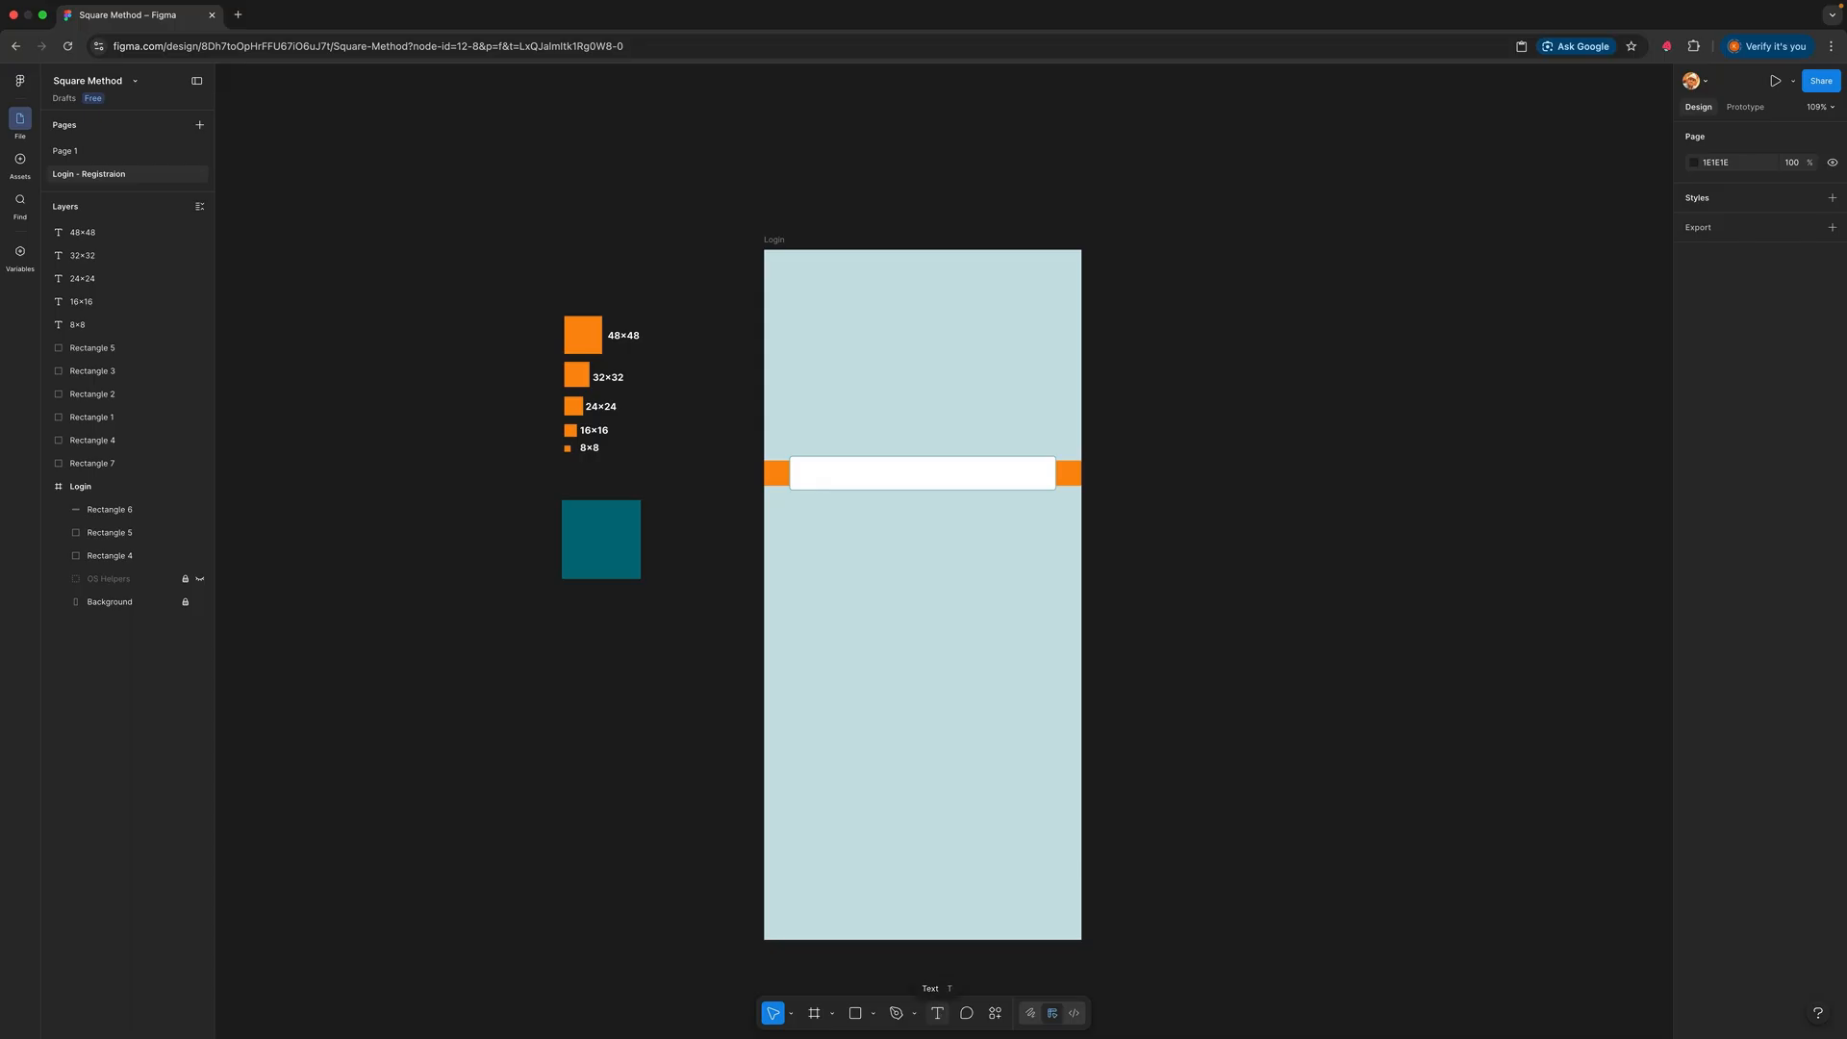
Step: Add a text layer reading "Your email" above the white input field in the Login frame
{"action": "left_click", "coordinate": [937, 1013]}
{"action": "left_click", "coordinate": [818, 417]}
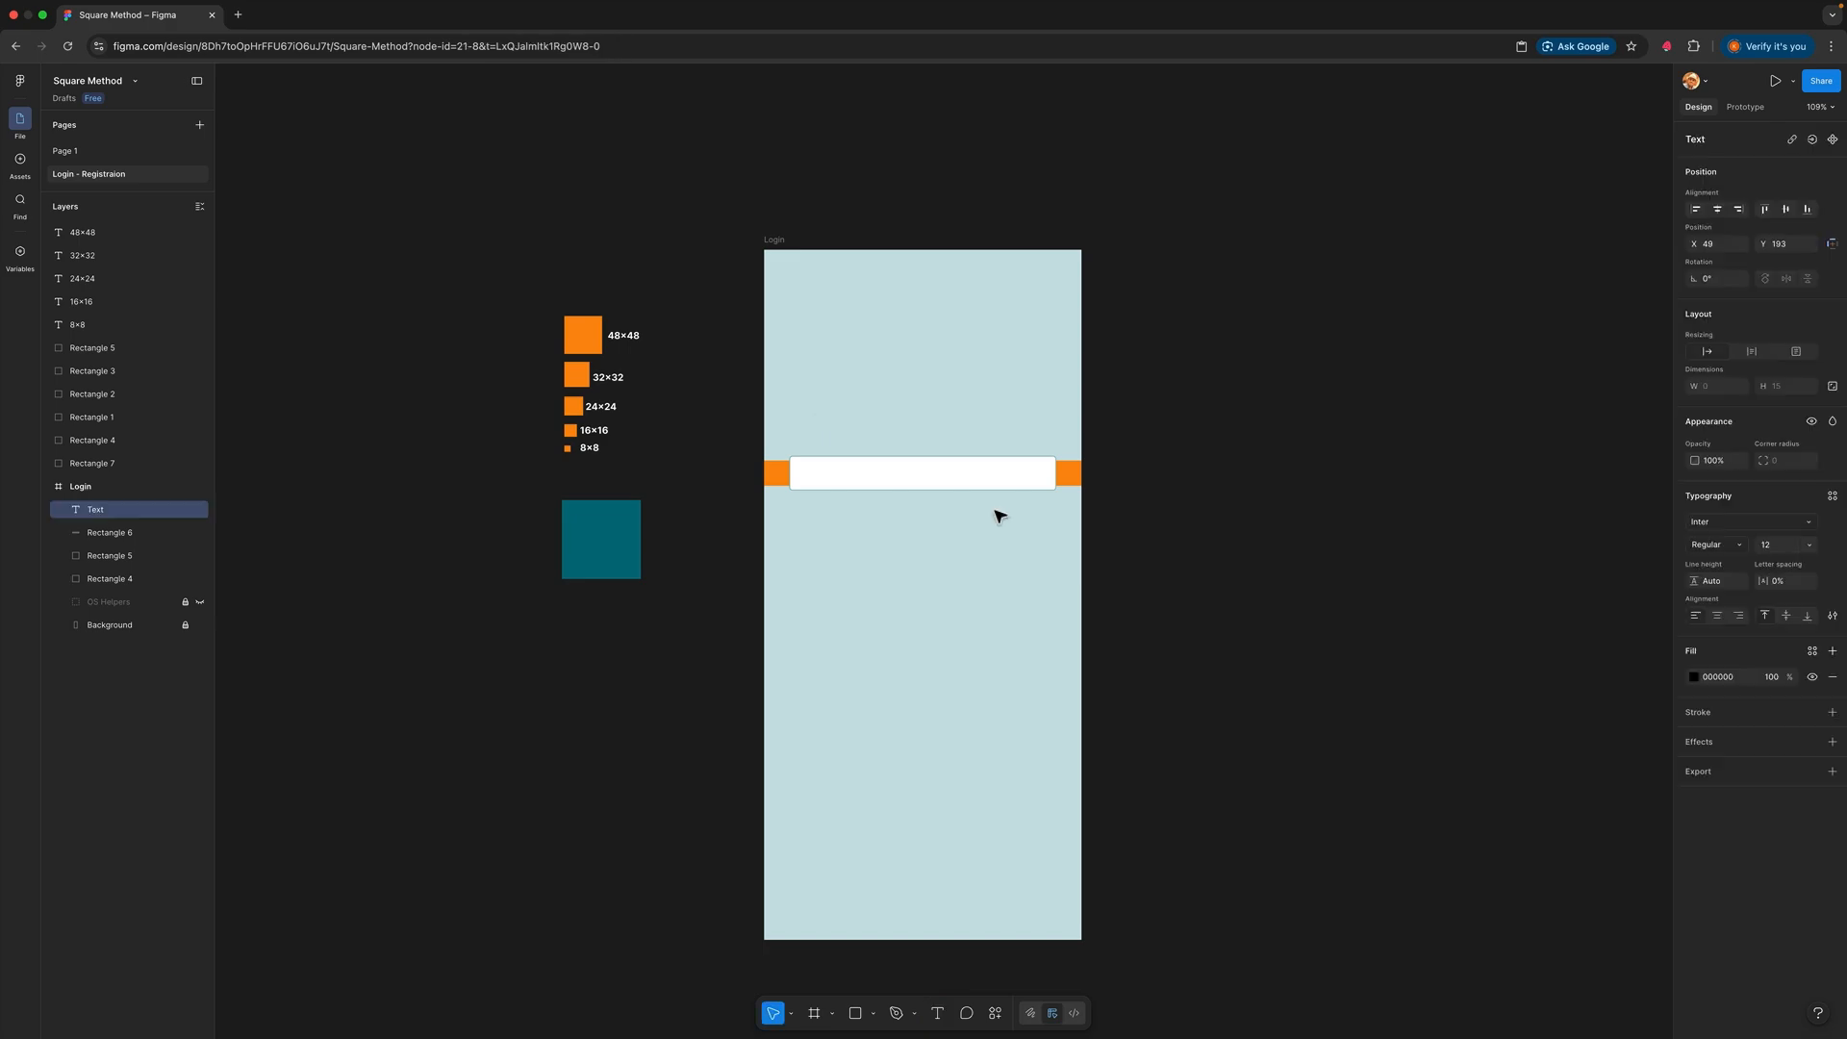
{"action": "type", "text": "Your email"}
{"action": "key", "text": "Escape"}
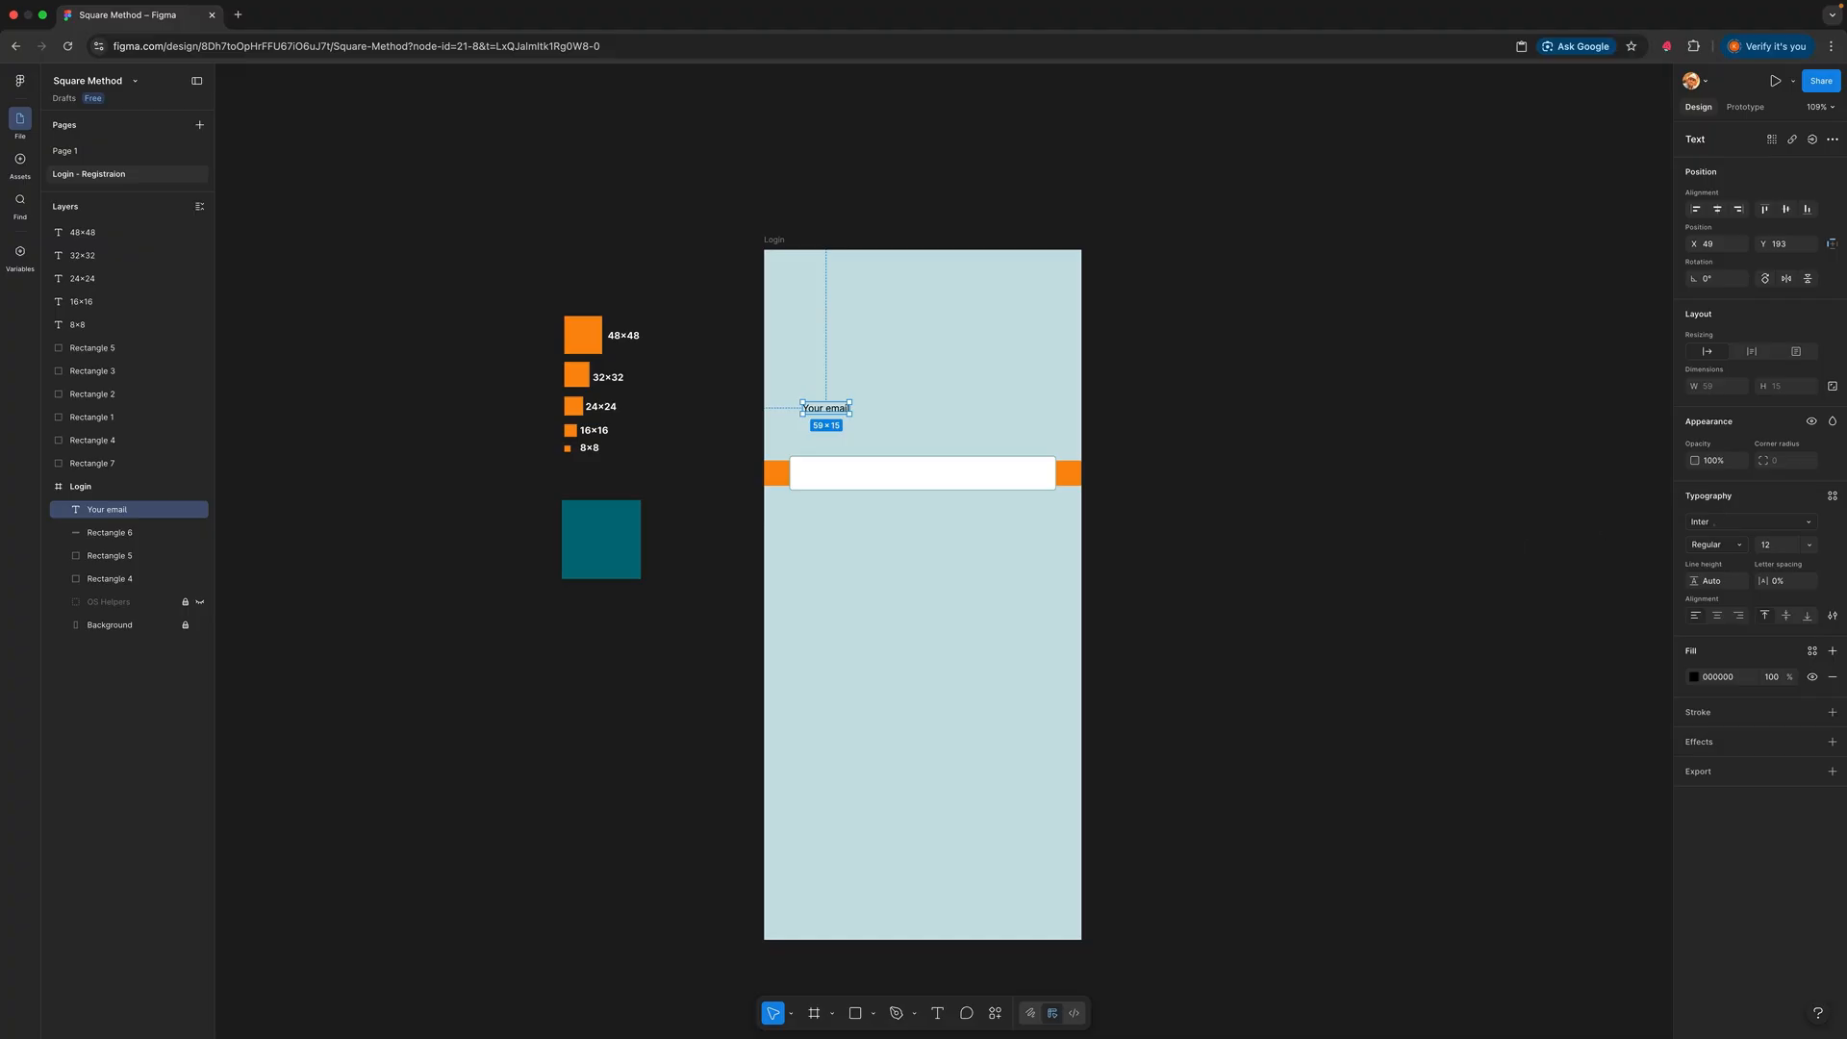
Step: Set the "Your email" label's font to Poppins at size 15
{"action": "left_click", "coordinate": [1714, 522]}
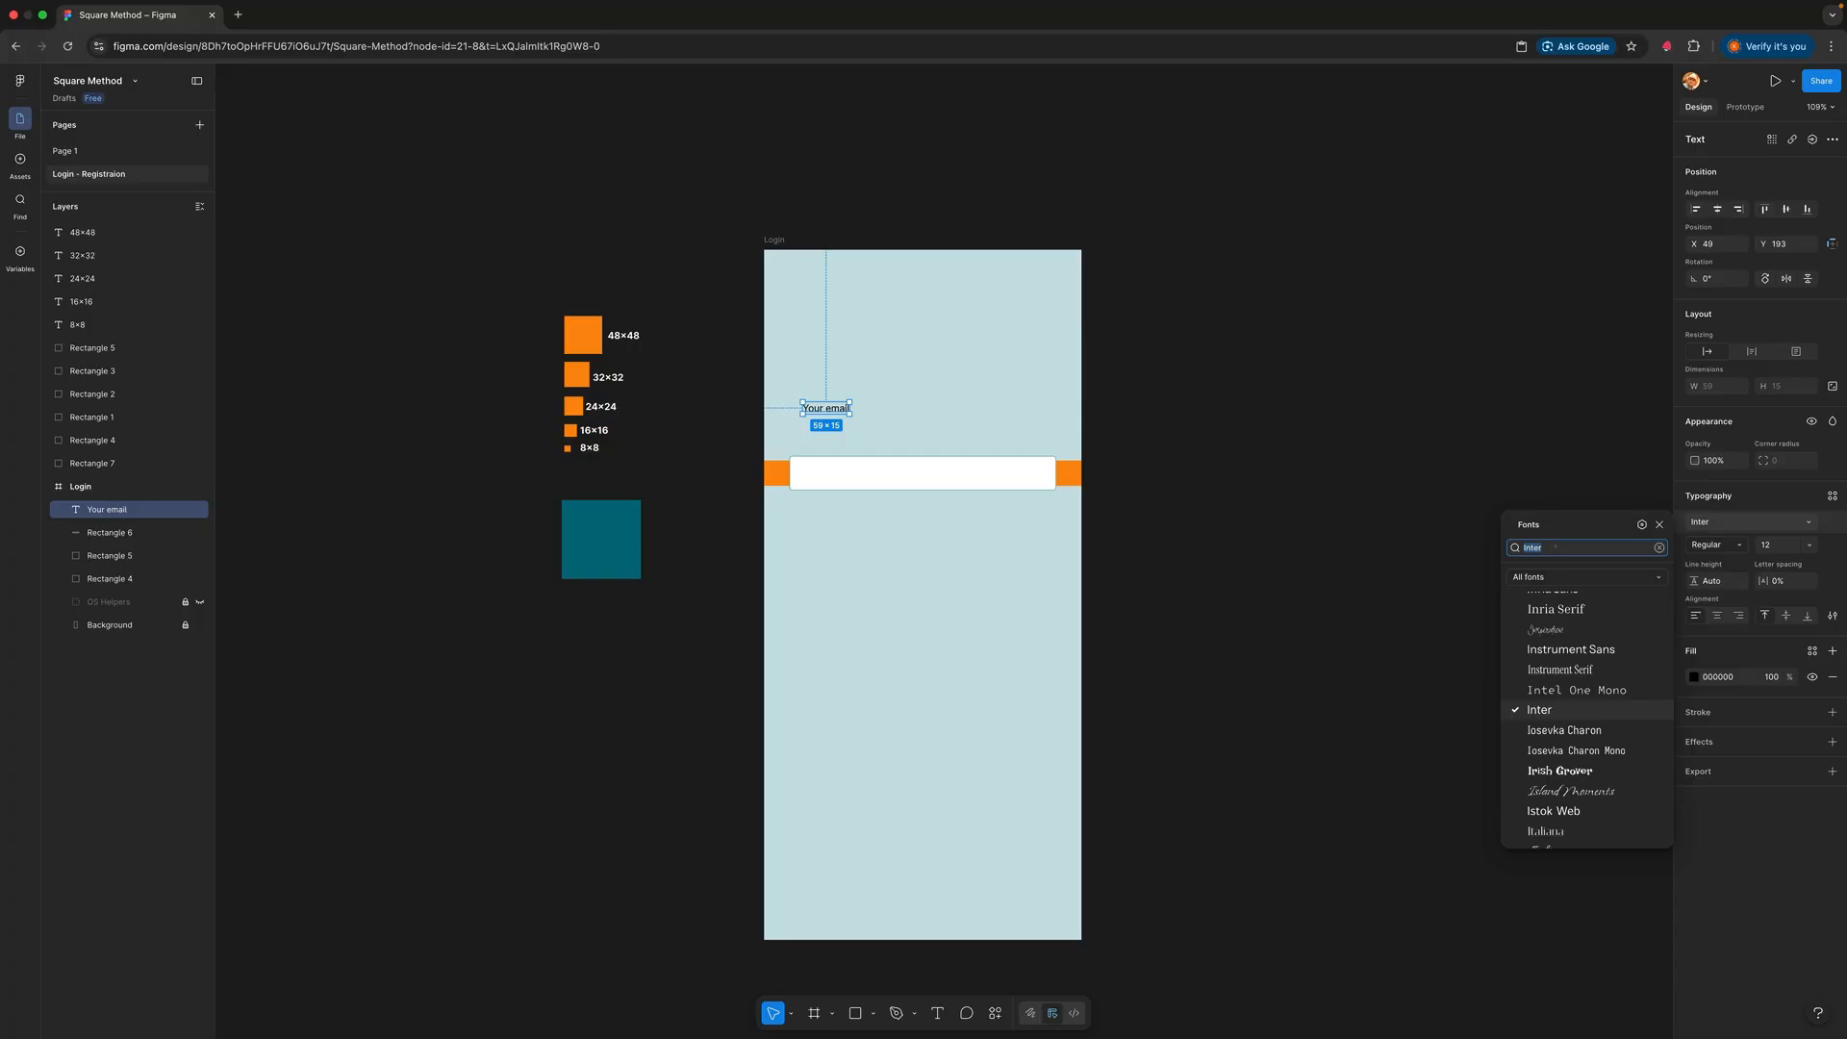
{"action": "type", "text": "pop"}
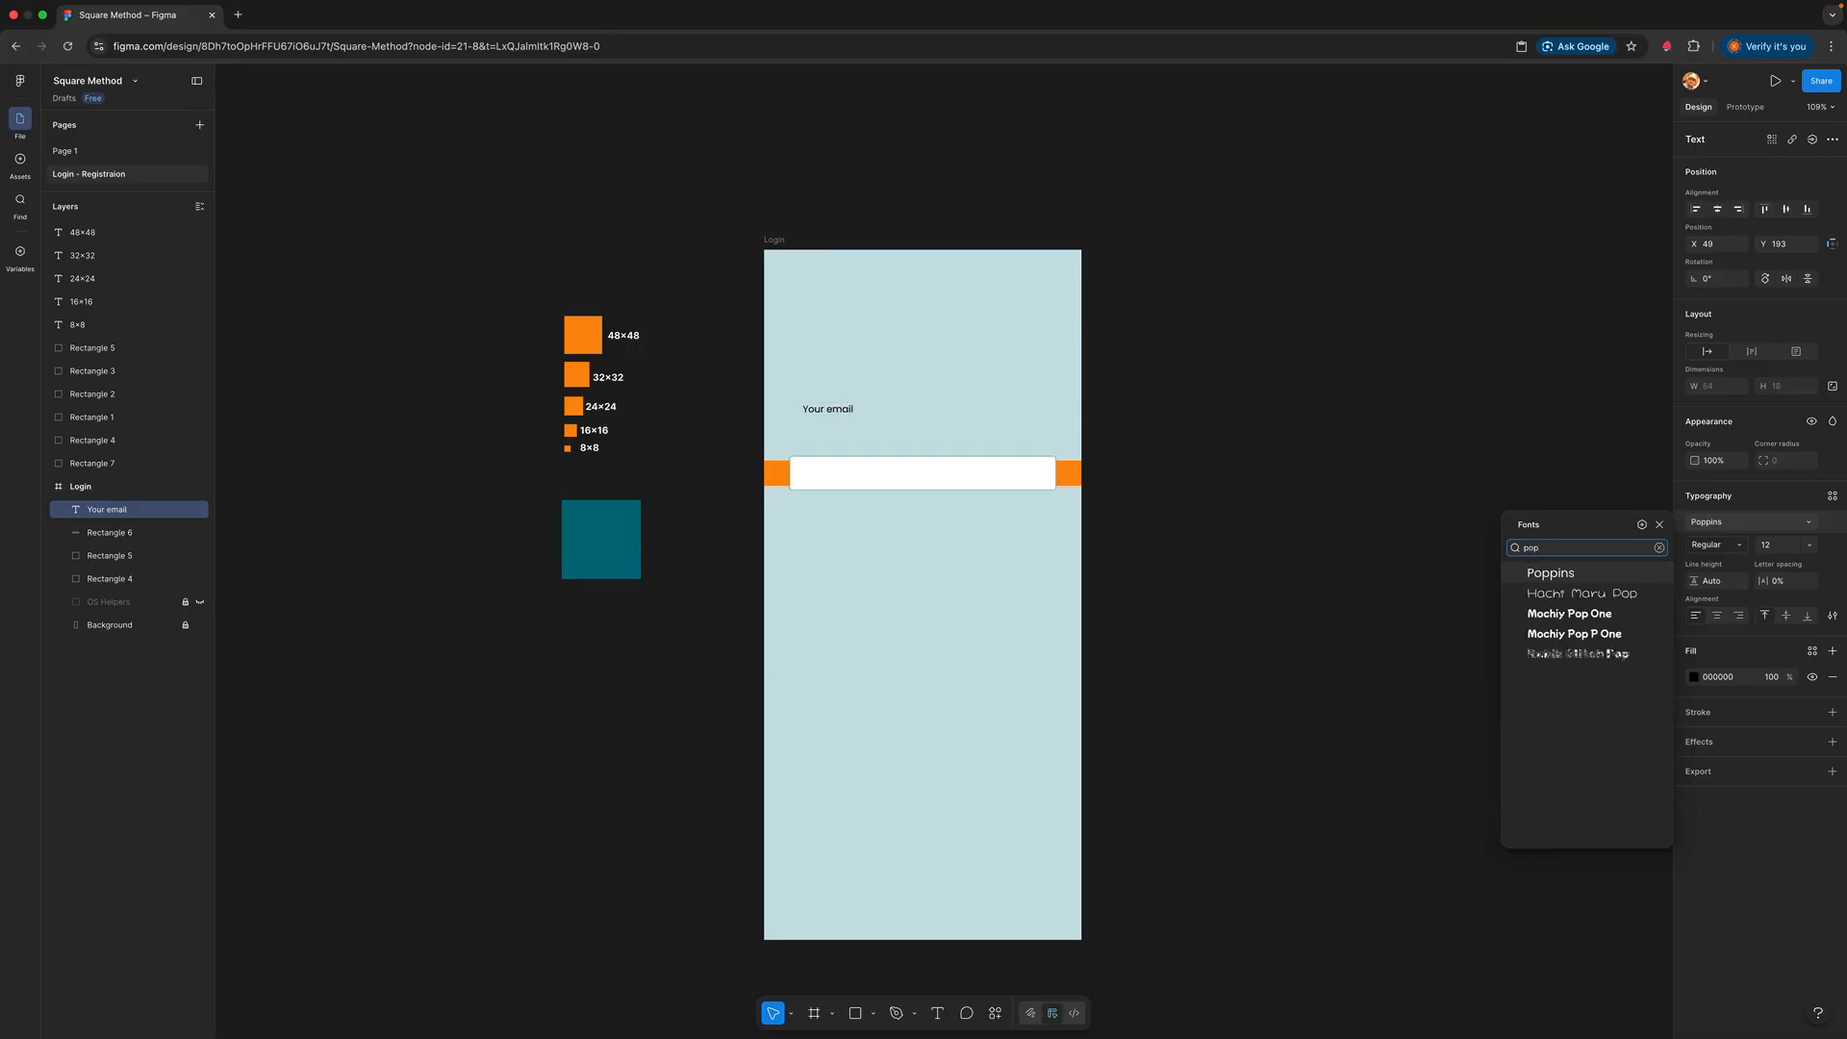
{"action": "left_click", "coordinate": [1557, 576]}
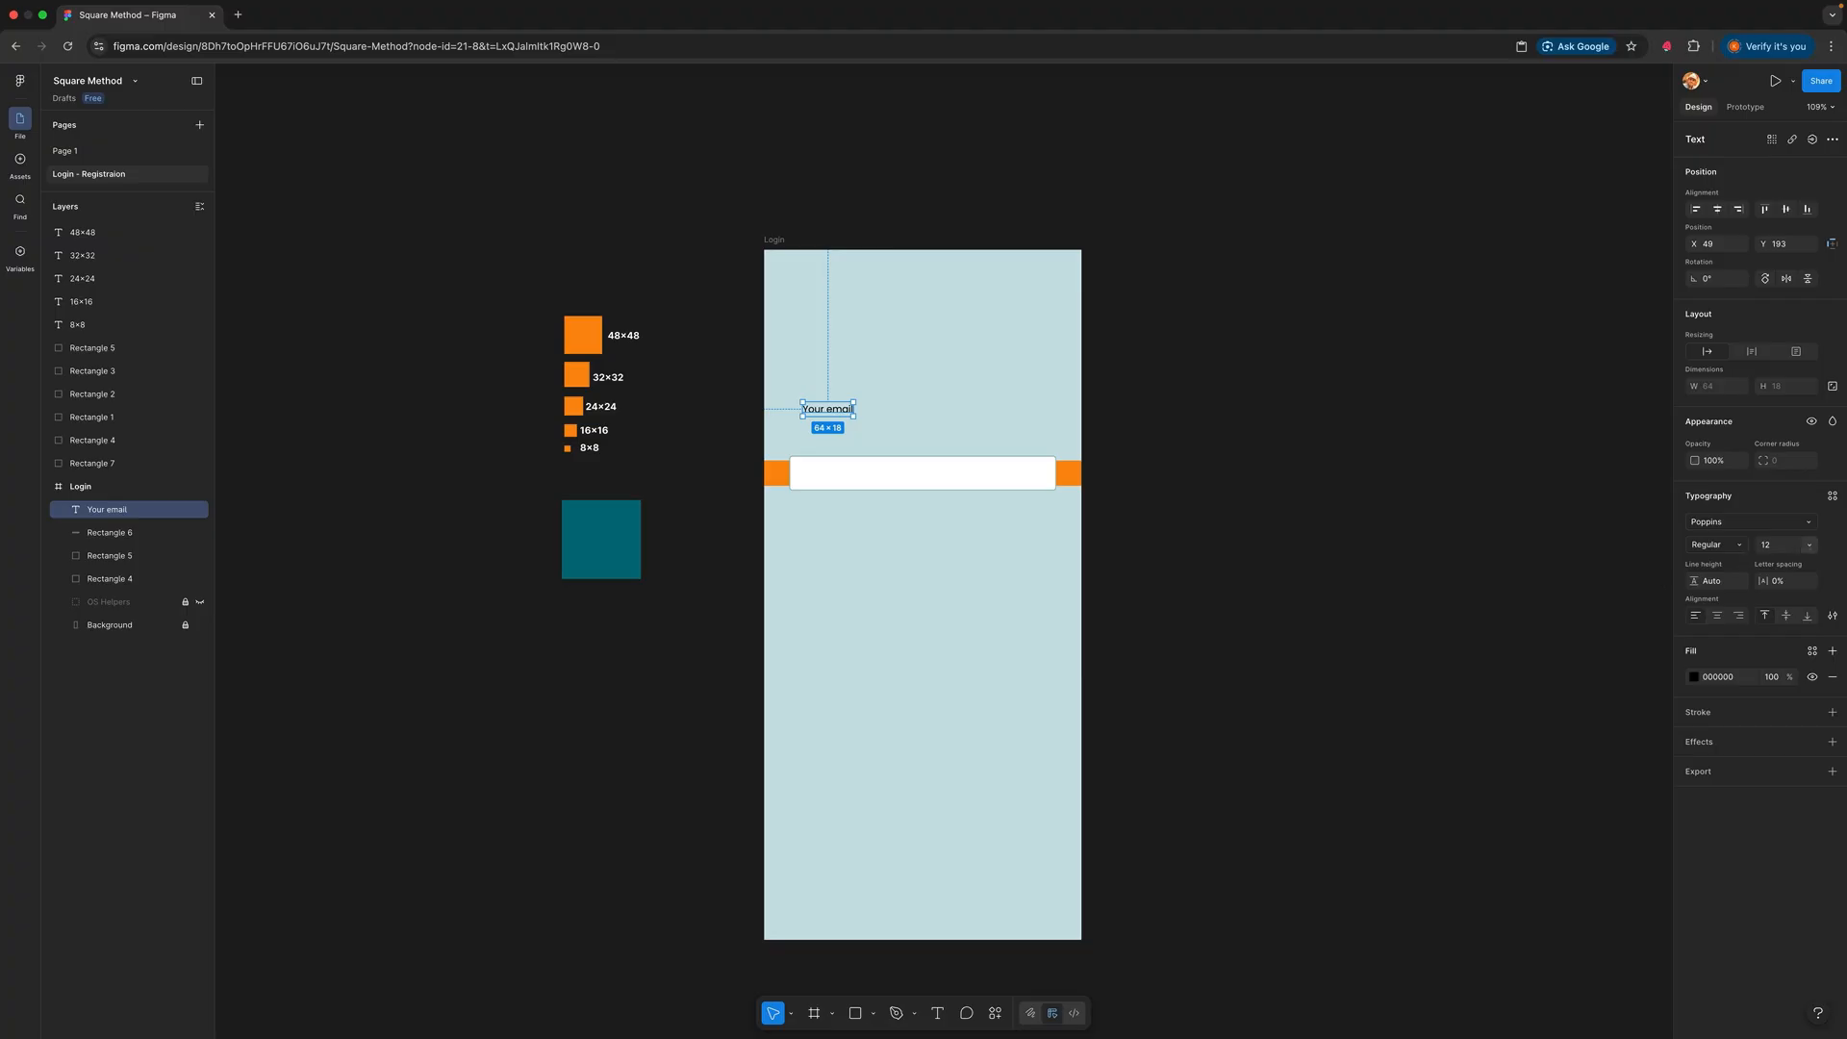
{"action": "left_click", "coordinate": [1810, 544]}
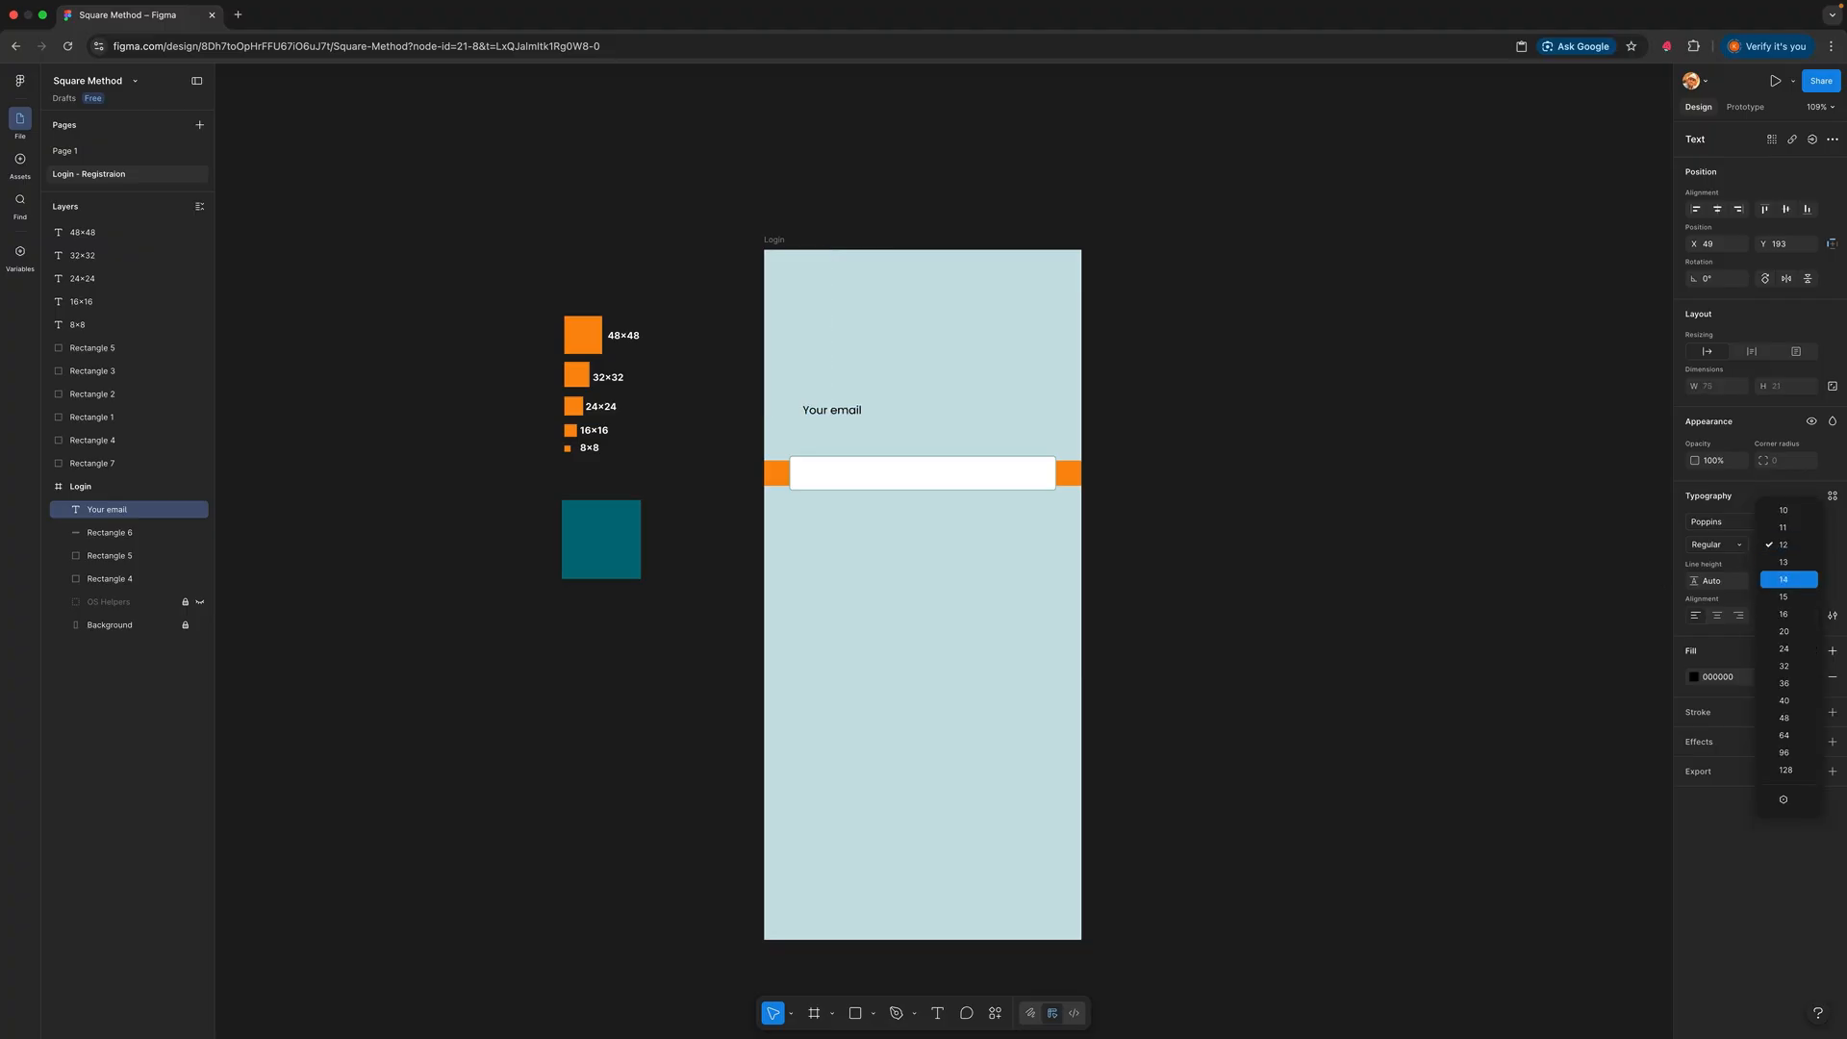
{"action": "key", "text": "Down"}
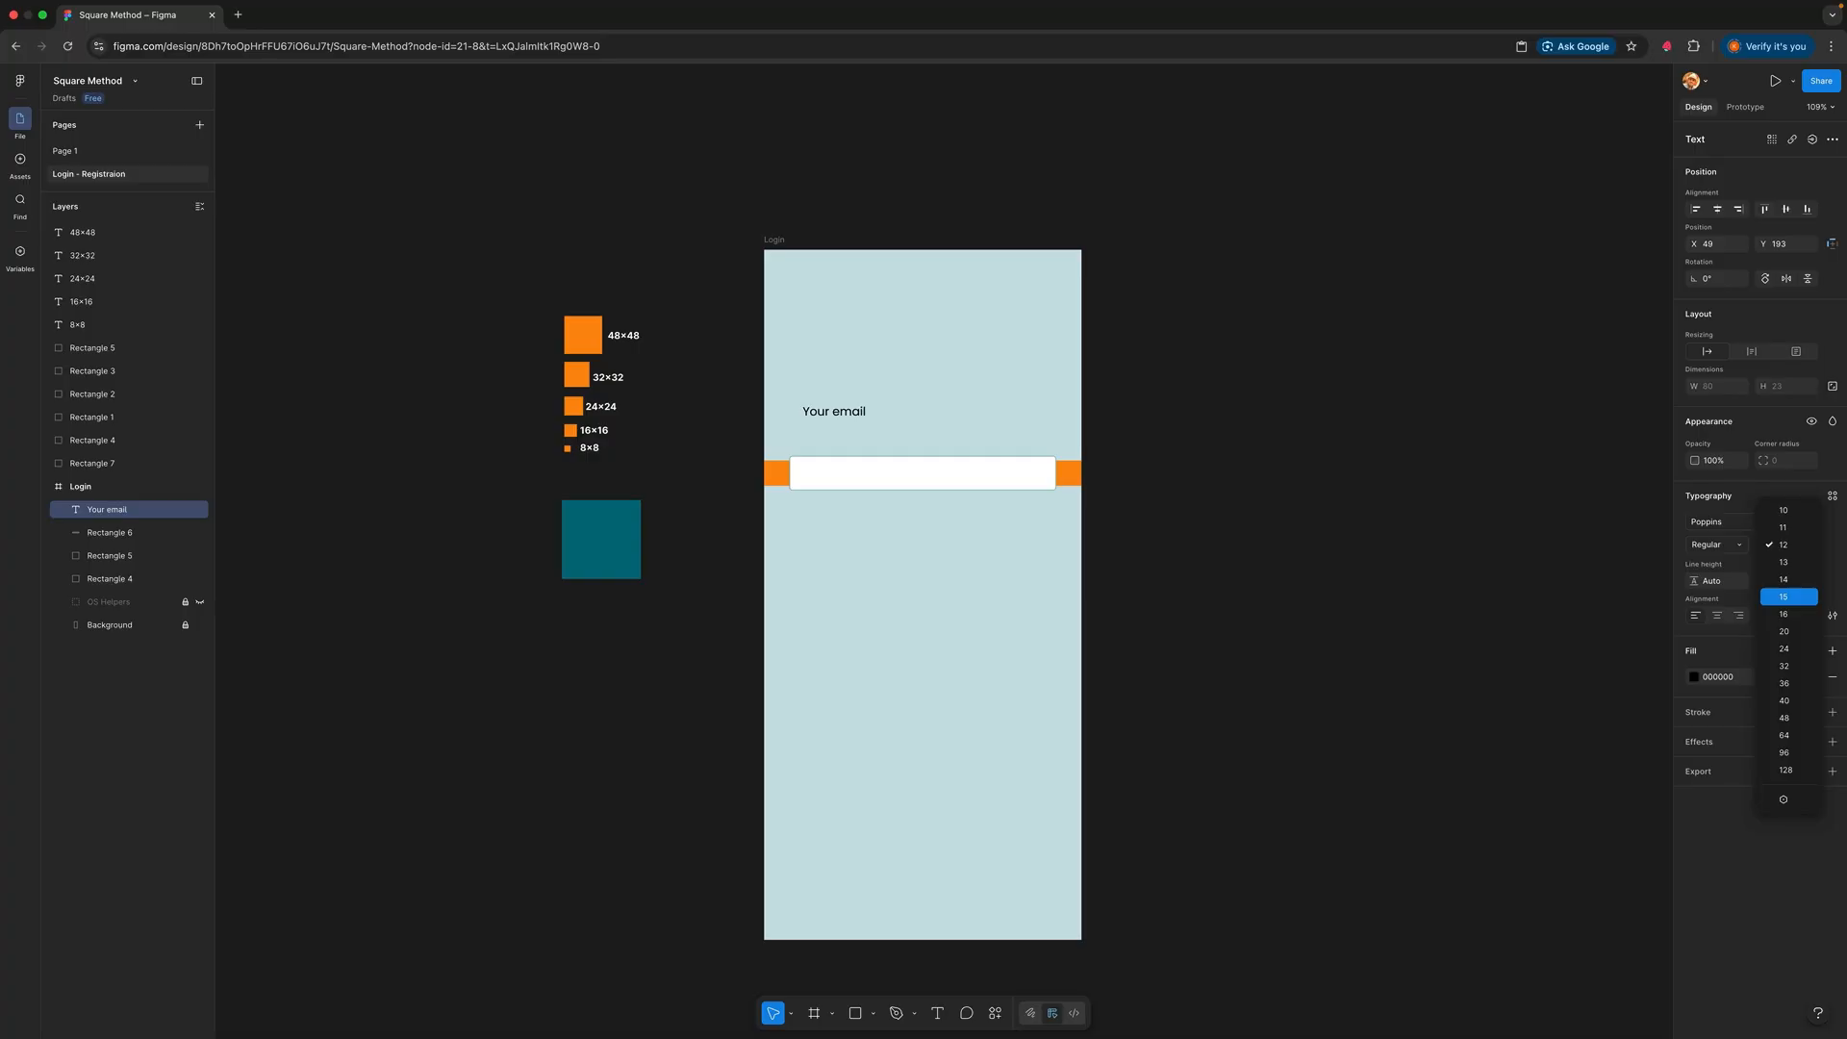
{"action": "key", "text": "Return"}
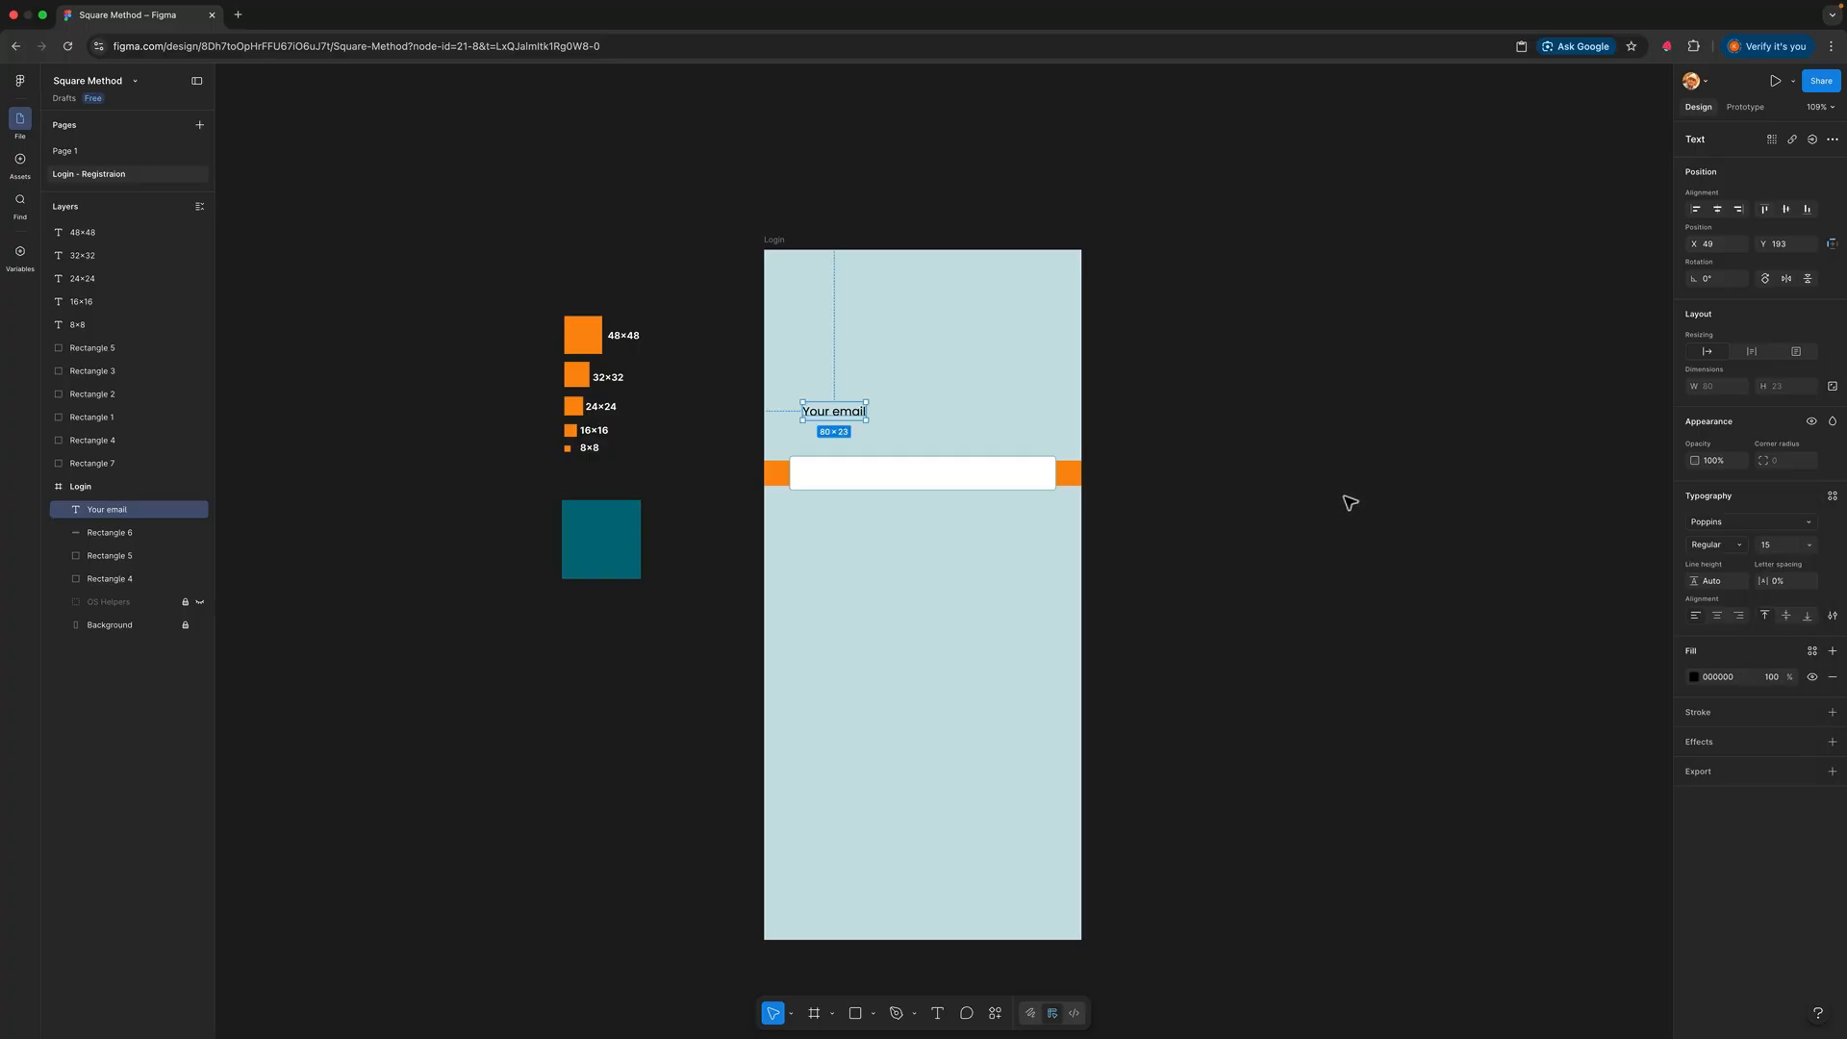
Step: Move the "Your email" label directly above the field at X 32, Y 238, and colour it muted teal 51787D
{"action": "left_click_drag", "start_coordinate": [862, 420], "coordinate": [846, 451]}
{"action": "key", "text": "super+z"}
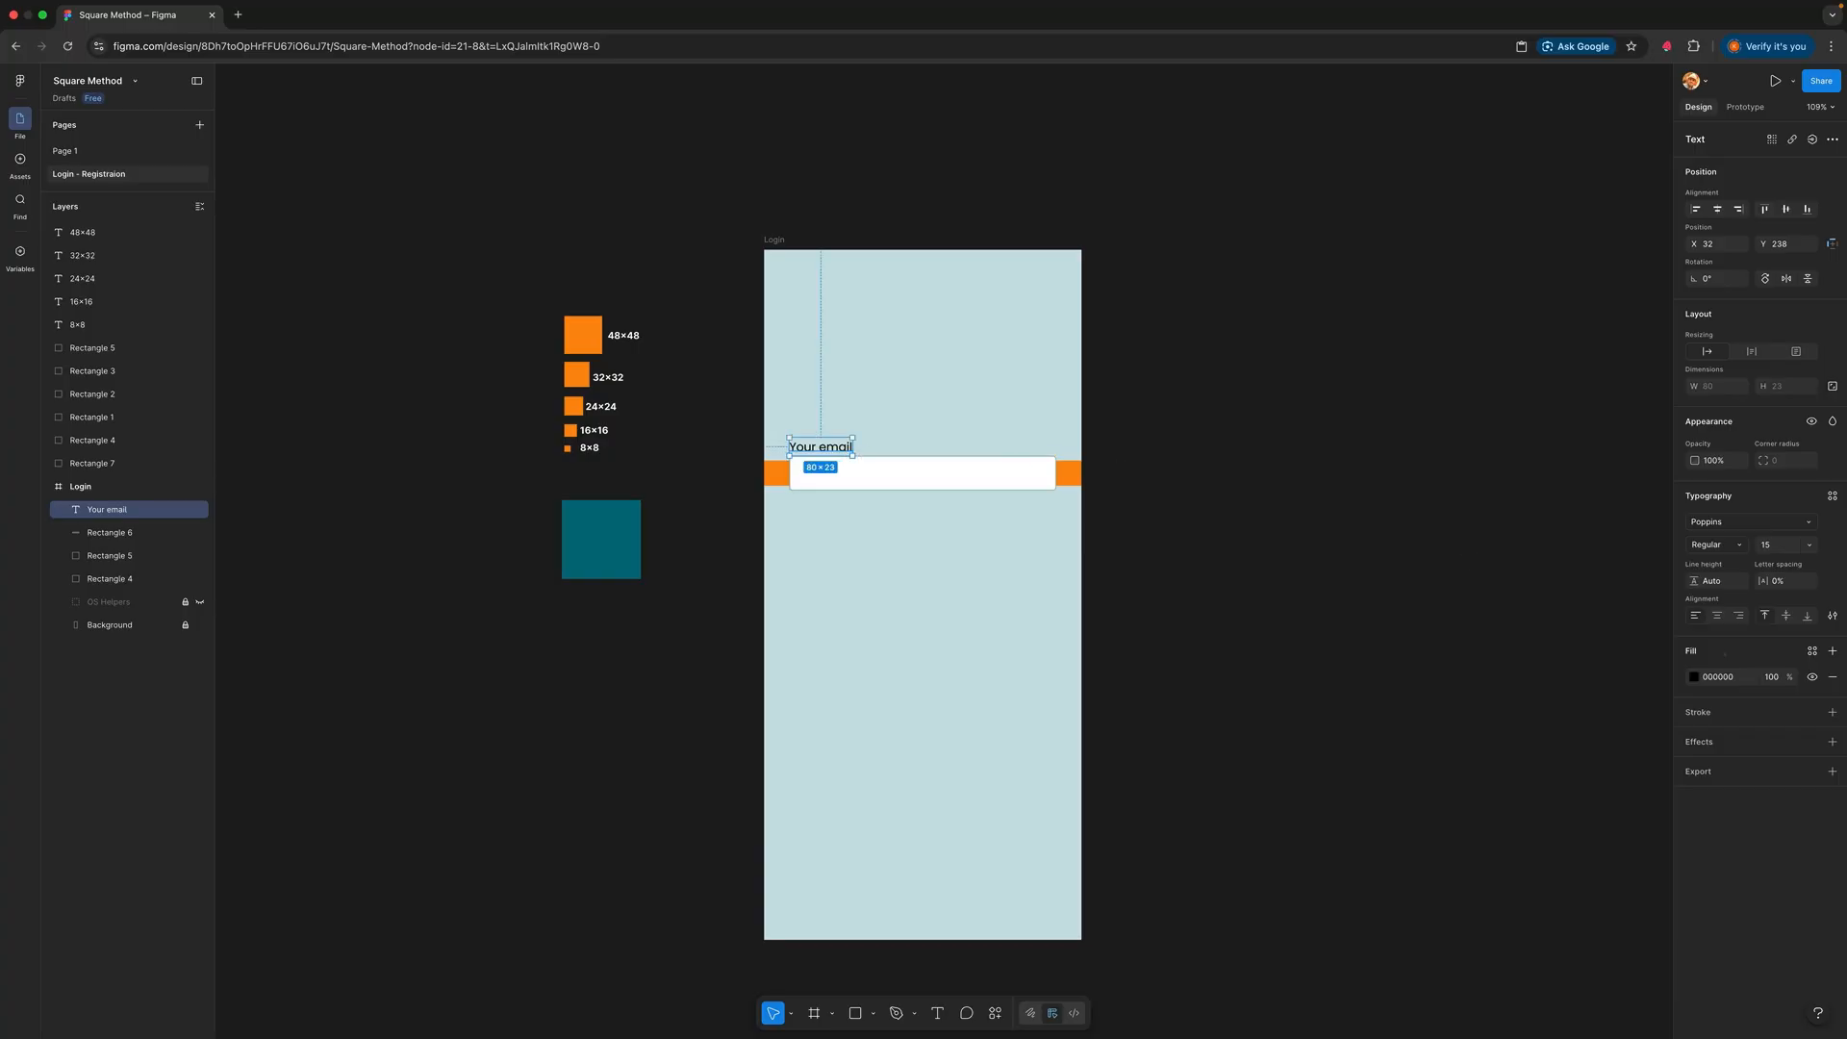
{"action": "left_click", "coordinate": [1694, 677]}
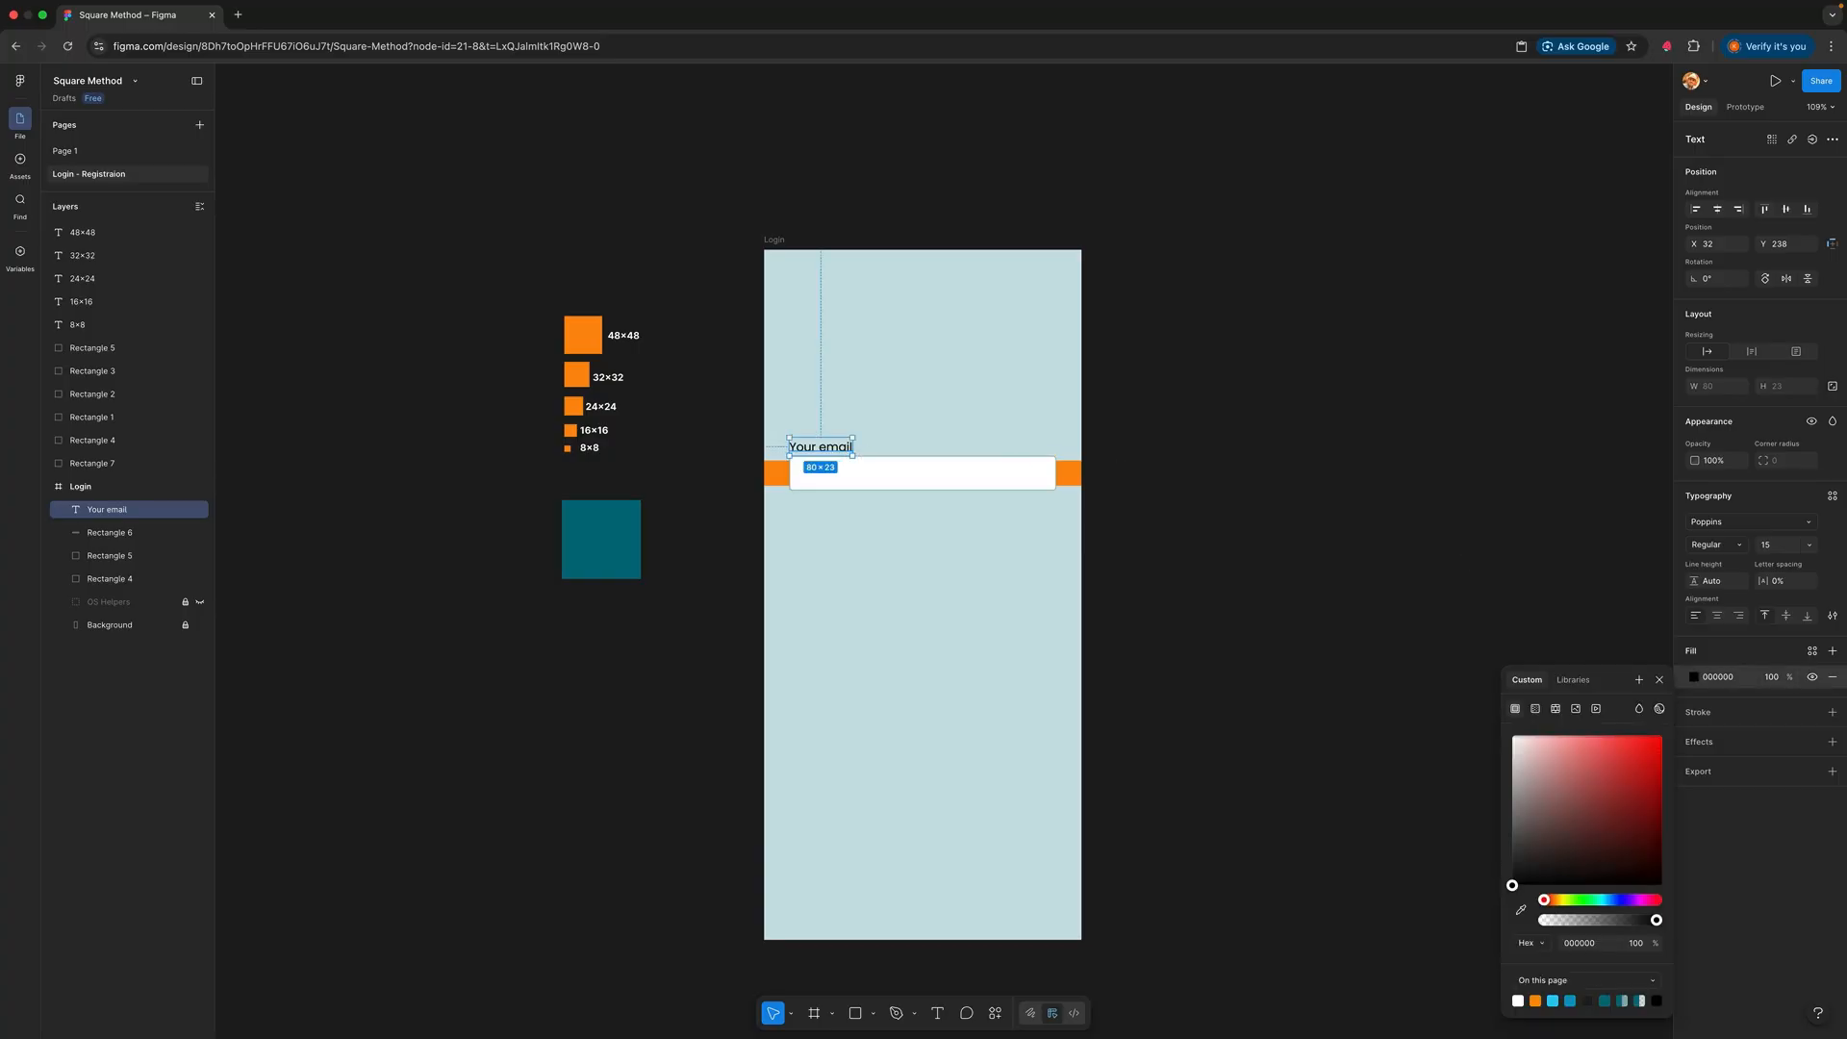
{"action": "left_click", "coordinate": [1605, 1001]}
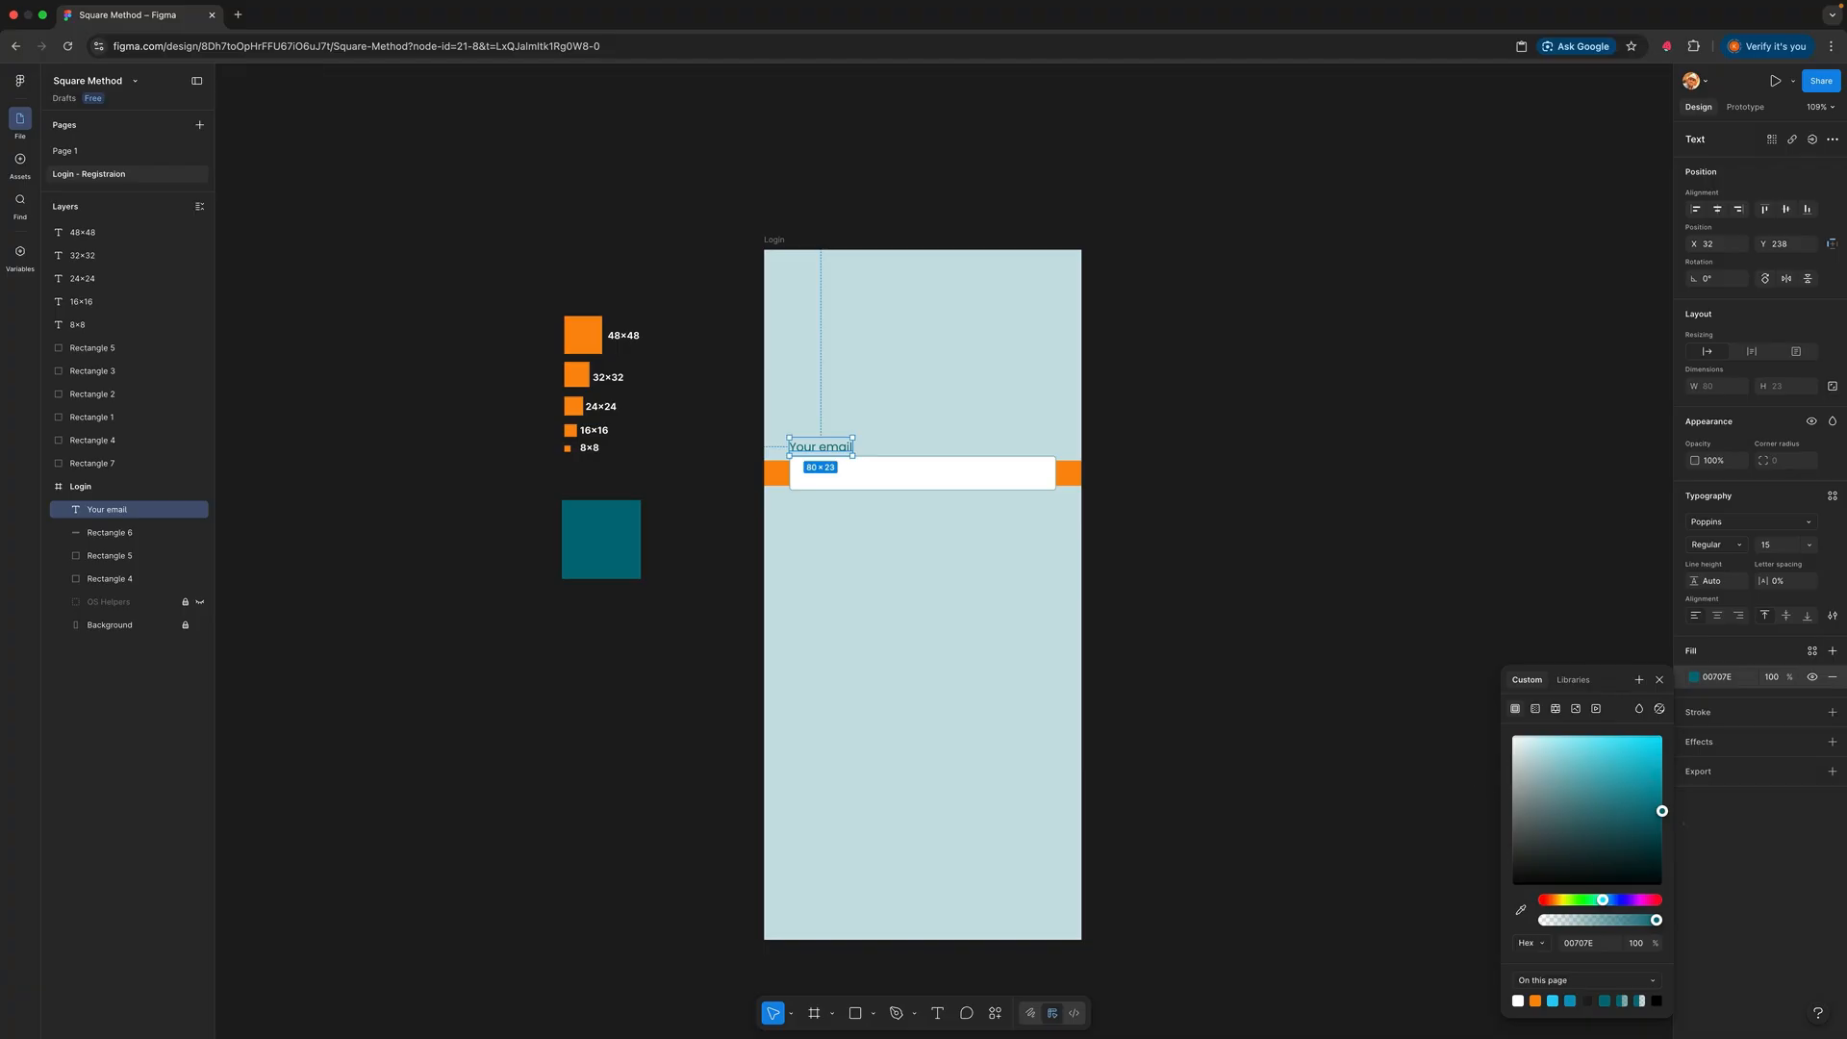
{"action": "left_click_drag", "start_coordinate": [1662, 811], "coordinate": [1565, 811]}
{"action": "left_click", "coordinate": [1314, 647]}
Step: Change the "Your email" label's font weight to Medium
{"action": "left_click", "coordinate": [851, 450]}
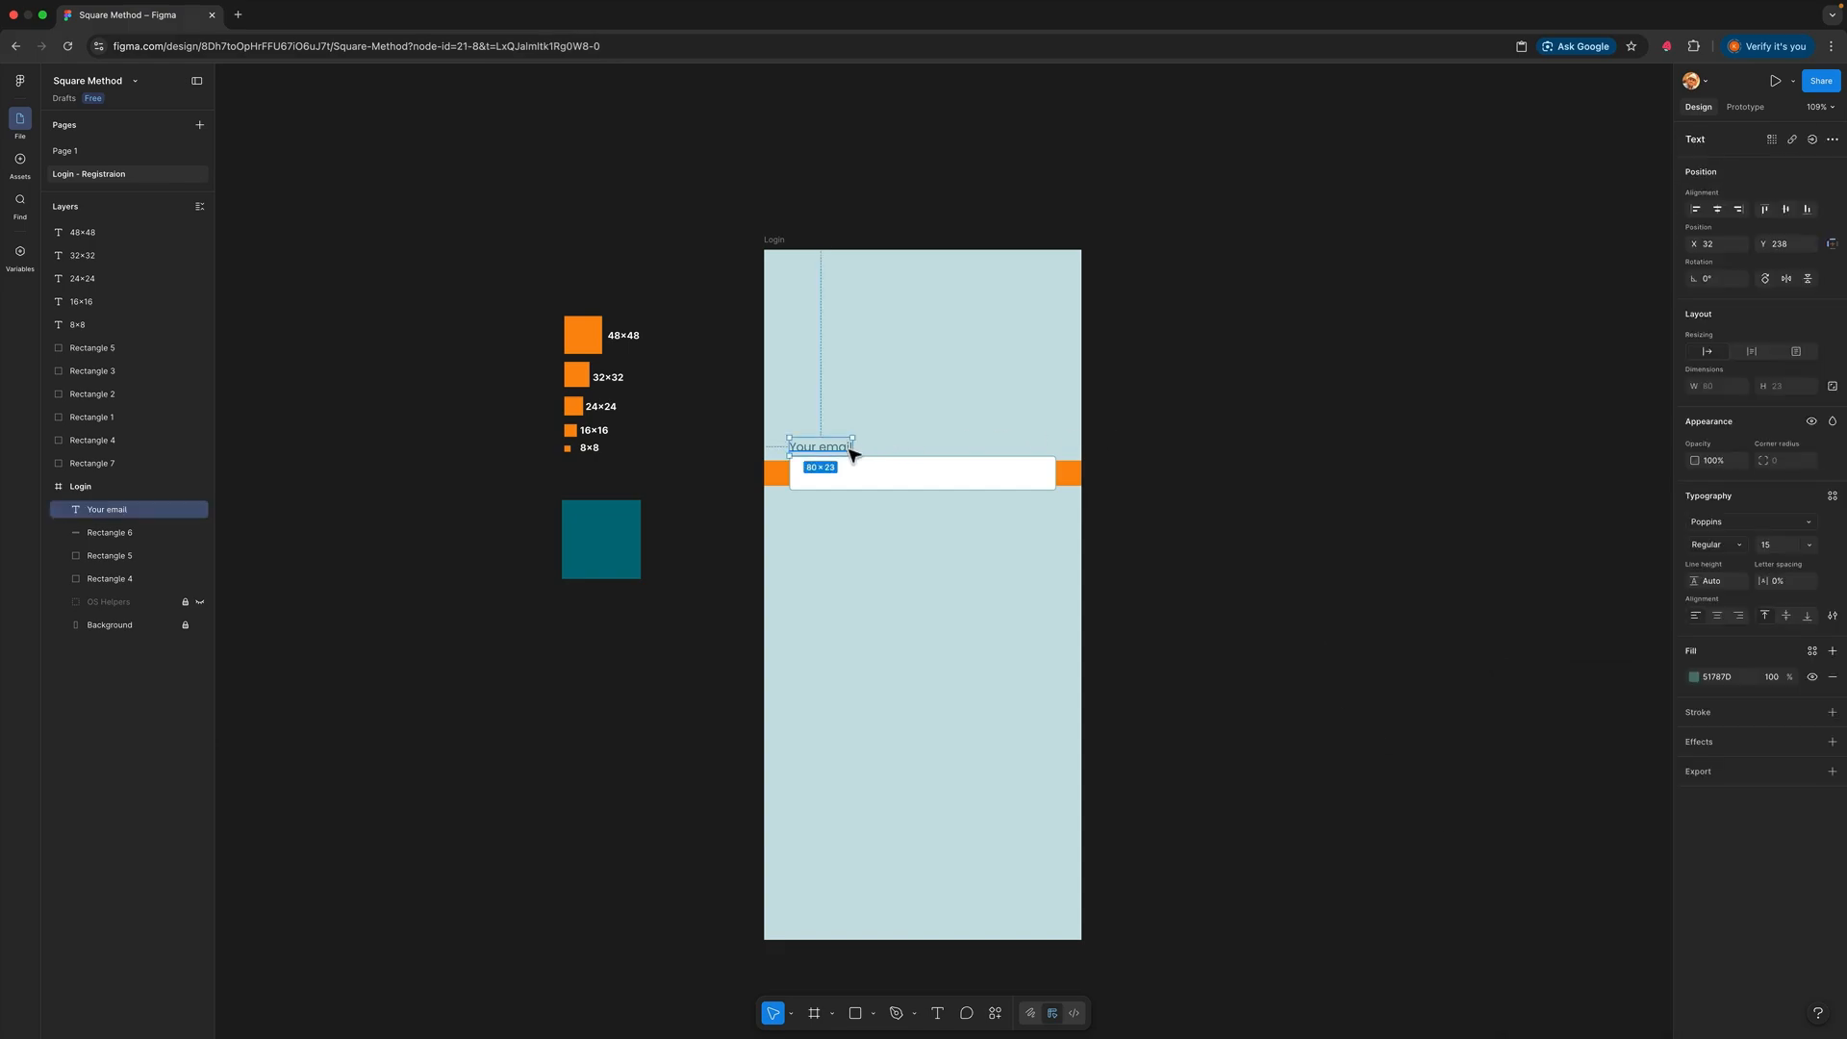
{"action": "scroll", "coordinate": [859, 410], "scroll_direction": "up", "scroll_amount": 1}
{"action": "scroll", "coordinate": [861, 411], "scroll_direction": "up", "scroll_amount": 10}
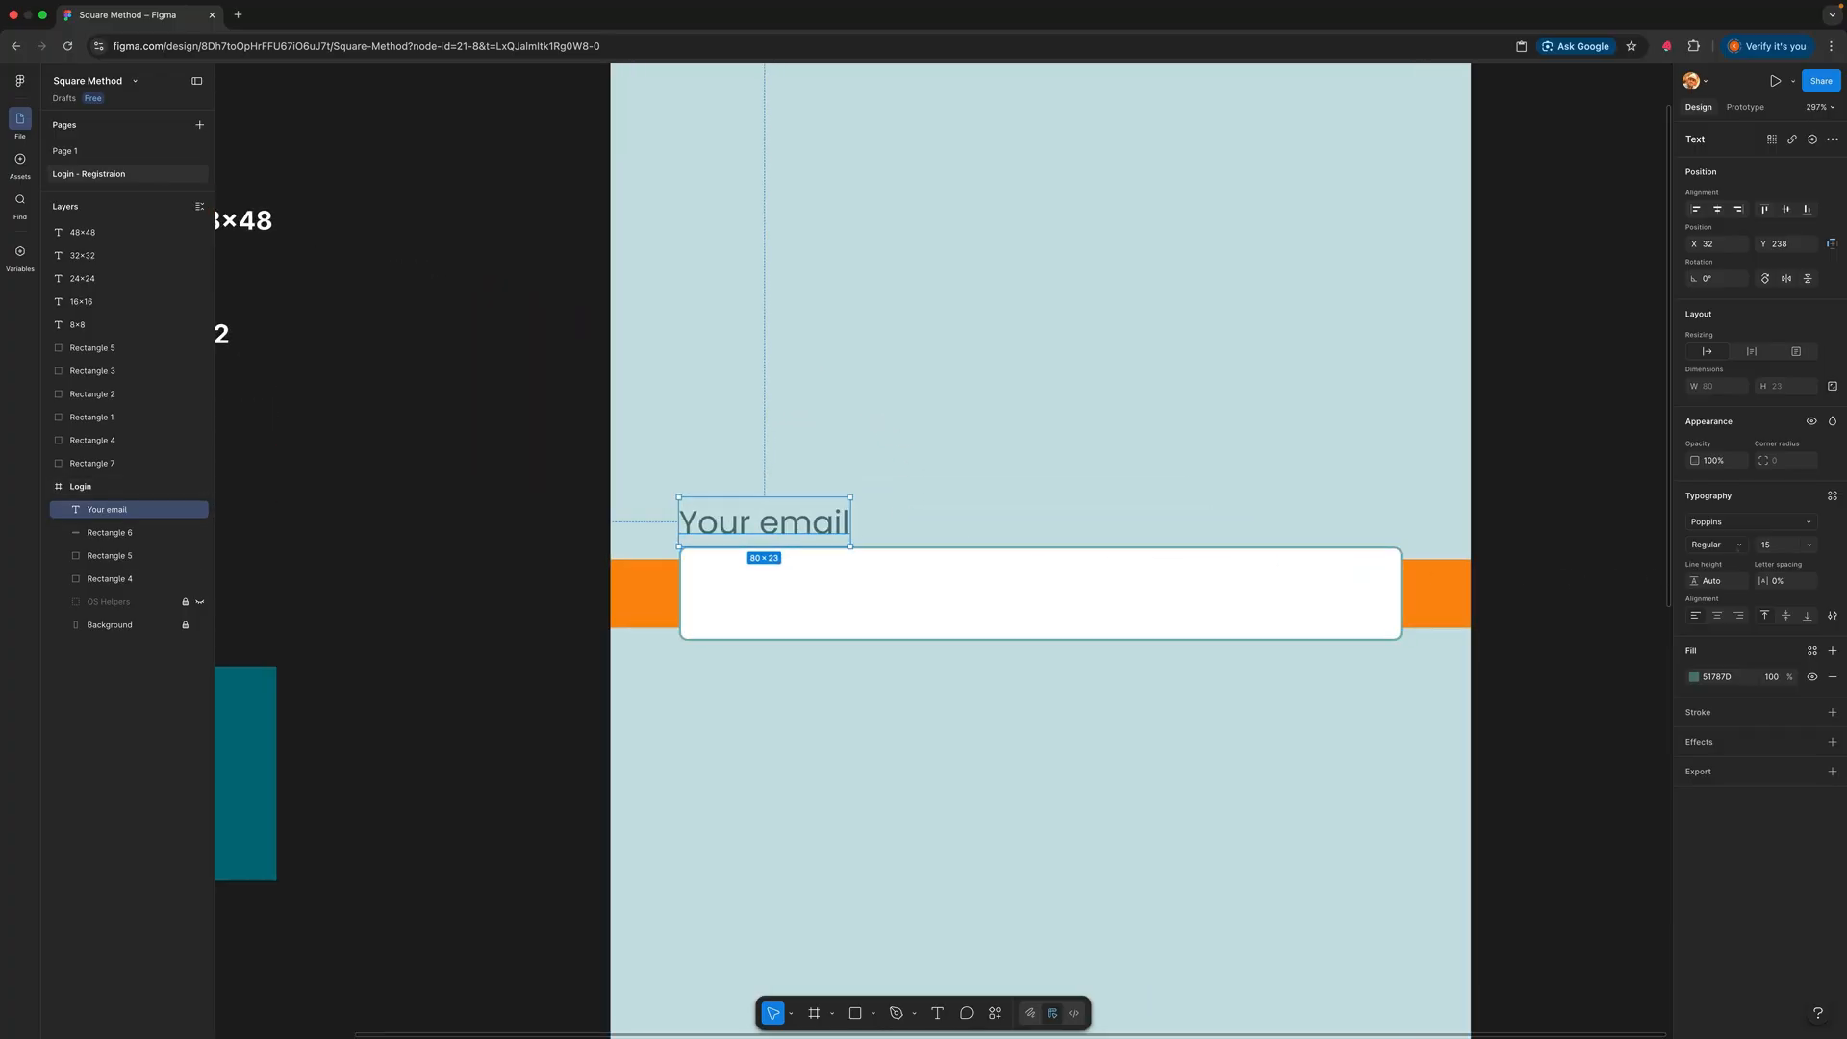
{"action": "left_click", "coordinate": [1716, 545]}
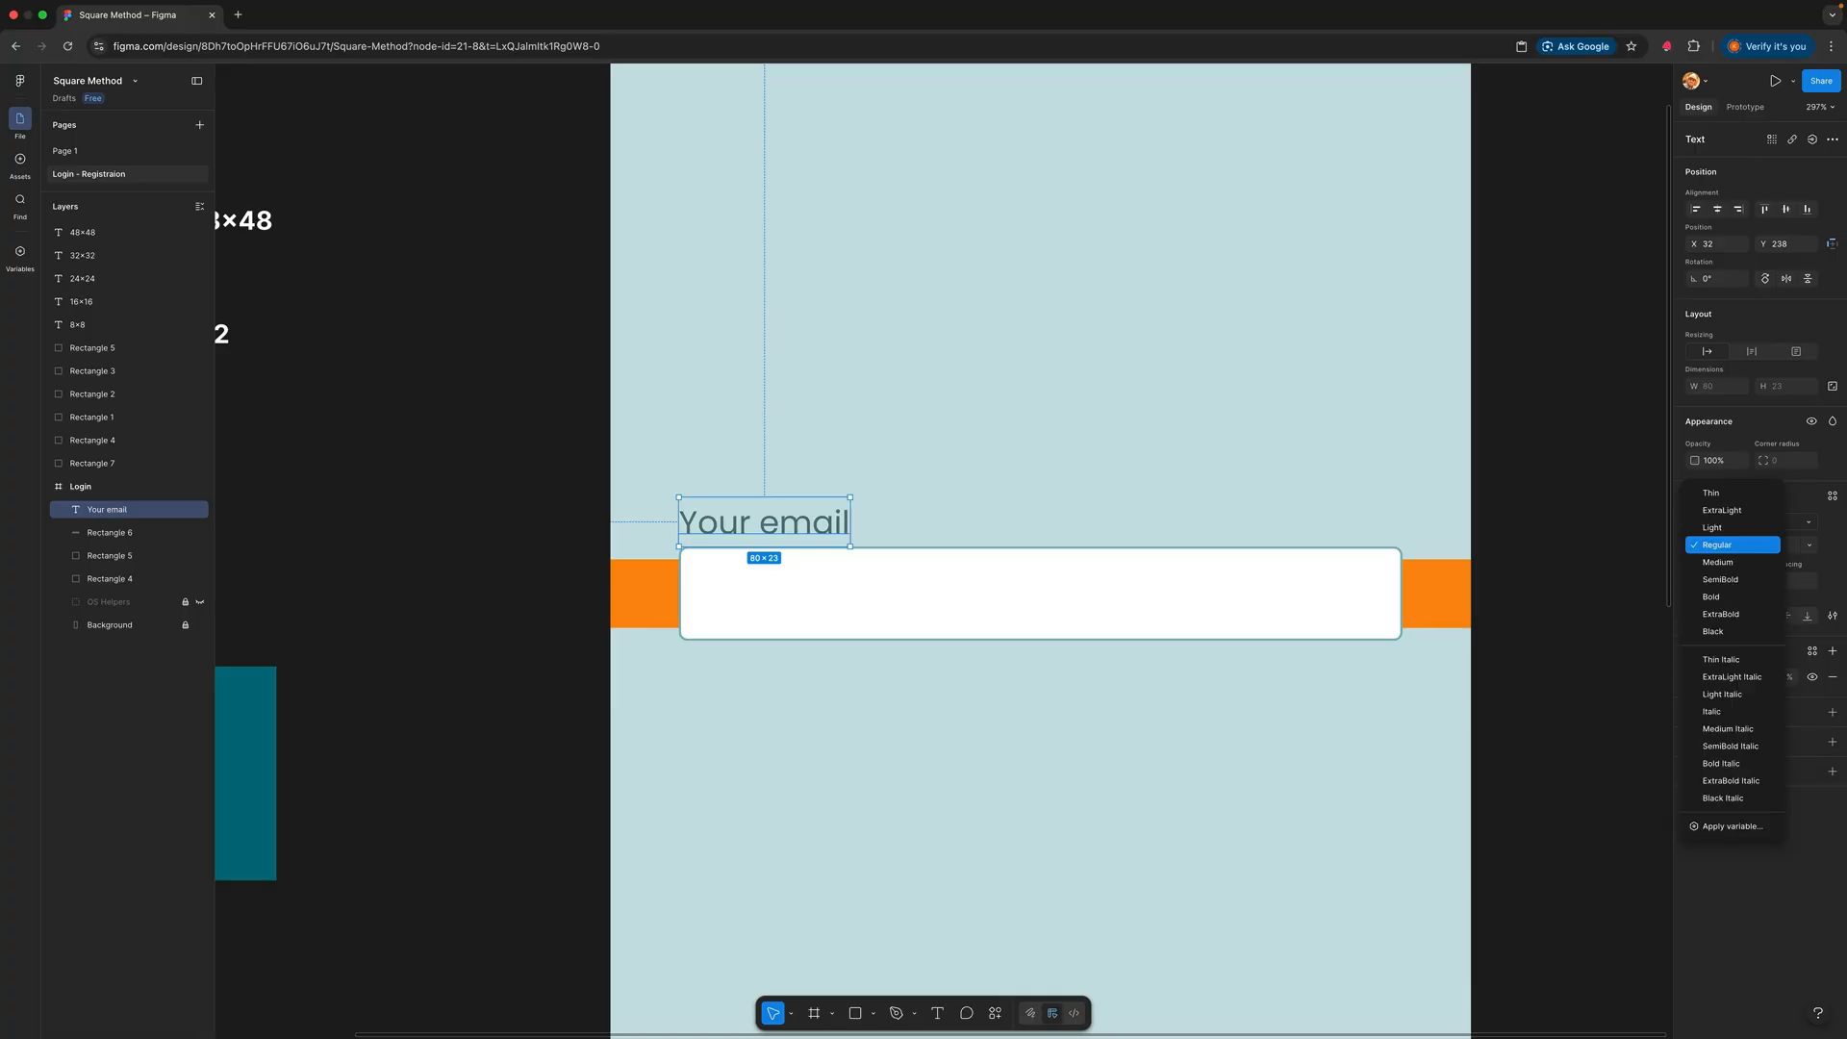
{"action": "left_click", "coordinate": [1718, 566]}
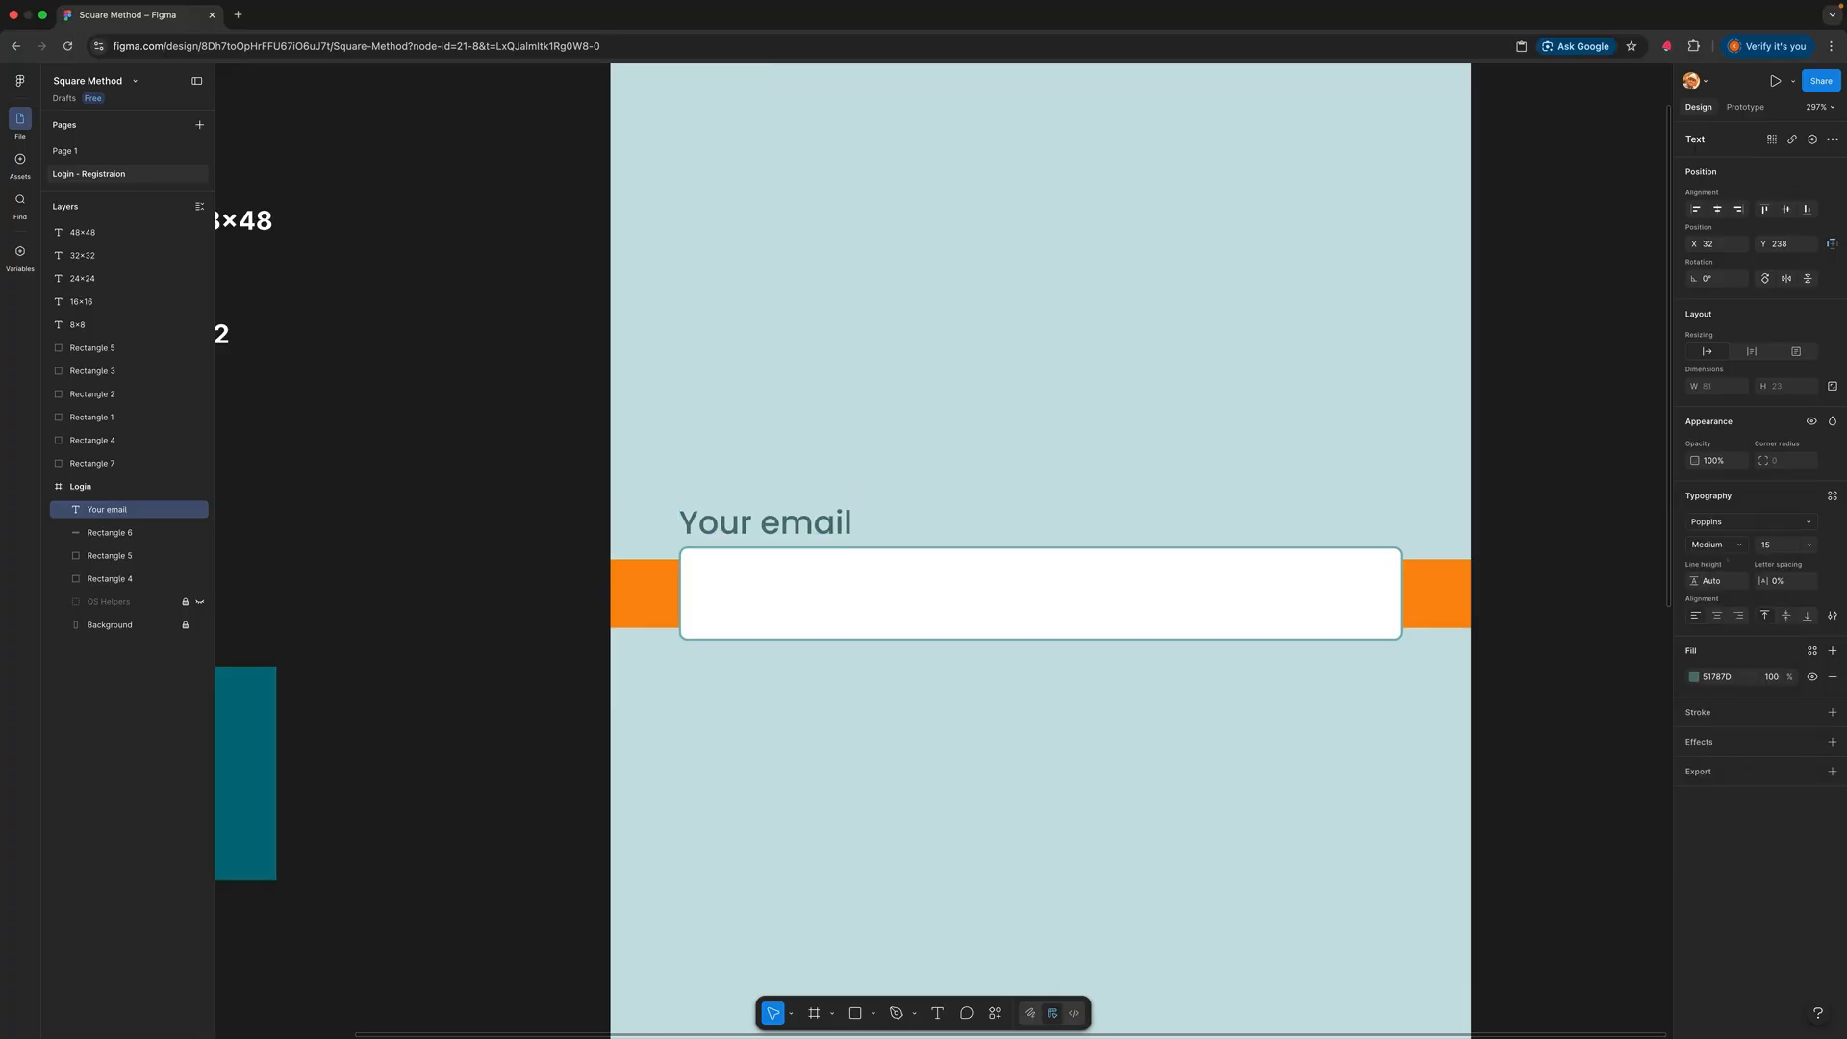
{"action": "left_click", "coordinate": [923, 494]}
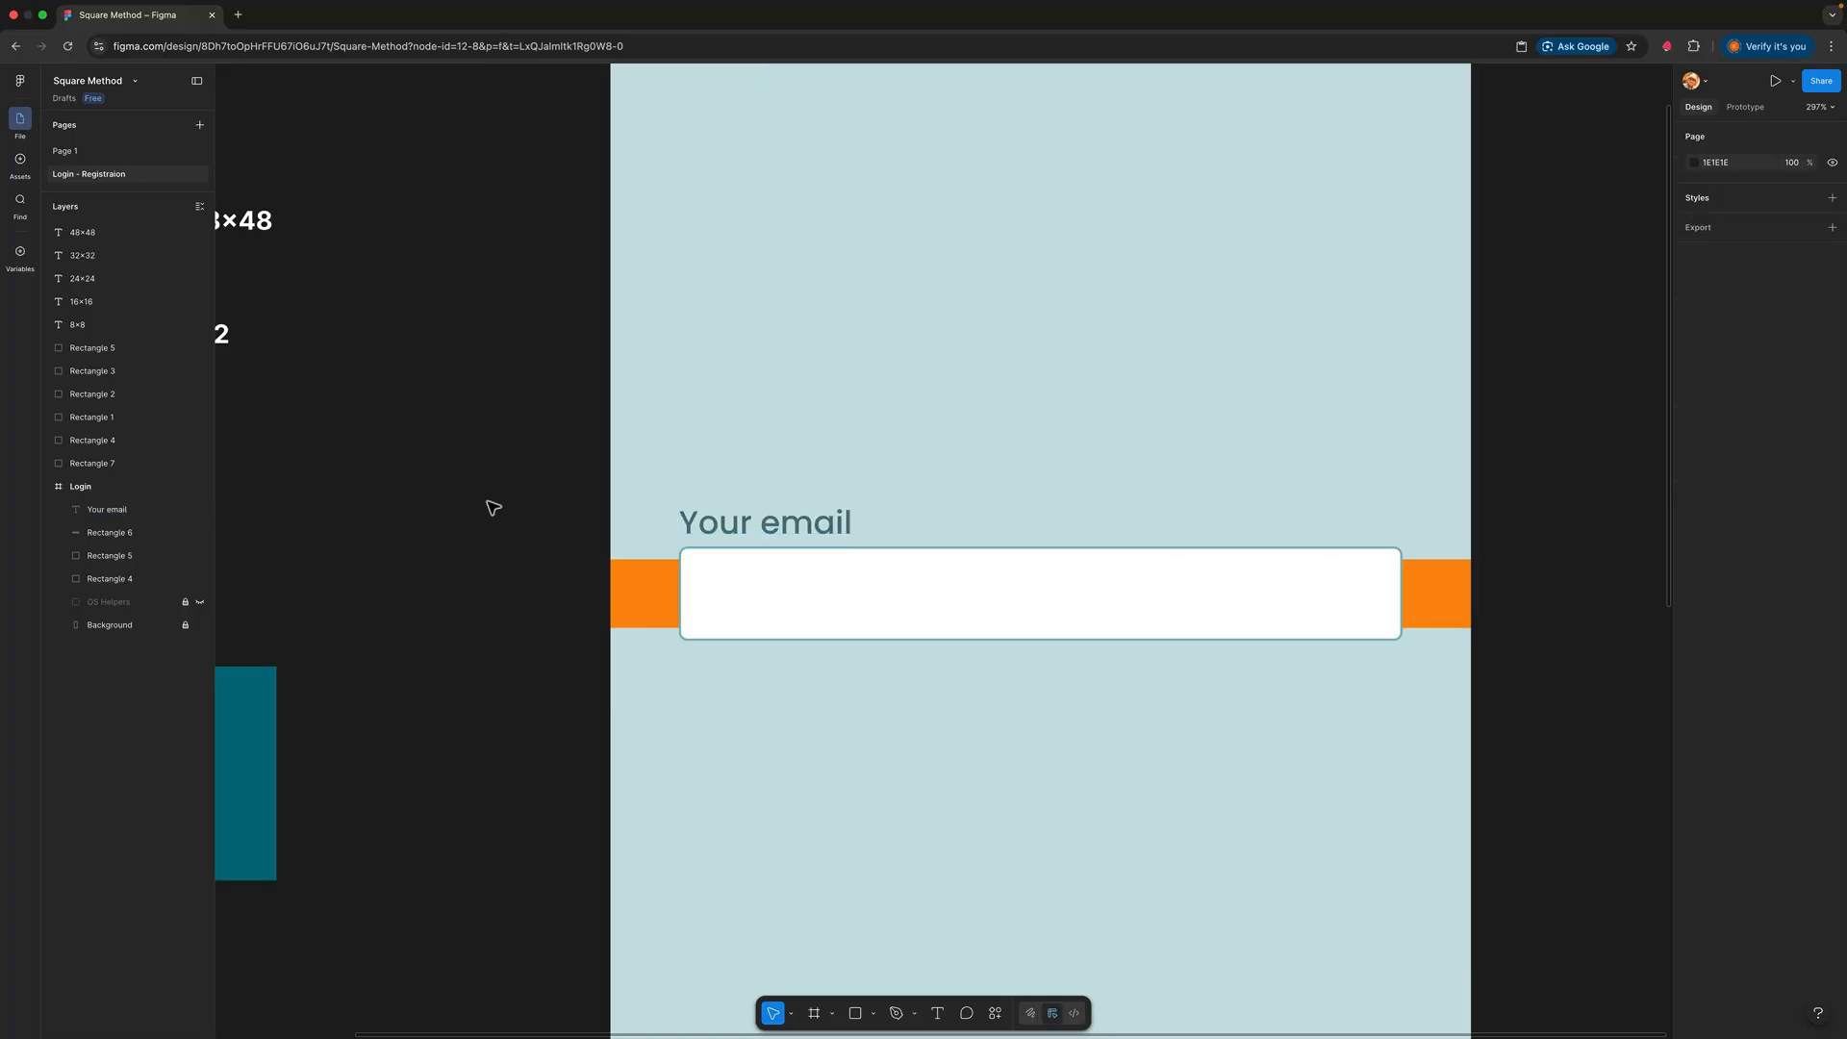
Step: Copy the 8×8 orange square into the Login frame and rest it on the input field's upper edge beneath the label
{"action": "left_click_drag", "start_coordinate": [479, 507], "coordinate": [862, 520]}
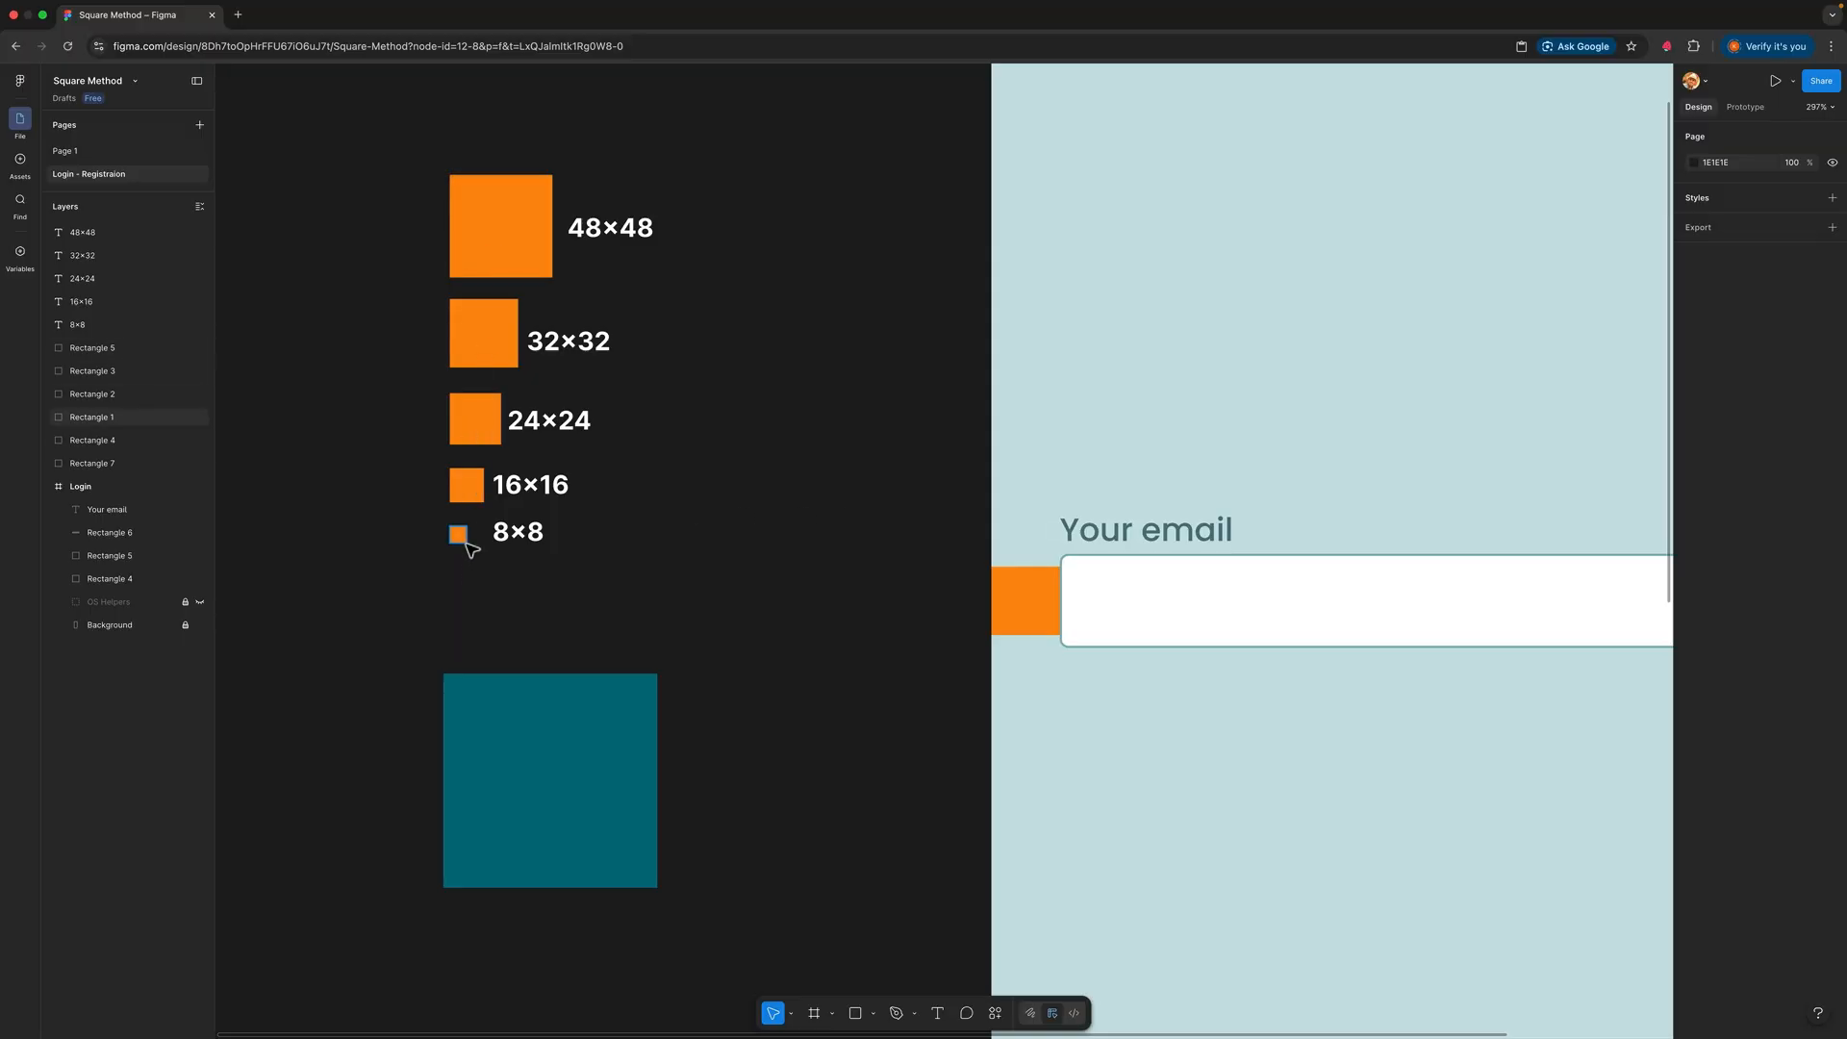
{"action": "left_click", "coordinate": [461, 536]}
{"action": "left_click", "coordinate": [702, 568]}
{"action": "scroll", "coordinate": [673, 573], "scroll_direction": "right", "scroll_amount": 8}
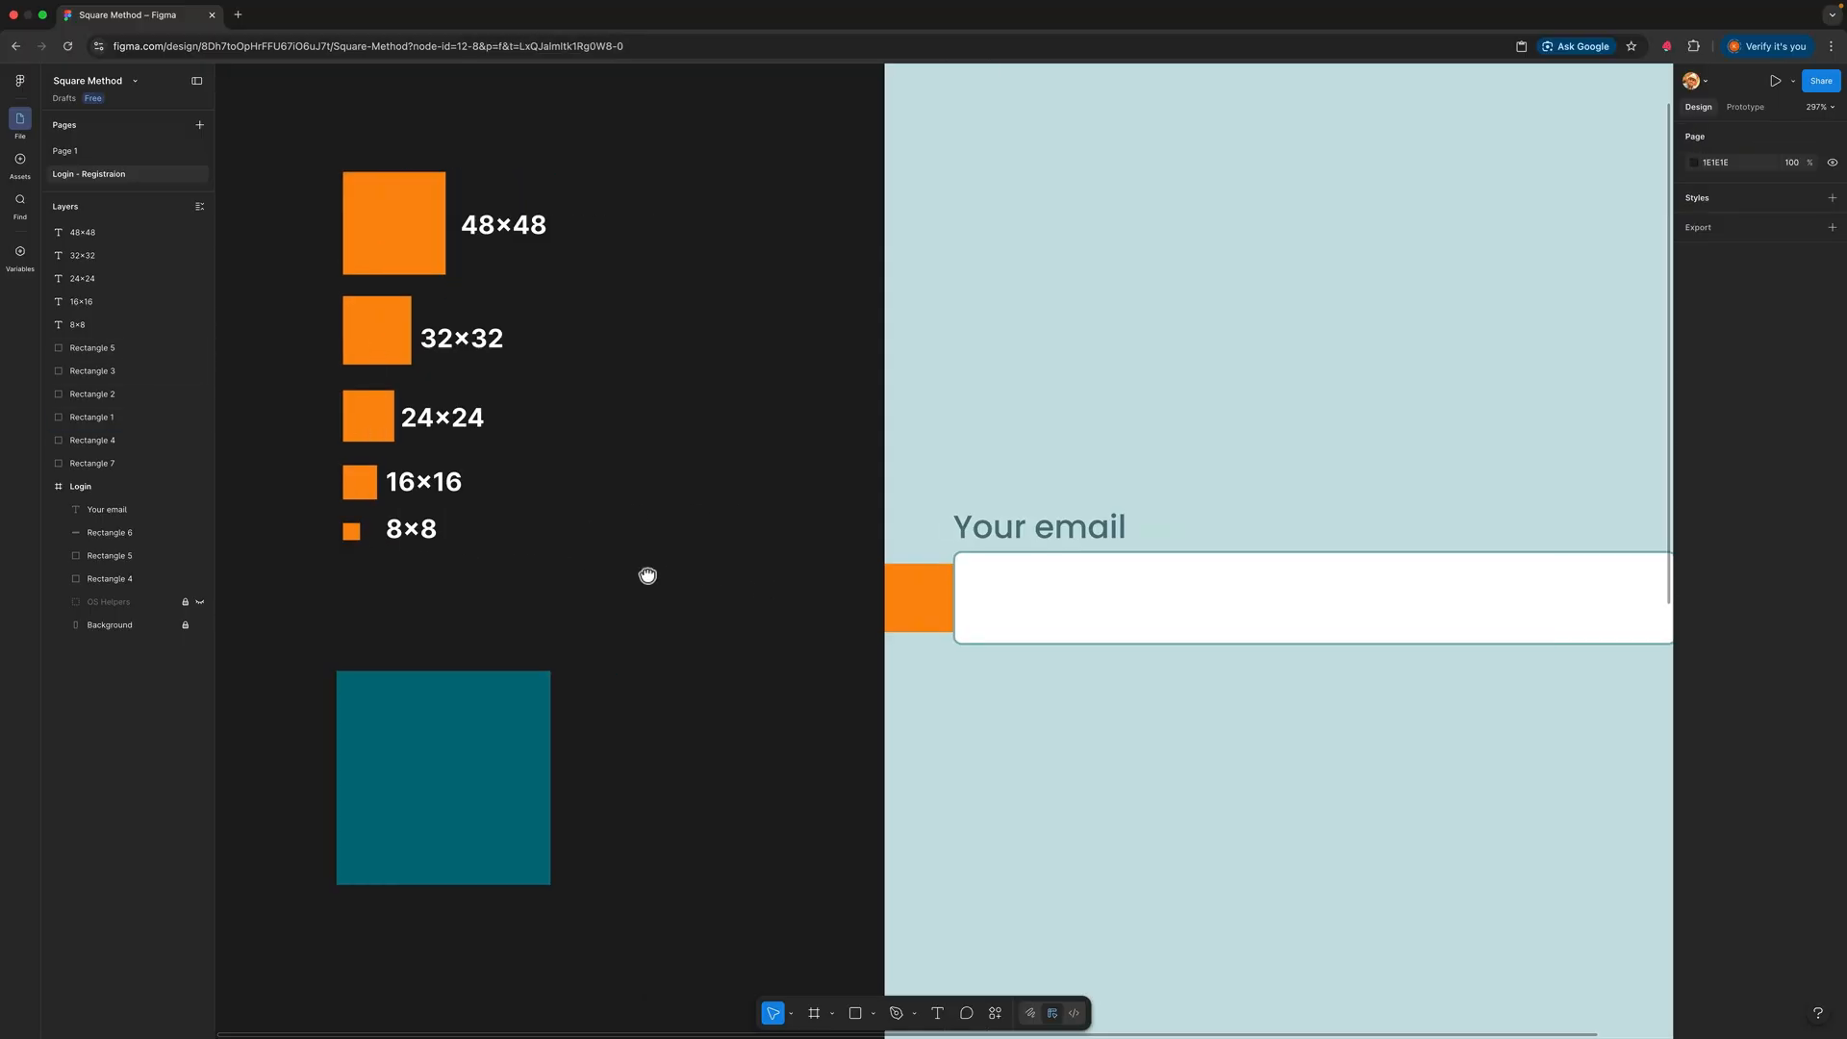
{"action": "left_click", "coordinate": [885, 567]}
{"action": "key", "text": "ctrl+v"}
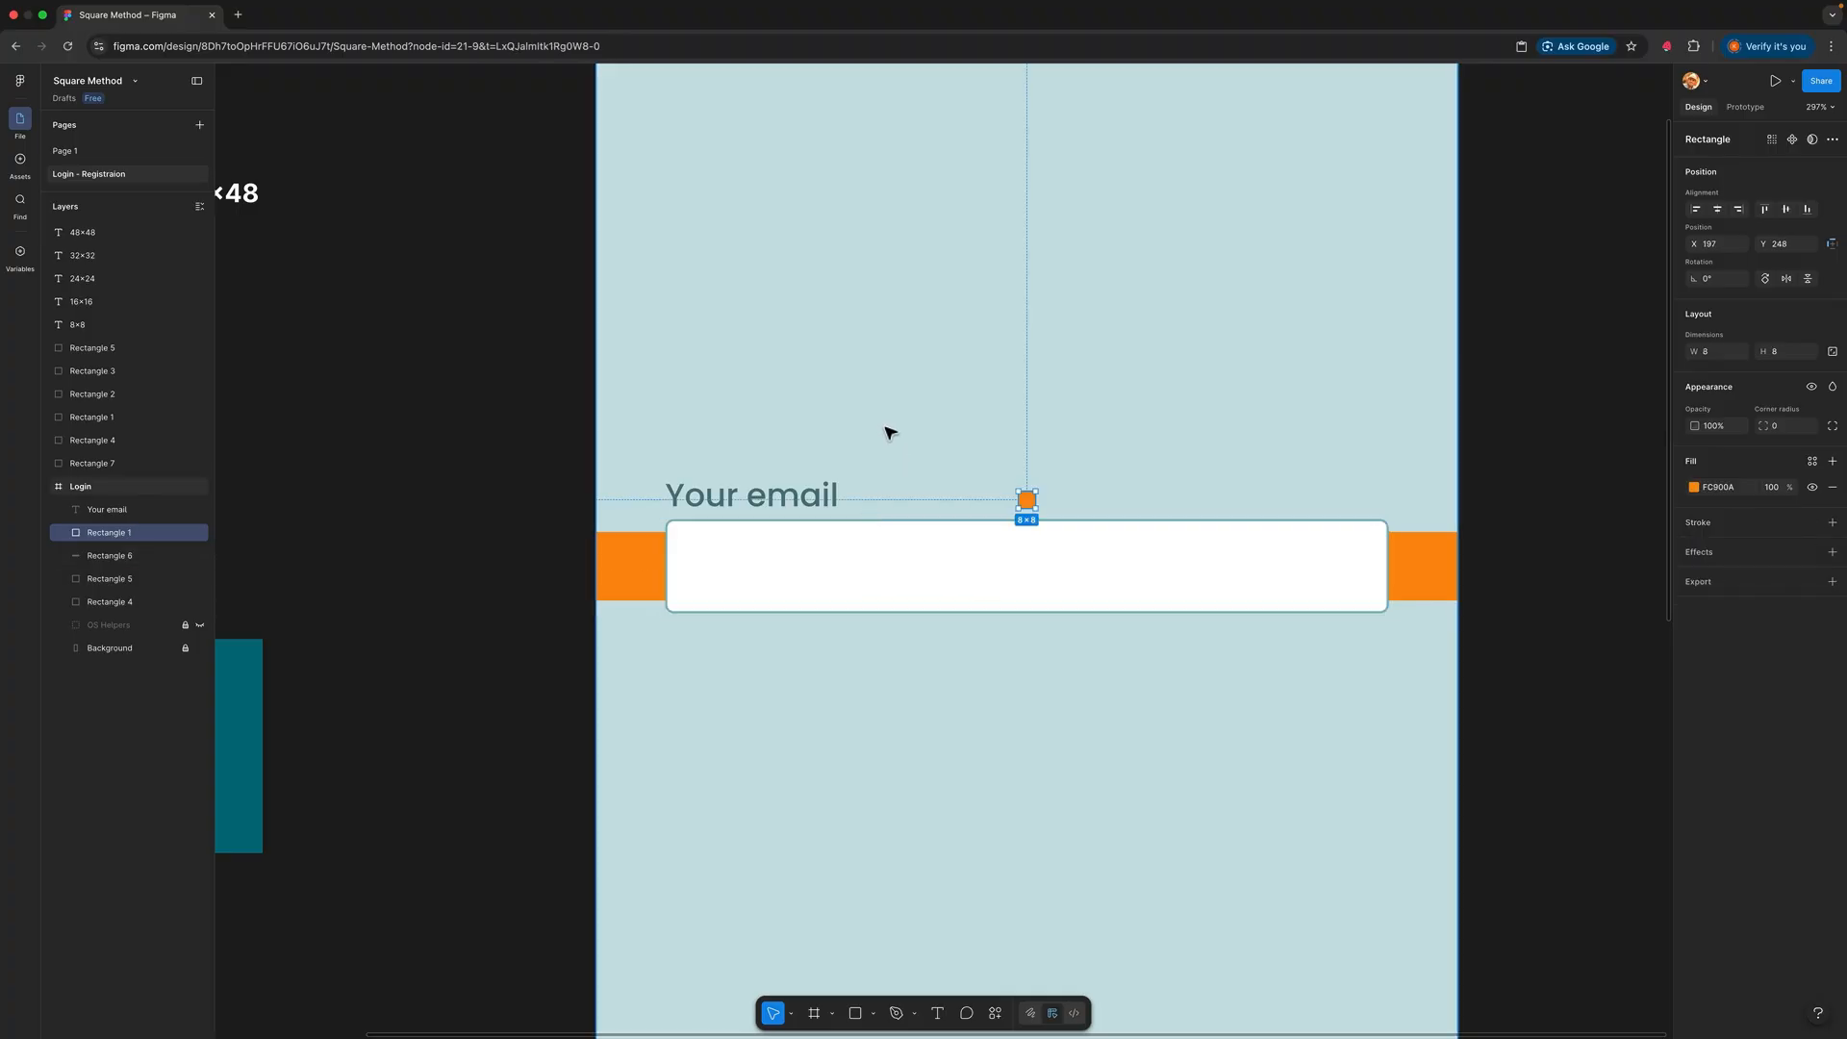
{"action": "scroll", "coordinate": [886, 429], "scroll_direction": "up", "scroll_amount": 3}
{"action": "left_click", "coordinate": [926, 442]}
{"action": "left_click_drag", "start_coordinate": [1095, 540], "coordinate": [730, 555]}
{"action": "left_click", "coordinate": [670, 474]}
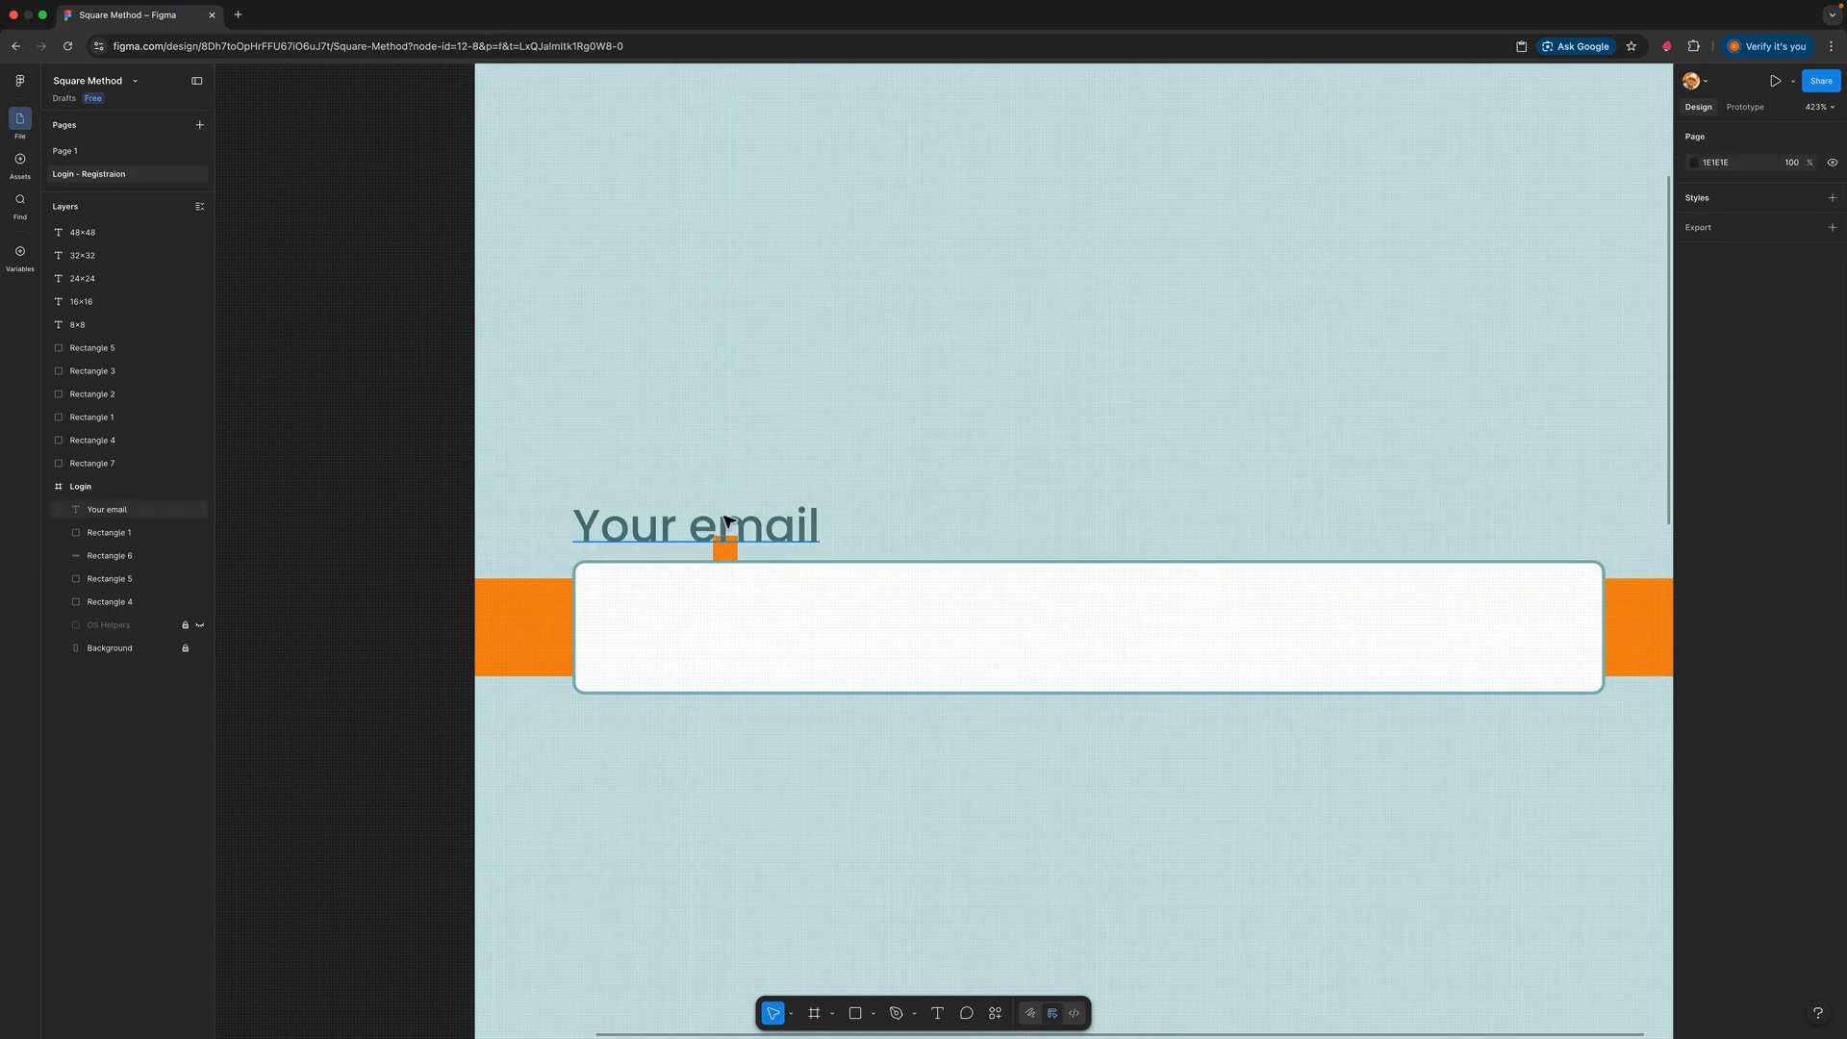
Step: Raise the "Your email" label to Y 236 so its text baseline rests on top of the 8×8 spacer square
{"action": "left_click", "coordinate": [770, 542]}
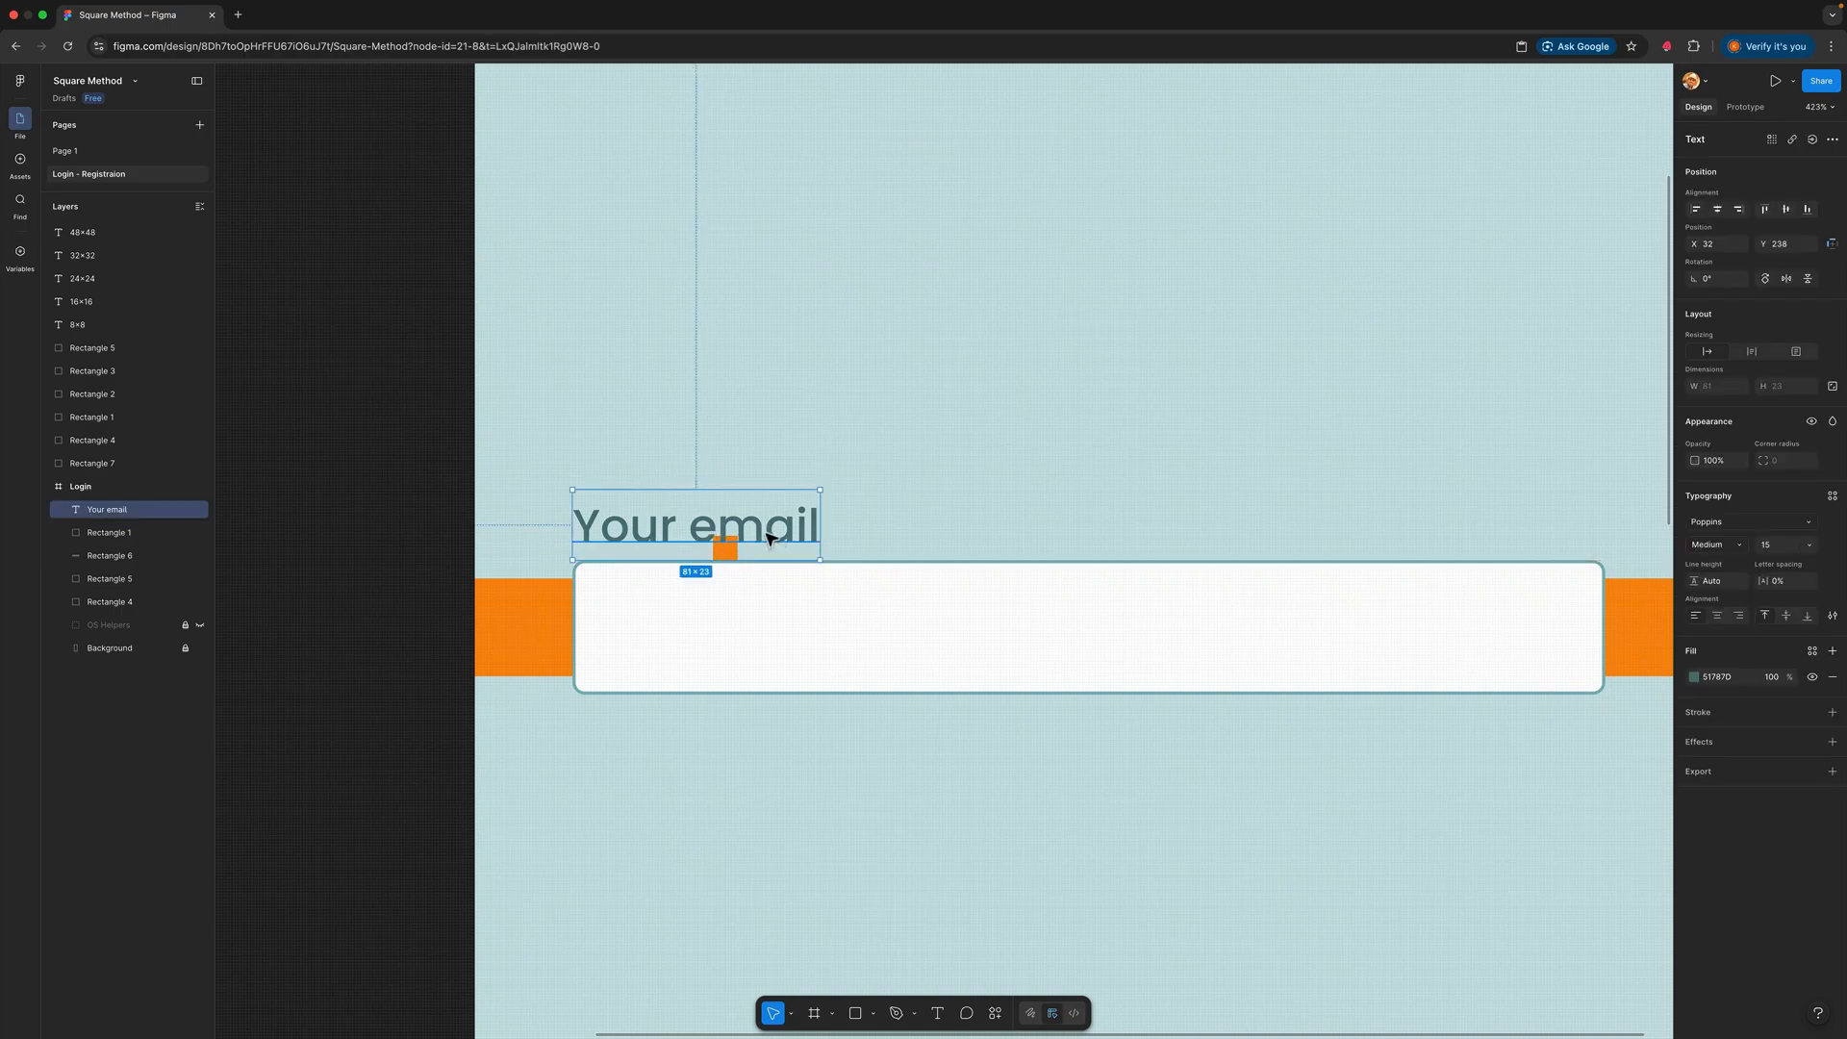
{"action": "left_click_drag", "start_coordinate": [770, 541], "coordinate": [747, 541]}
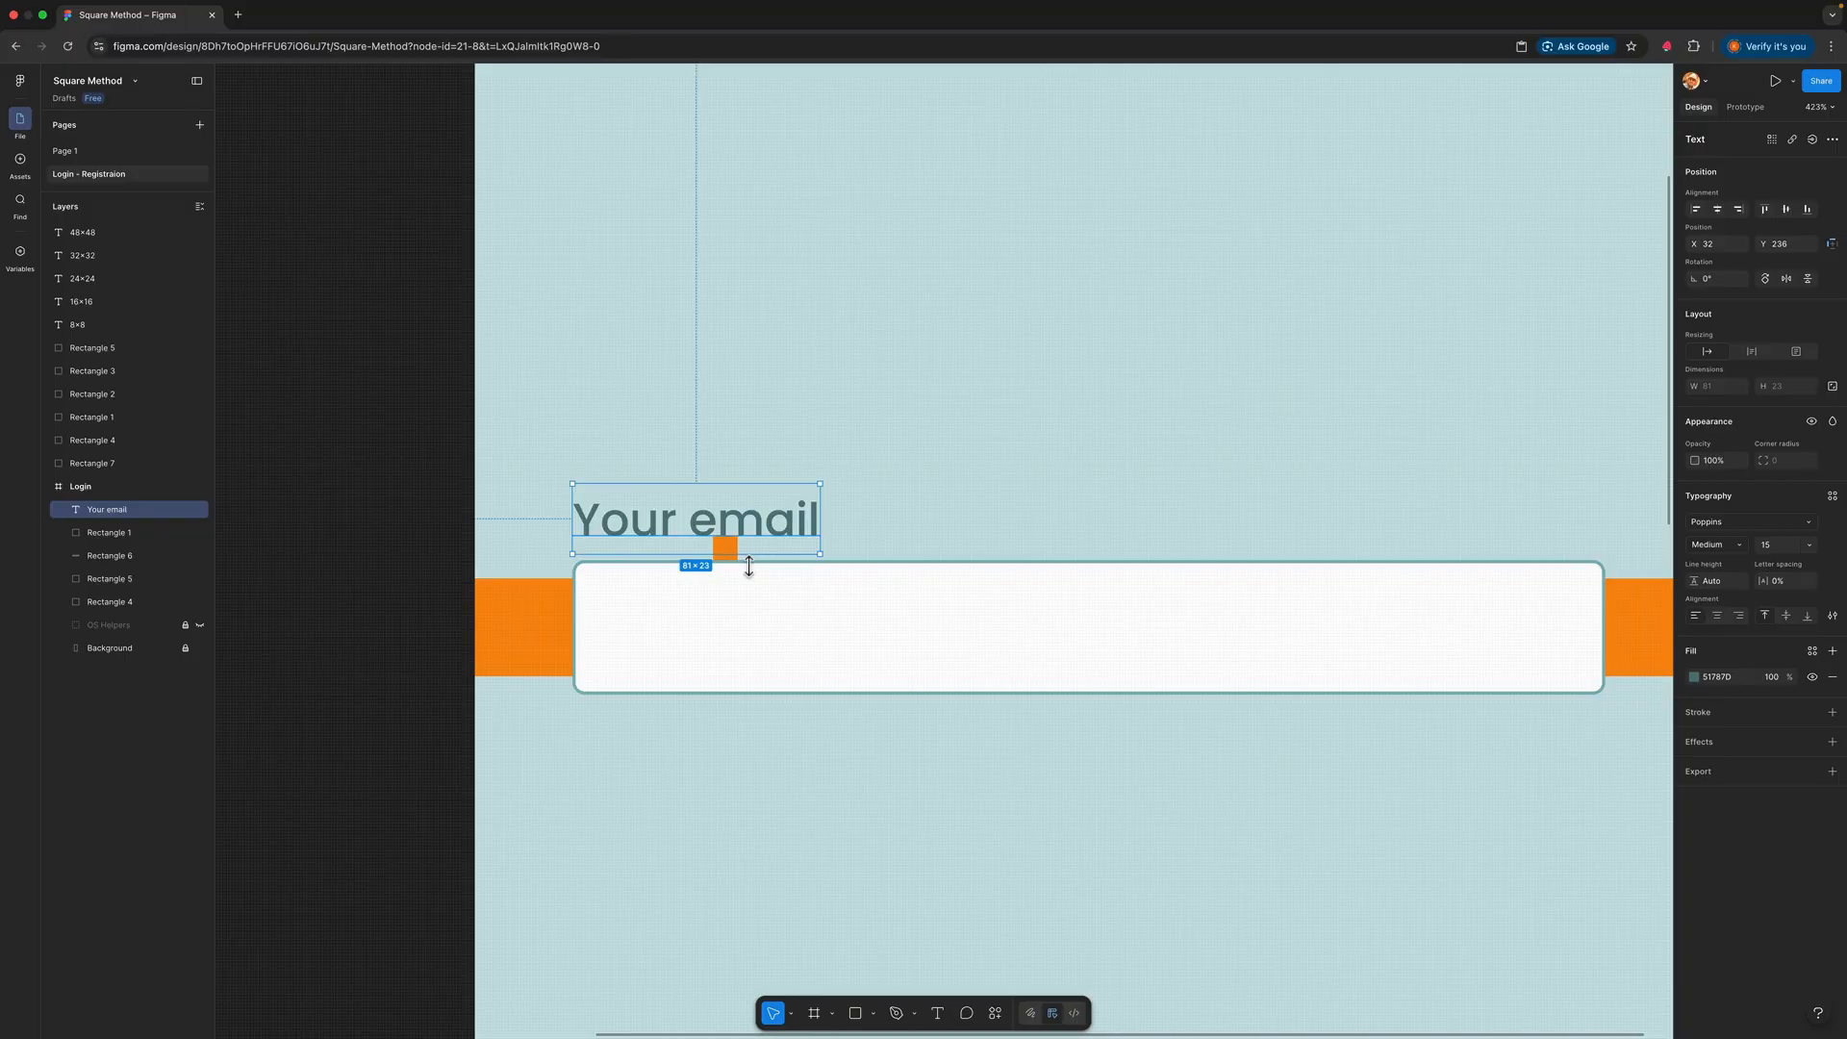
{"action": "left_click", "coordinate": [738, 584]}
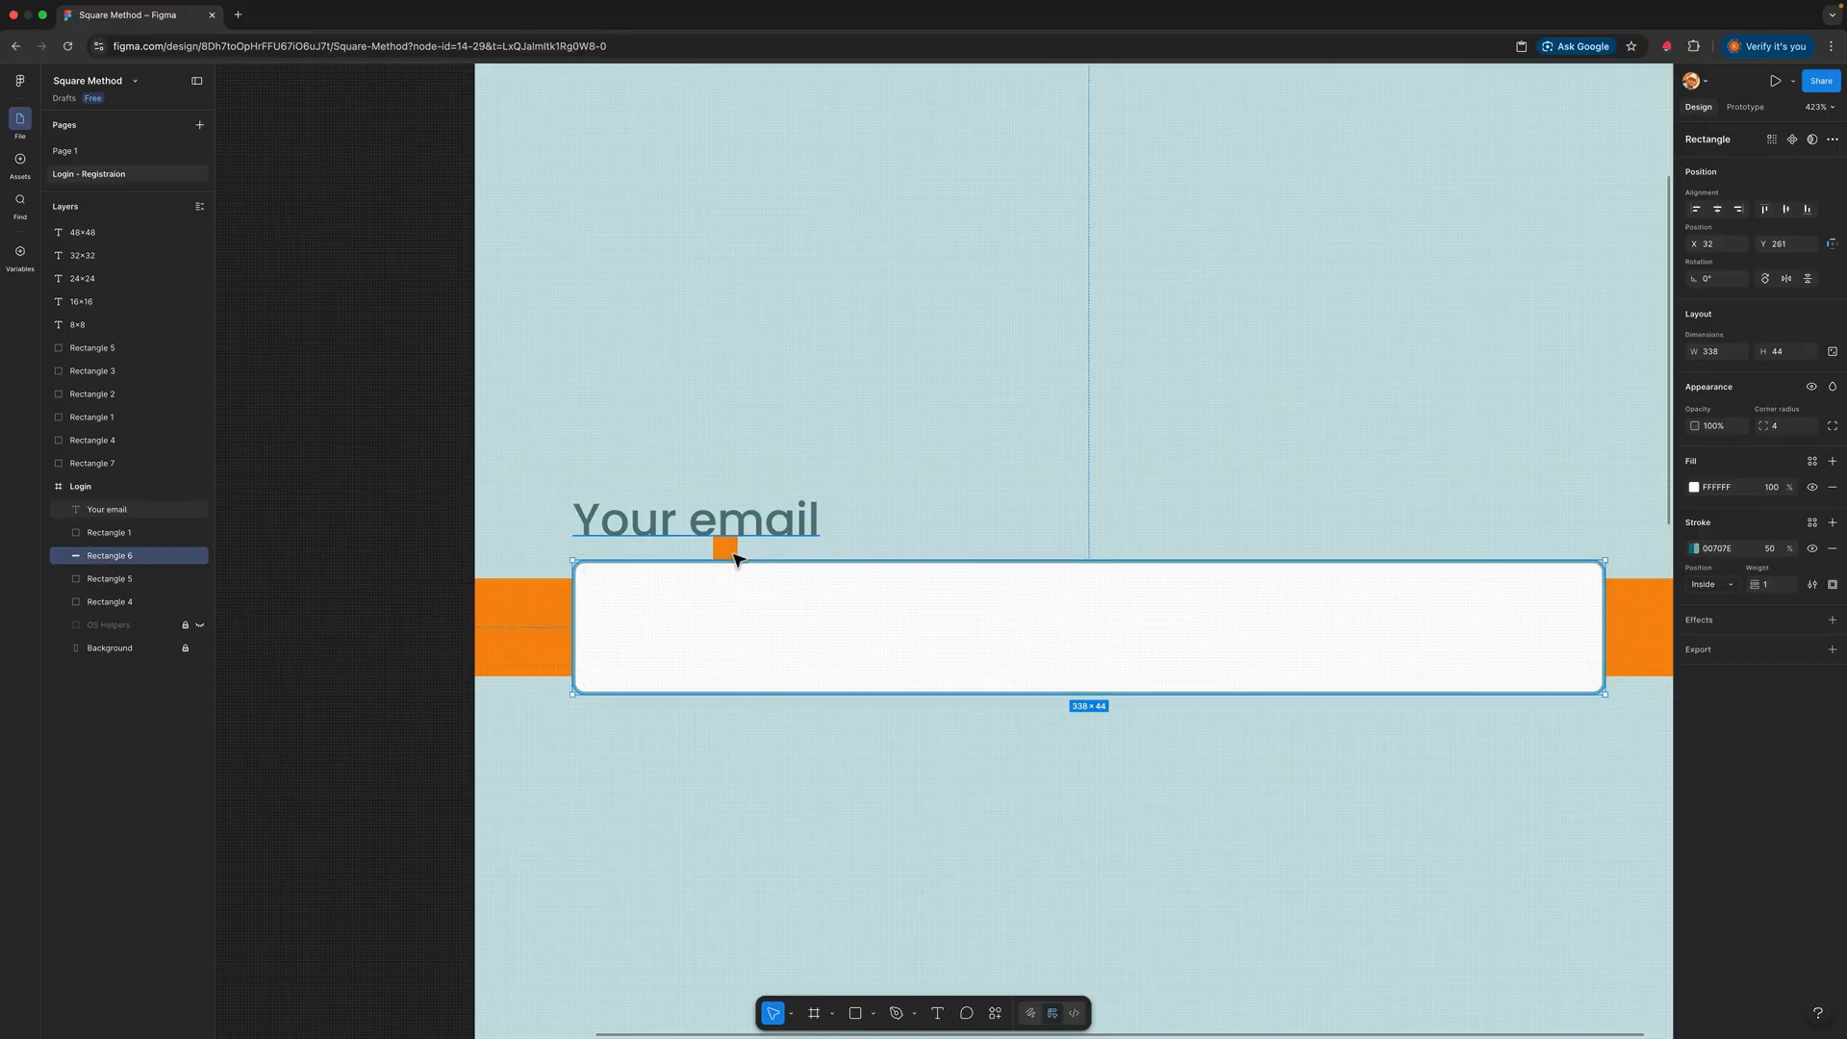
{"action": "left_click", "coordinate": [972, 503]}
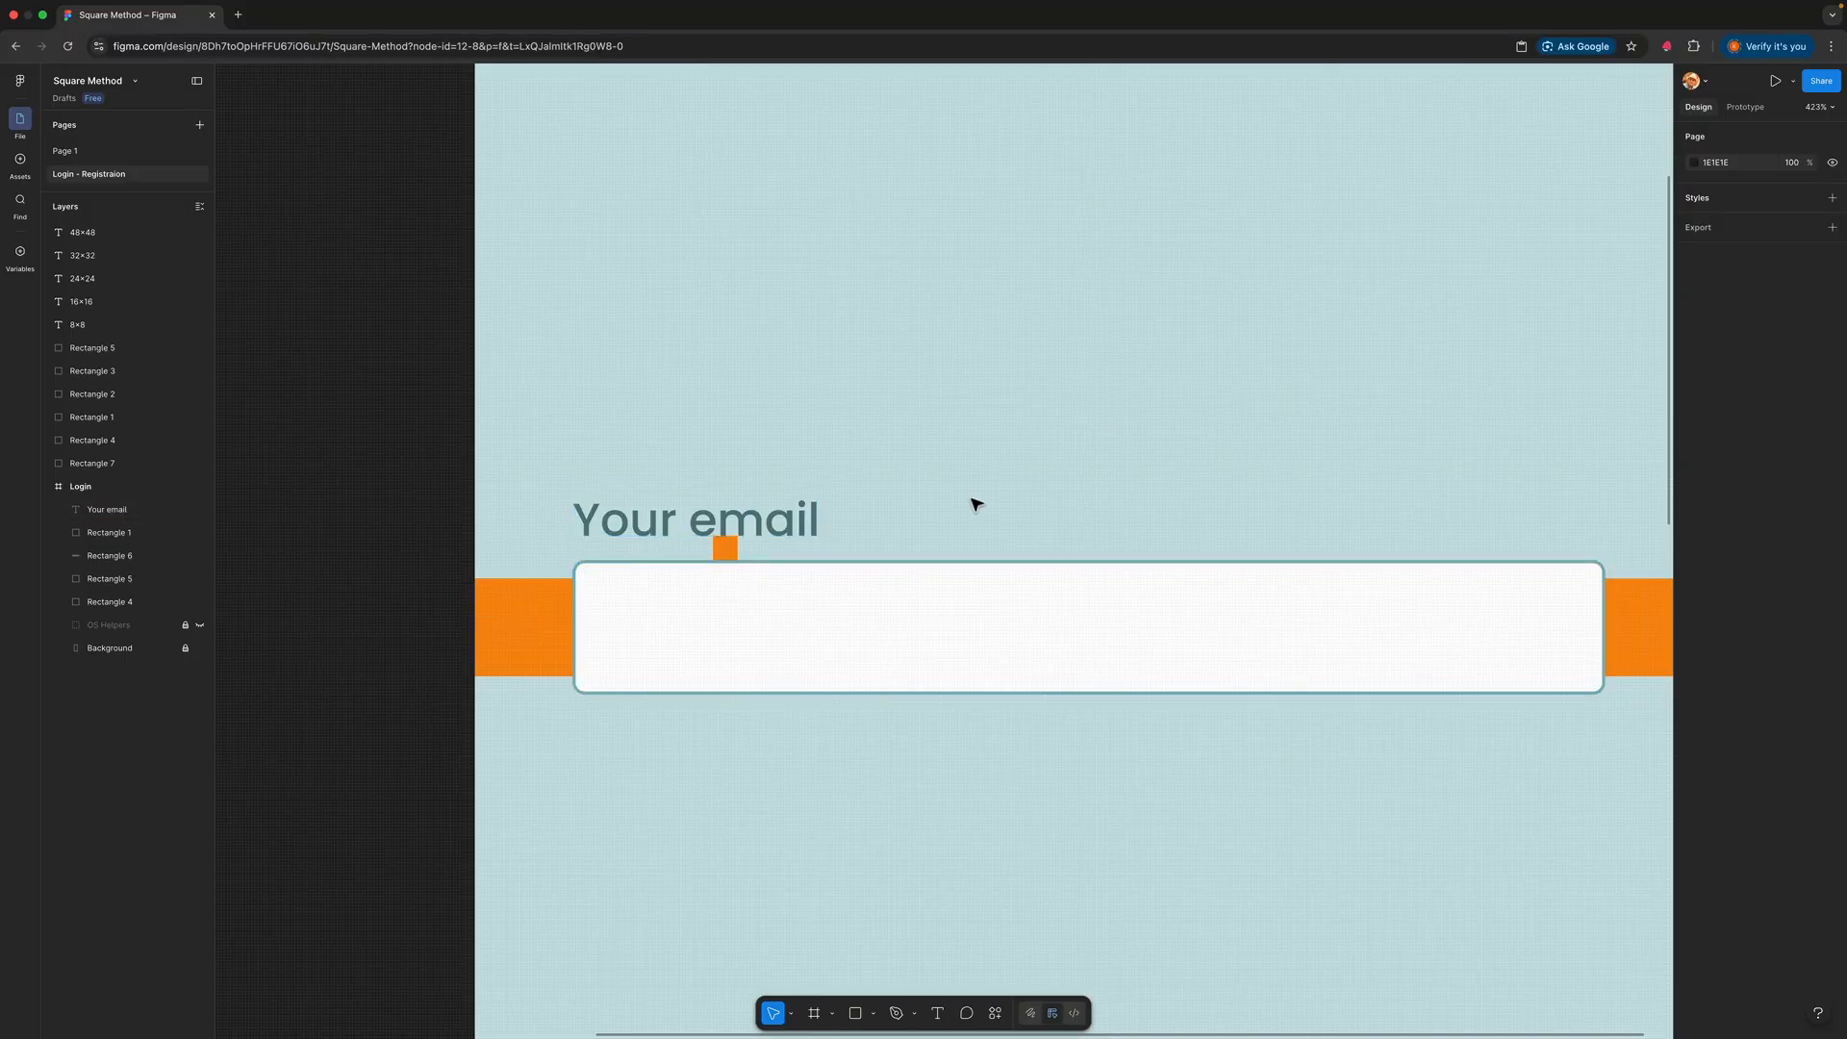
{"action": "left_click", "coordinate": [870, 635]}
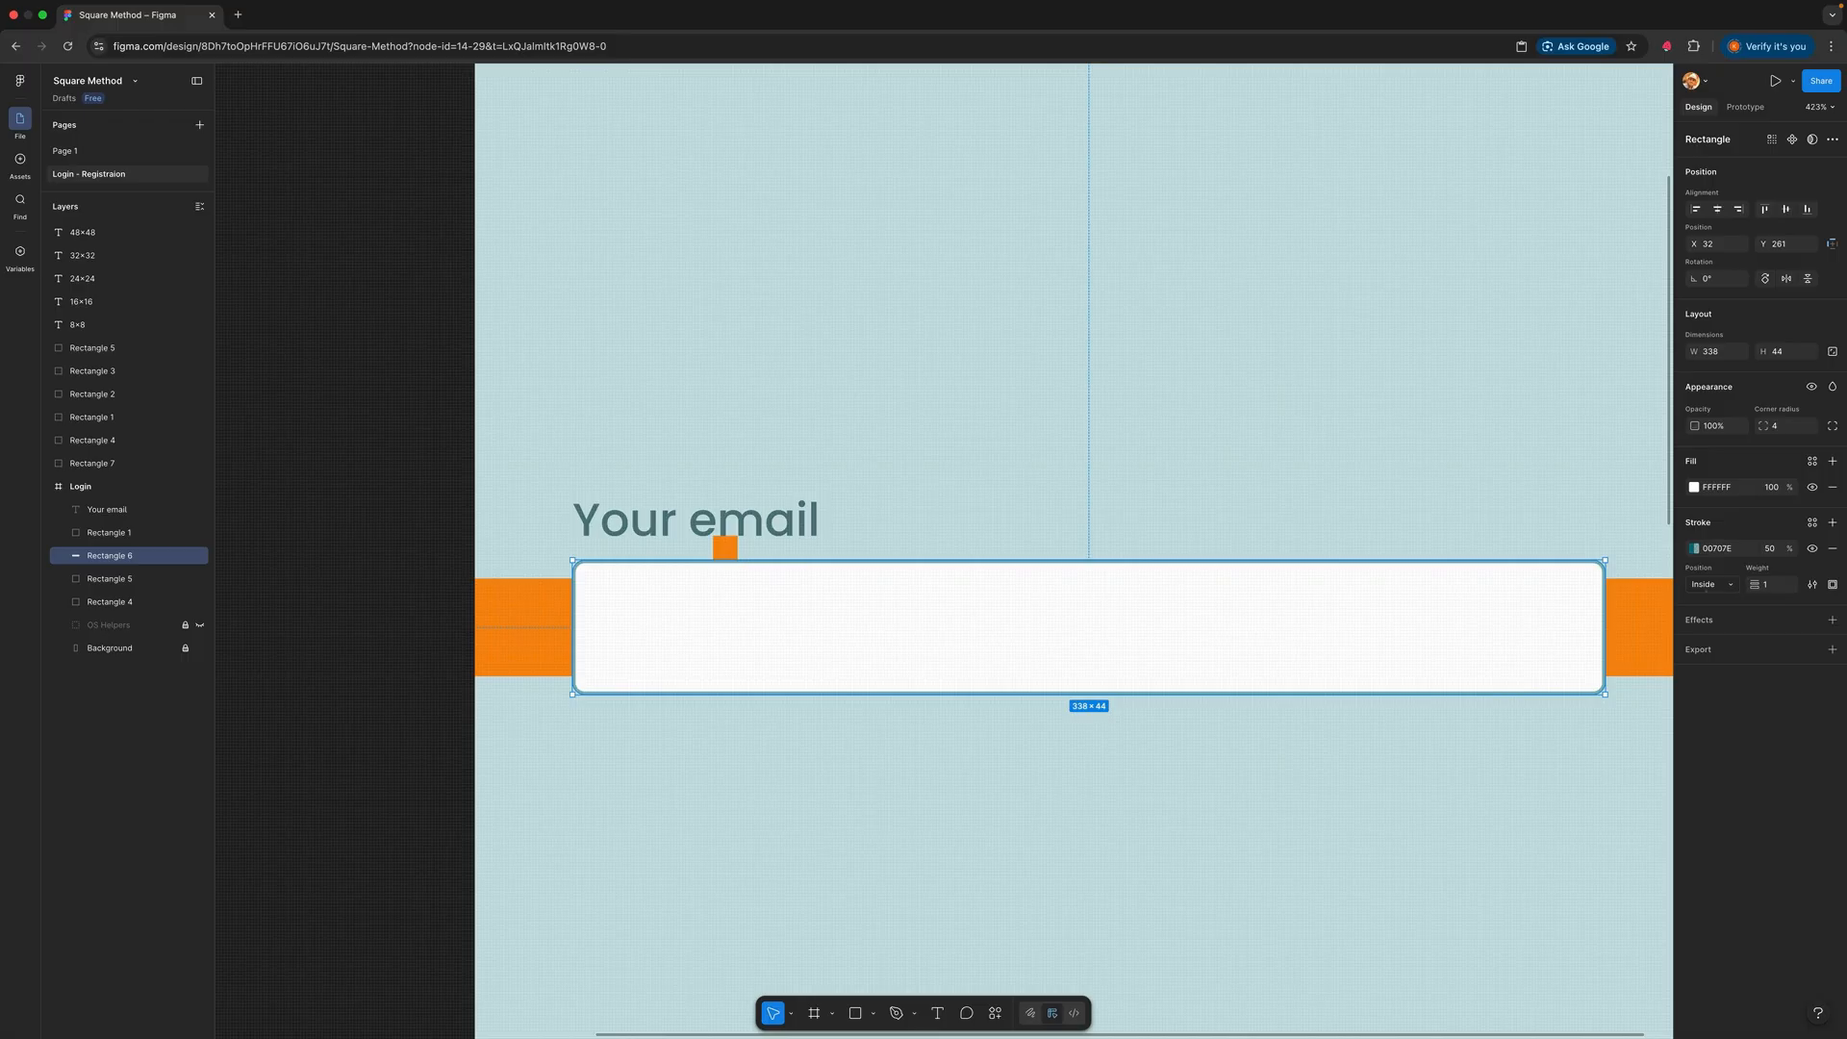
{"action": "left_click", "coordinate": [738, 554]}
{"action": "left_click", "coordinate": [733, 573]}
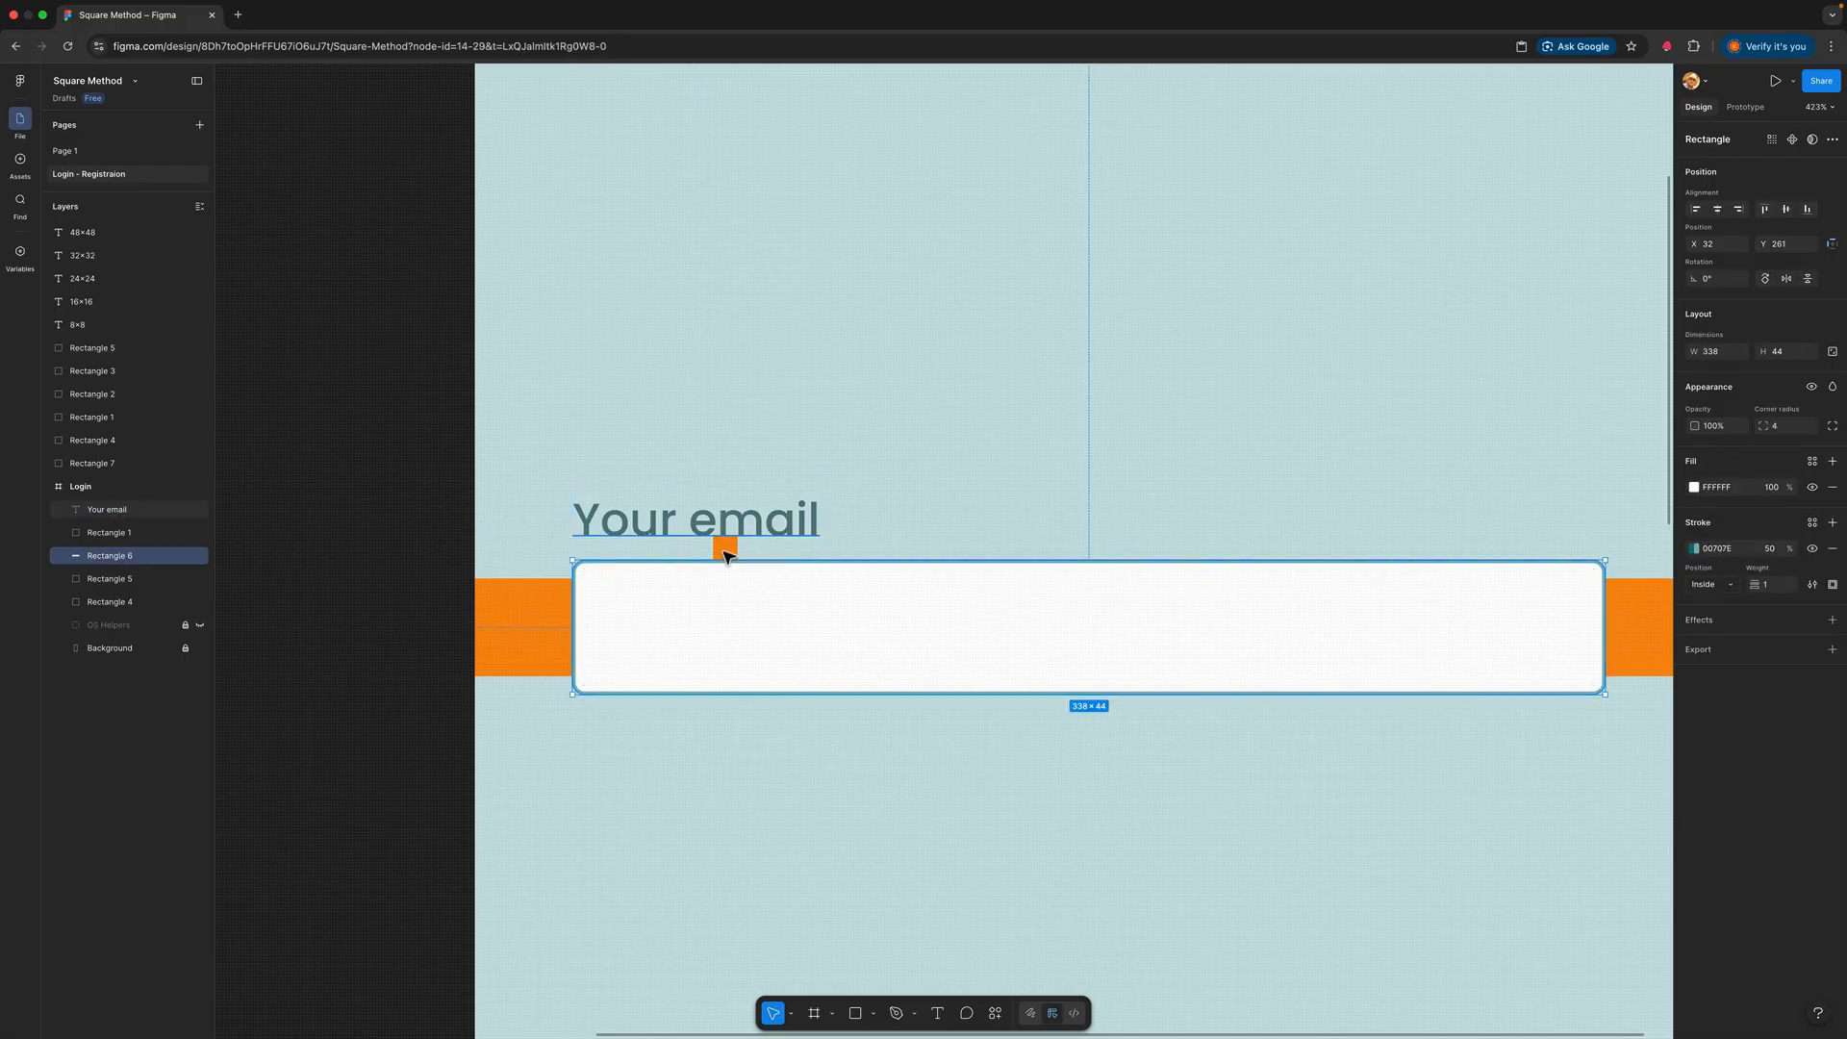
{"action": "left_click", "coordinate": [728, 558]}
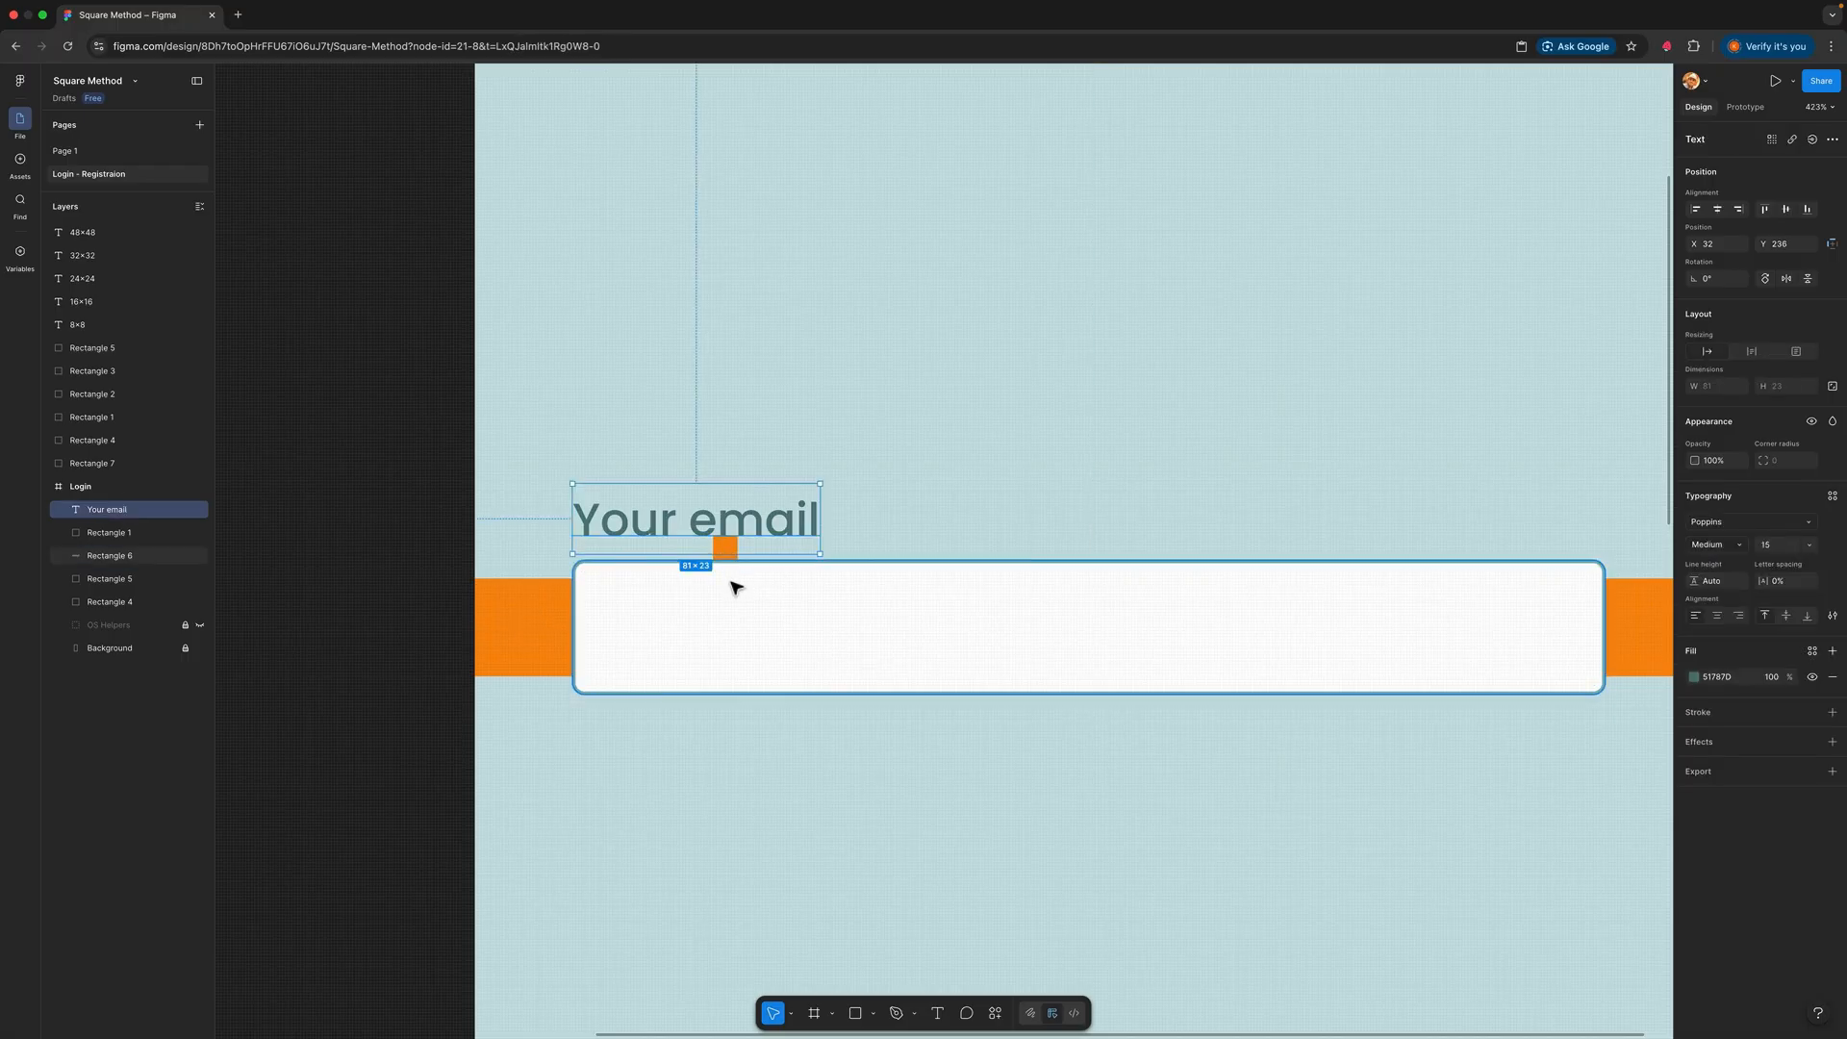
Step: Delete the 8×8 orange spacer square between the "Your email" label and its input field
{"action": "key", "text": "plus"}
{"action": "key", "text": "plus"}
{"action": "left_click", "coordinate": [726, 544]}
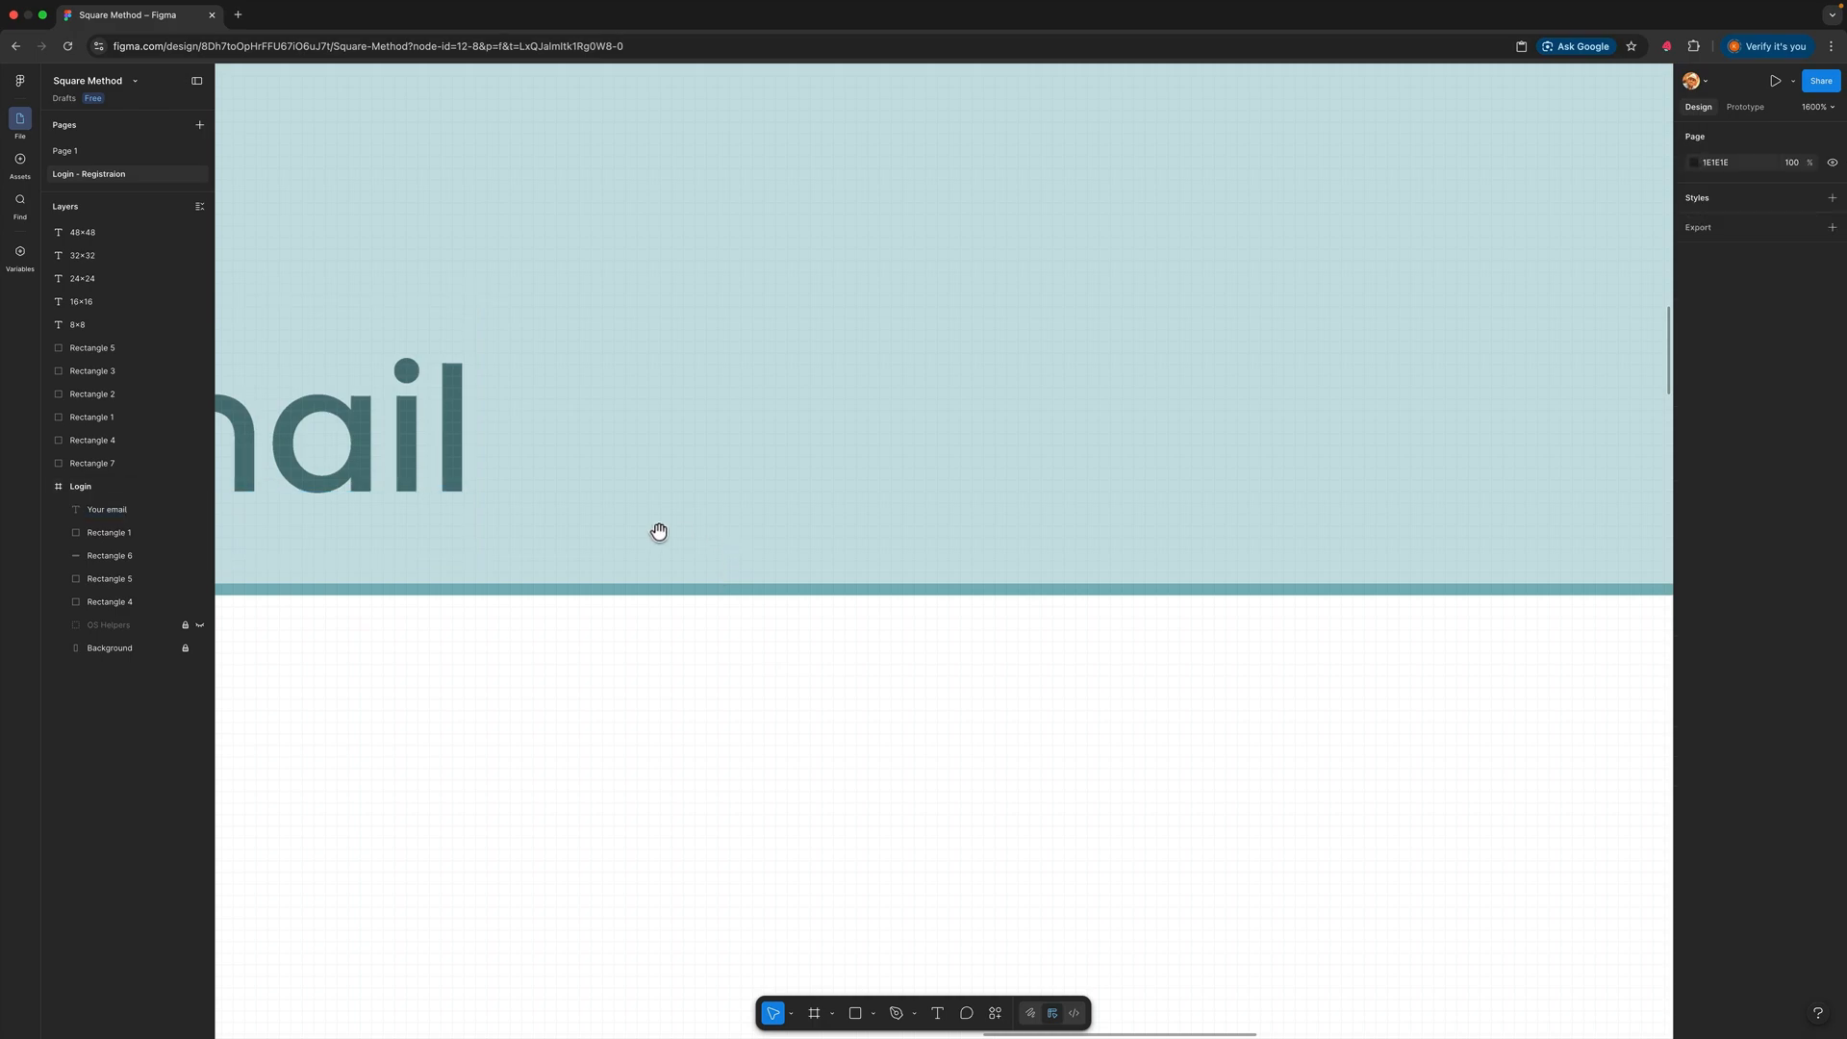
{"action": "left_click_drag", "start_coordinate": [660, 532], "coordinate": [1210, 490]}
{"action": "left_click", "coordinate": [703, 540]}
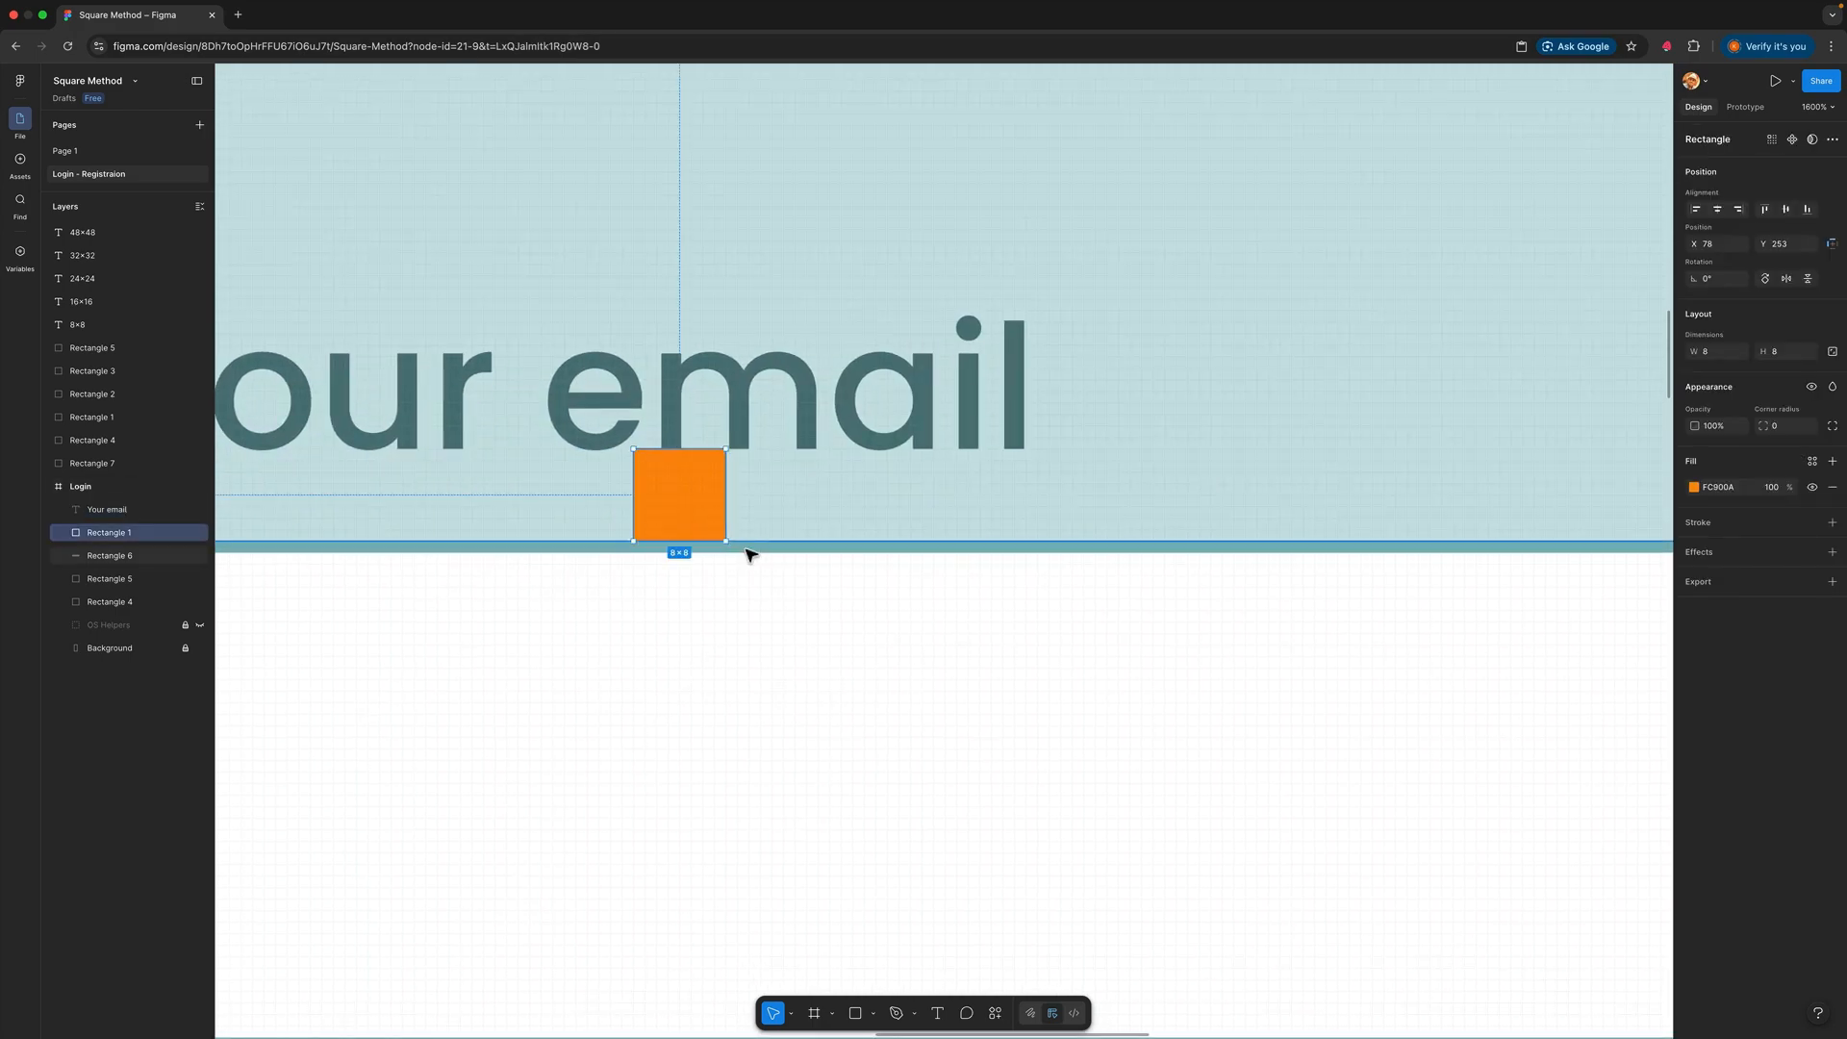
{"action": "key", "text": "Delete"}
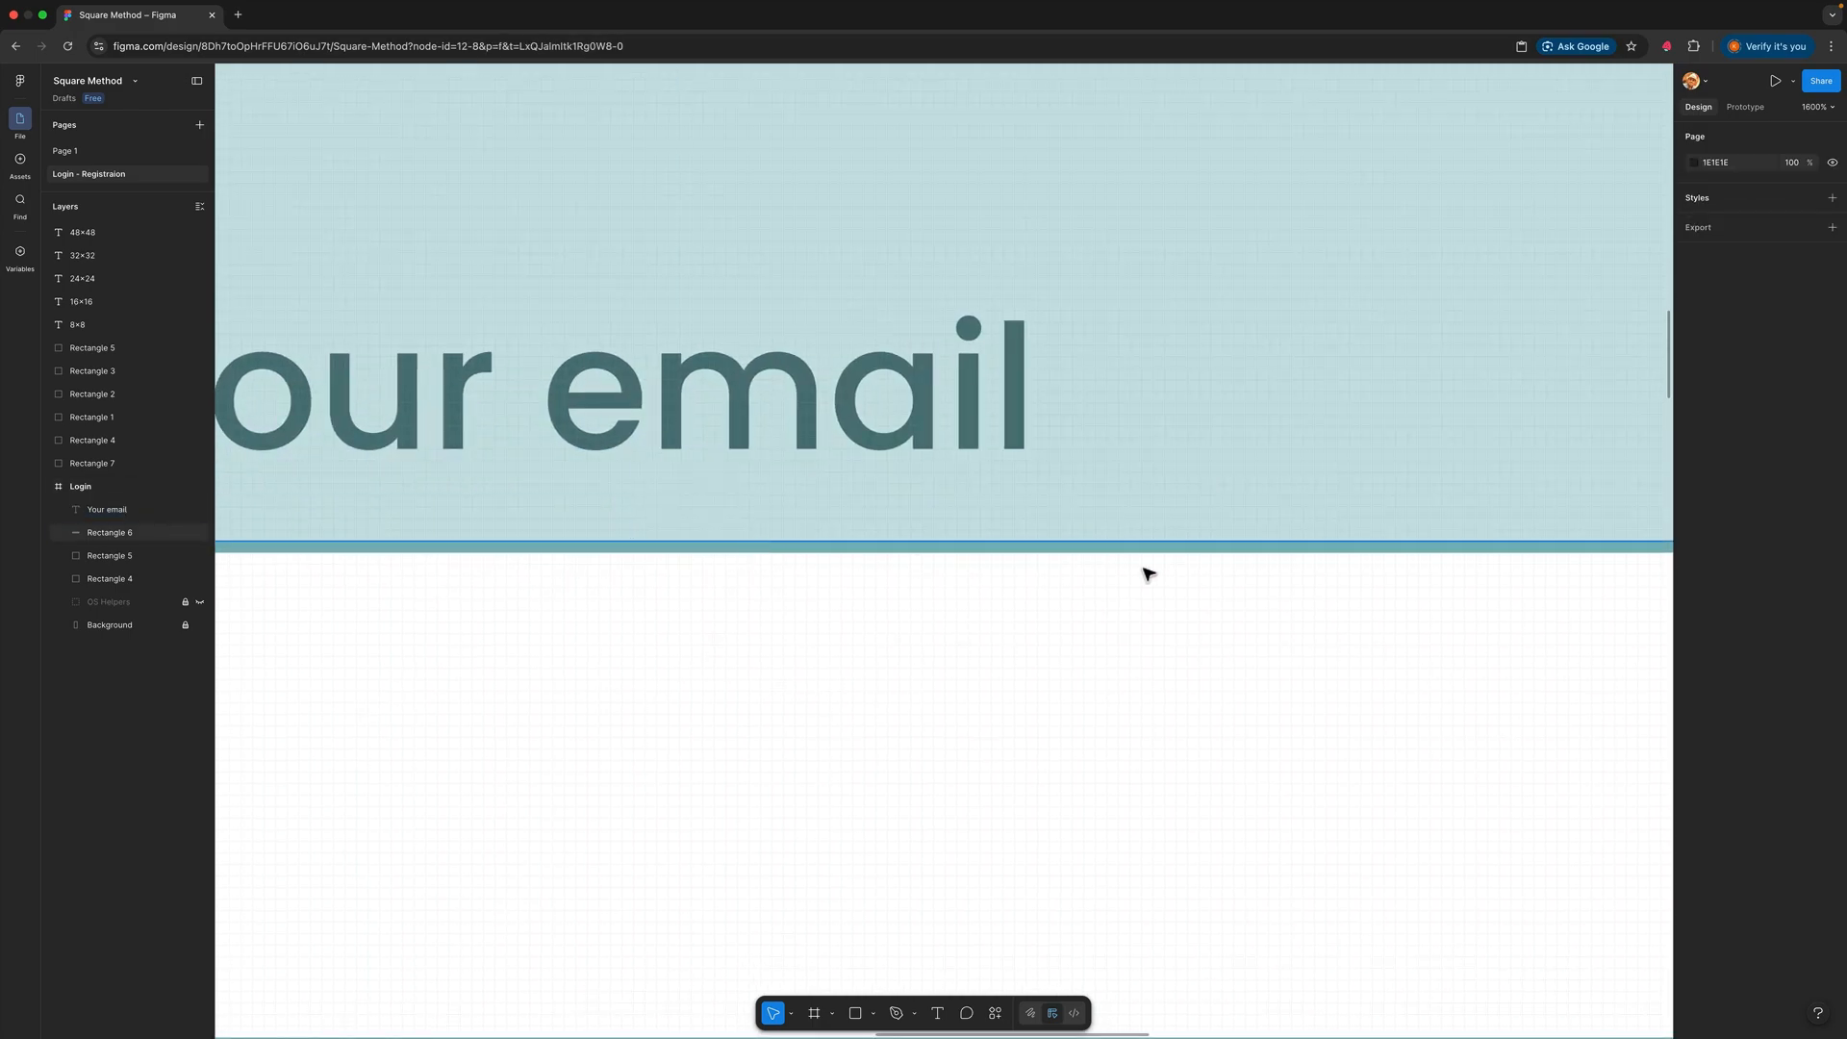
Step: Group the "Your email" label with its white input rectangle and name the group "Field"
{"action": "scroll", "coordinate": [1148, 574], "scroll_direction": "down", "scroll_amount": 10}
{"action": "left_click_drag", "start_coordinate": [1184, 516], "coordinate": [1082, 576]}
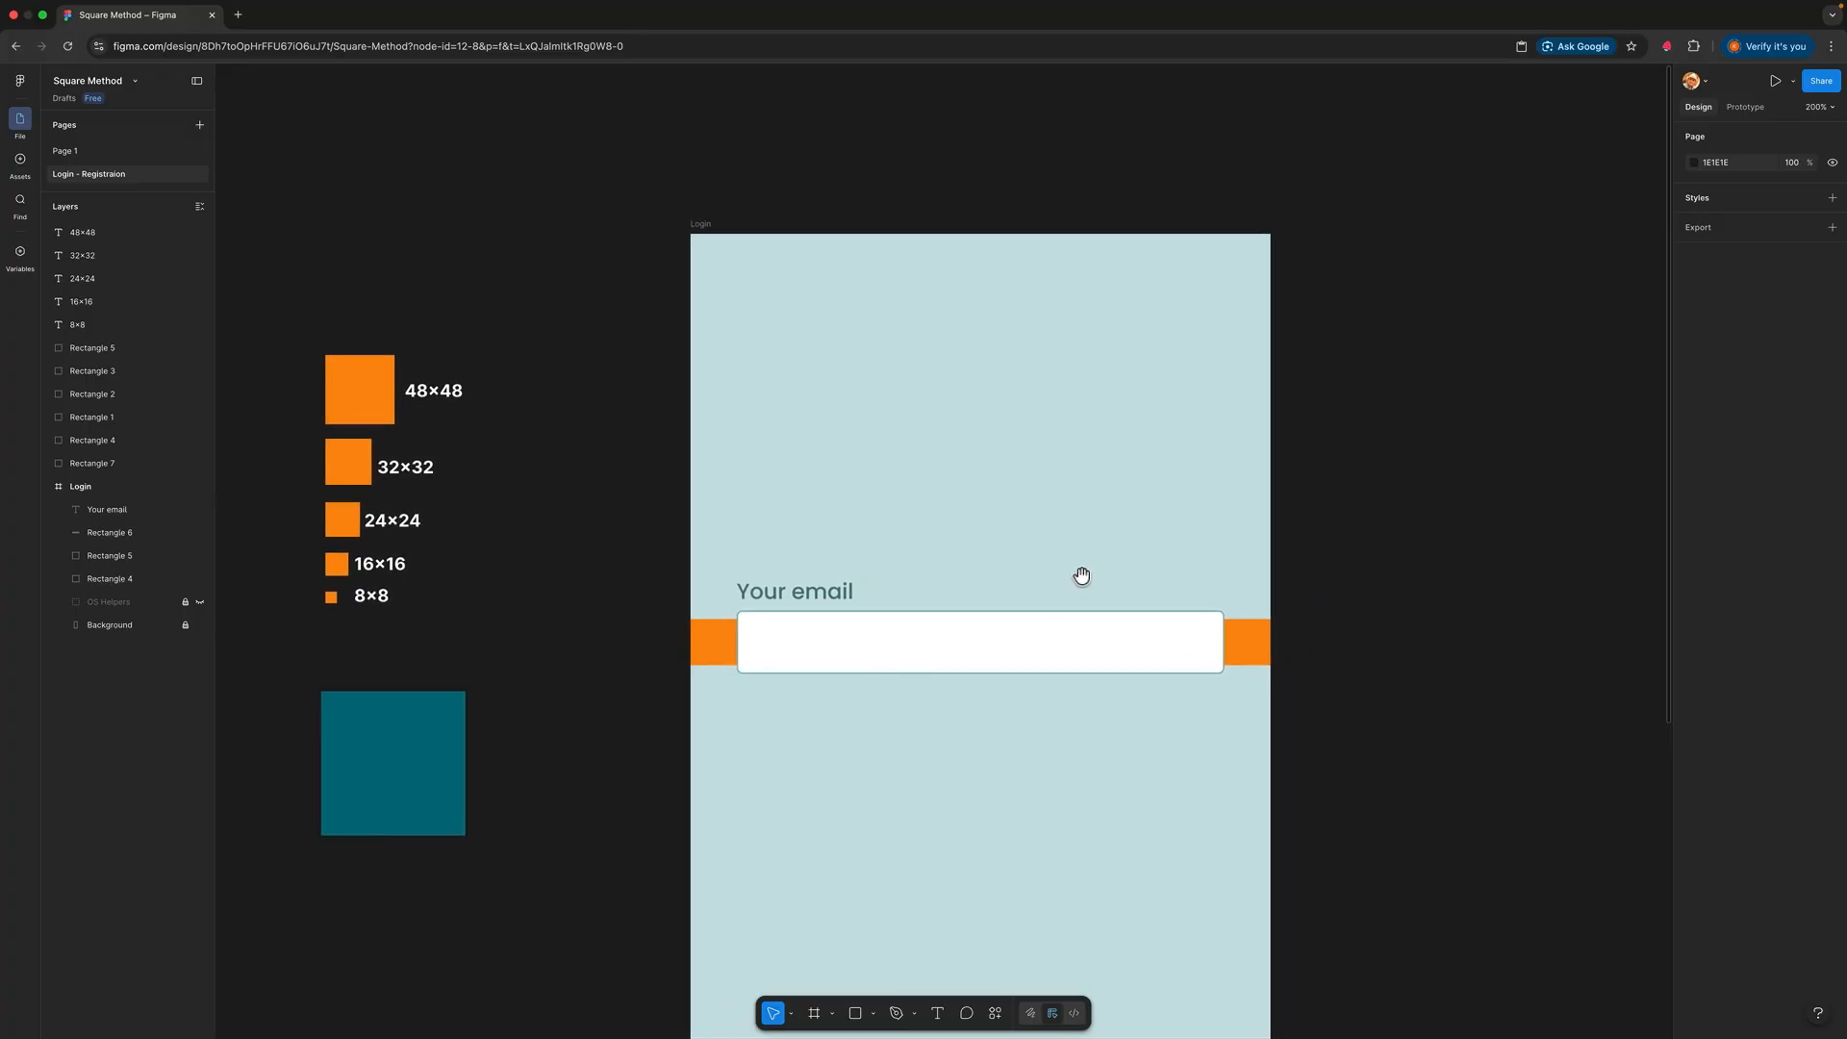
{"action": "left_click", "coordinate": [843, 597]}
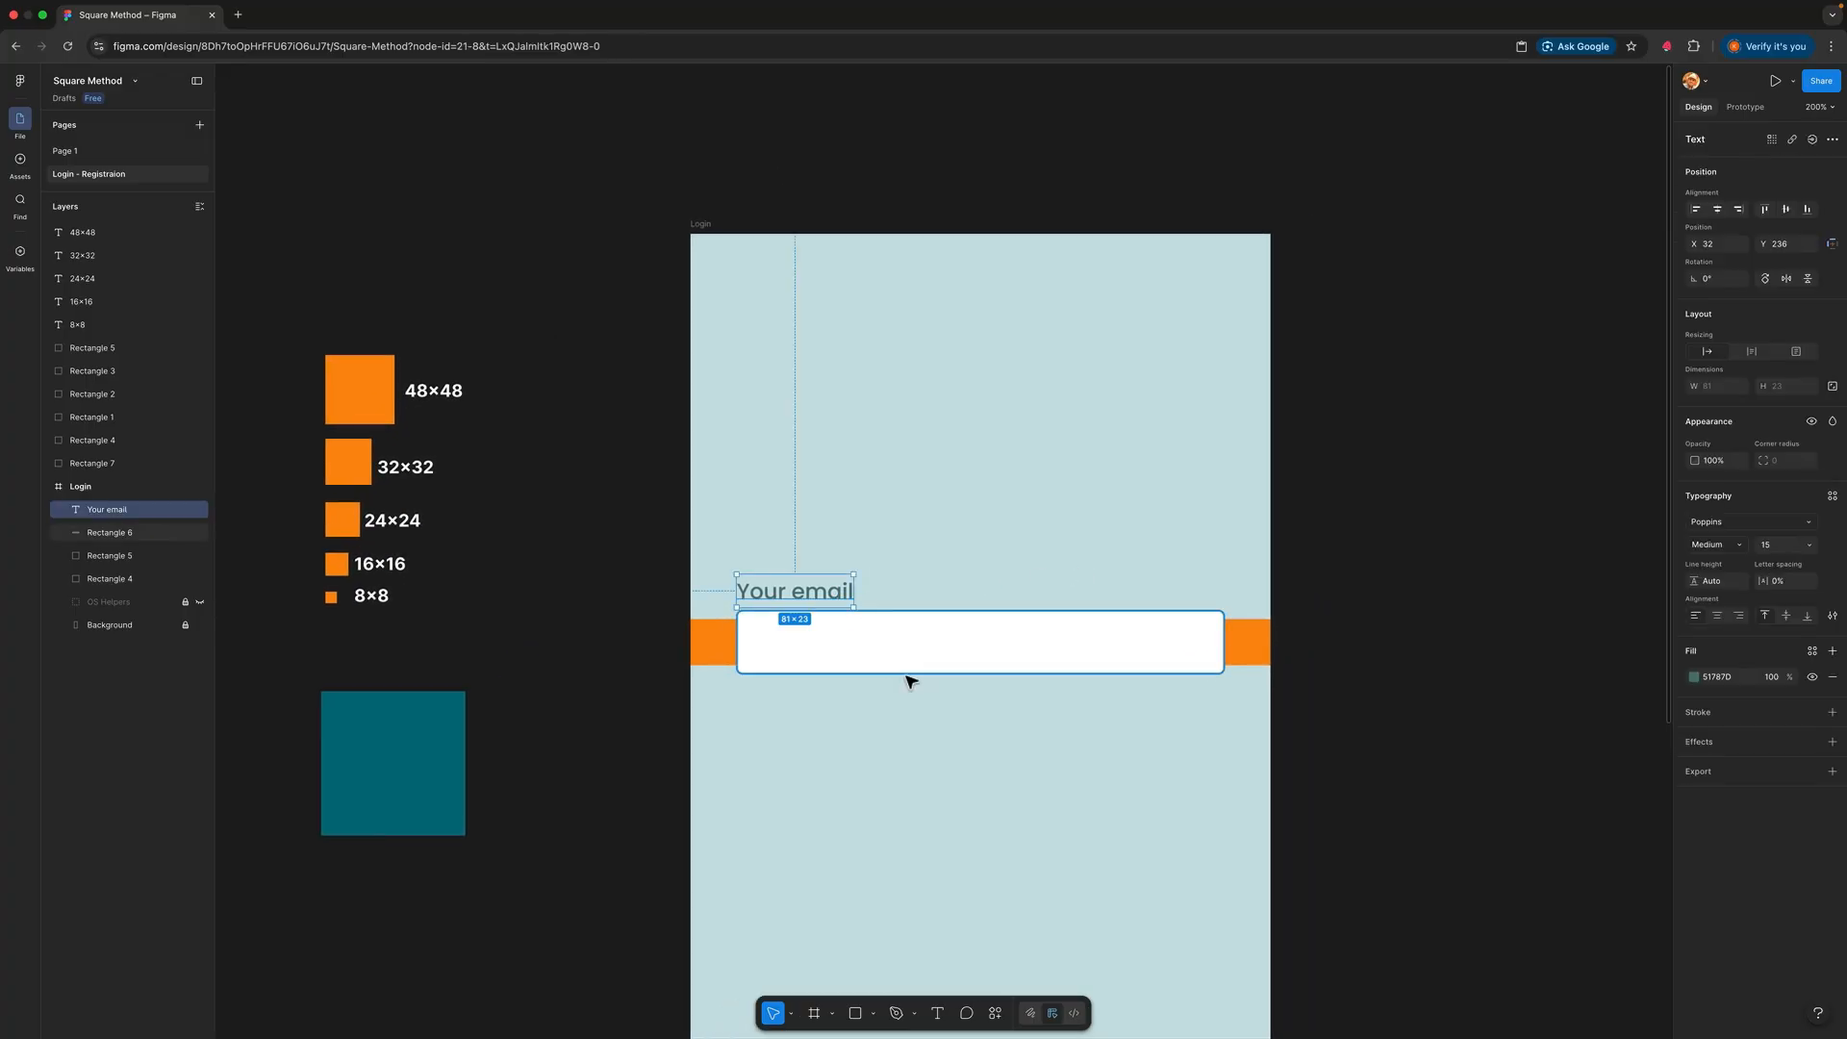
{"action": "left_click", "coordinate": [968, 654], "text": "shift"}
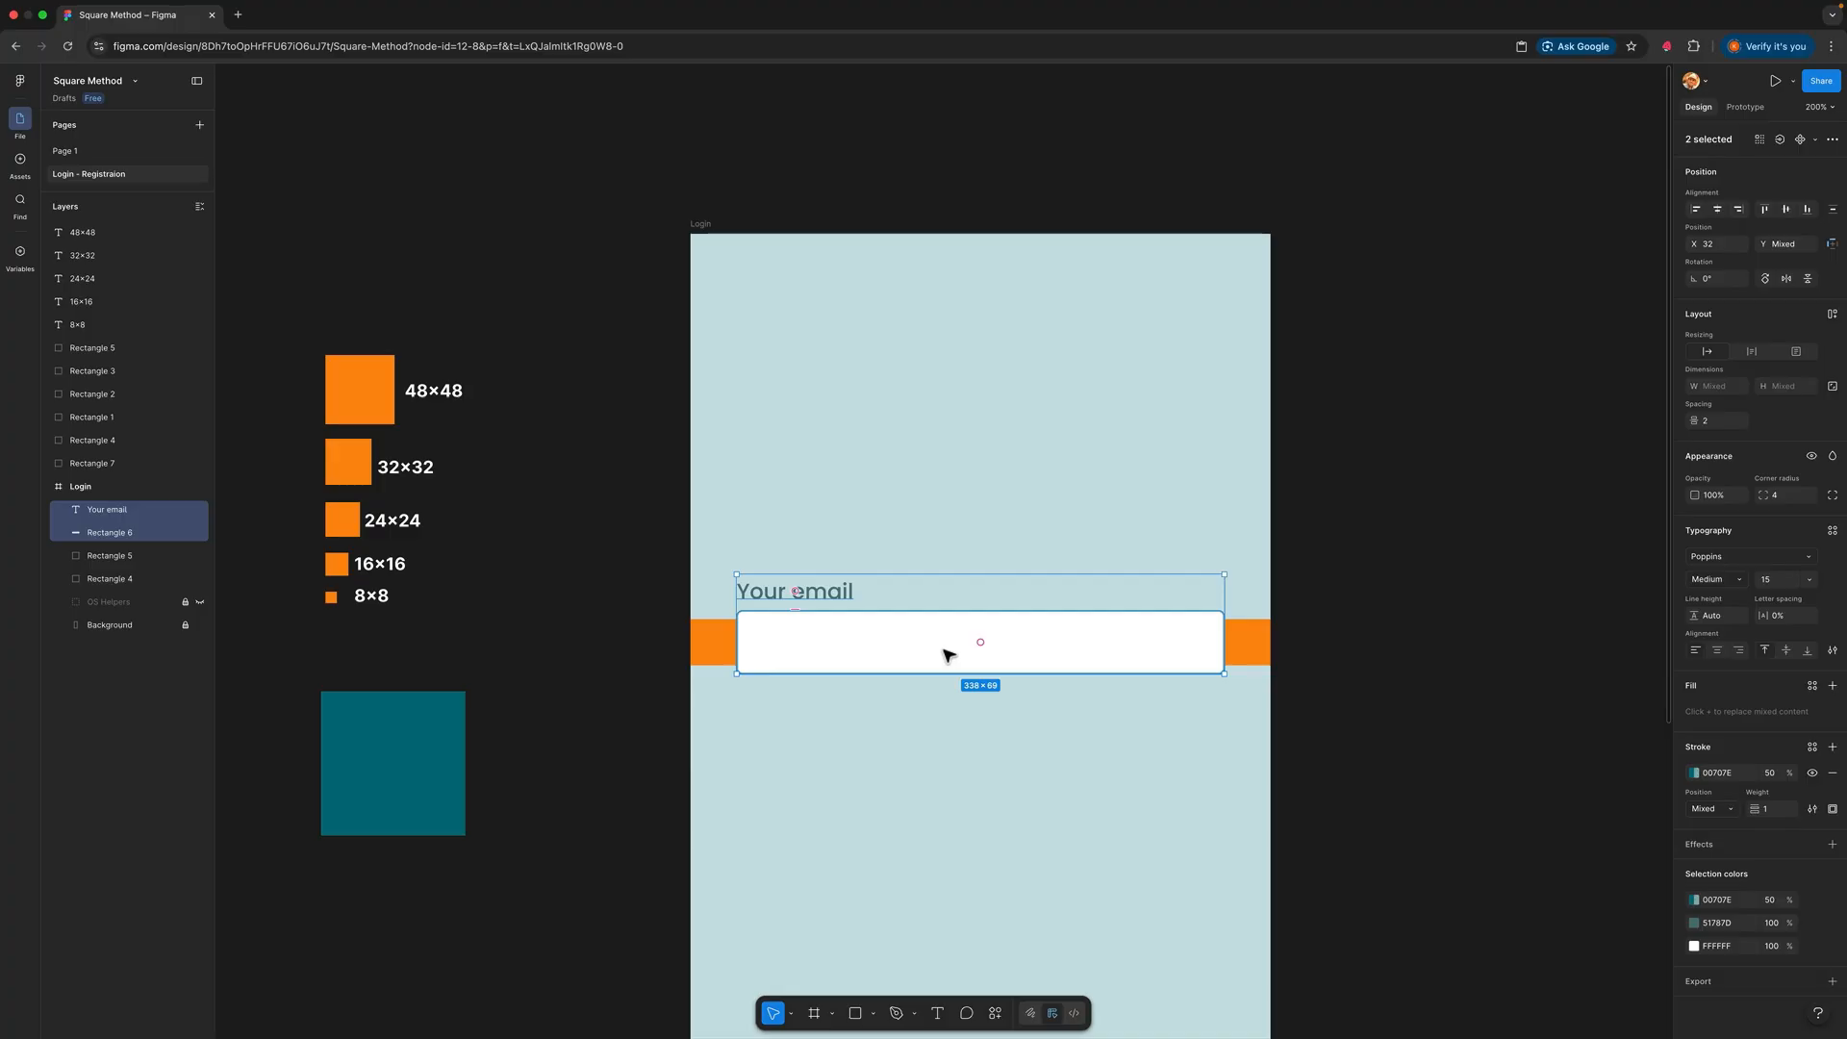
{"action": "key", "text": "super+g"}
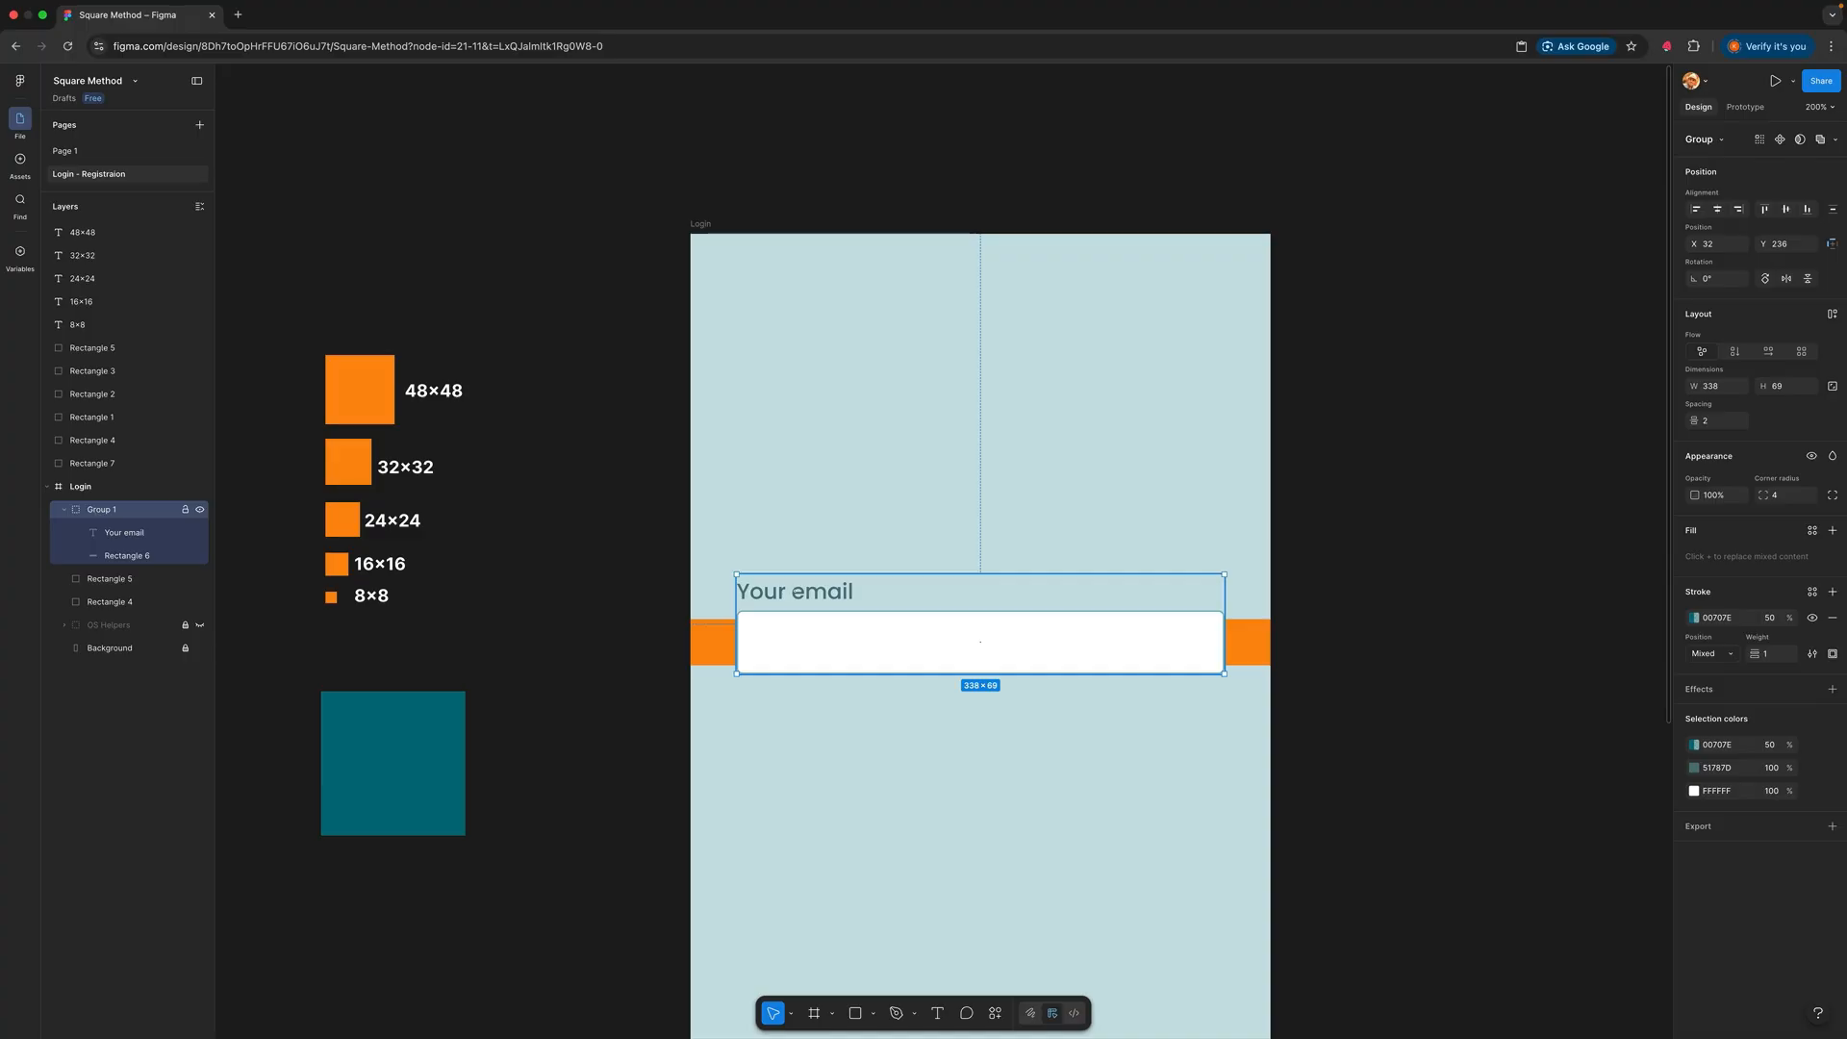
{"action": "double_click", "coordinate": [100, 509]}
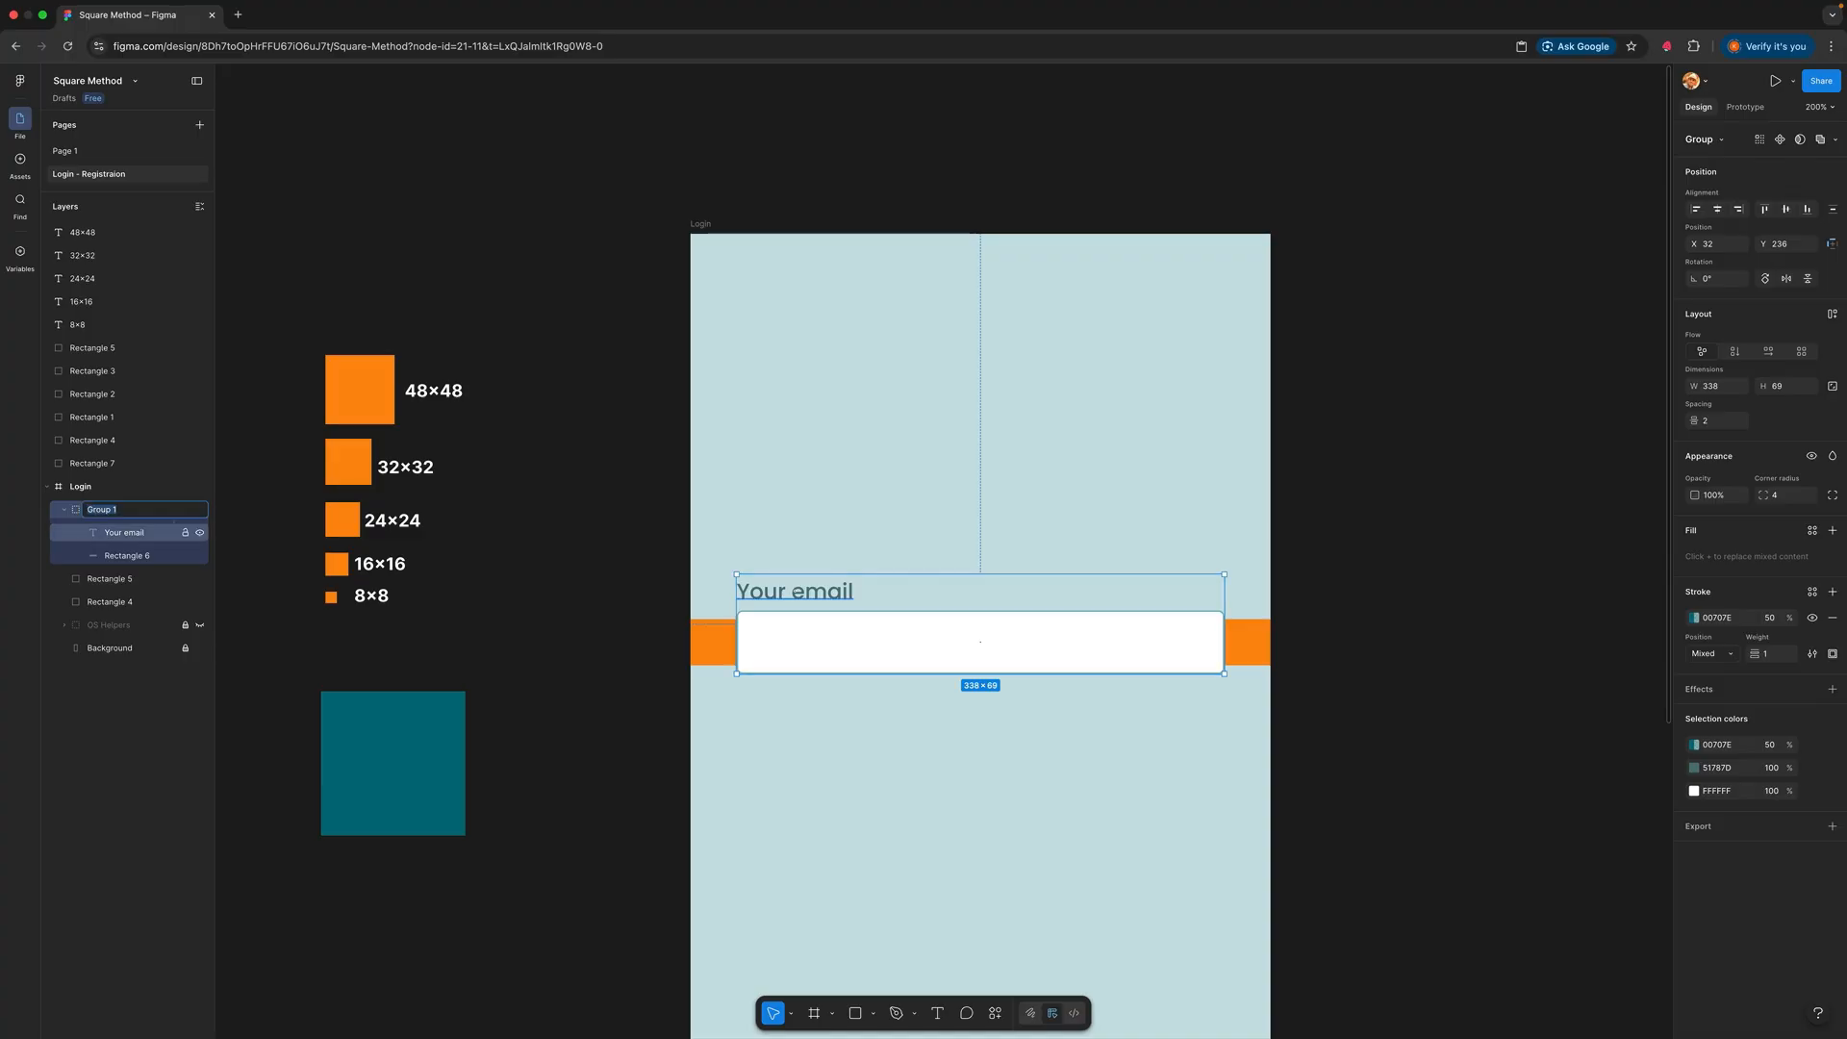
{"action": "type", "text": "Field"}
{"action": "key", "text": "Return"}
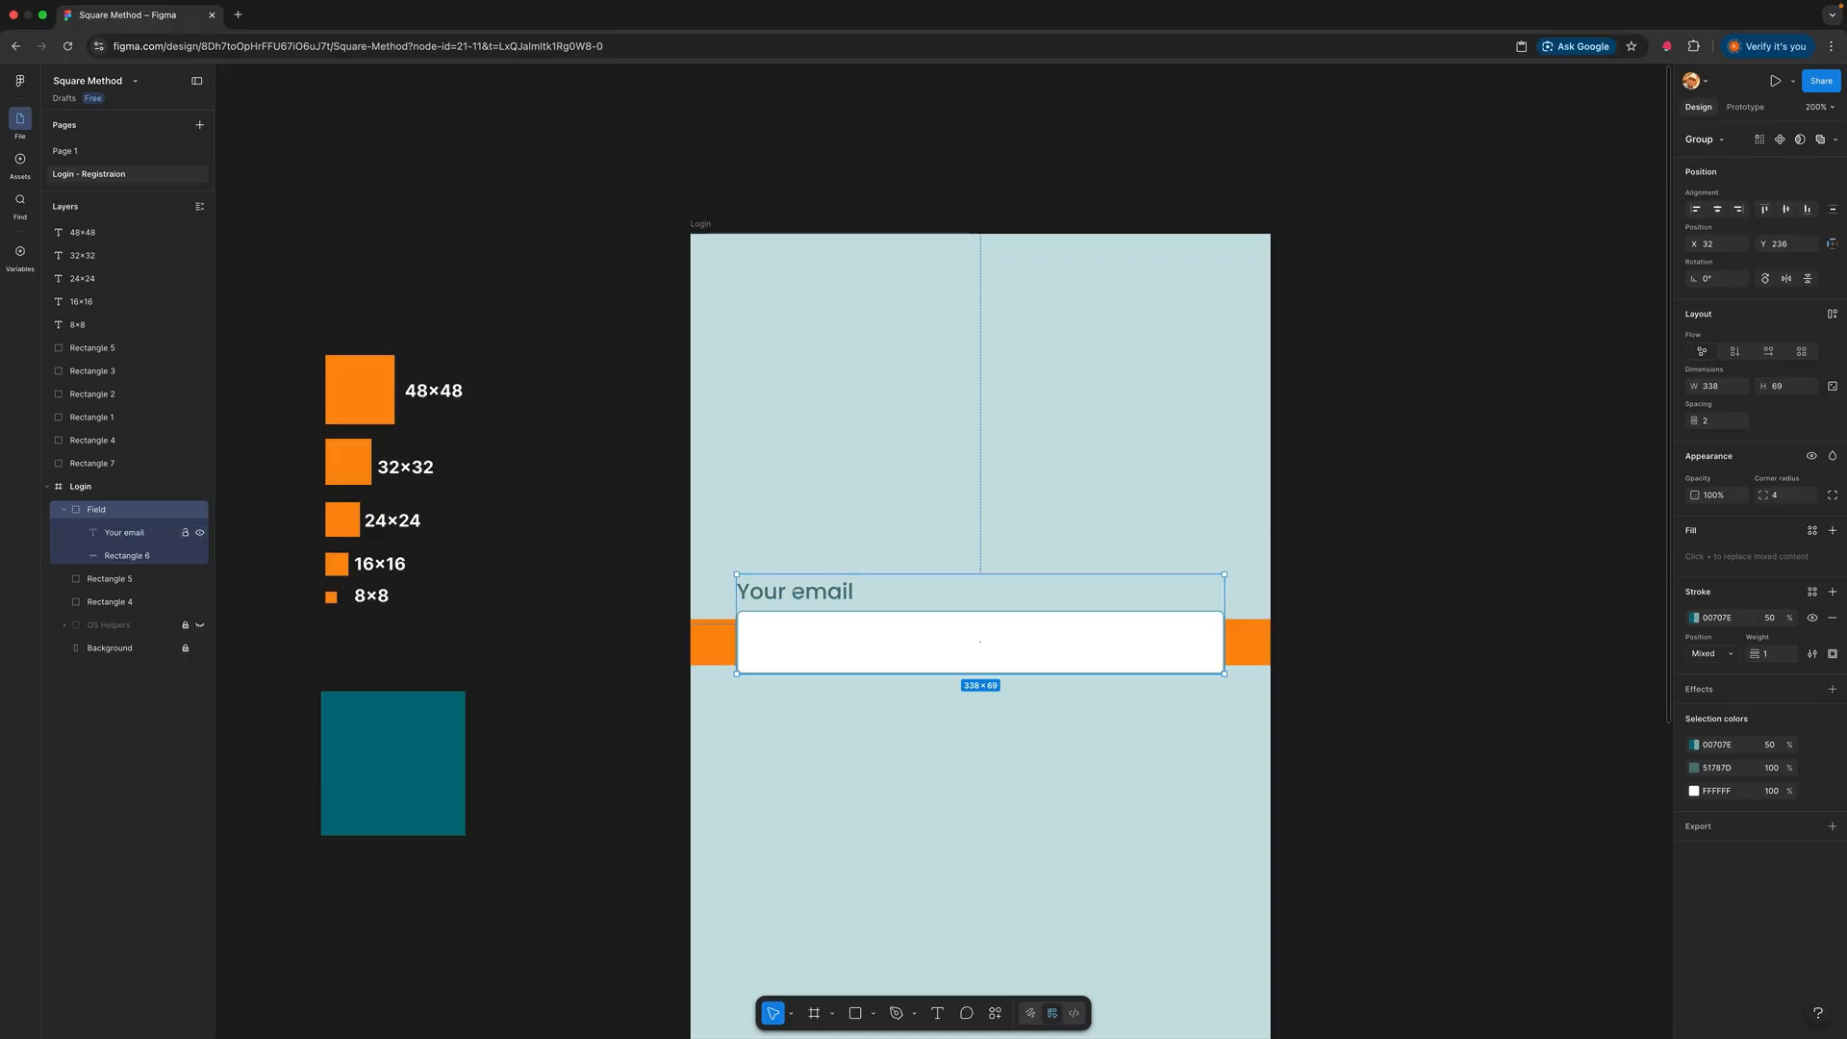
{"action": "left_click", "coordinate": [1047, 771]}
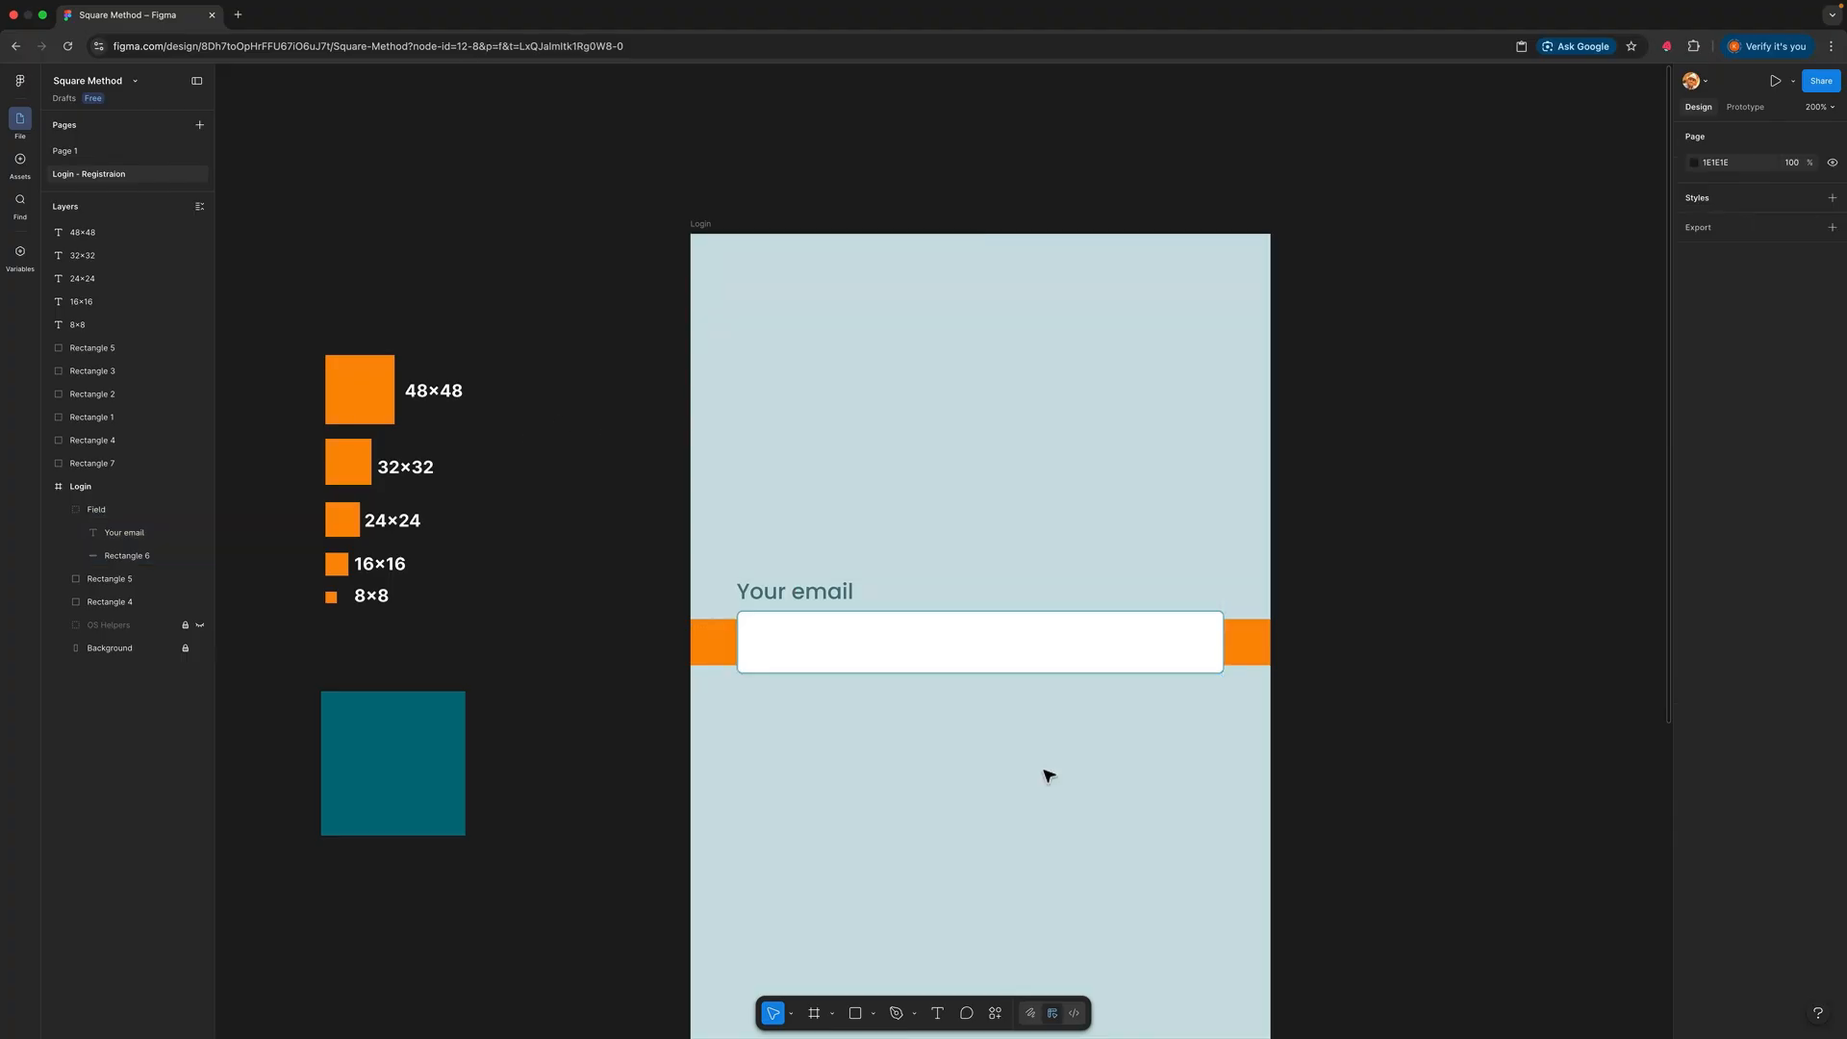
Step: Duplicate the Field group directly below the email field at X 32, Y 337 and change its label to "Password"
{"action": "left_click", "coordinate": [836, 598]}
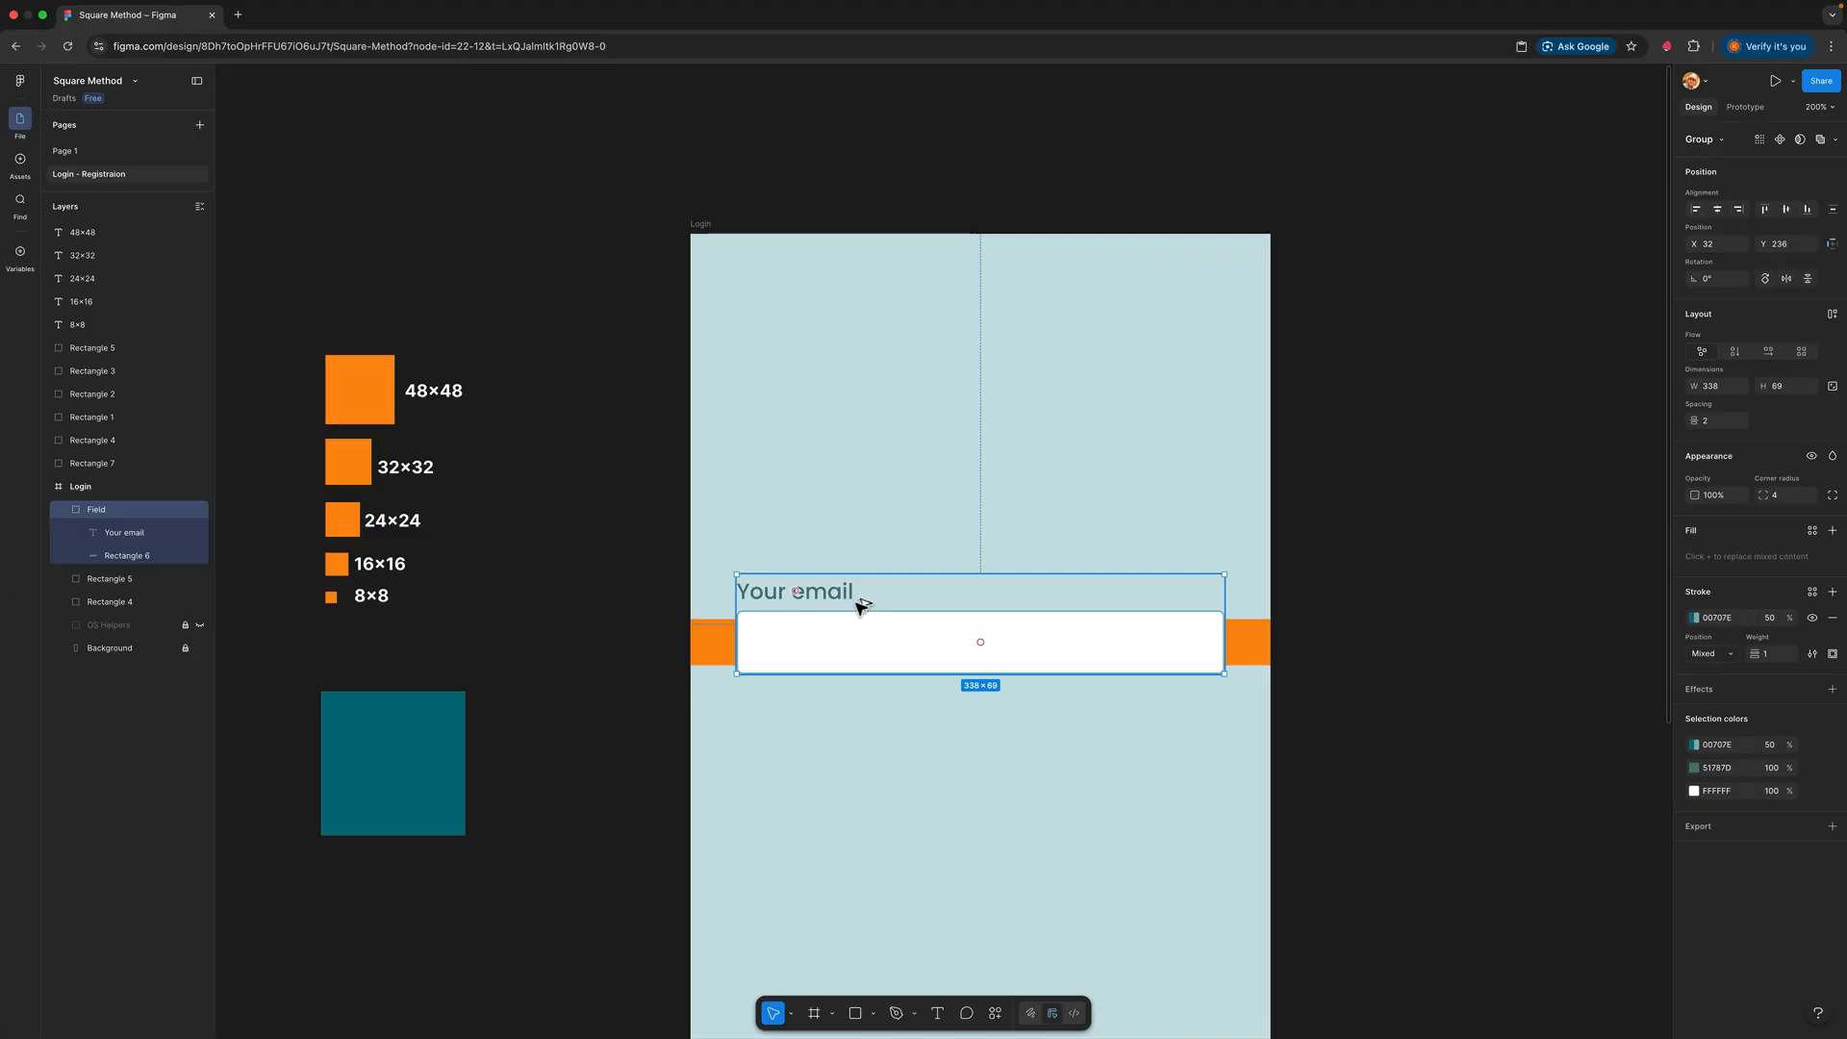
{"action": "left_click_drag", "start_coordinate": [858, 606], "coordinate": [840, 752]}
{"action": "double_click", "coordinate": [835, 749]}
{"action": "double_click", "coordinate": [833, 750]}
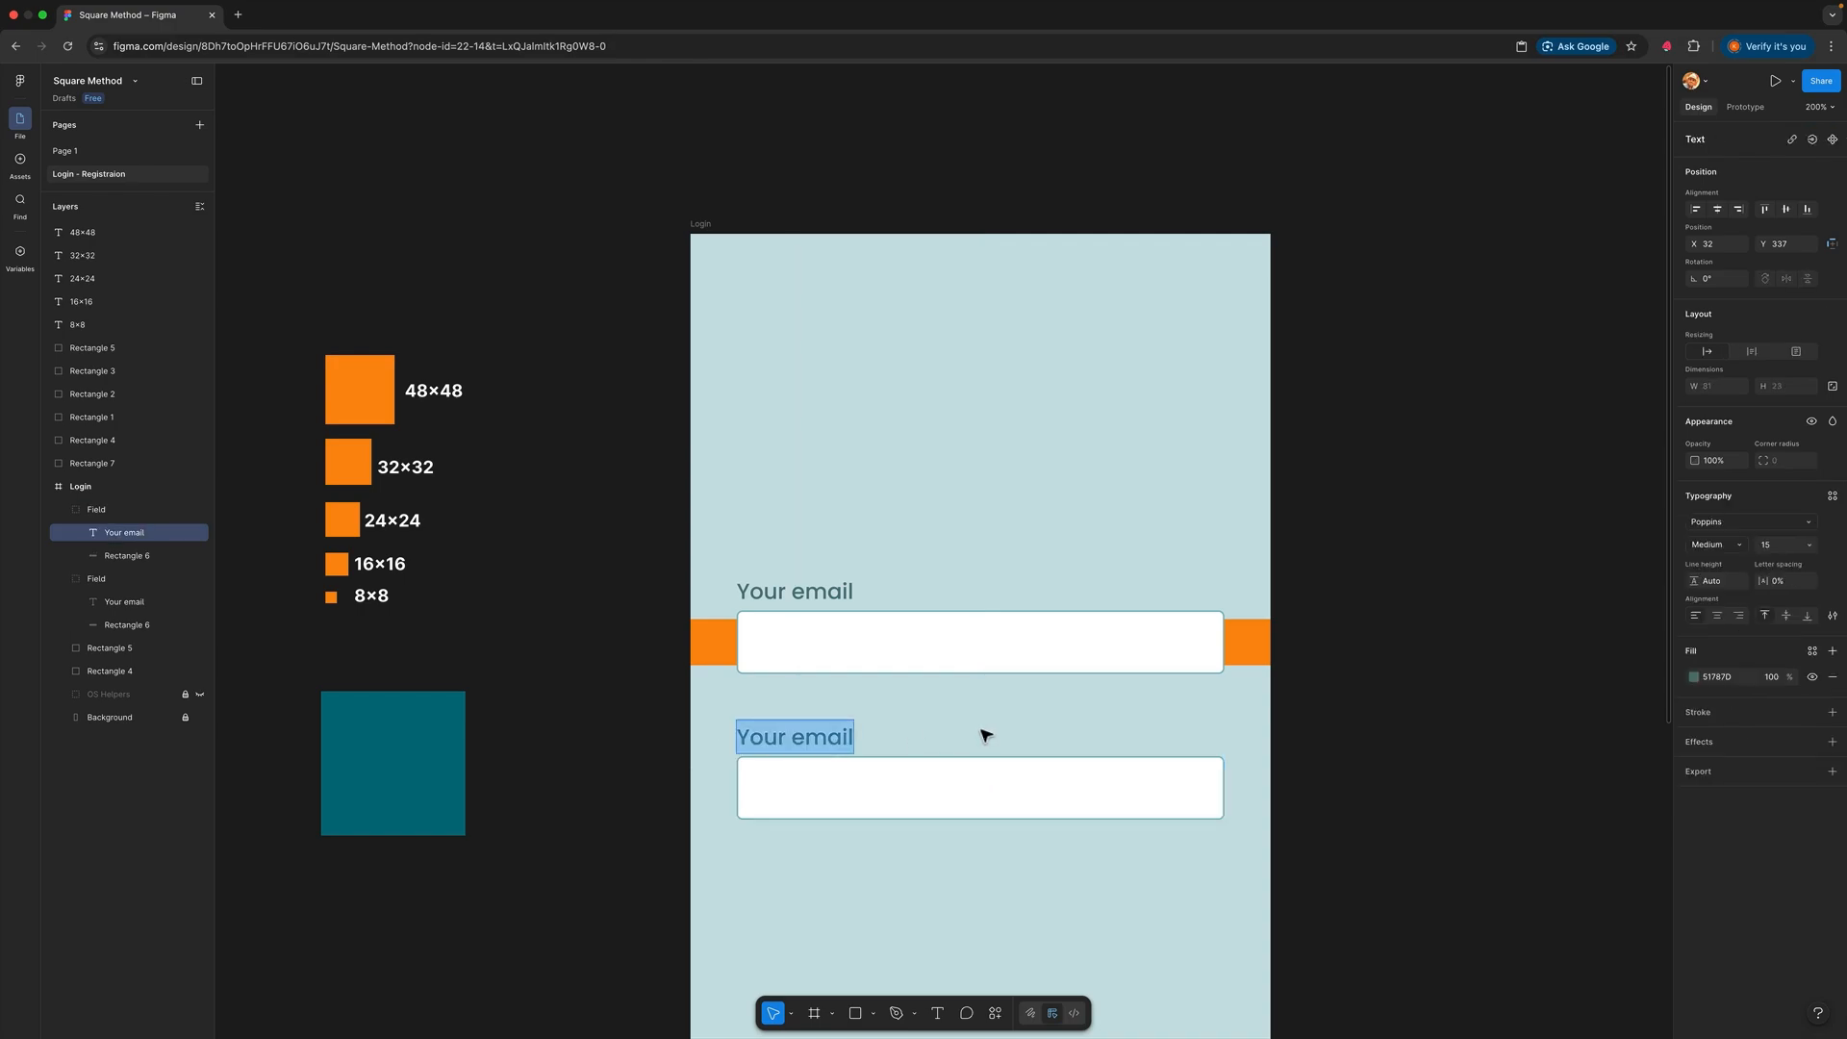
{"action": "type", "text": "Password"}
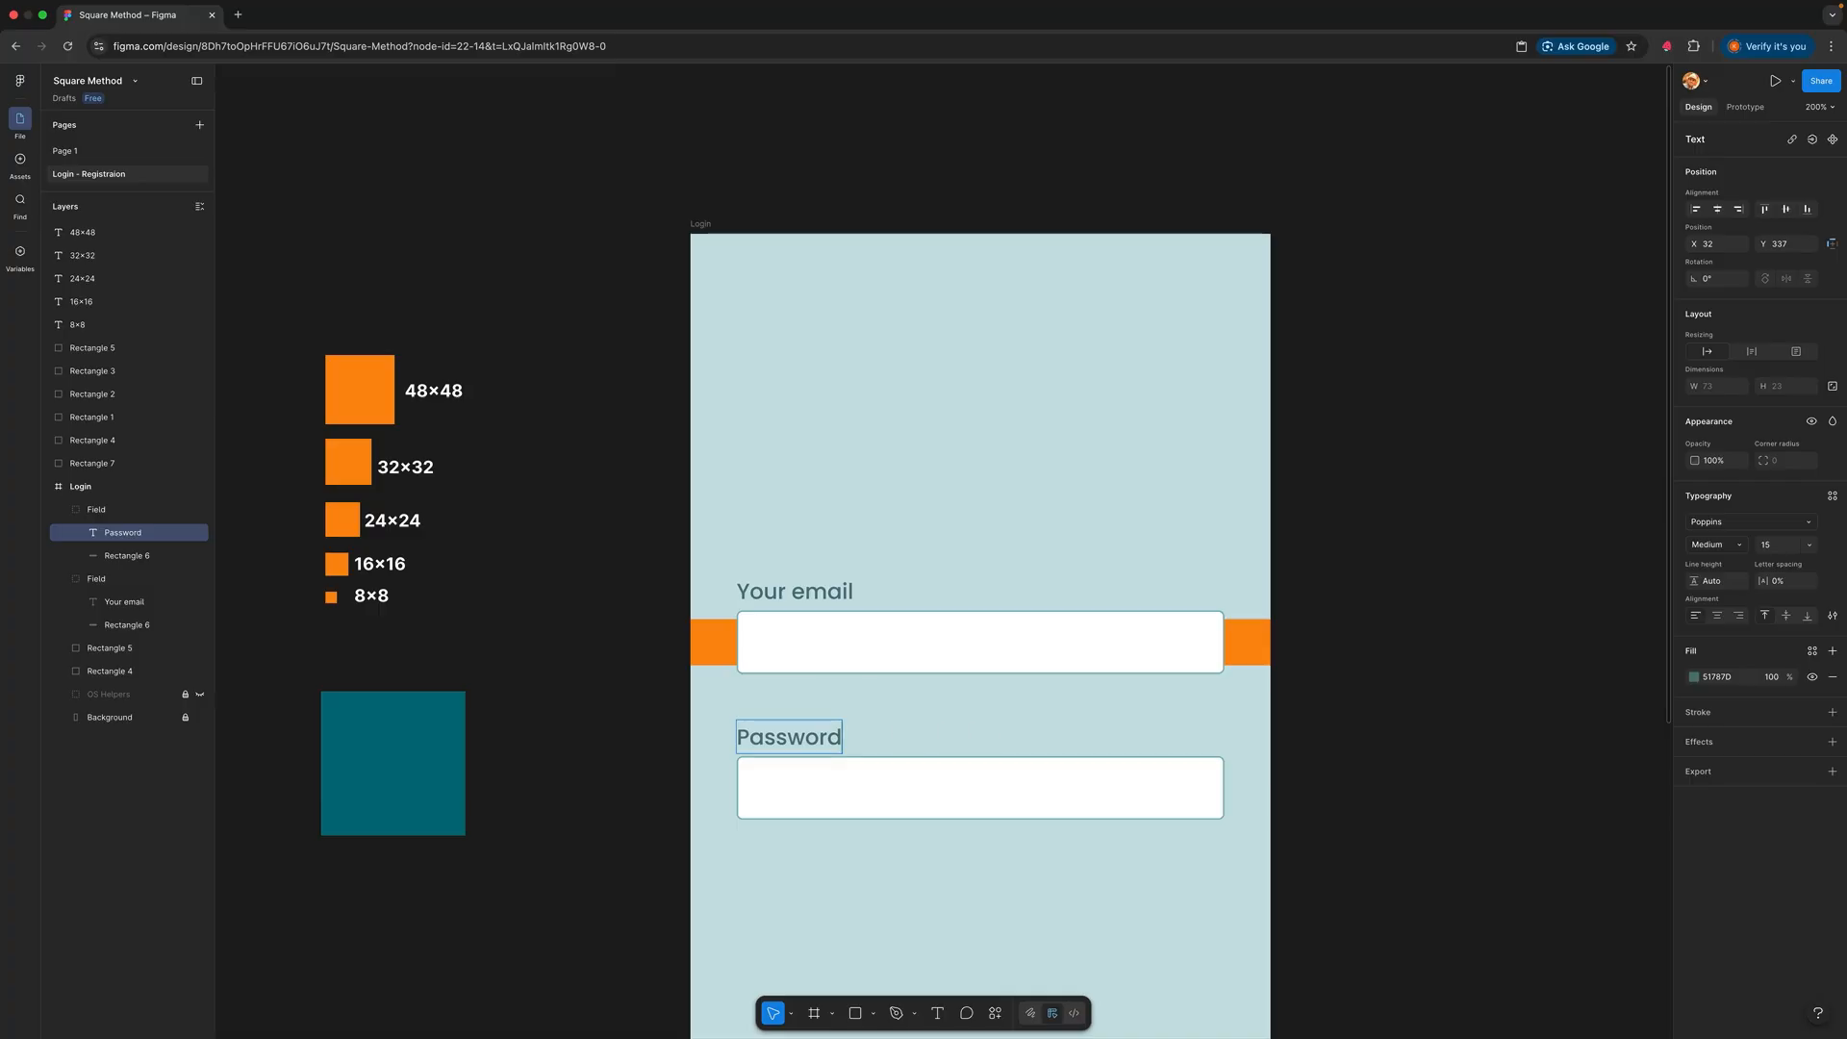
{"action": "left_click", "coordinate": [895, 712]}
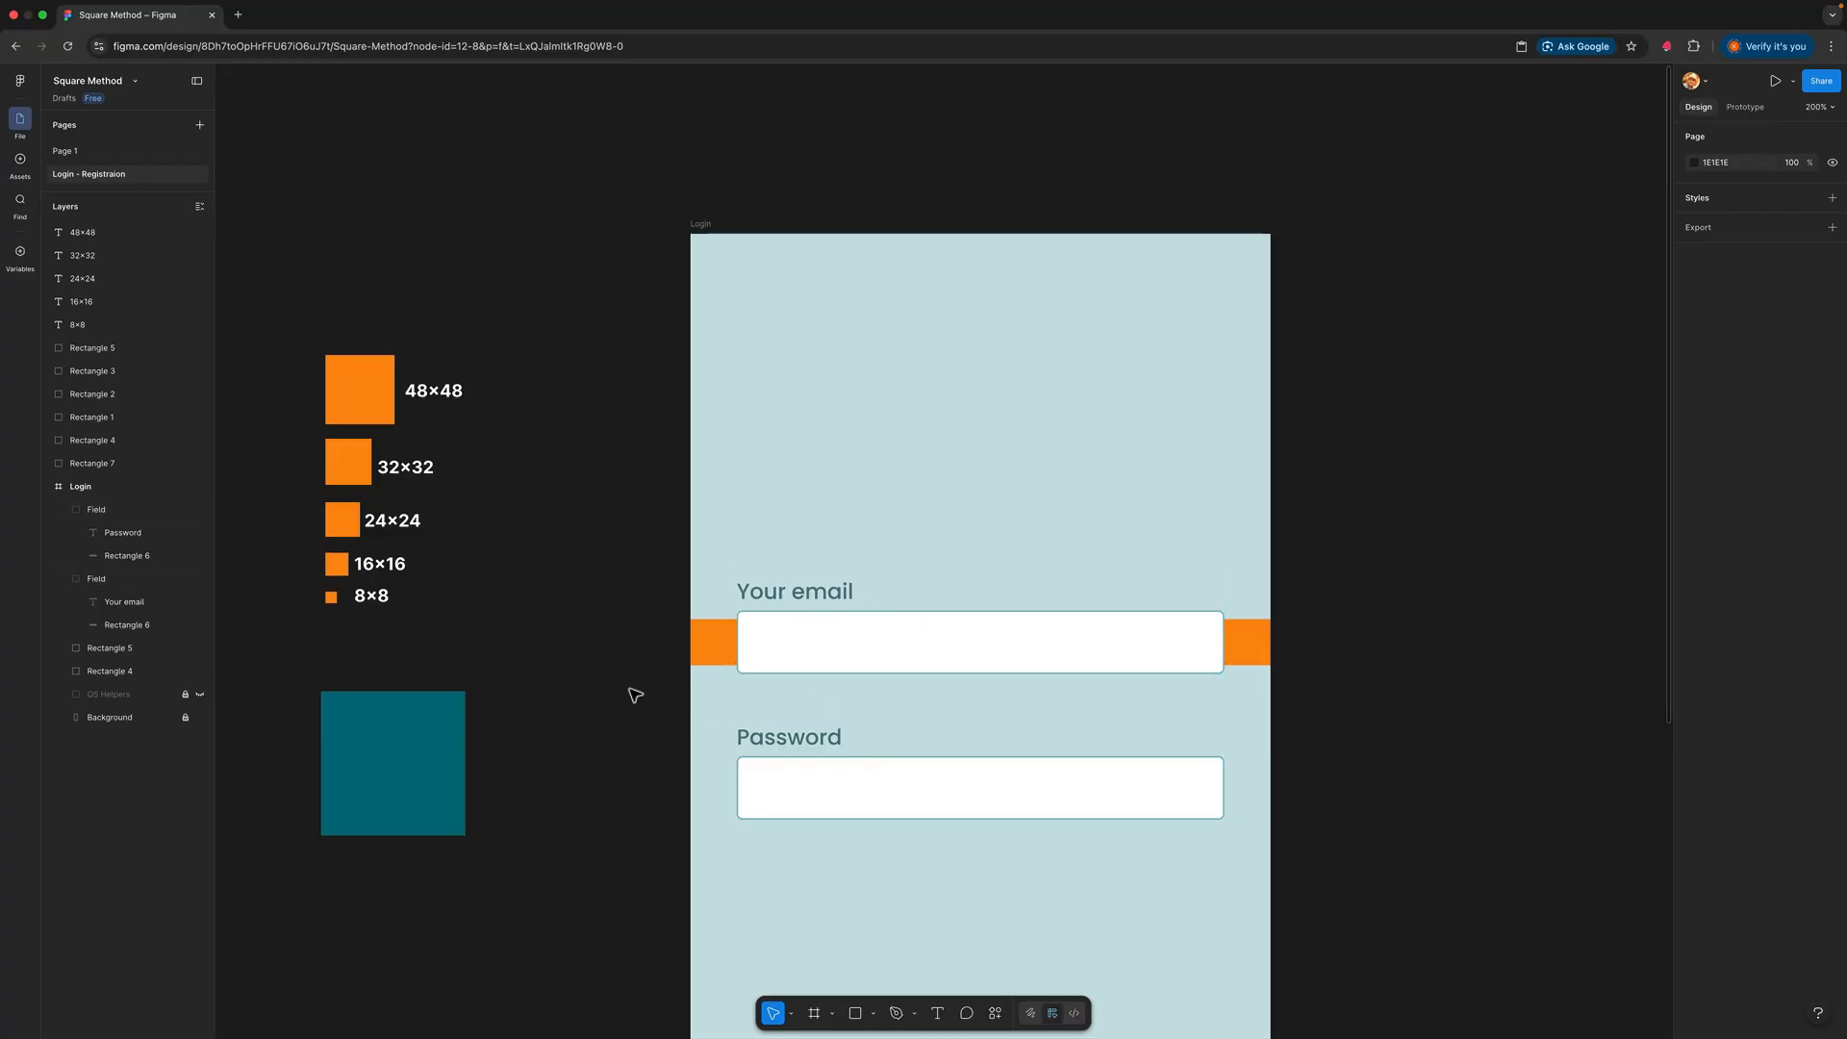
Step: Move the 24×24 orange square into the Login frame against the email field's lower edge, at X 45, Y 305
{"action": "left_click", "coordinate": [341, 531]}
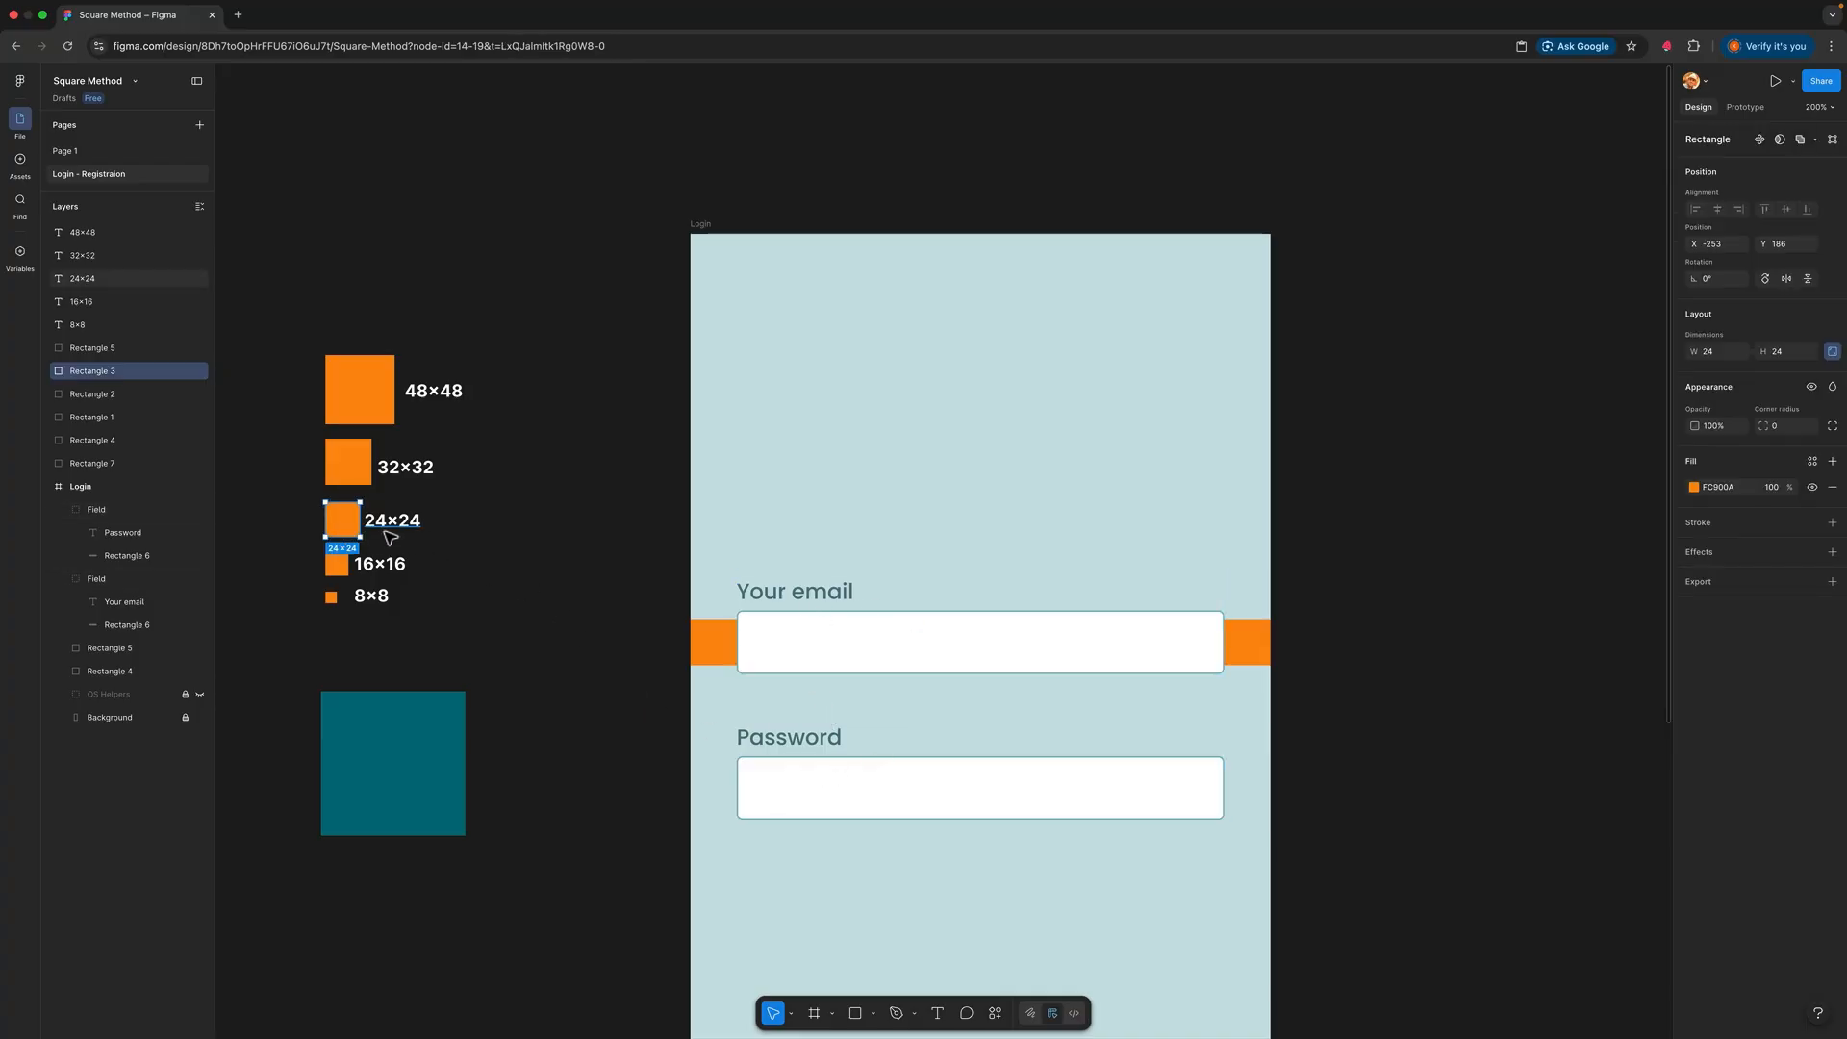
{"action": "left_click_drag", "start_coordinate": [350, 533], "coordinate": [781, 705]}
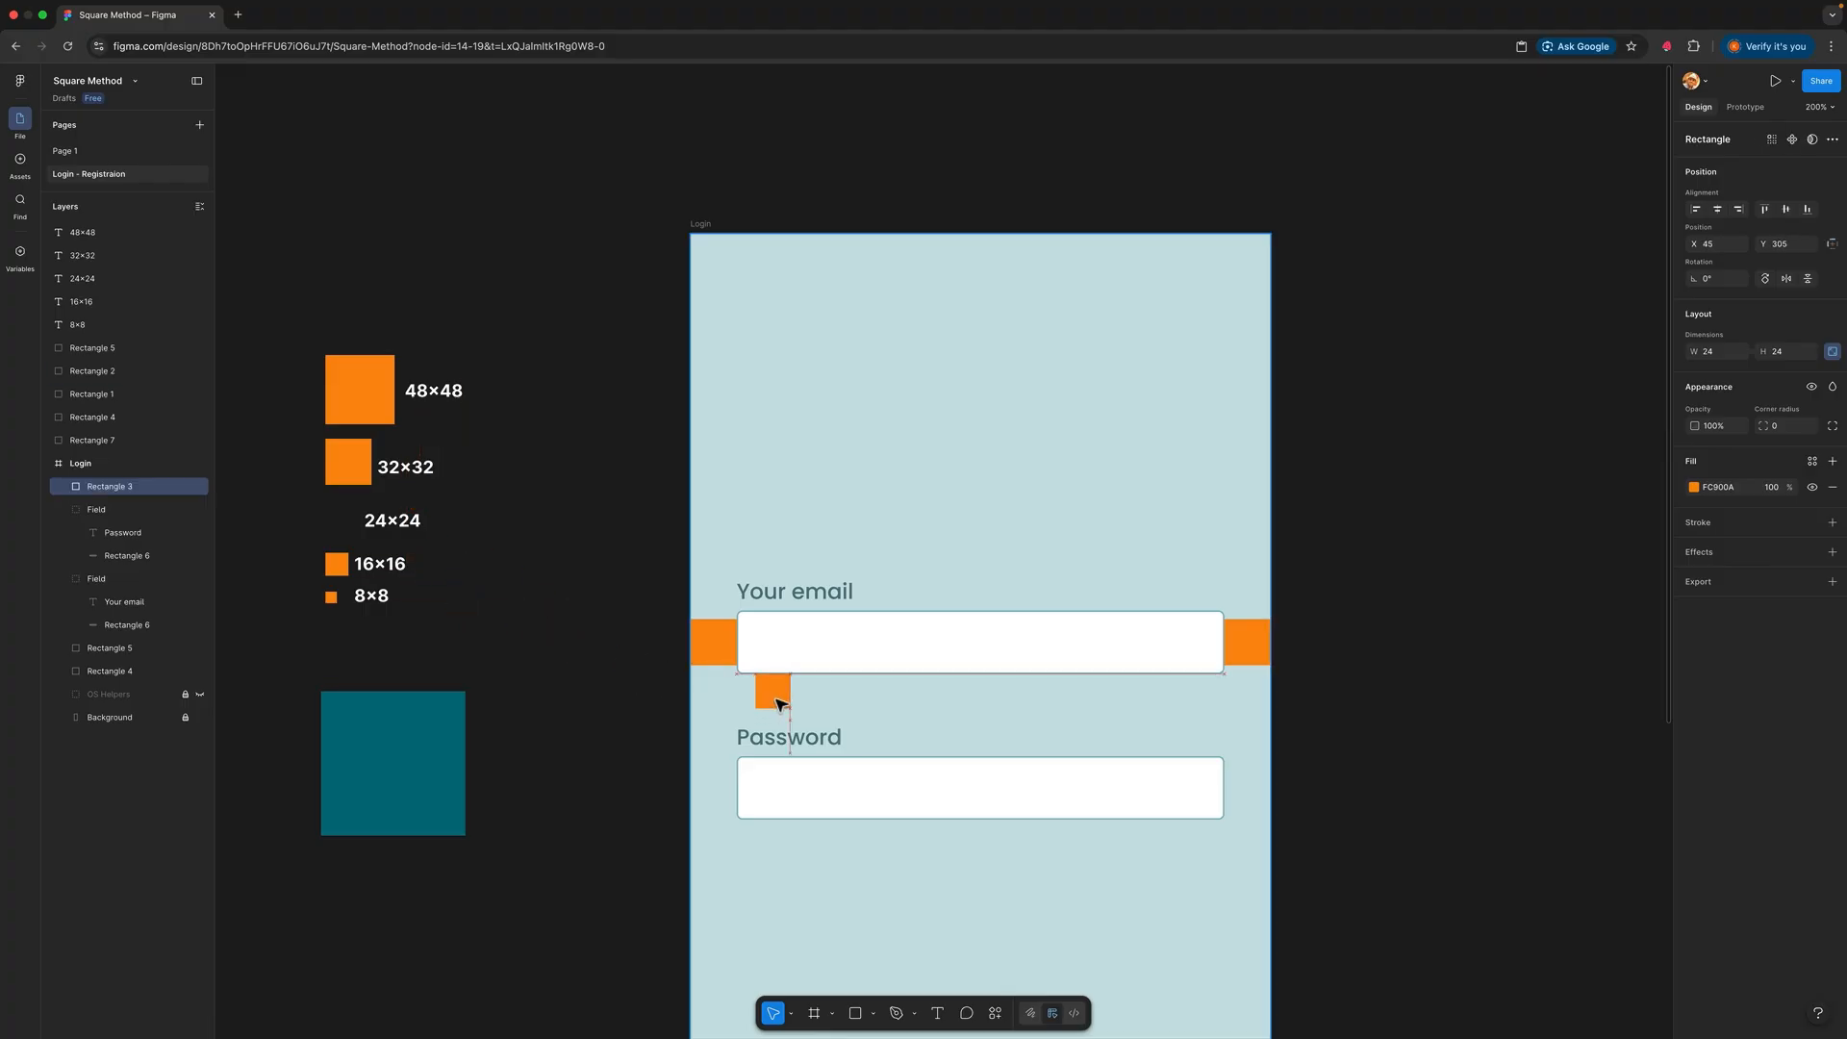
{"action": "left_click", "coordinate": [769, 731]}
Step: Raise the Password field group to Y 322 so its label meets the bottom of the 24×24 spacer square
{"action": "left_click", "coordinate": [838, 748]}
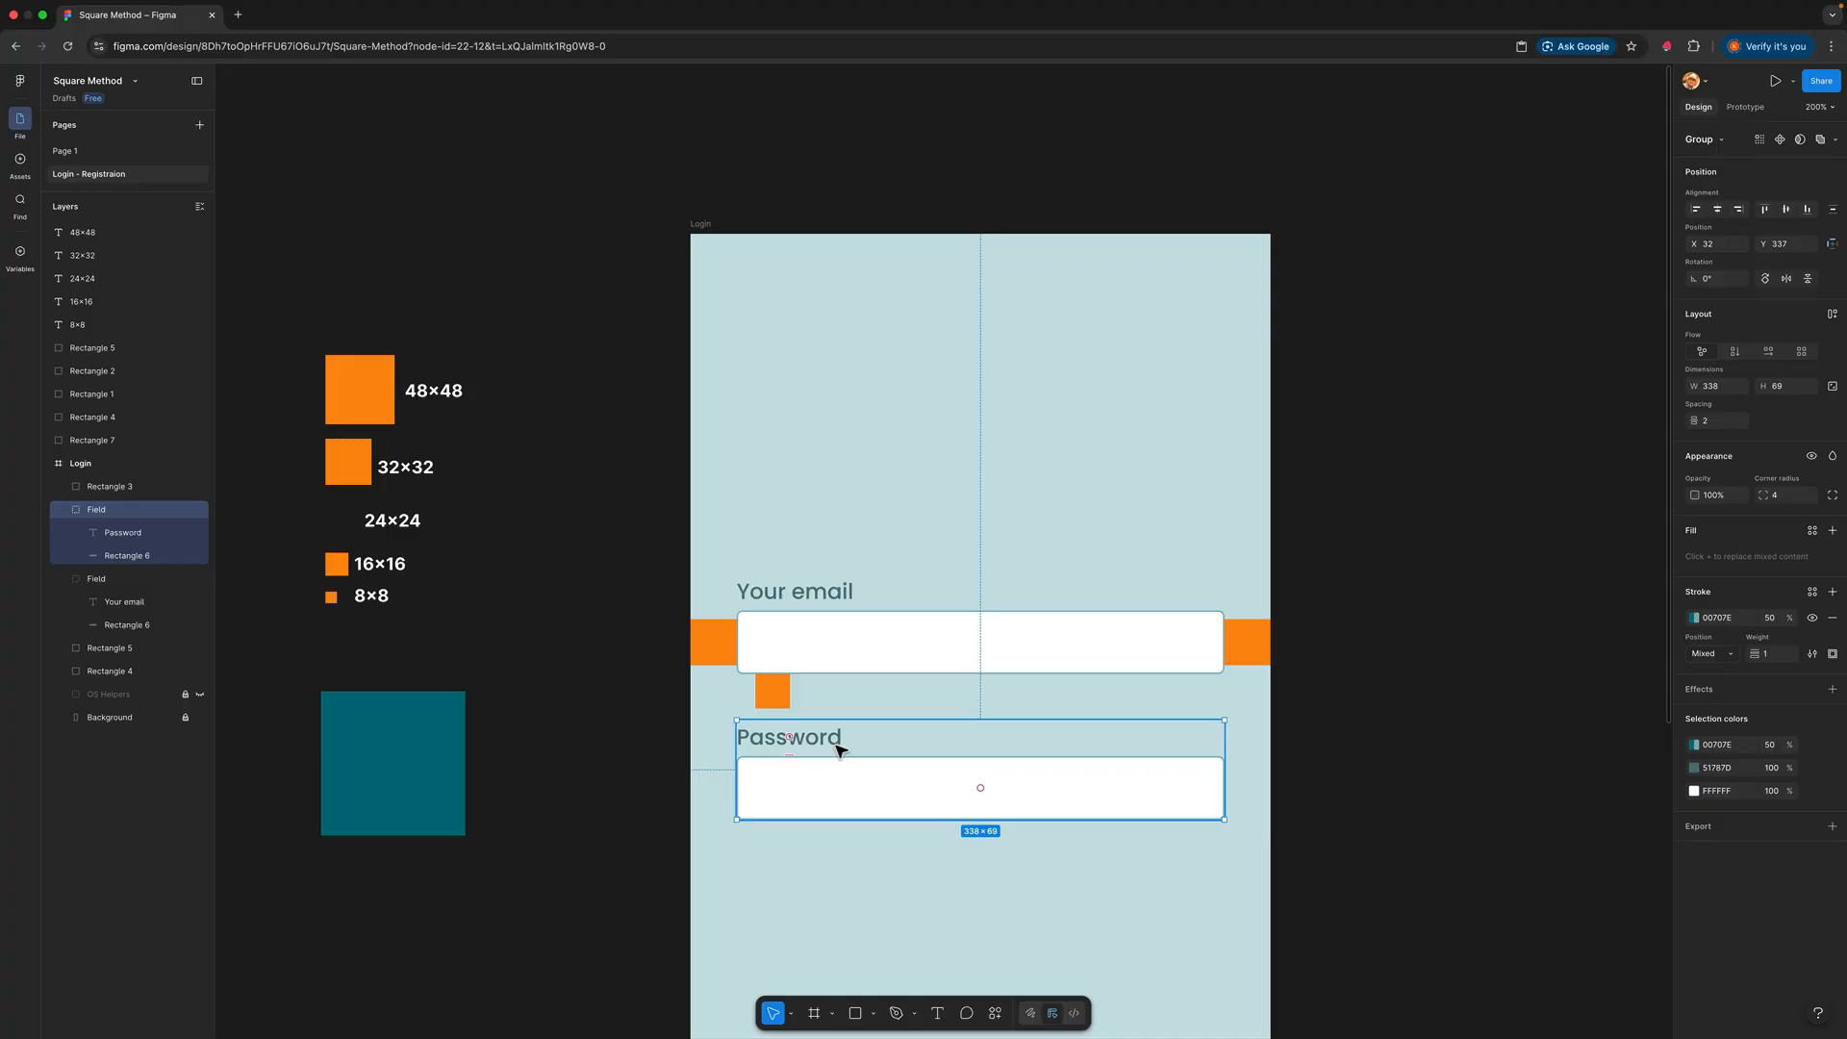
{"action": "key", "text": "Up"}
{"action": "key", "text": "Up"}
{"action": "key", "text": "Up"}
{"action": "key", "text": "Up"}
{"action": "key", "text": "Up"}
{"action": "key", "text": "Up"}
{"action": "key", "text": "Up"}
{"action": "key", "text": "Up"}
{"action": "key", "text": "Up"}
{"action": "key", "text": "Up"}
{"action": "key", "text": "Up"}
{"action": "key", "text": "Up"}
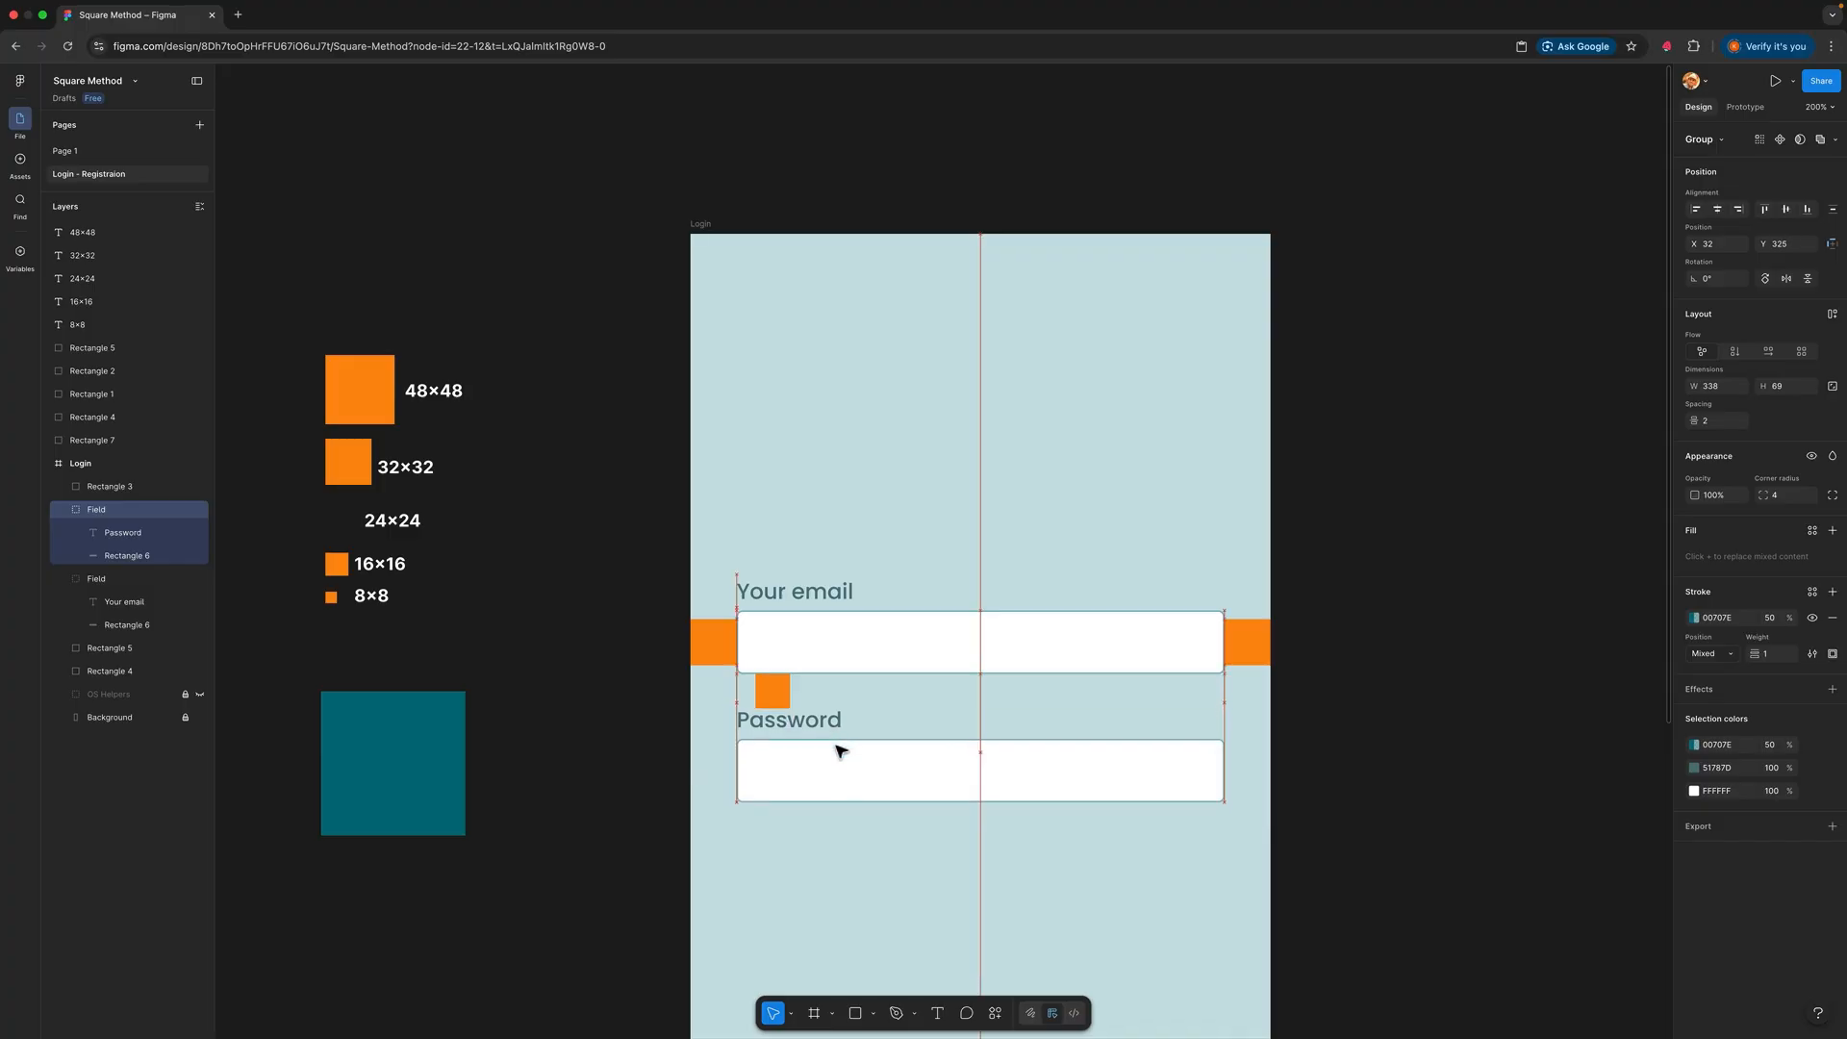
{"action": "key", "text": "Up"}
{"action": "key", "text": "Up"}
{"action": "key", "text": "Up"}
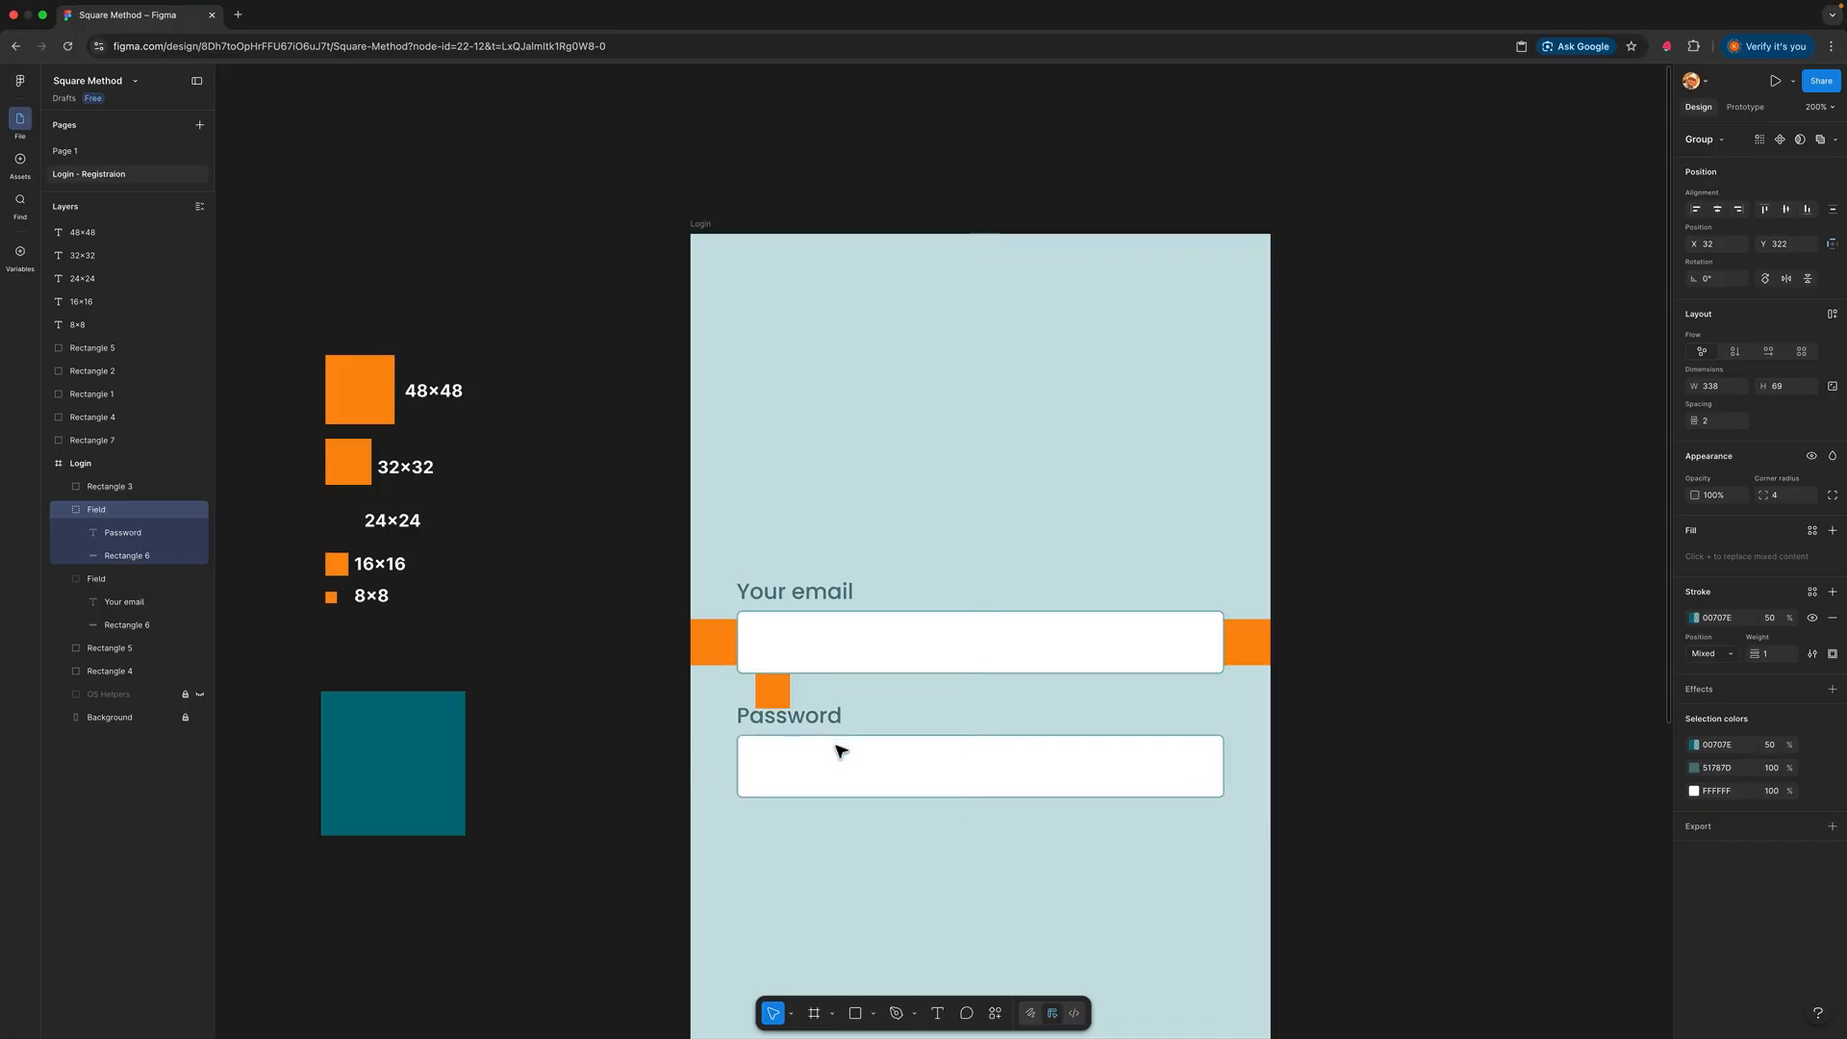
Step: Align the 24×24 square with the fields at X 32 and nudge the Password group down slightly to fit beneath it
{"action": "left_click_drag", "start_coordinate": [788, 691], "coordinate": [769, 691]}
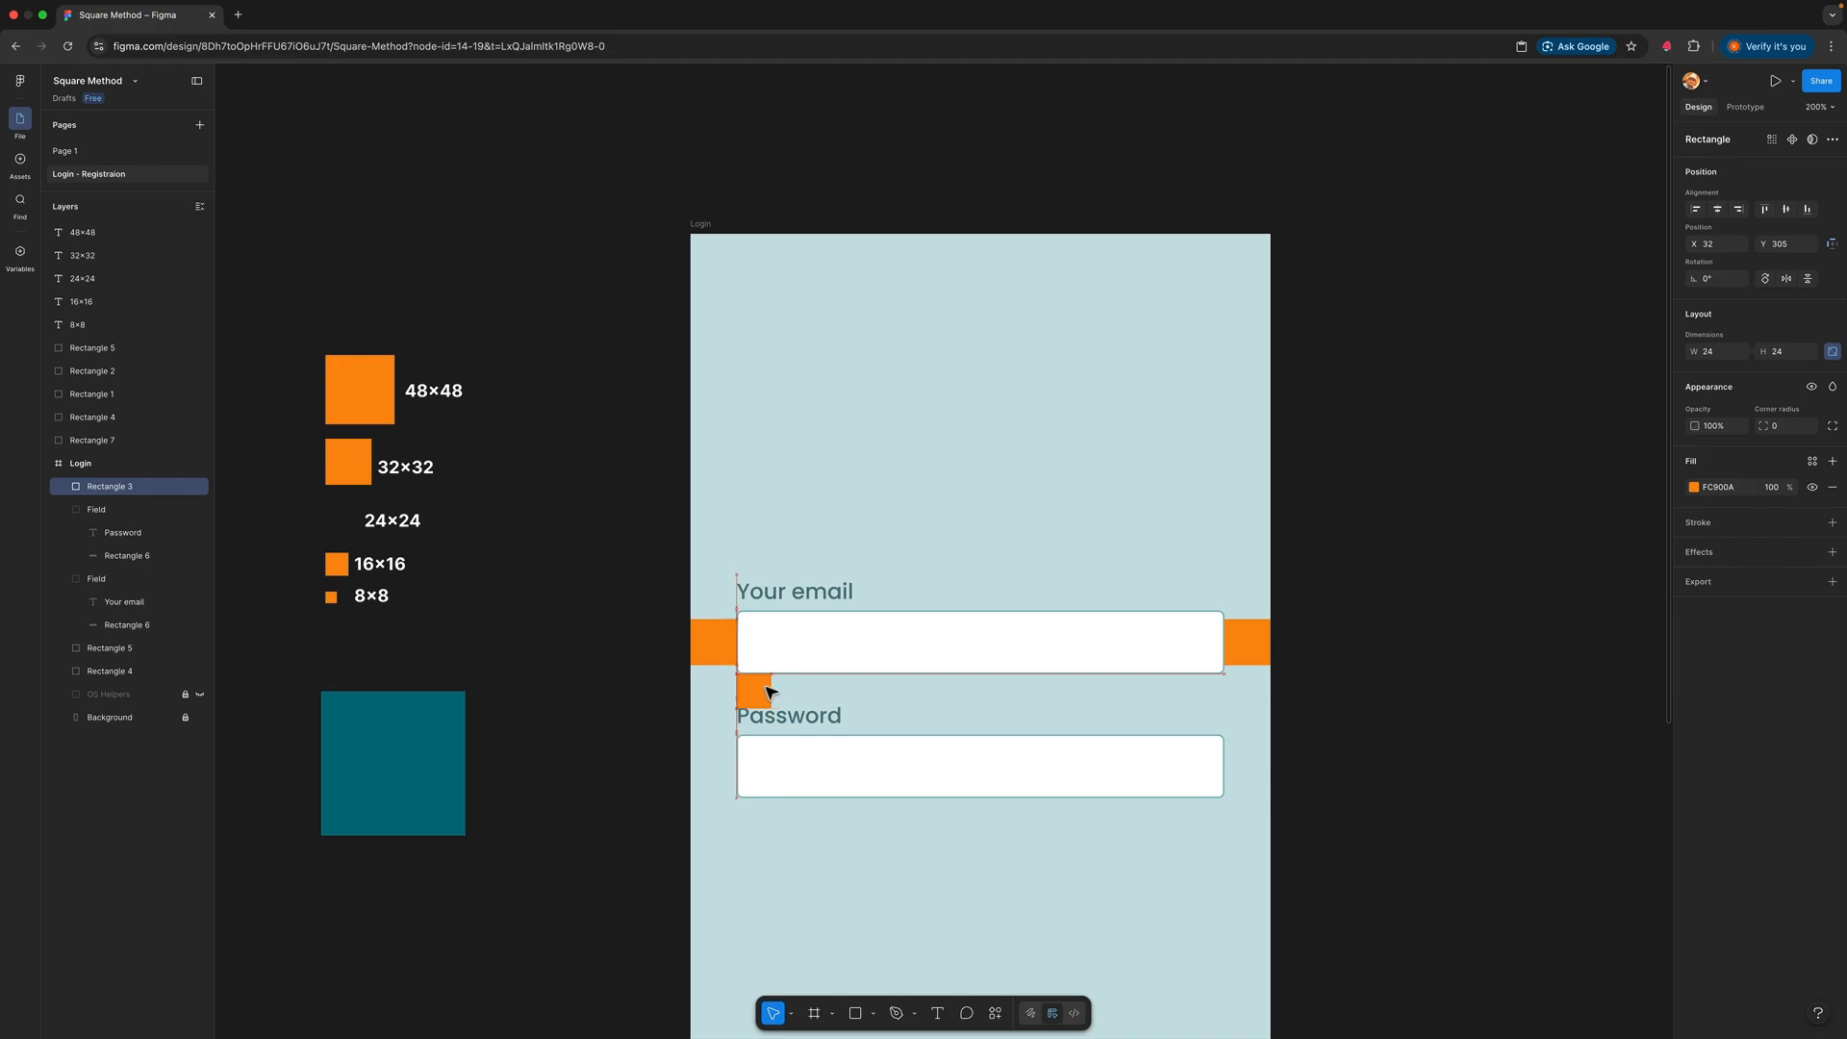
{"action": "left_click", "coordinate": [692, 709]}
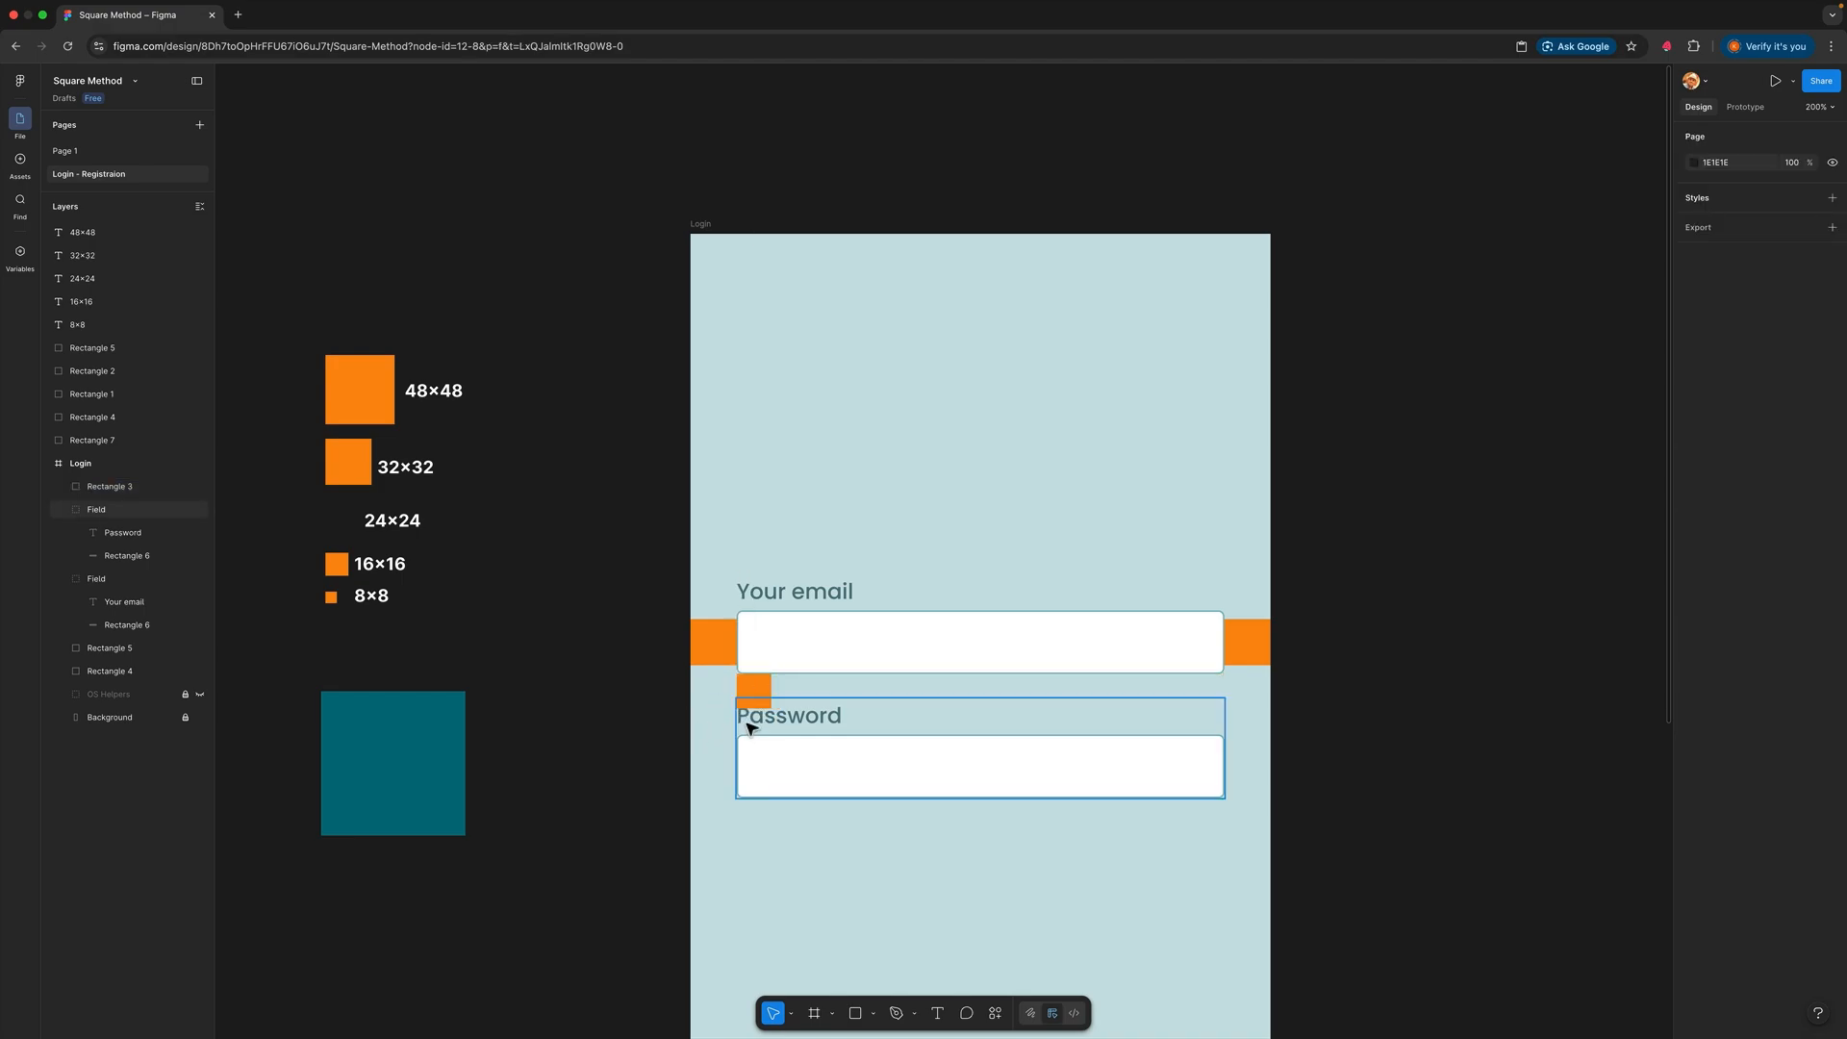
{"action": "left_click_drag", "start_coordinate": [764, 730], "coordinate": [763, 730]}
{"action": "left_click", "coordinate": [734, 709]}
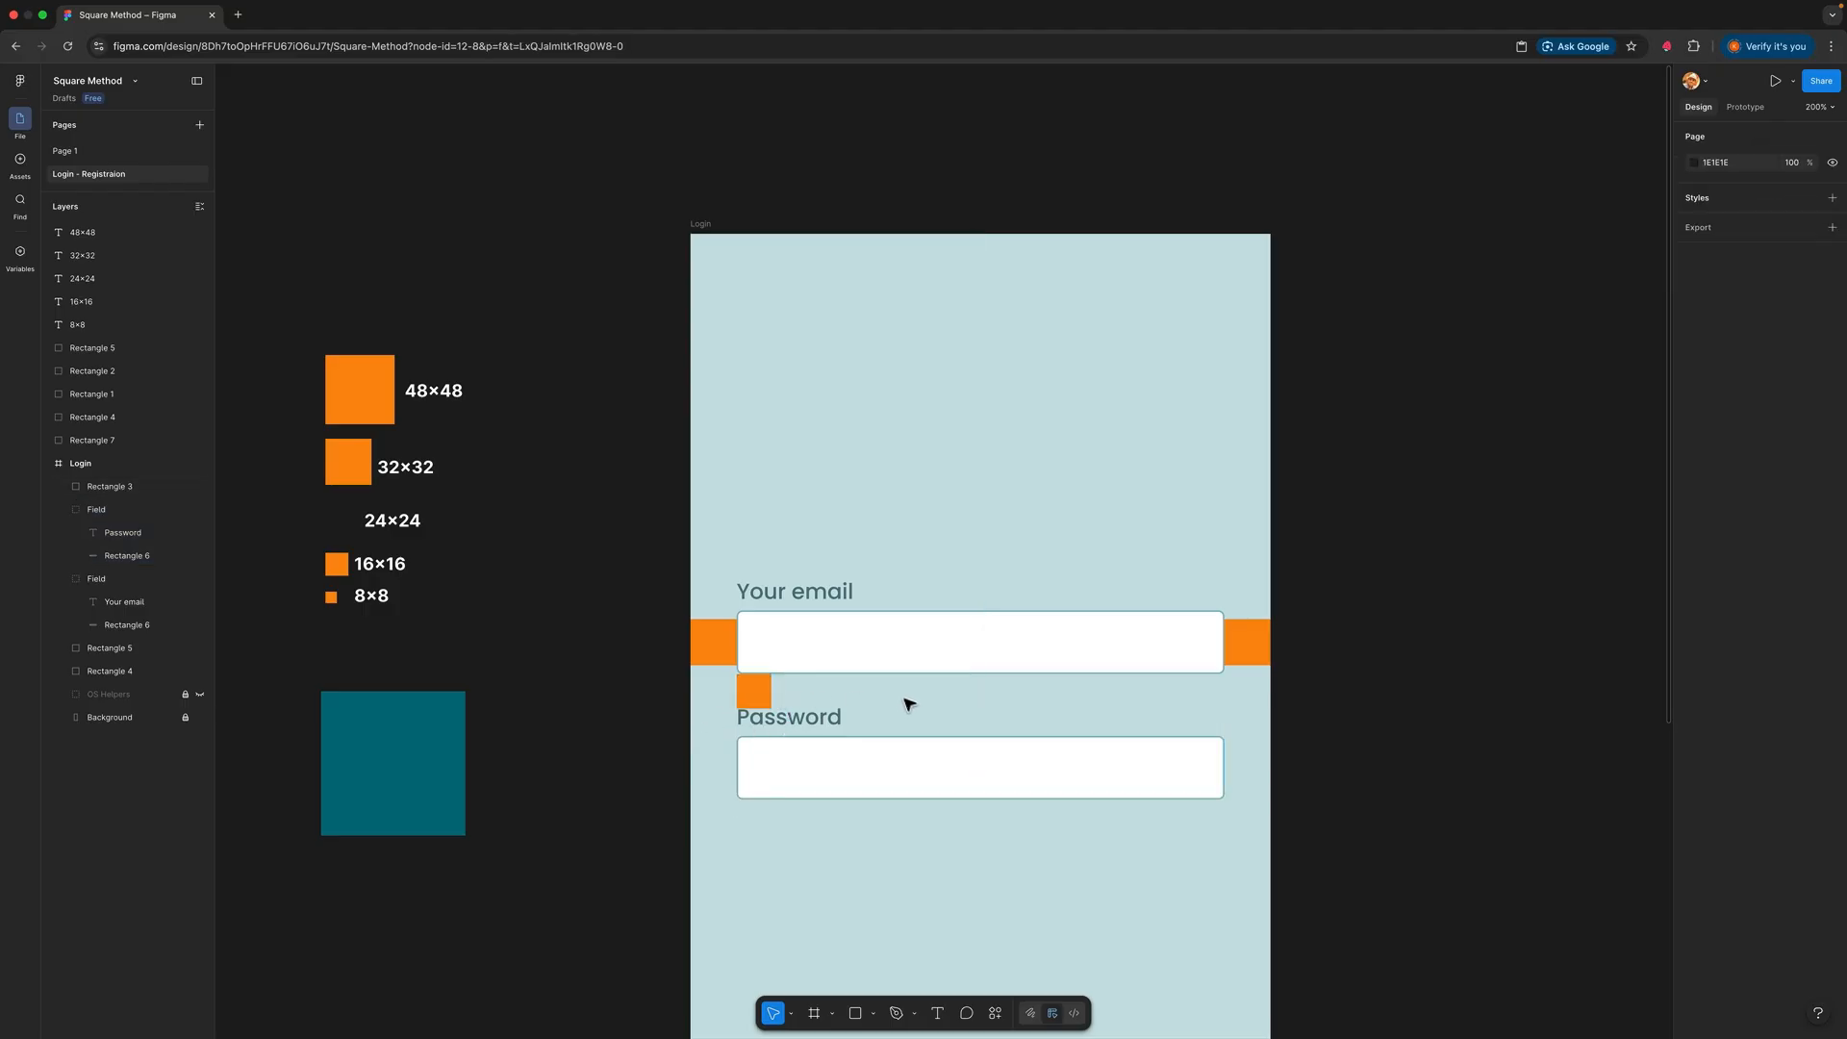
Step: Return the 24×24 square beside its size label outside the frame and delete both 32×32 margin squares flanking the email field
{"action": "left_click_drag", "start_coordinate": [767, 693], "coordinate": [360, 529]}
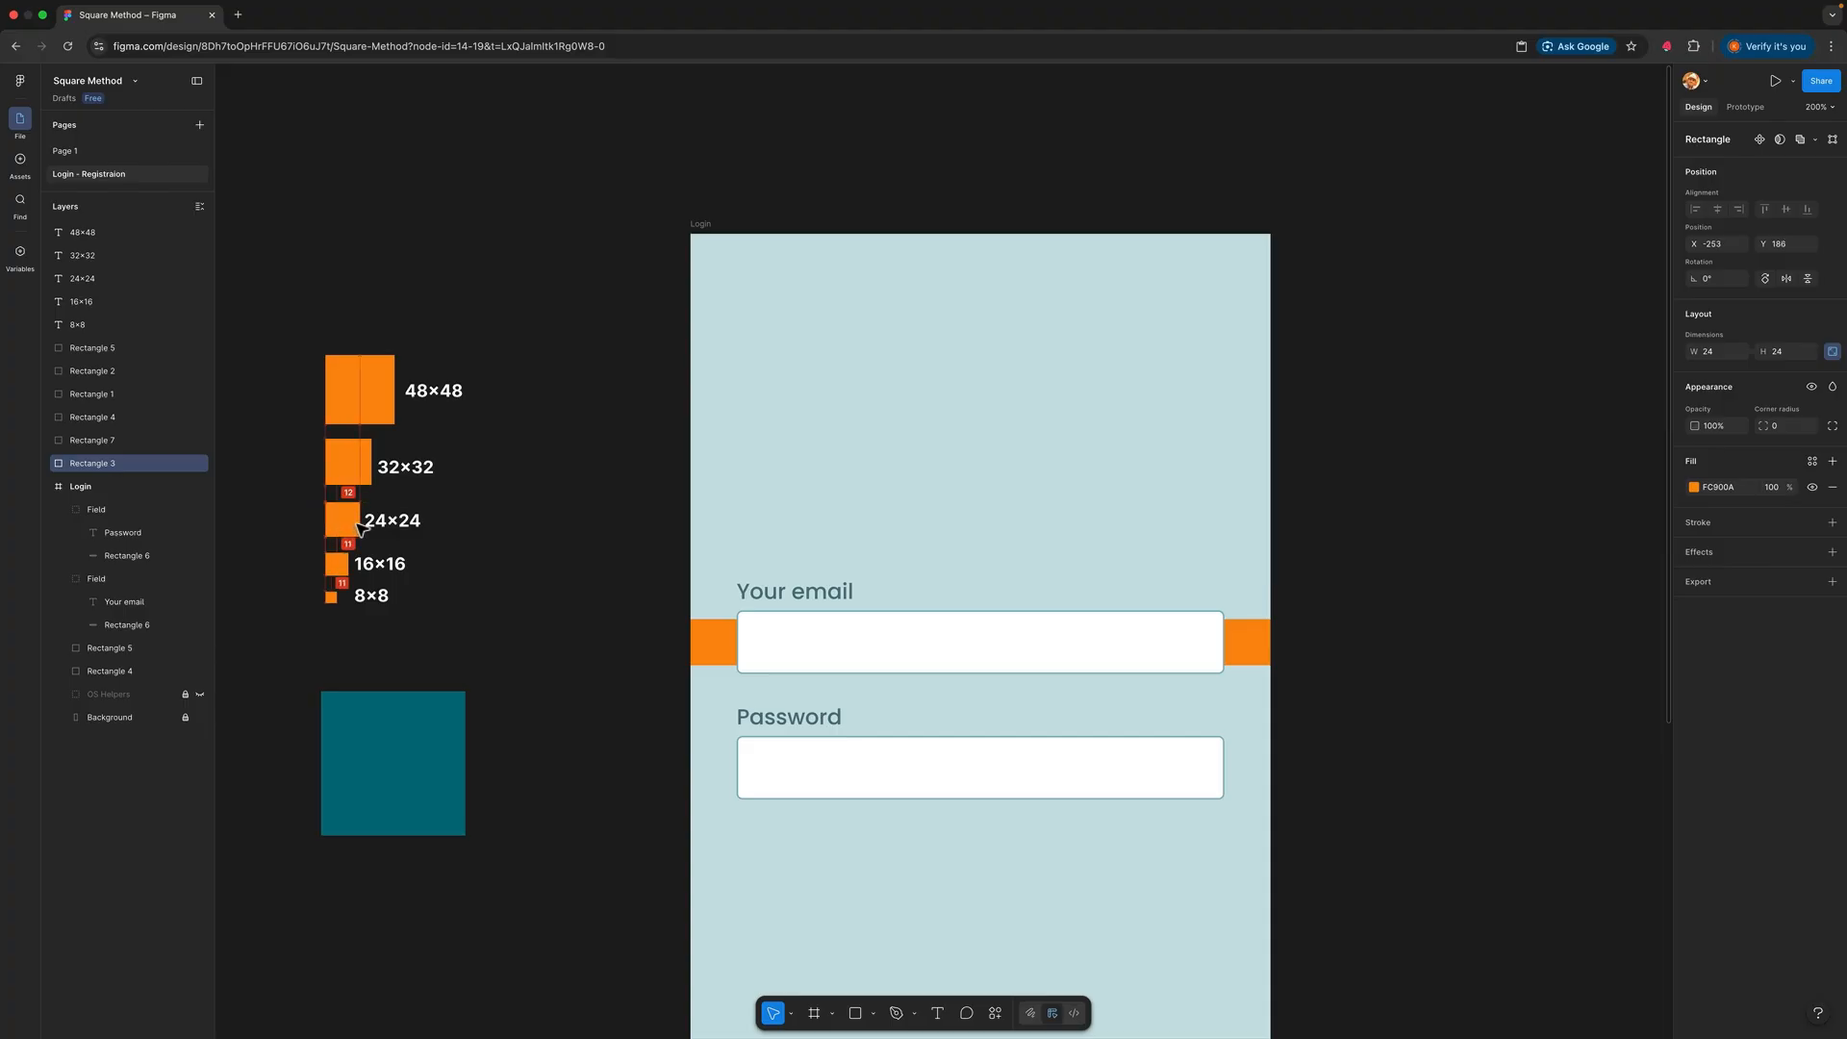
{"action": "left_click", "coordinate": [581, 565]}
{"action": "scroll", "coordinate": [597, 584], "scroll_direction": "down", "scroll_amount": 1}
{"action": "scroll", "coordinate": [597, 584], "scroll_direction": "down", "scroll_amount": 3}
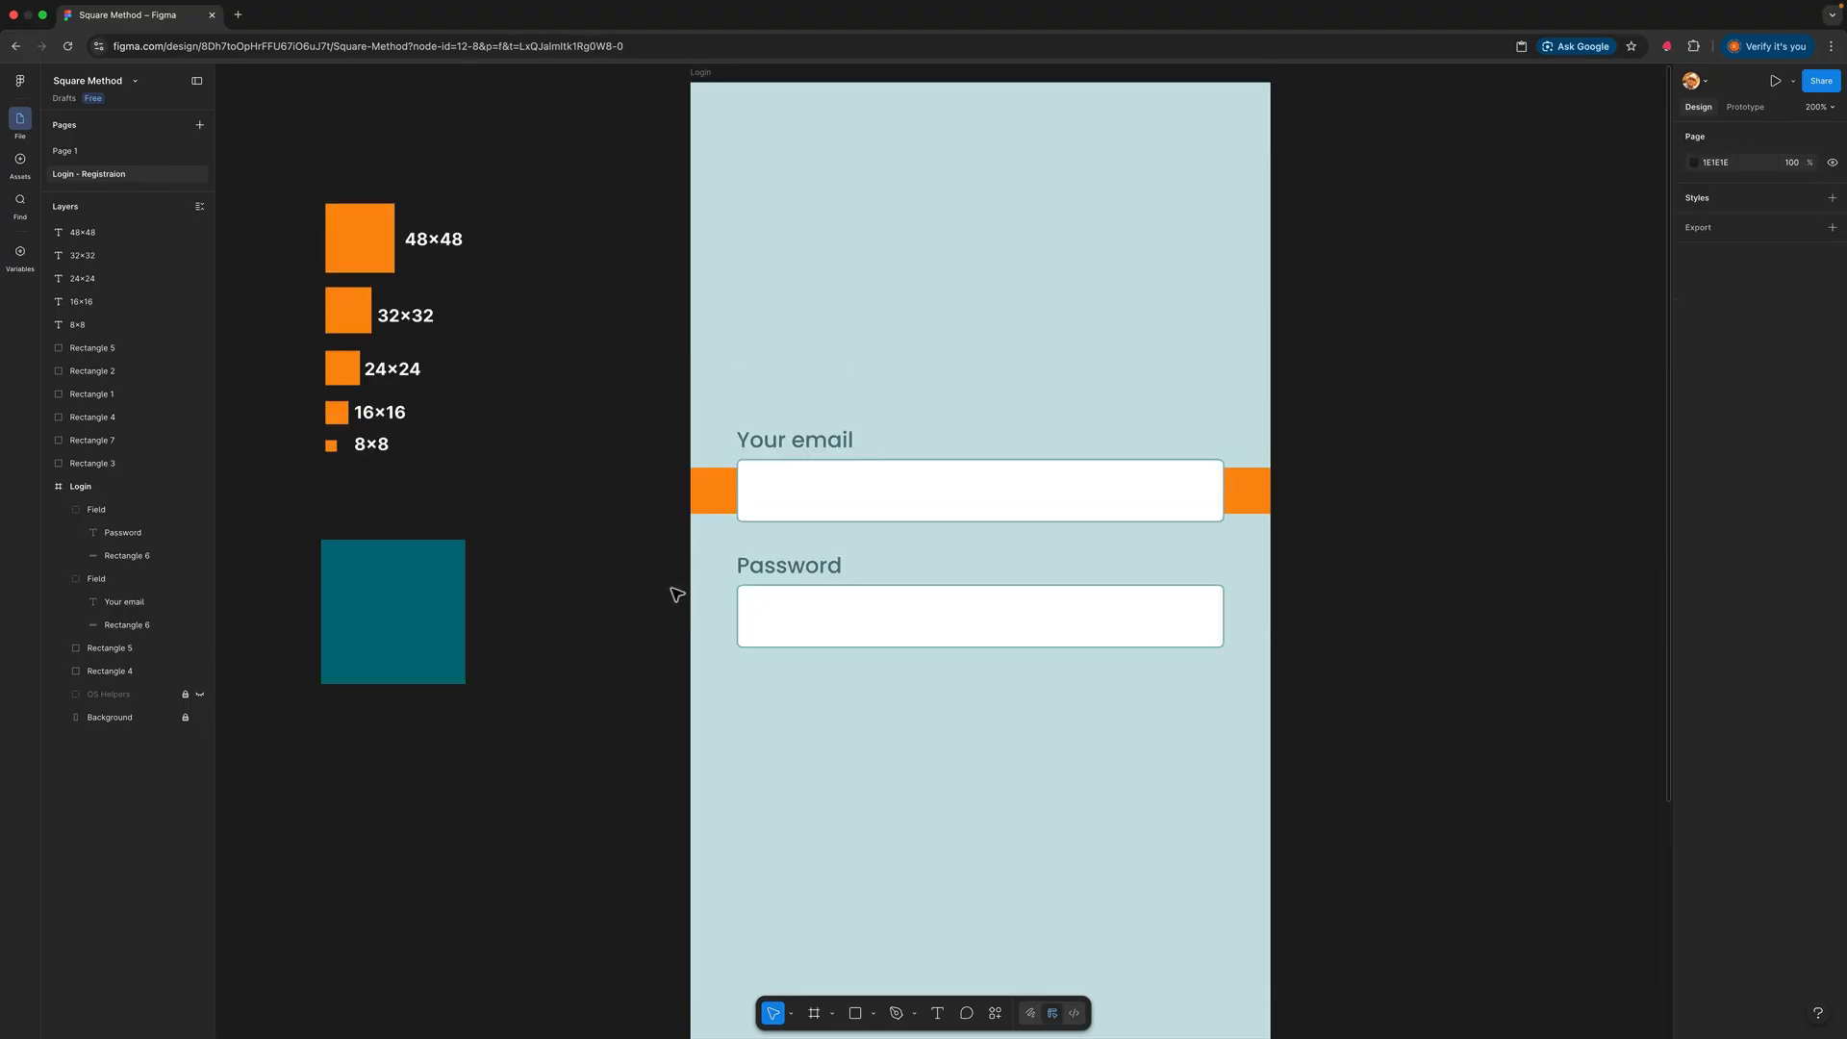
{"action": "left_click", "coordinate": [709, 511]}
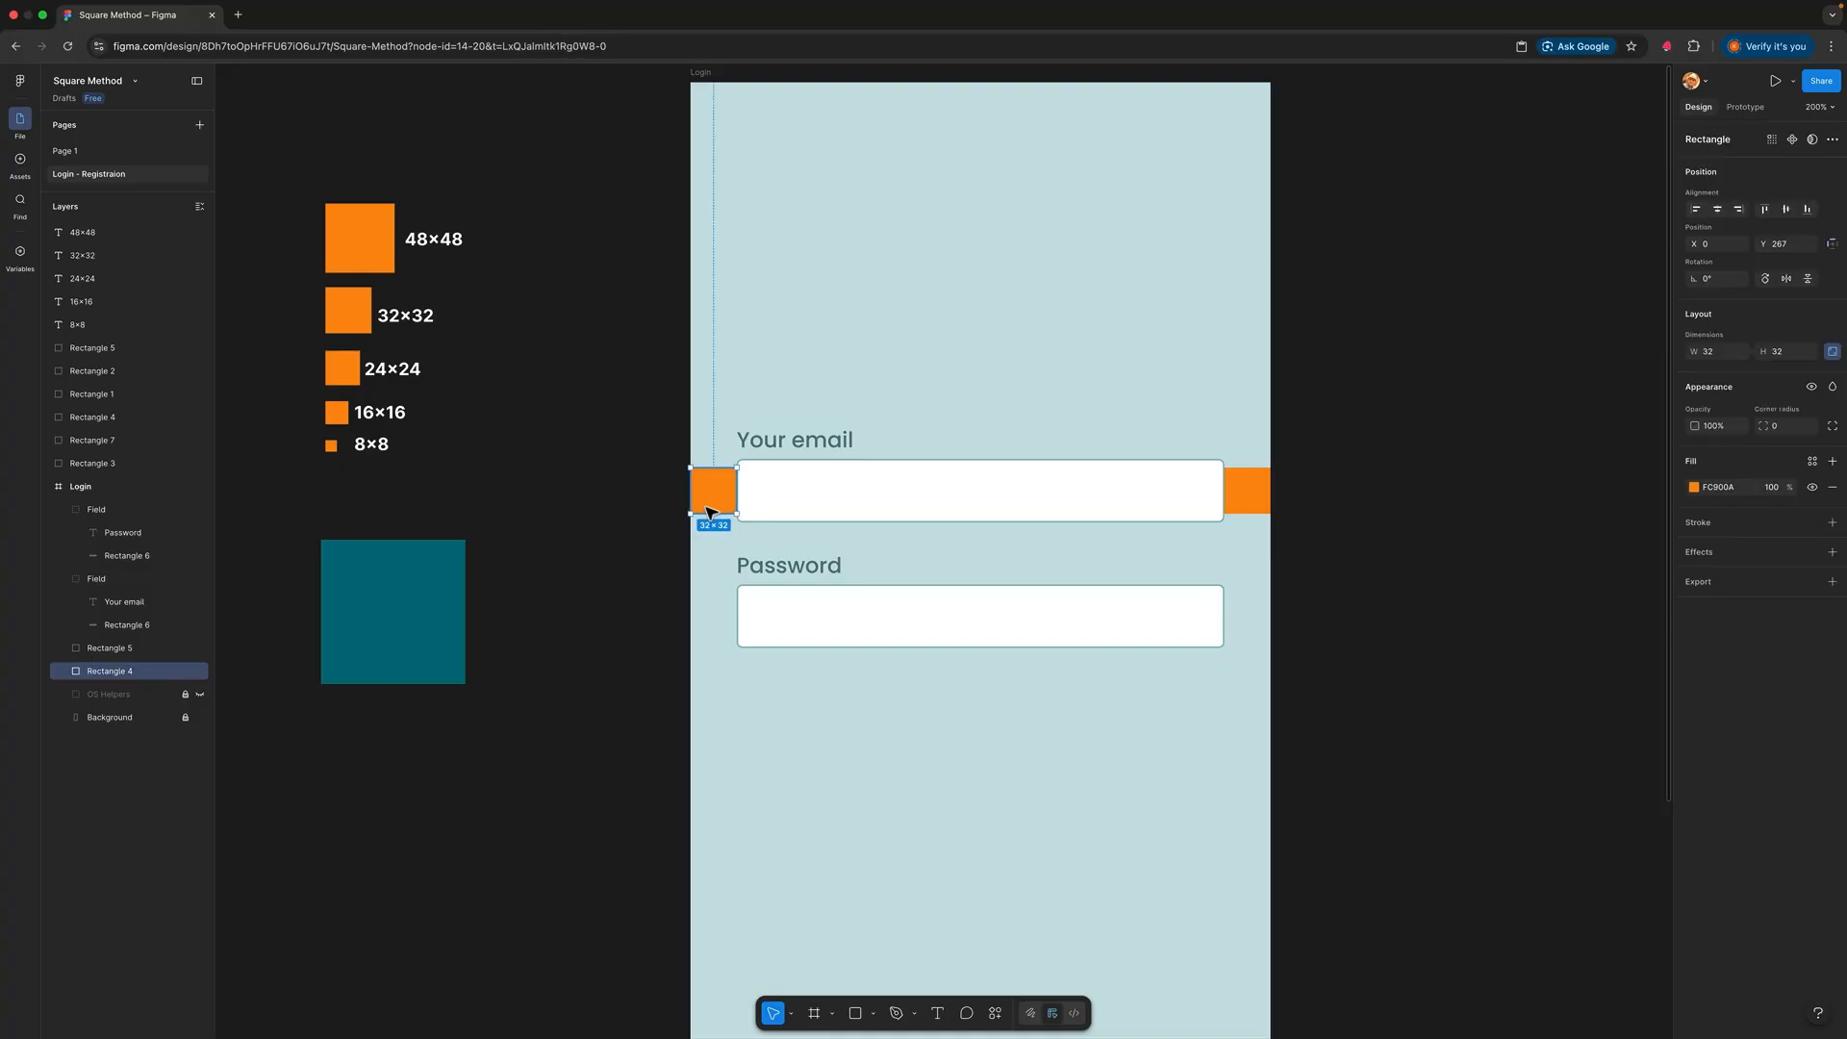
{"action": "key", "text": "Delete"}
{"action": "left_click", "coordinate": [1260, 505]}
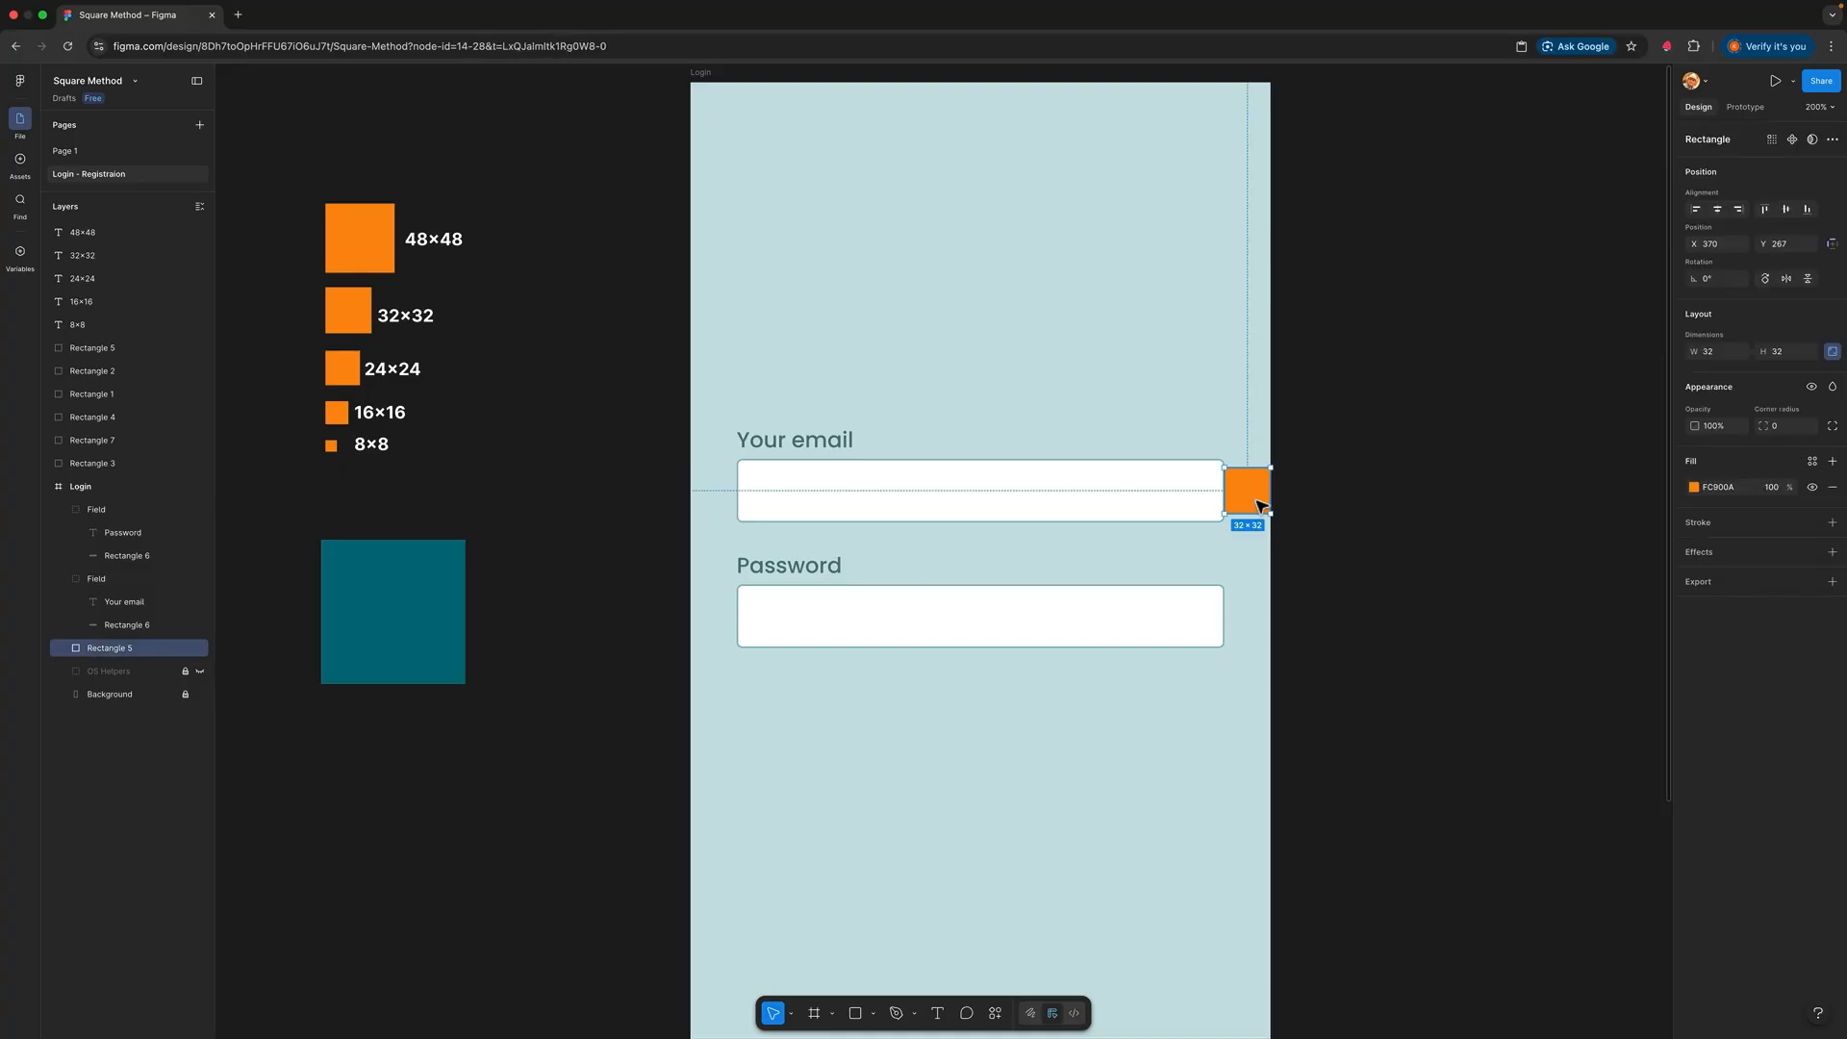
{"action": "key", "text": "Delete"}
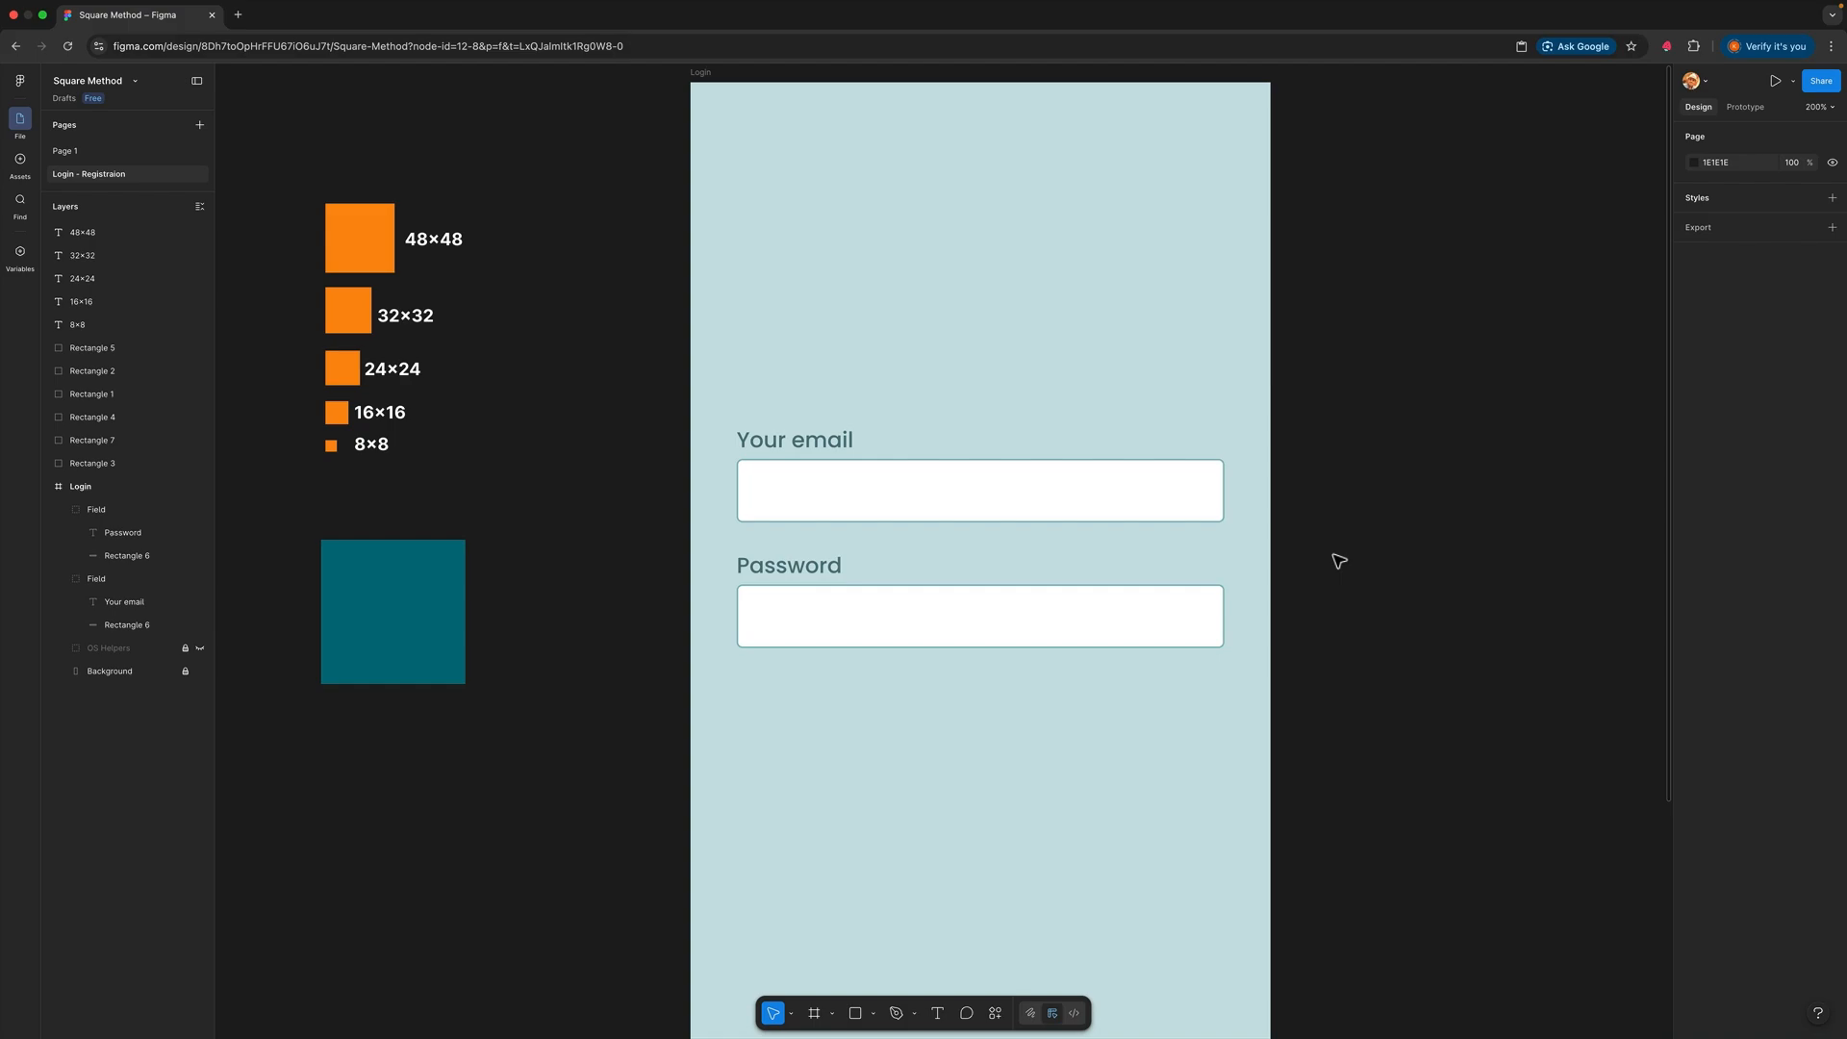
Step: Add the text "Forgot password?" below the password field at X 157, Y 440
{"action": "scroll", "coordinate": [1012, 780], "scroll_direction": "down", "scroll_amount": 1}
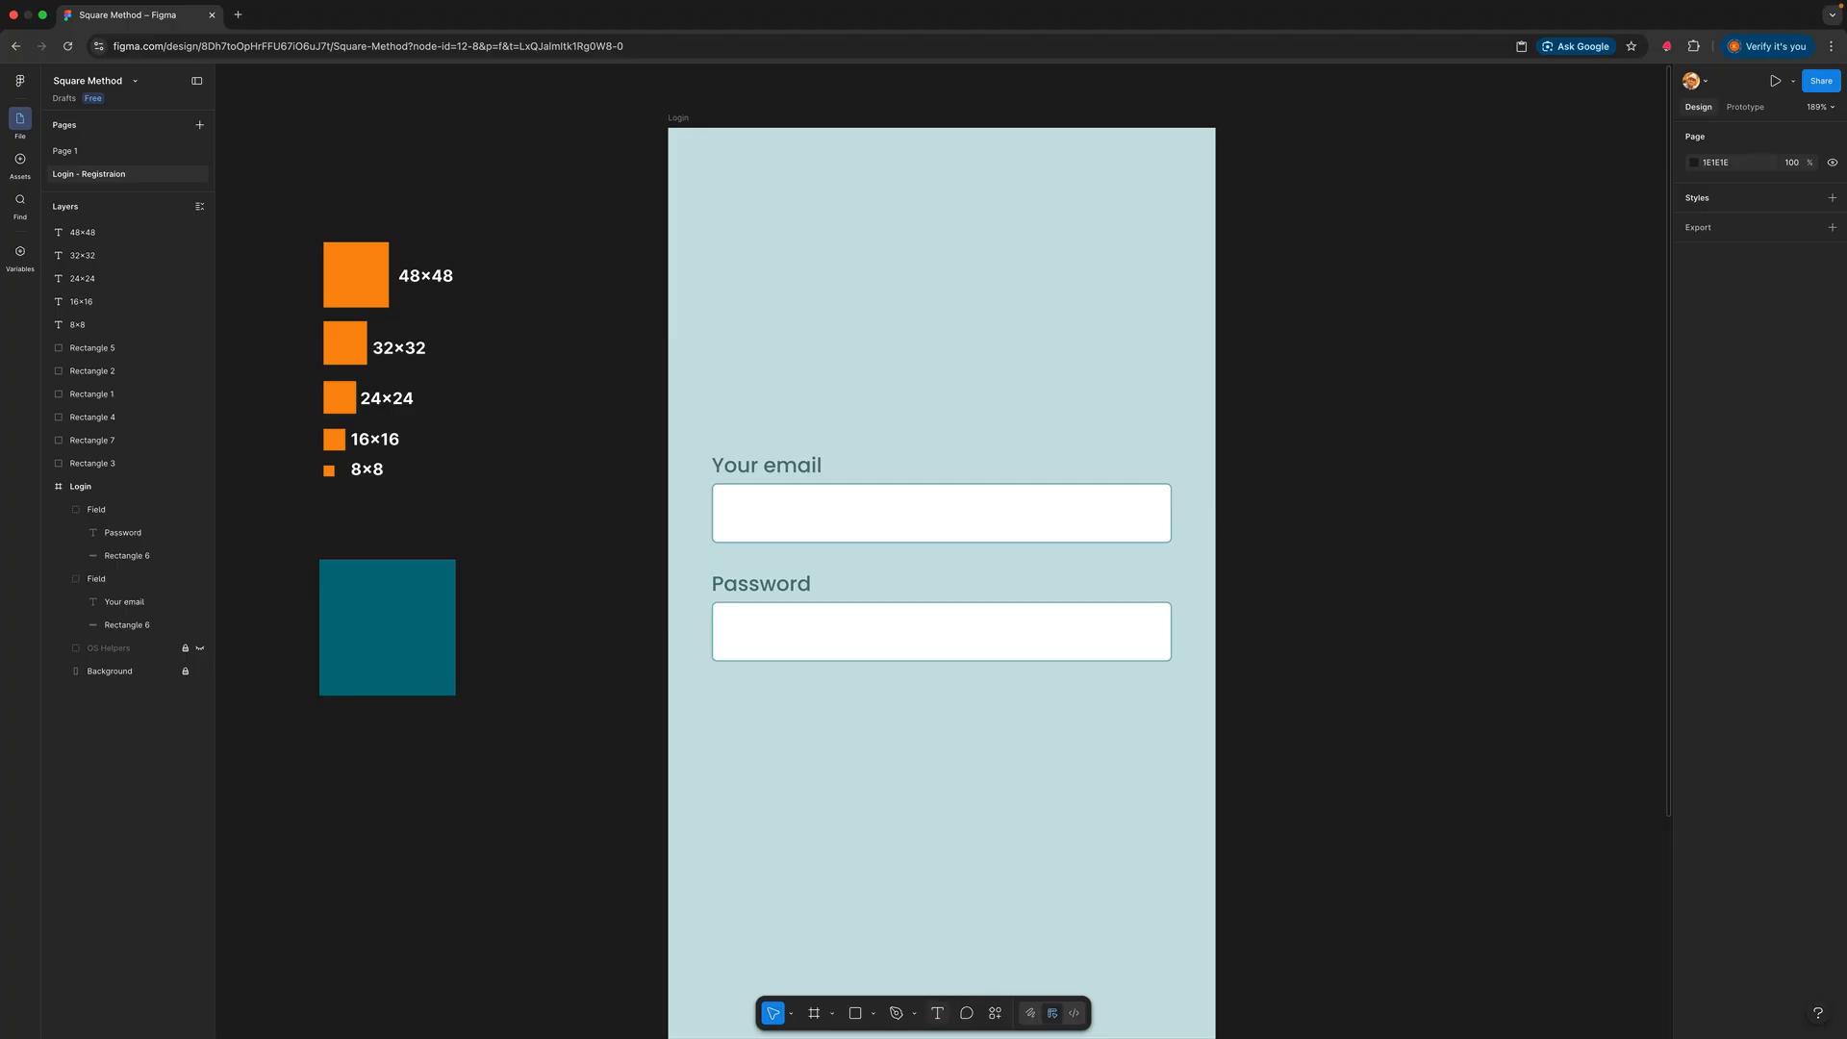
{"action": "left_click", "coordinate": [937, 1014]}
{"action": "left_click", "coordinate": [897, 742]}
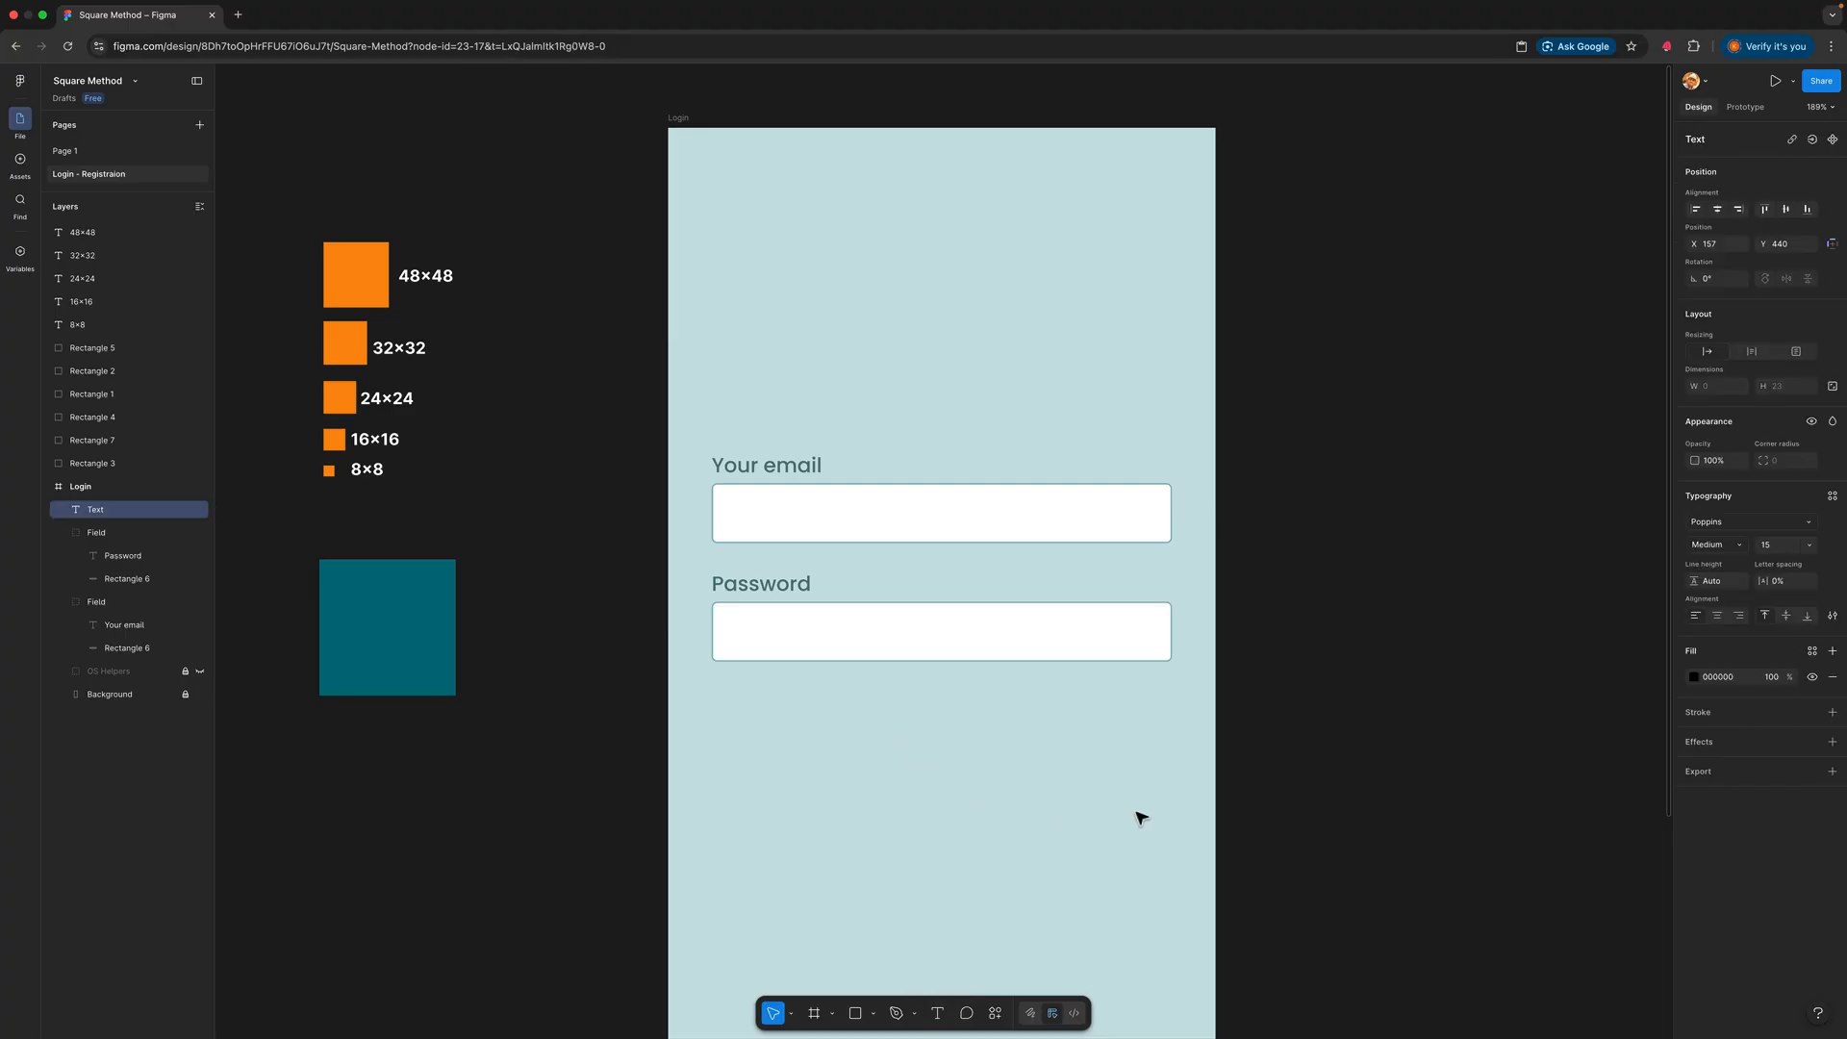
{"action": "type", "text": "Forgot pa"}
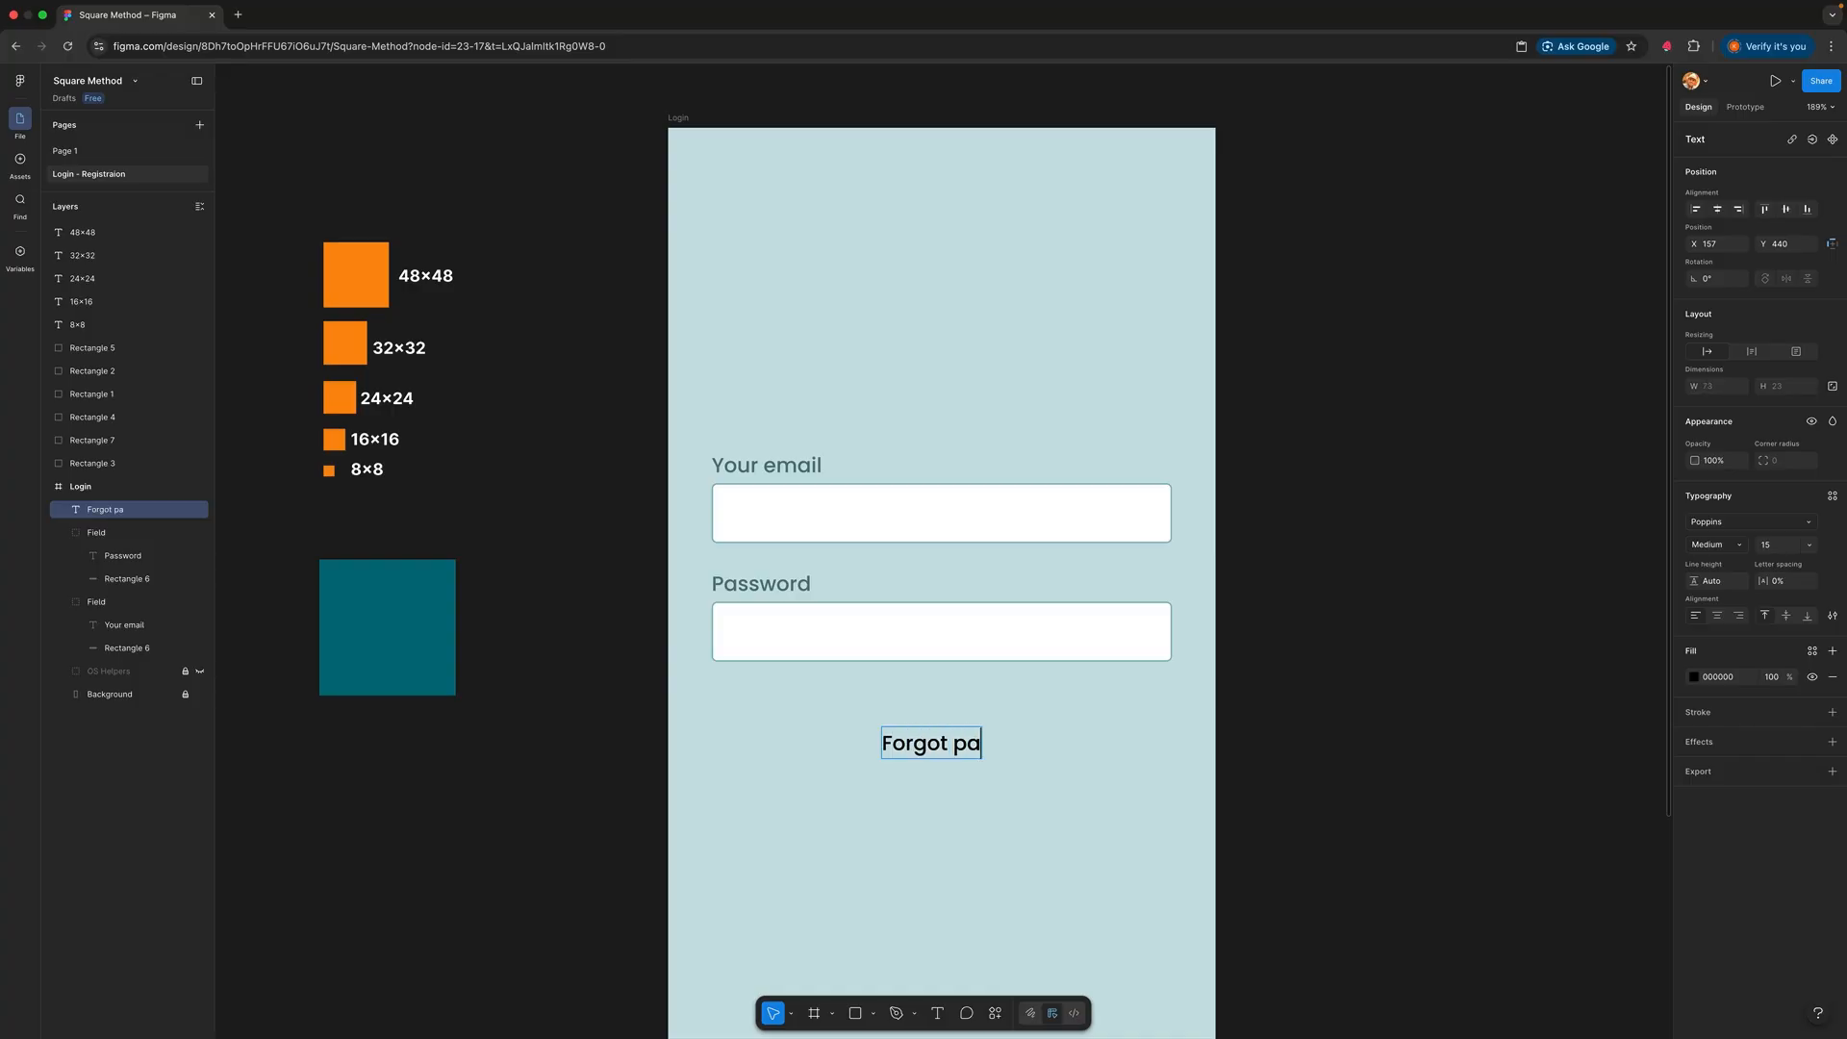
{"action": "type", "text": "ssword?"}
{"action": "key", "text": "Escape"}
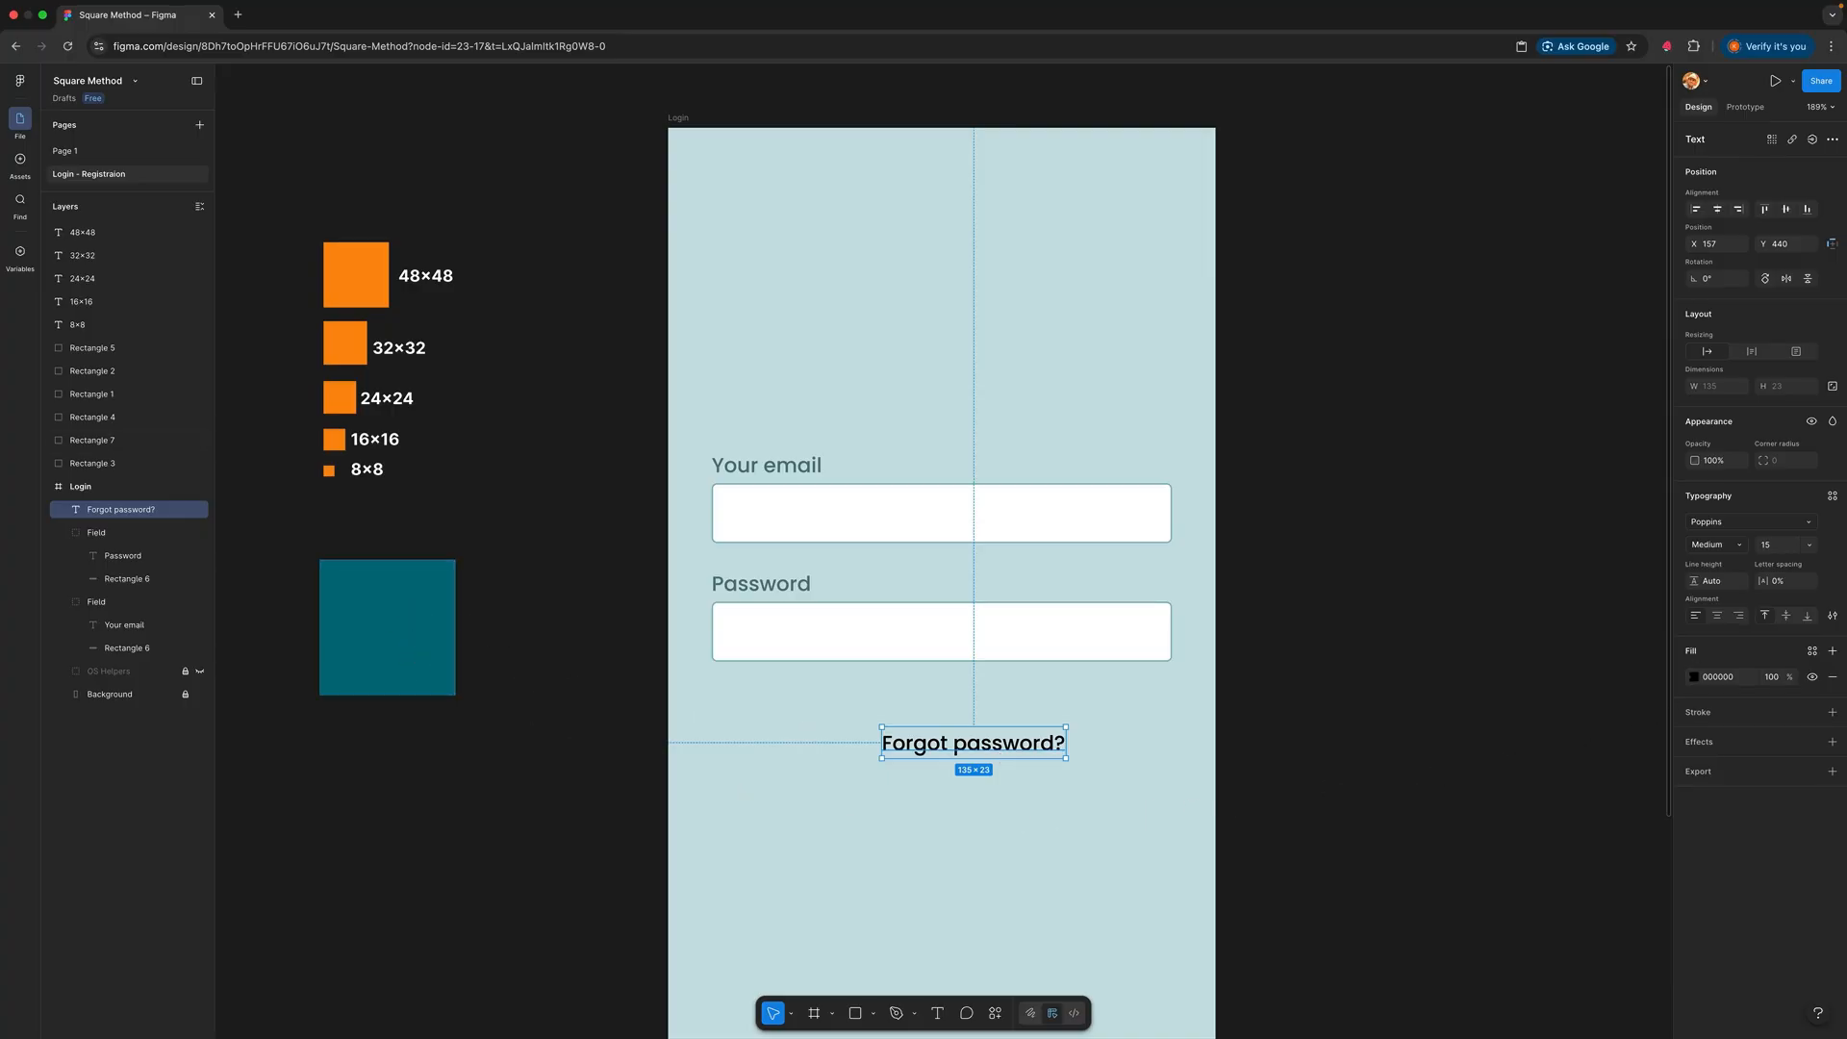
Step: Colour the "Forgot password?" text teal 00707E by sampling the large teal square beside the frame
{"action": "left_click", "coordinate": [1694, 677]}
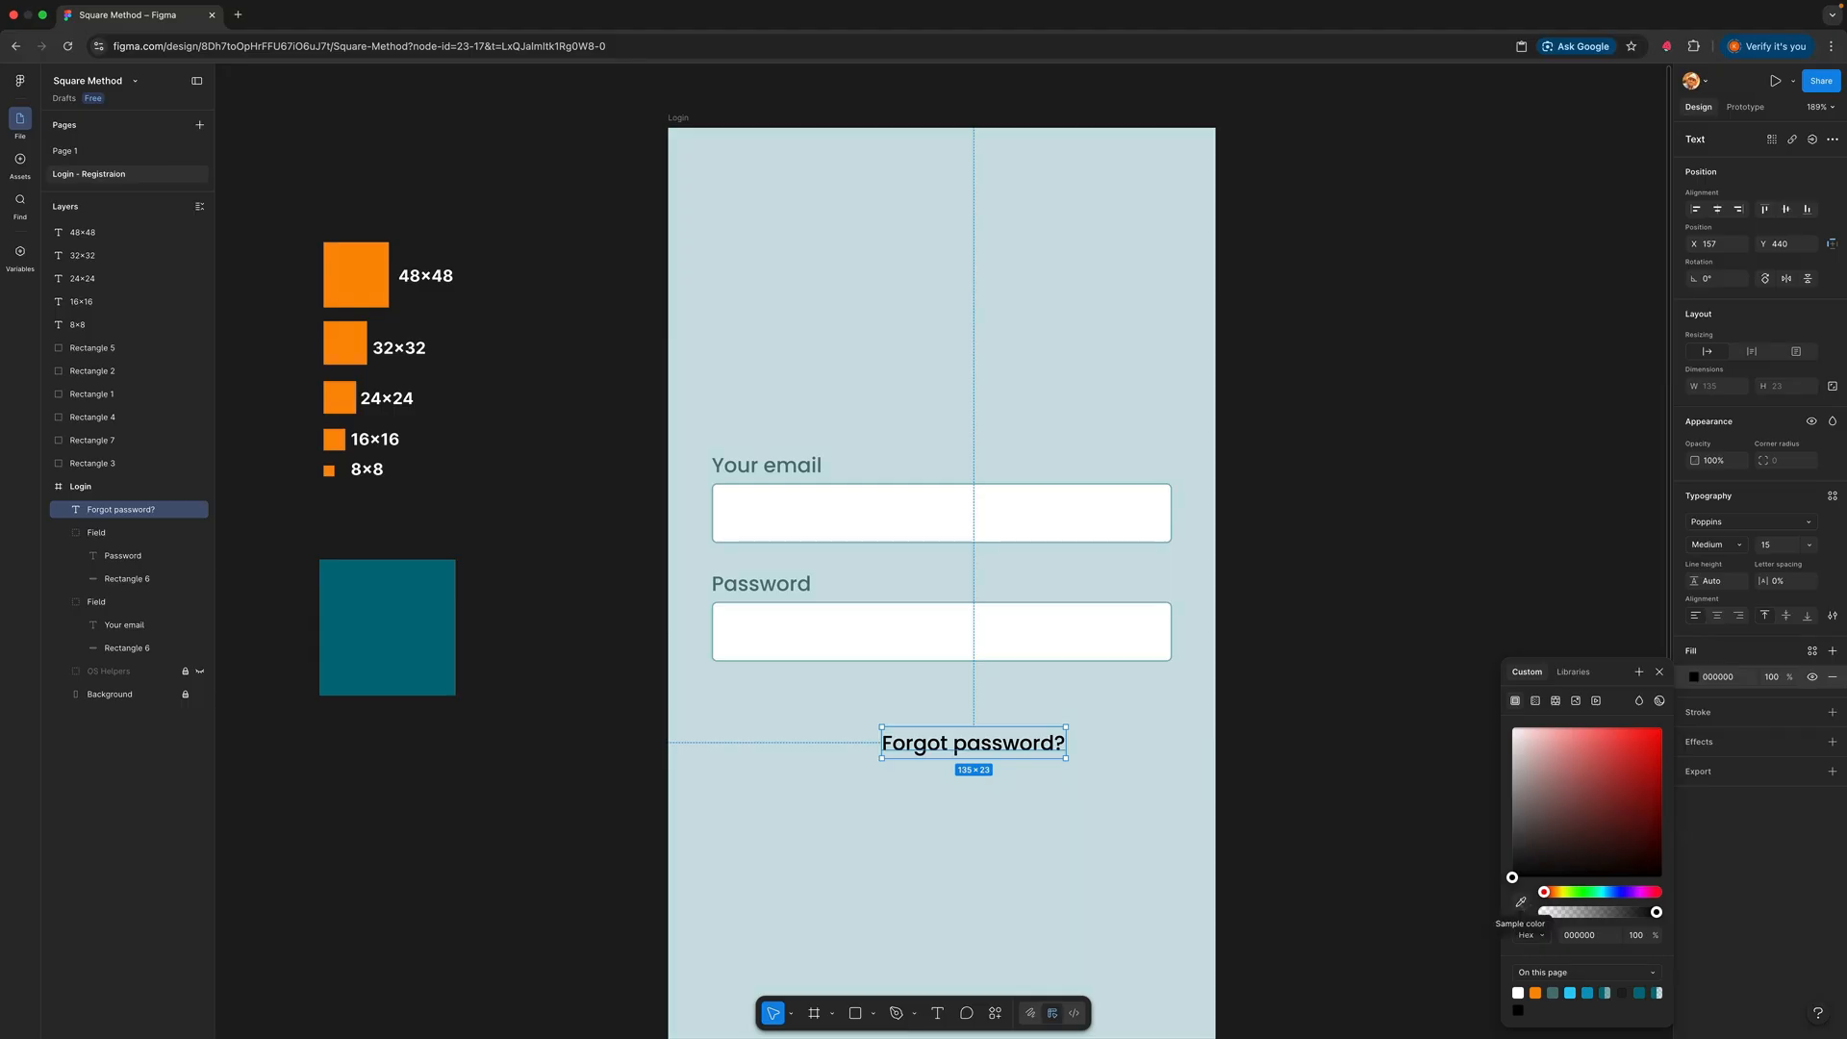
{"action": "left_click", "coordinate": [1521, 901]}
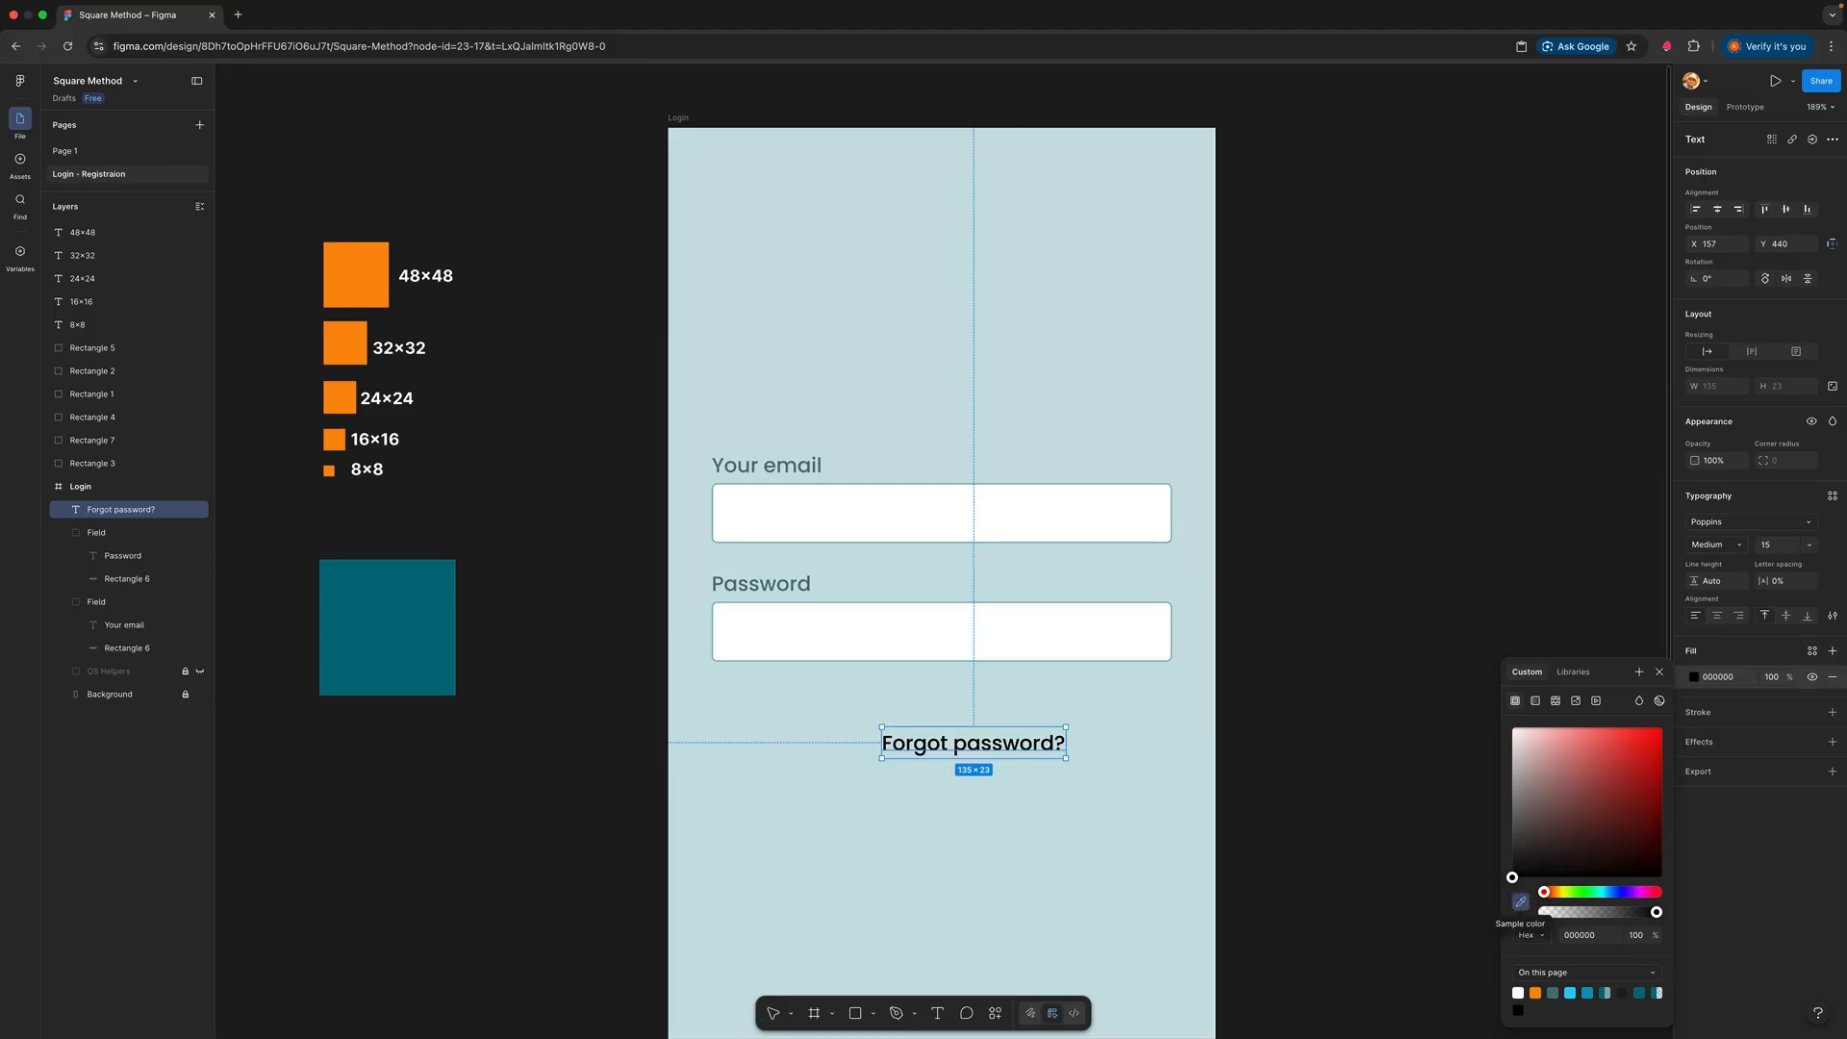
{"action": "left_click", "coordinate": [382, 613]}
{"action": "left_click", "coordinate": [590, 696]}
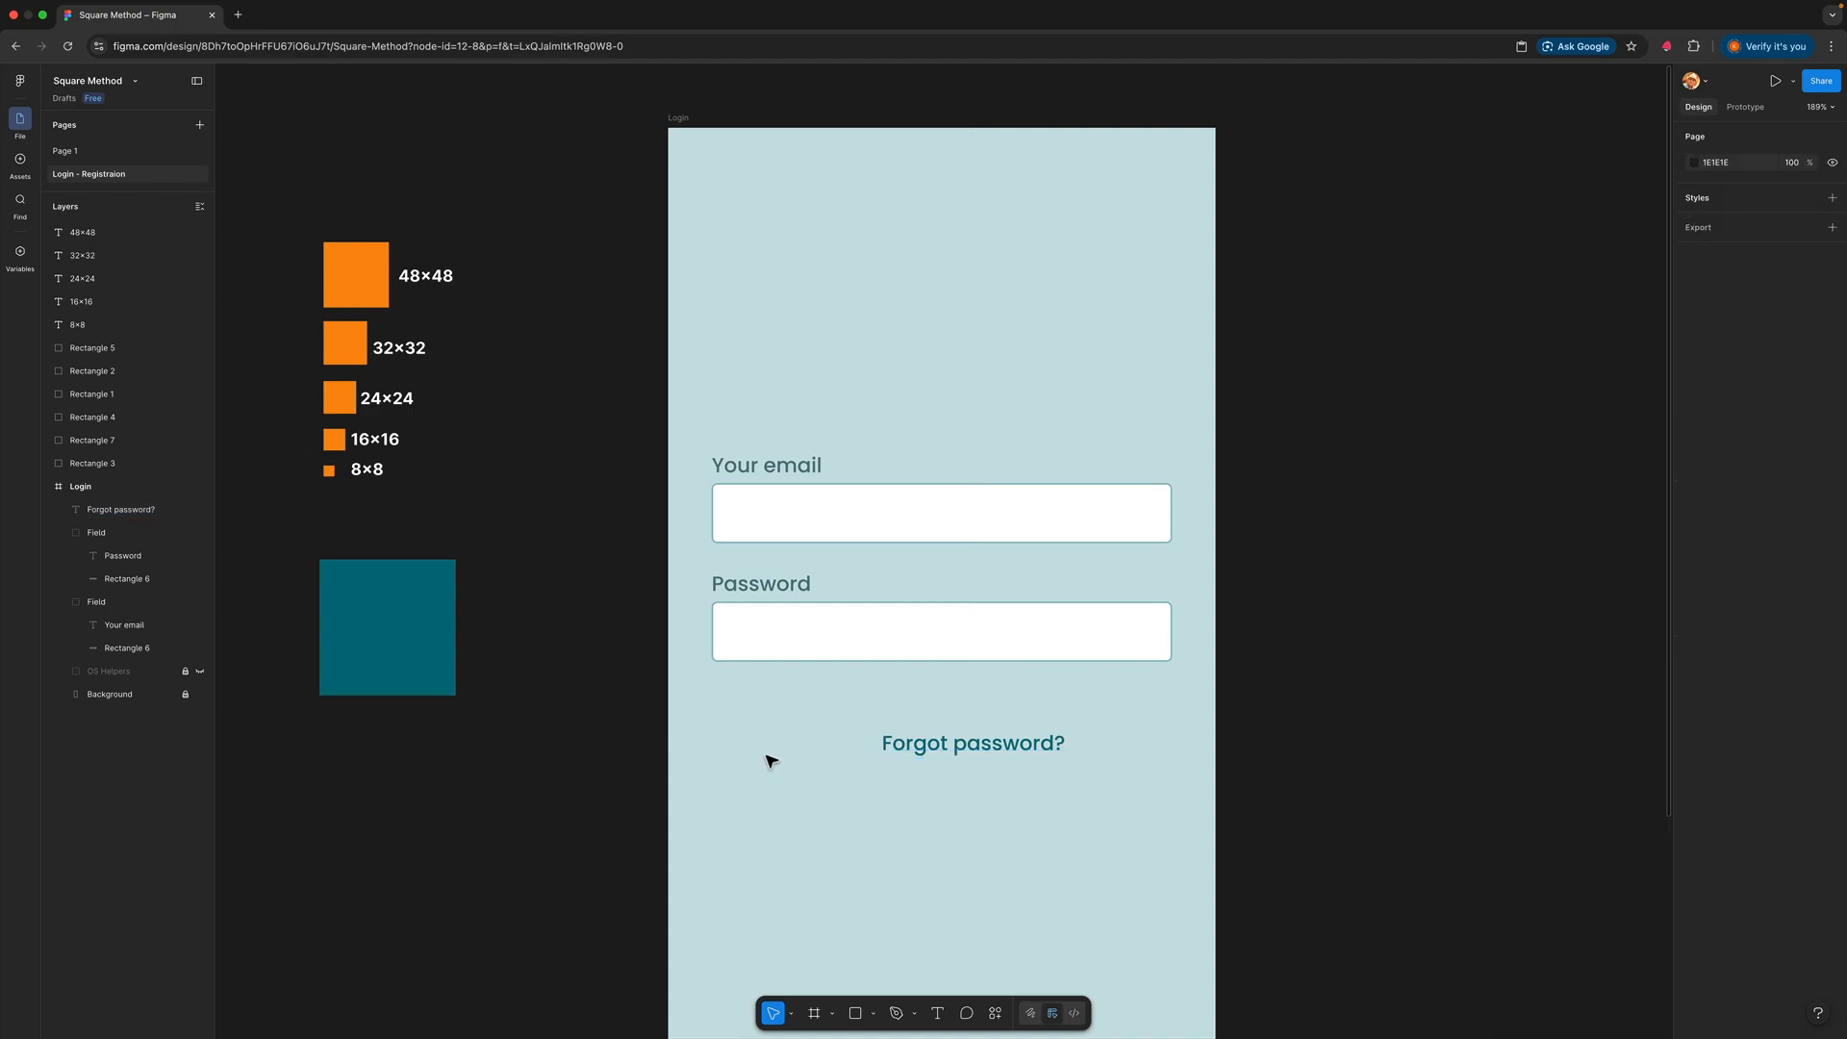
{"action": "left_click", "coordinate": [1006, 759]}
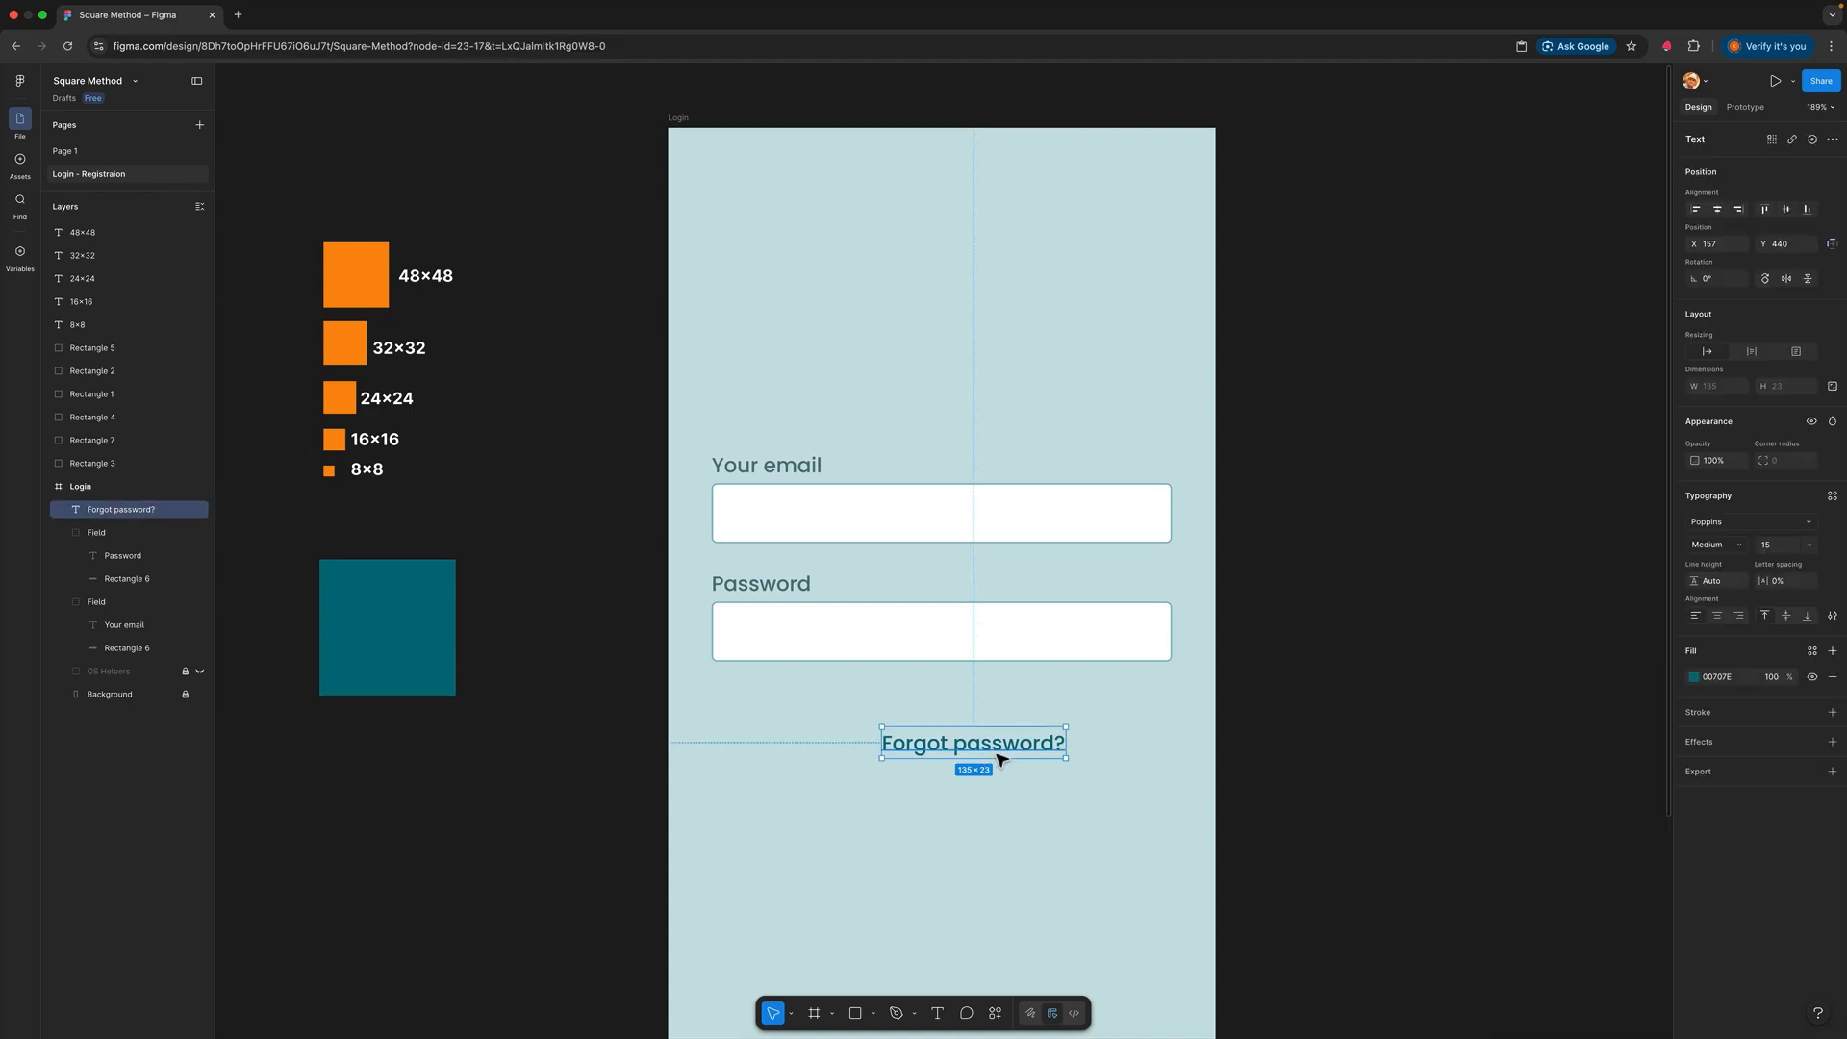
Step: Move the "Forgot password?" text directly beneath the password field at X 235, Y 392, flush with the field's right edge
{"action": "left_click_drag", "start_coordinate": [1006, 755], "coordinate": [1062, 709]}
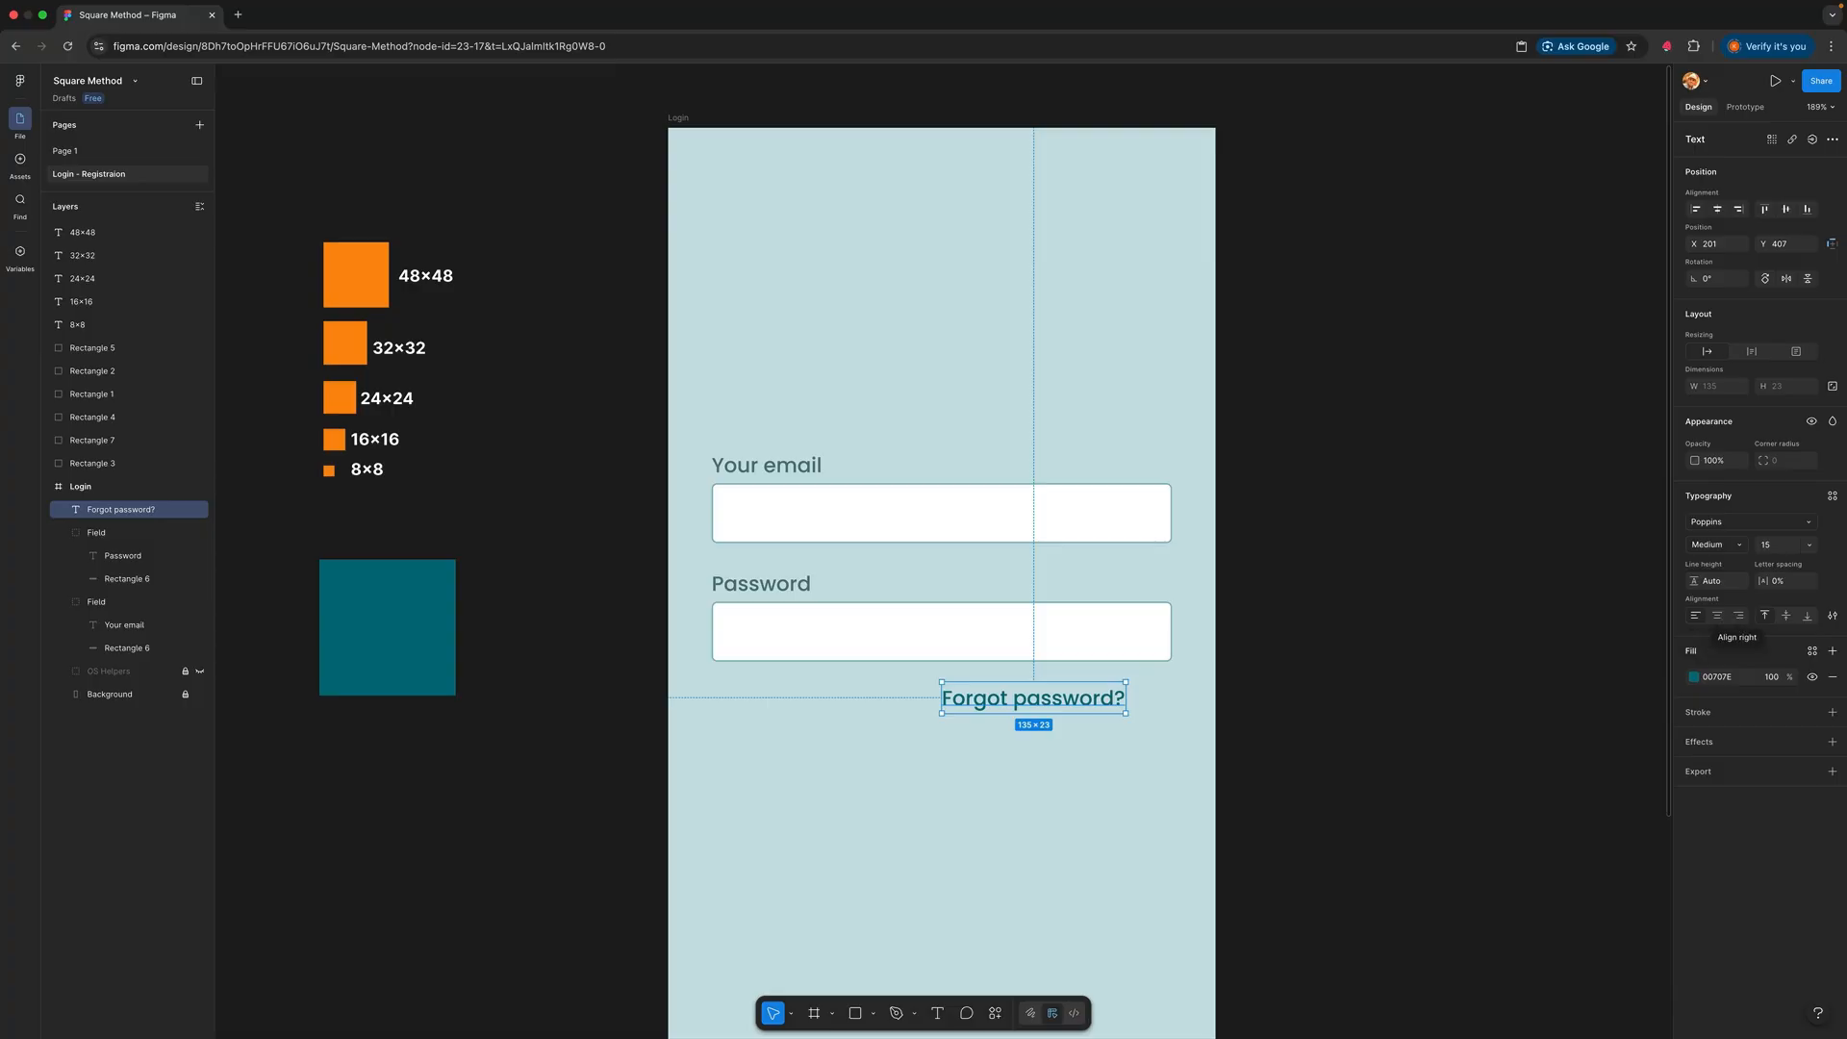
{"action": "left_click", "coordinate": [1111, 723]}
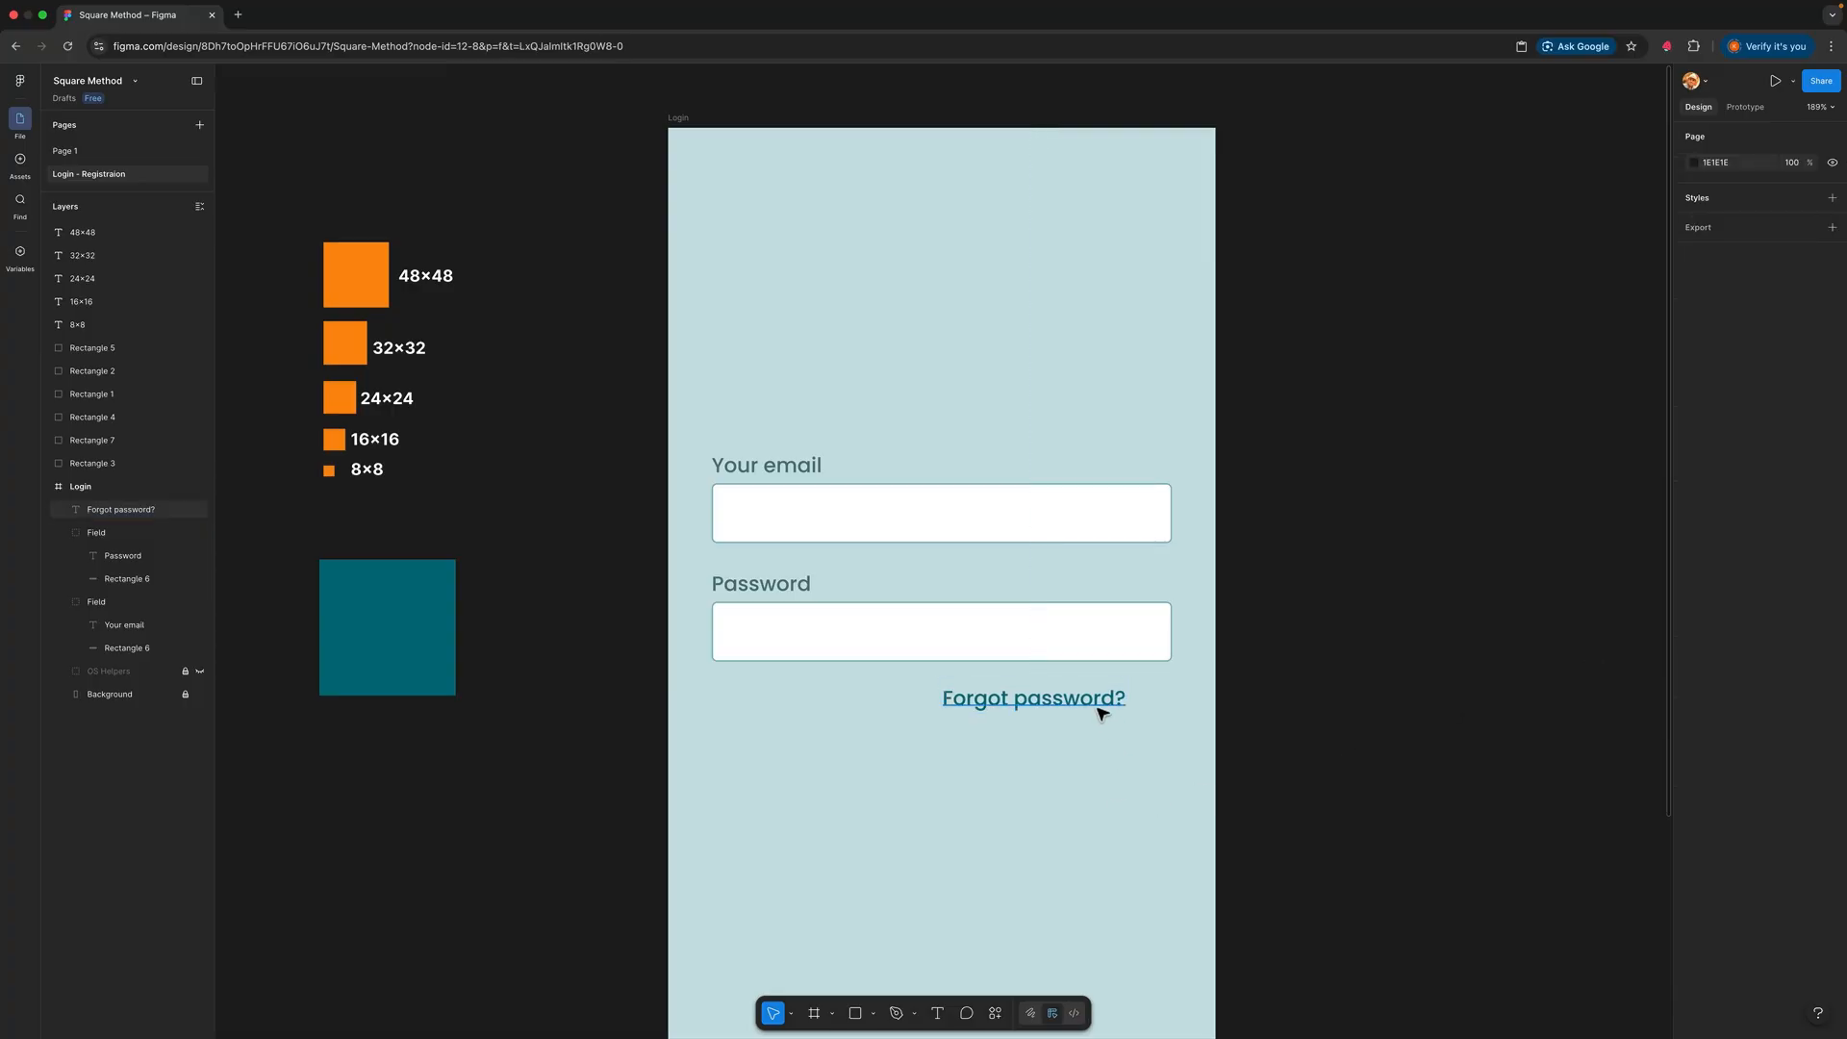
{"action": "left_click_drag", "start_coordinate": [1106, 717], "coordinate": [1148, 692]}
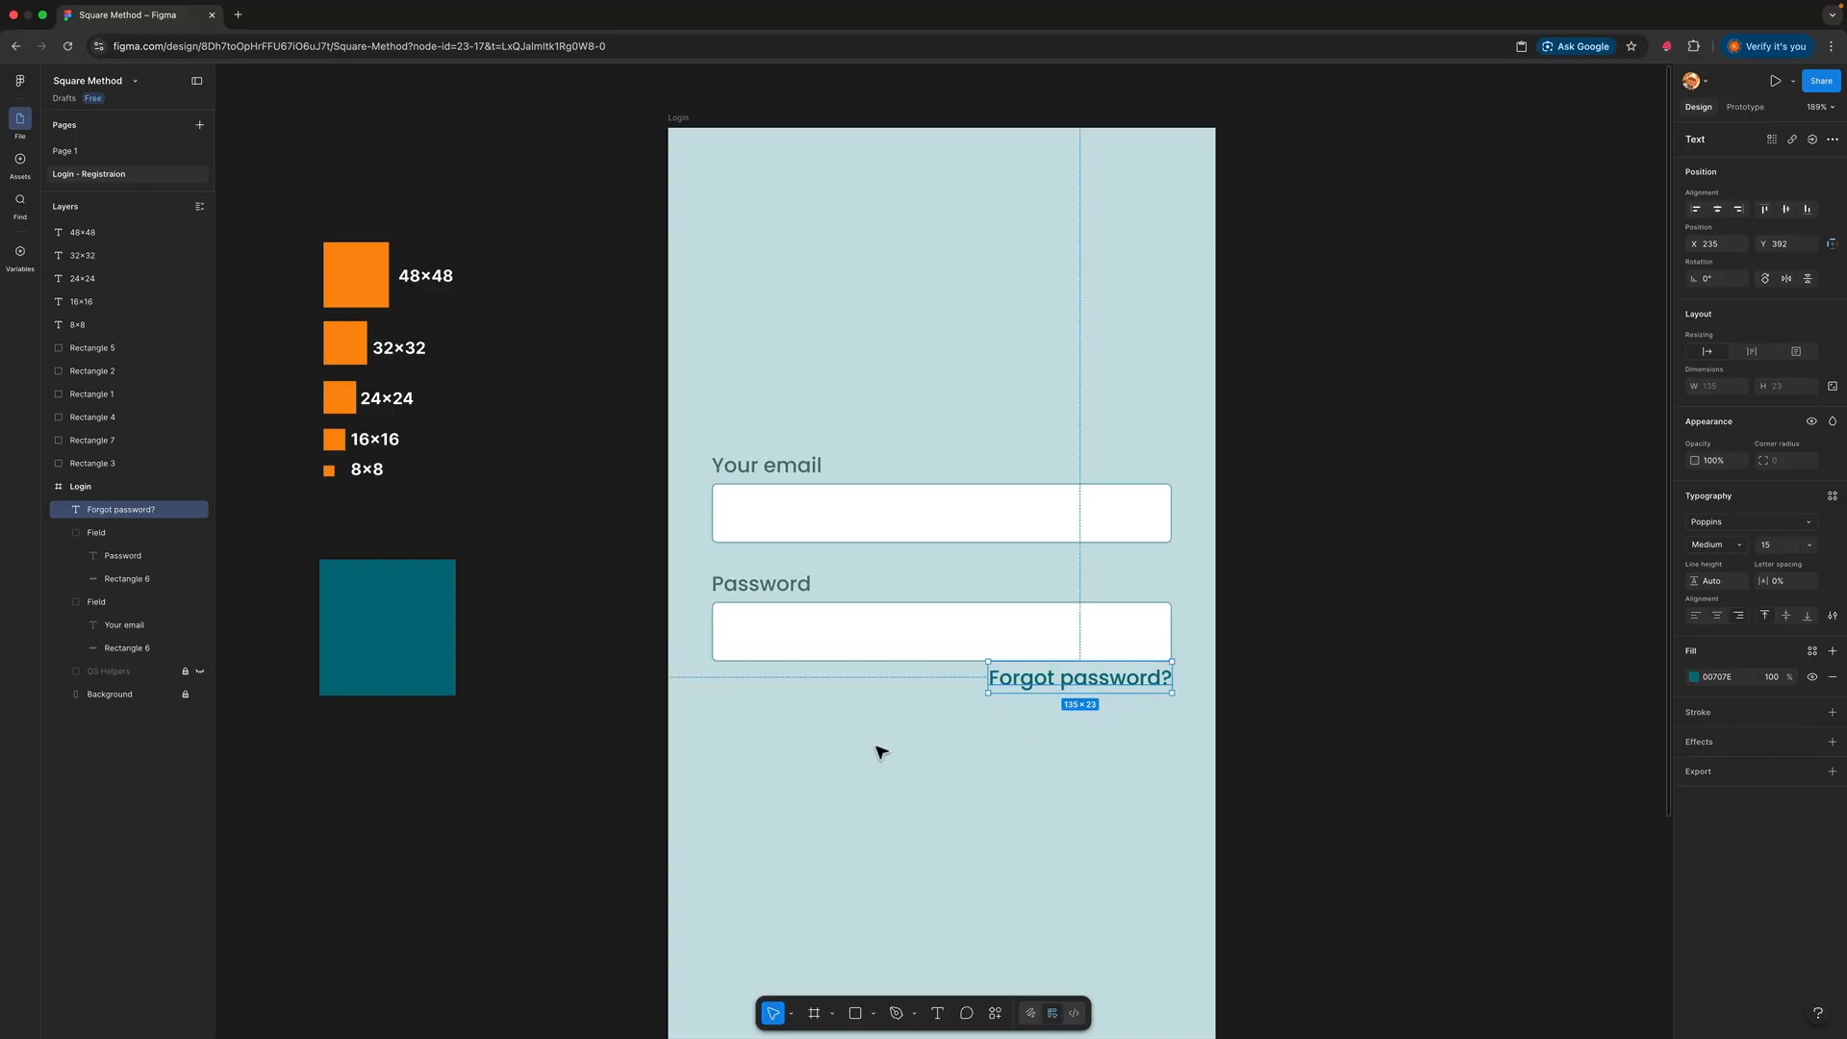
{"action": "left_click", "coordinate": [878, 756]}
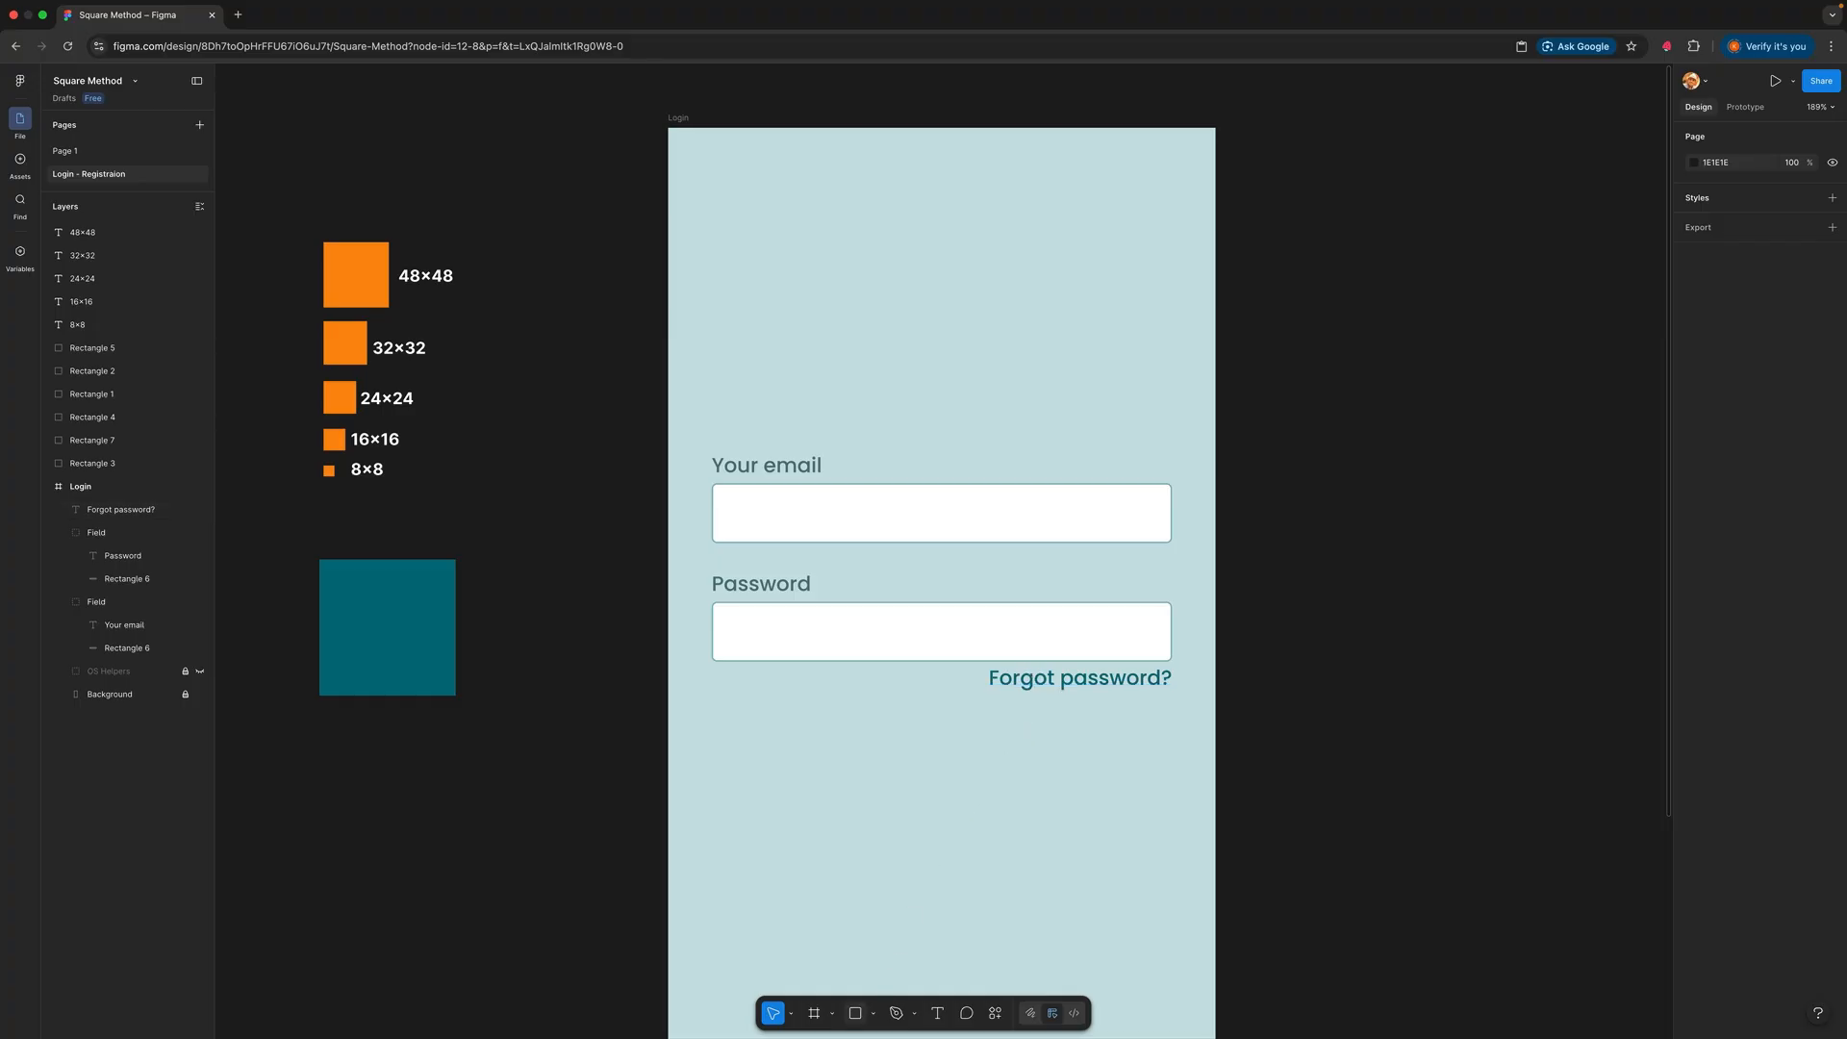
Step: Draw a rectangle 338 wide directly beneath the password field at X 32, Y 392 and set its height to 44
{"action": "left_click", "coordinate": [854, 1013]}
{"action": "mouse_move", "coordinate": [727, 678]}
{"action": "left_mouse_down"}
{"action": "mouse_move", "coordinate": [1006, 738]}
{"action": "mouse_move", "coordinate": [1186, 730]}
{"action": "left_mouse_up"}
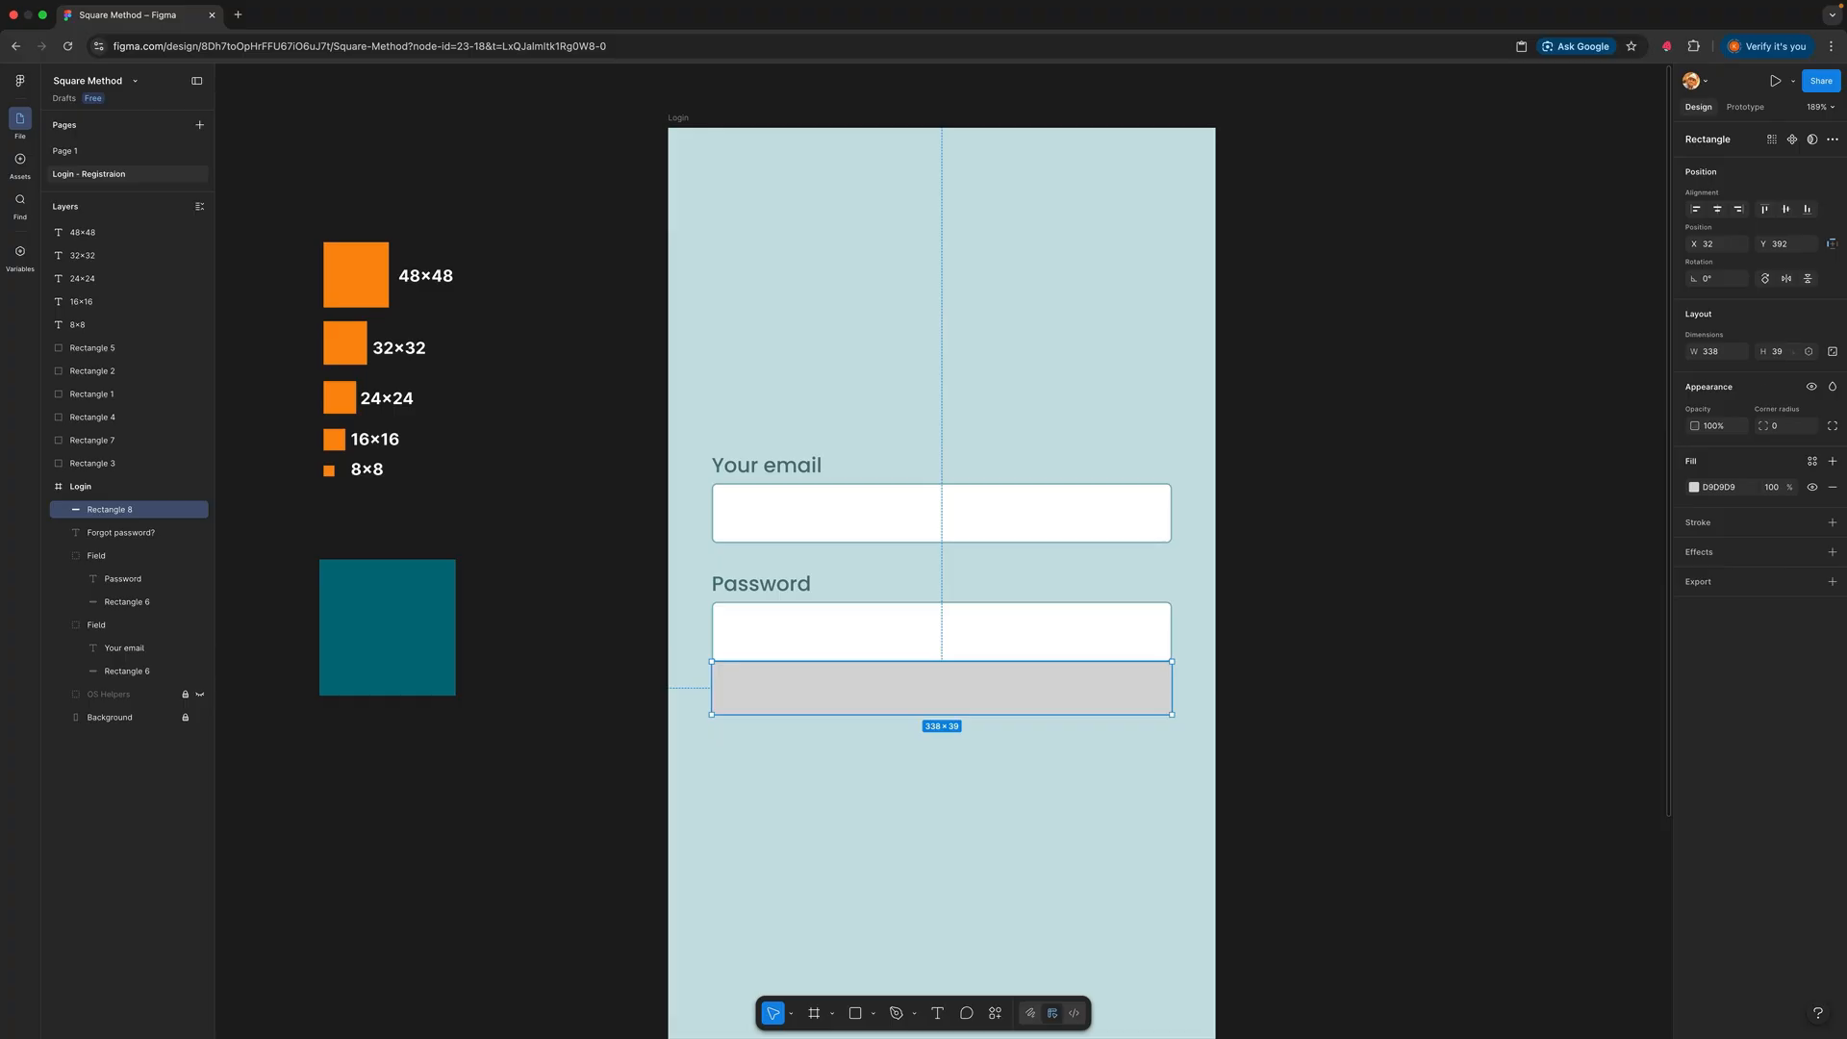
{"action": "left_click", "coordinate": [1793, 352]}
{"action": "key", "text": "Return"}
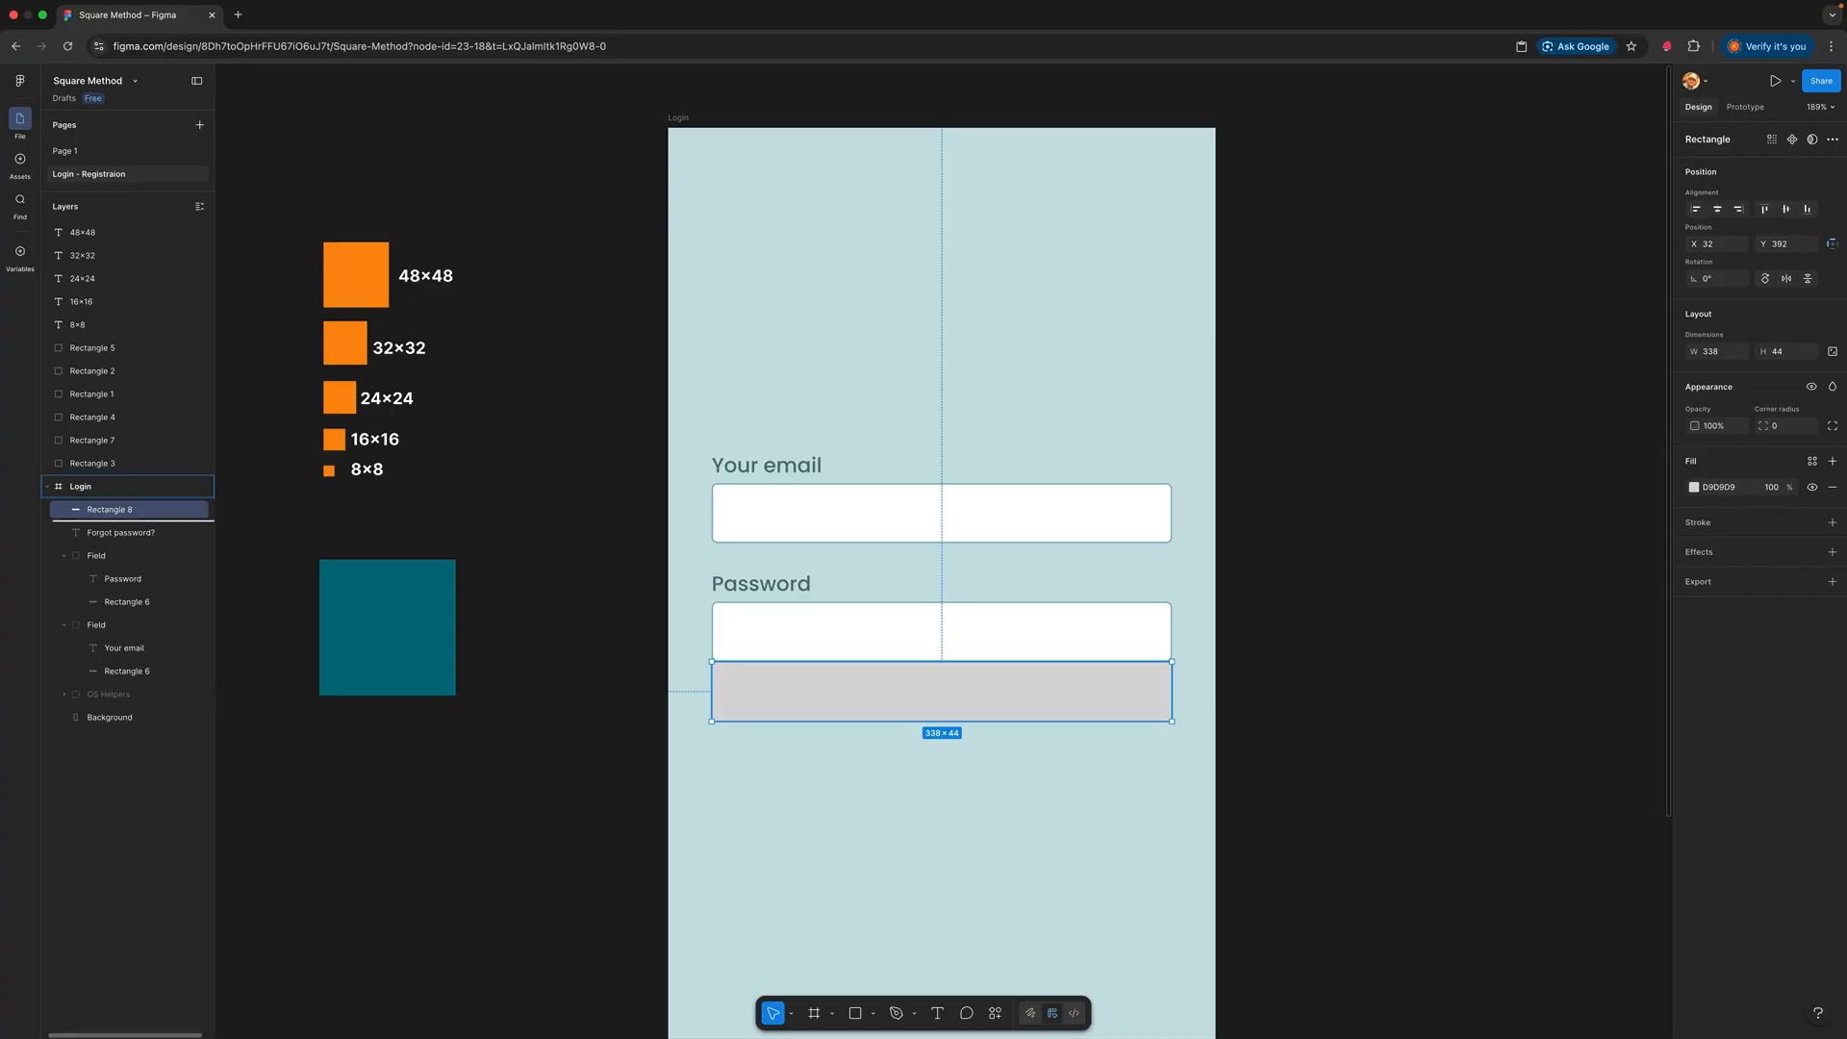
Step: Place the new rectangle behind the "Forgot password?" text and move the text down to Y 402, vertically centred on the rectangle
{"action": "left_click_drag", "start_coordinate": [115, 509], "coordinate": [116, 541]}
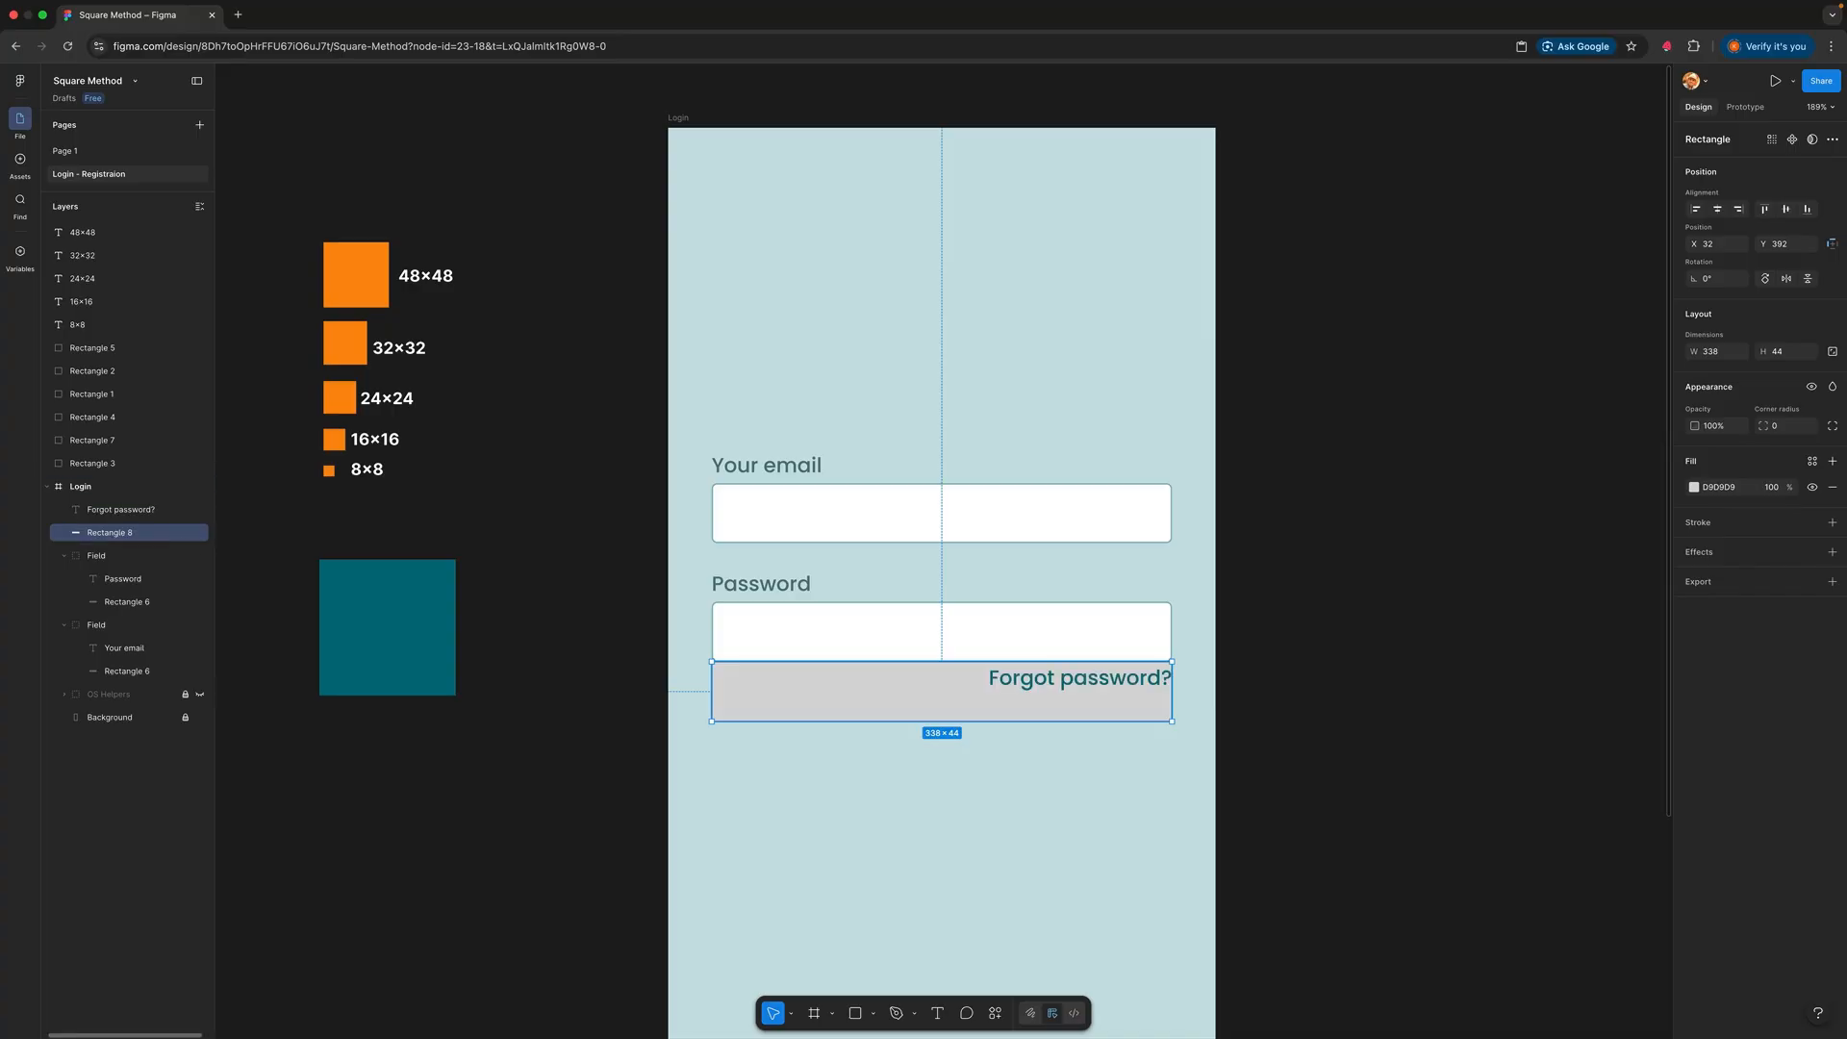
{"action": "left_click", "coordinate": [1080, 741]}
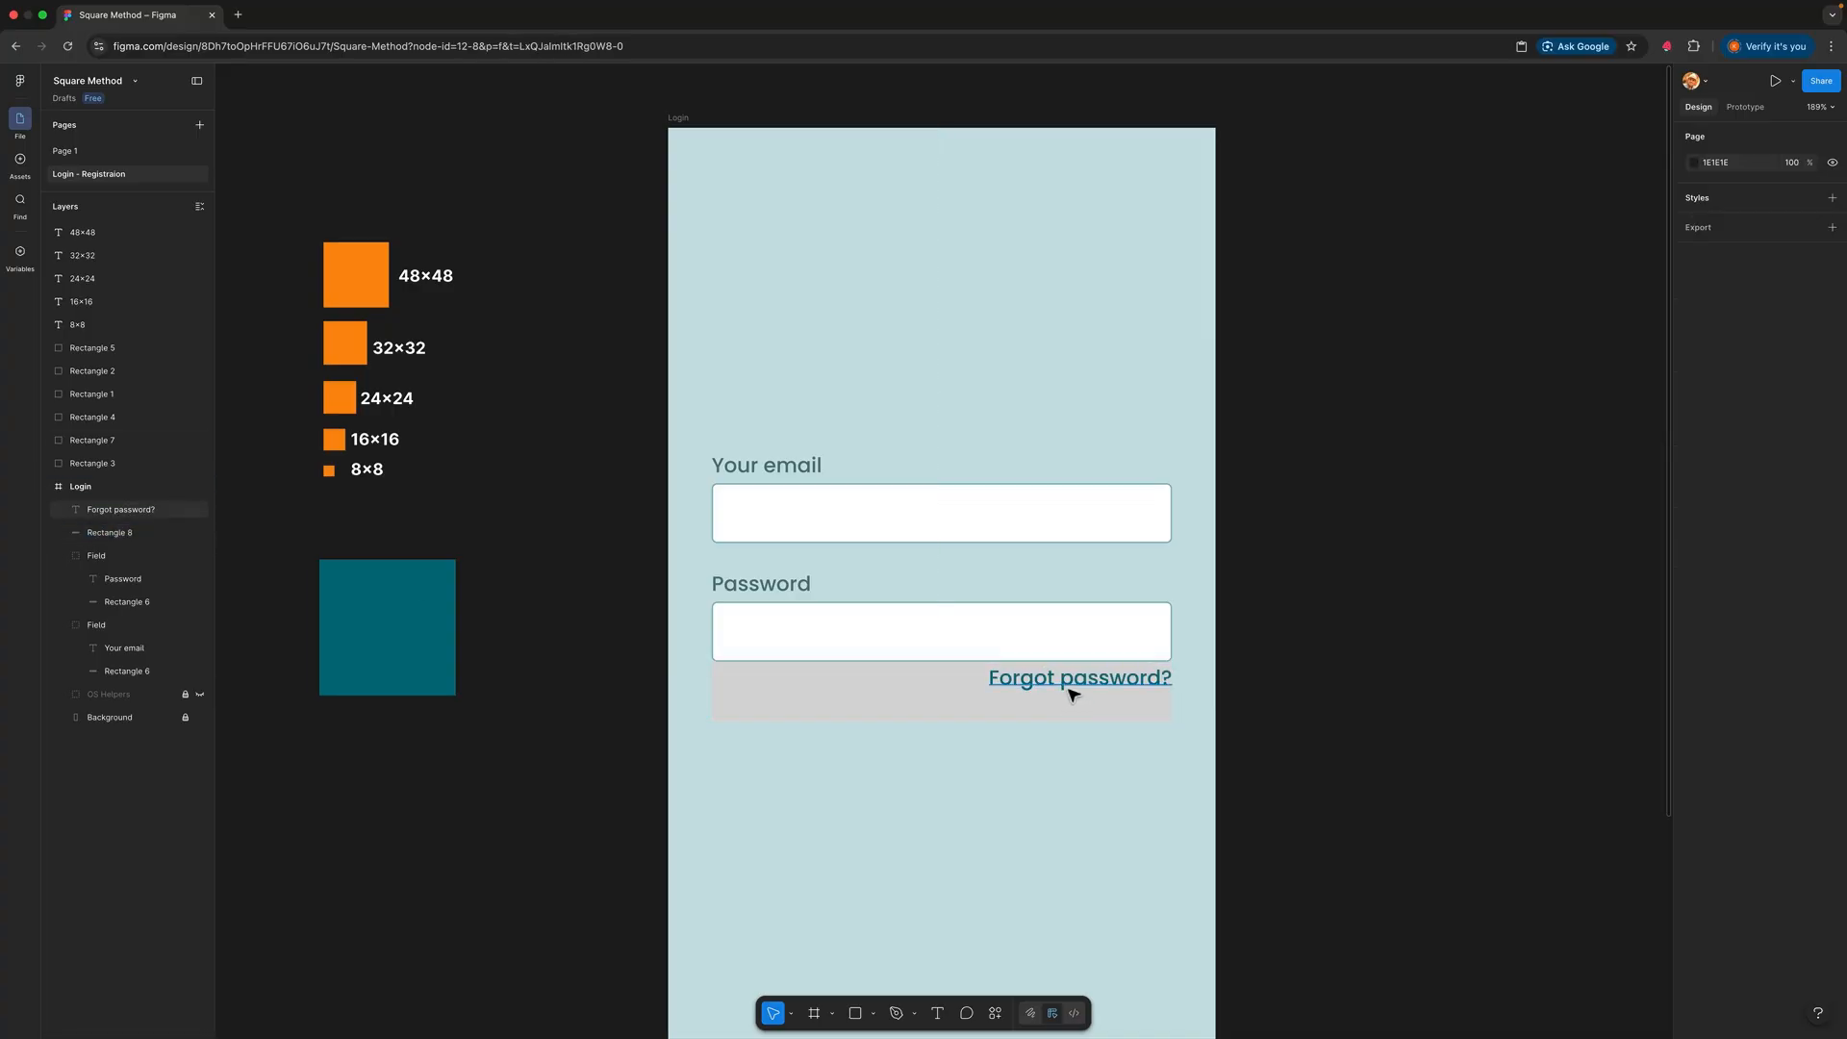
{"action": "left_click", "coordinate": [1070, 691]}
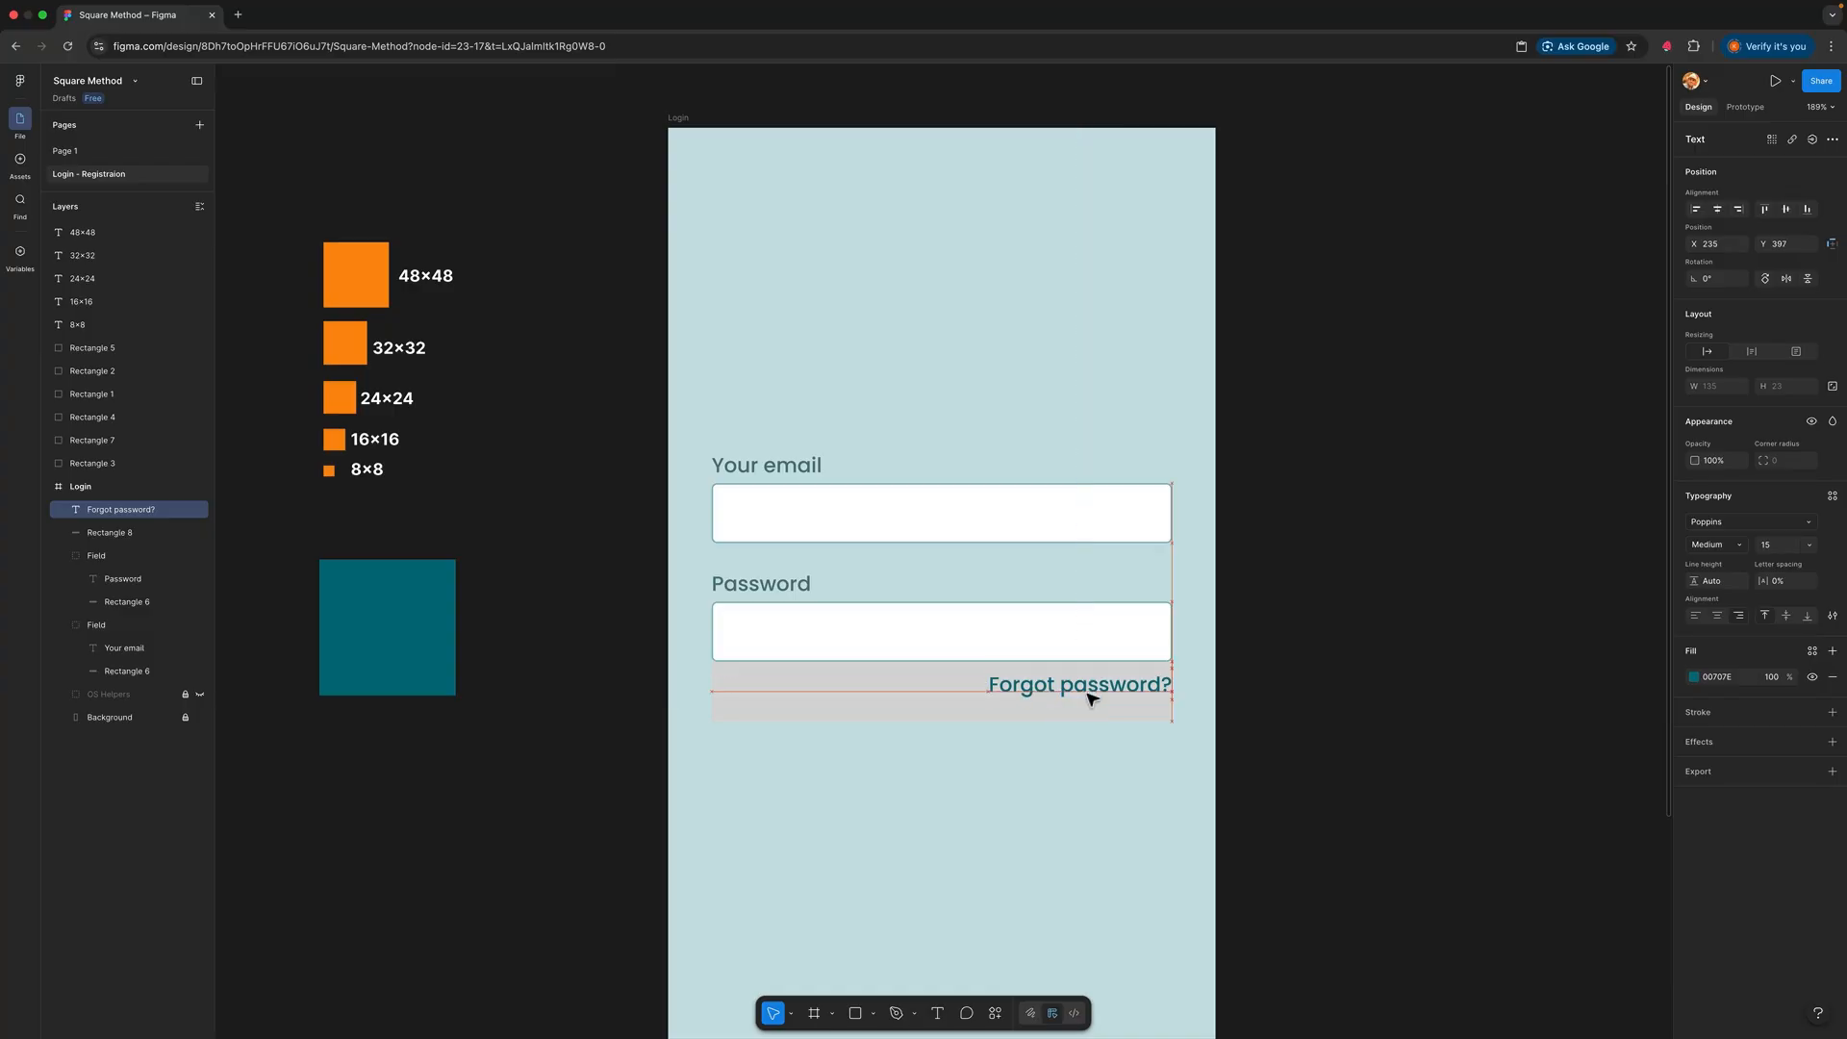
{"action": "left_click_drag", "start_coordinate": [1093, 699], "coordinate": [1093, 706]}
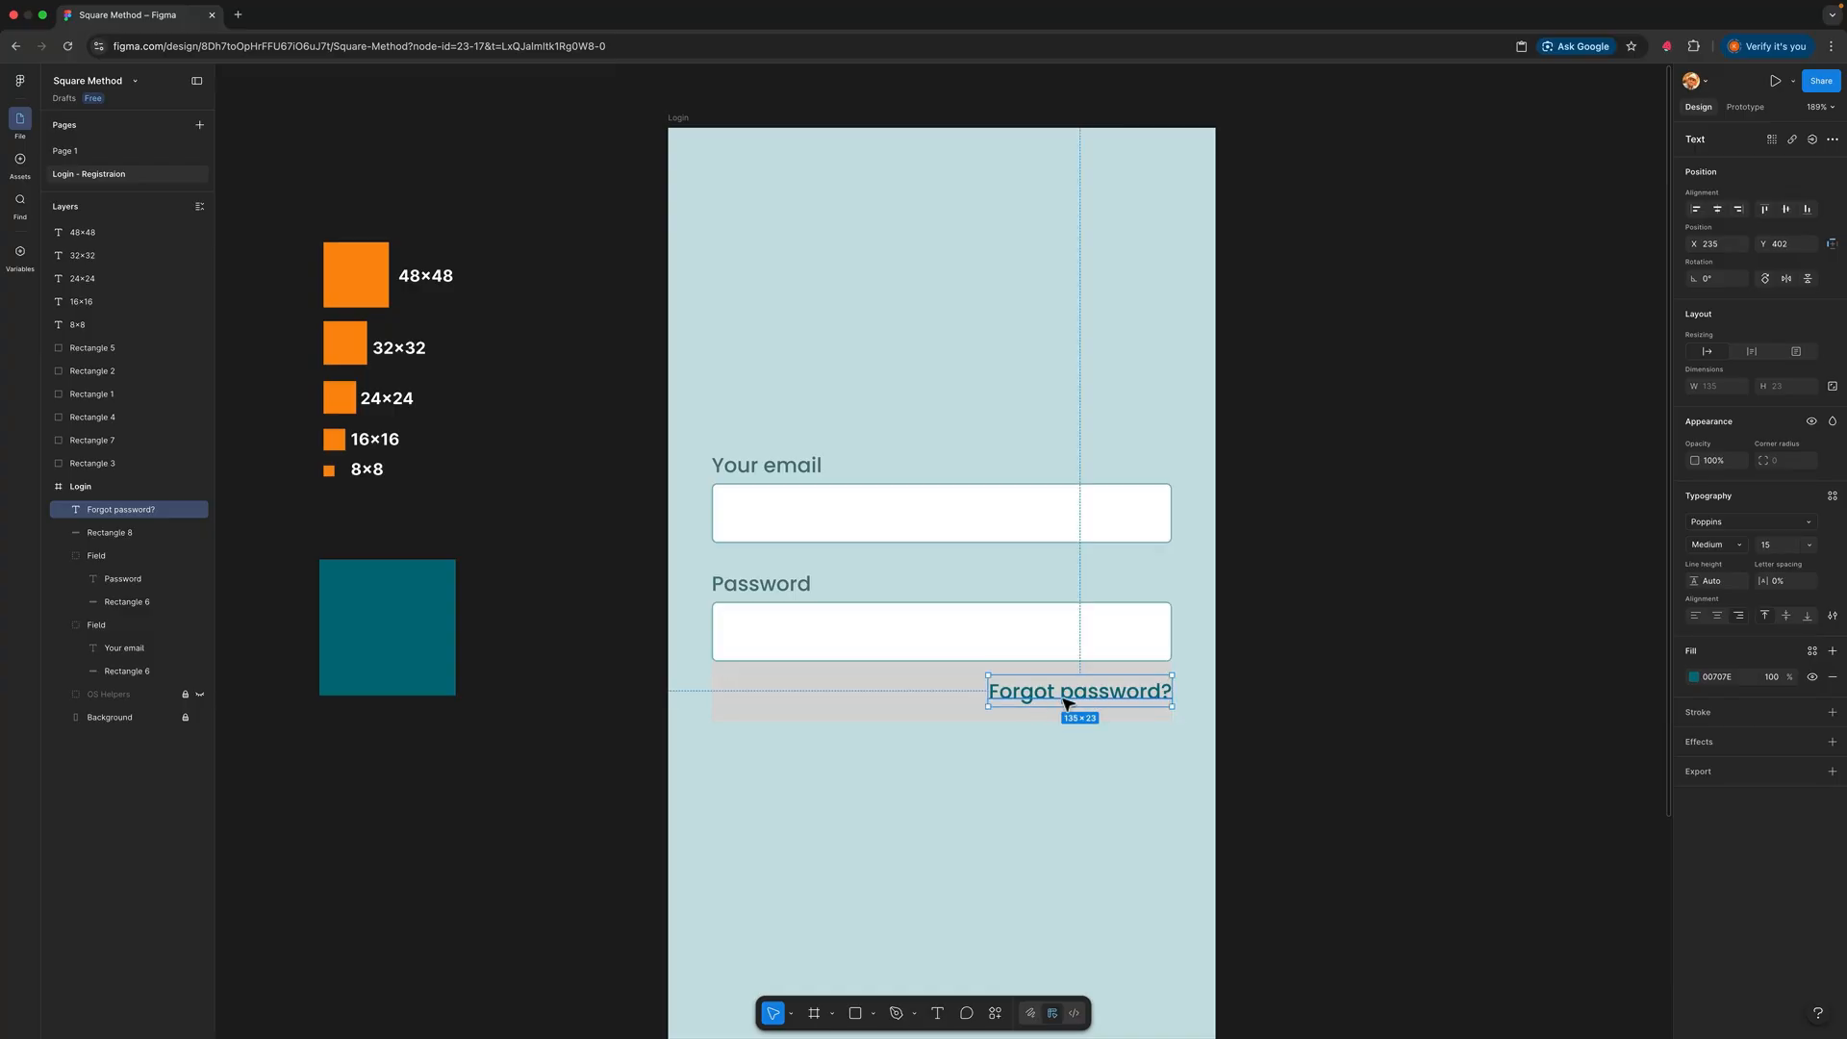
{"action": "left_click", "coordinate": [938, 765]}
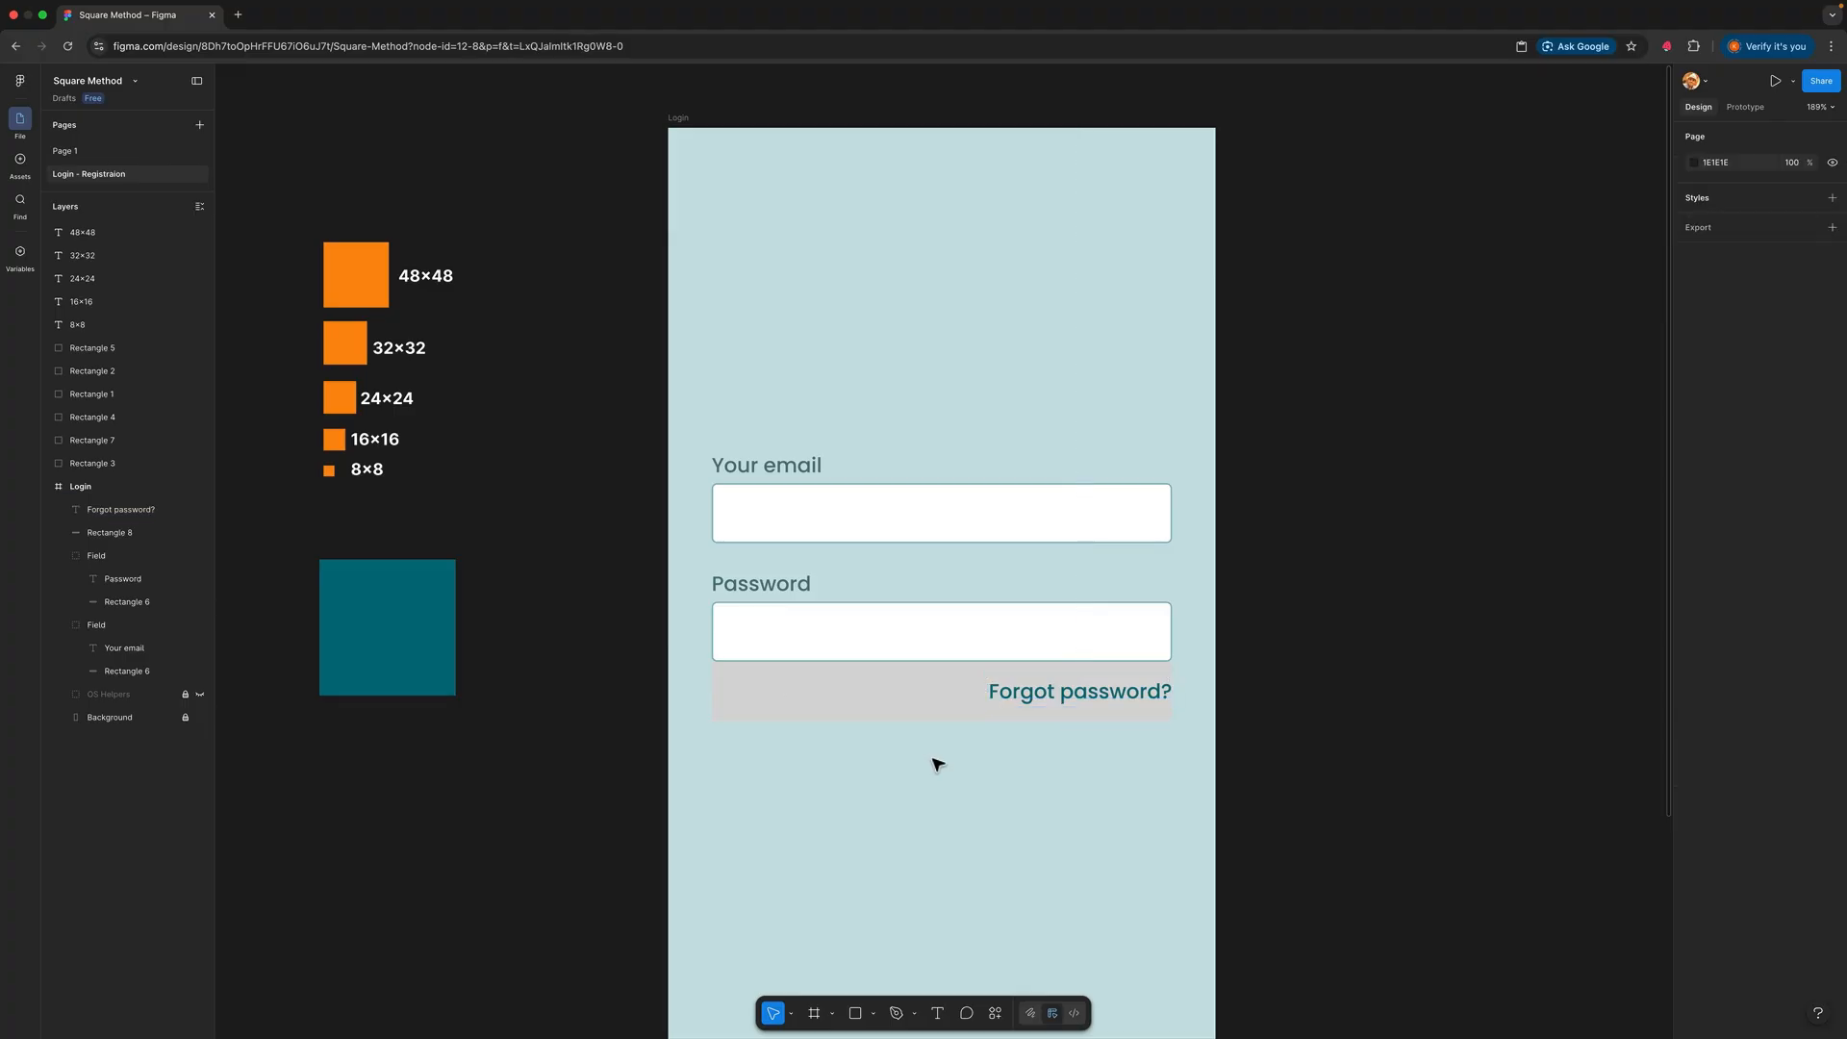
Step: Darken the fill of the rectangle behind "Forgot password?" to grey A2A2A2
{"action": "scroll", "coordinate": [938, 765], "scroll_direction": "up", "scroll_amount": 5}
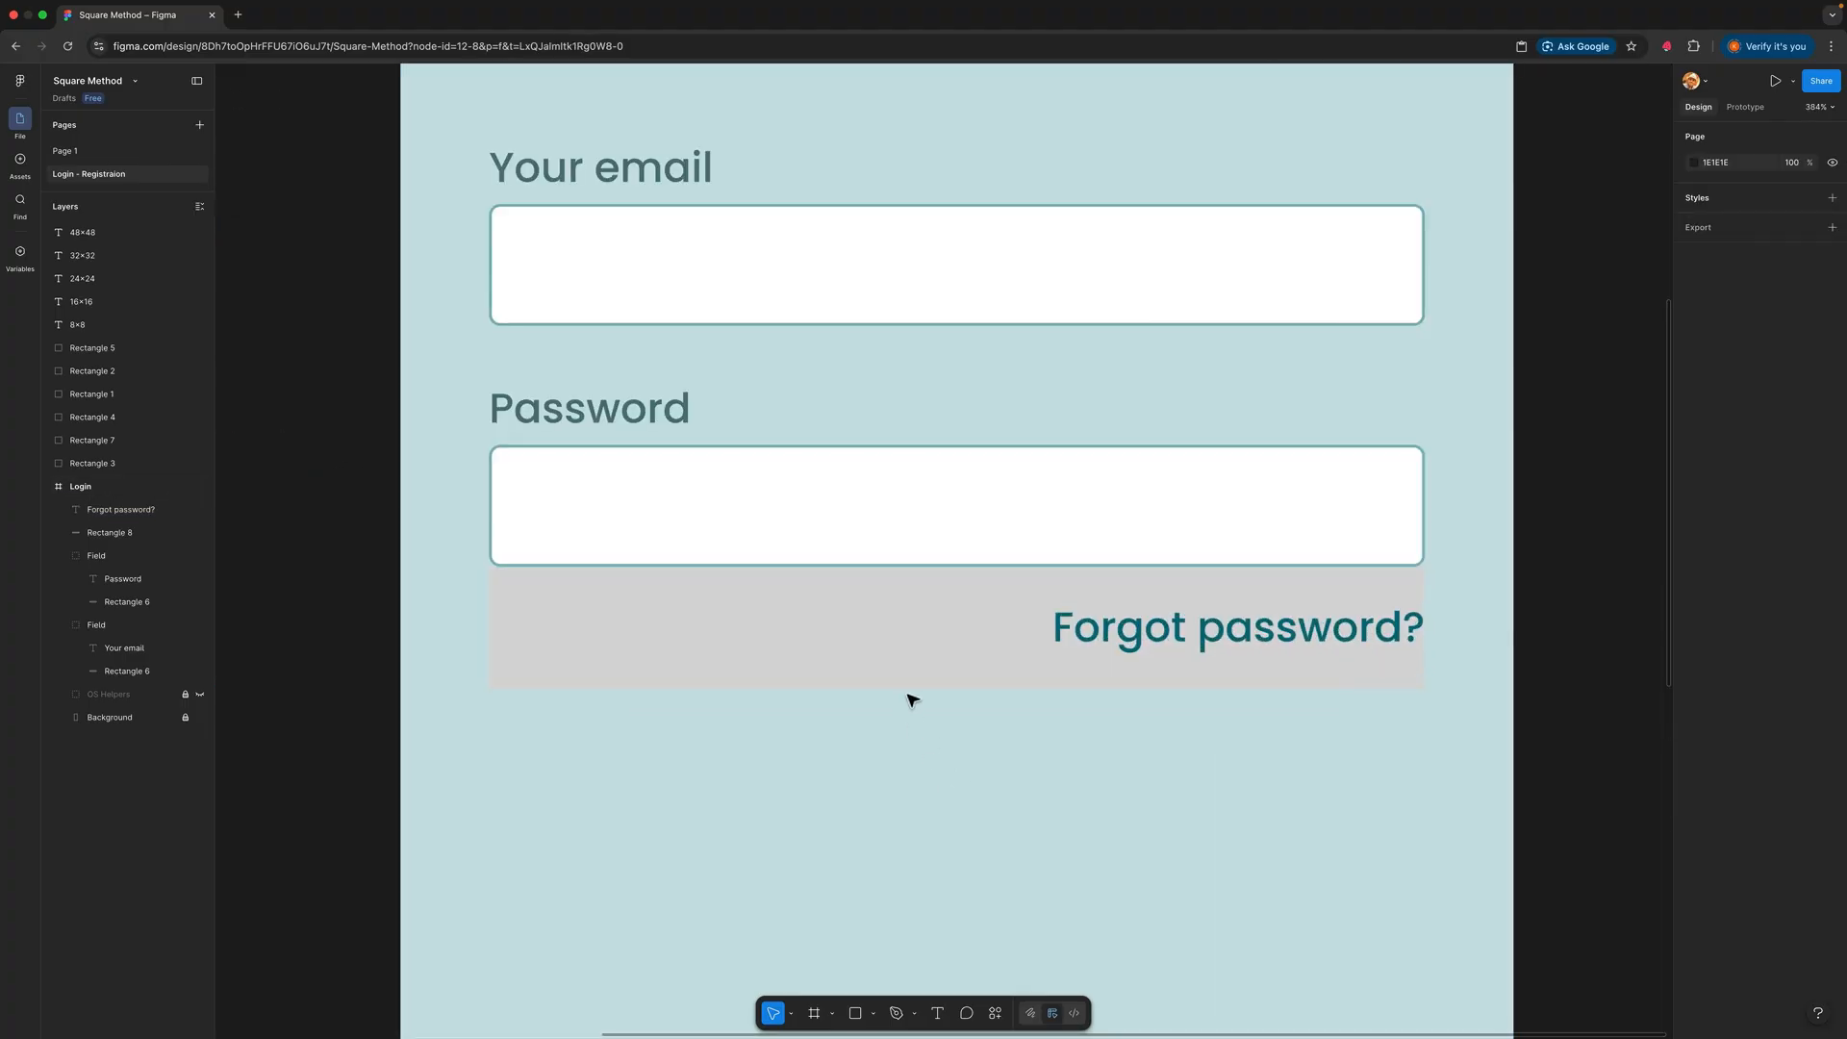
{"action": "left_click", "coordinate": [950, 613]}
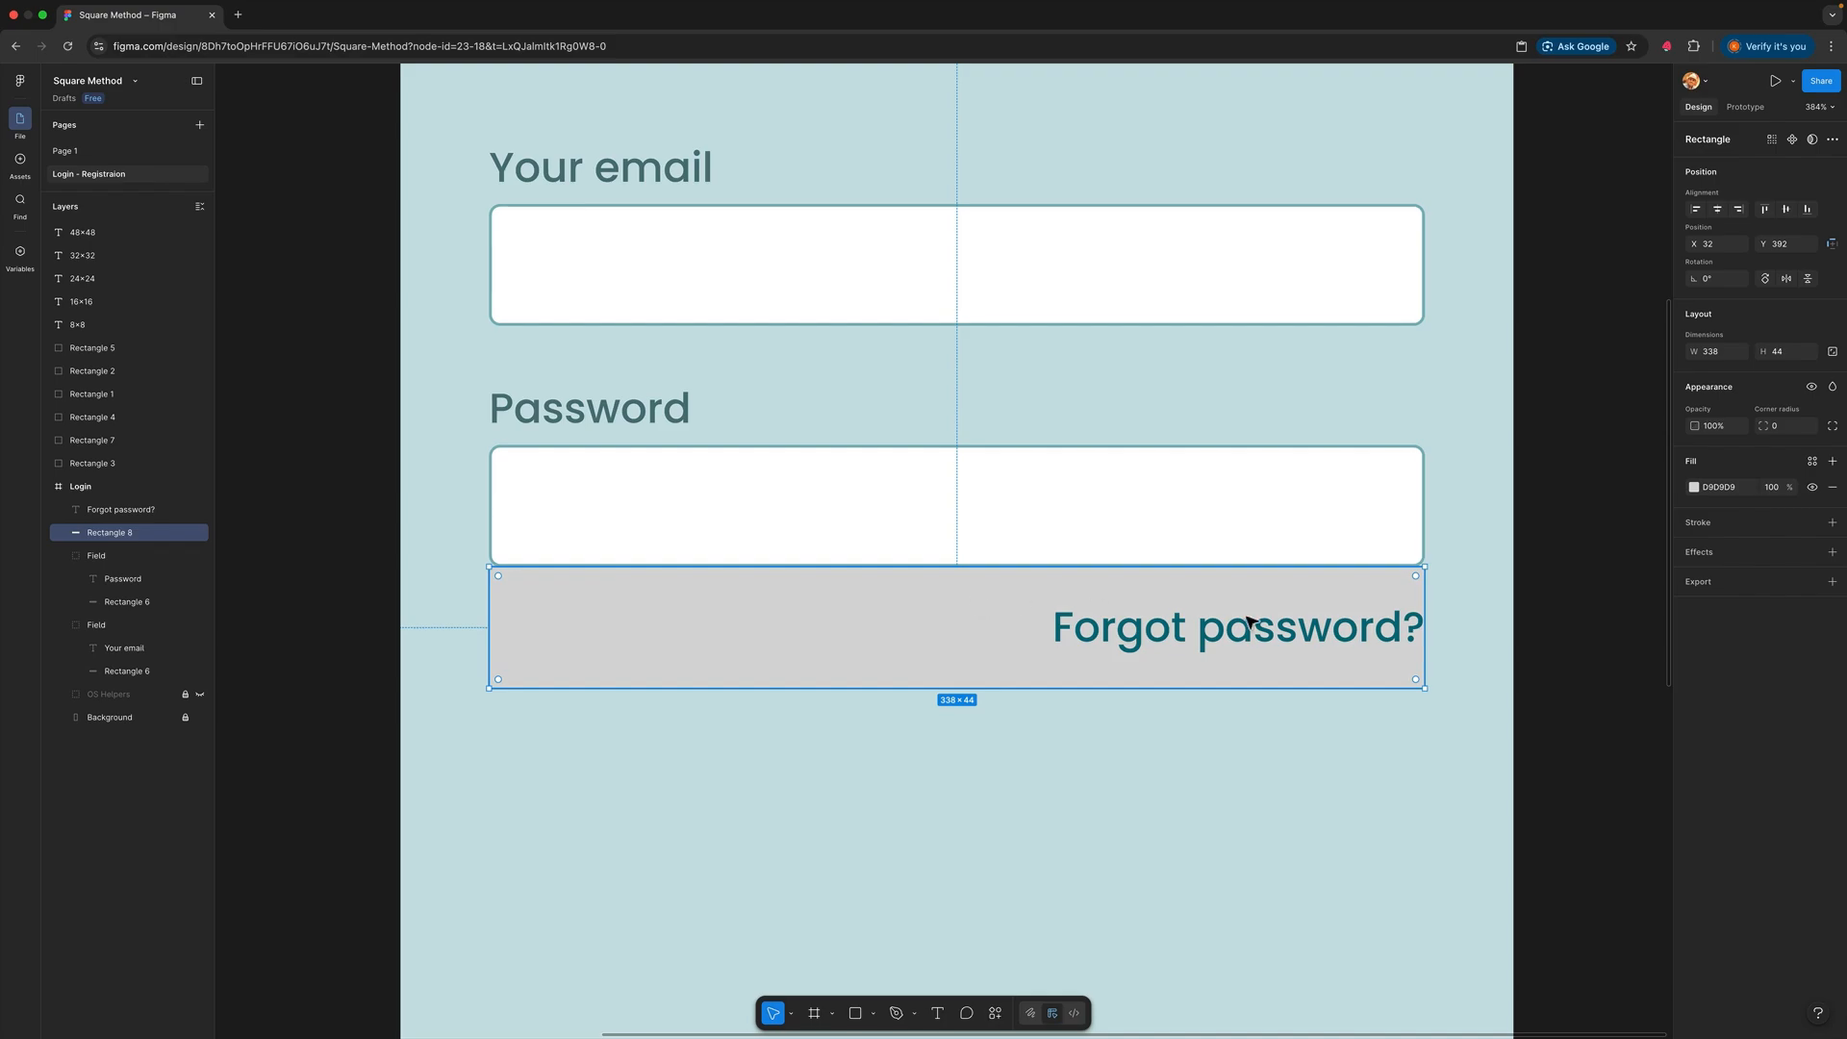
{"action": "left_click", "coordinate": [1695, 487]}
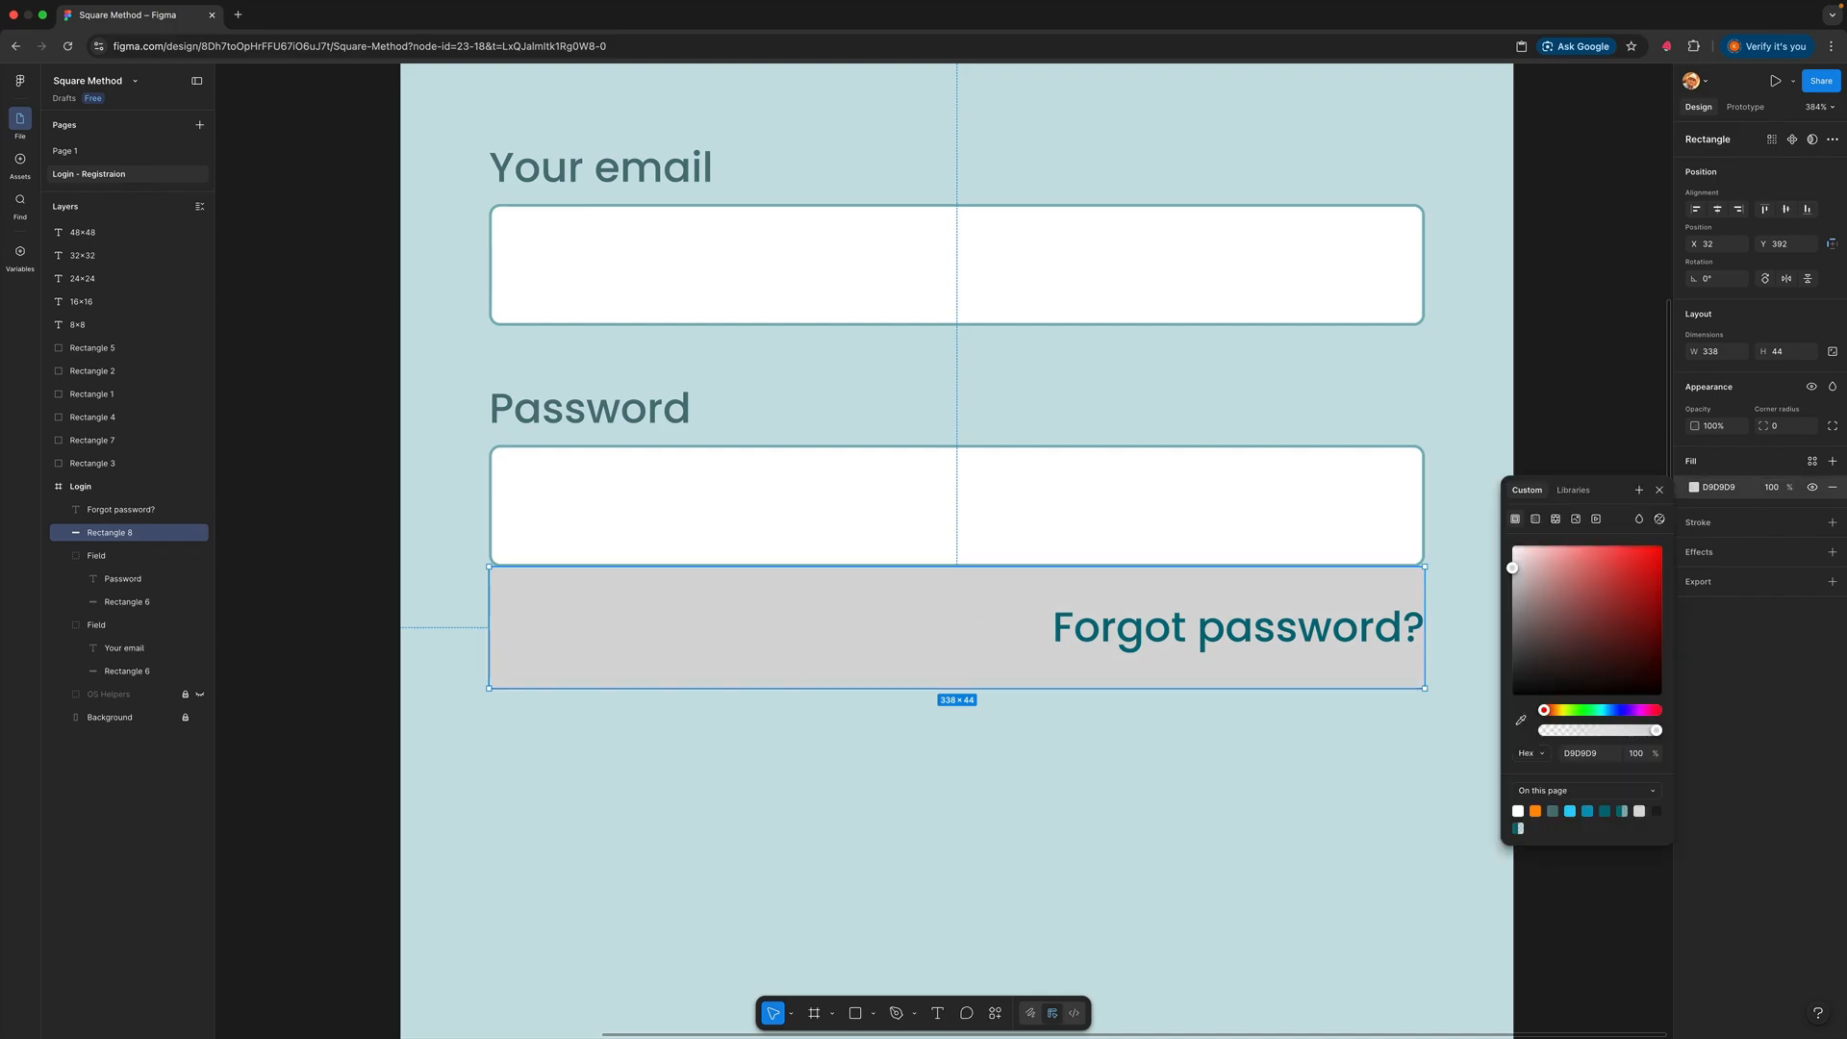
{"action": "left_click_drag", "start_coordinate": [1513, 567], "coordinate": [1512, 596]}
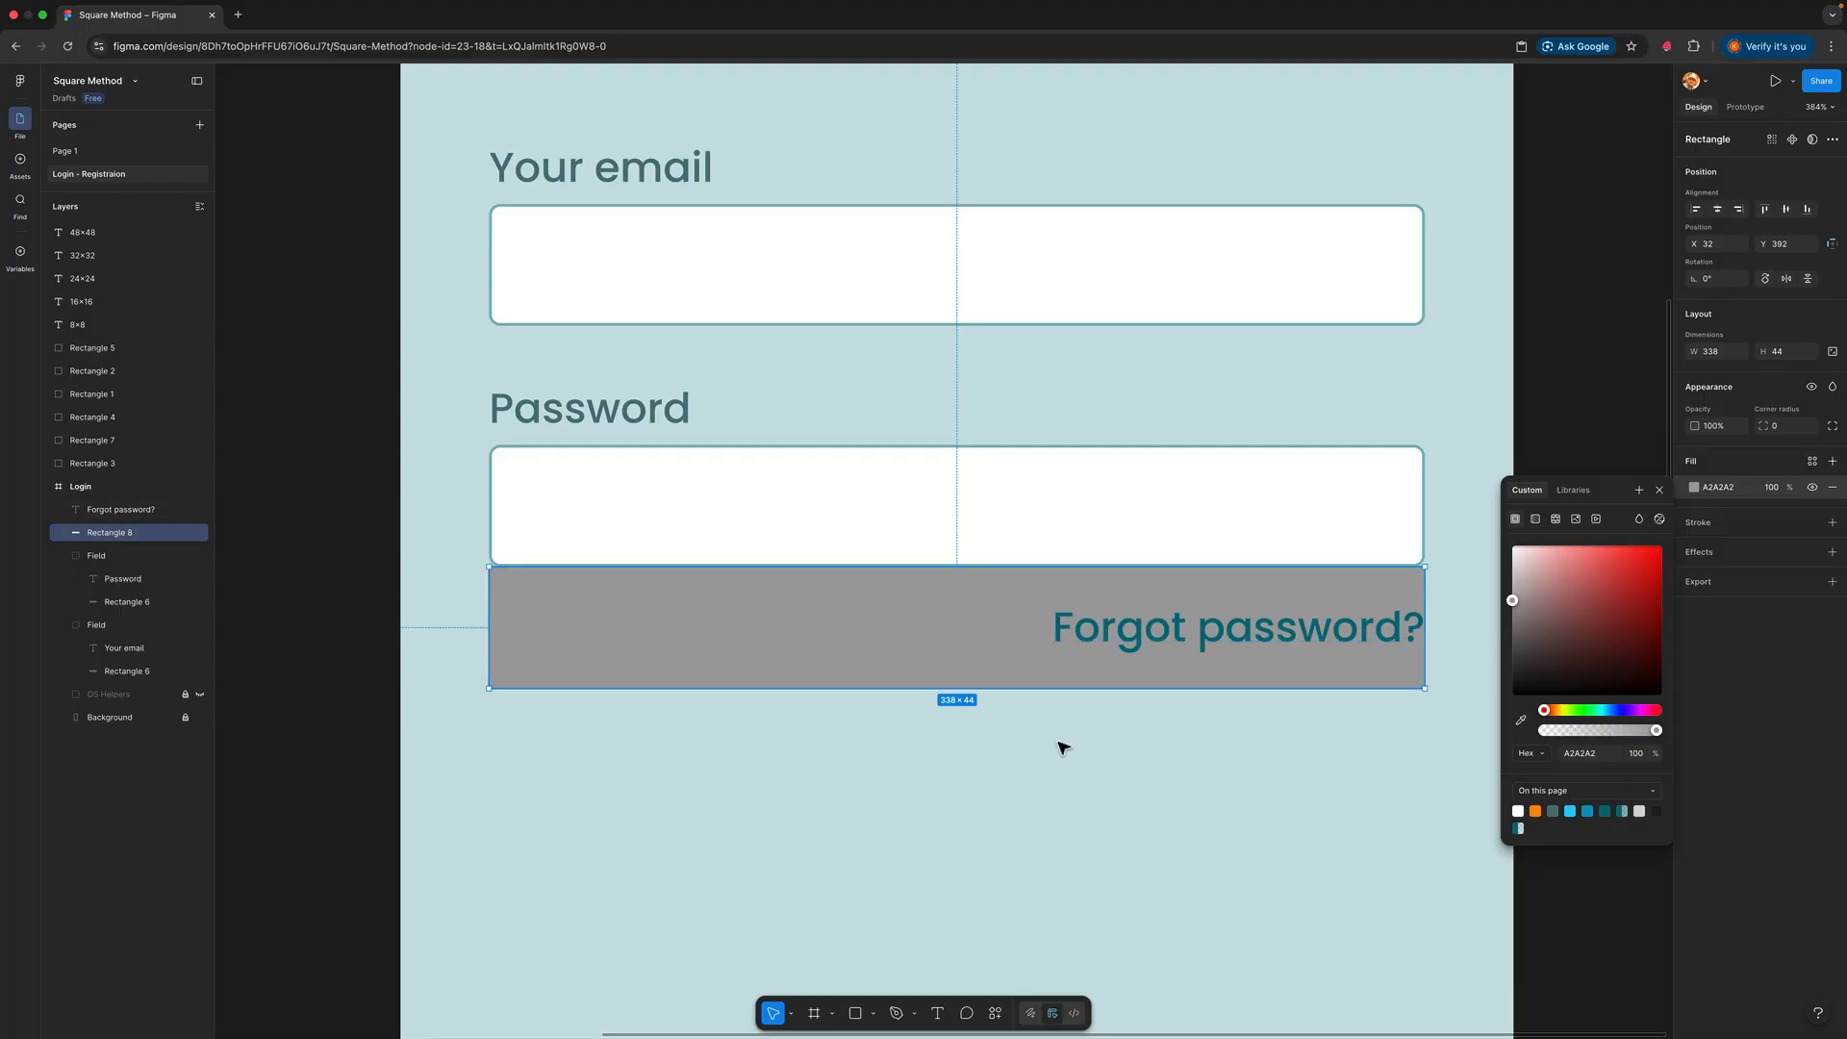
{"action": "left_click", "coordinate": [1059, 750]}
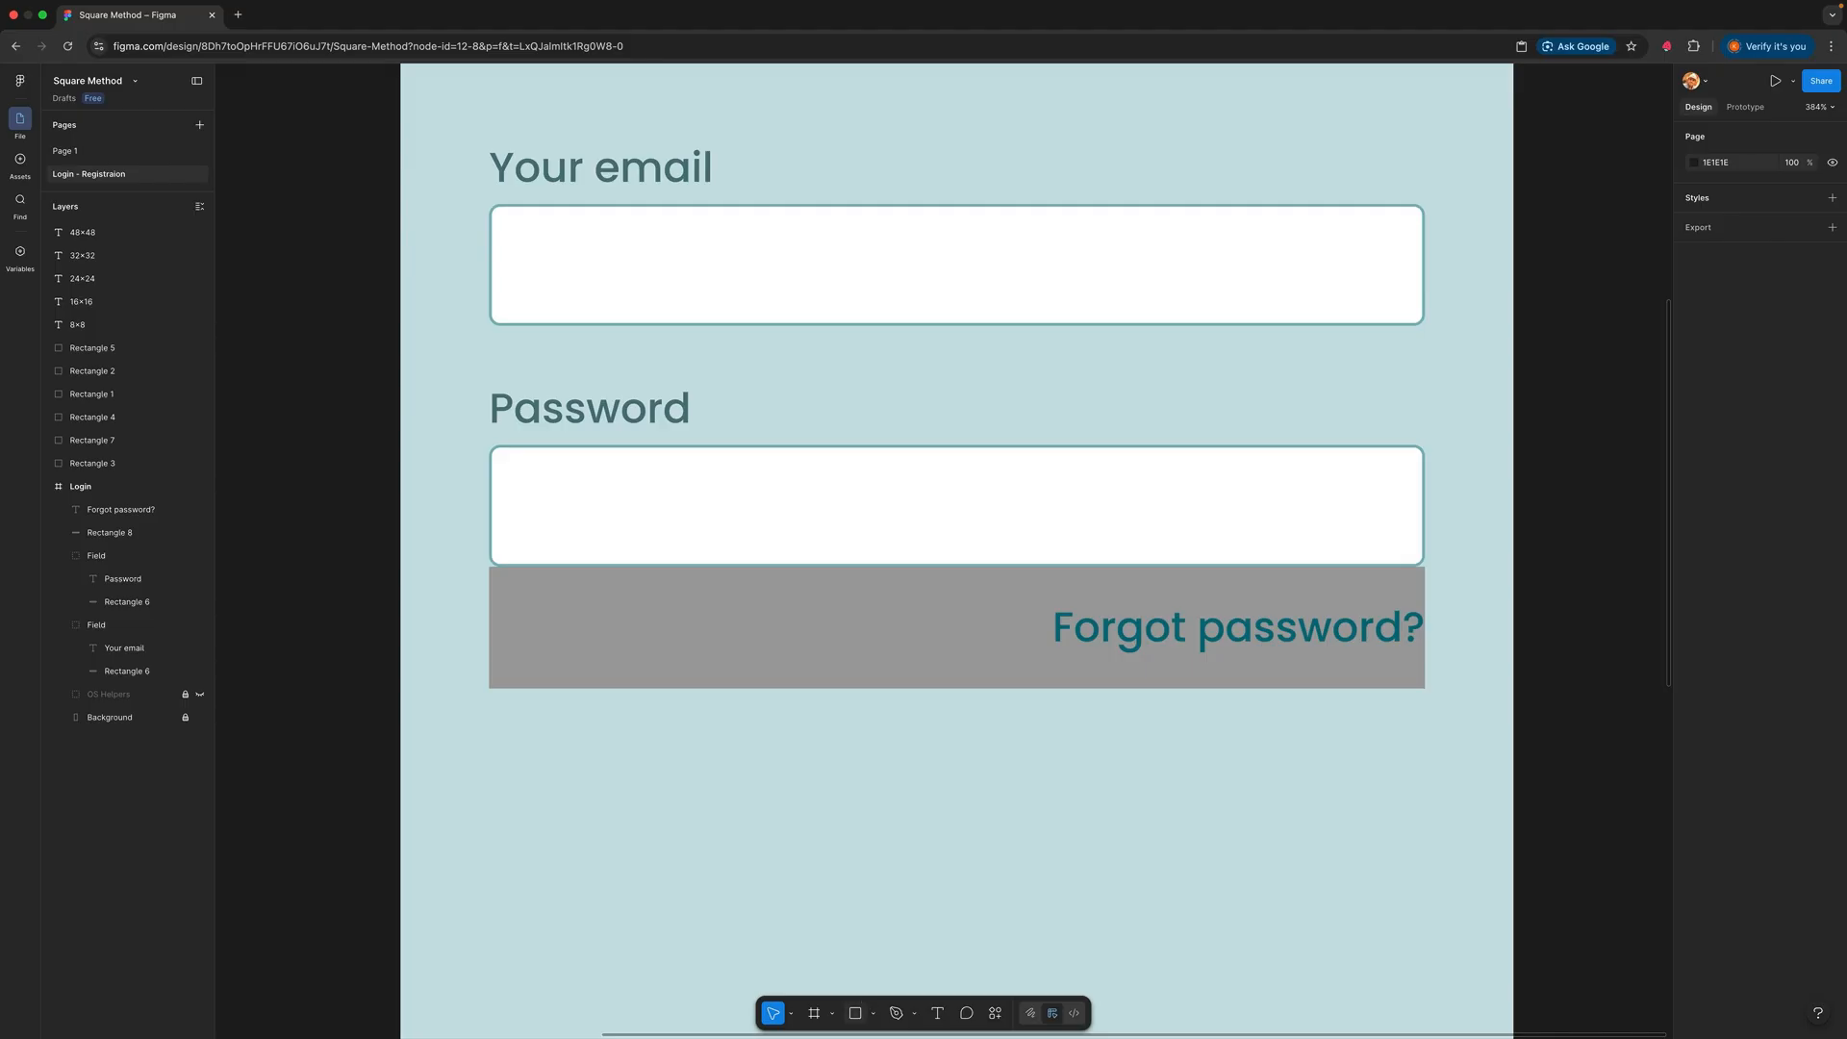
Step: Place two 16×16 squares above and below the "Forgot password?" text, against the grey rectangle's edges, to check its vertical spacing
{"action": "left_click", "coordinate": [854, 1013]}
{"action": "left_click_drag", "start_coordinate": [1057, 568], "coordinate": [1083, 662]}
{"action": "left_click", "coordinate": [1049, 813]}
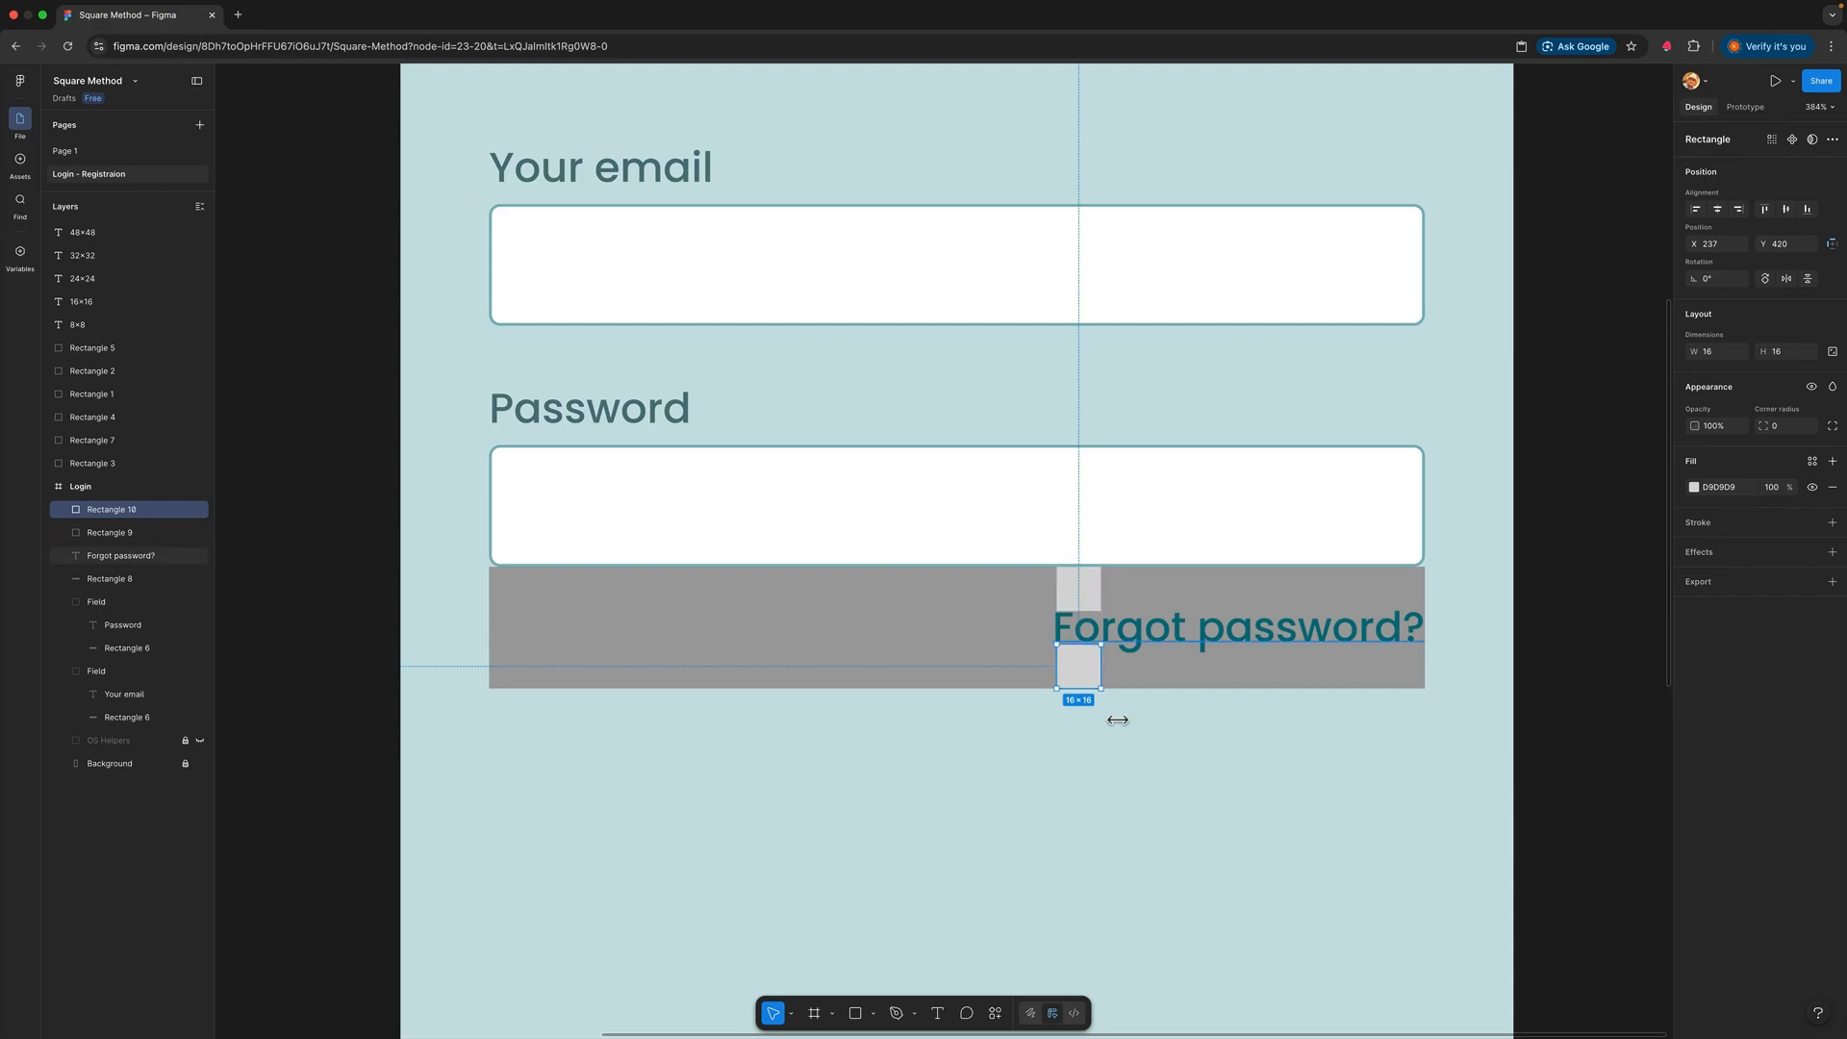
{"action": "left_click", "coordinate": [1113, 732]}
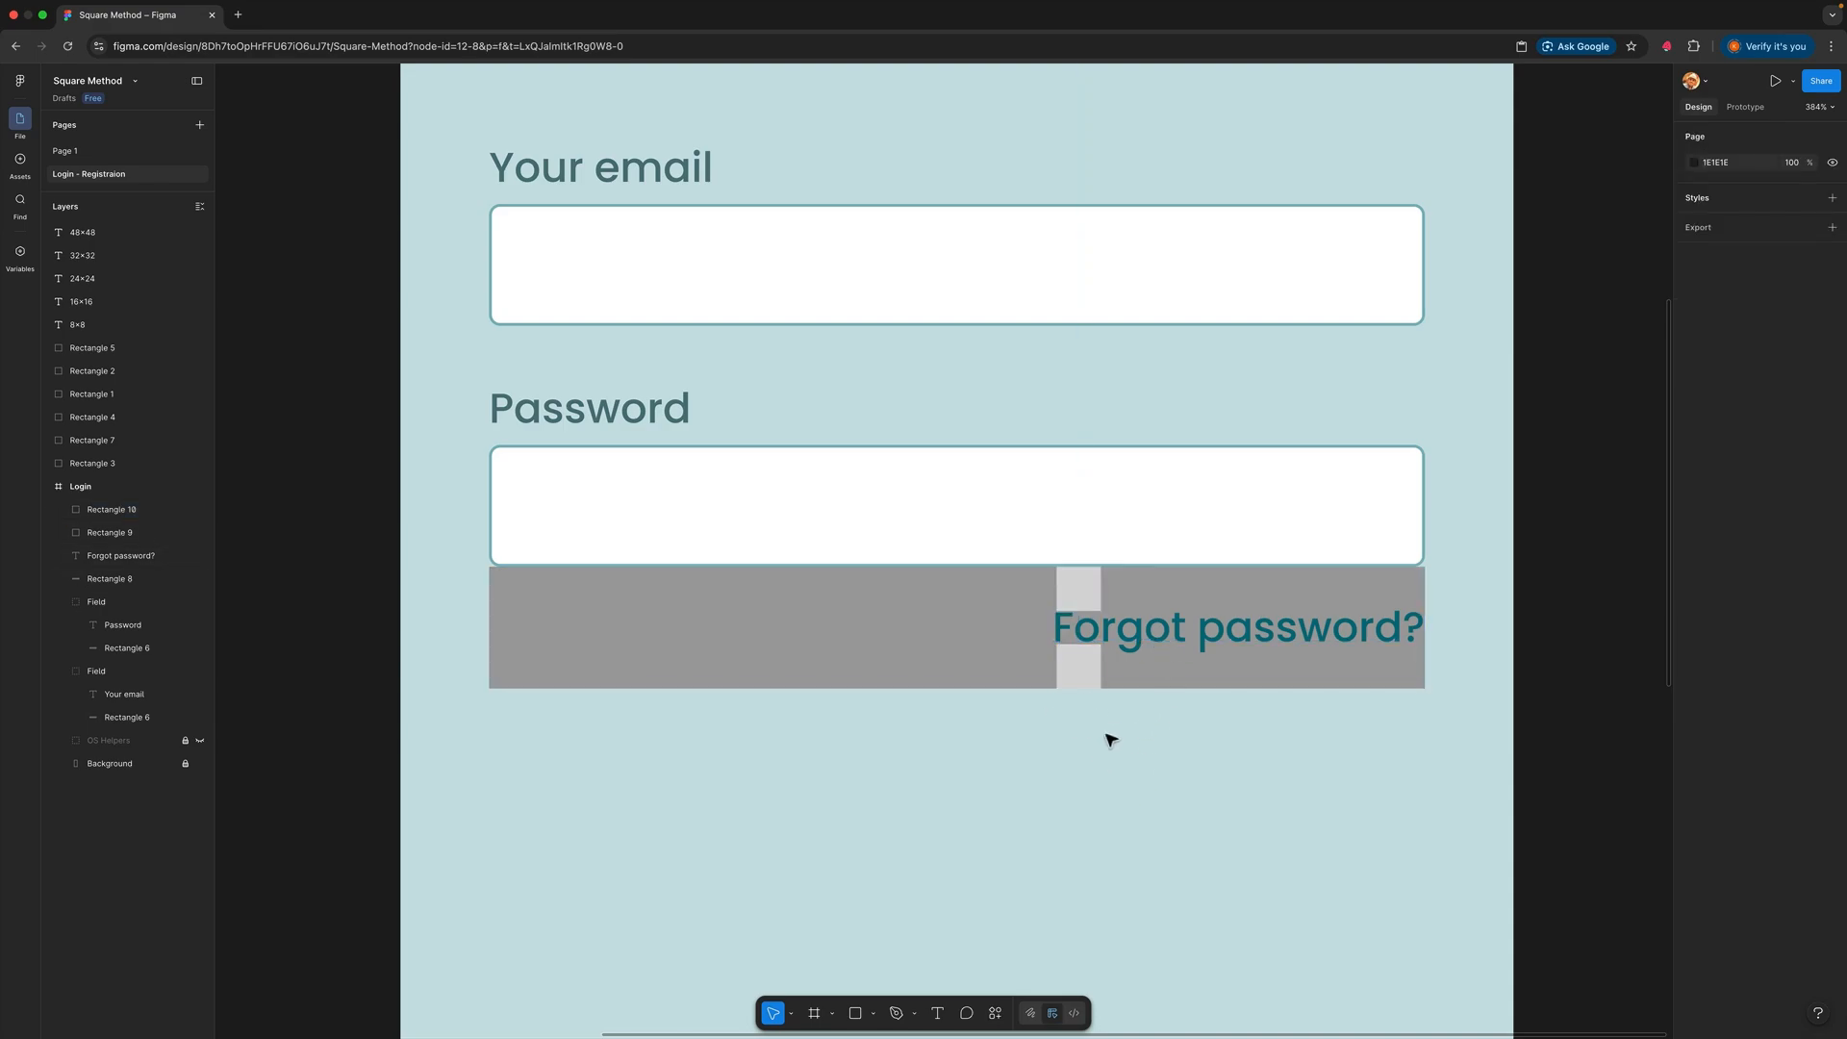
Step: Delete both 16×16 spacing squares above and below the "Forgot password?" text
{"action": "left_click", "coordinate": [1085, 676]}
{"action": "key", "text": "Delete"}
{"action": "left_click", "coordinate": [1078, 589]}
{"action": "key", "text": "Delete"}
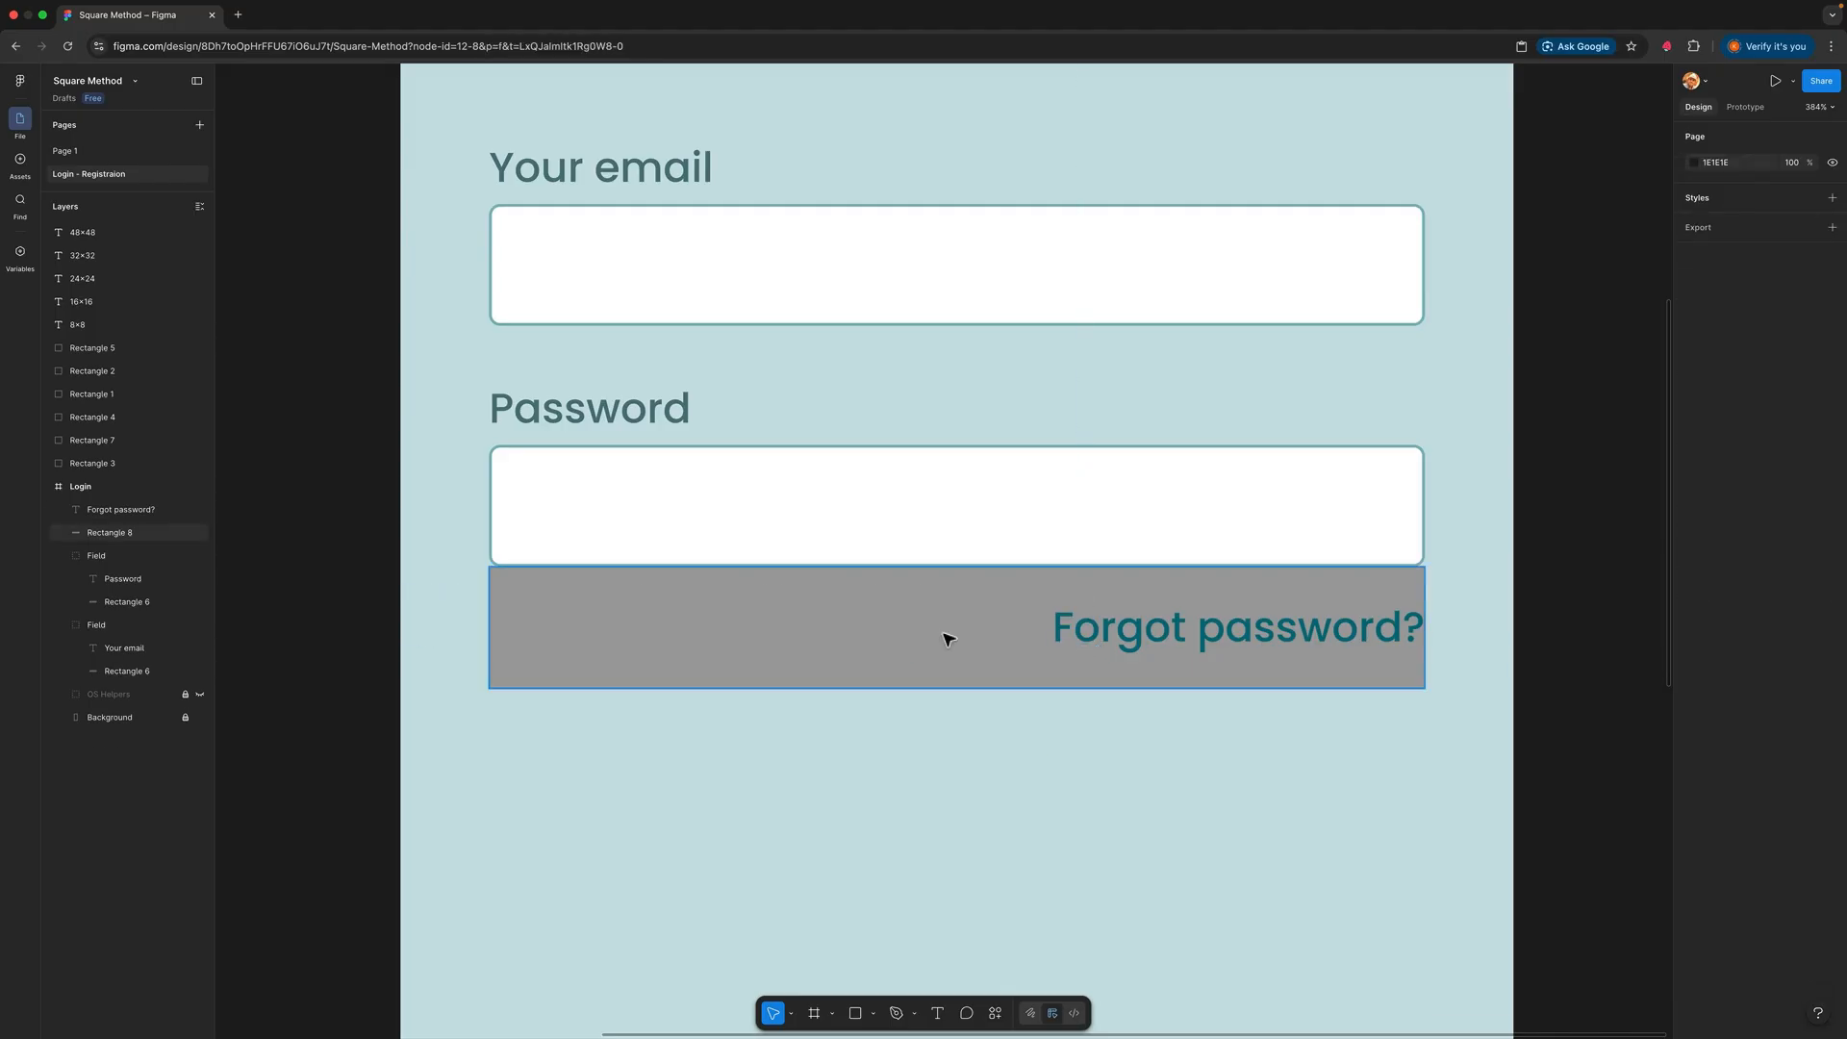
Step: Group the grey rectangle with the "Forgot password?" text and name the group "Forgot password"
{"action": "left_click", "coordinate": [919, 622]}
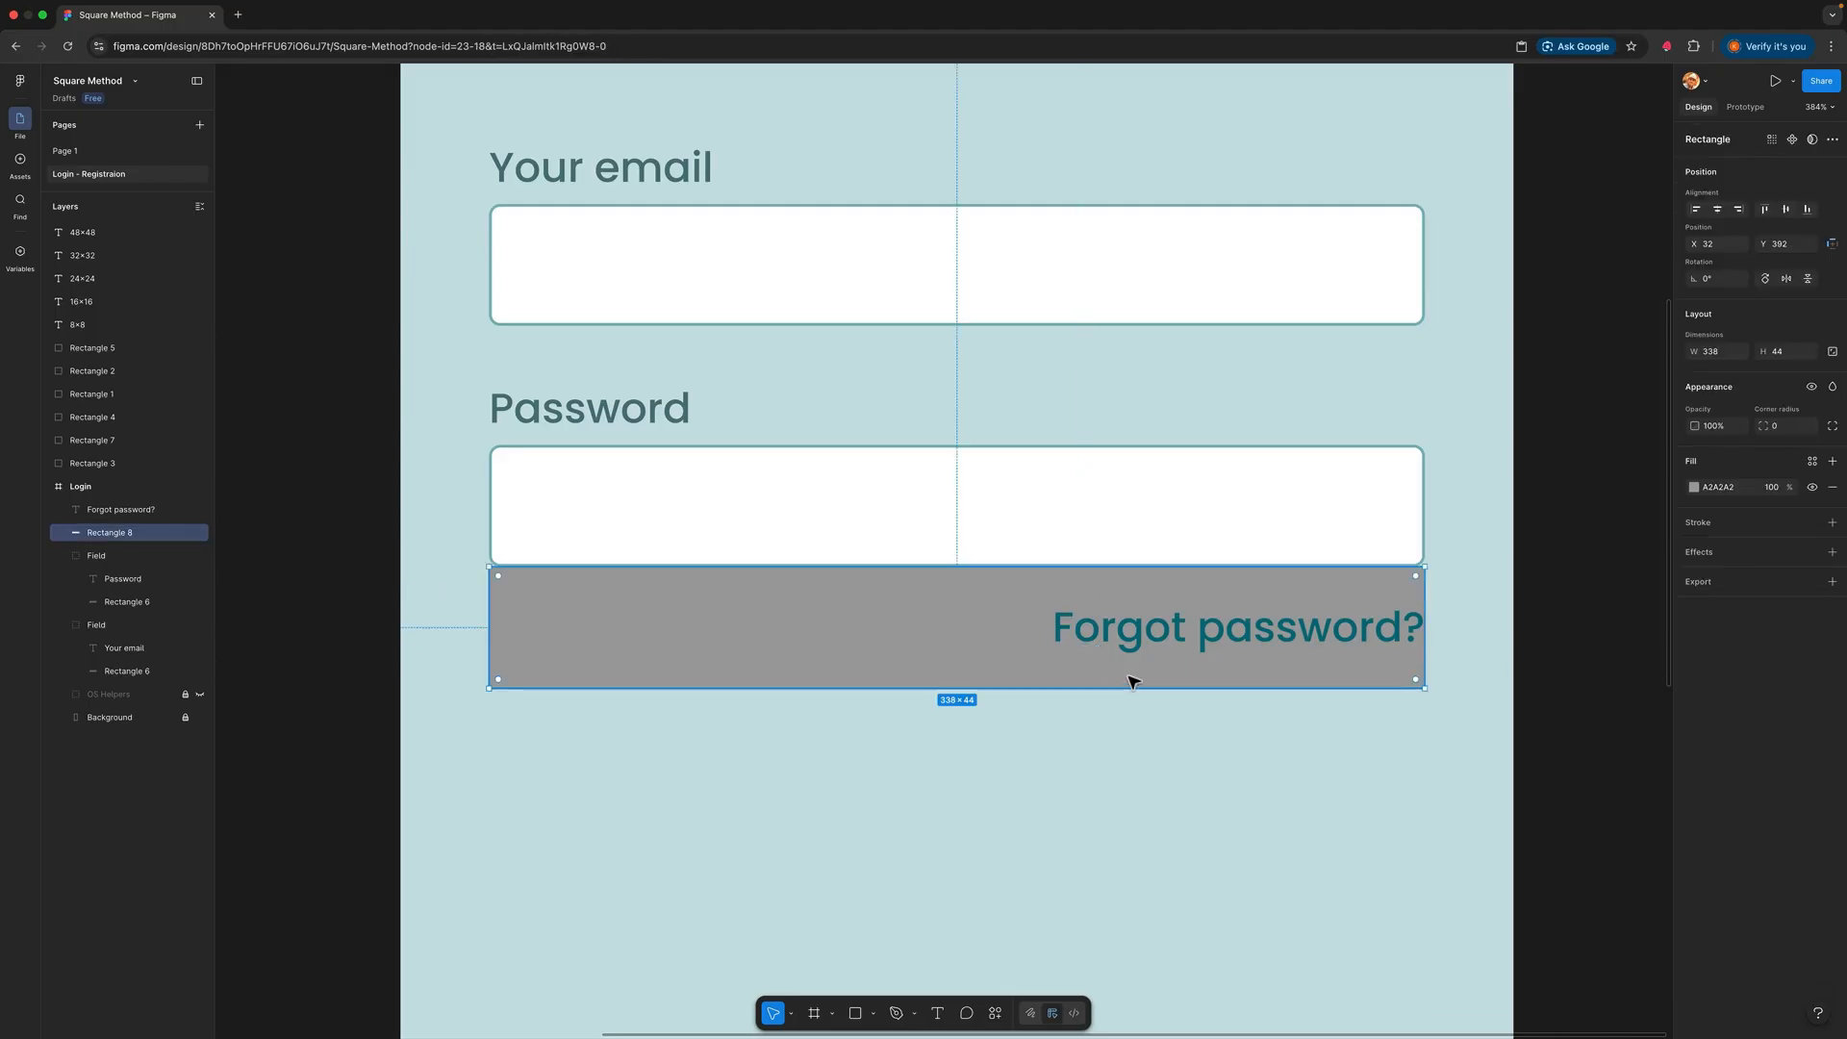
{"action": "left_click", "coordinate": [1150, 636], "text": "shift"}
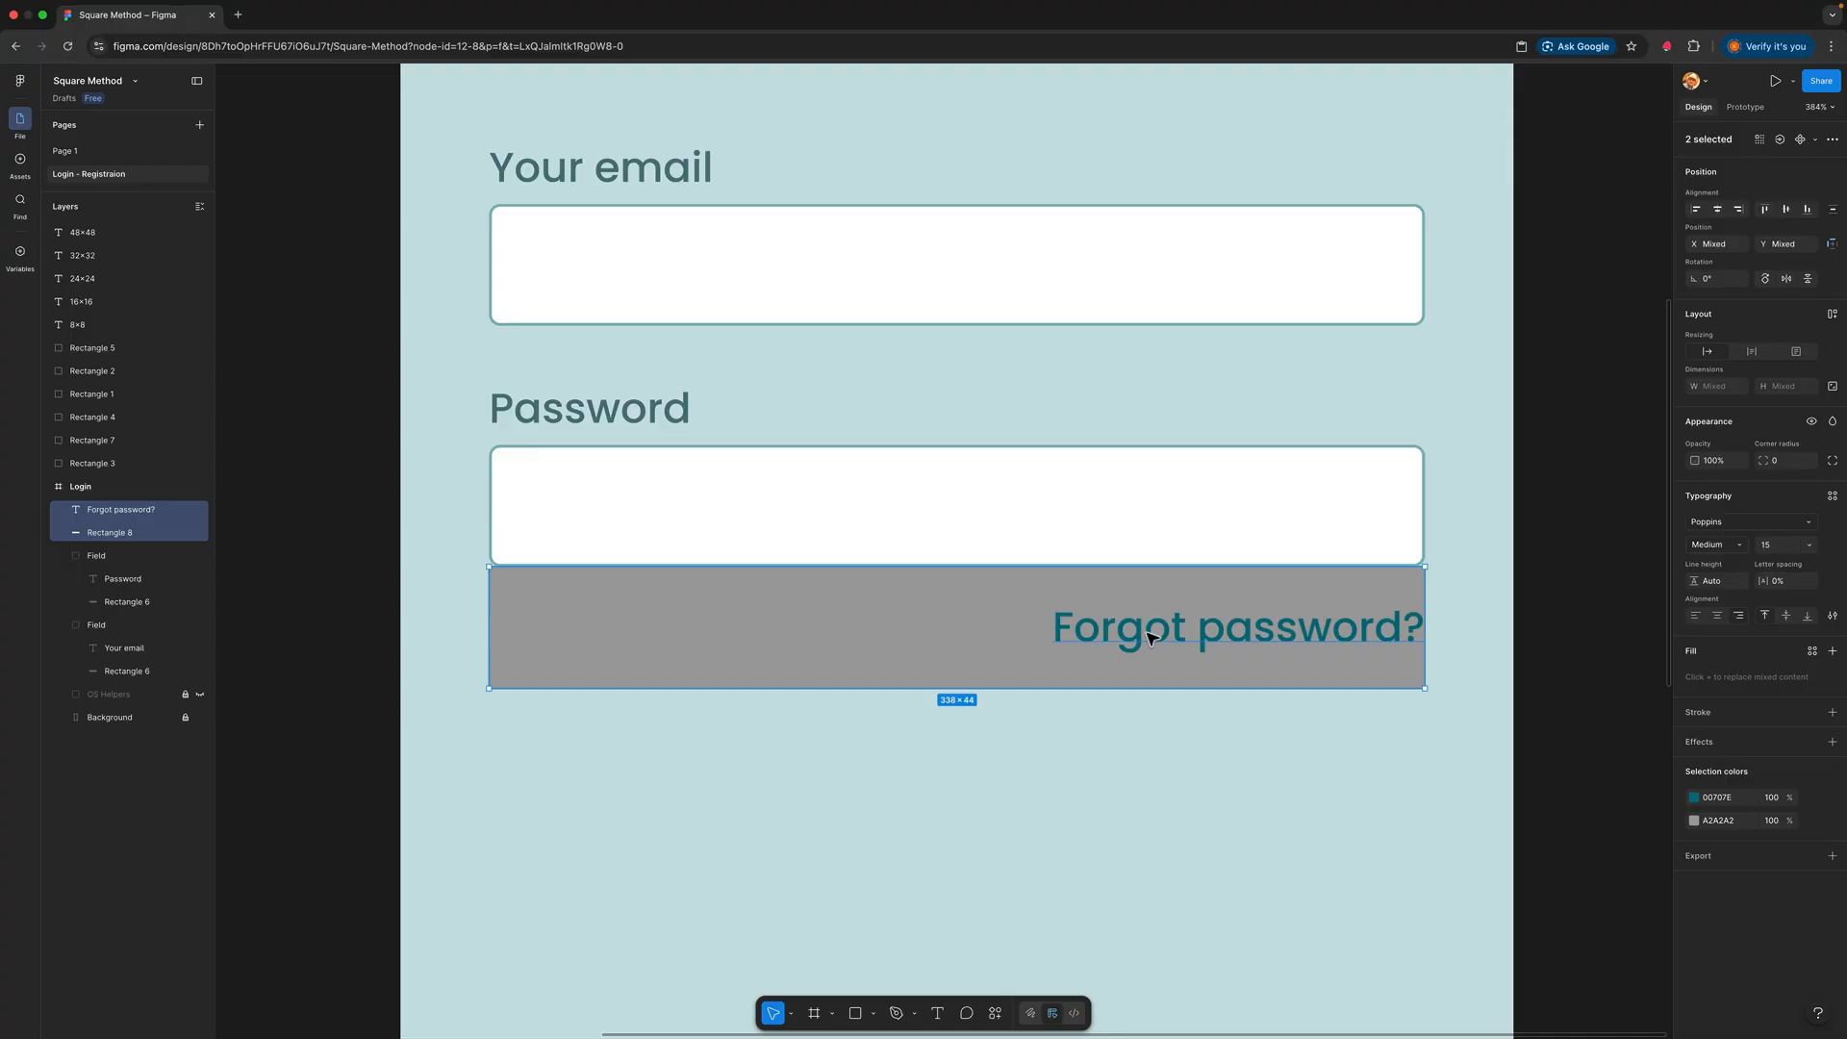
{"action": "key", "text": "super+g"}
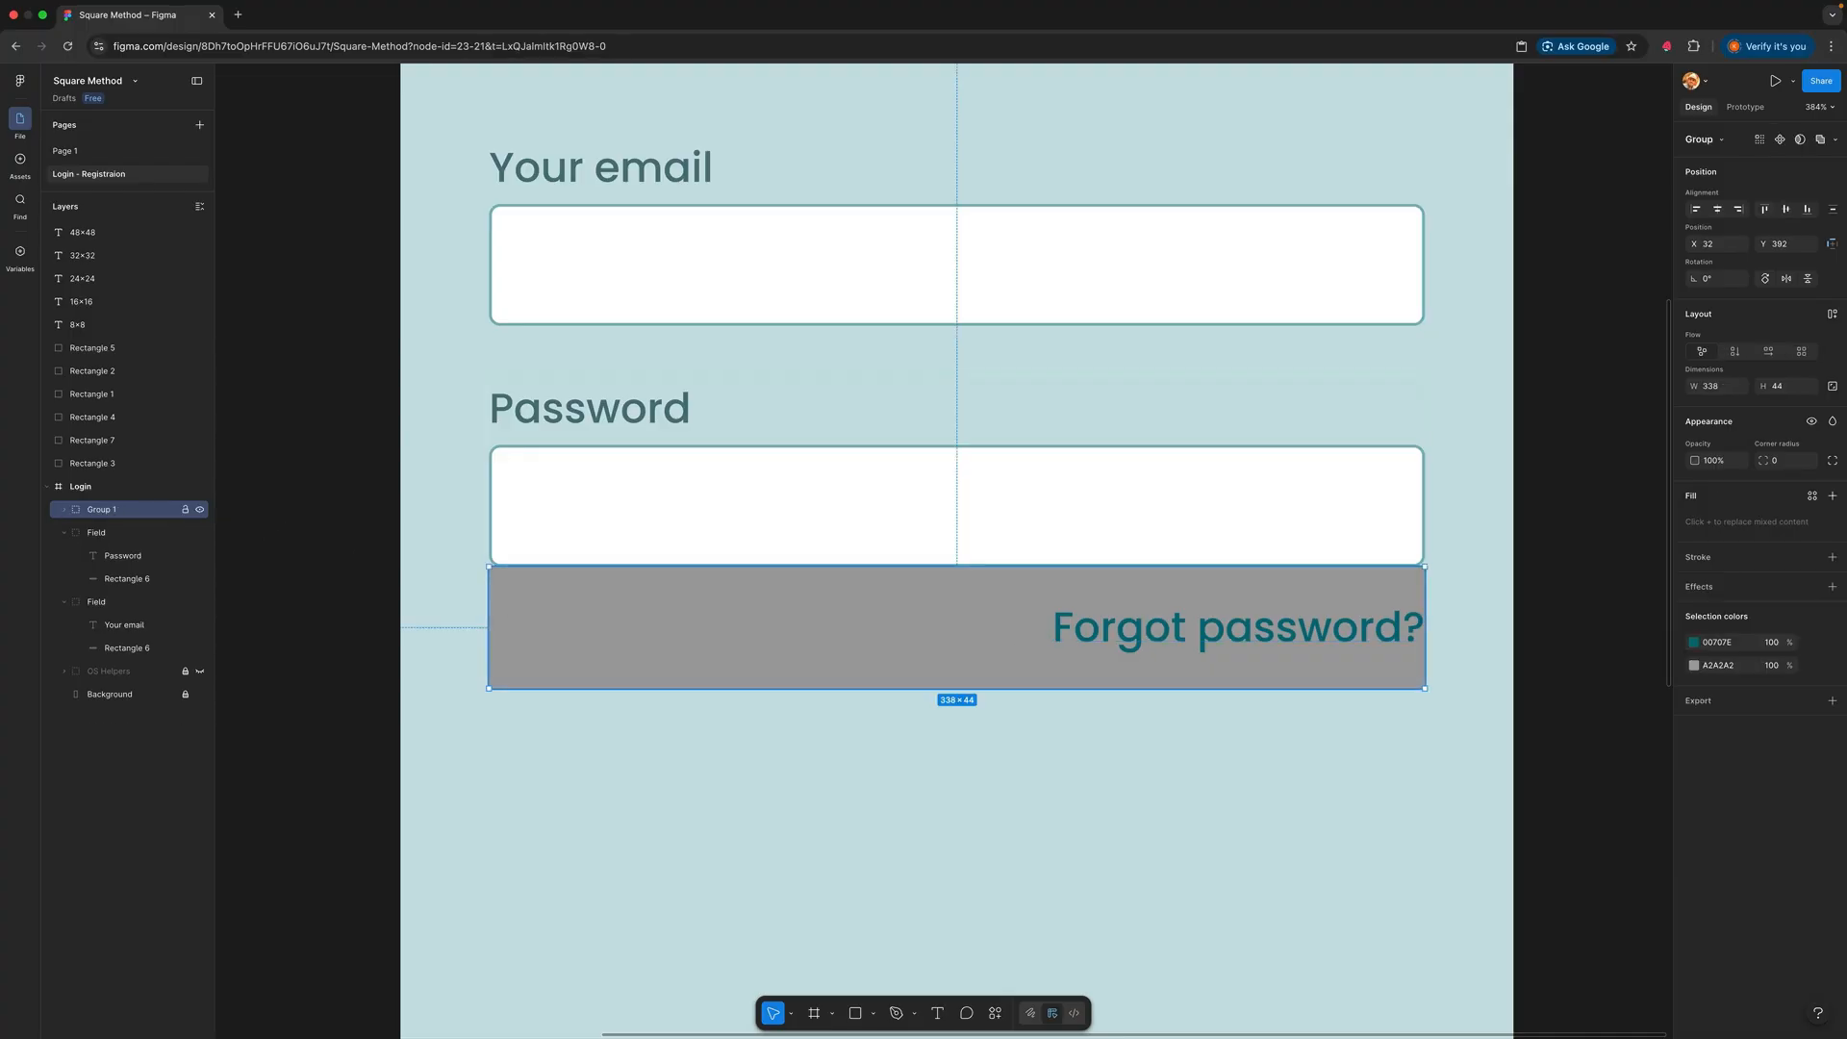
{"action": "double_click", "coordinate": [102, 509]}
{"action": "type", "text": "Forgot password"}
{"action": "key", "text": "Return"}
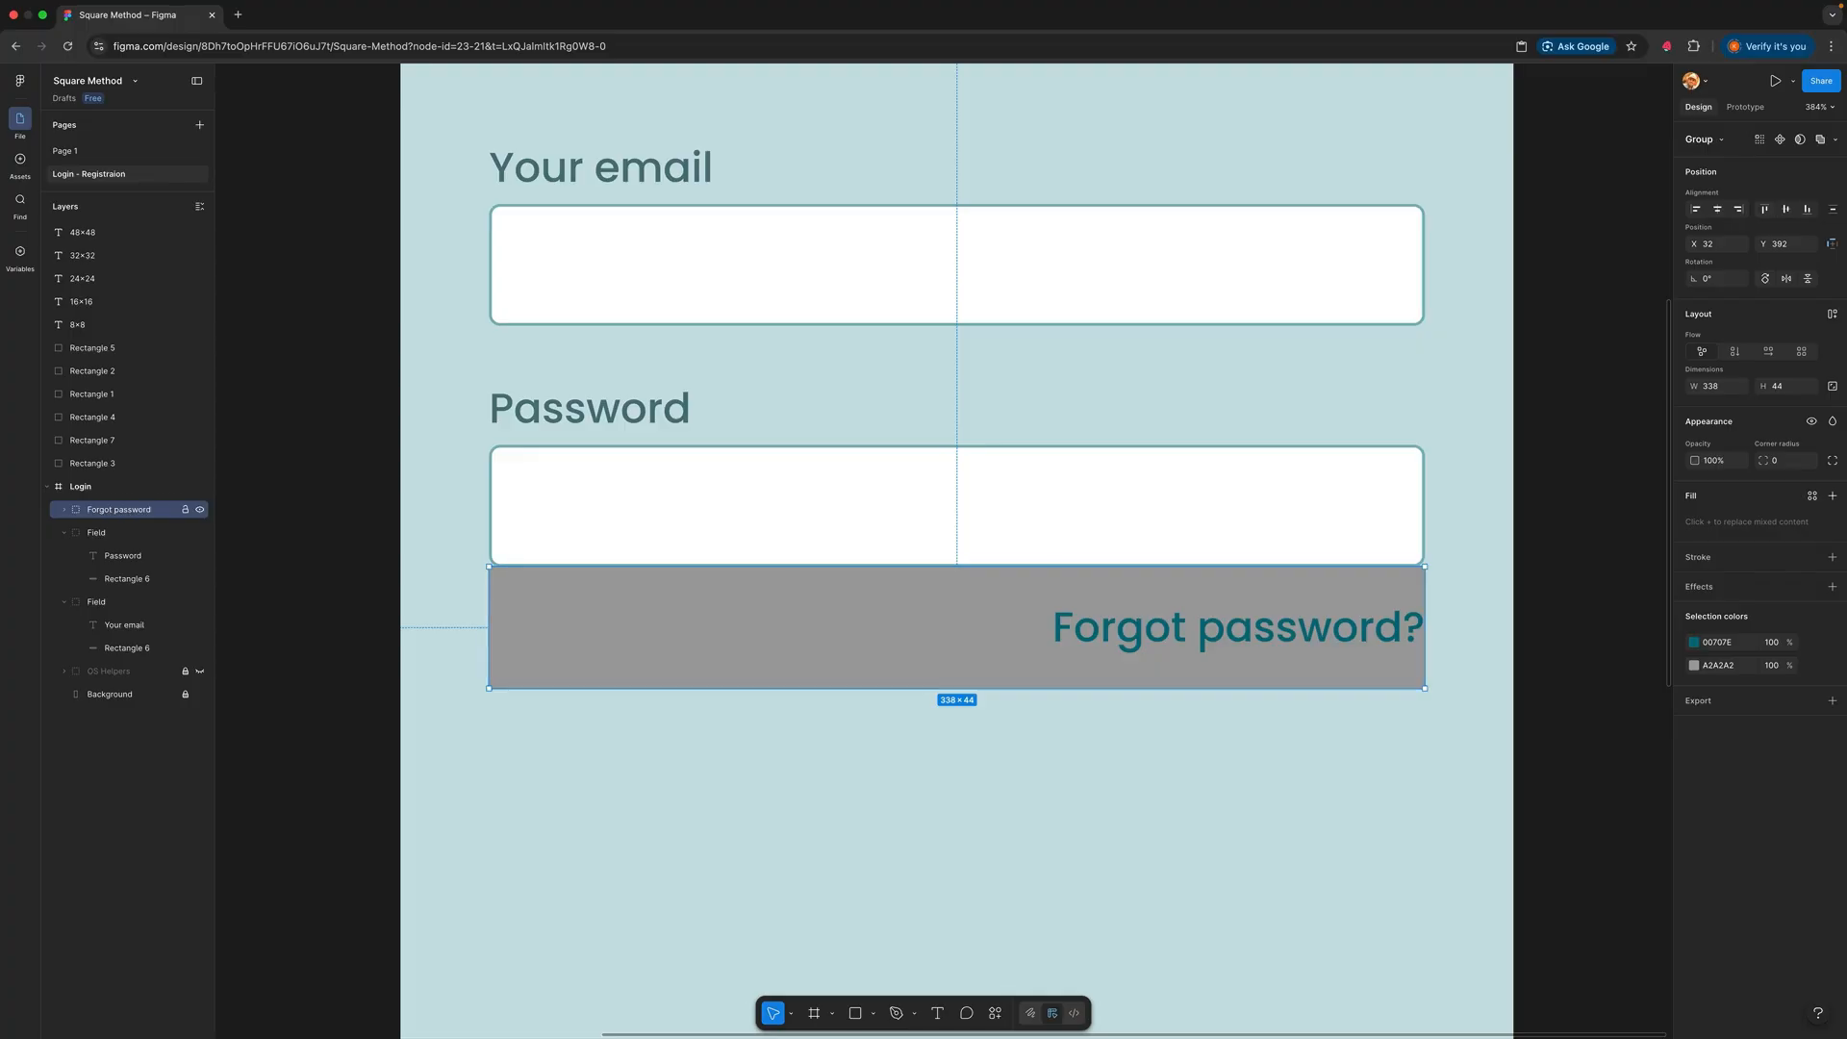
{"action": "left_click", "coordinate": [1028, 780]}
Step: Make the grey rectangle inside the Forgot password group invisible by setting its fill opacity to 0%
{"action": "left_click", "coordinate": [971, 625]}
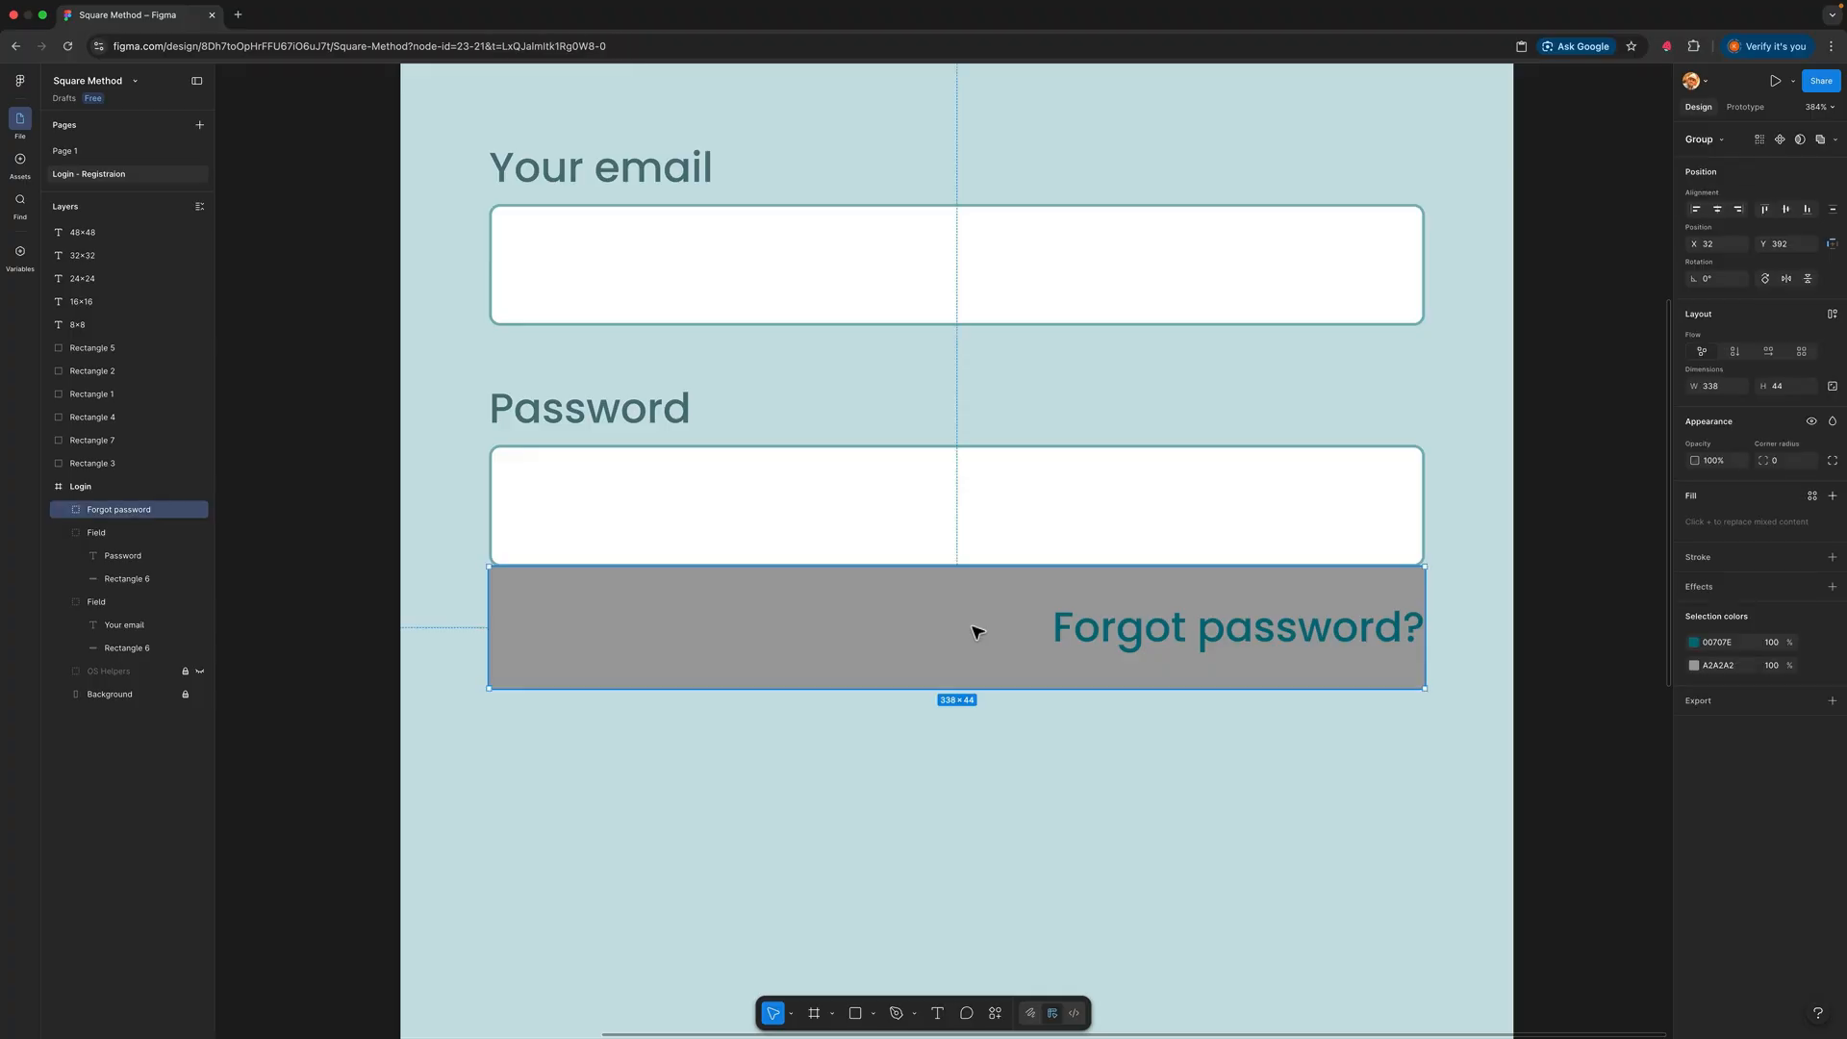
{"action": "double_click", "coordinate": [973, 629]}
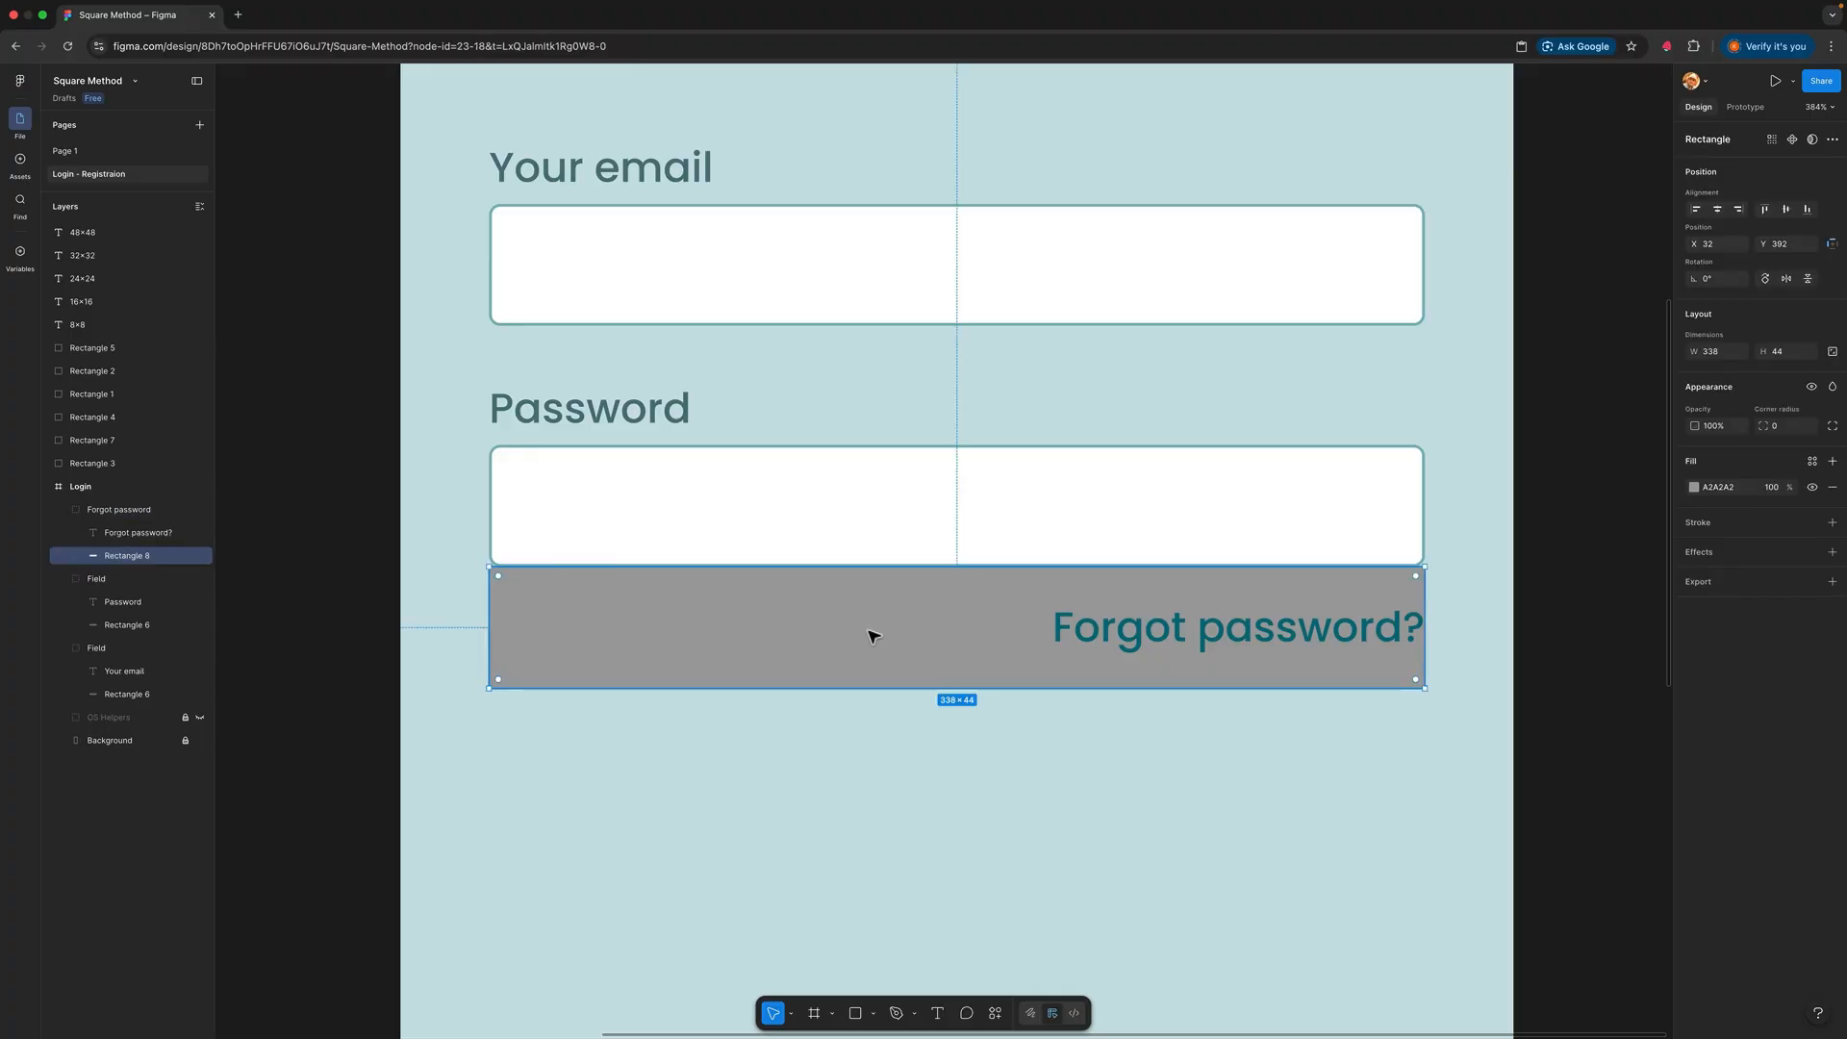
{"action": "left_click", "coordinate": [1695, 487]}
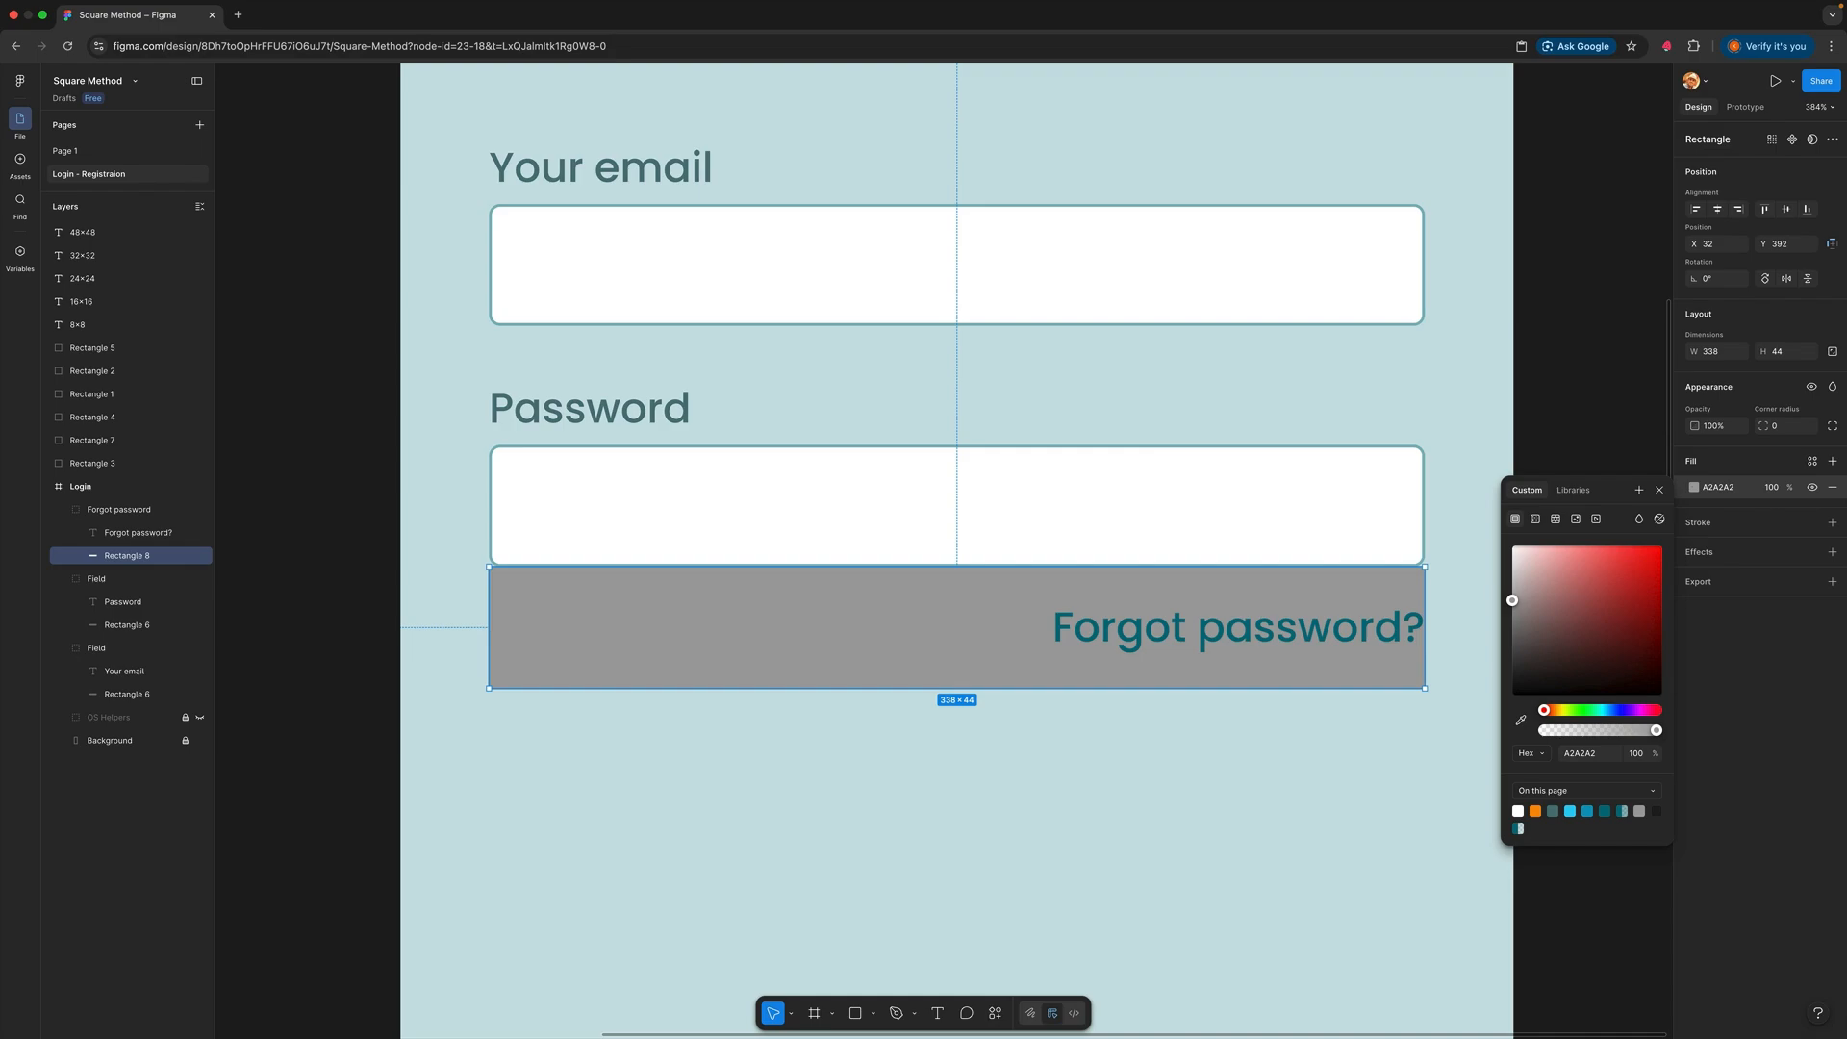
{"action": "left_click_drag", "start_coordinate": [1656, 730], "coordinate": [1545, 730]}
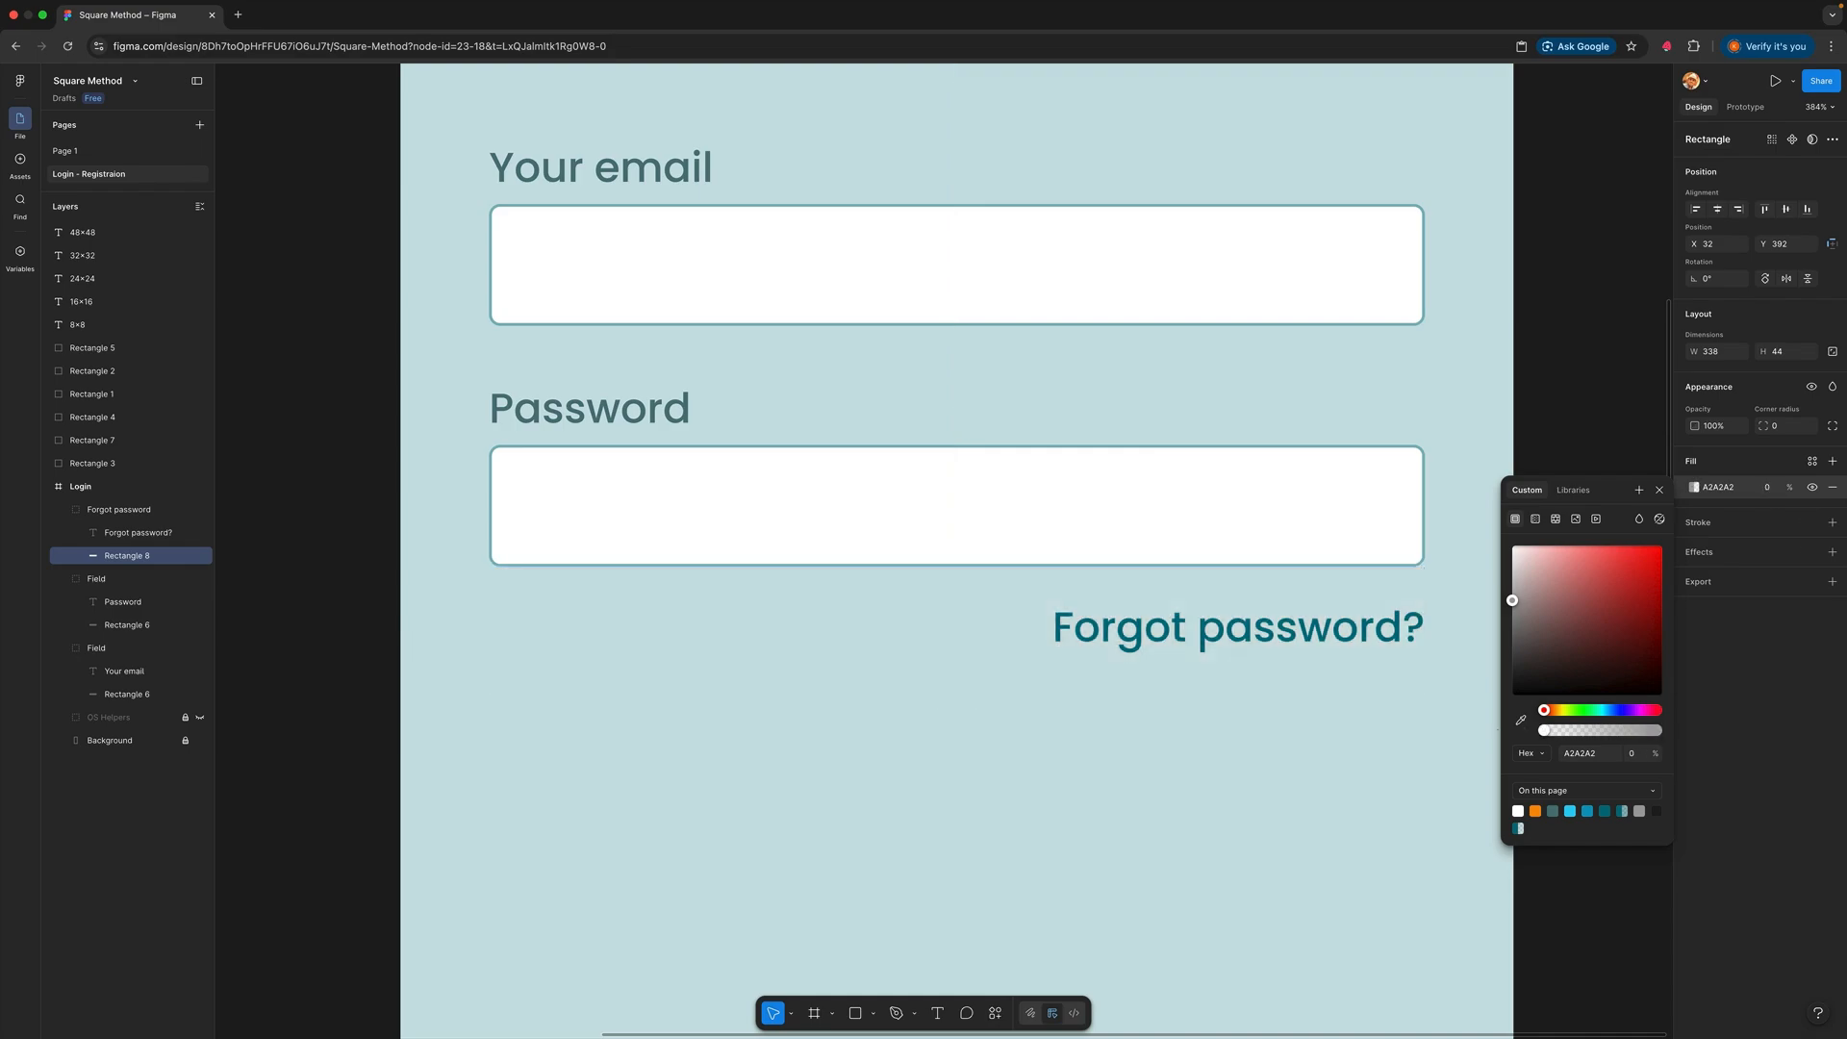
{"action": "left_click", "coordinate": [1332, 767]}
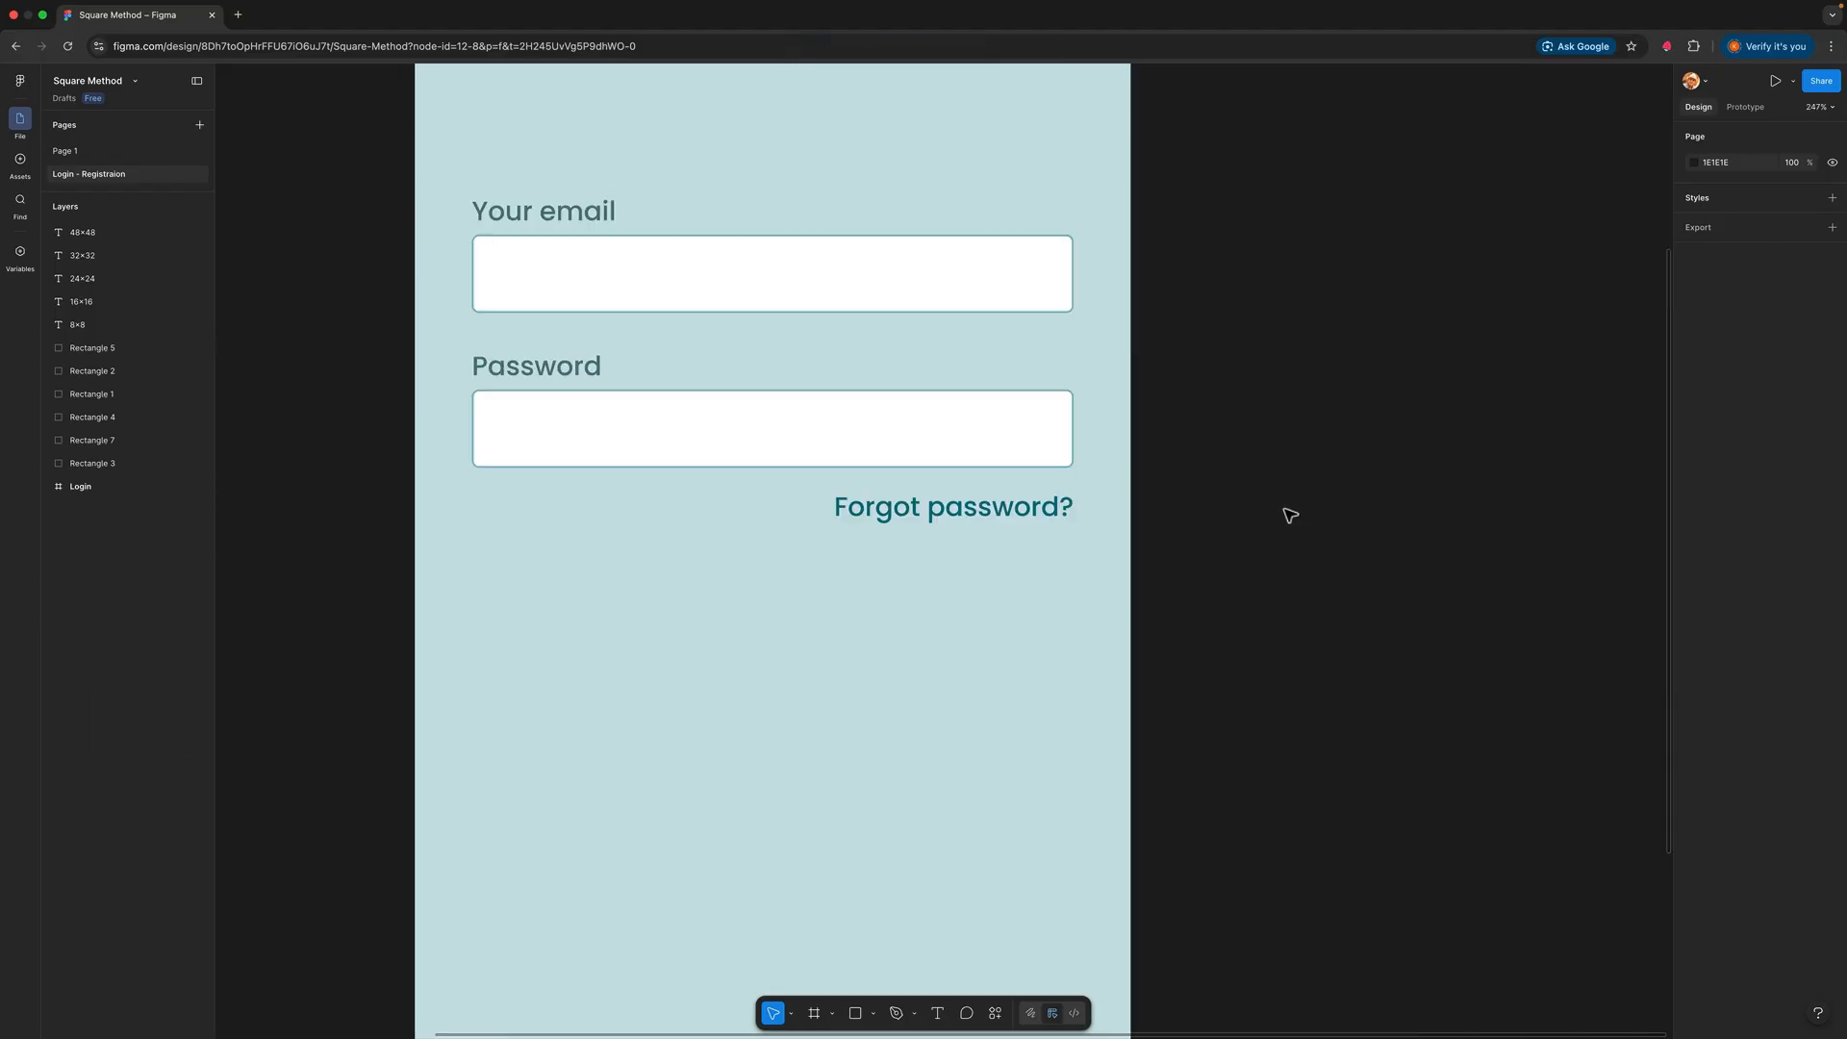
Step: Set the Login frame's Background fill to saturation 80 and lightness 90 in HSL mode, and lock that layer
{"action": "left_click", "coordinate": [792, 656]}
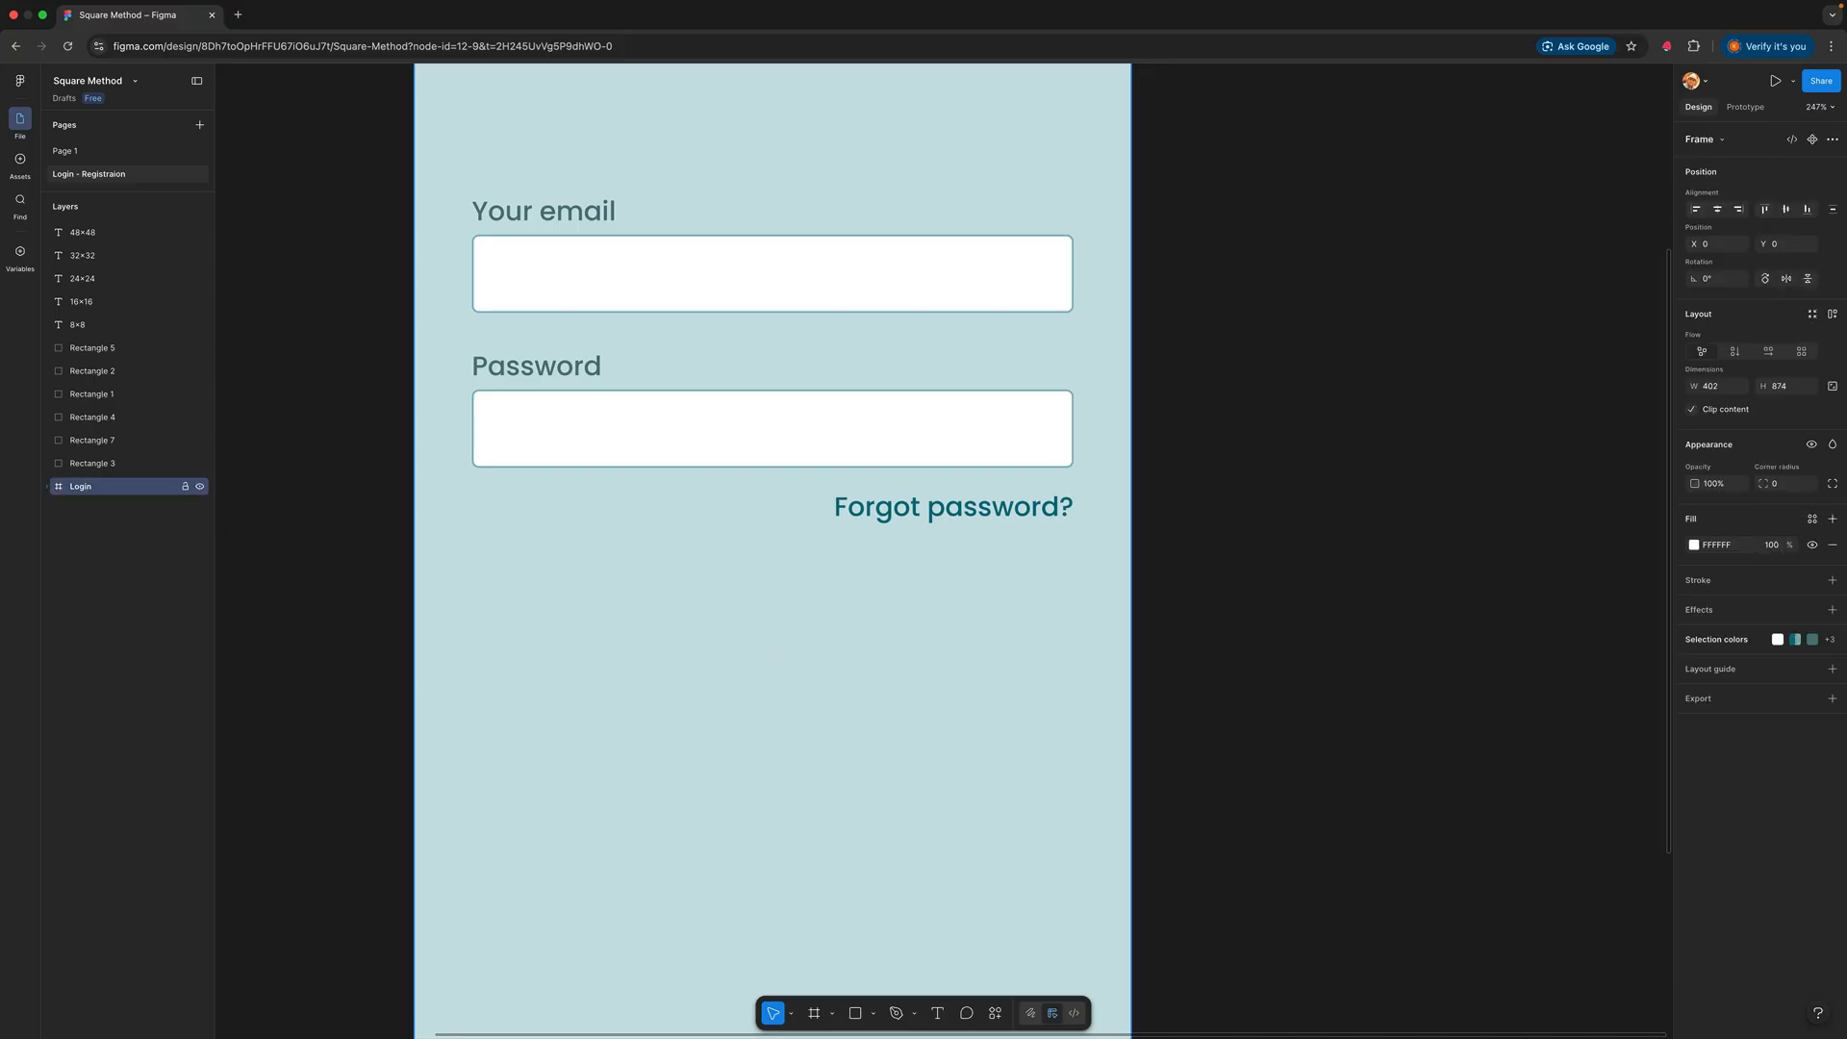
{"action": "left_click", "coordinate": [46, 486]}
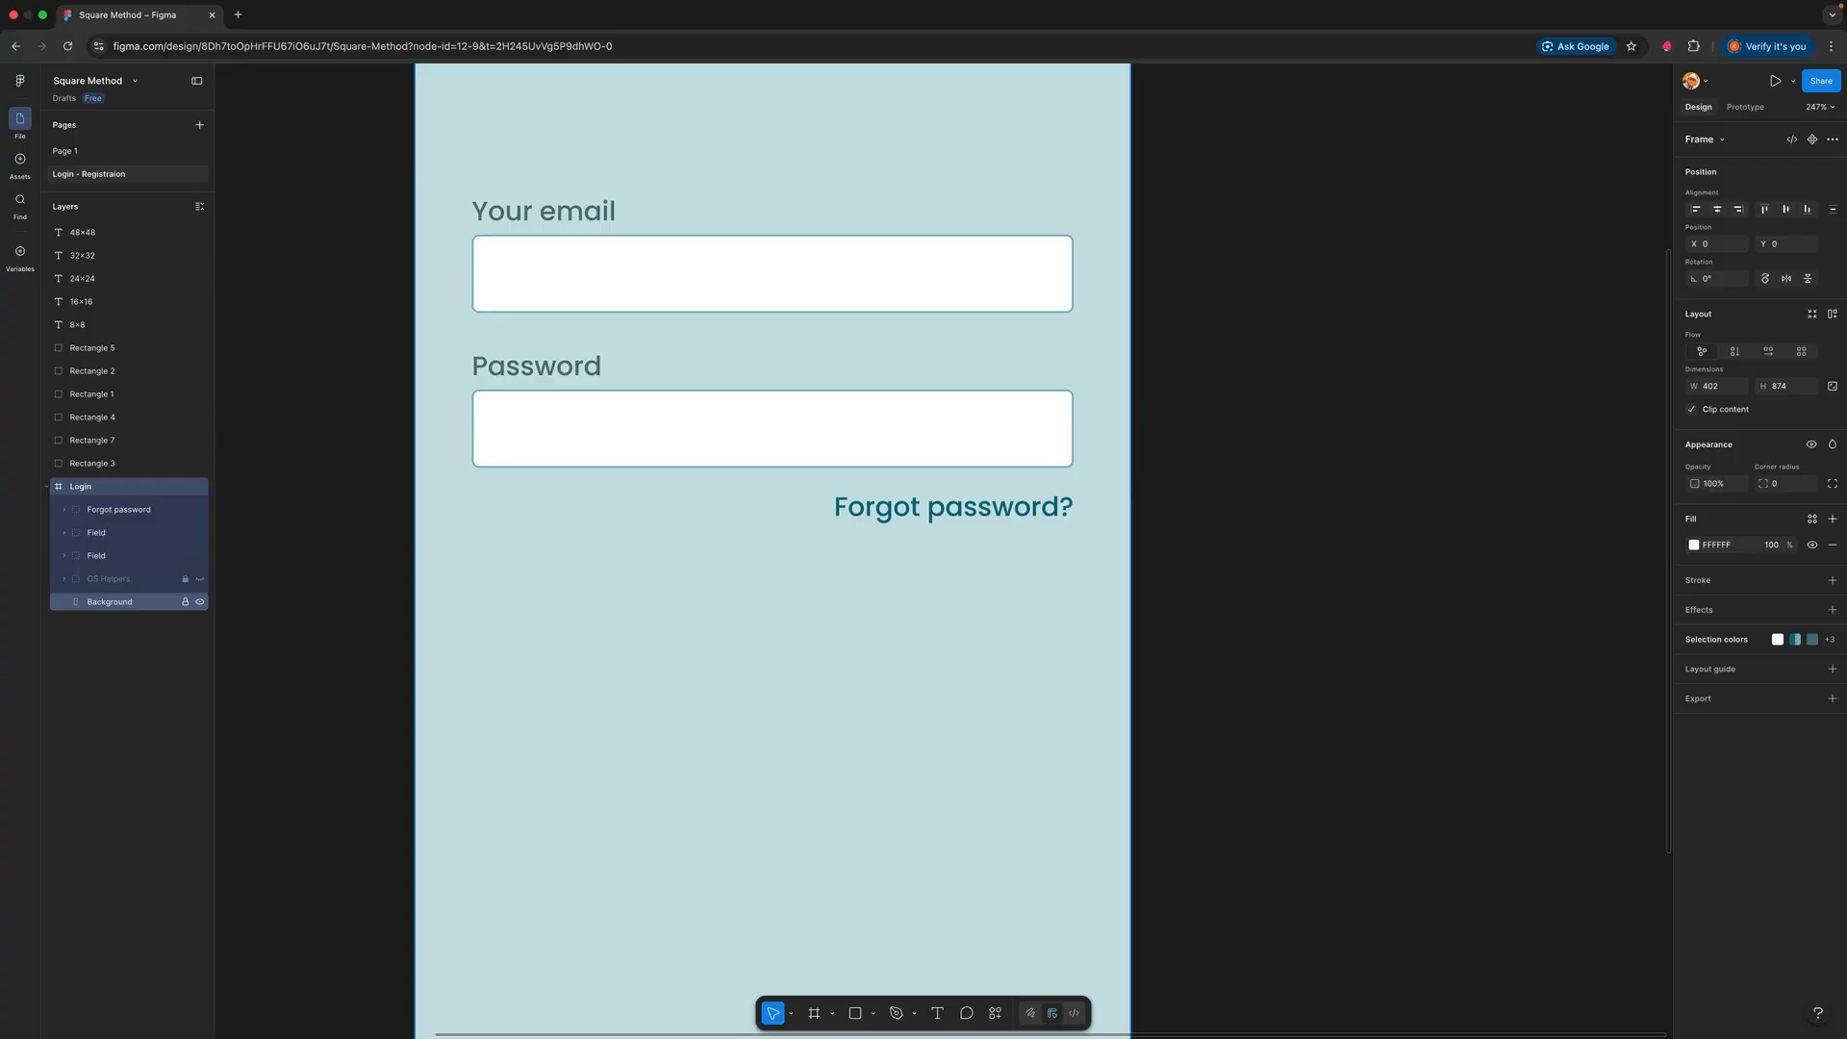
{"action": "left_click", "coordinate": [109, 602]}
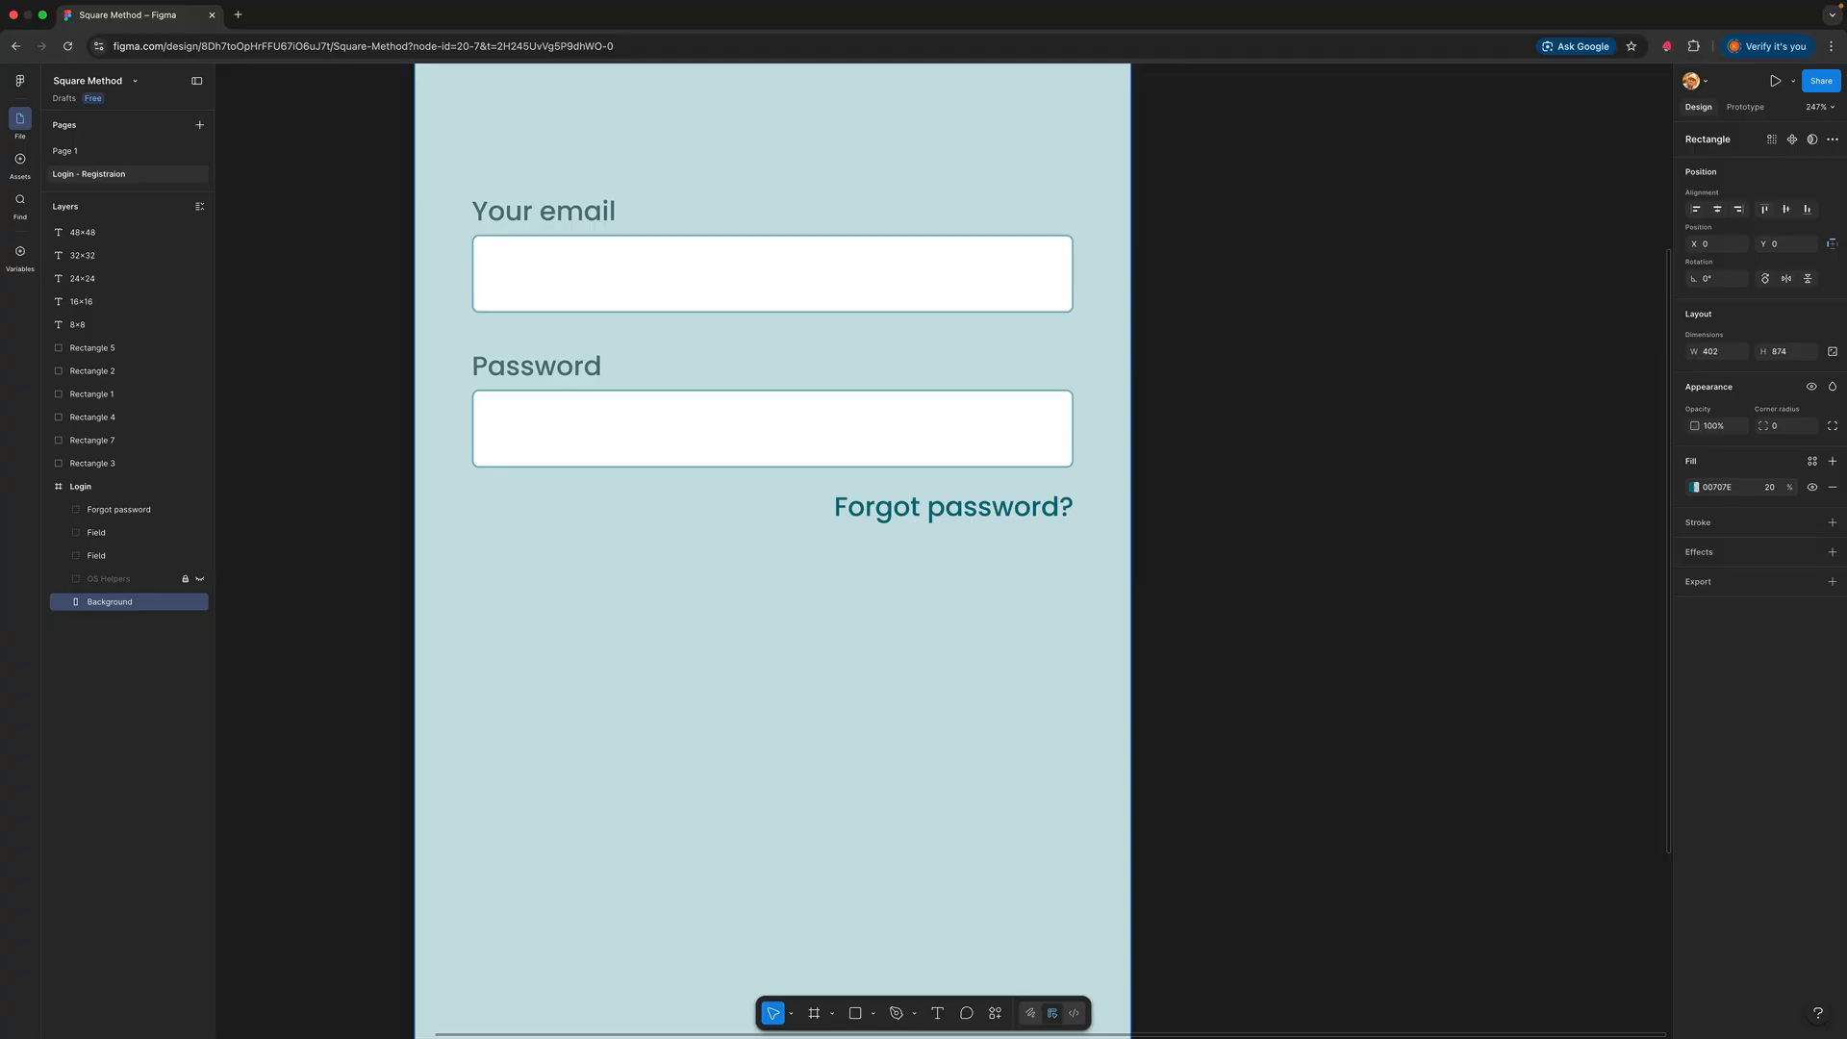
{"action": "left_click", "coordinate": [1694, 487]}
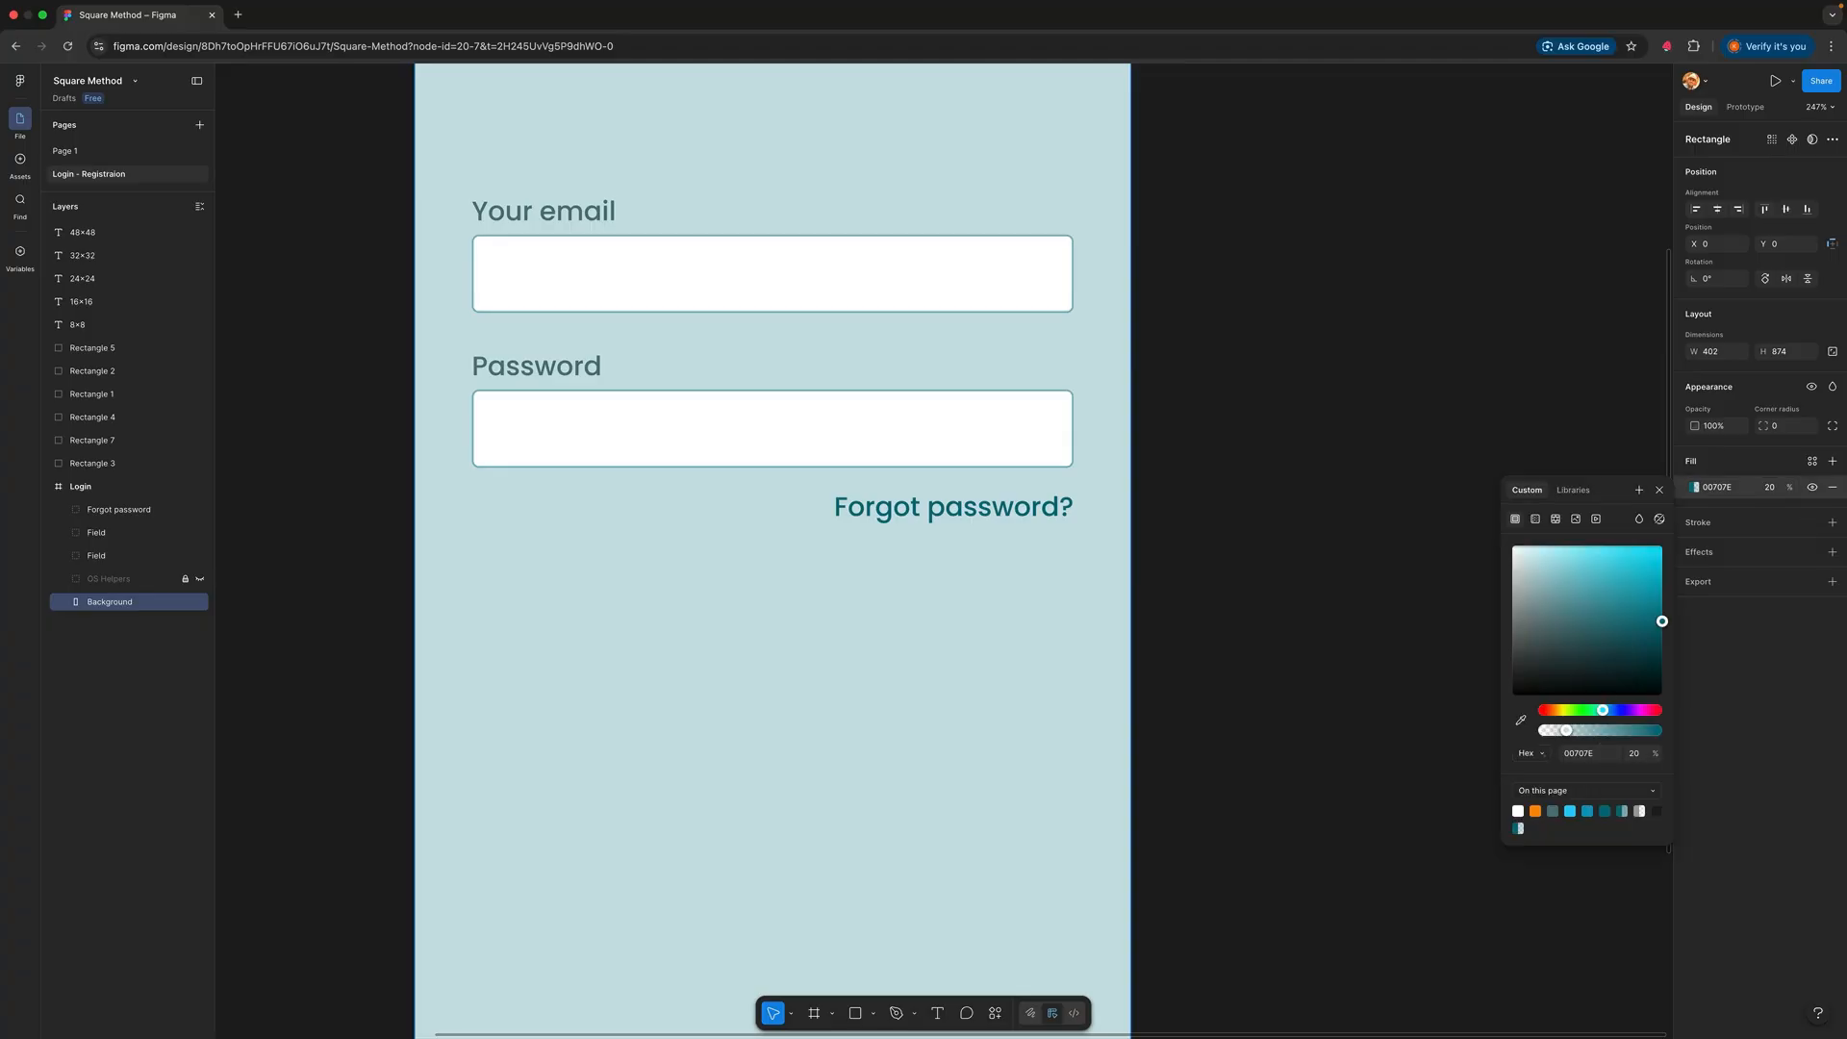
{"action": "left_click", "coordinate": [1531, 753]}
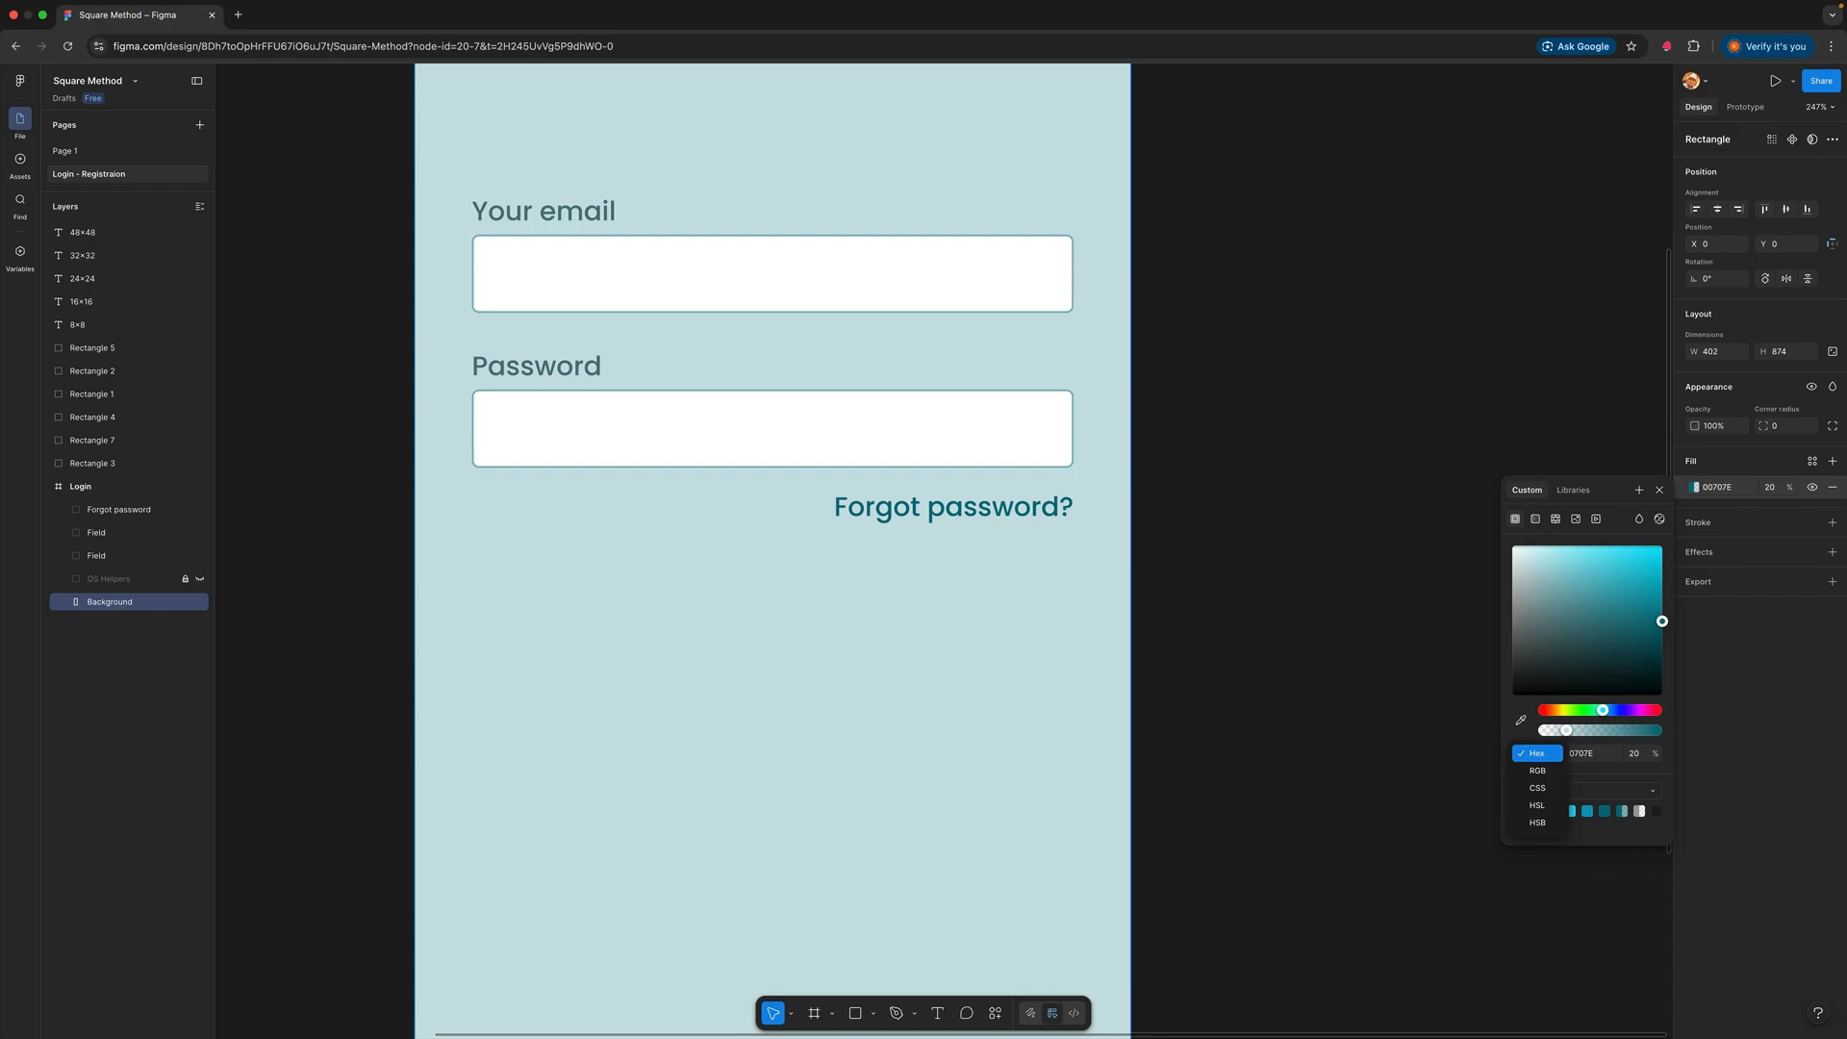
{"action": "left_click", "coordinate": [1538, 805]}
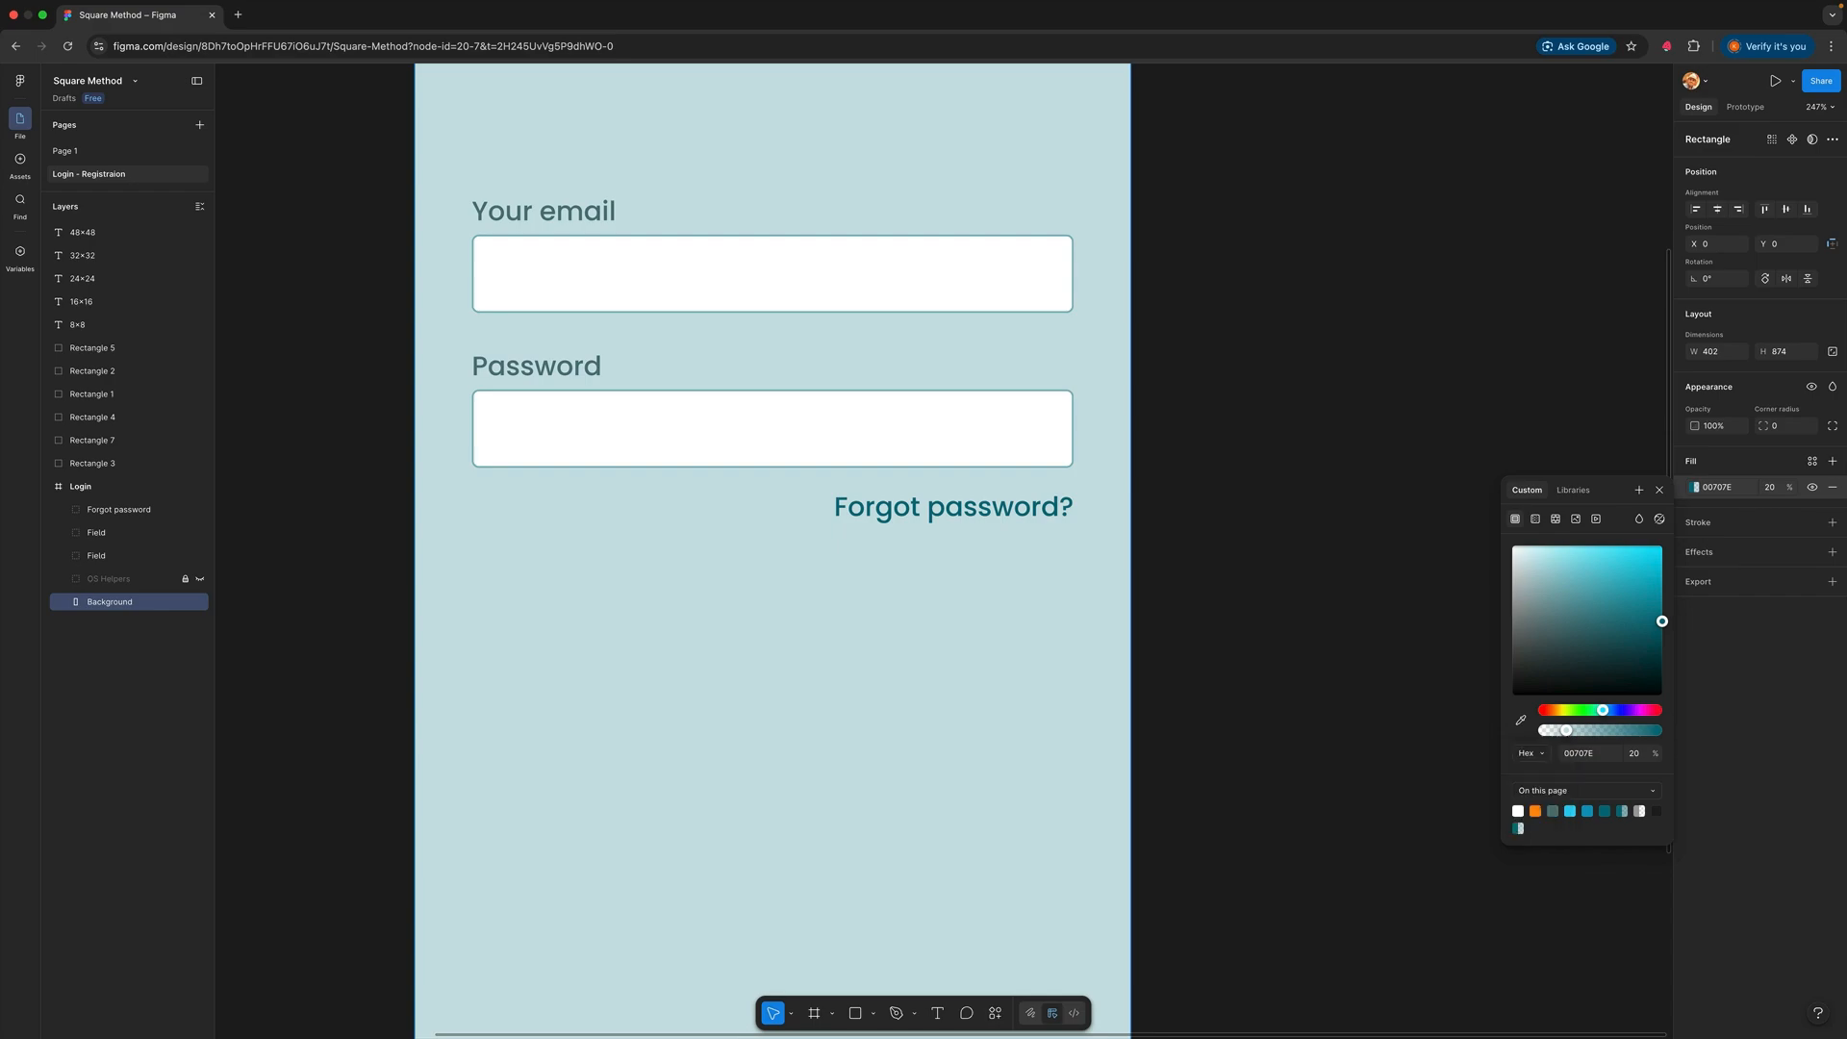
{"action": "left_click", "coordinate": [1610, 753]}
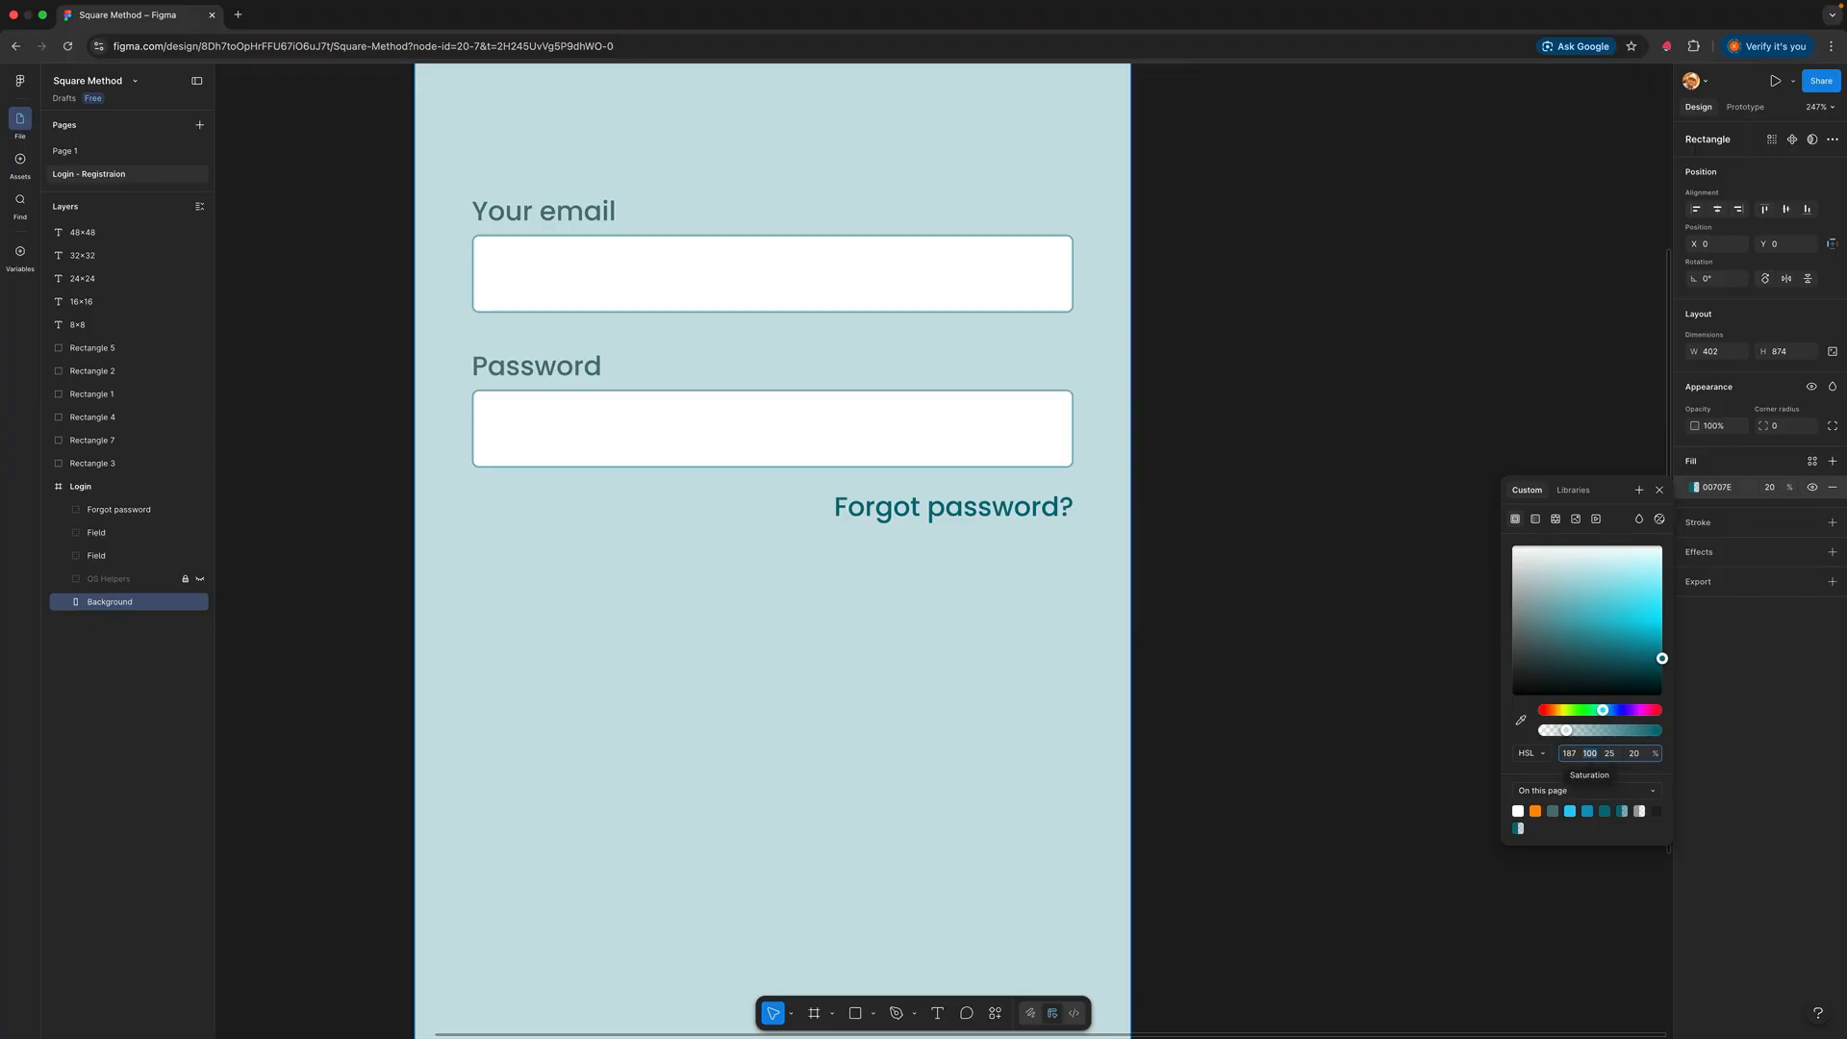
{"action": "type", "text": "80"}
{"action": "key", "text": "Tab"}
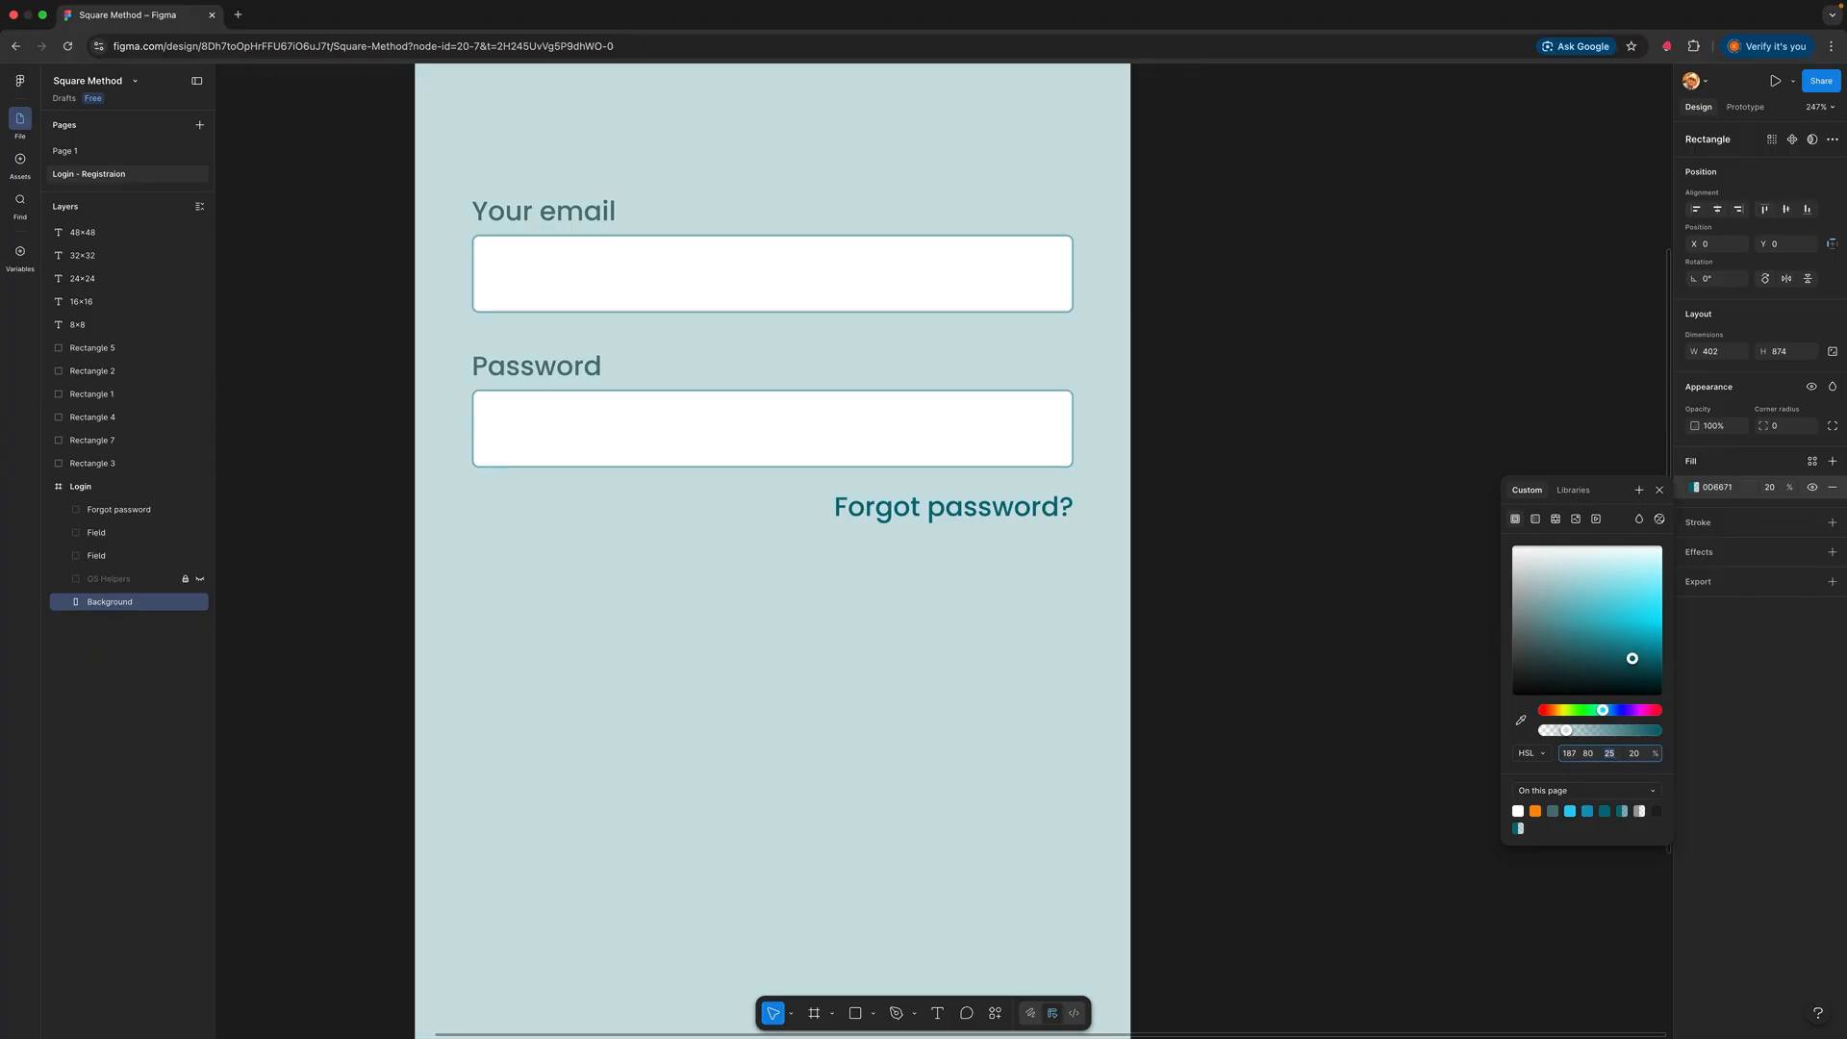
{"action": "type", "text": "90"}
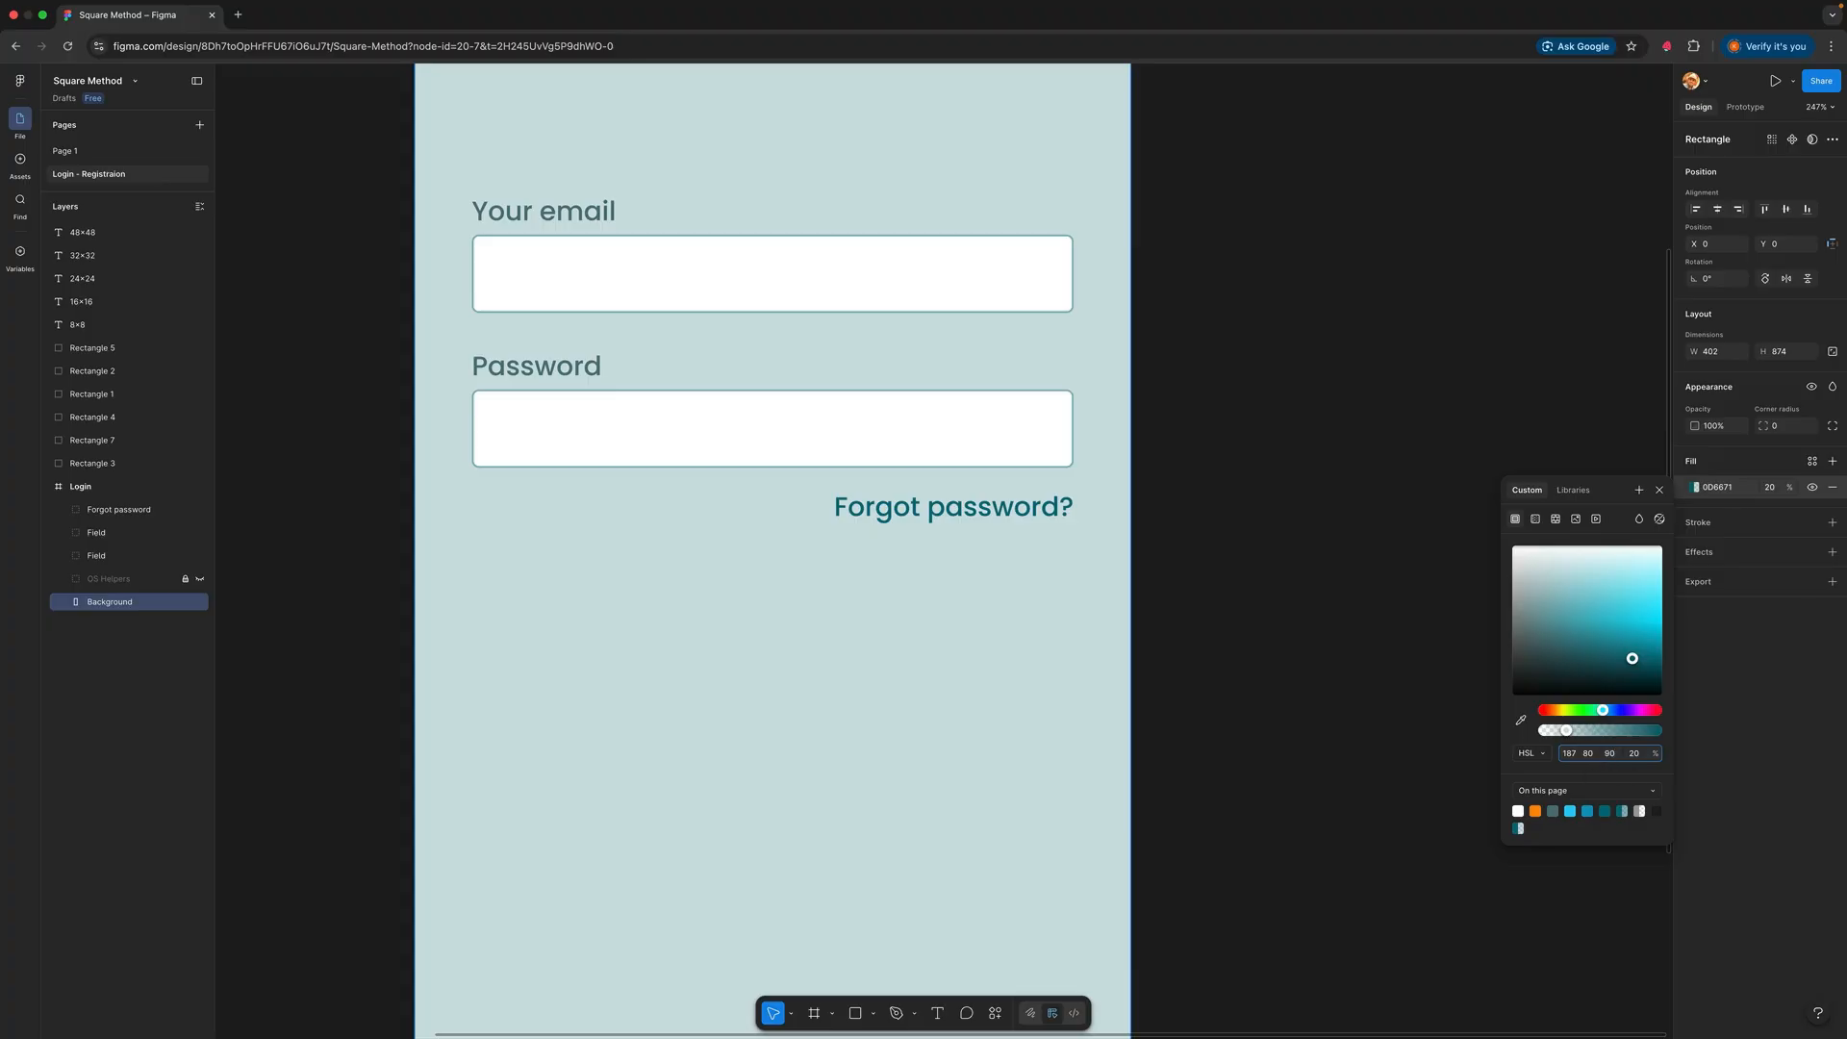
{"action": "key", "text": "Return"}
{"action": "left_click", "coordinate": [1222, 521]}
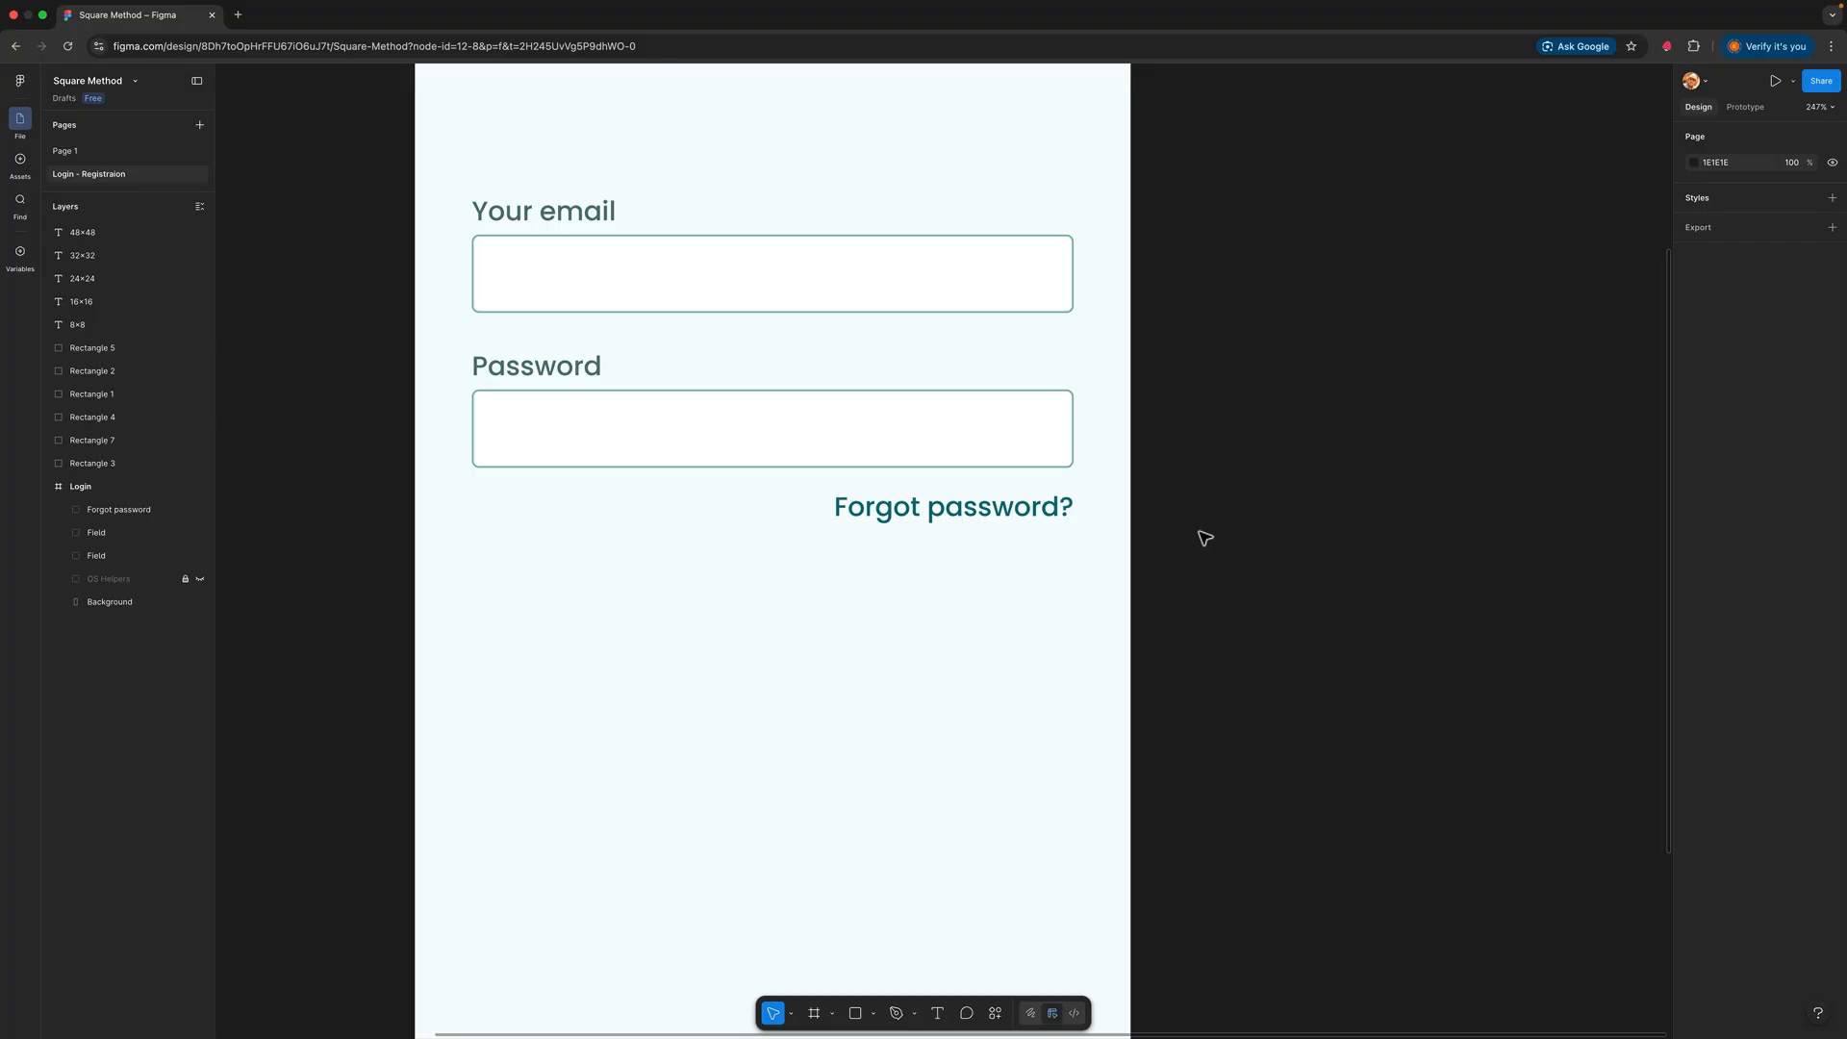
{"action": "scroll", "coordinate": [1203, 537], "scroll_direction": "up", "scroll_amount": 2}
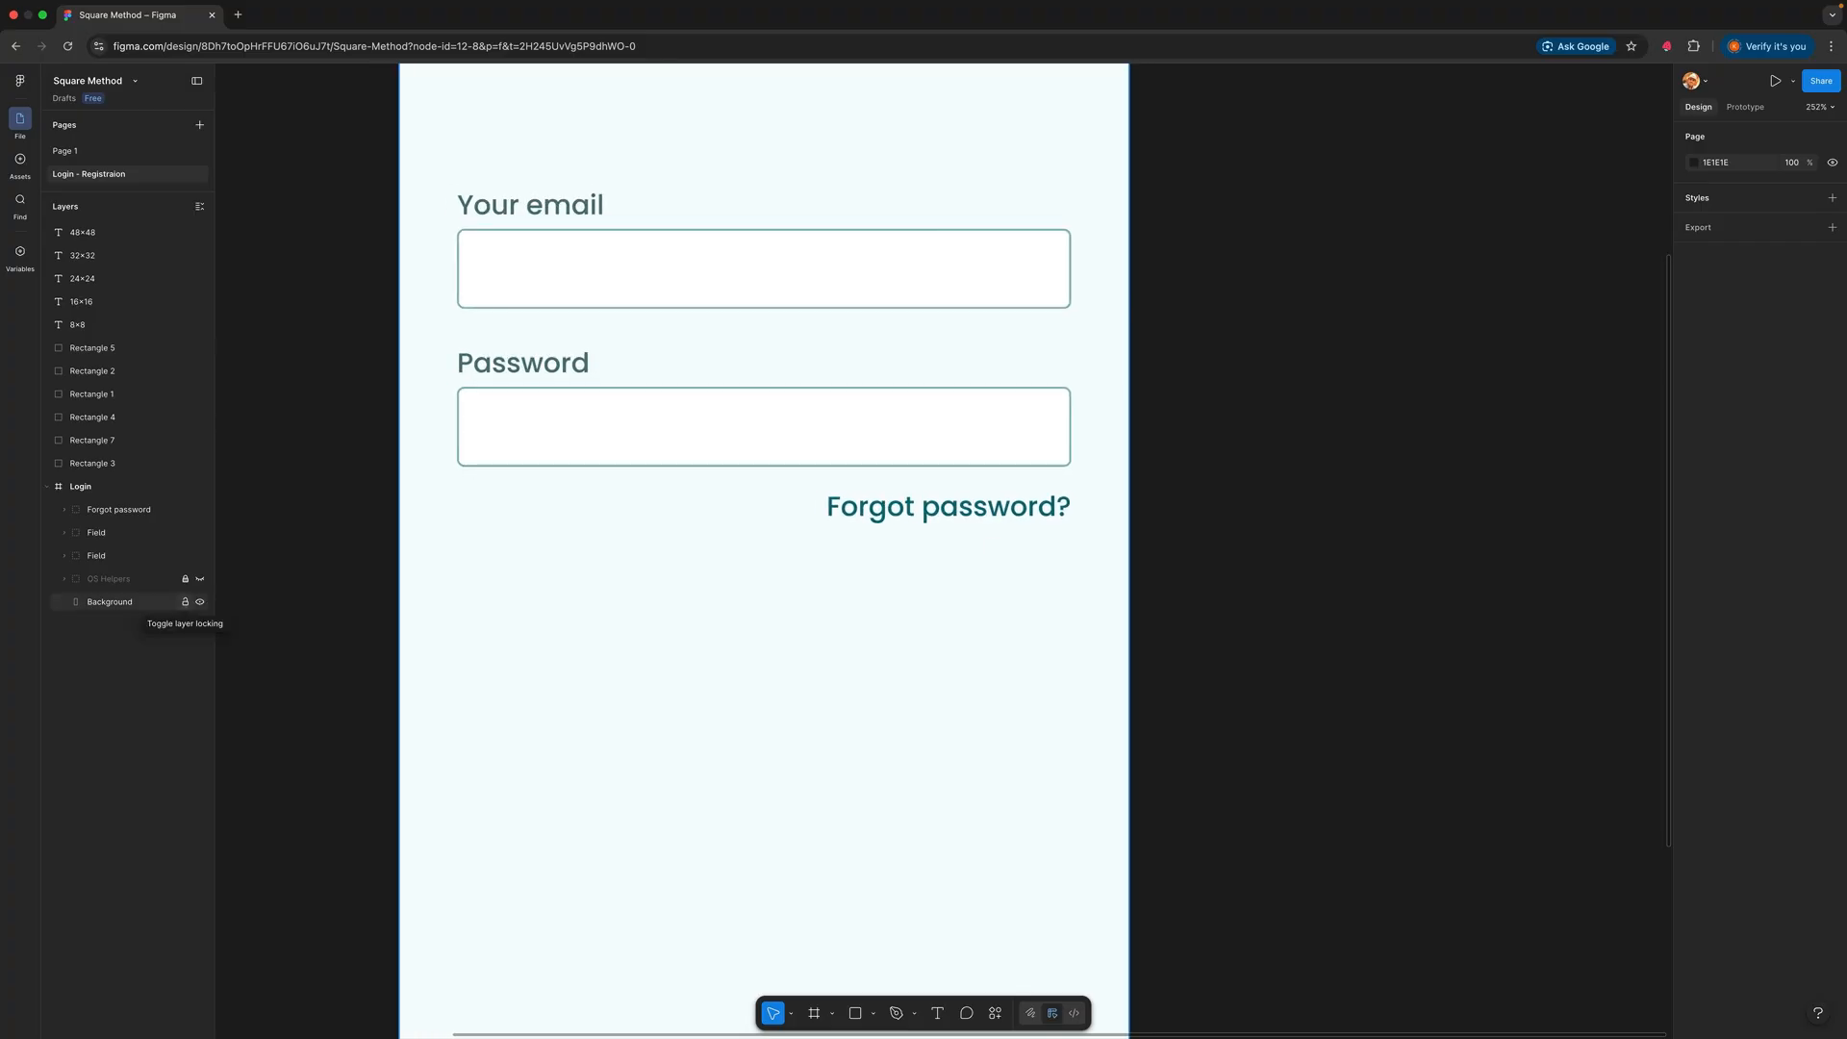
{"action": "left_click", "coordinate": [185, 602]}
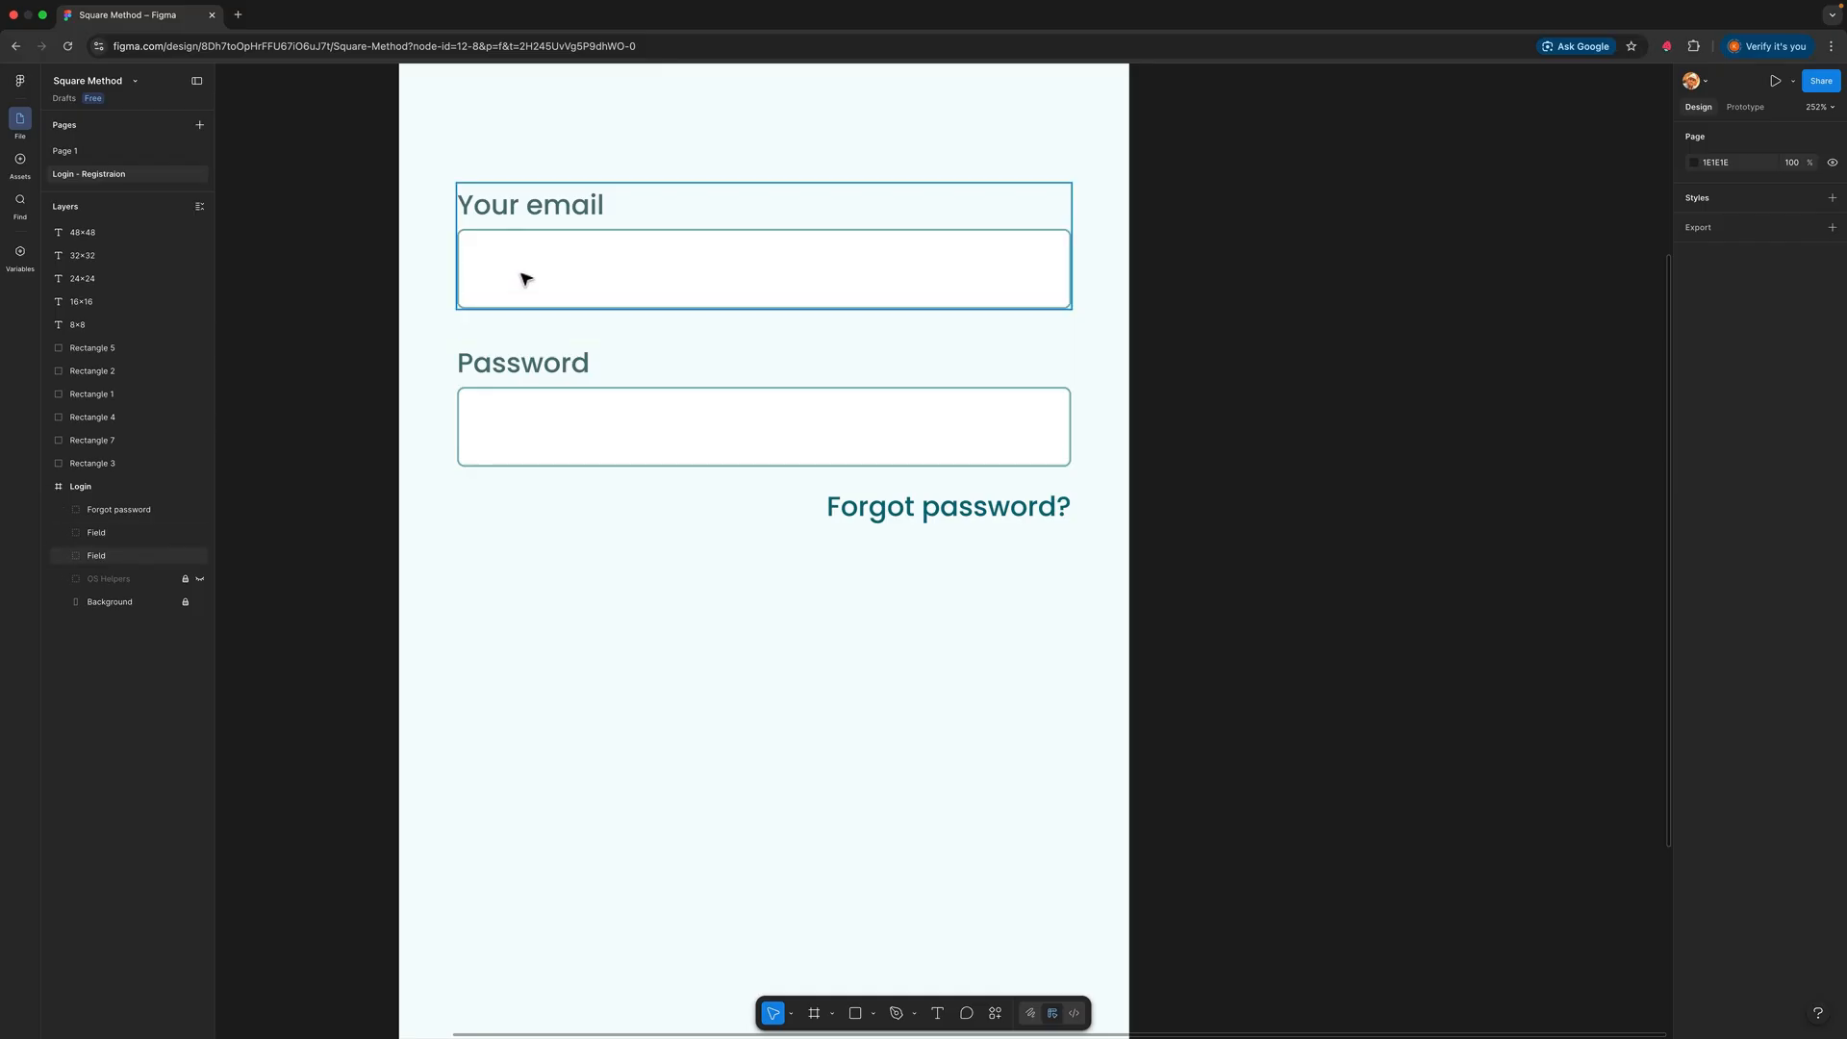
Step: Rename the email field's group as "Field Email" and the password field's group as "Field Password"
{"action": "left_click", "coordinate": [566, 209]}
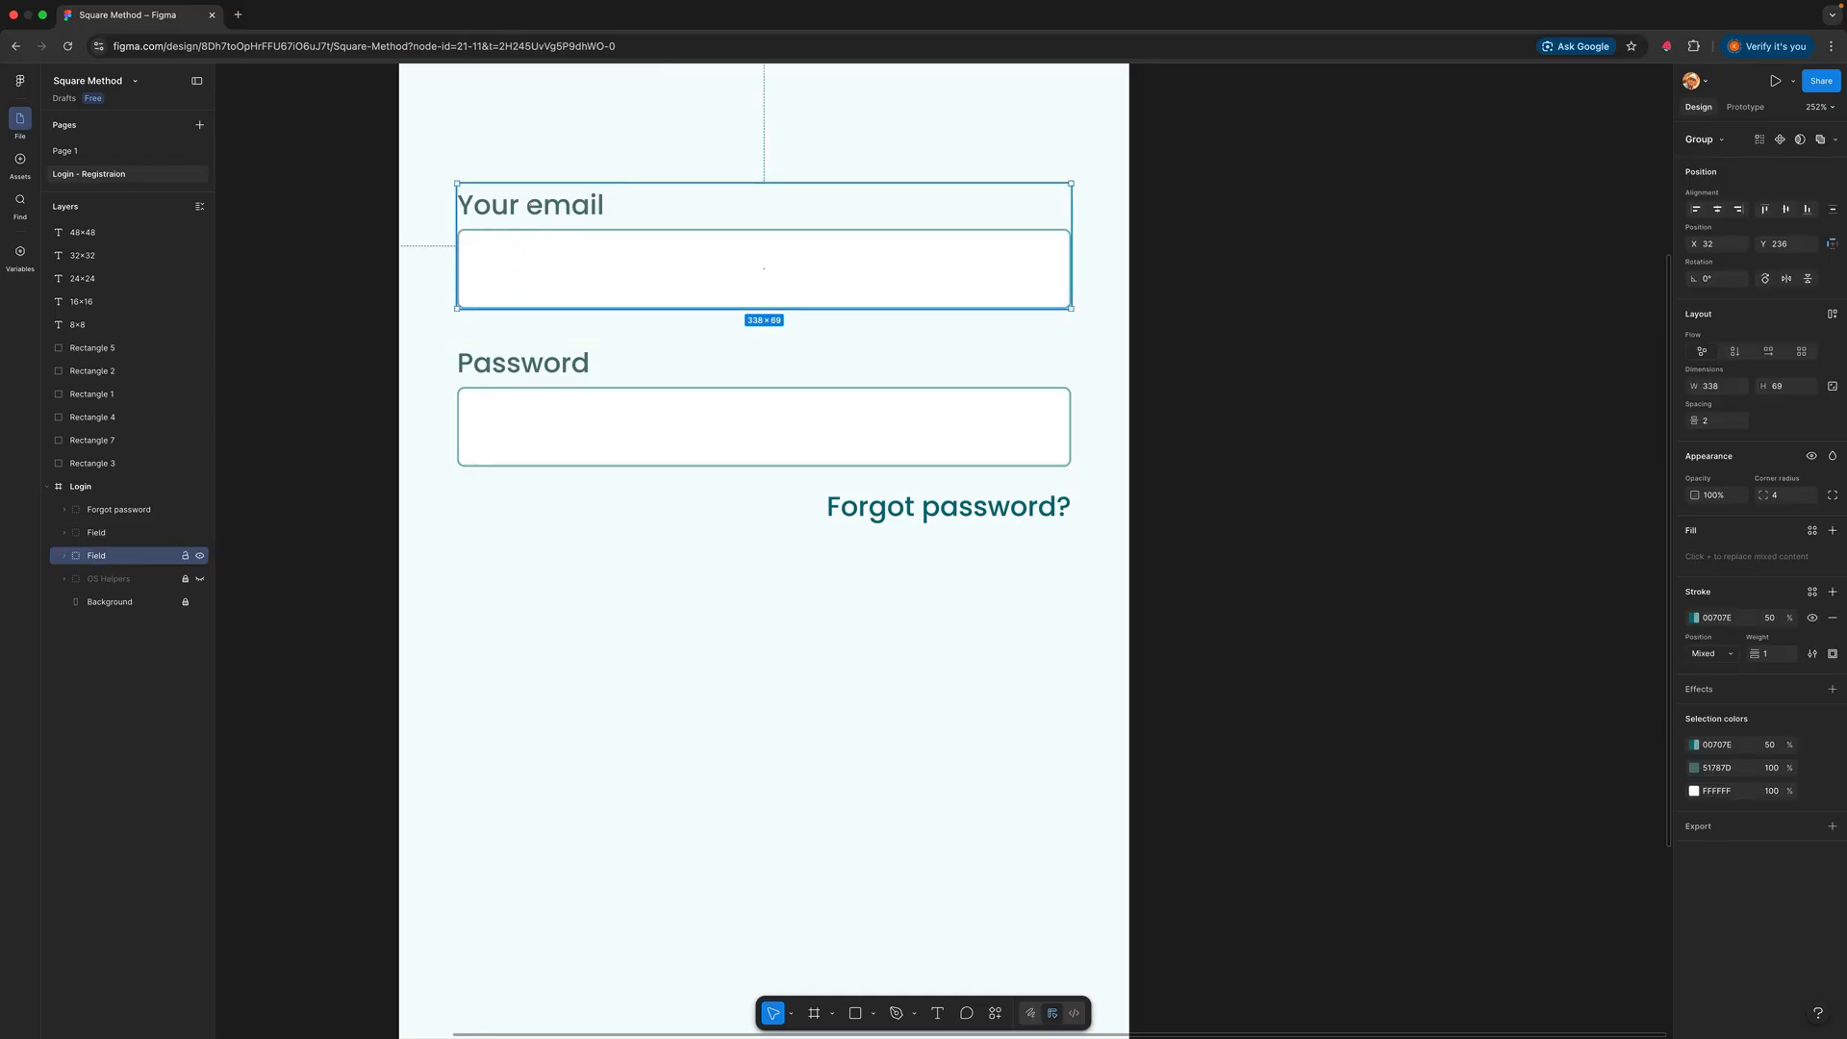
{"action": "double_click", "coordinate": [117, 556]}
{"action": "key", "text": "Return"}
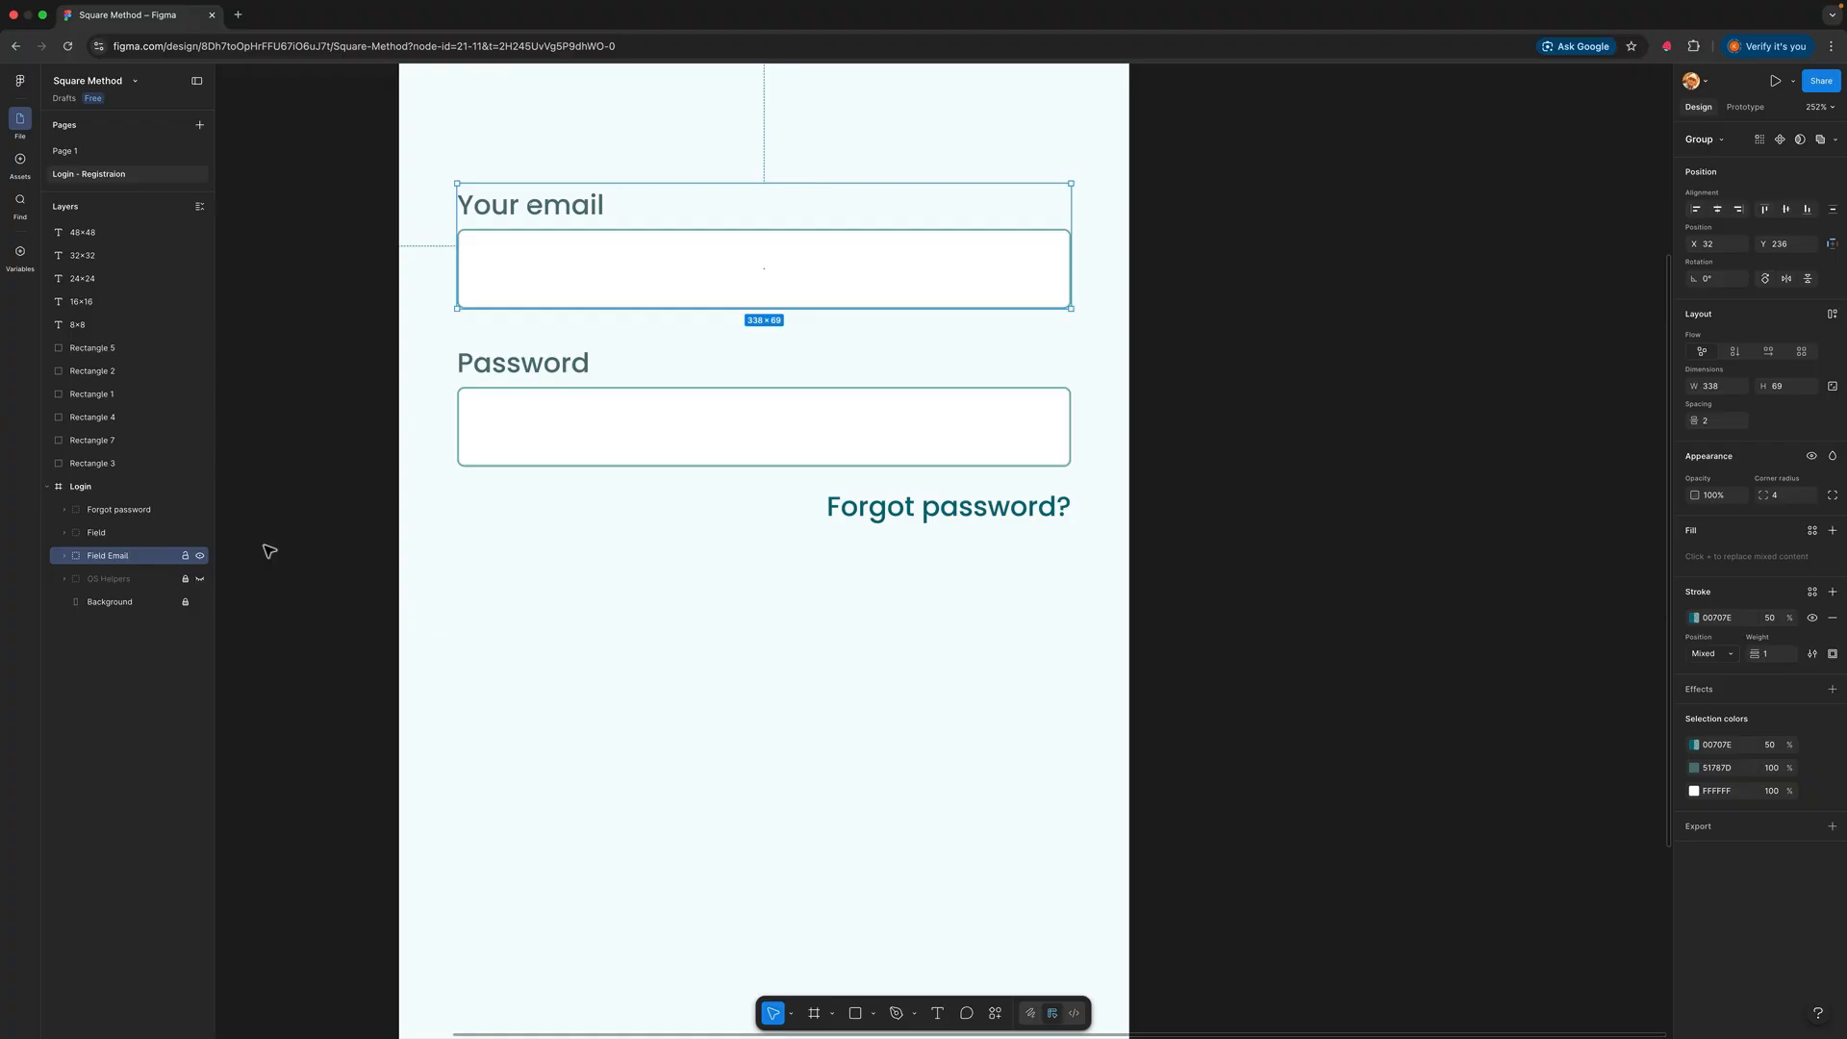
{"action": "left_click", "coordinate": [574, 370]}
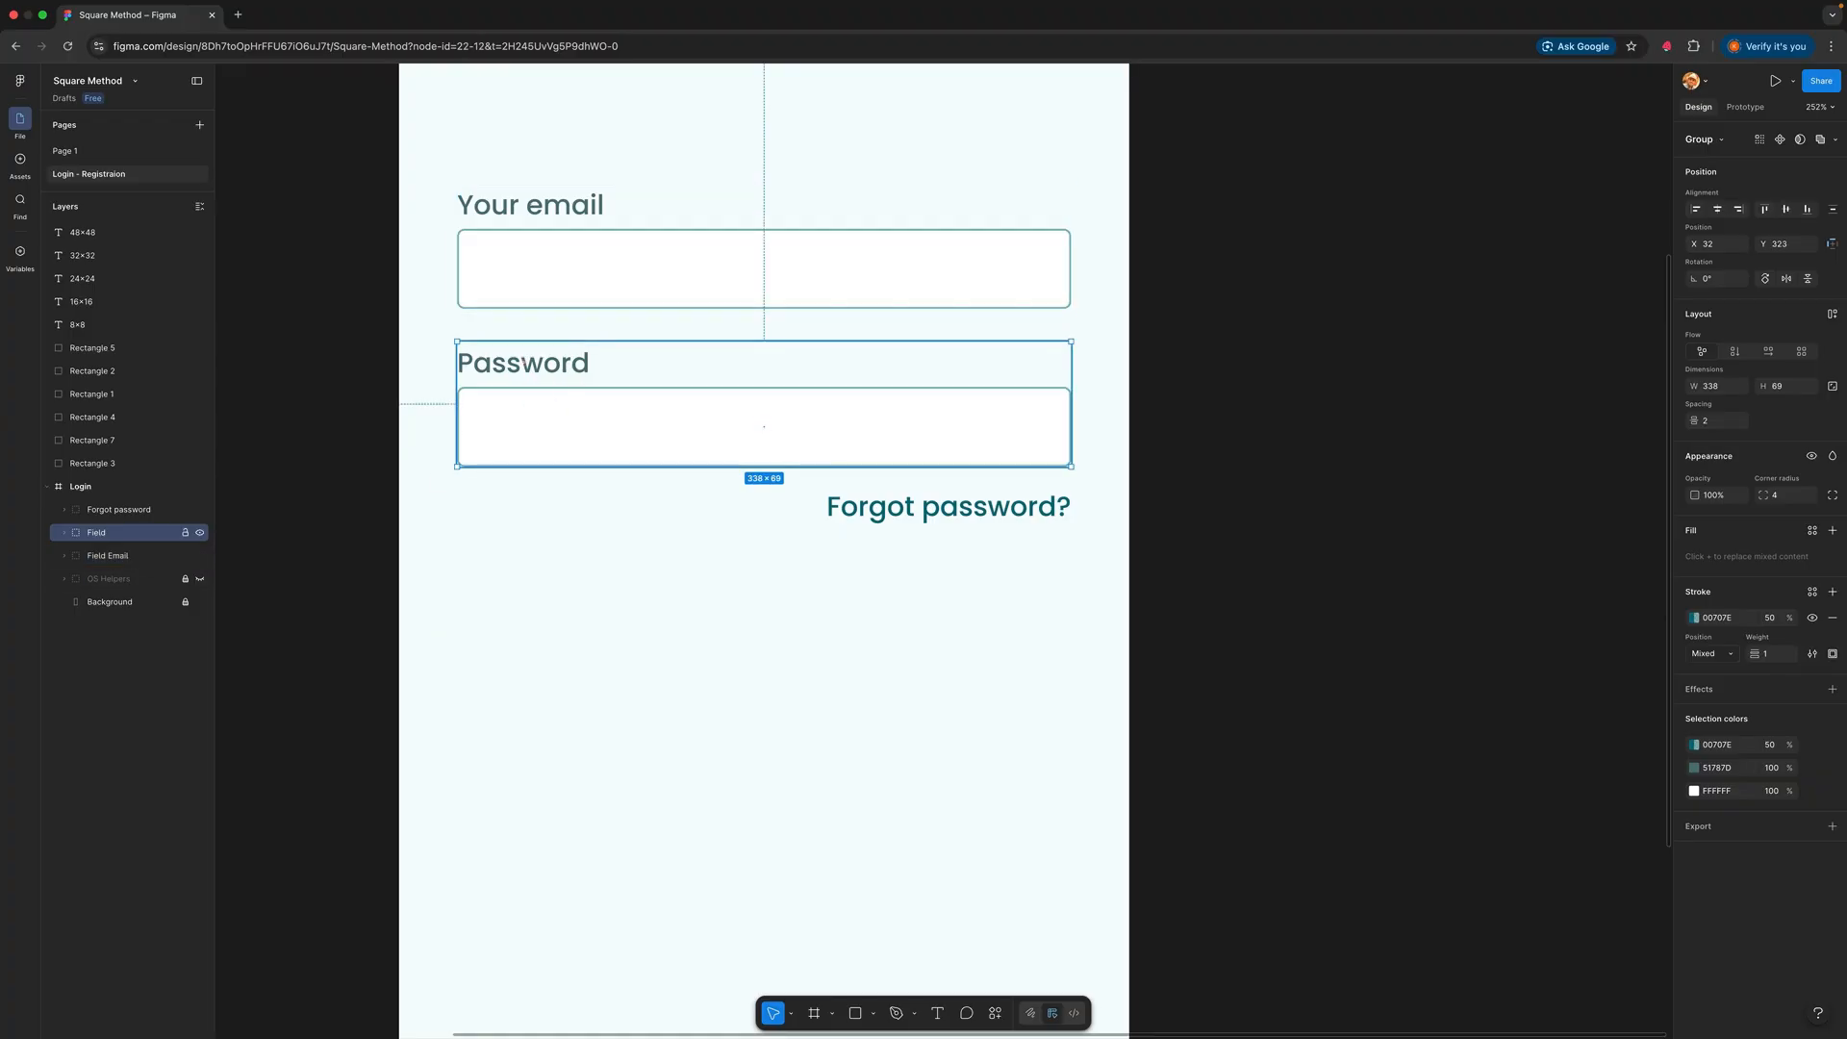
{"action": "key", "text": "super+r"}
{"action": "key", "text": "Return"}
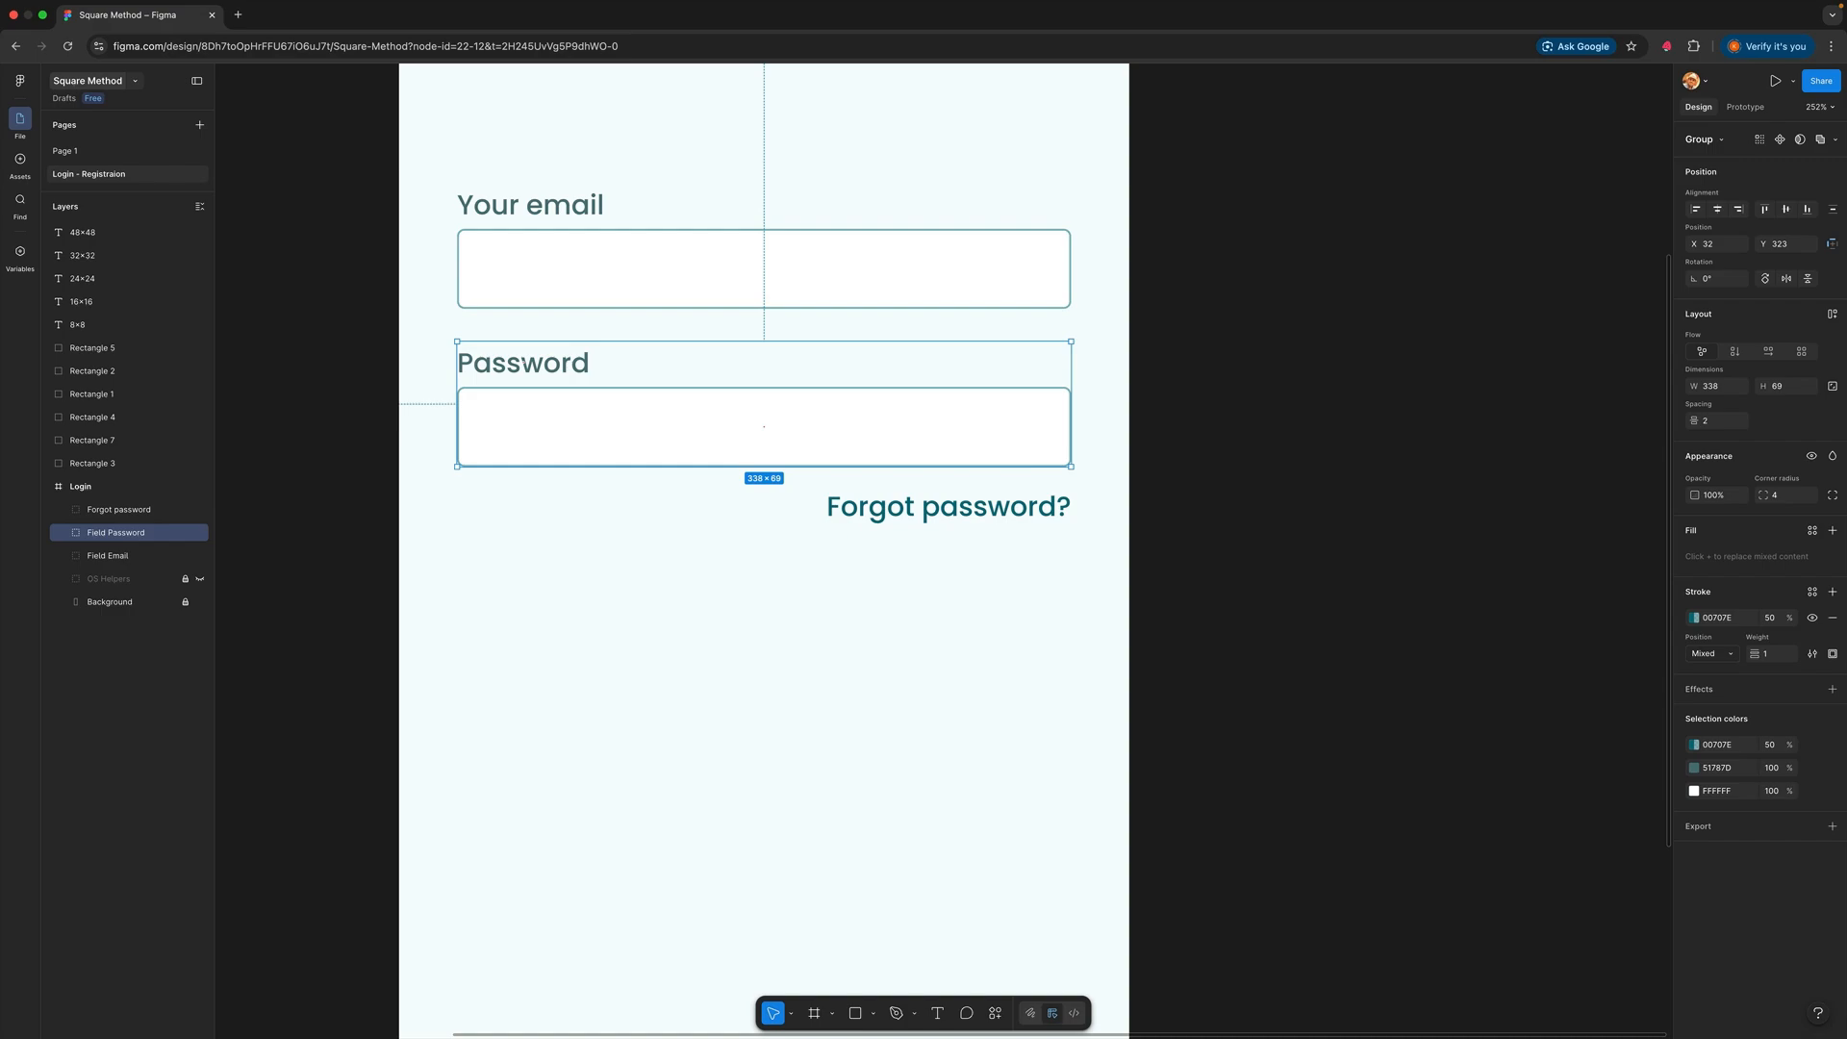
Step: Rename the design file as "Practice" and clear the selection on the canvas
{"action": "left_click", "coordinate": [88, 81]}
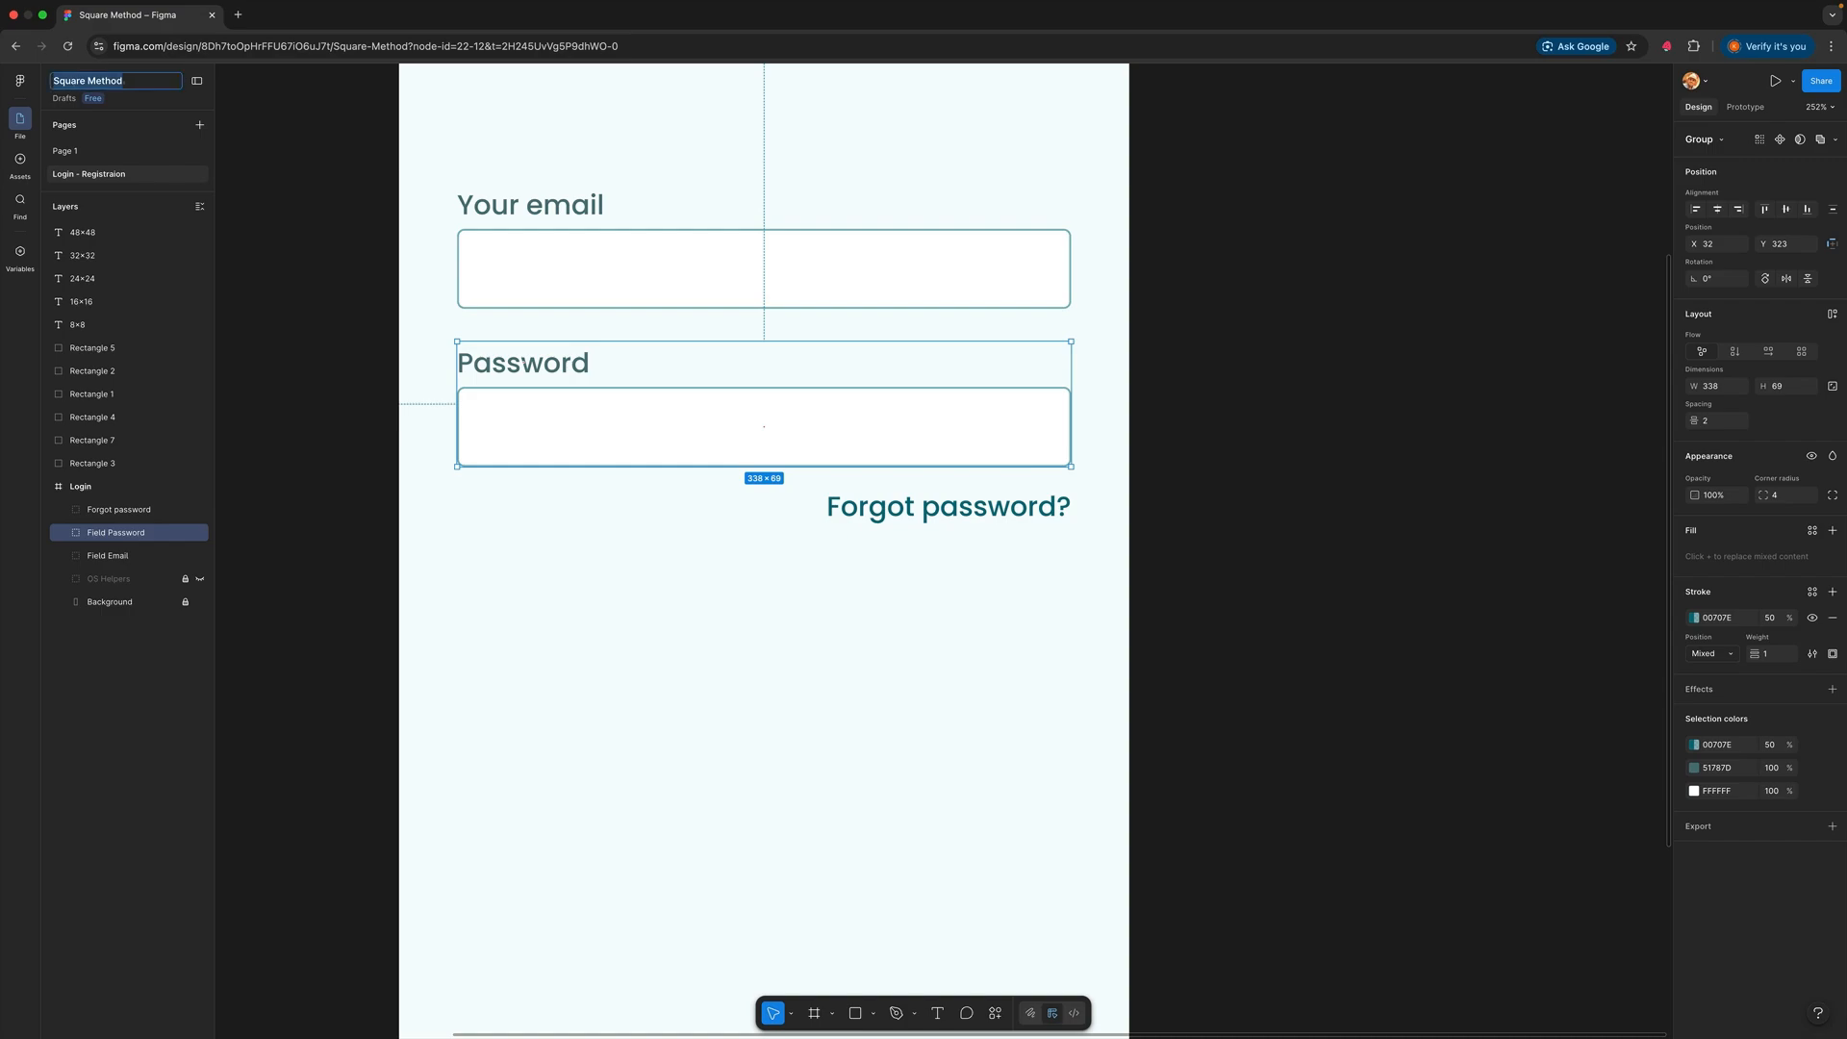
{"action": "type", "text": "Practice"}
{"action": "key", "text": "Return"}
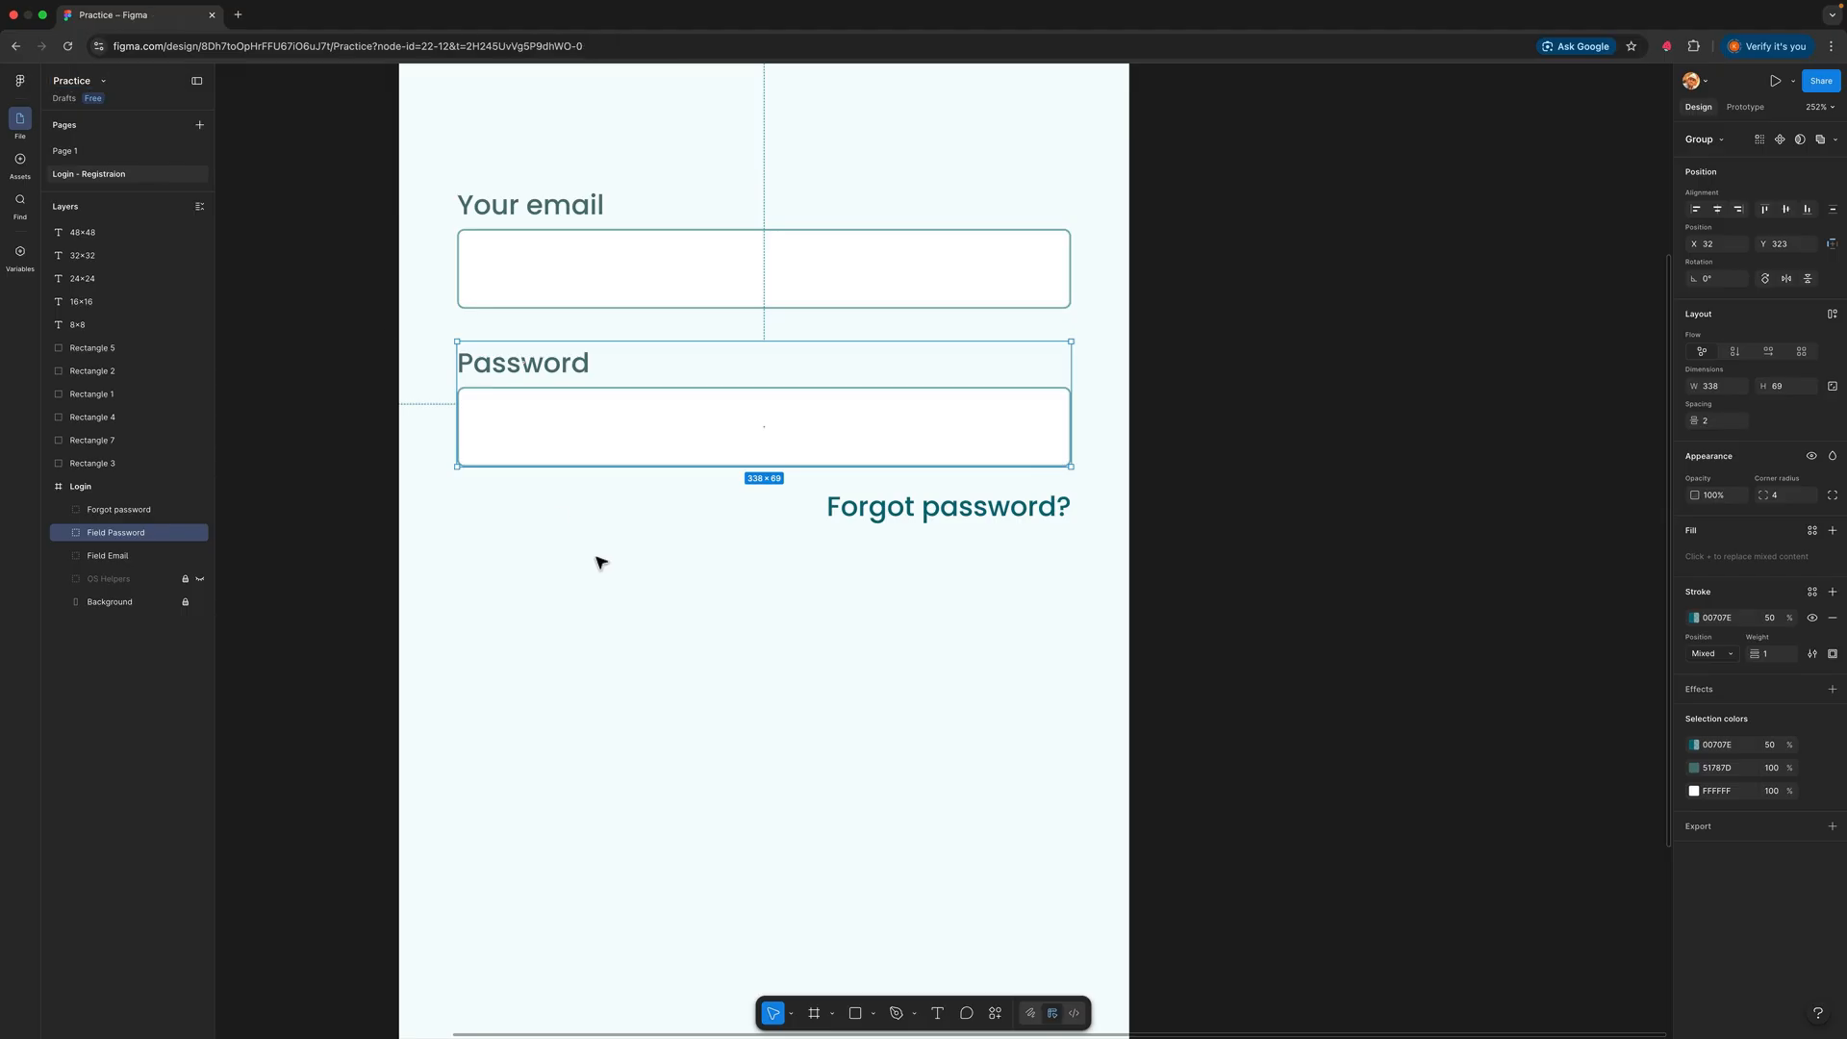
{"action": "left_click", "coordinate": [664, 651]}
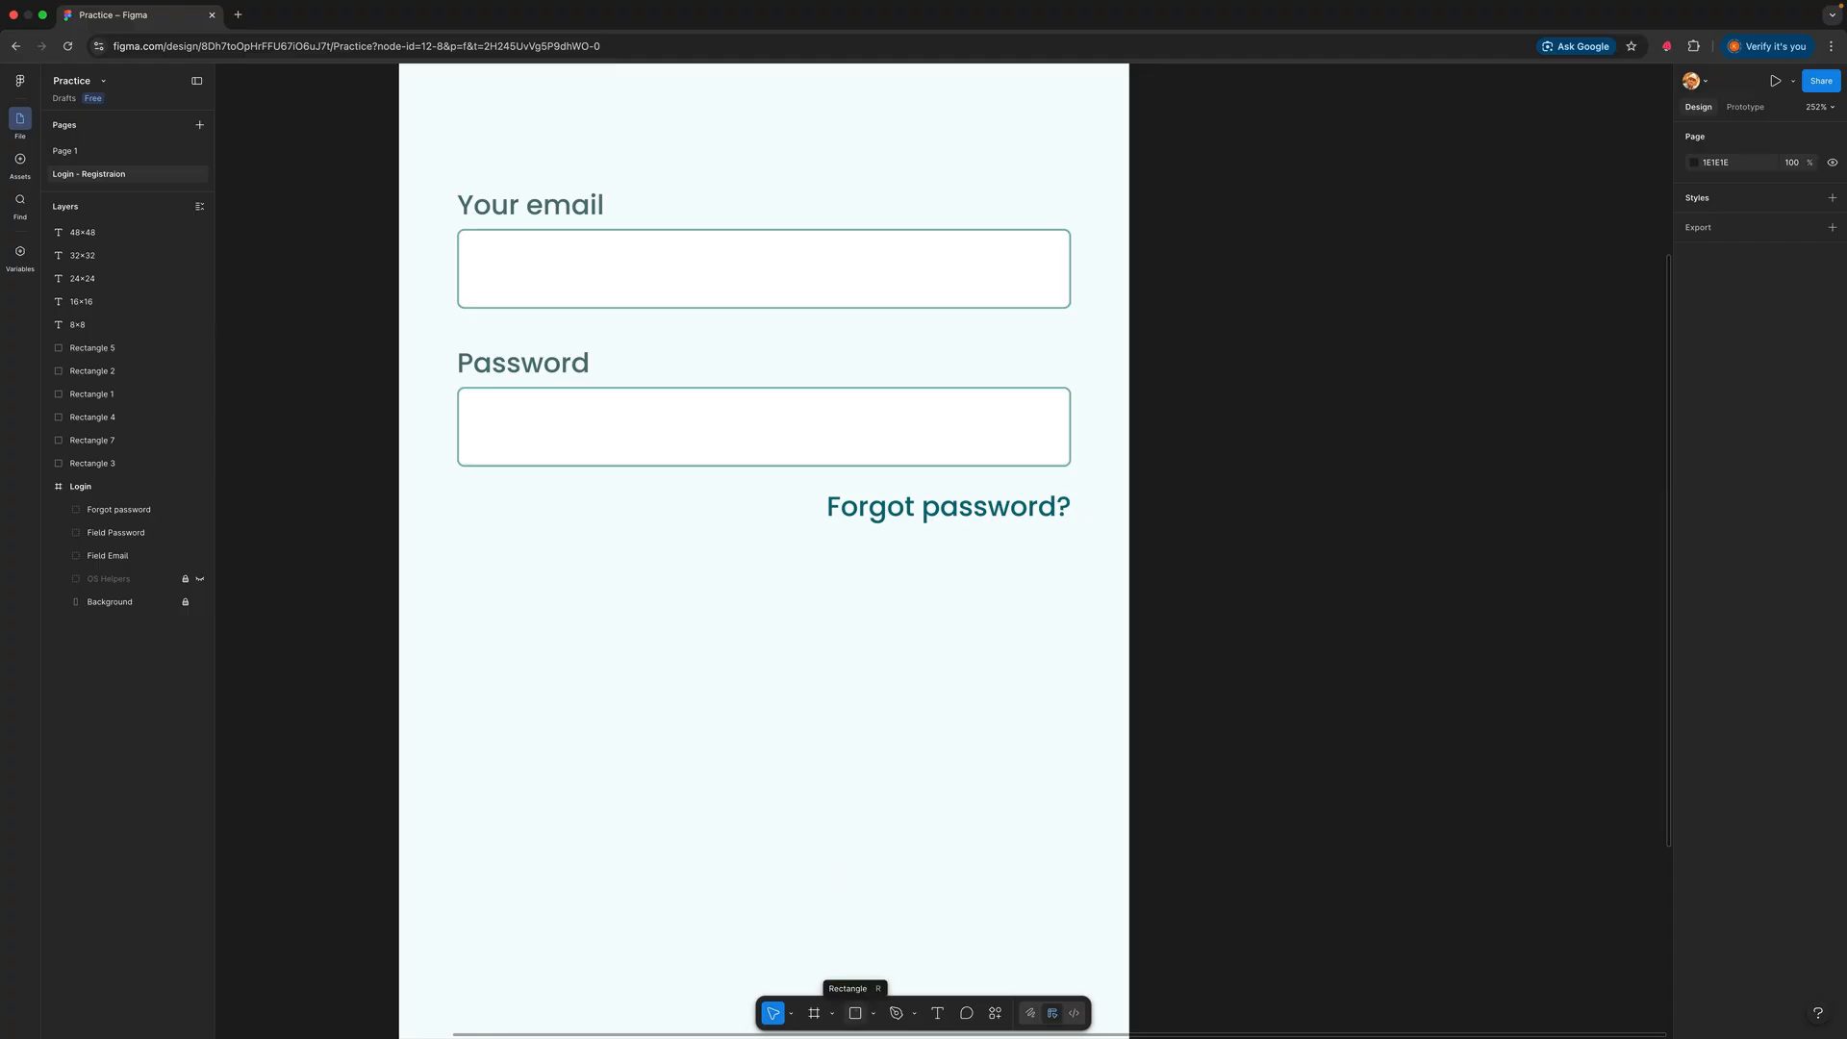
Step: Draw a button rectangle about 339 wide below the "Forgot password?" link, with height 56 and corner radius 4
{"action": "left_click", "coordinate": [854, 1014]}
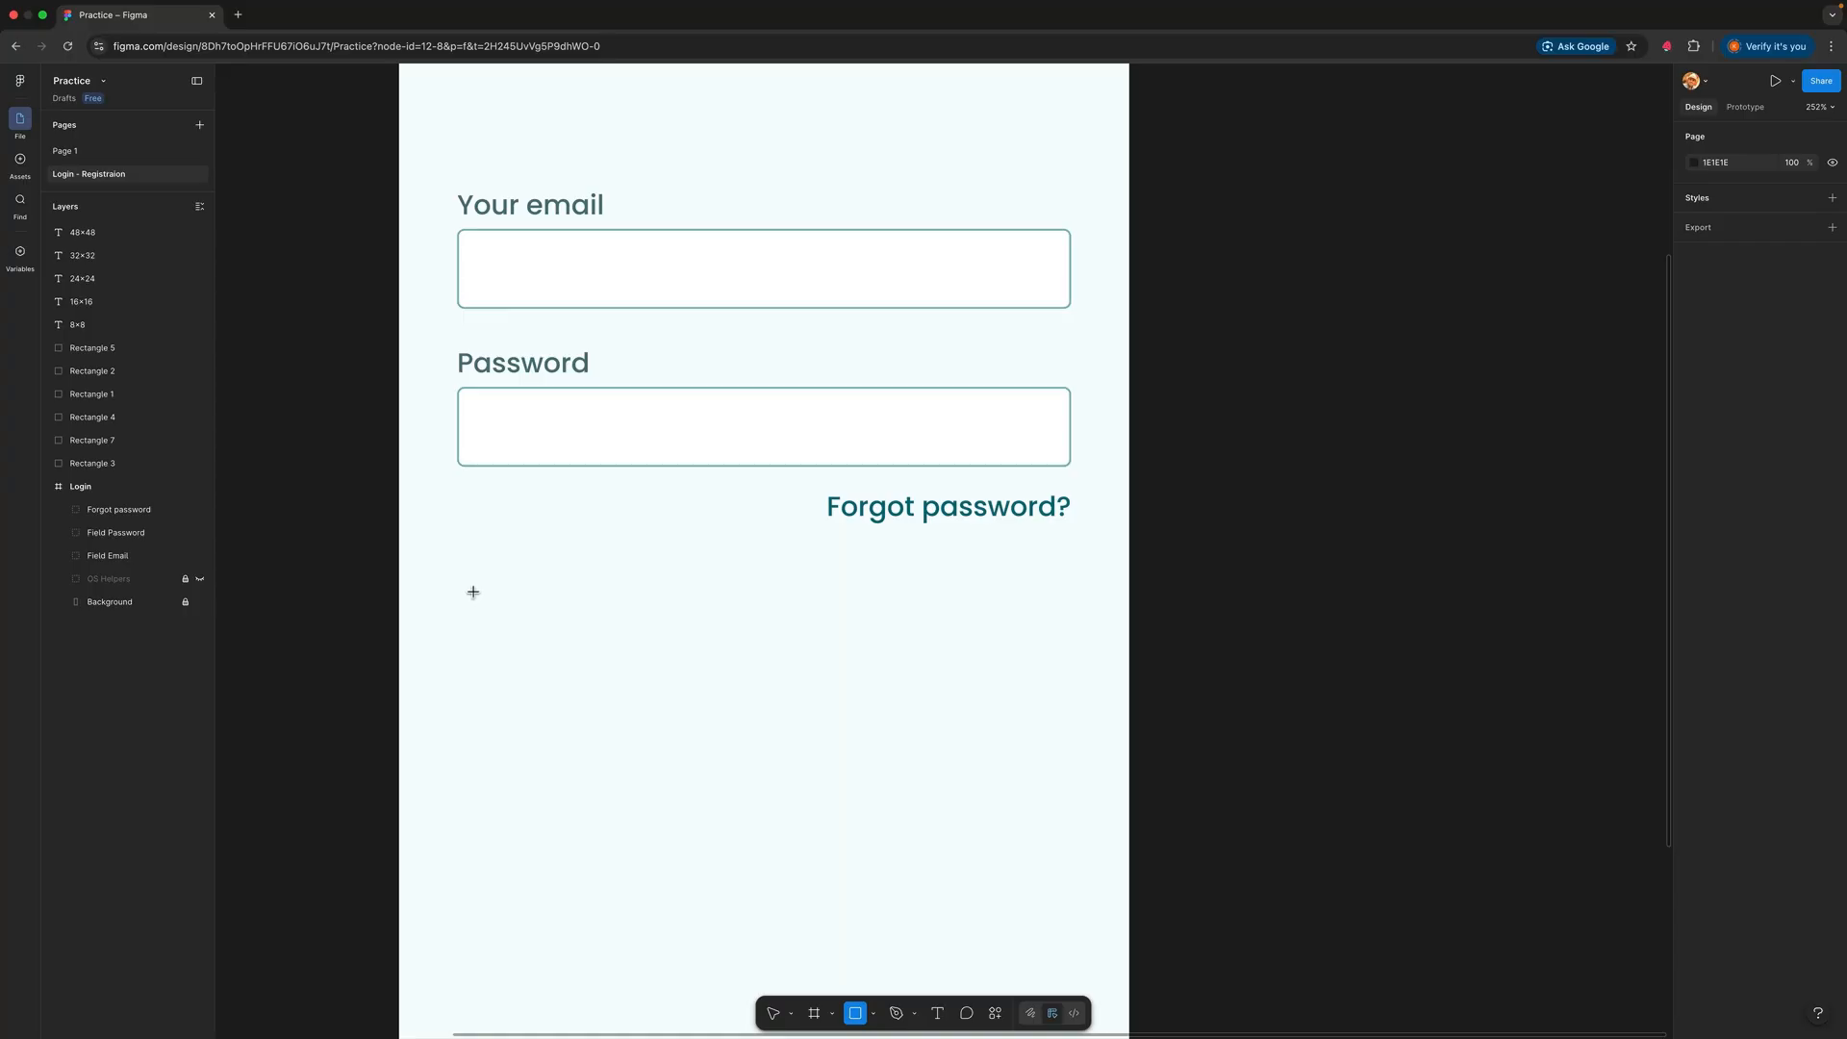
{"action": "left_click_drag", "start_coordinate": [471, 587], "coordinate": [1073, 654]}
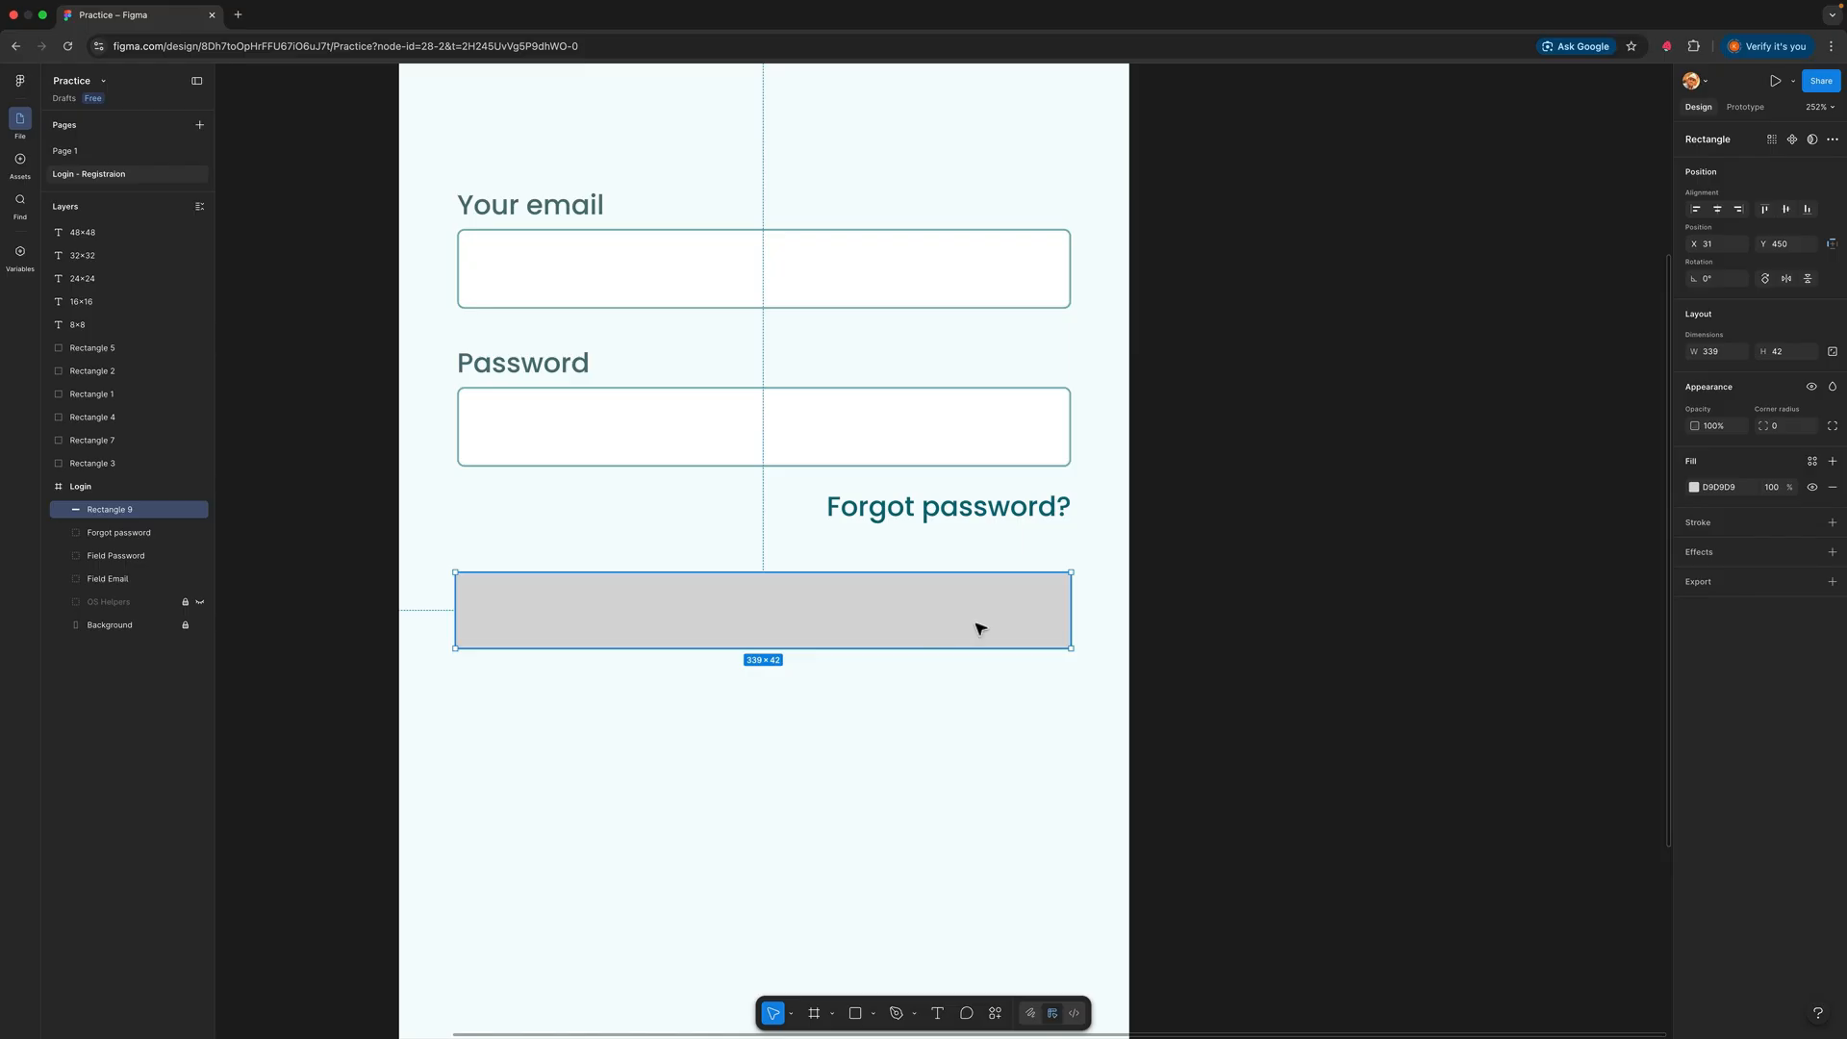
{"action": "left_click", "coordinate": [1786, 352]}
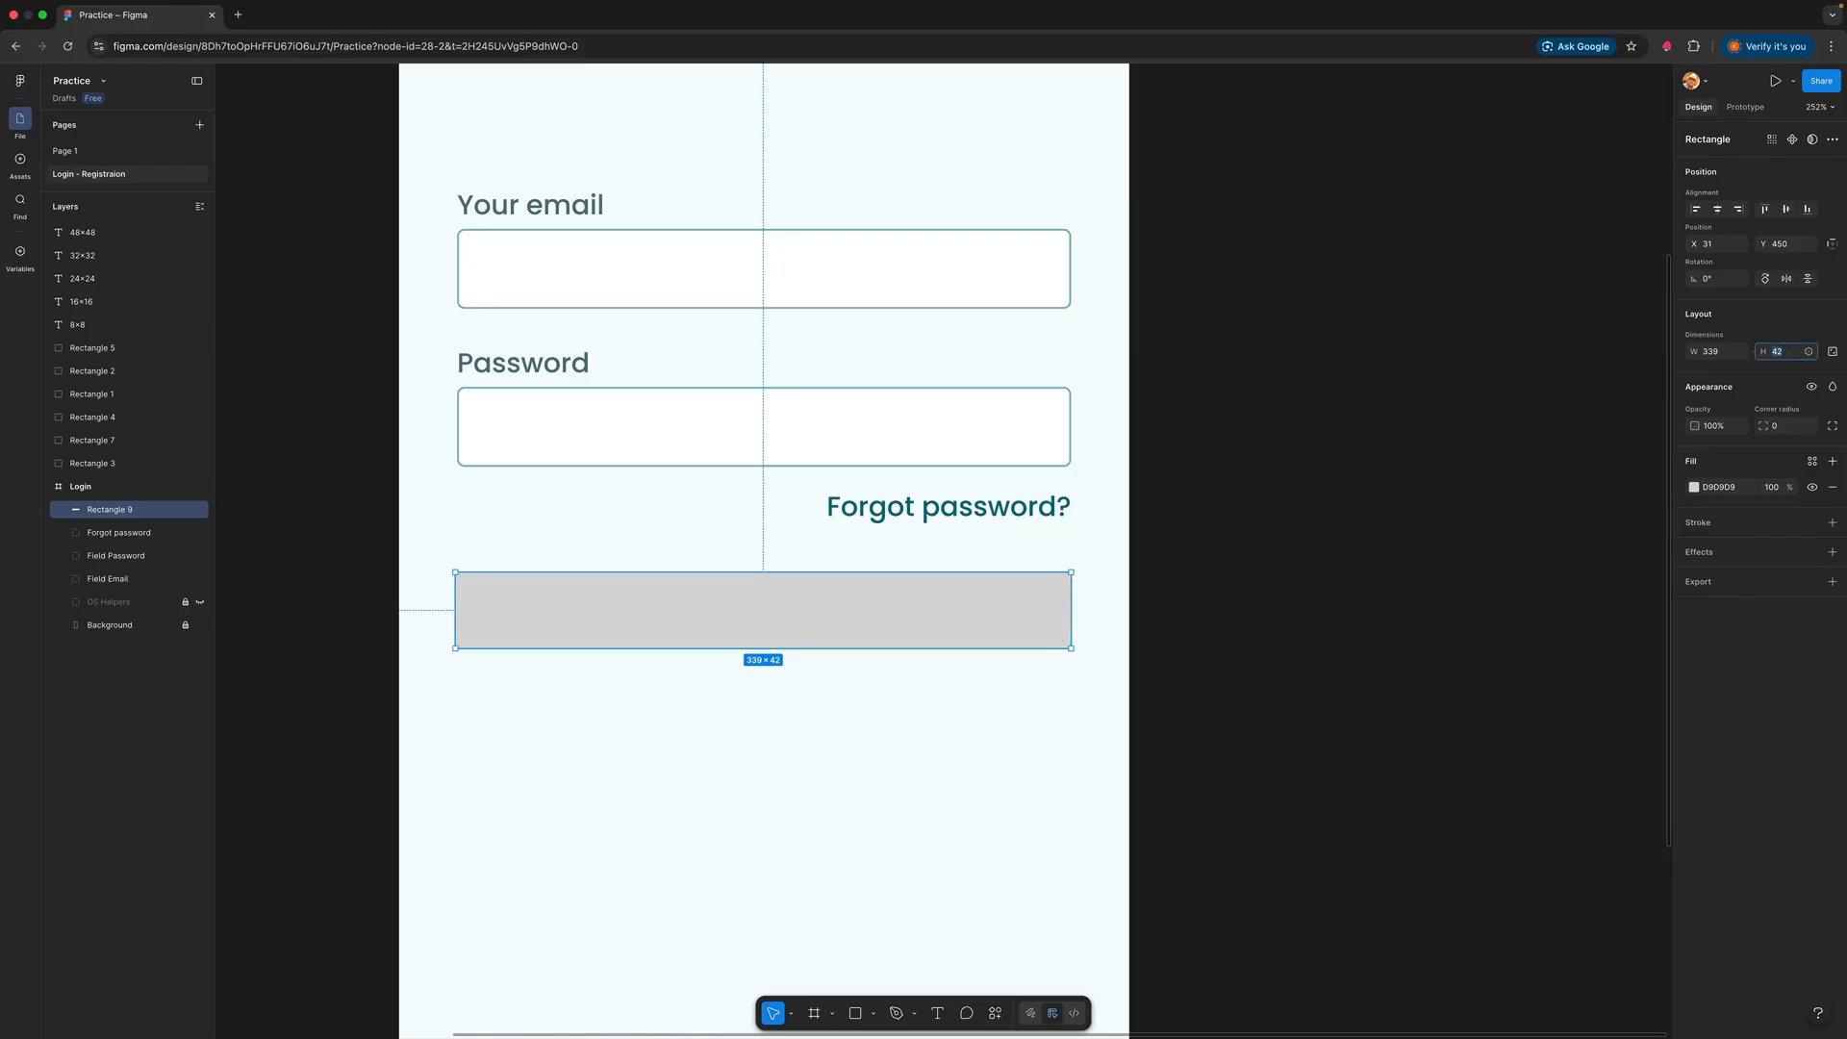
{"action": "key", "text": "Return"}
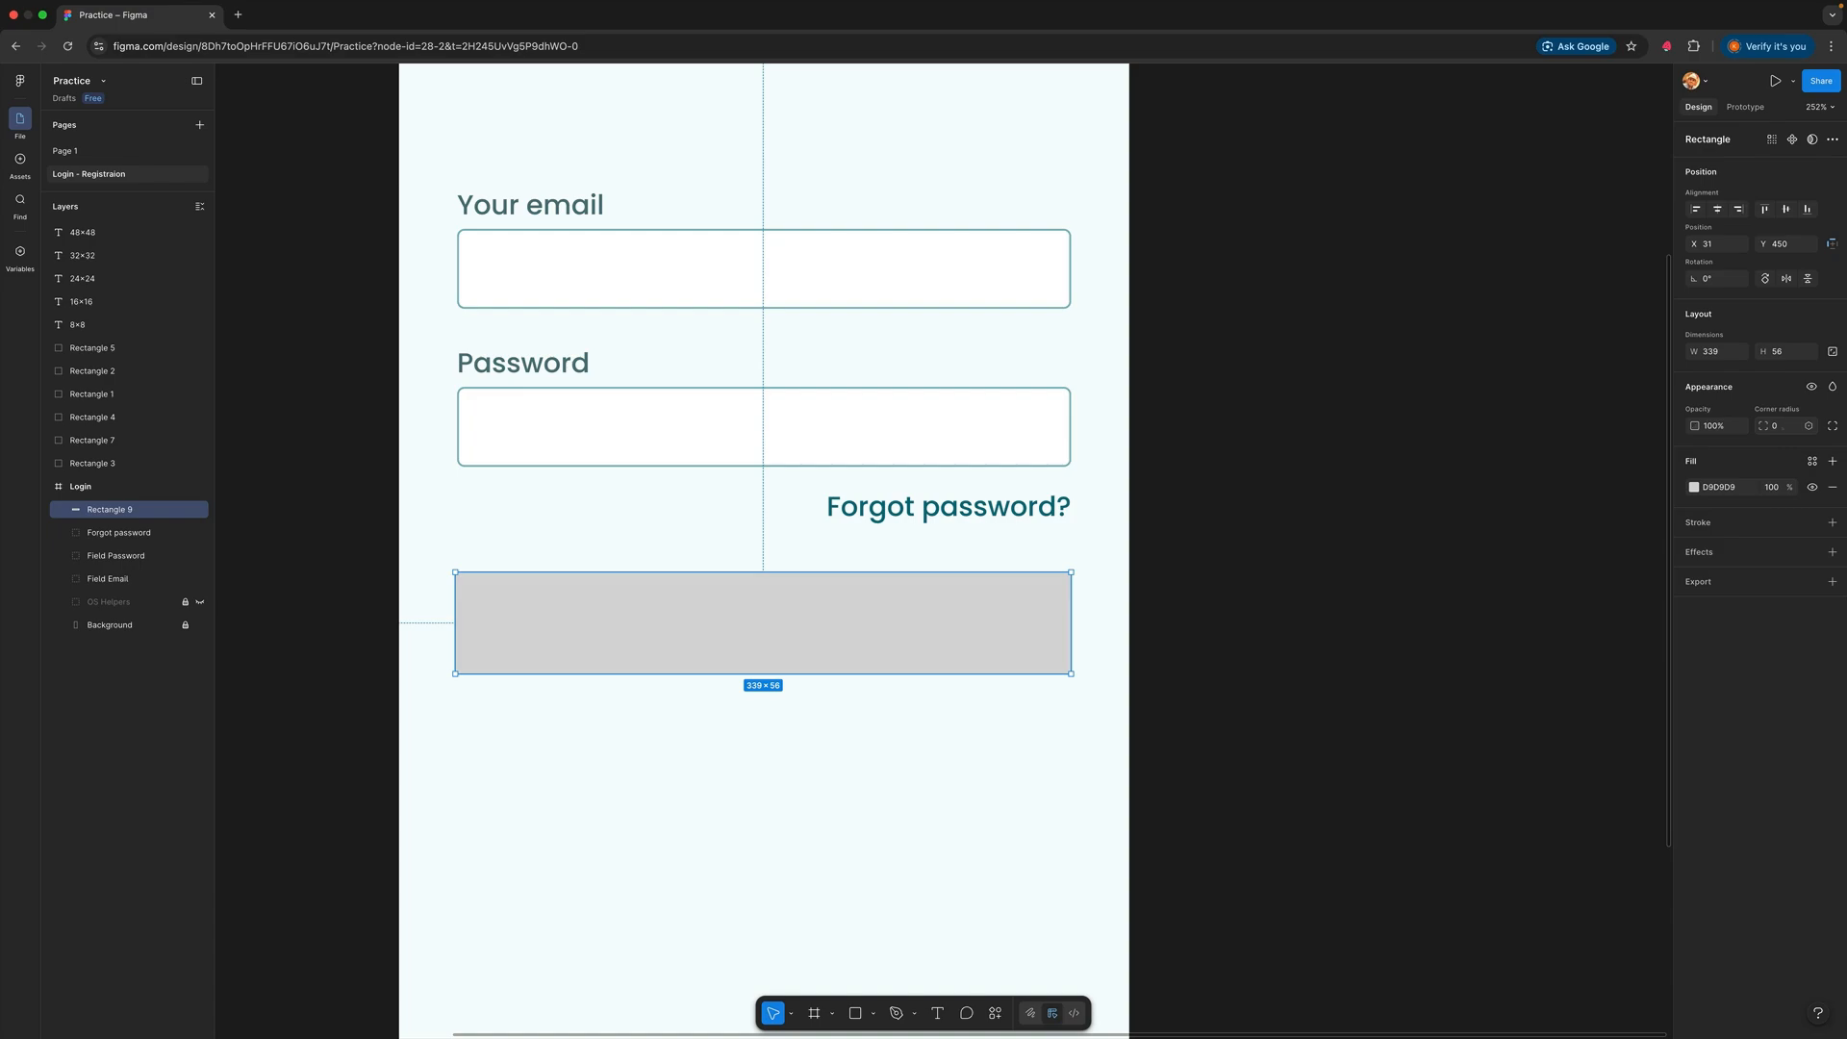
{"action": "left_click", "coordinate": [1782, 427]}
{"action": "key", "text": "Return"}
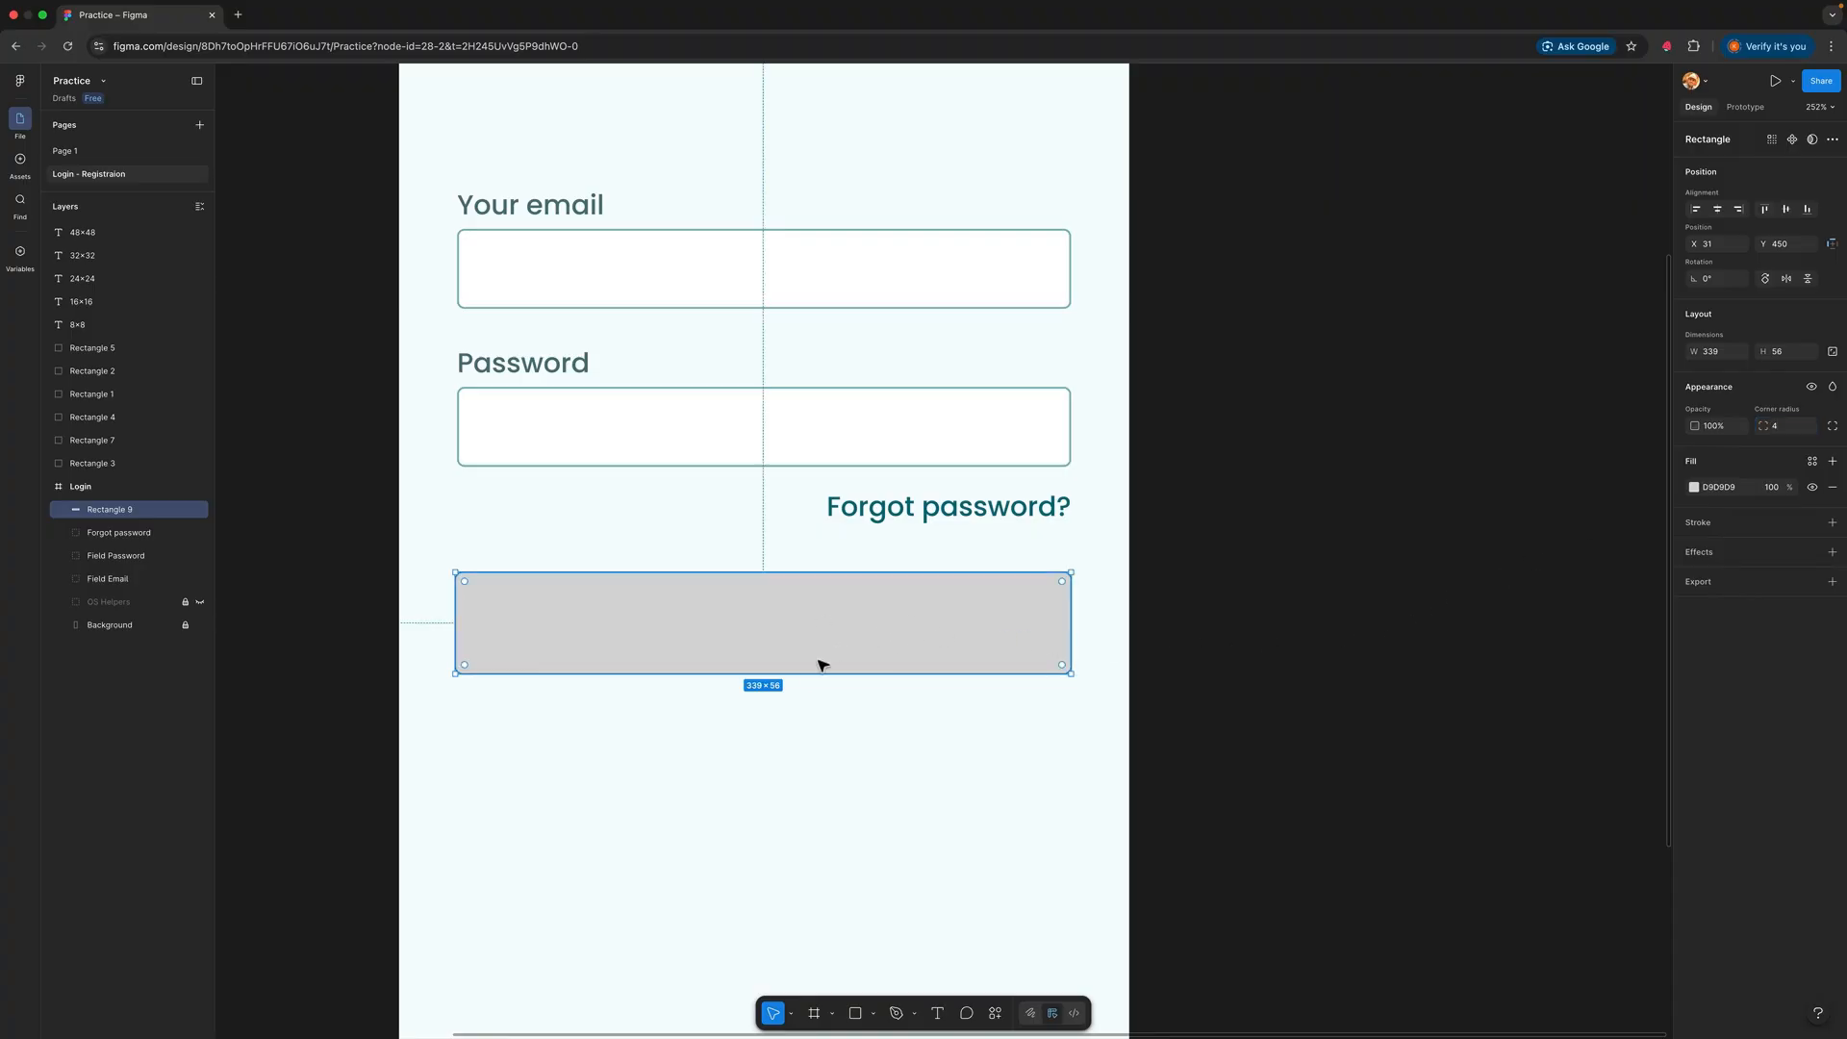
Step: Fill the new button rectangle with the teal 00707E sampled from the reference square beside the Login frame
{"action": "left_click_drag", "start_coordinate": [692, 747], "coordinate": [1019, 754]}
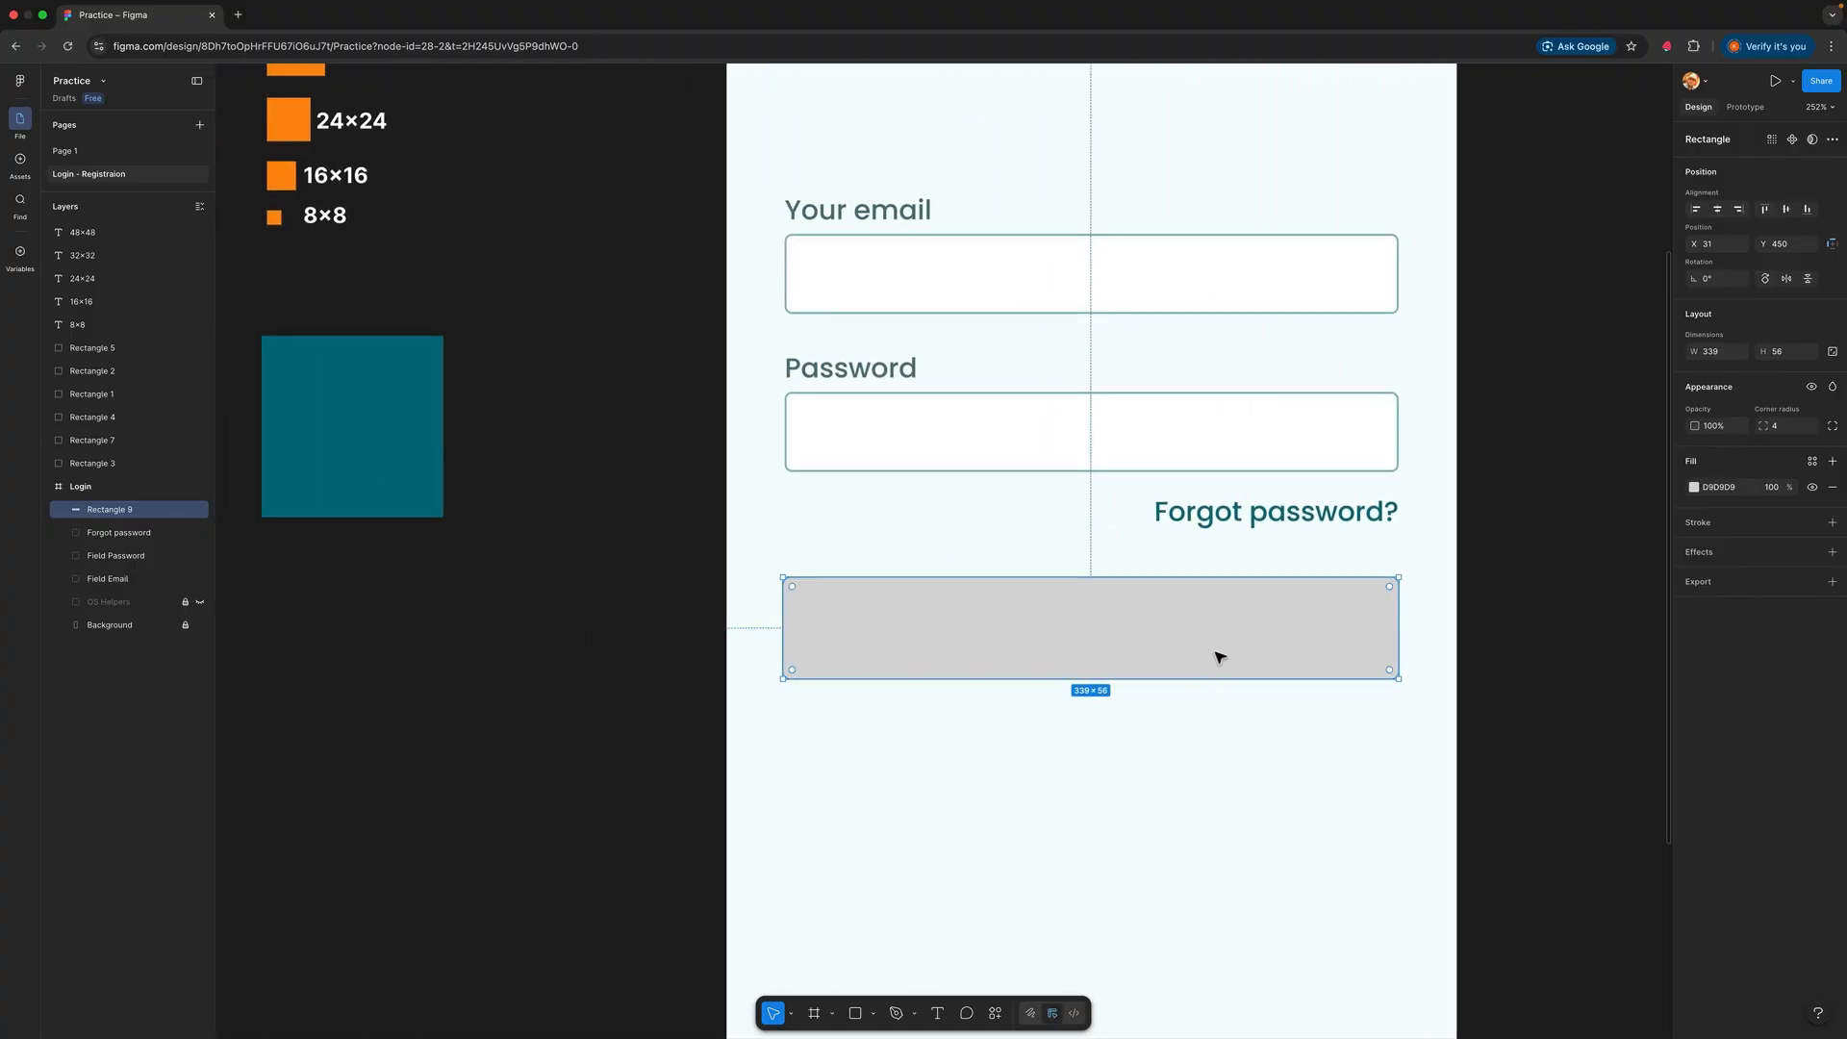
{"action": "left_click", "coordinate": [1694, 487]}
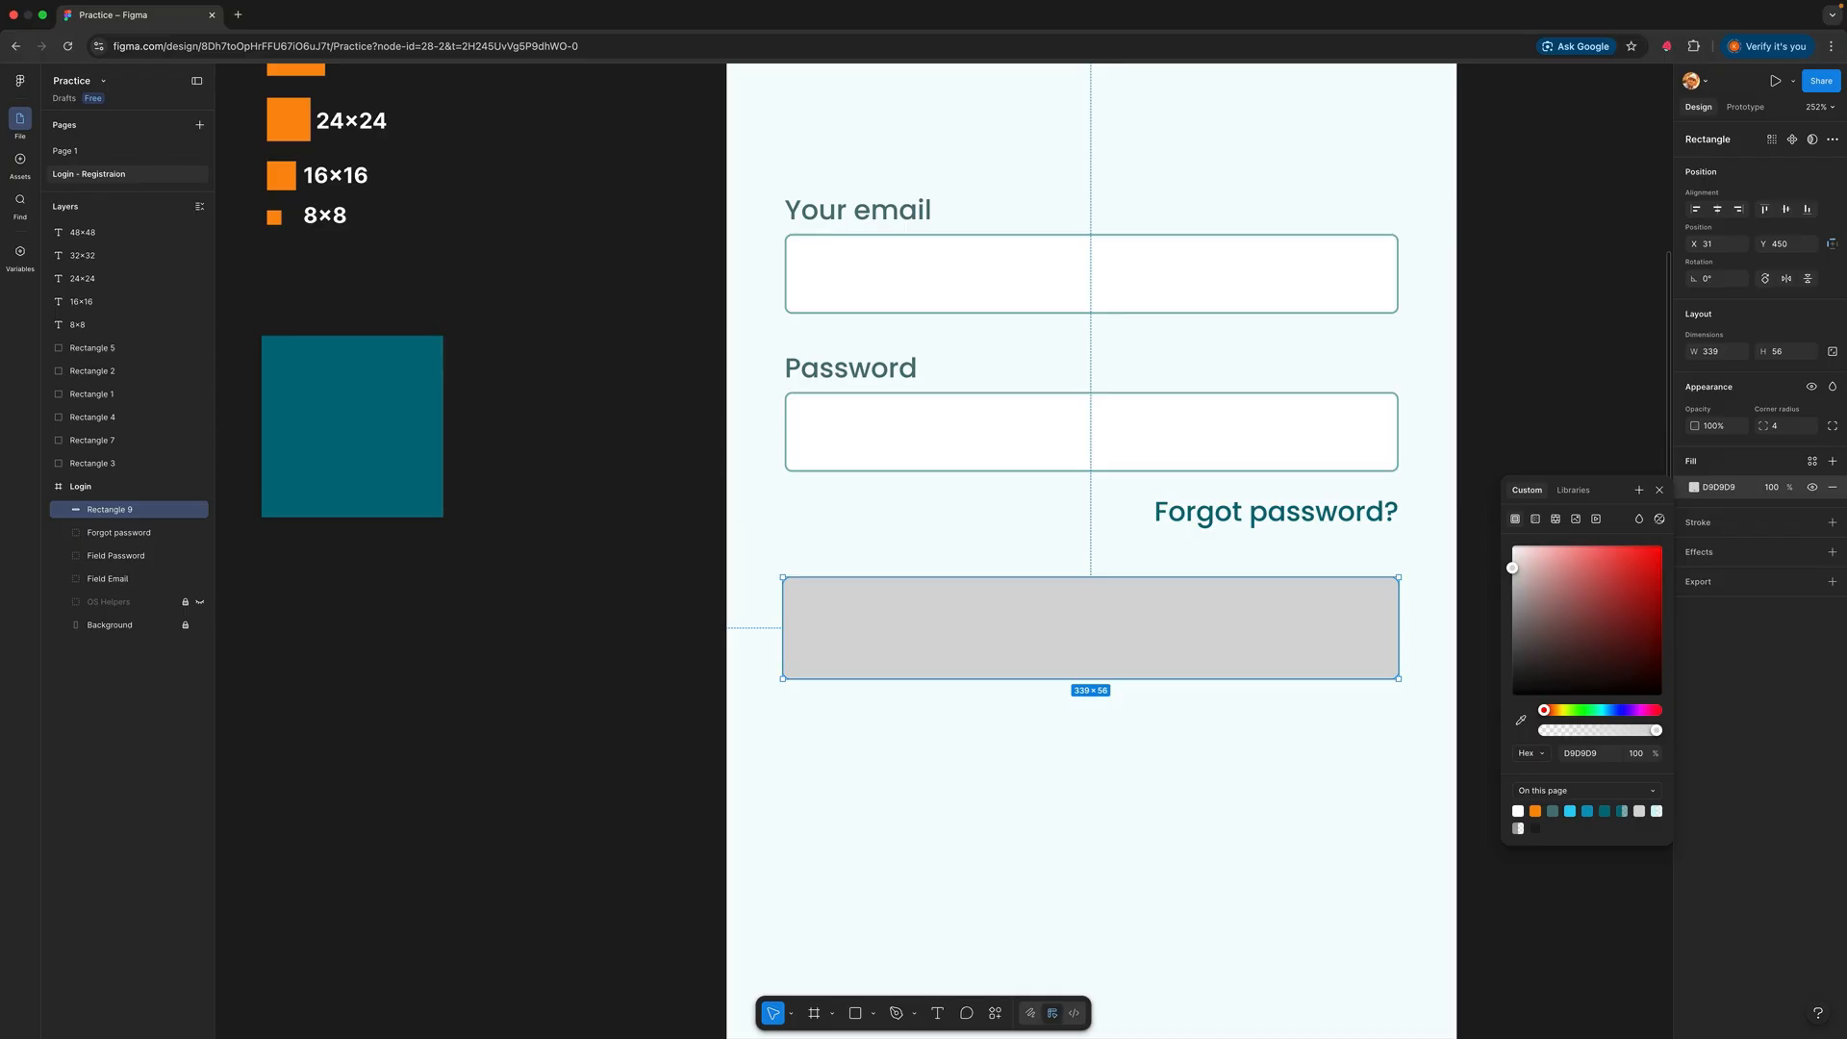
{"action": "key", "text": "i"}
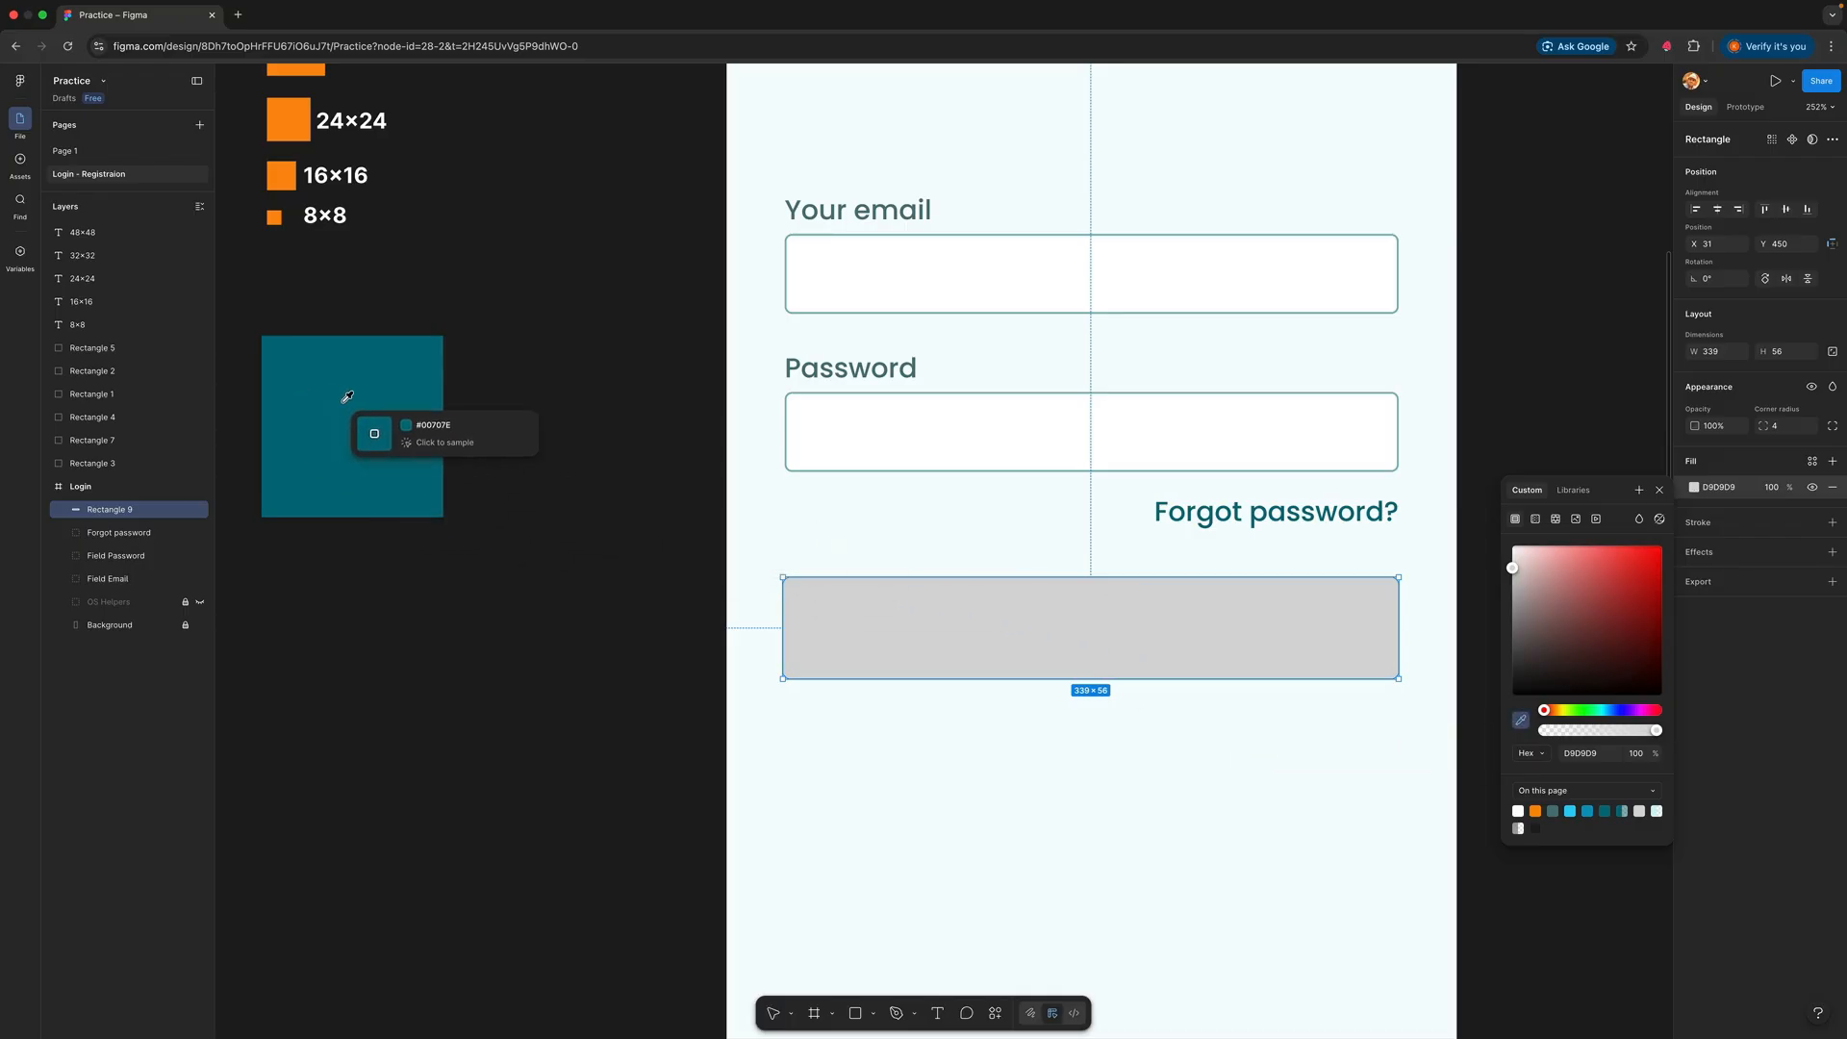
{"action": "left_click", "coordinate": [299, 397]}
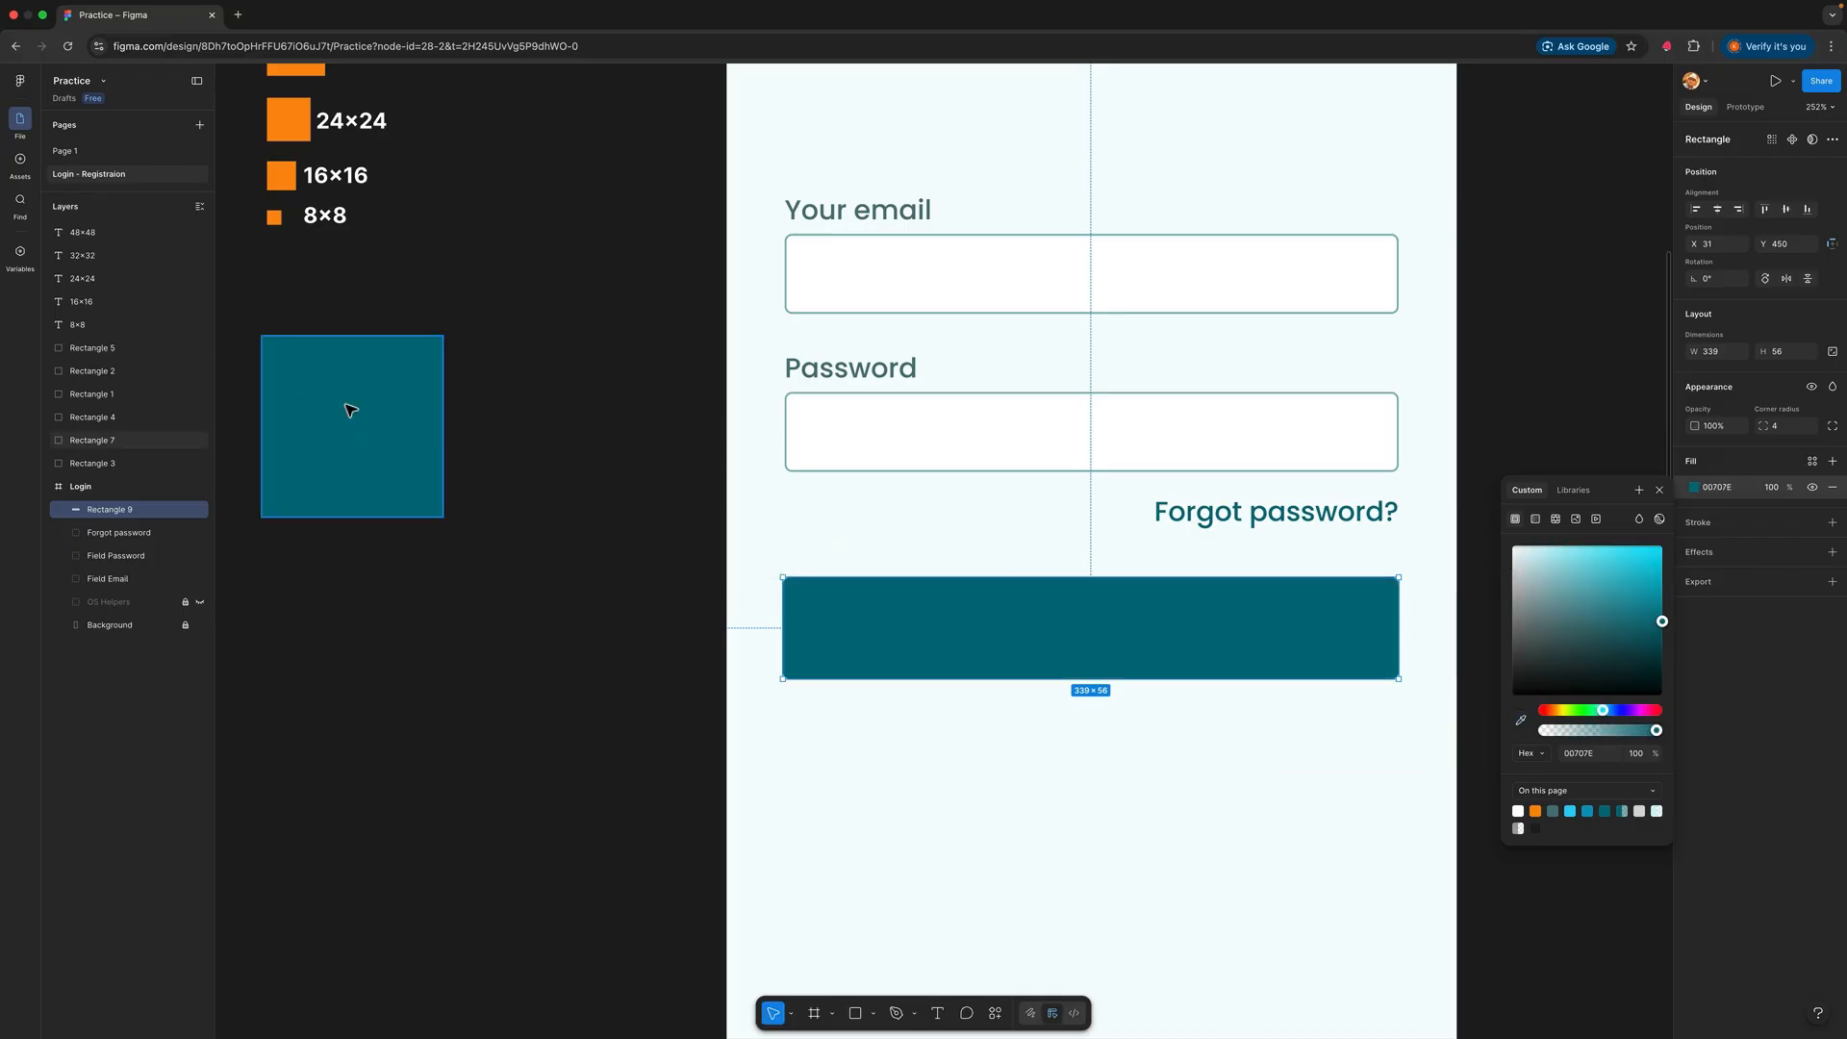
{"action": "left_click", "coordinate": [1010, 739]}
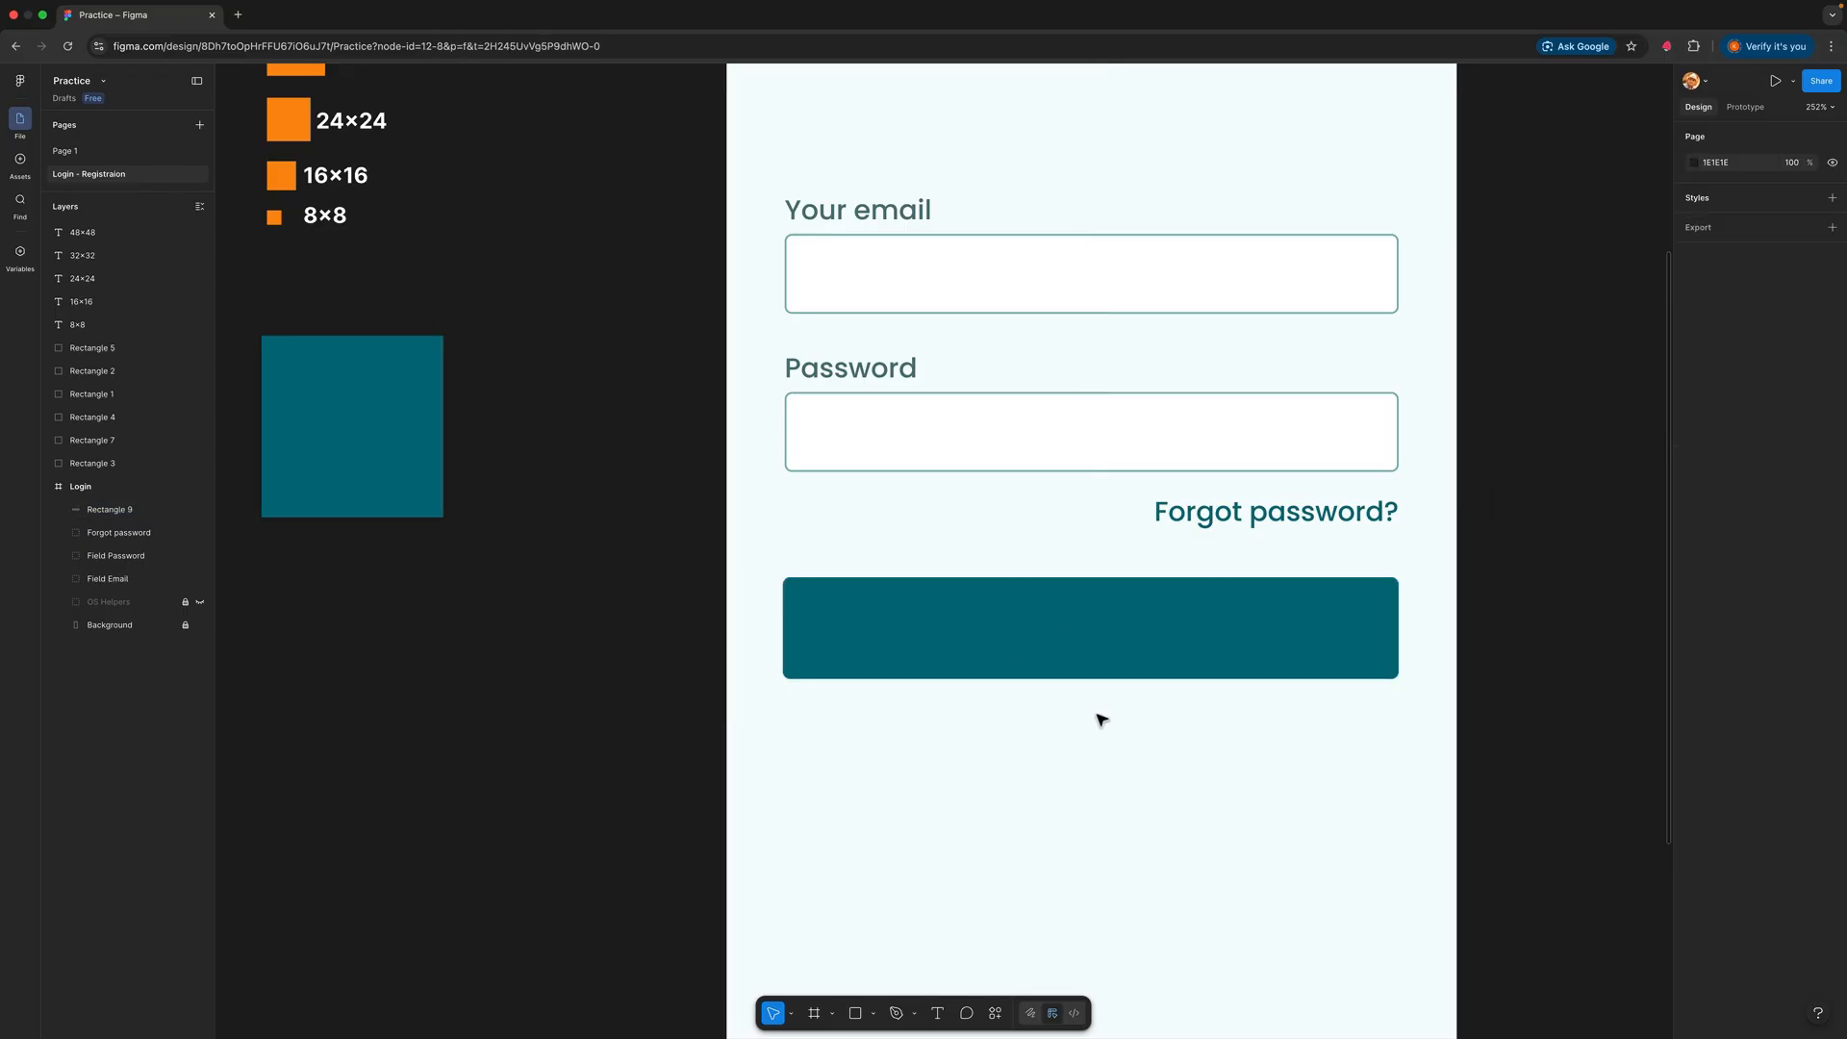
Step: Add a white "Log In" text label and place it at the centre of the teal button
{"action": "left_click", "coordinate": [937, 1013]}
{"action": "left_click", "coordinate": [1007, 645]}
{"action": "type", "text": "Log"}
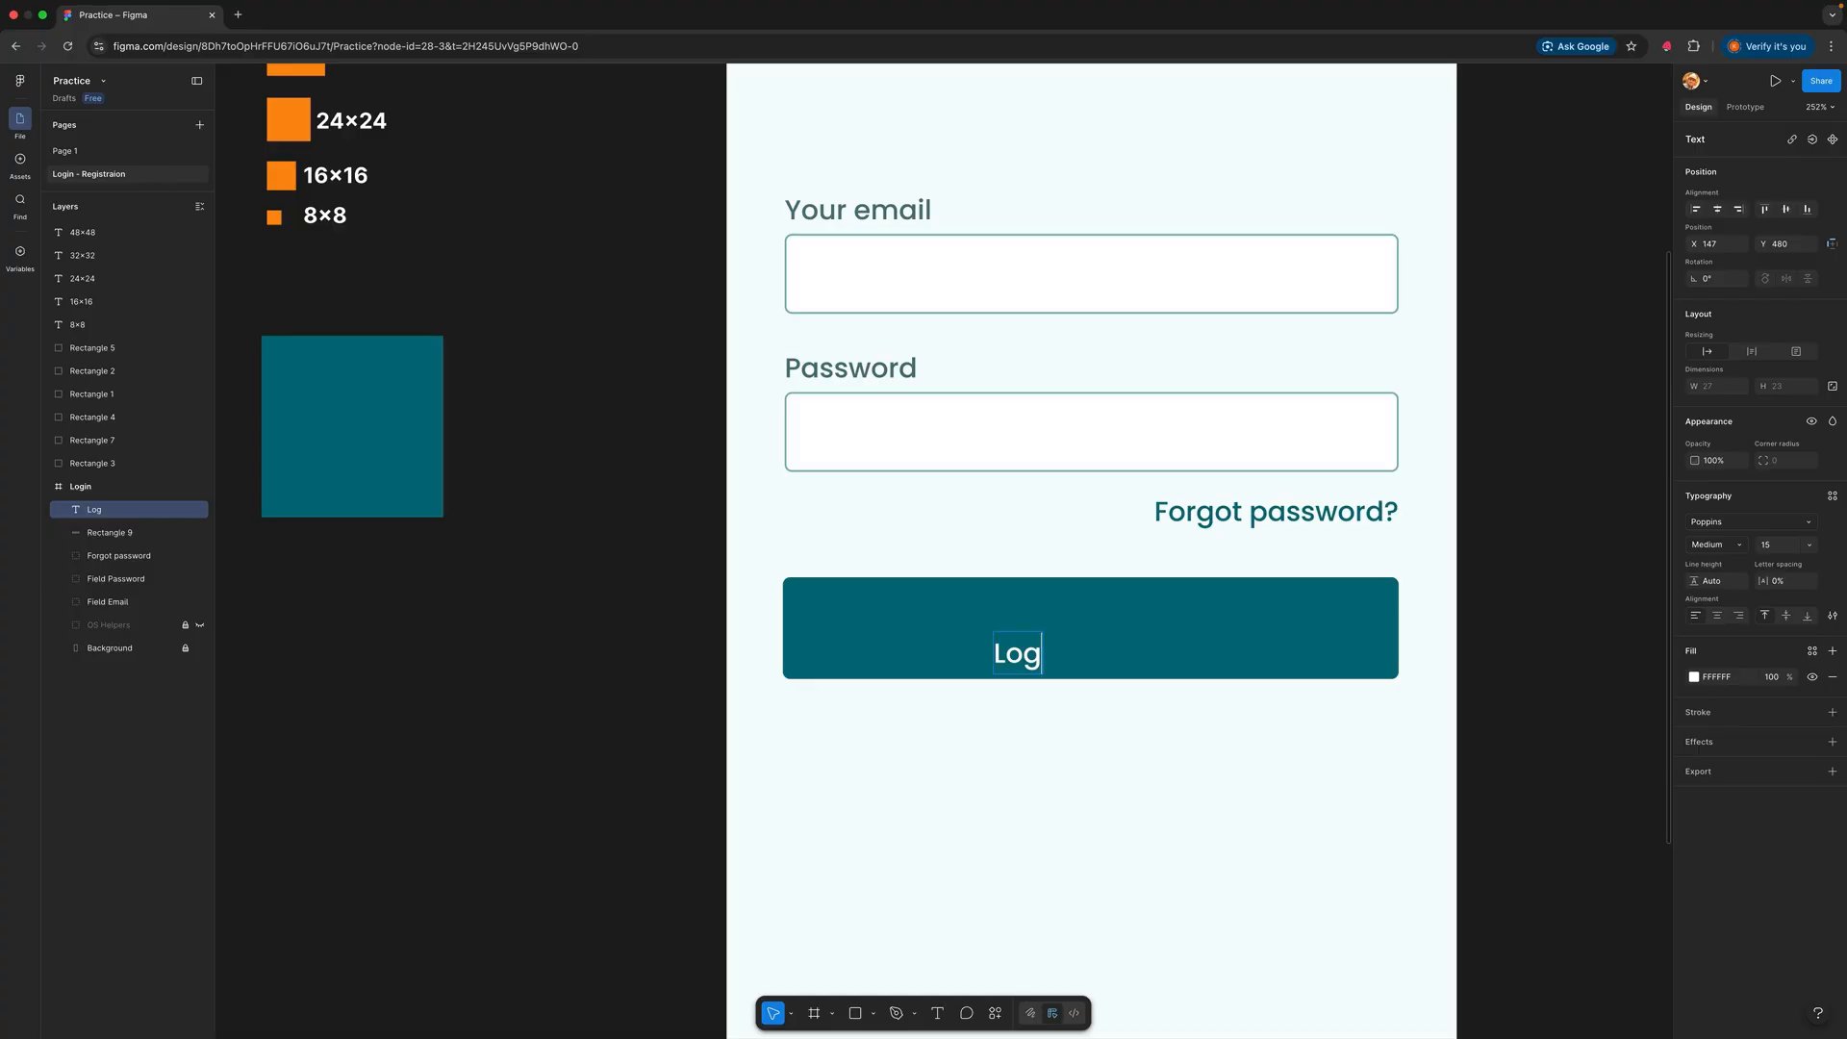
{"action": "type", "text": " In"}
{"action": "key", "text": "Escape"}
{"action": "left_click_drag", "start_coordinate": [1066, 672], "coordinate": [1127, 644]}
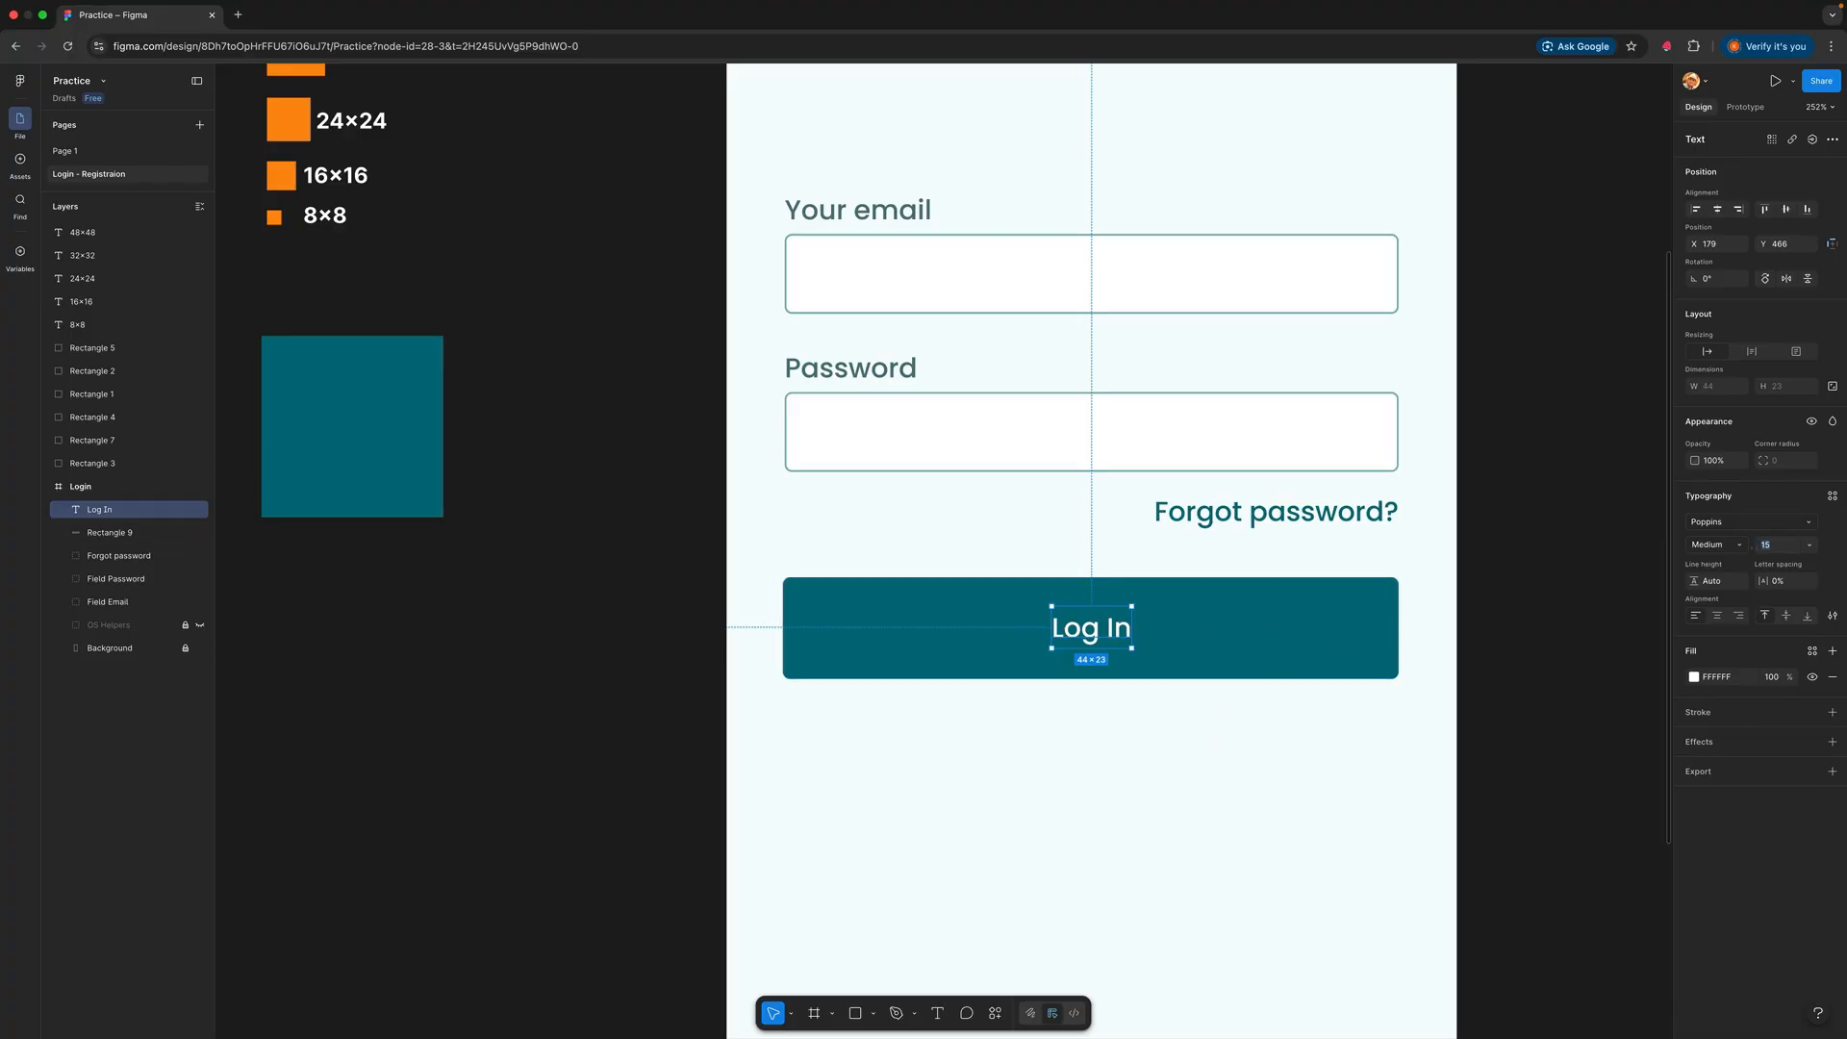
Step: Set the "Log In" label to size 17 in Bold and recentre it on the teal button
{"action": "key", "text": "Return"}
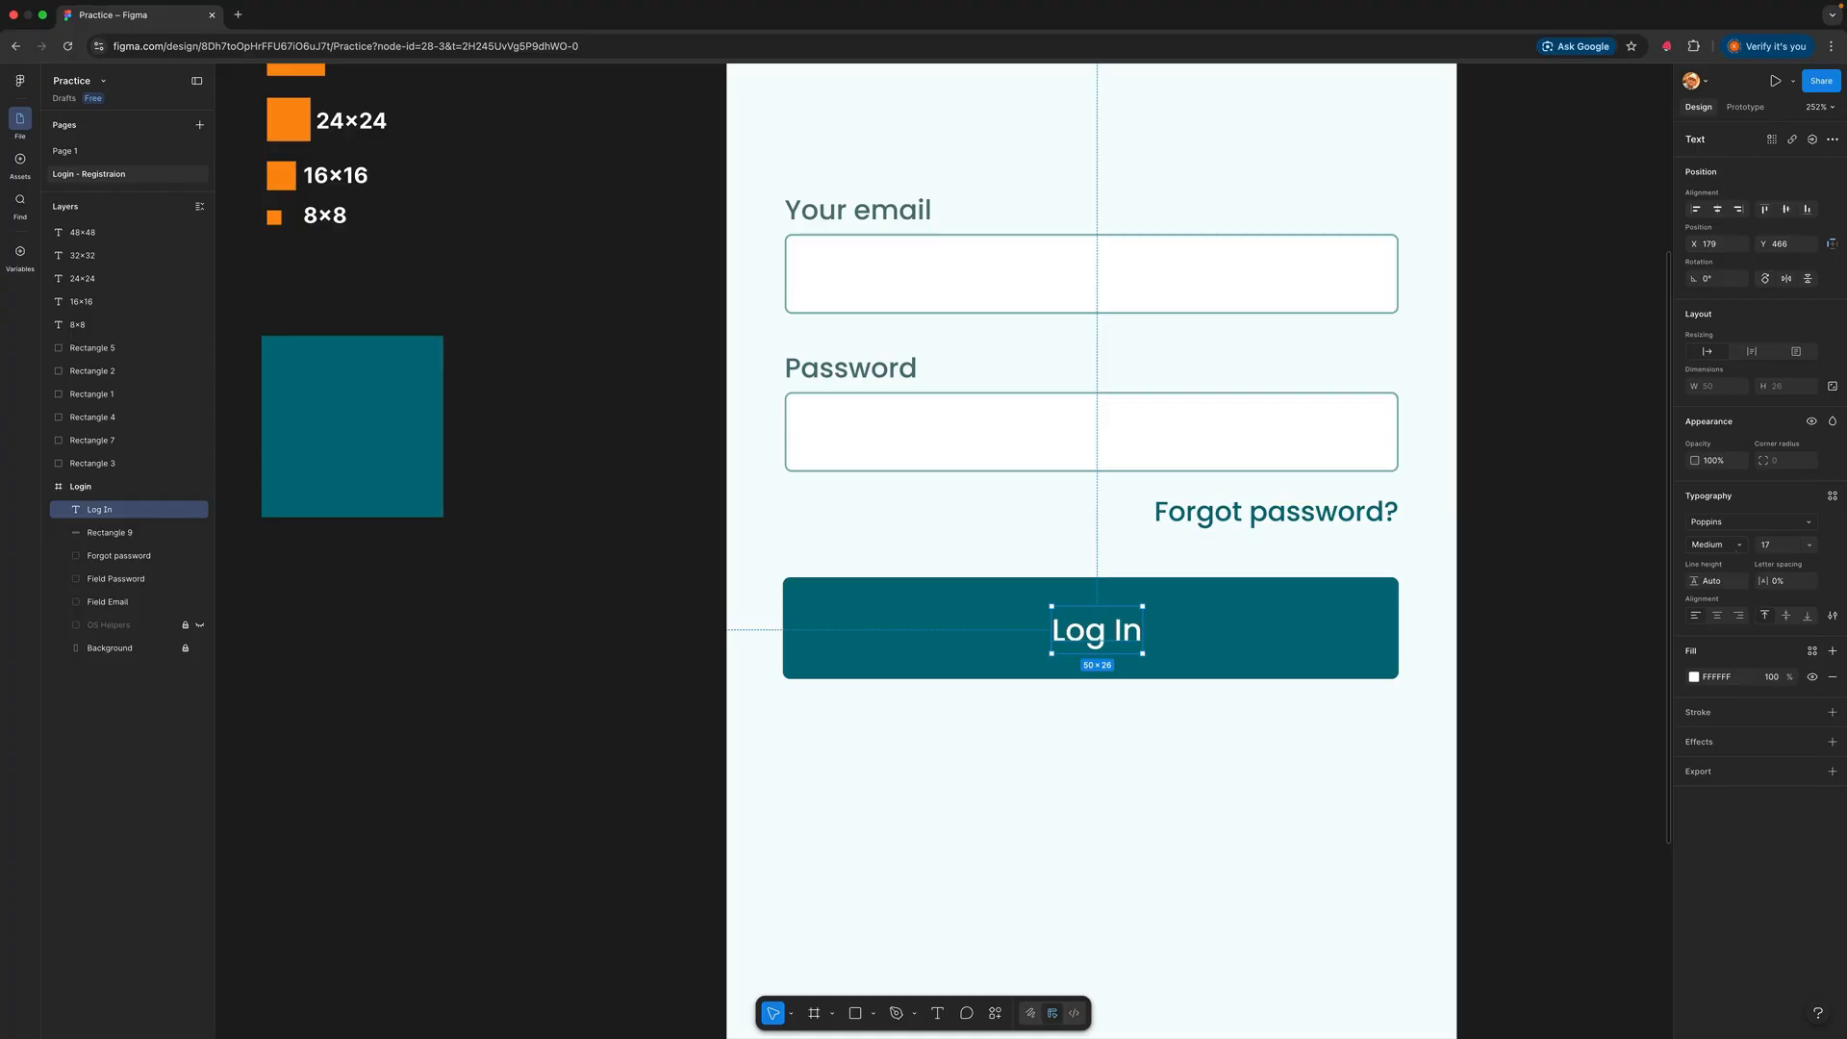
{"action": "left_click", "coordinate": [1715, 544]}
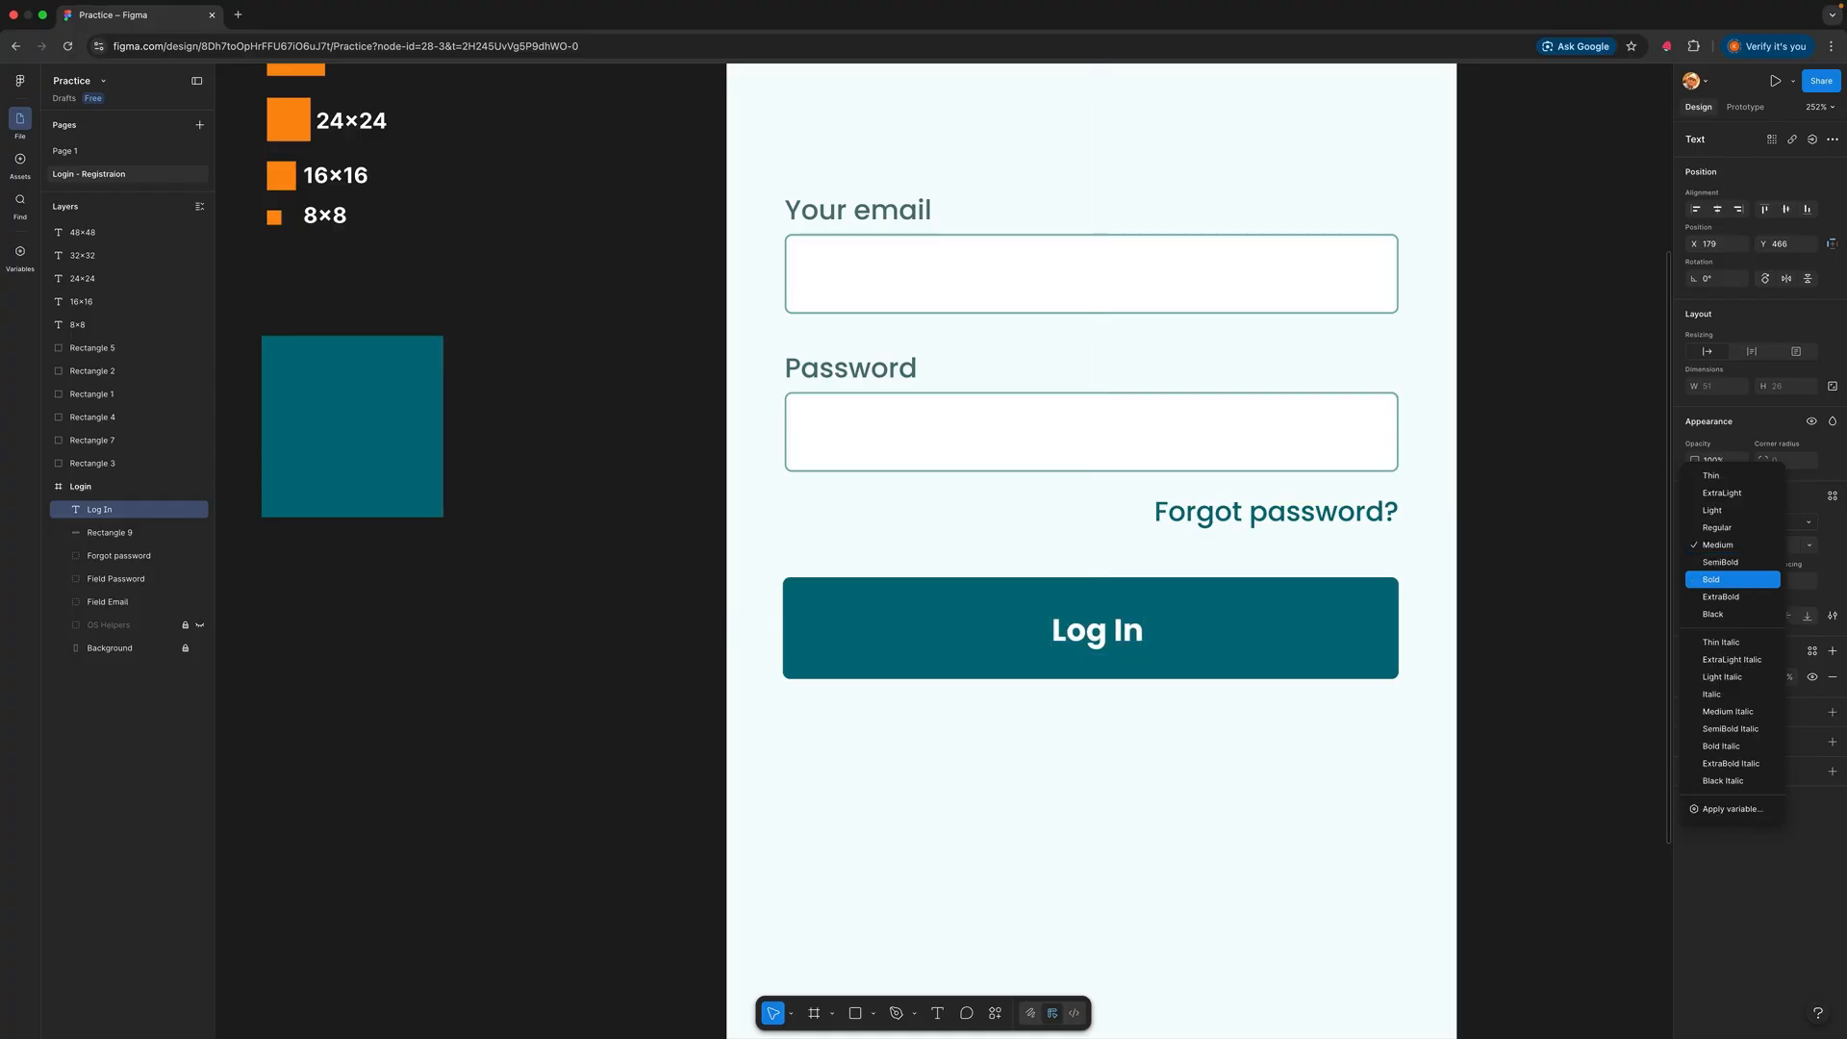
{"action": "left_click", "coordinate": [1722, 579]}
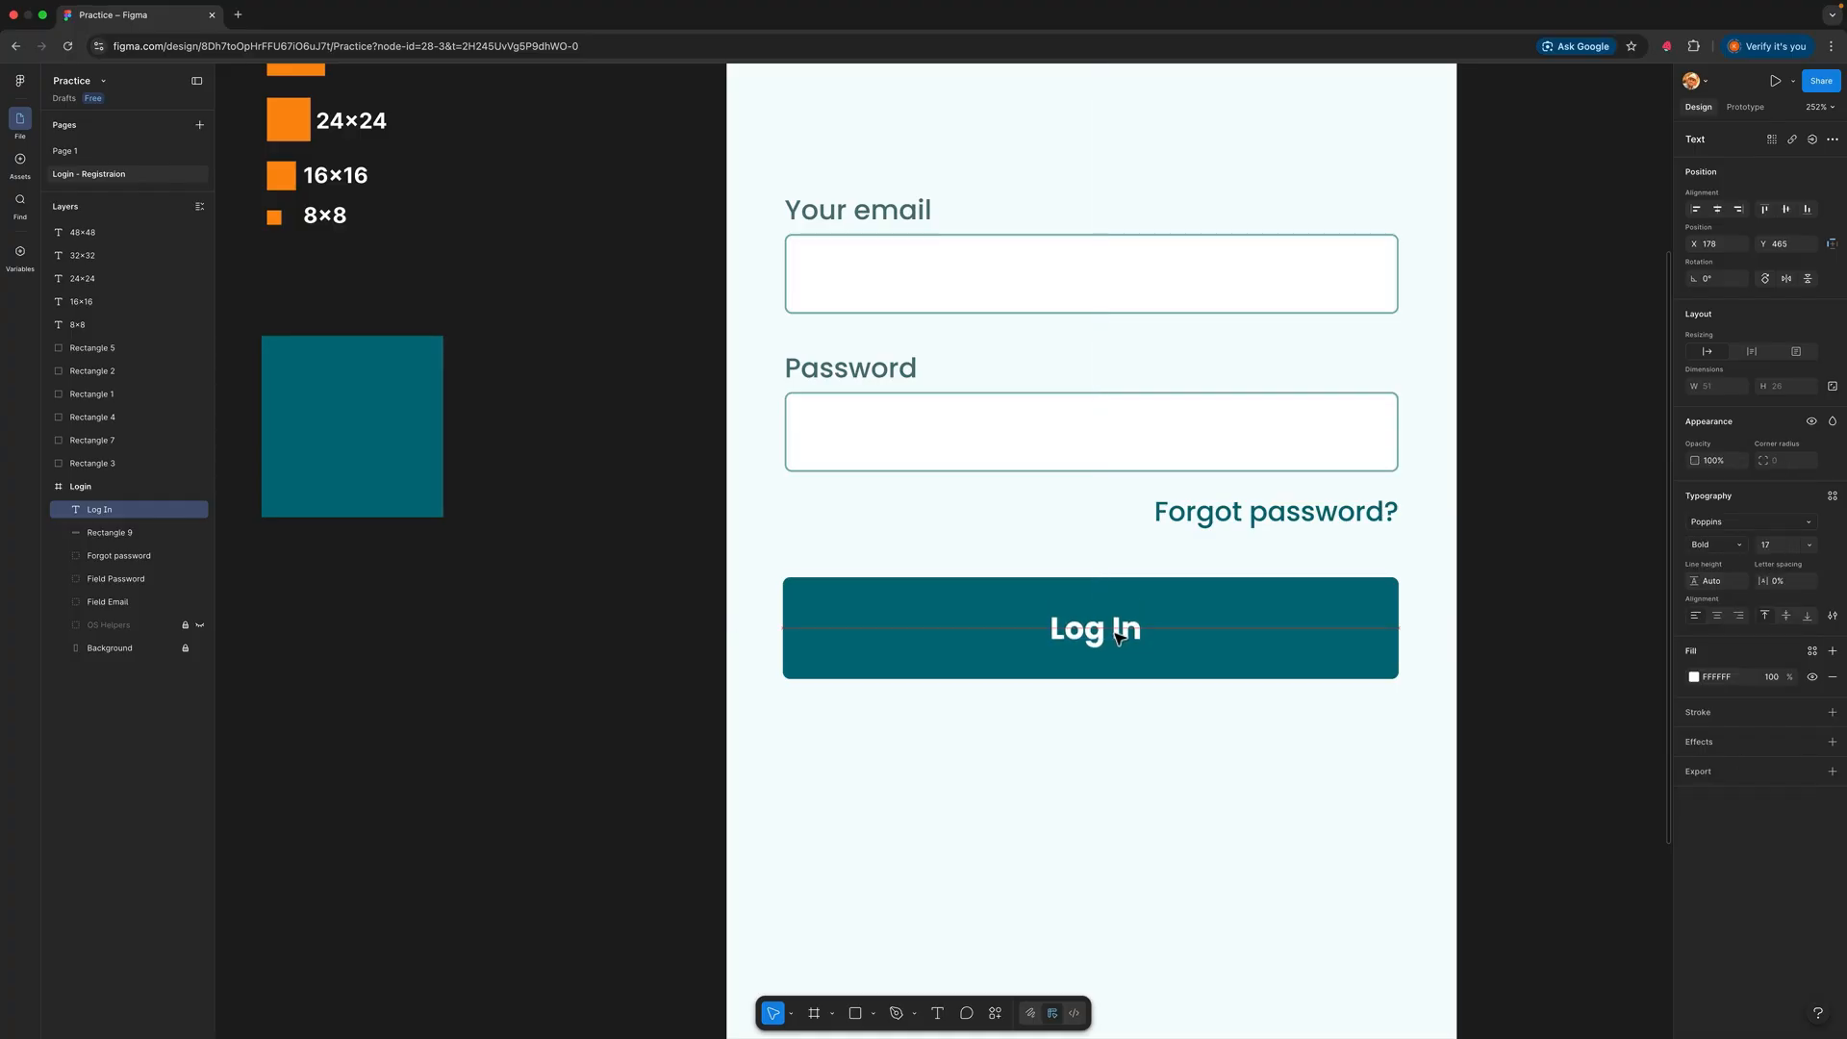
{"action": "left_click_drag", "start_coordinate": [1119, 637], "coordinate": [1116, 641]}
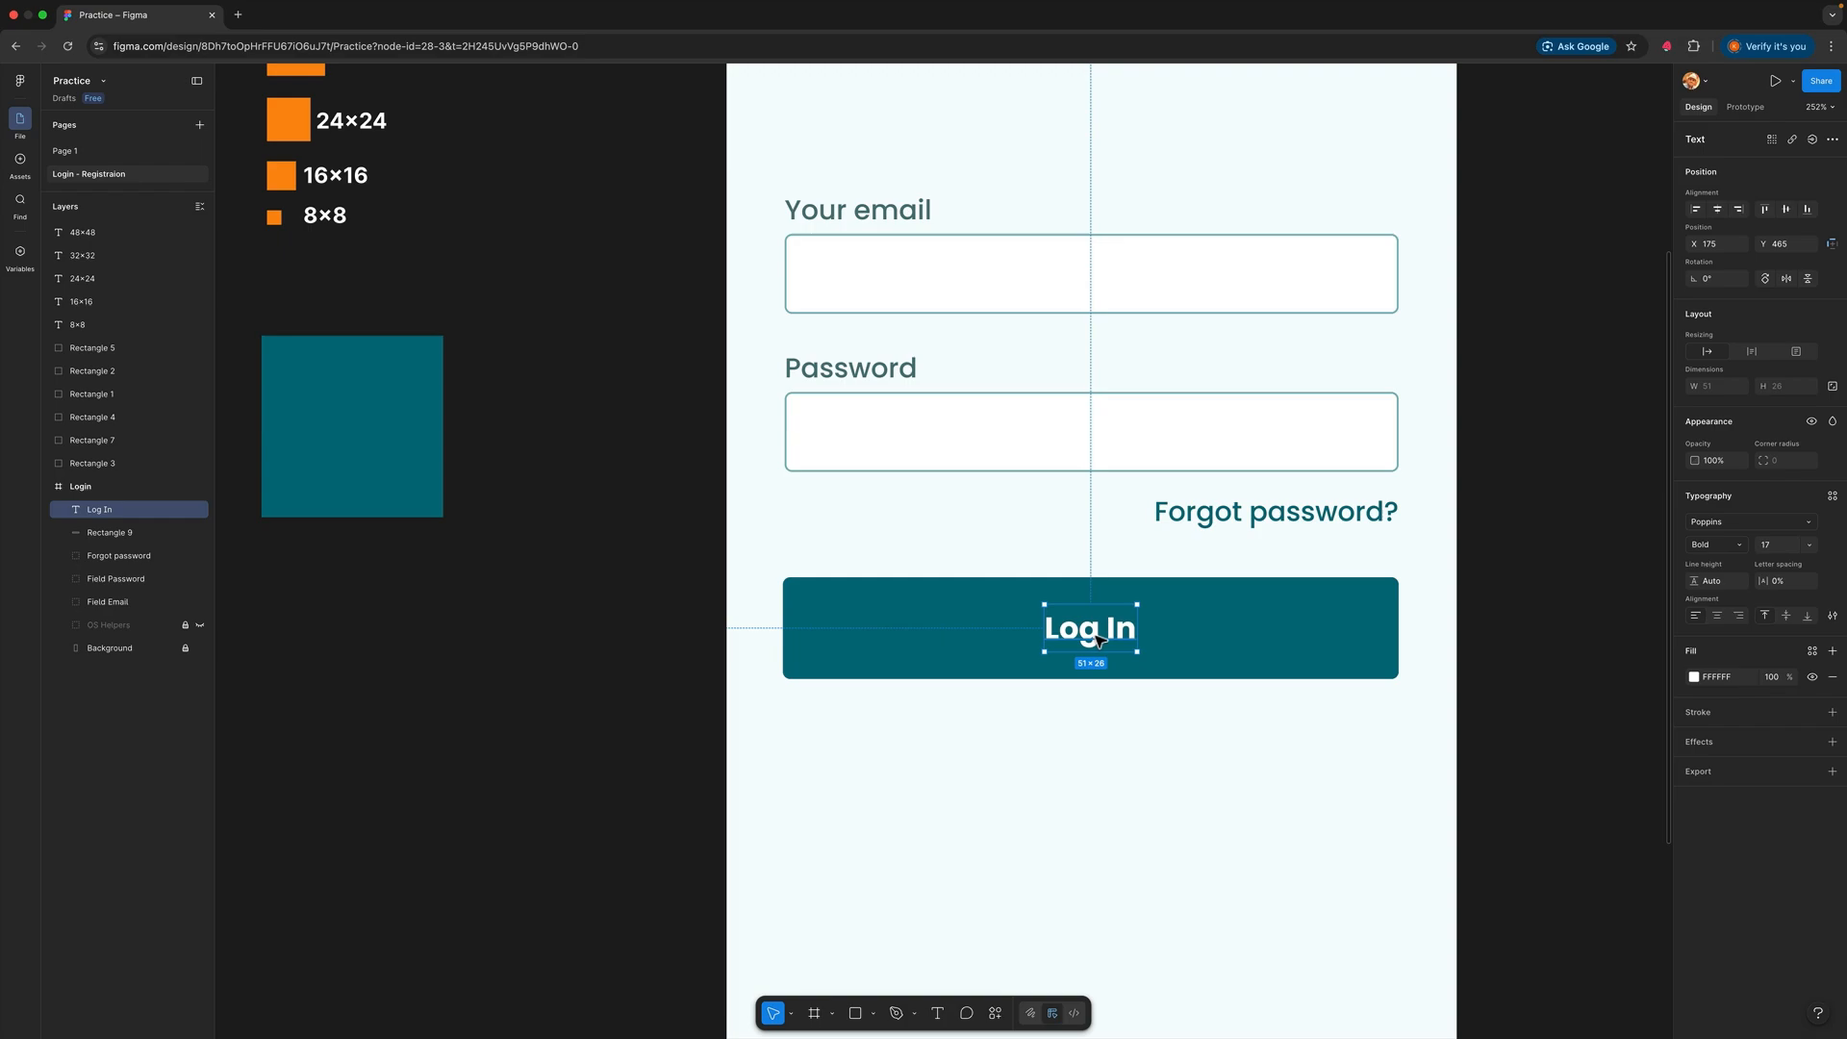
Step: Group the "Log In" label with the teal button rectangle and name the group Button Login
{"action": "left_click", "coordinate": [1164, 738]}
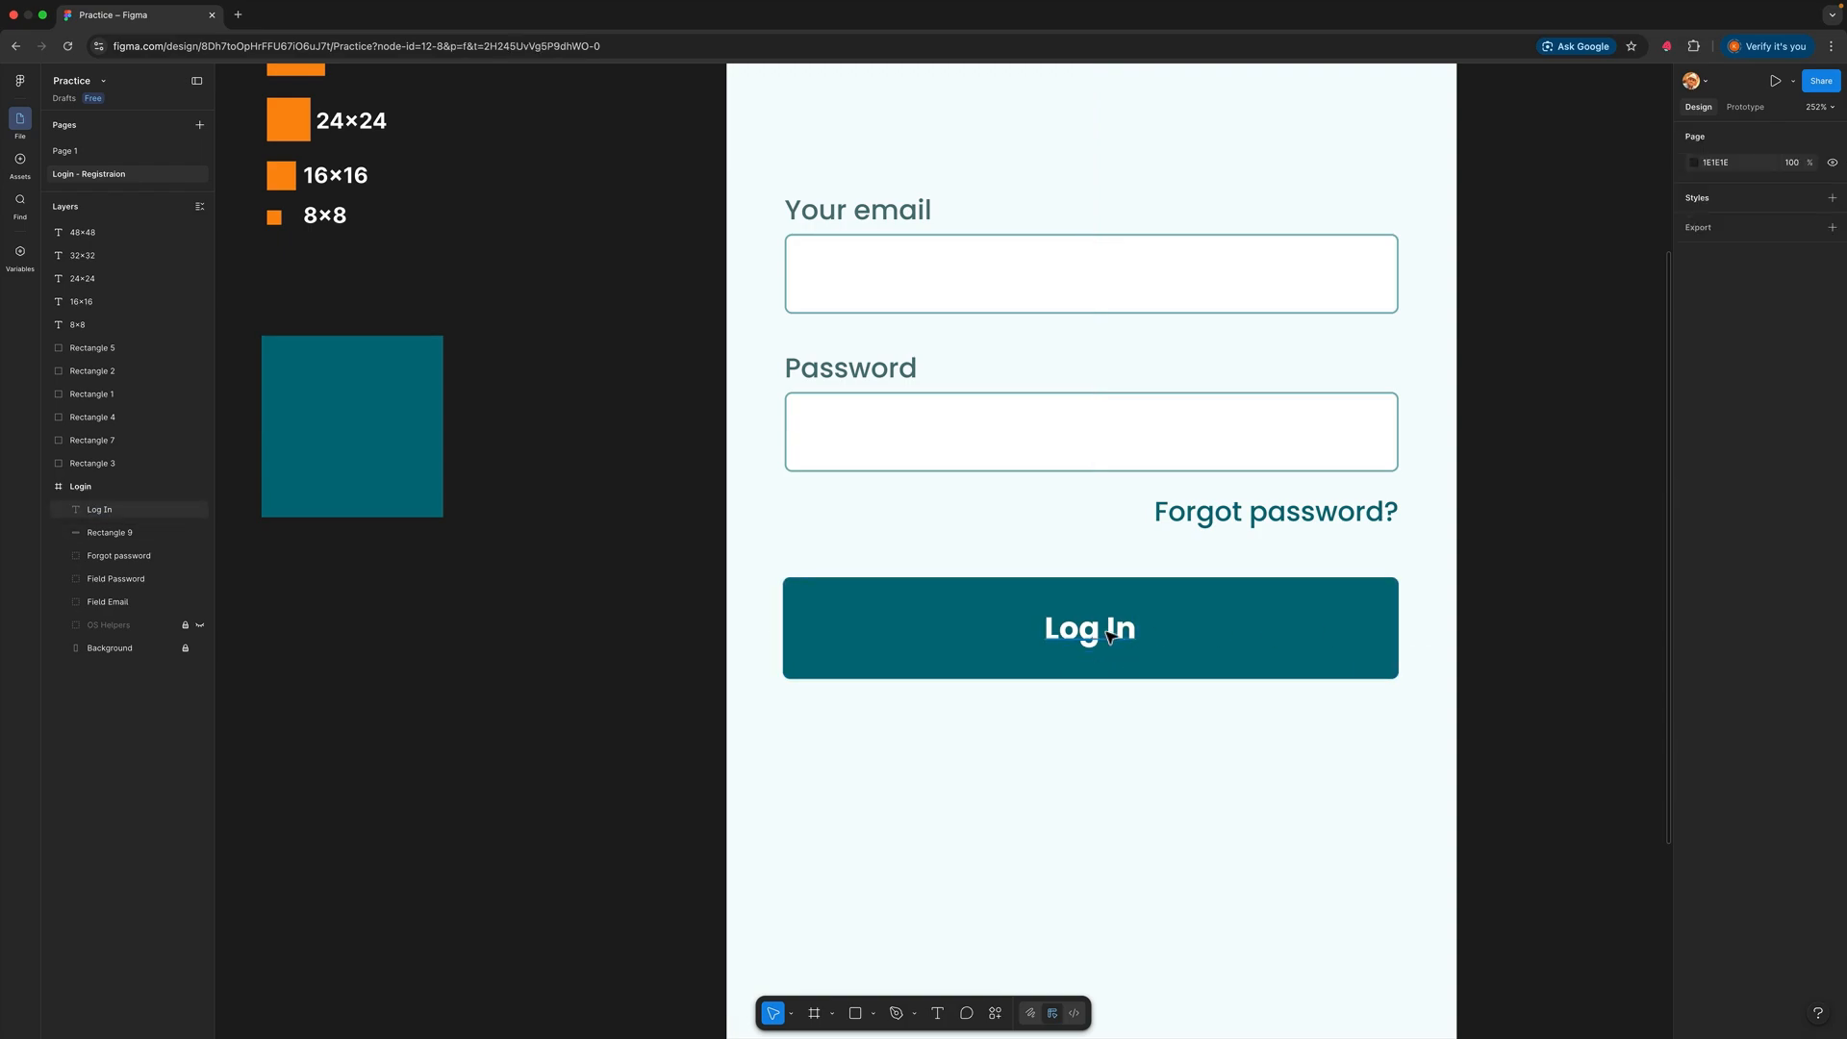
{"action": "left_click", "coordinate": [1109, 637]}
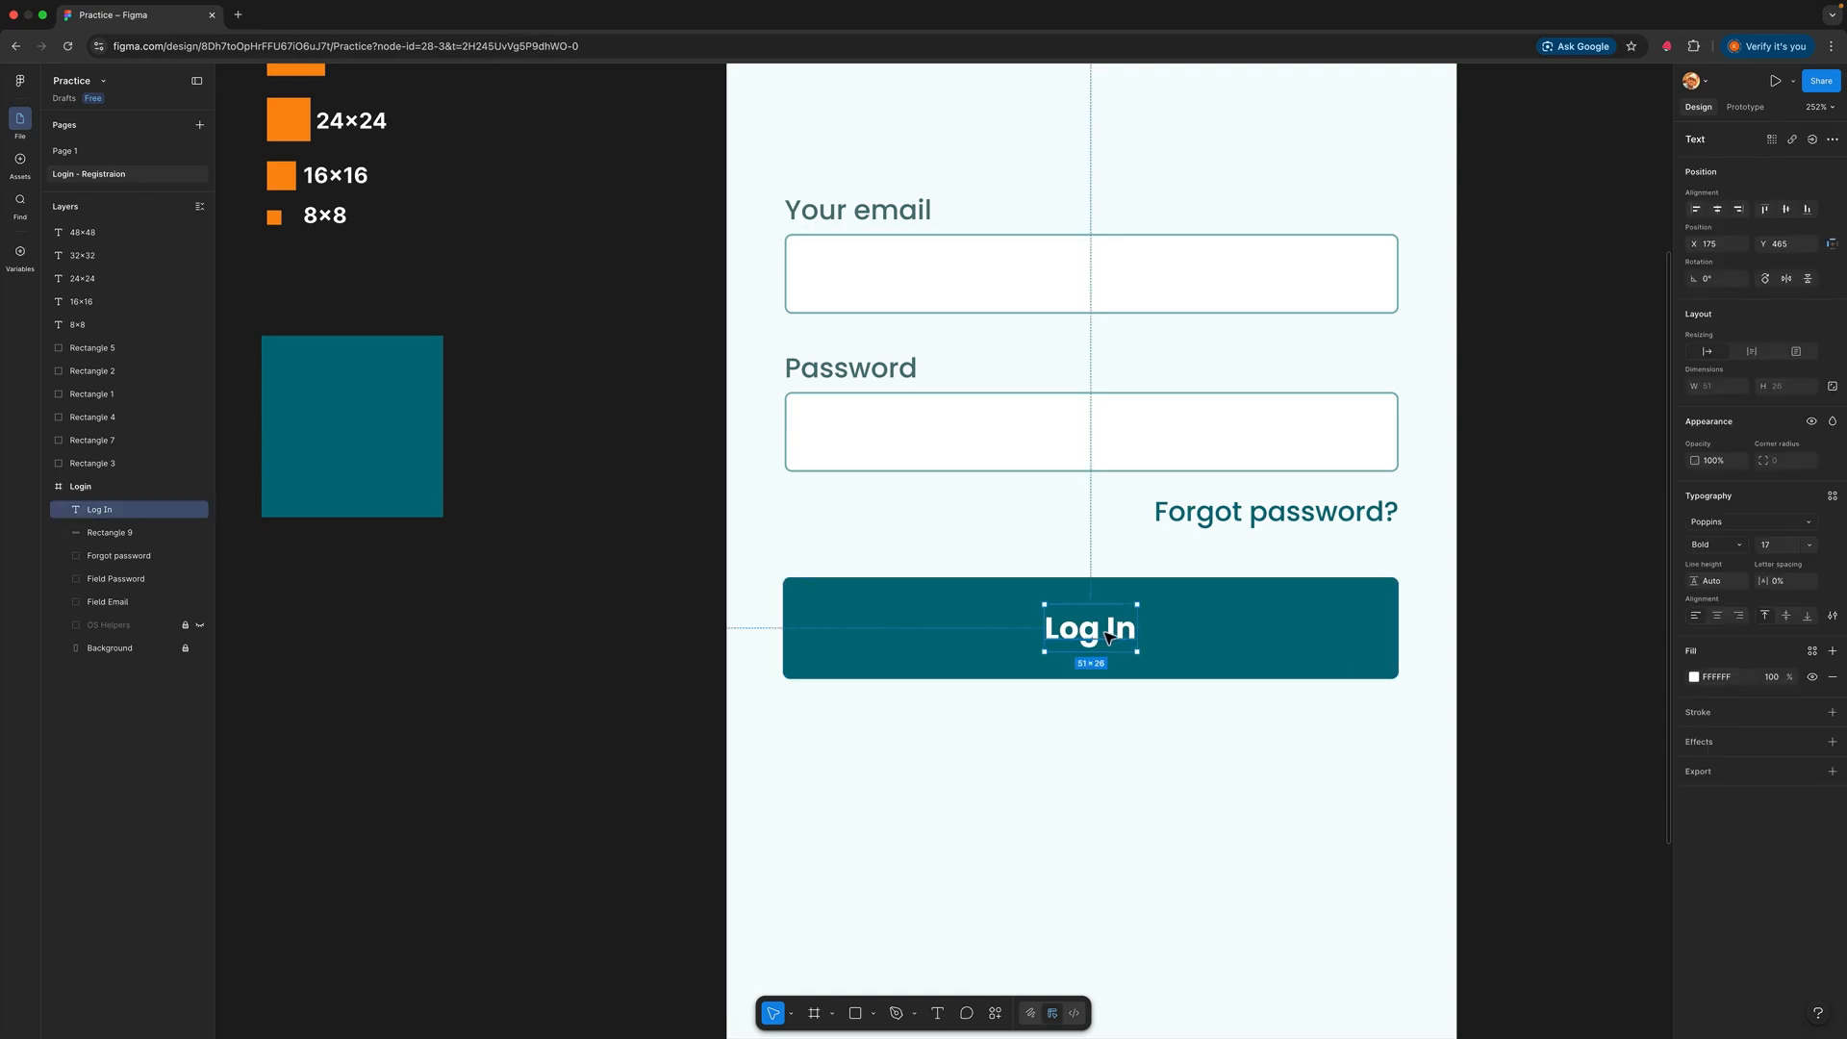
{"action": "left_click", "coordinate": [1301, 632], "text": "shift"}
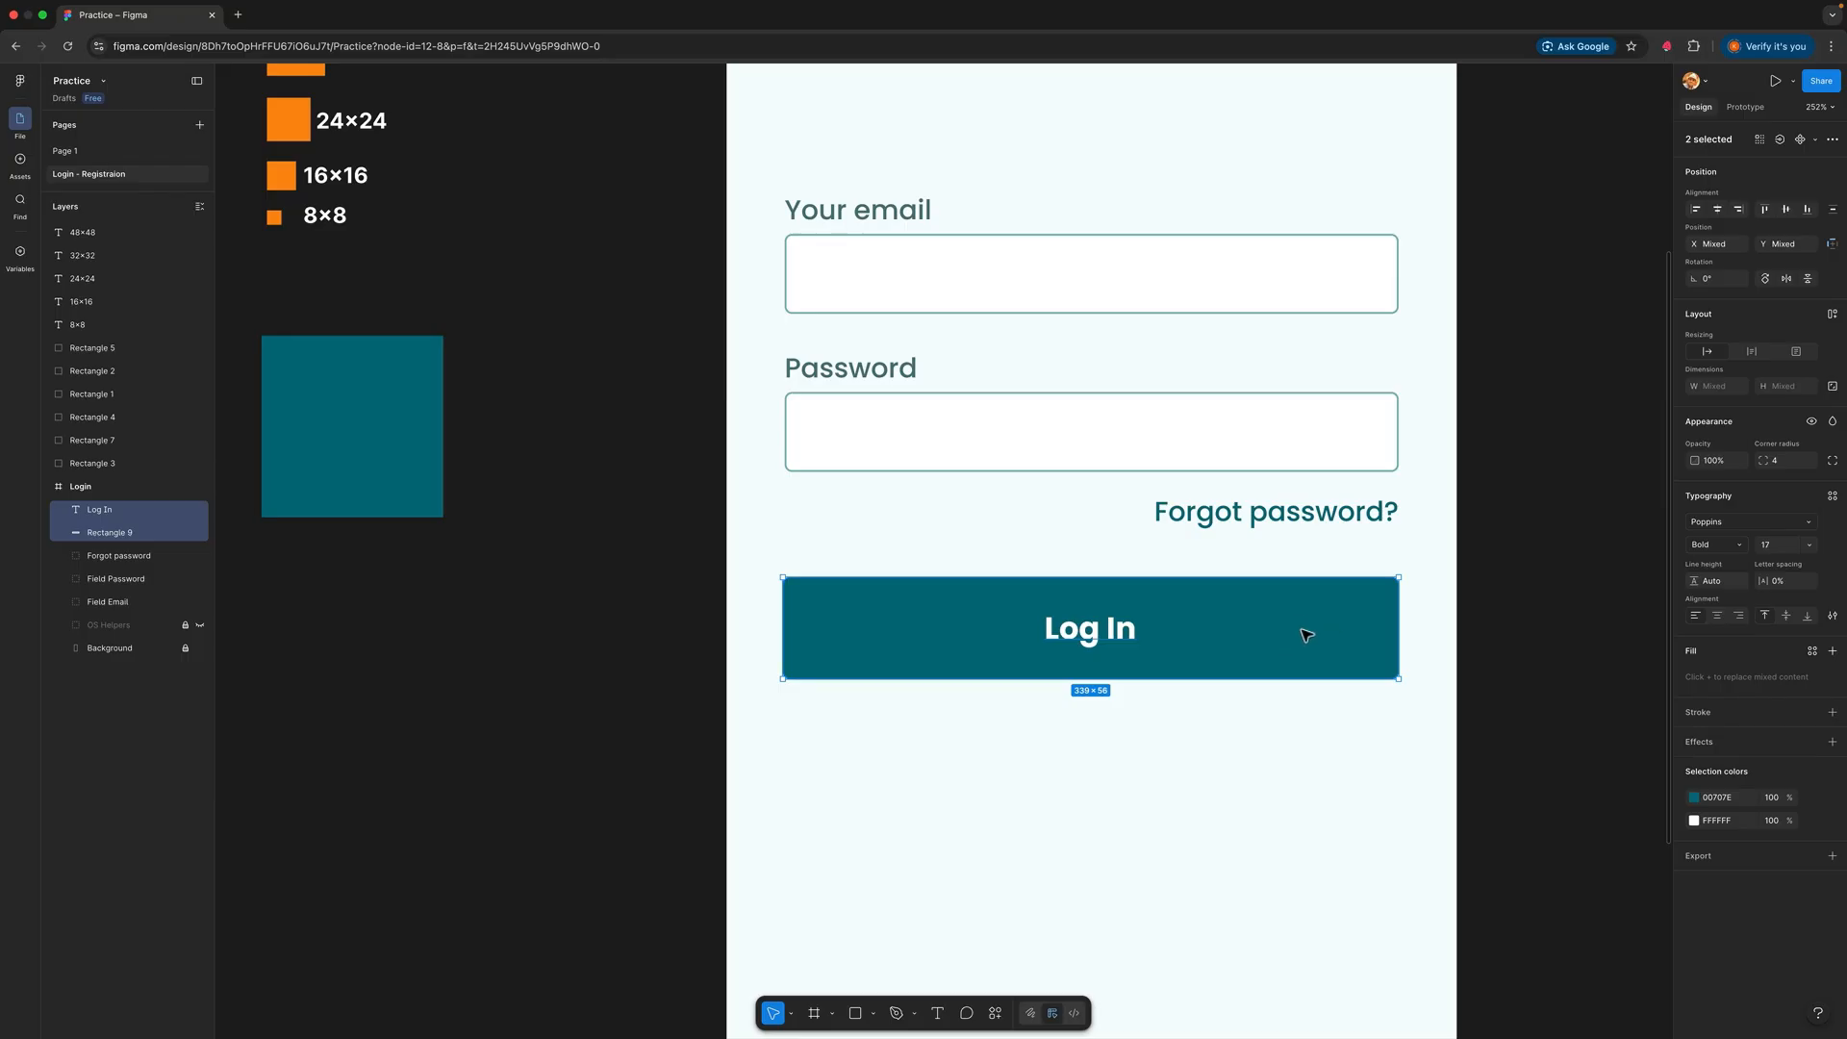
{"action": "key", "text": "ctrl+g"}
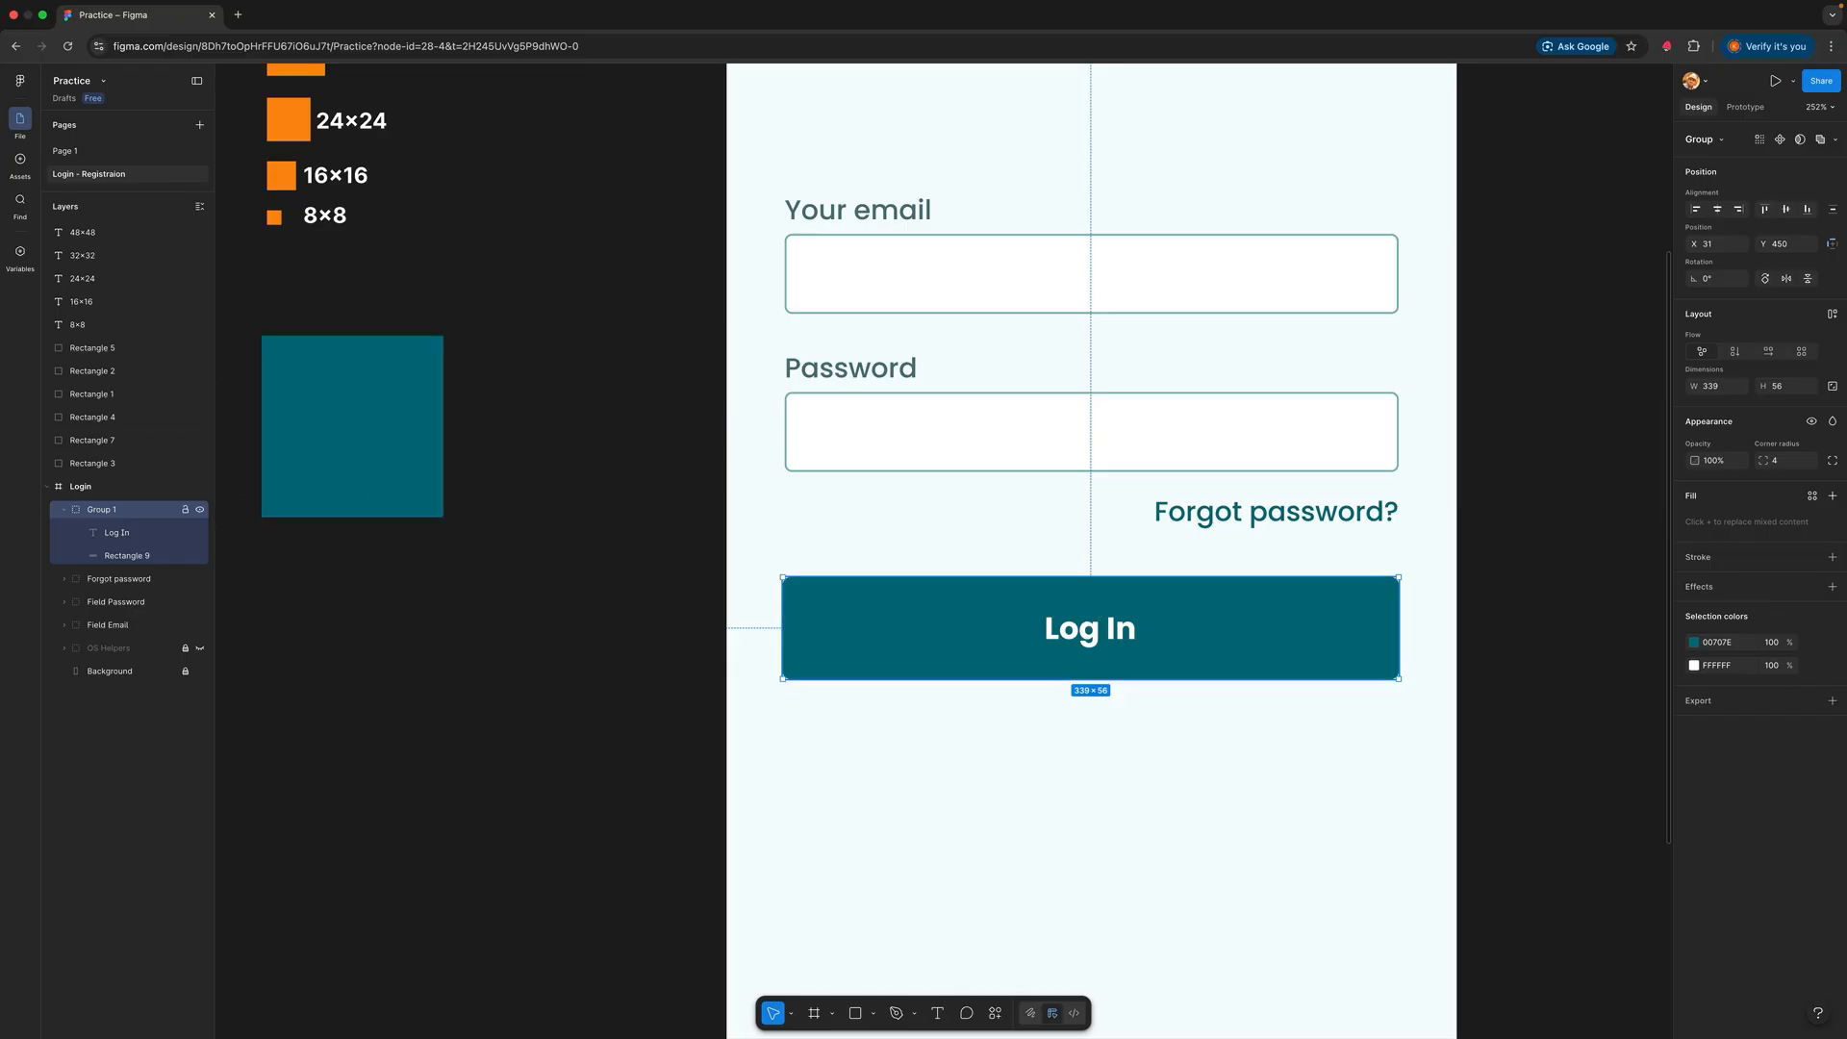
{"action": "double_click", "coordinate": [101, 509]}
{"action": "type", "text": "Button Login"}
{"action": "key", "text": "Return"}
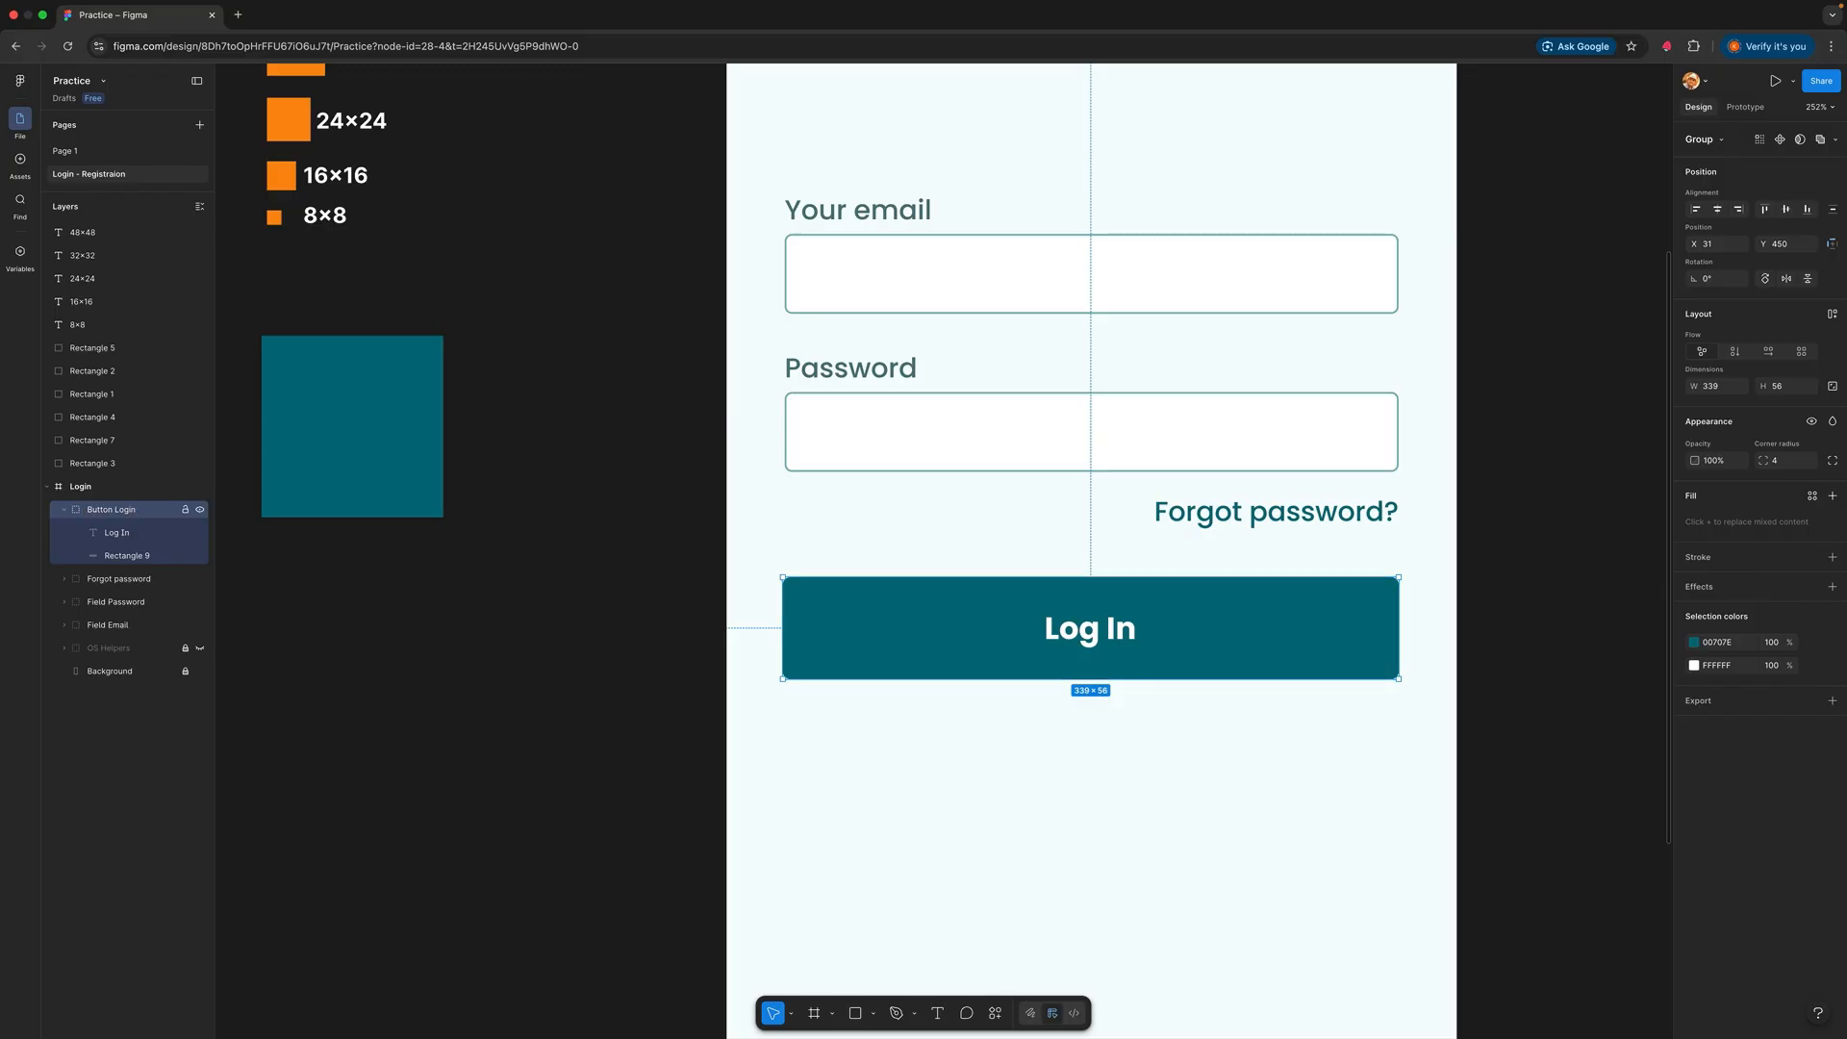
{"action": "left_click", "coordinate": [64, 509]}
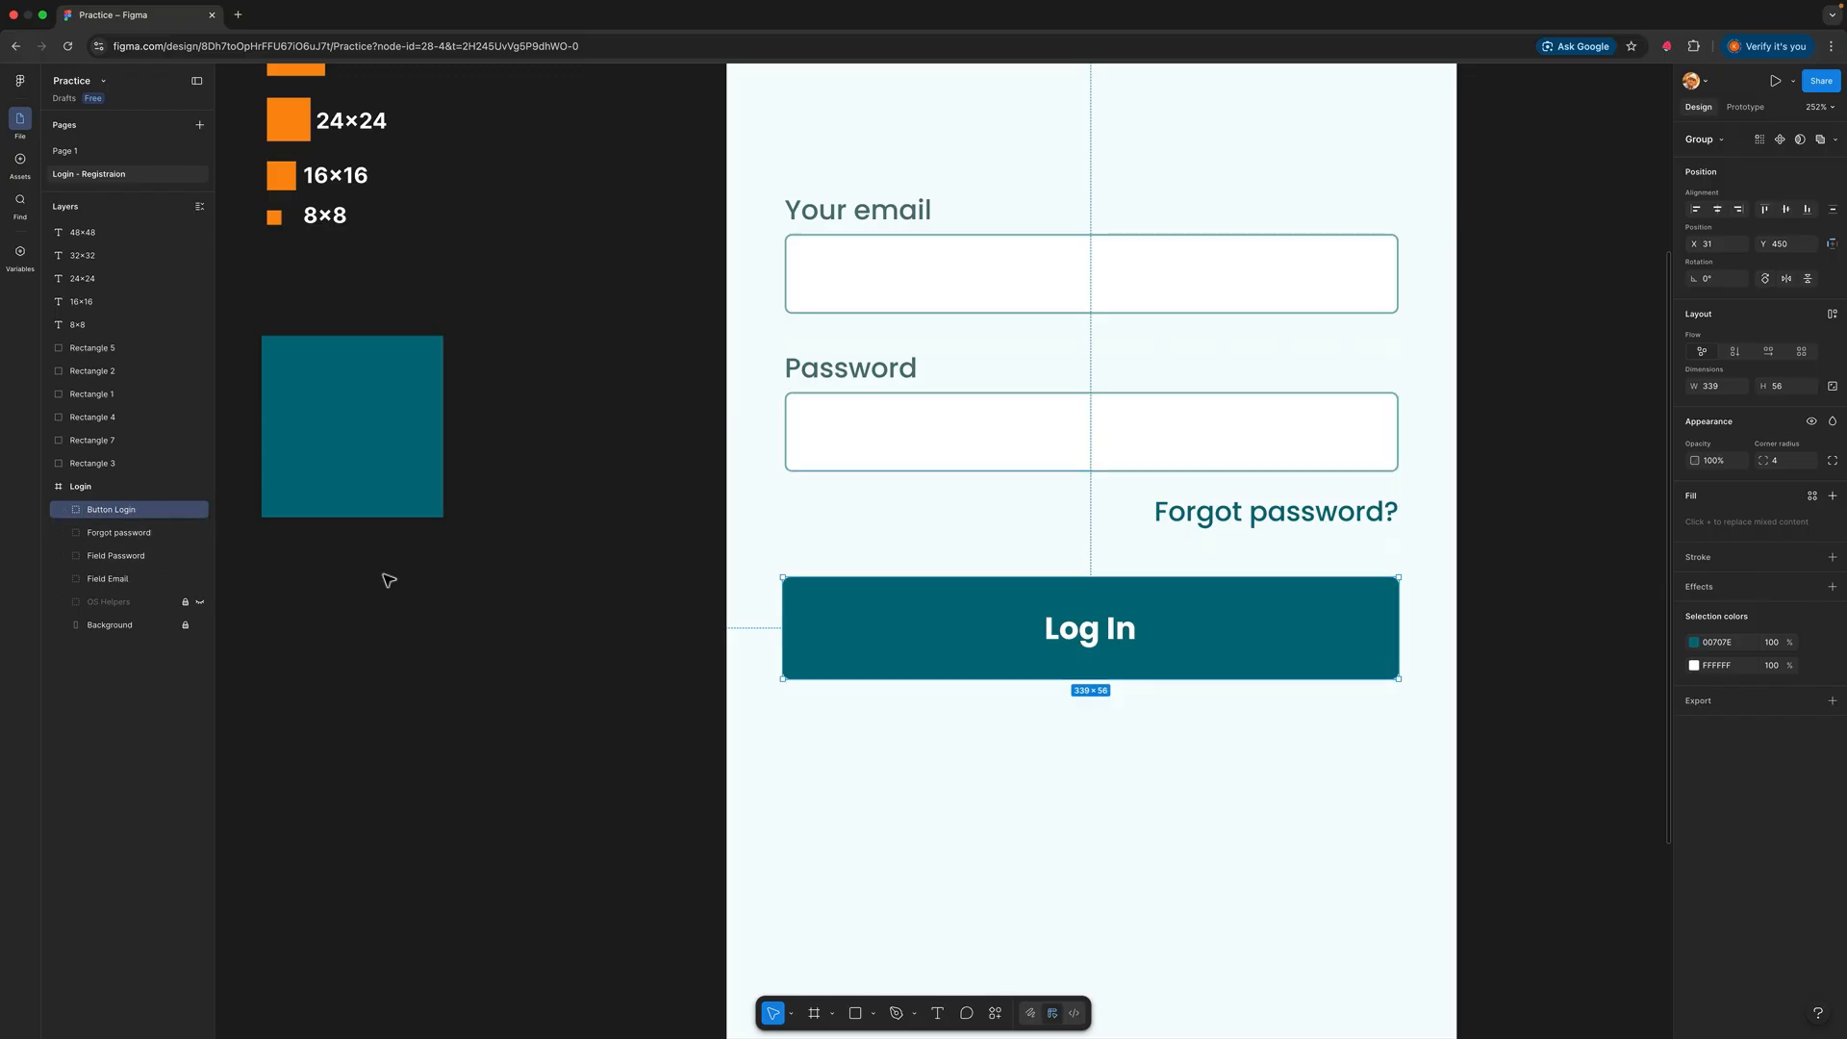
{"action": "left_click", "coordinate": [1423, 9]}
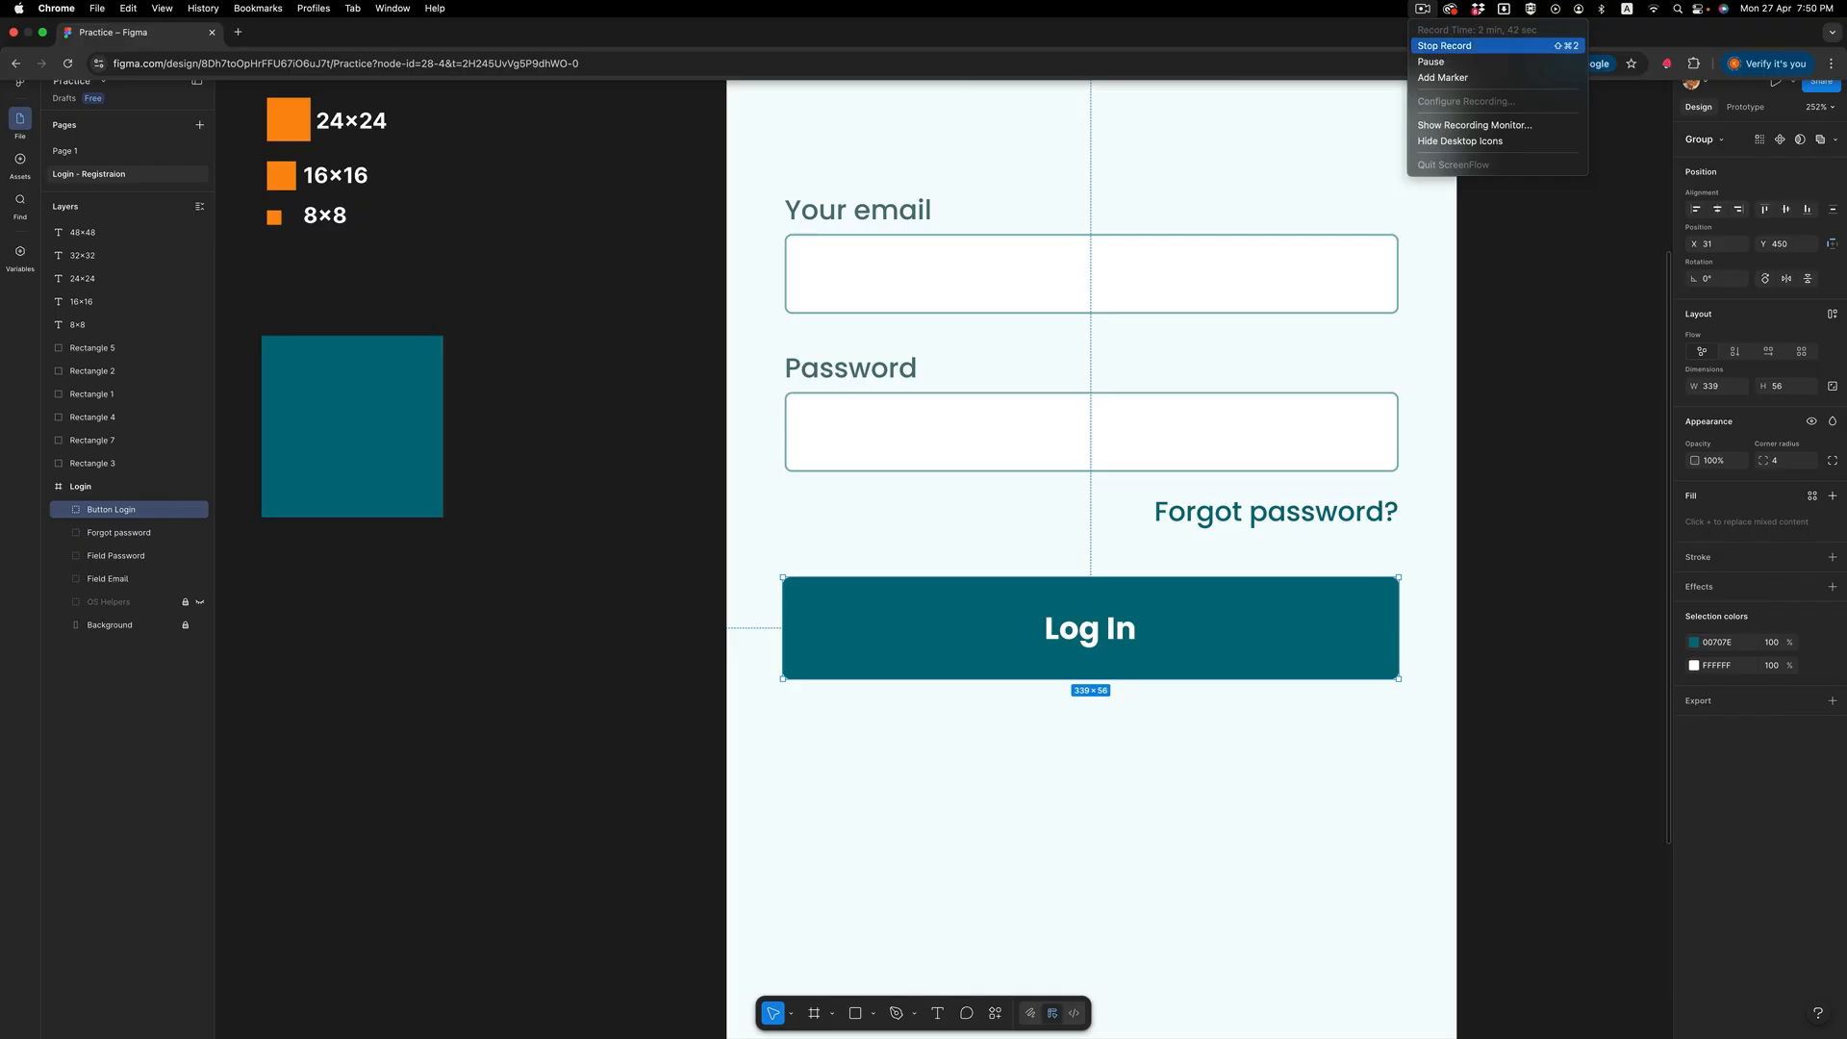
{"action": "left_click", "coordinate": [1444, 45]}
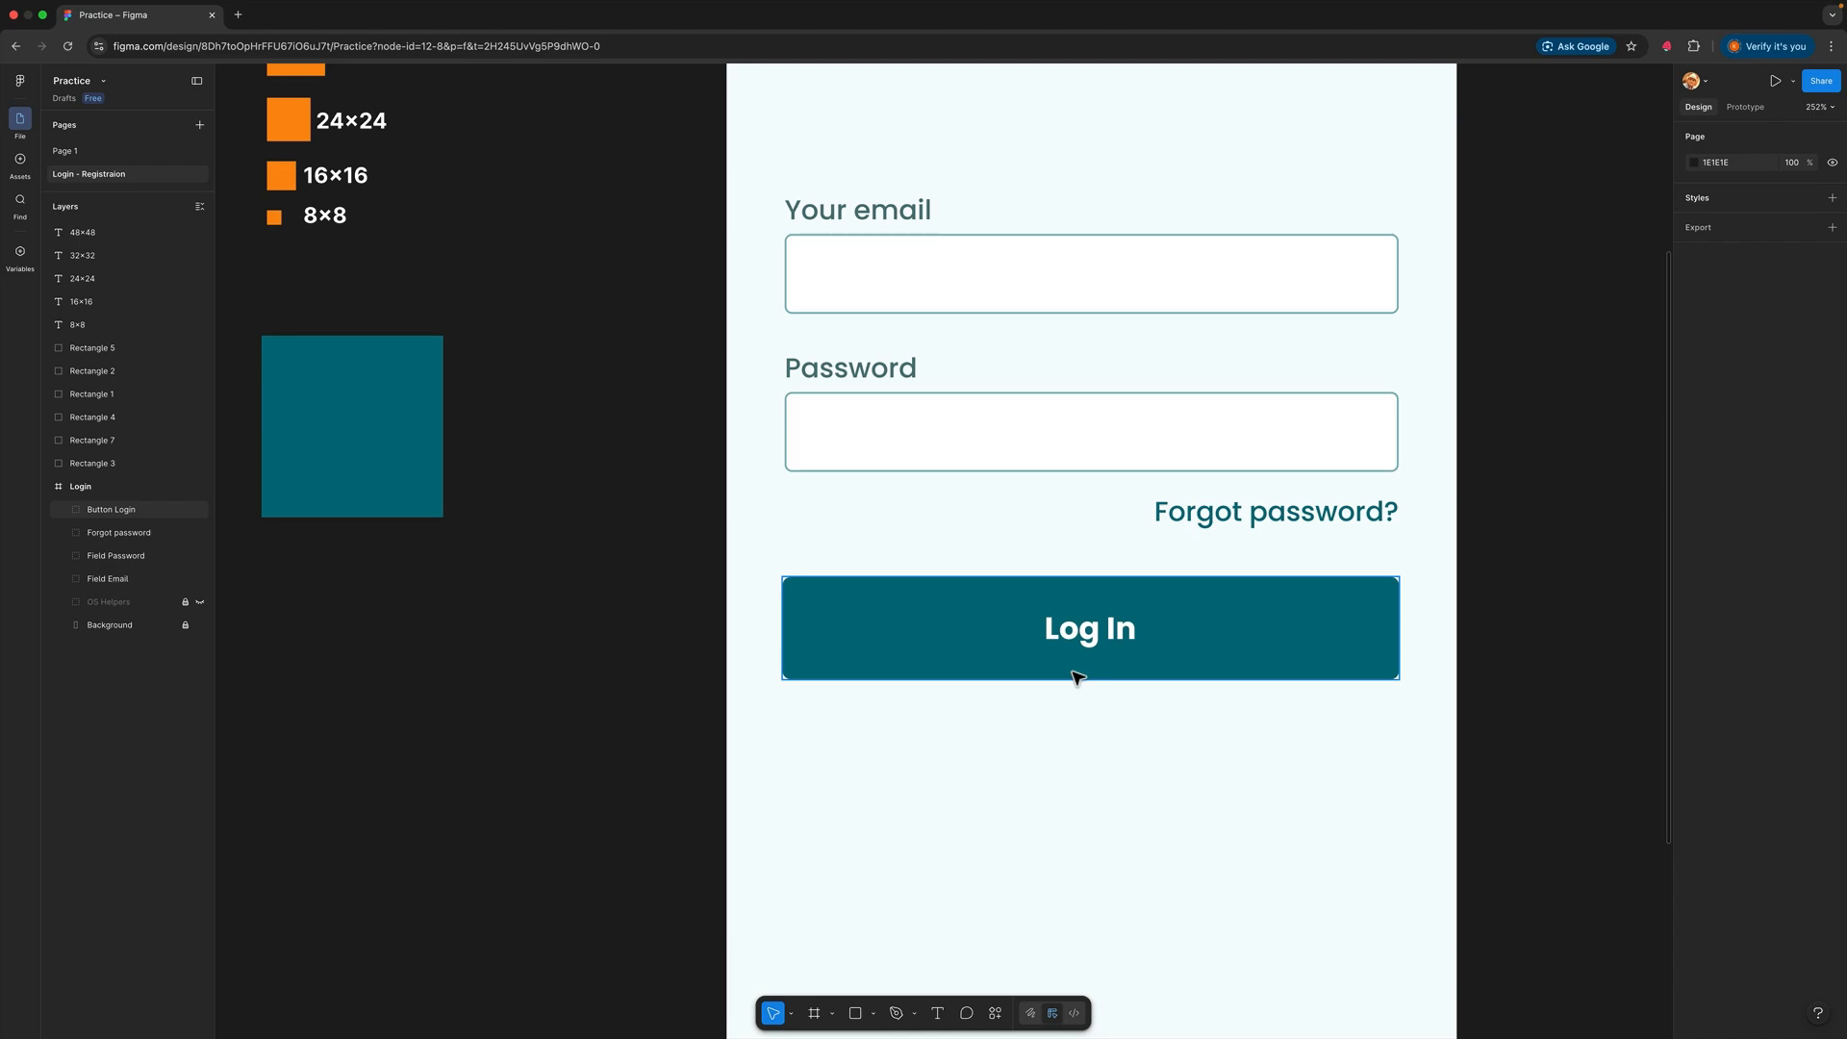
Step: Place two 22 × 22 squares over the button, one at its top edge and one at its bottom edge, to check the label's vertical spacing
{"action": "left_click", "coordinate": [856, 1013]}
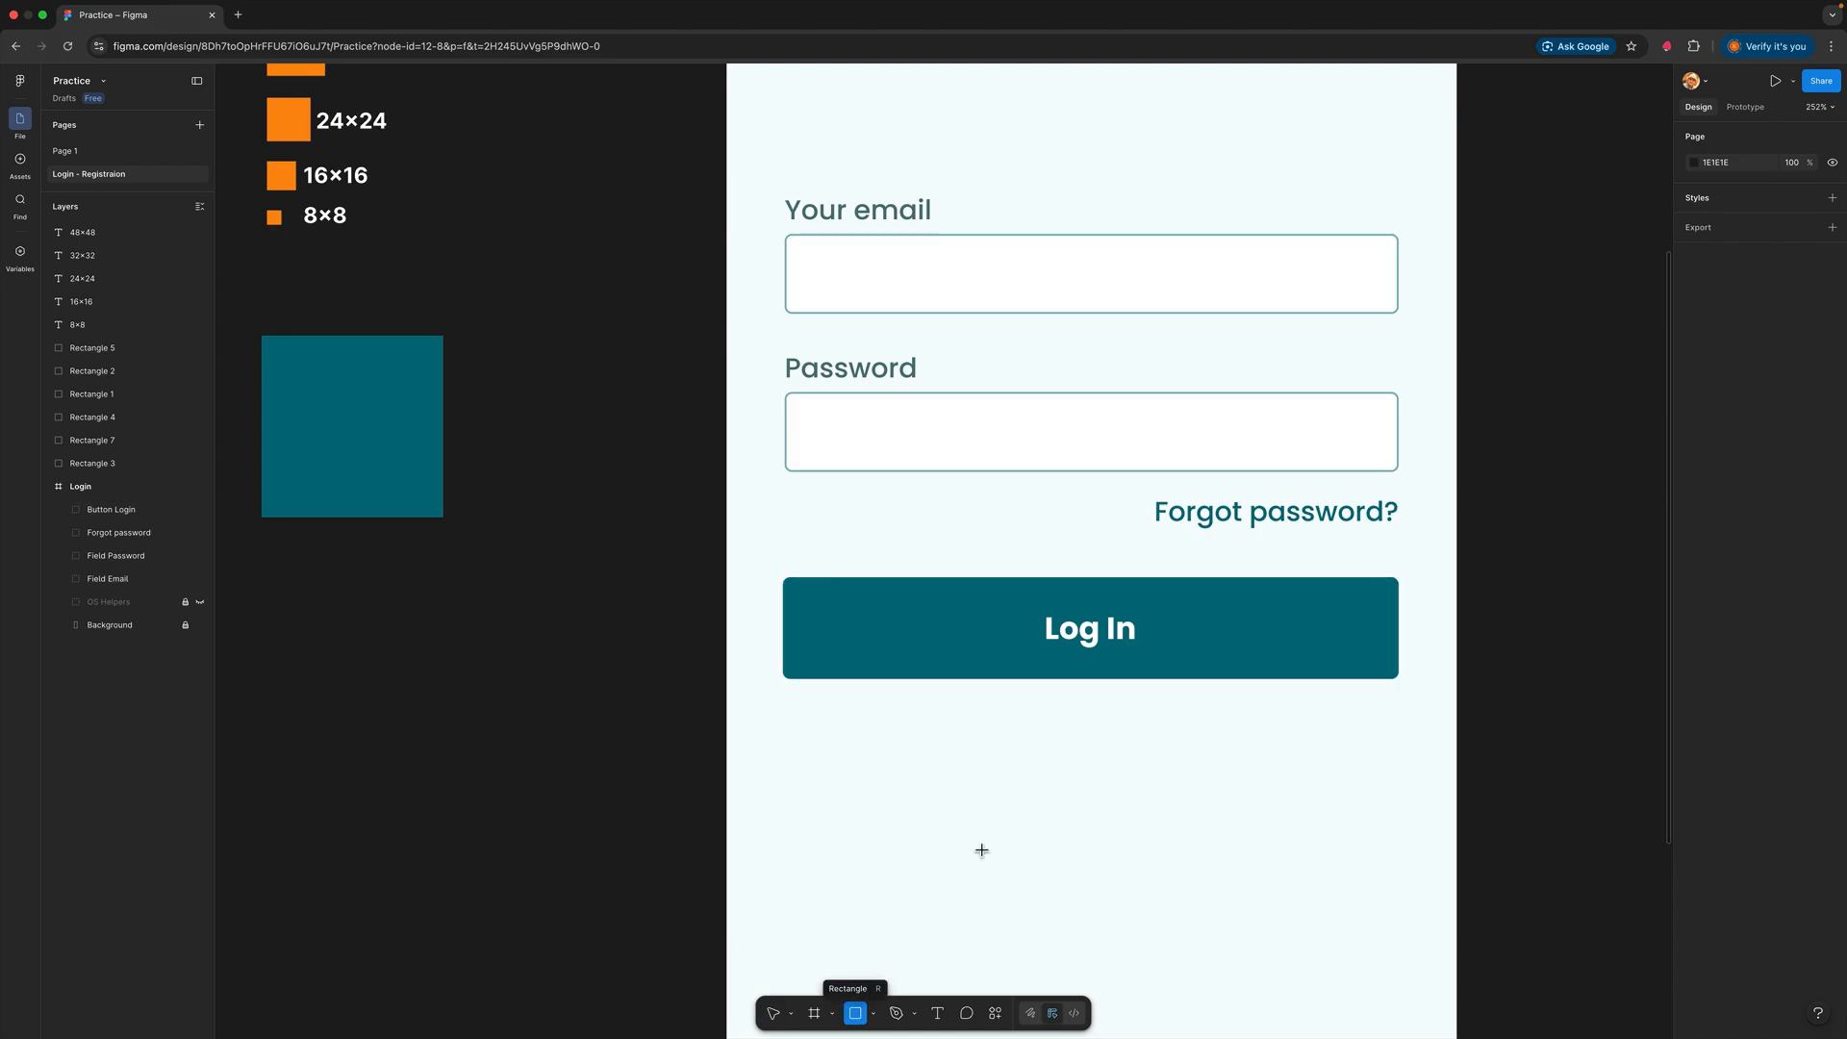
{"action": "mouse_move", "coordinate": [1035, 577]}
{"action": "left_mouse_down"}
{"action": "mouse_move", "coordinate": [1091, 623]}
{"action": "mouse_move", "coordinate": [1075, 664]}
{"action": "left_mouse_up"}
{"action": "left_click", "coordinate": [1103, 569]}
{"action": "left_click", "coordinate": [1068, 597]}
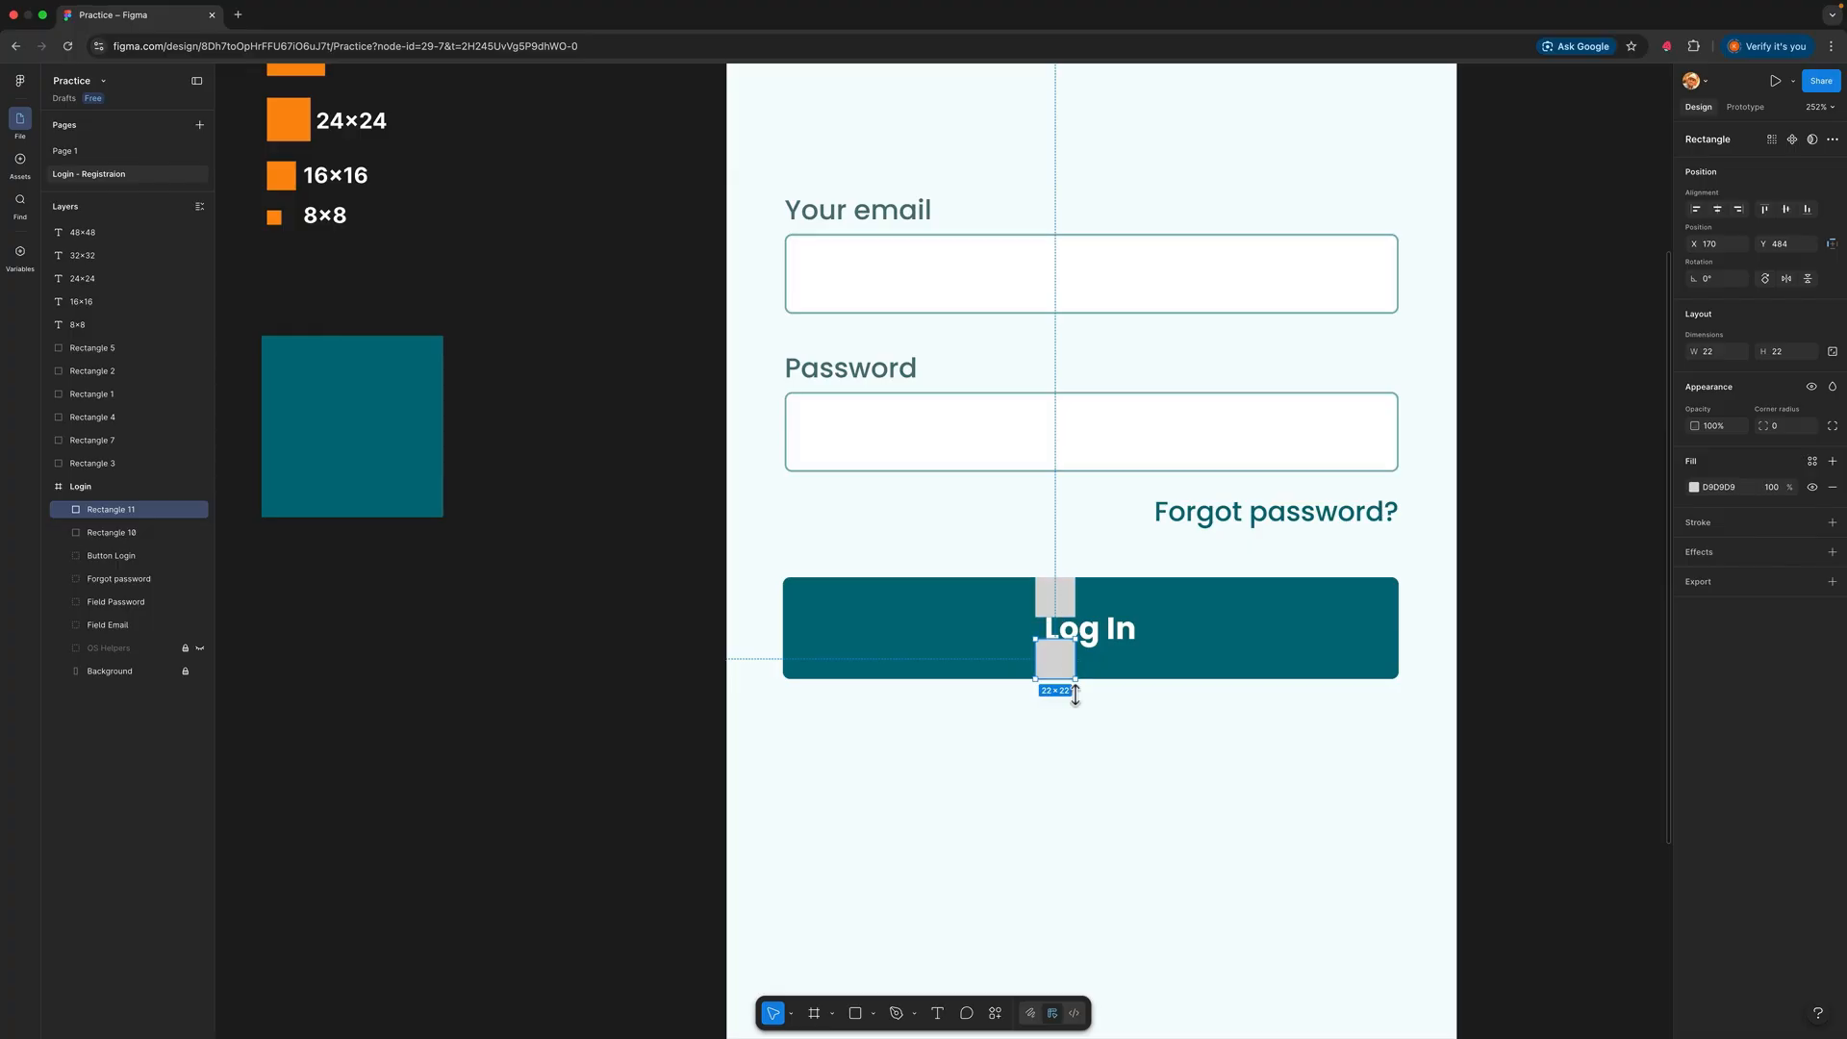
{"action": "left_click", "coordinate": [1070, 740]}
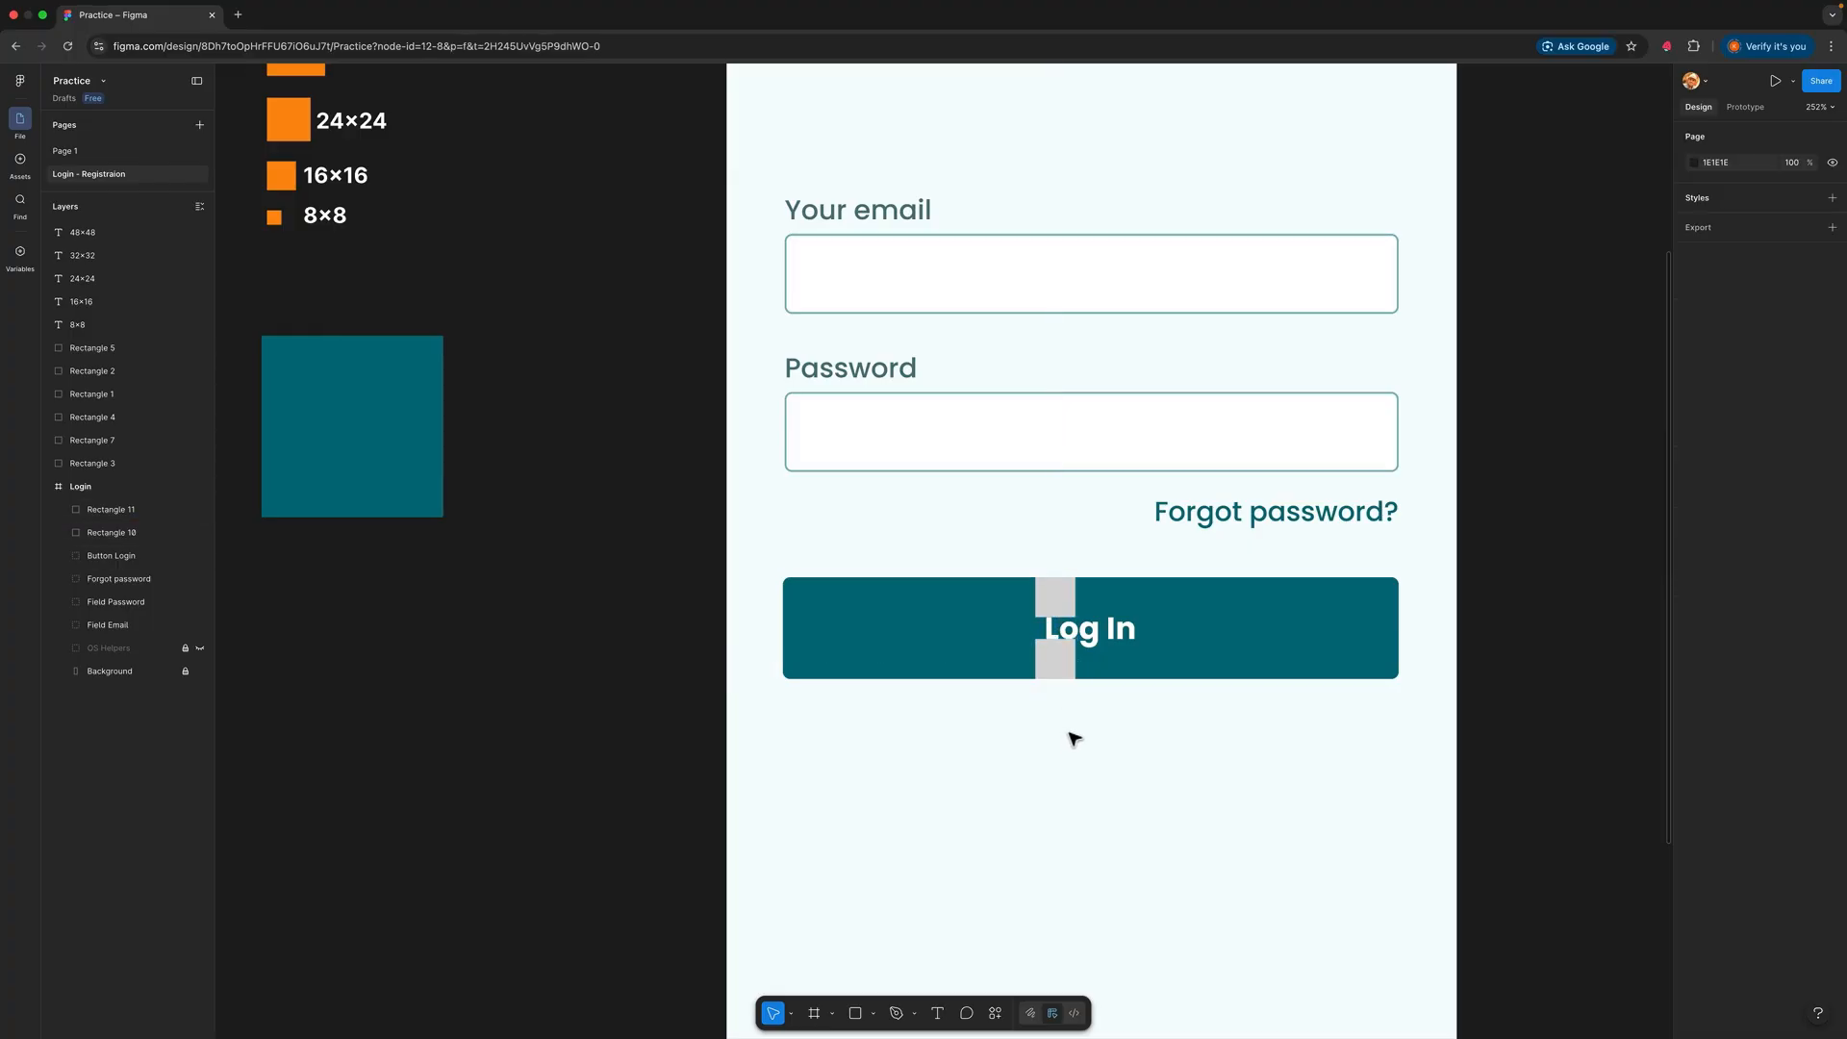
Step: Delete both grey spacing squares from the Log In button
{"action": "left_click", "coordinate": [1056, 664]}
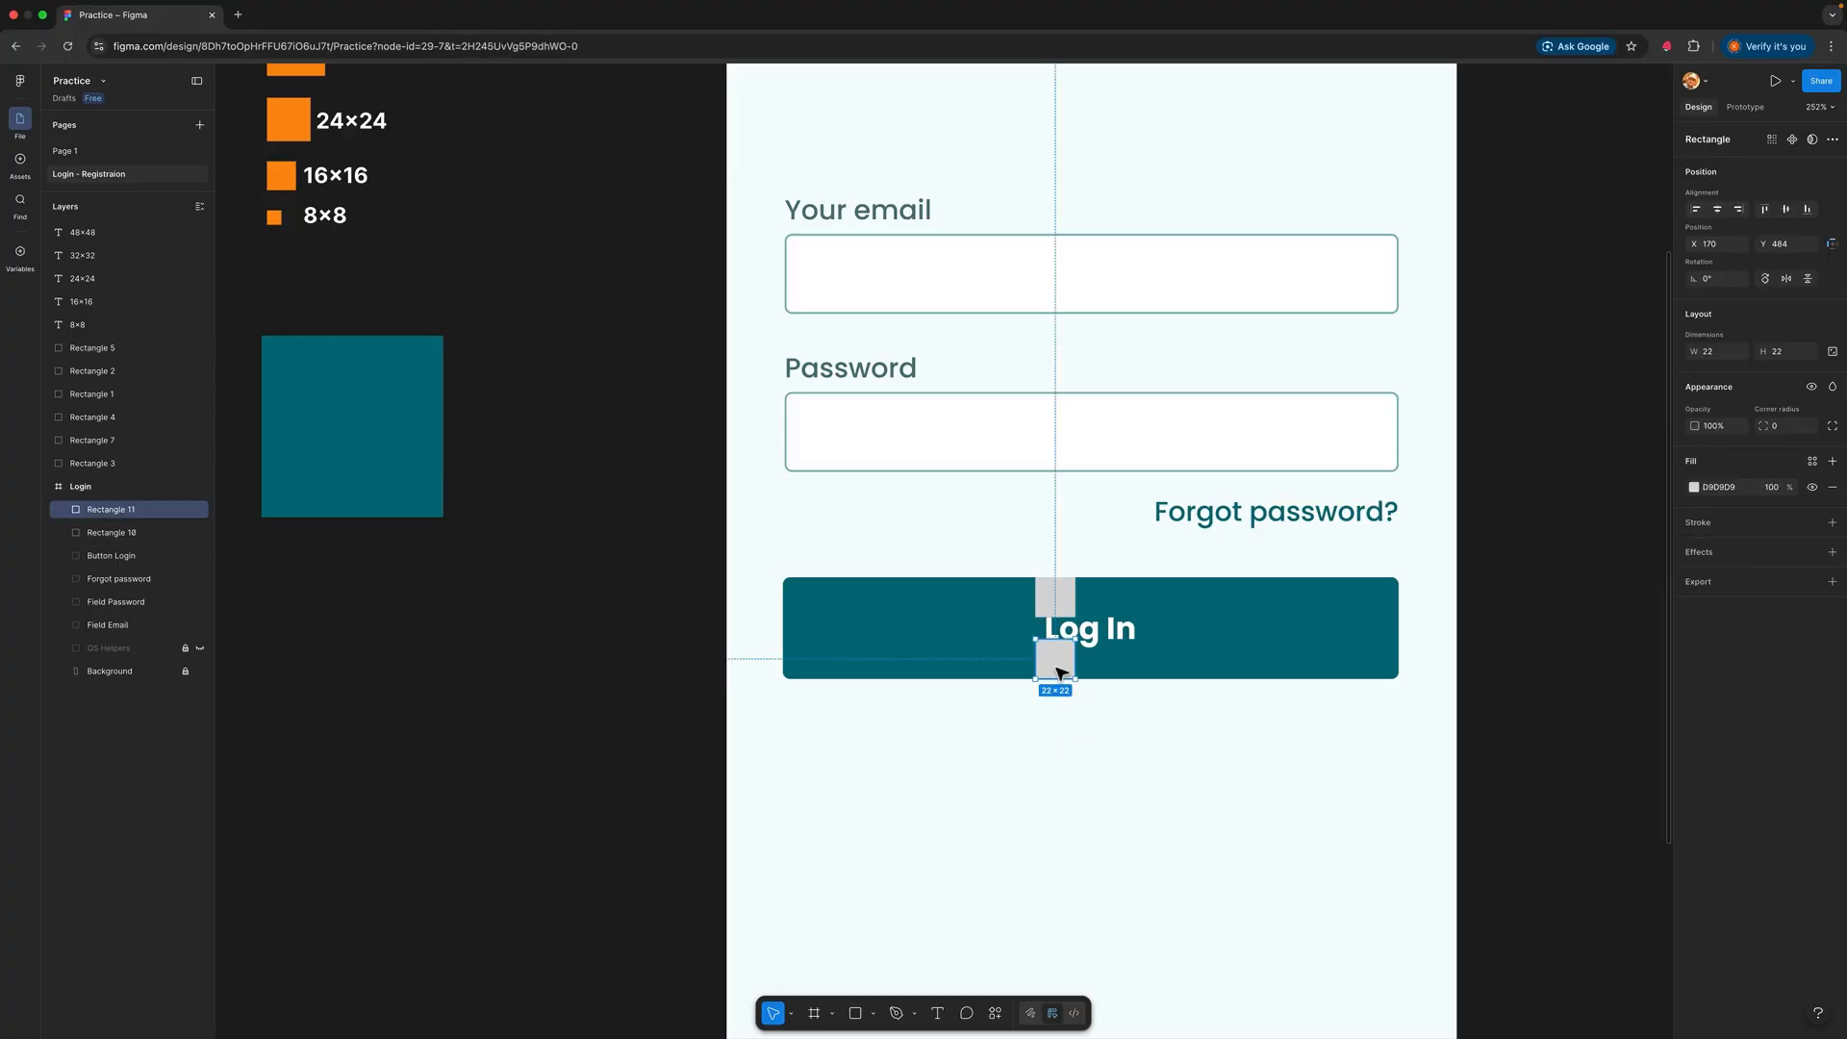
{"action": "key", "text": "Delete"}
{"action": "left_click", "coordinate": [1056, 597]}
{"action": "key", "text": "Delete"}
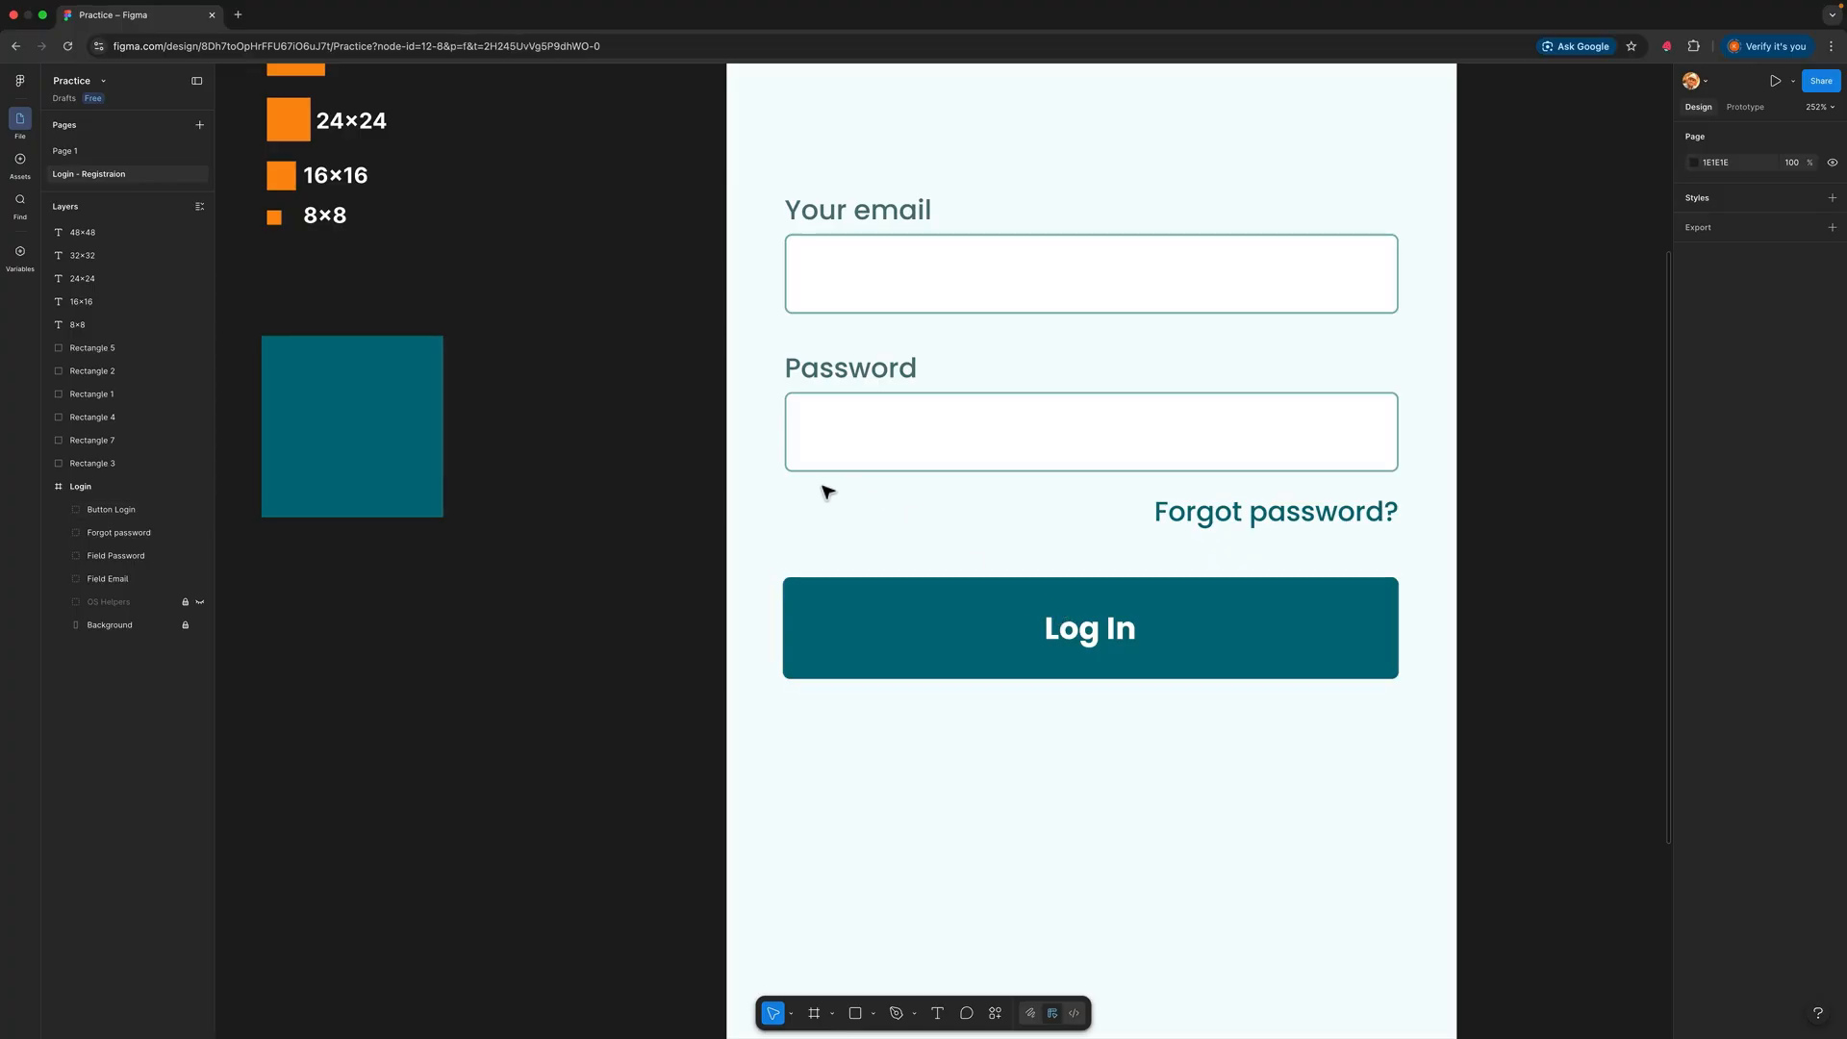
Step: Place the orange 16×16 square inside the button's left edge and a copy inside its right edge, both vertically centred
{"action": "left_click", "coordinate": [285, 179]}
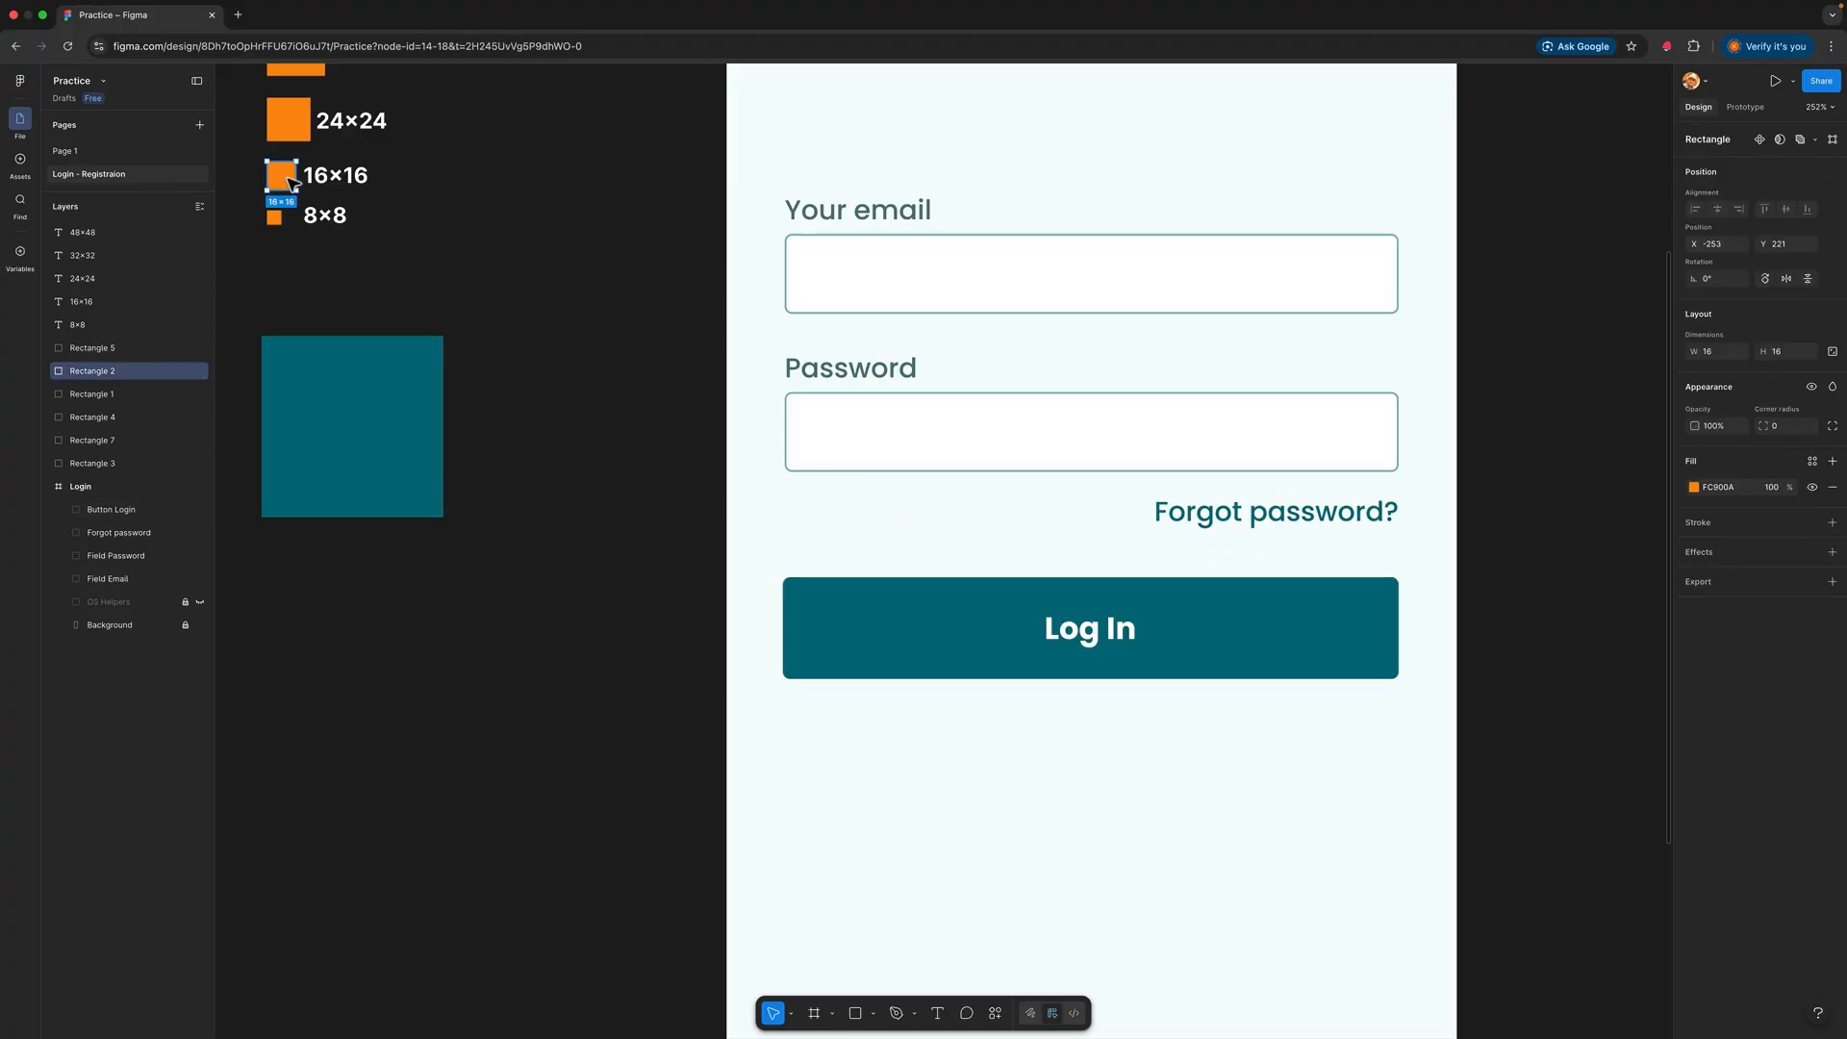
{"action": "left_click_drag", "start_coordinate": [291, 183], "coordinate": [1397, 650]}
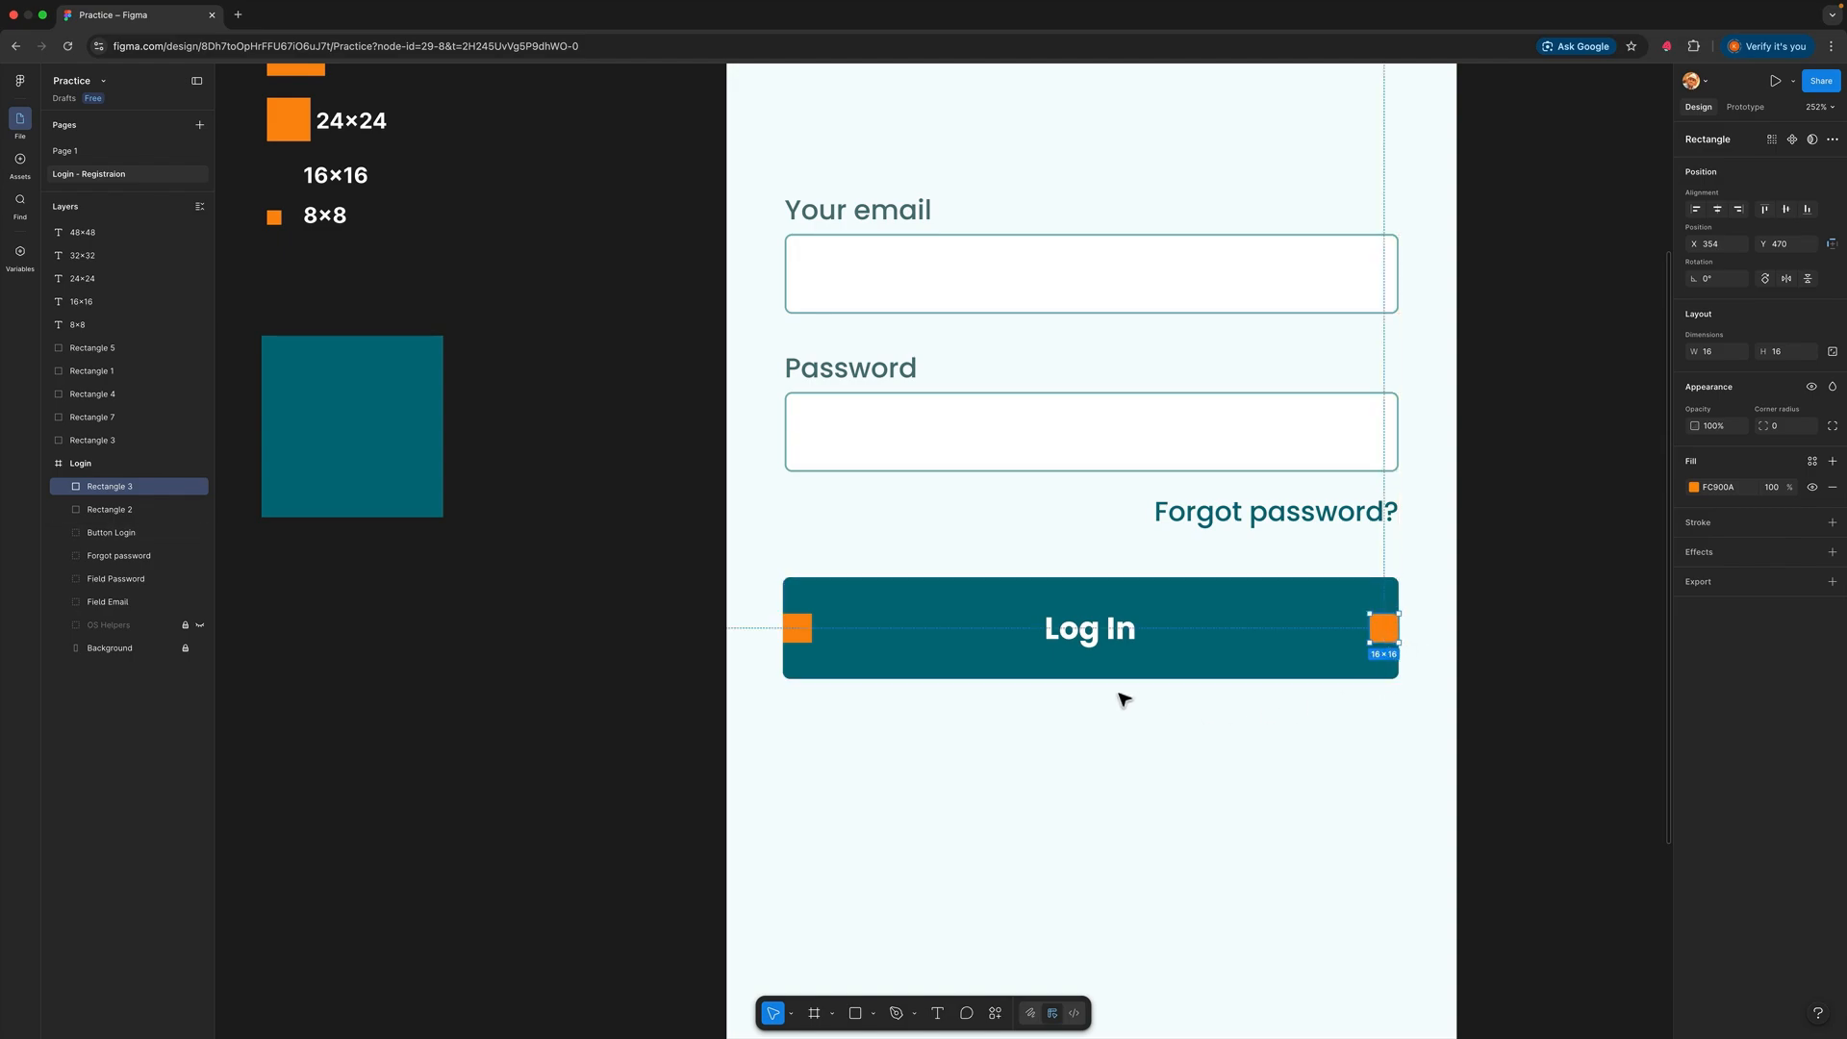
Step: Widen the "Log In" text box to 307 so it spans between the two orange squares, and centre-align its text
{"action": "left_click", "coordinate": [1124, 629]}
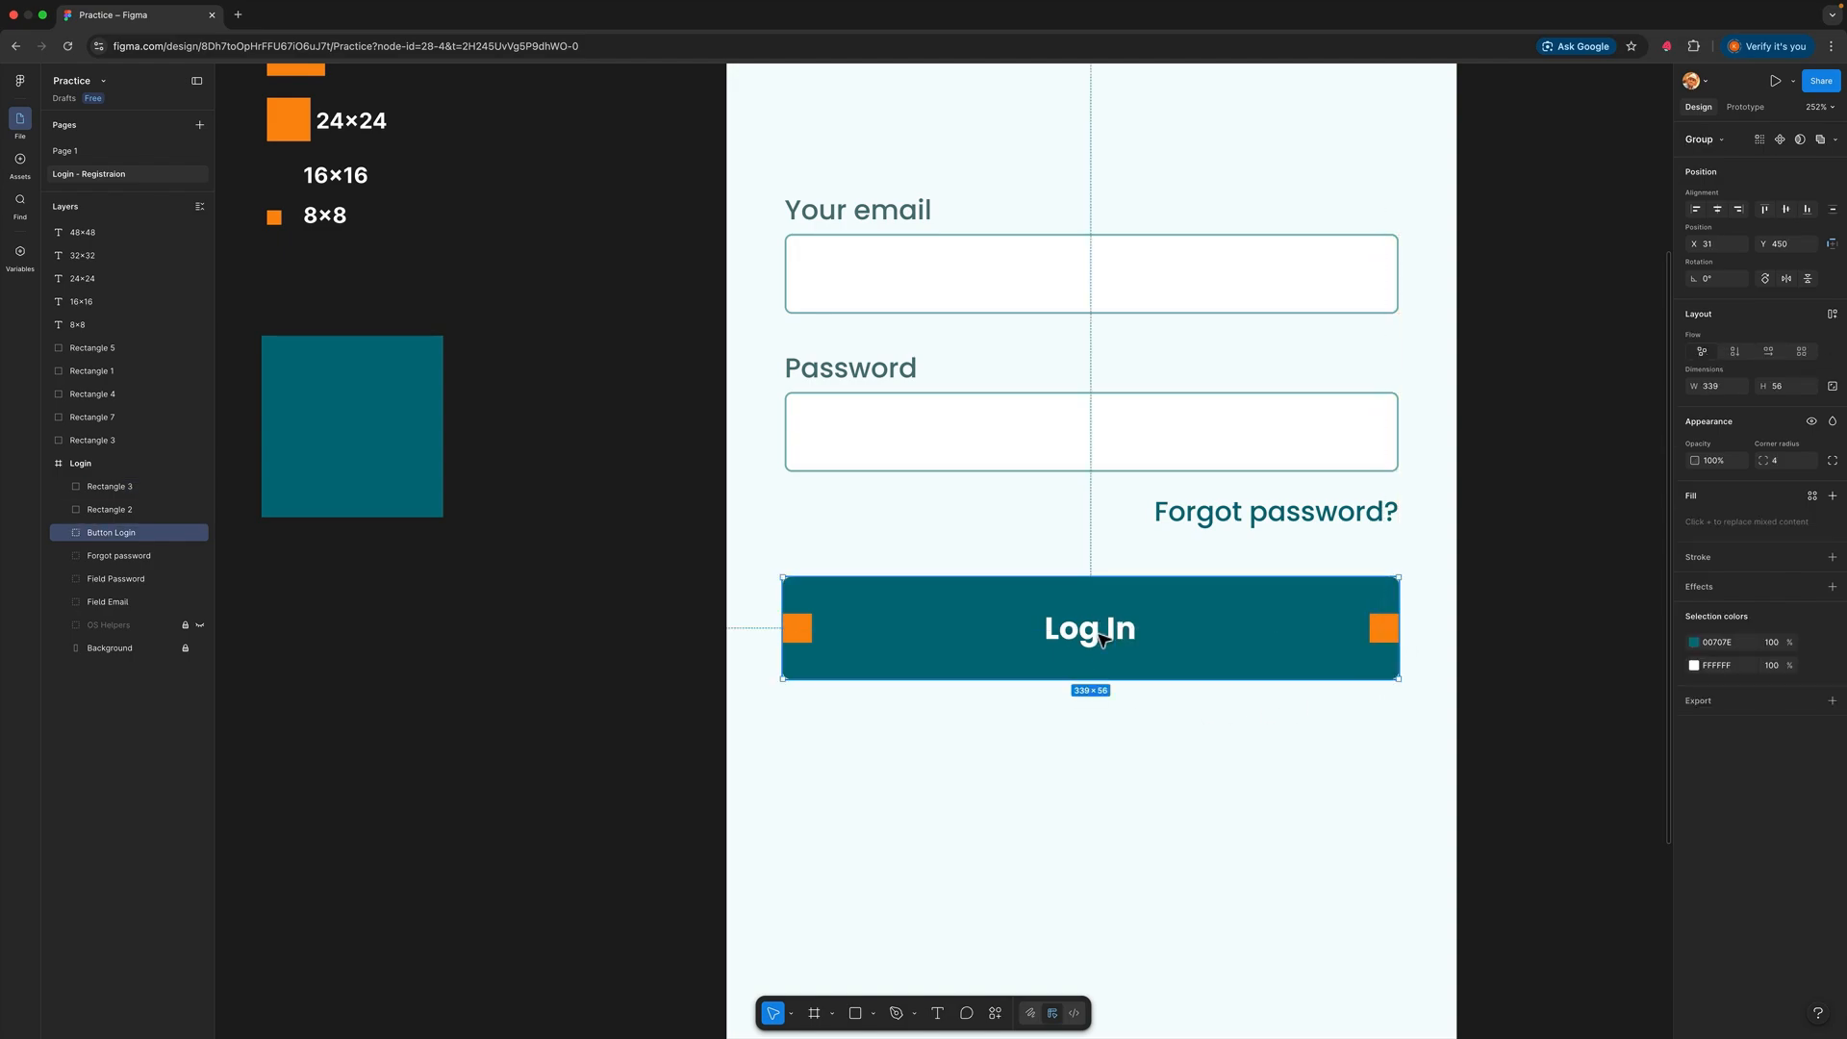
{"action": "double_click", "coordinate": [1100, 640]}
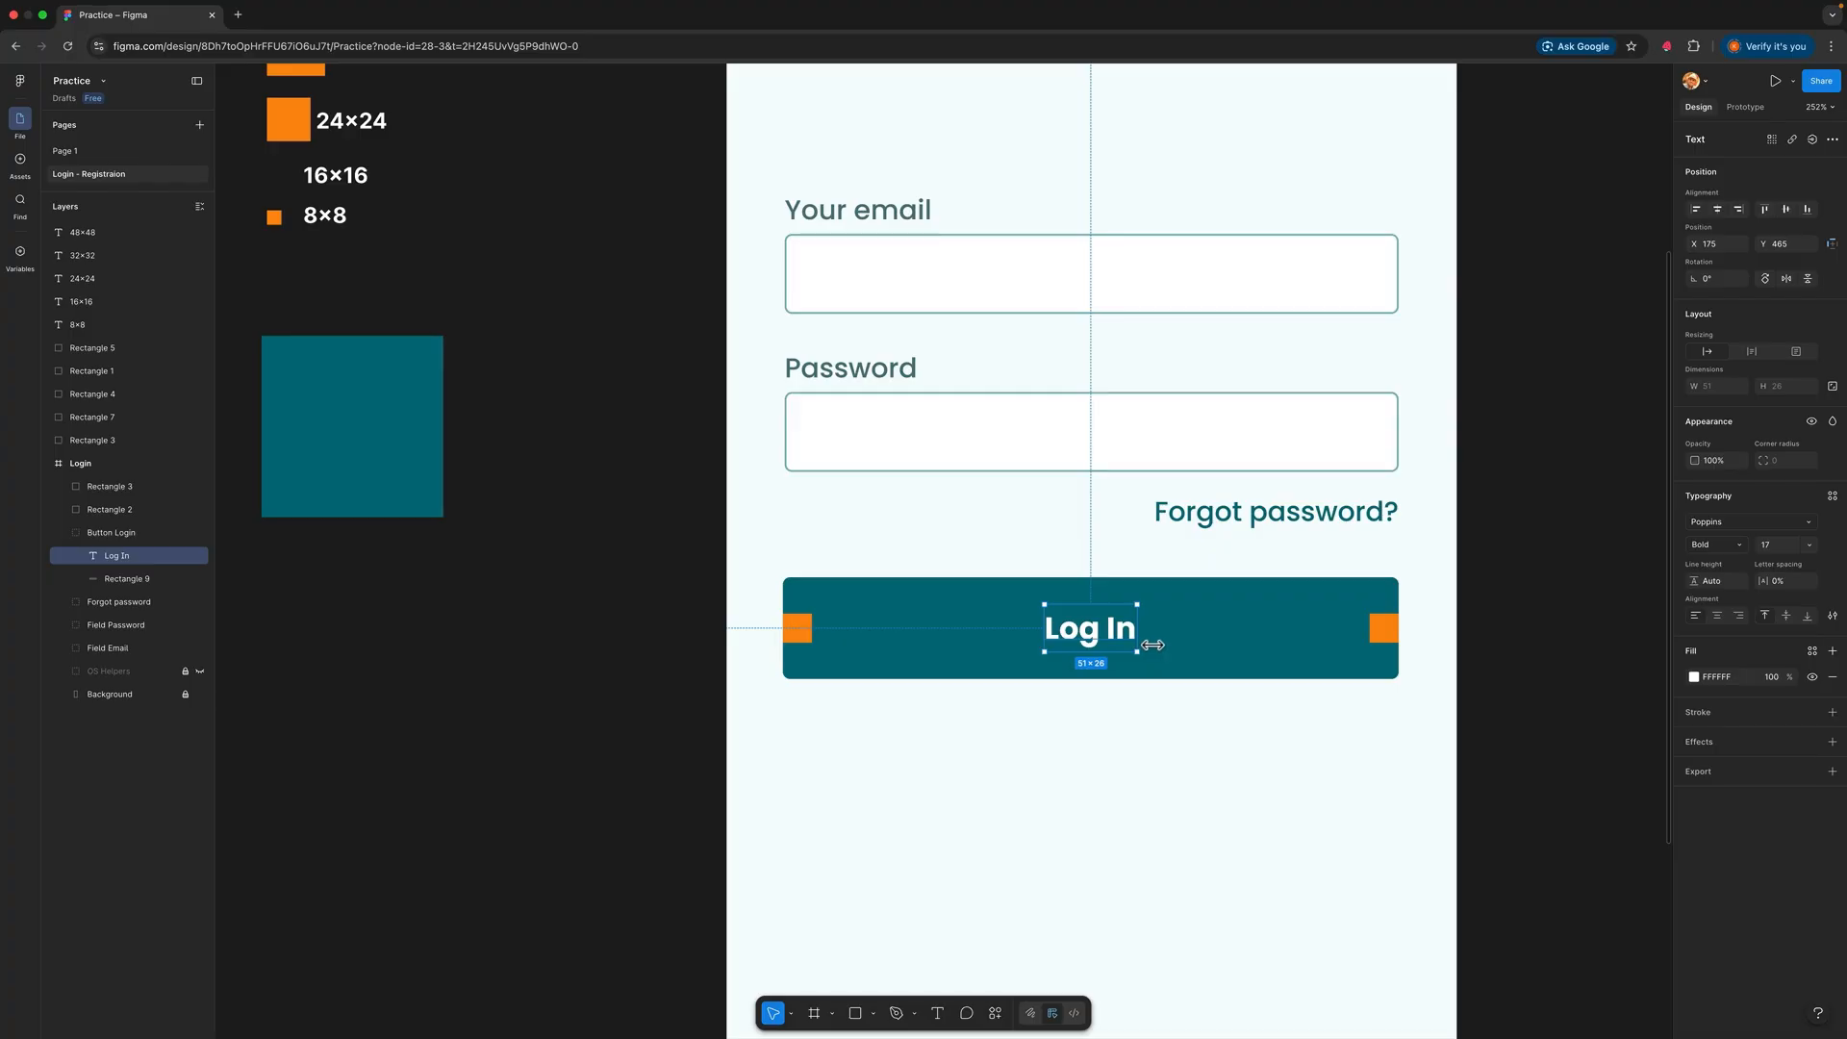
{"action": "left_click_drag", "start_coordinate": [1163, 645], "coordinate": [1385, 641]}
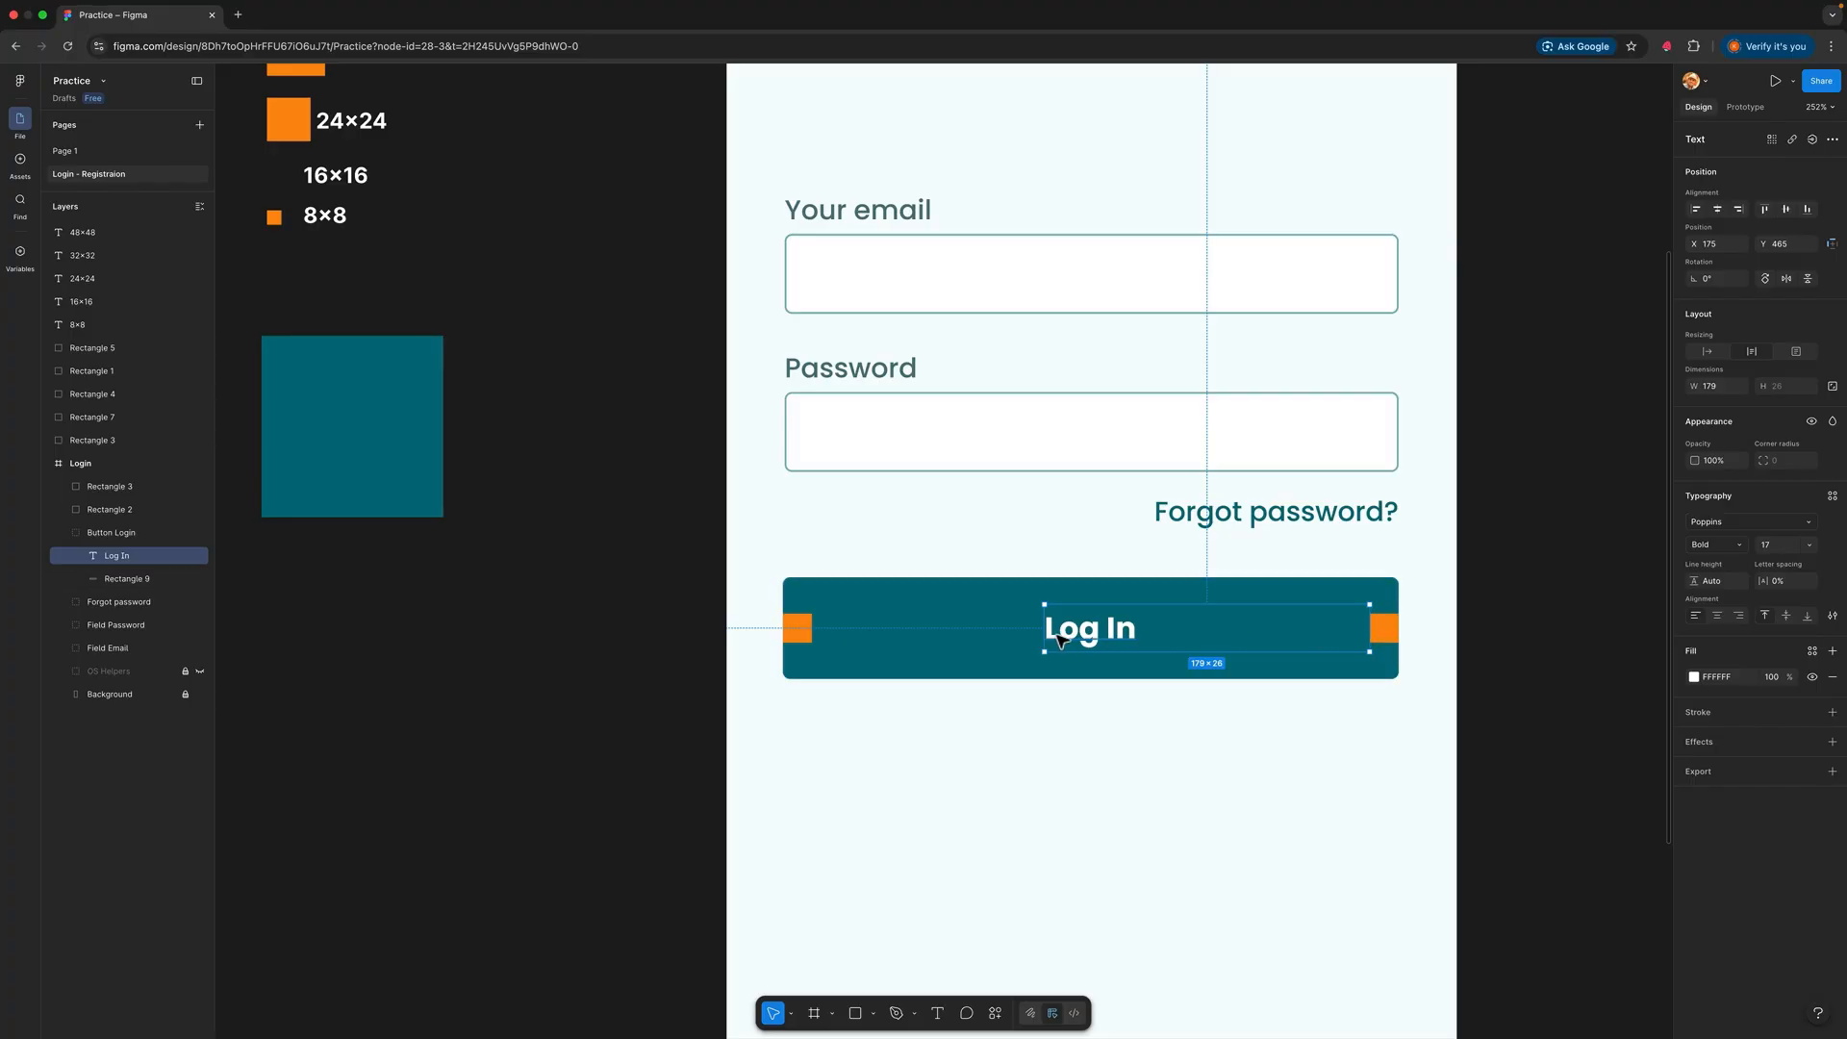
{"action": "left_click_drag", "start_coordinate": [1046, 643], "coordinate": [828, 642]}
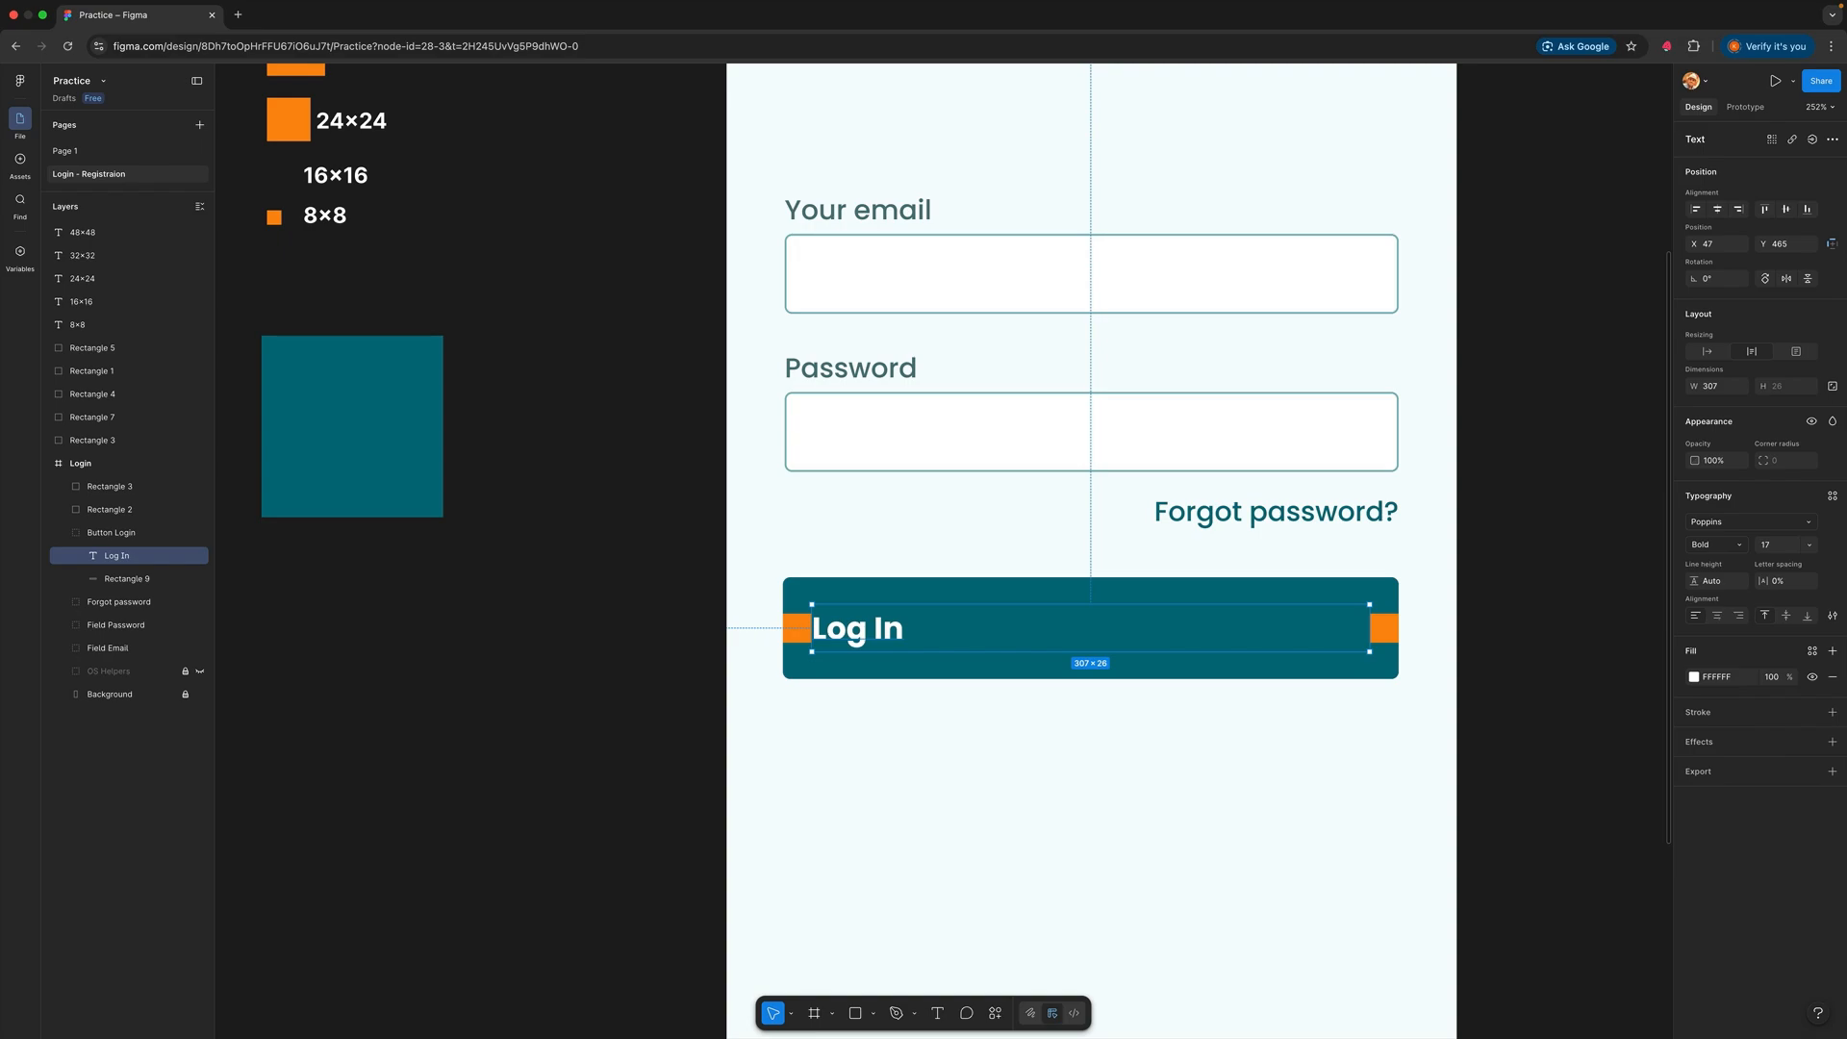
{"action": "key", "text": "super+alt+t"}
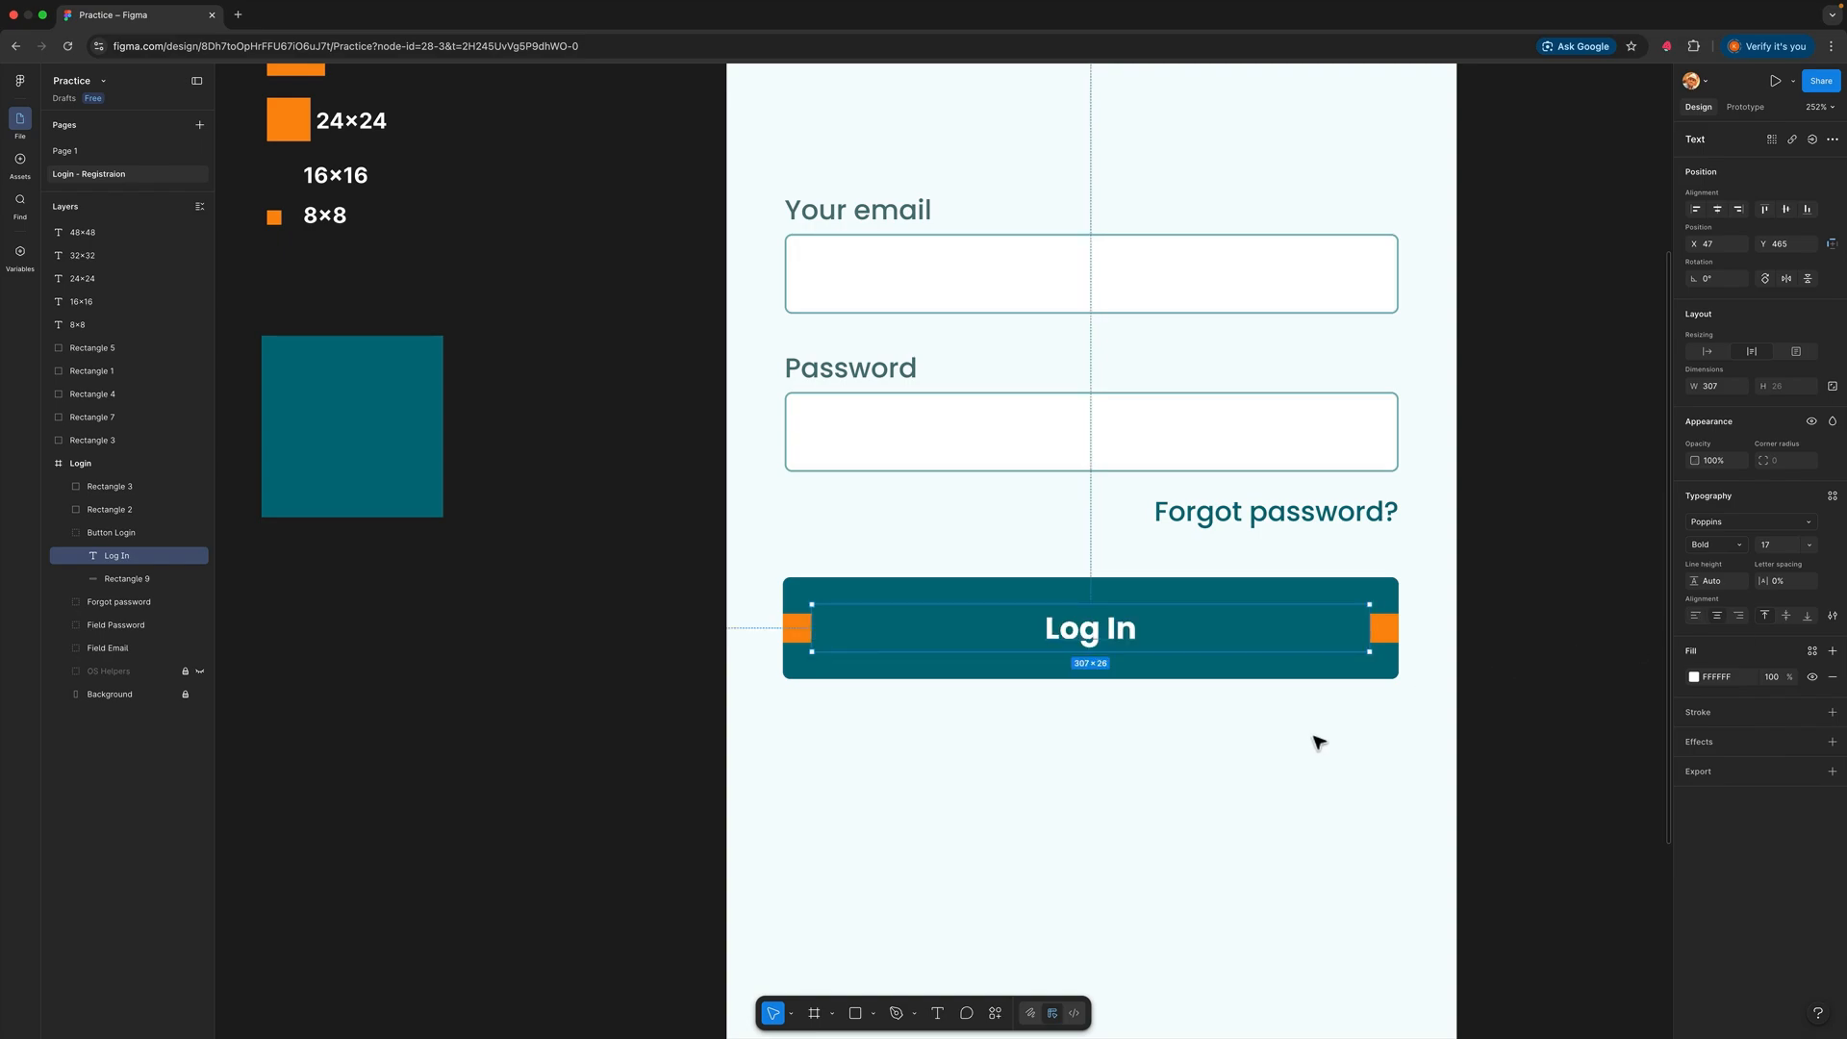
{"action": "left_click", "coordinate": [1317, 742]}
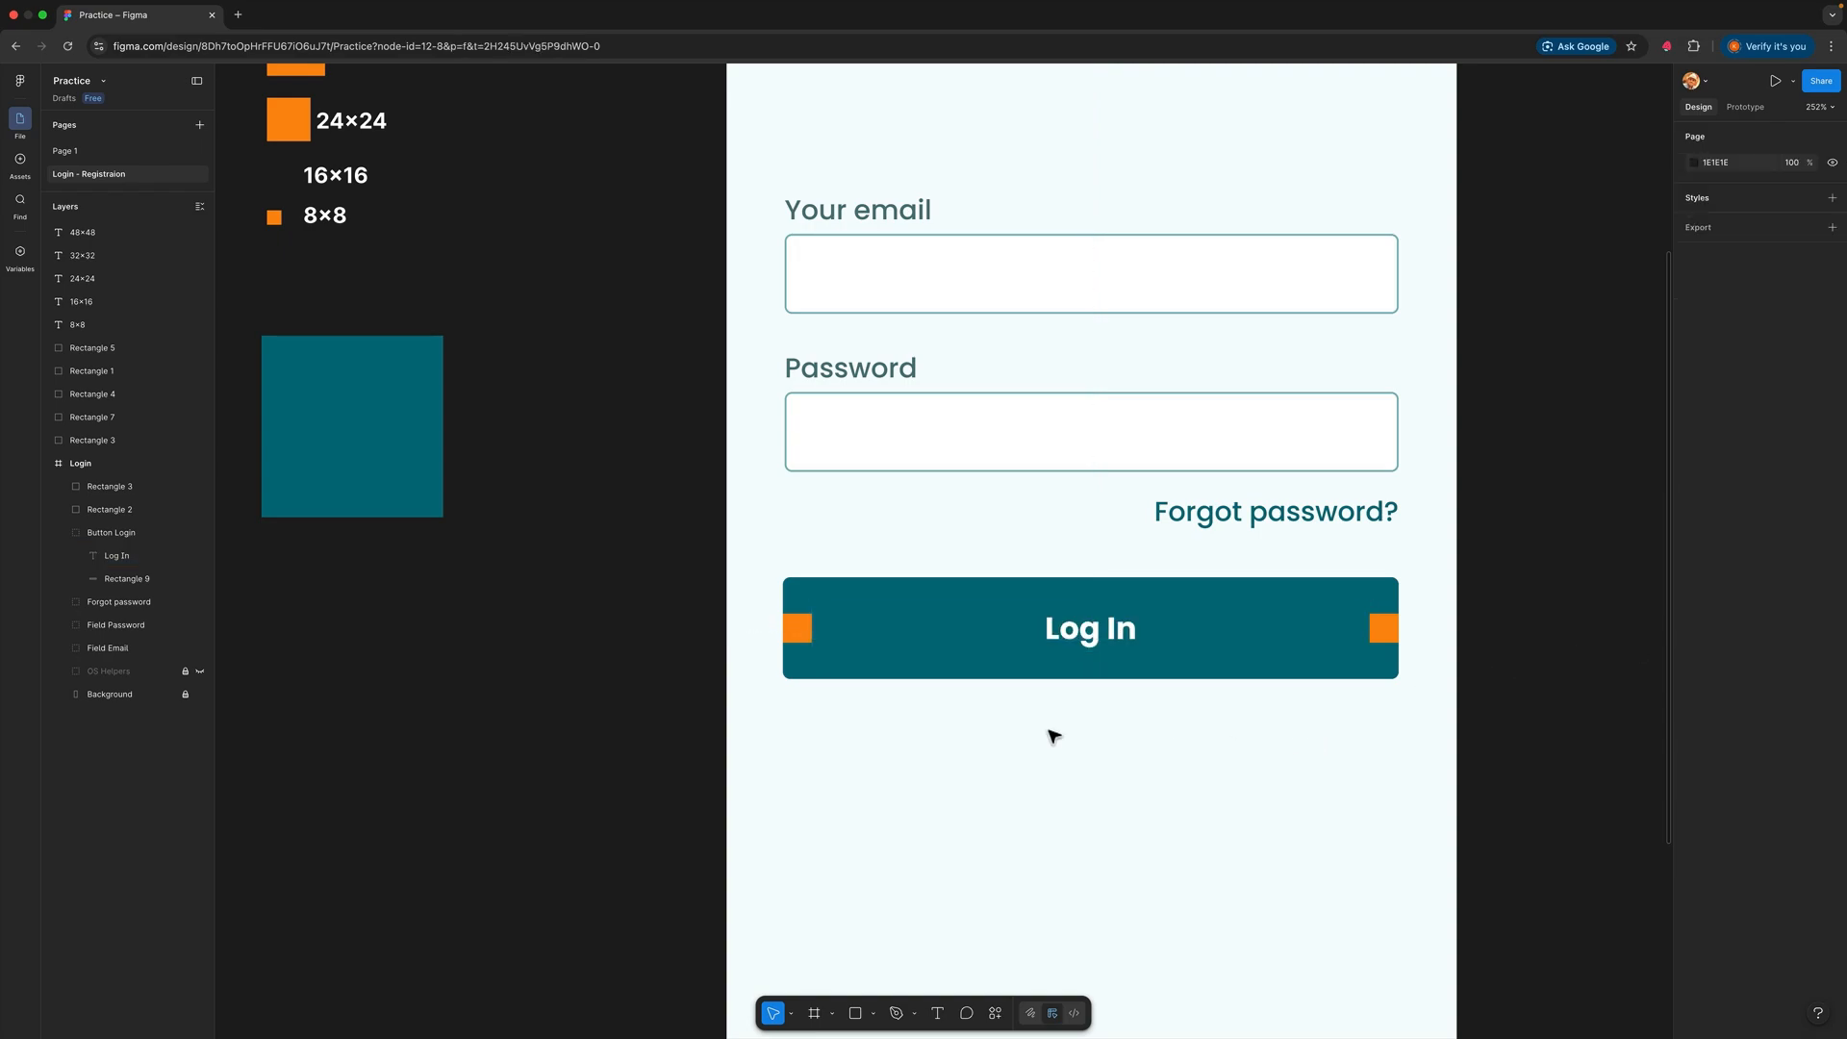
Step: Return the orange 16×16 square to its place beside the 16×16 label and delete its copy from the button
{"action": "left_click", "coordinate": [799, 635]}
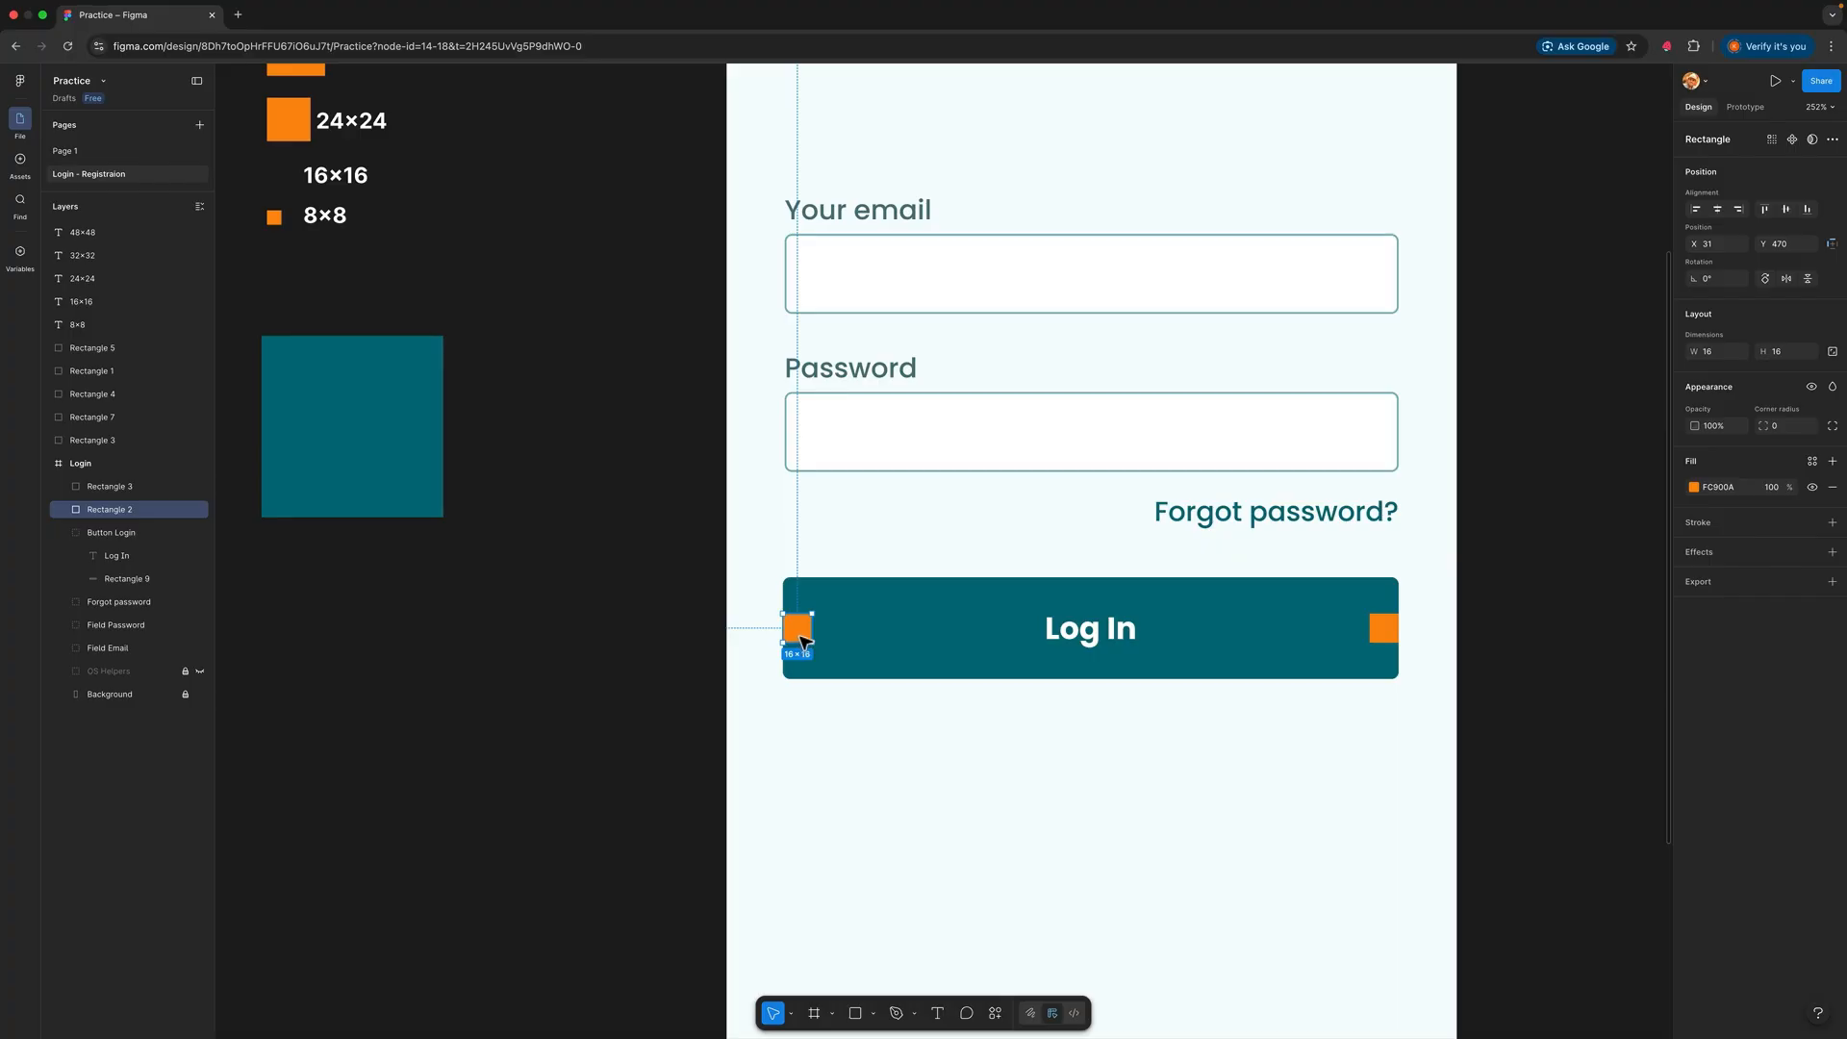
{"action": "left_click_drag", "start_coordinate": [798, 637], "coordinate": [291, 189]}
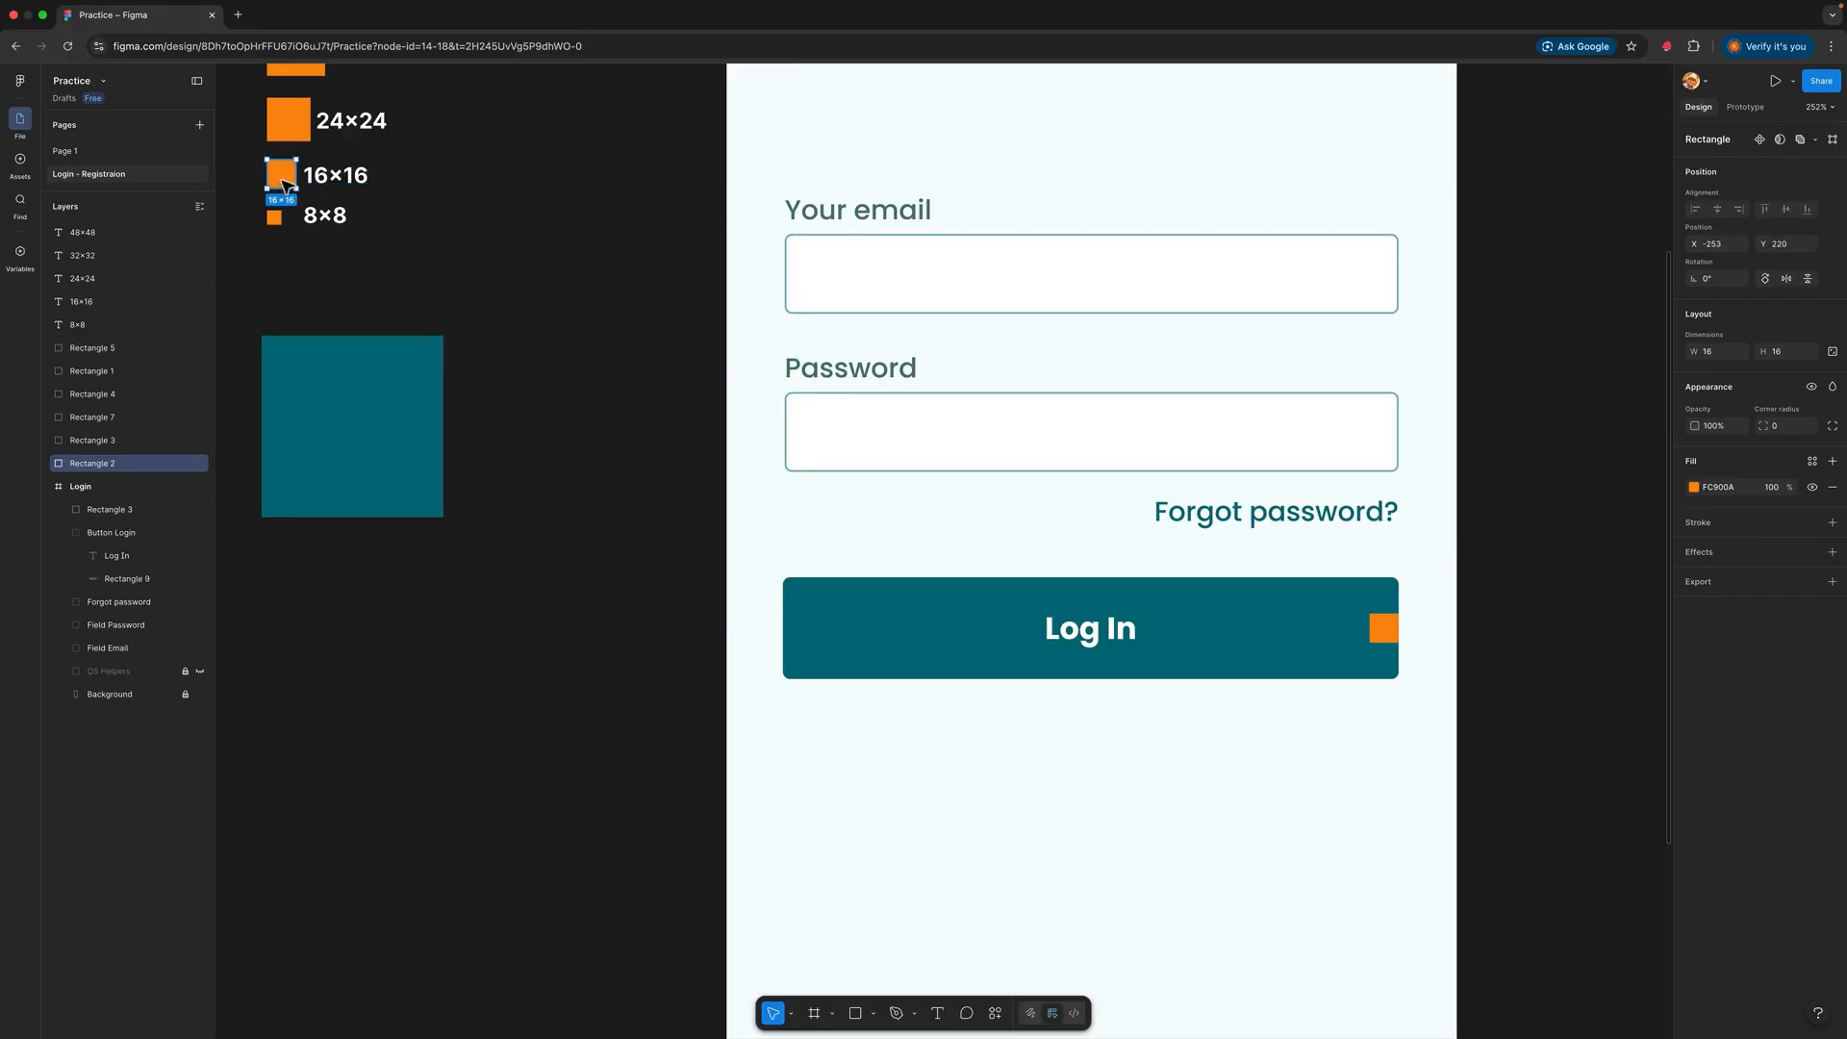
{"action": "left_click", "coordinate": [1385, 635]}
{"action": "key", "text": "Delete"}
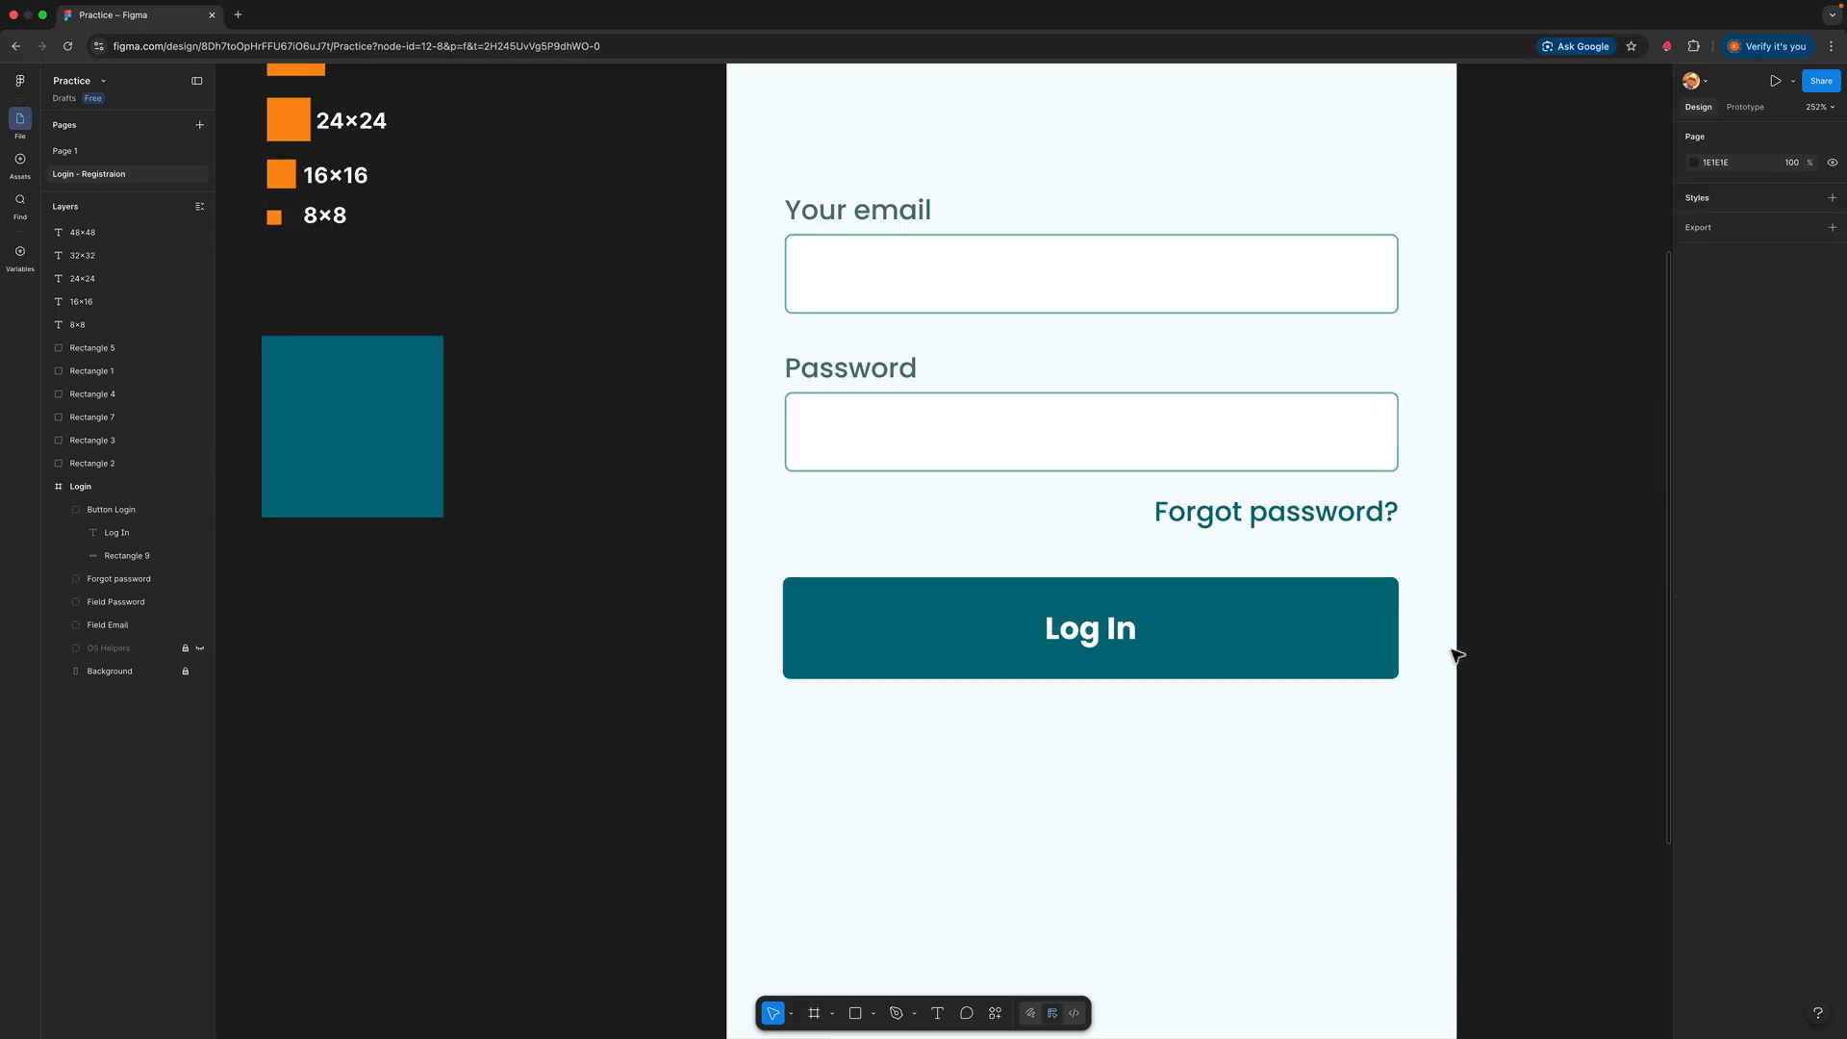
Step: Replace the button label with "if we have longer text it will still fit" to test a longer text
{"action": "left_click", "coordinate": [1091, 641]}
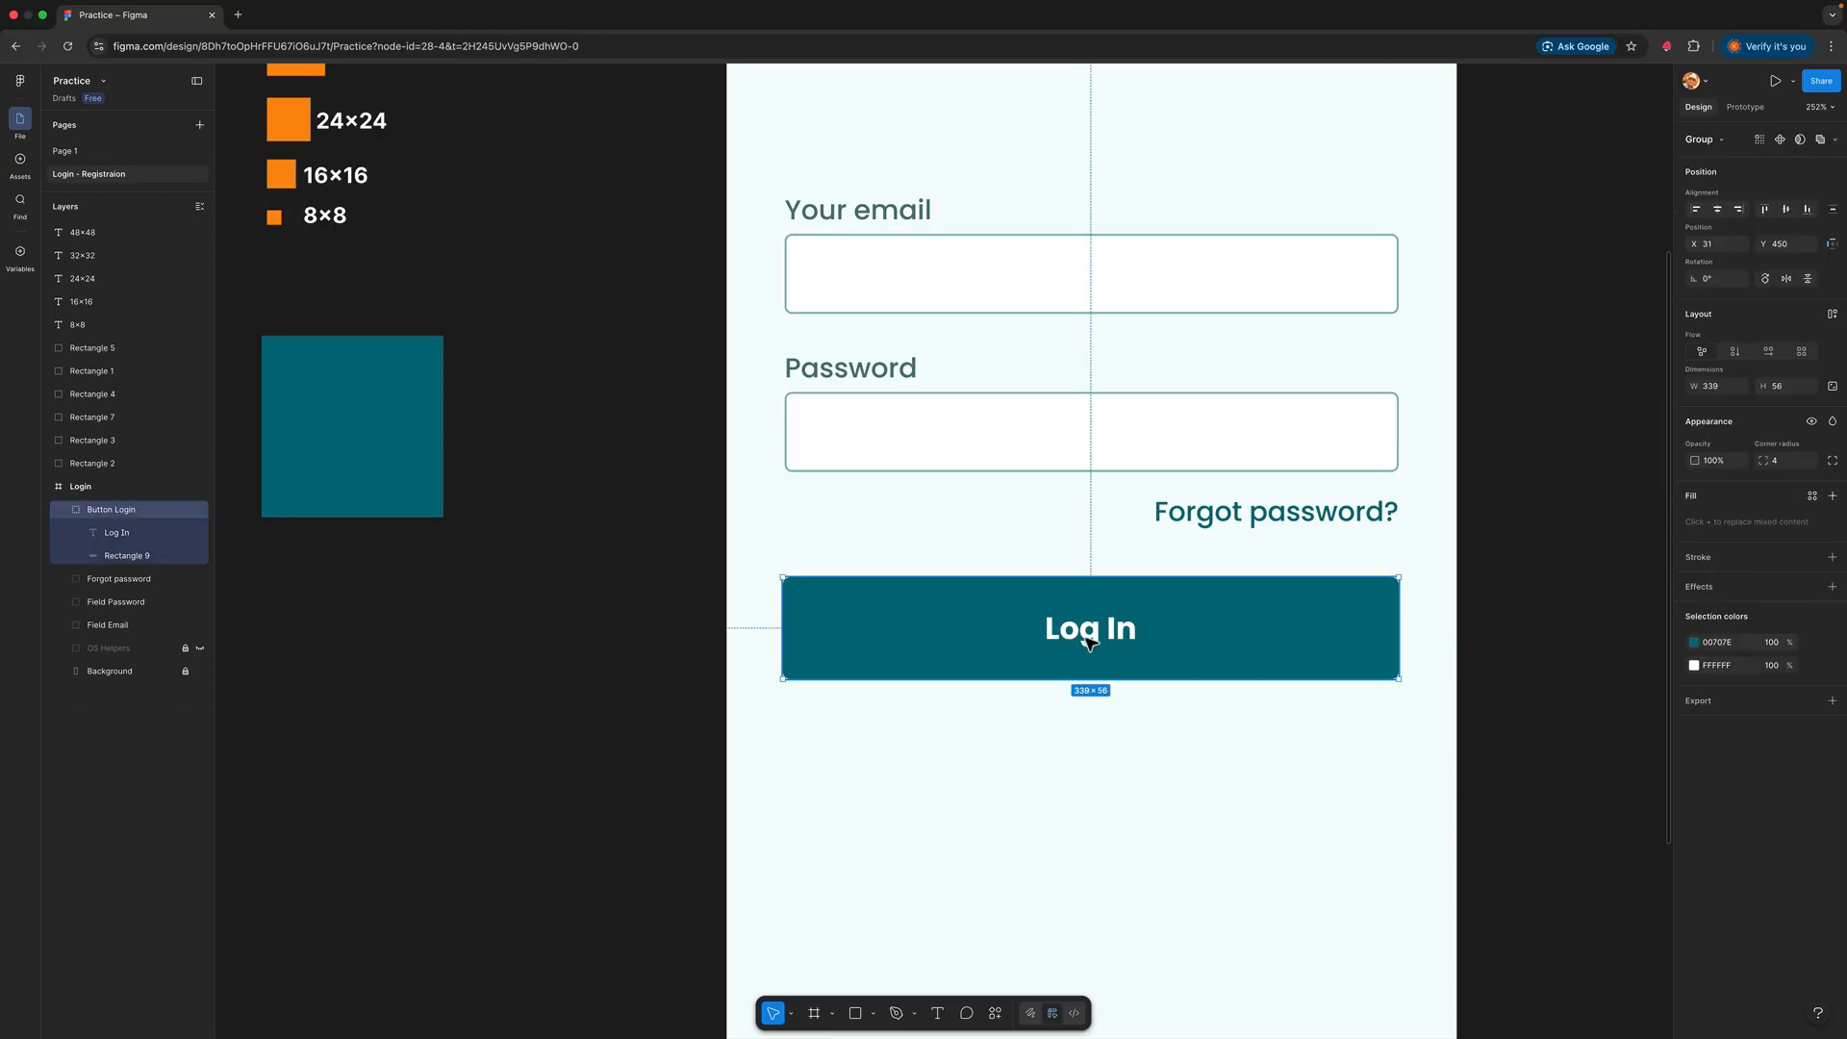
{"action": "double_click", "coordinate": [1091, 642]}
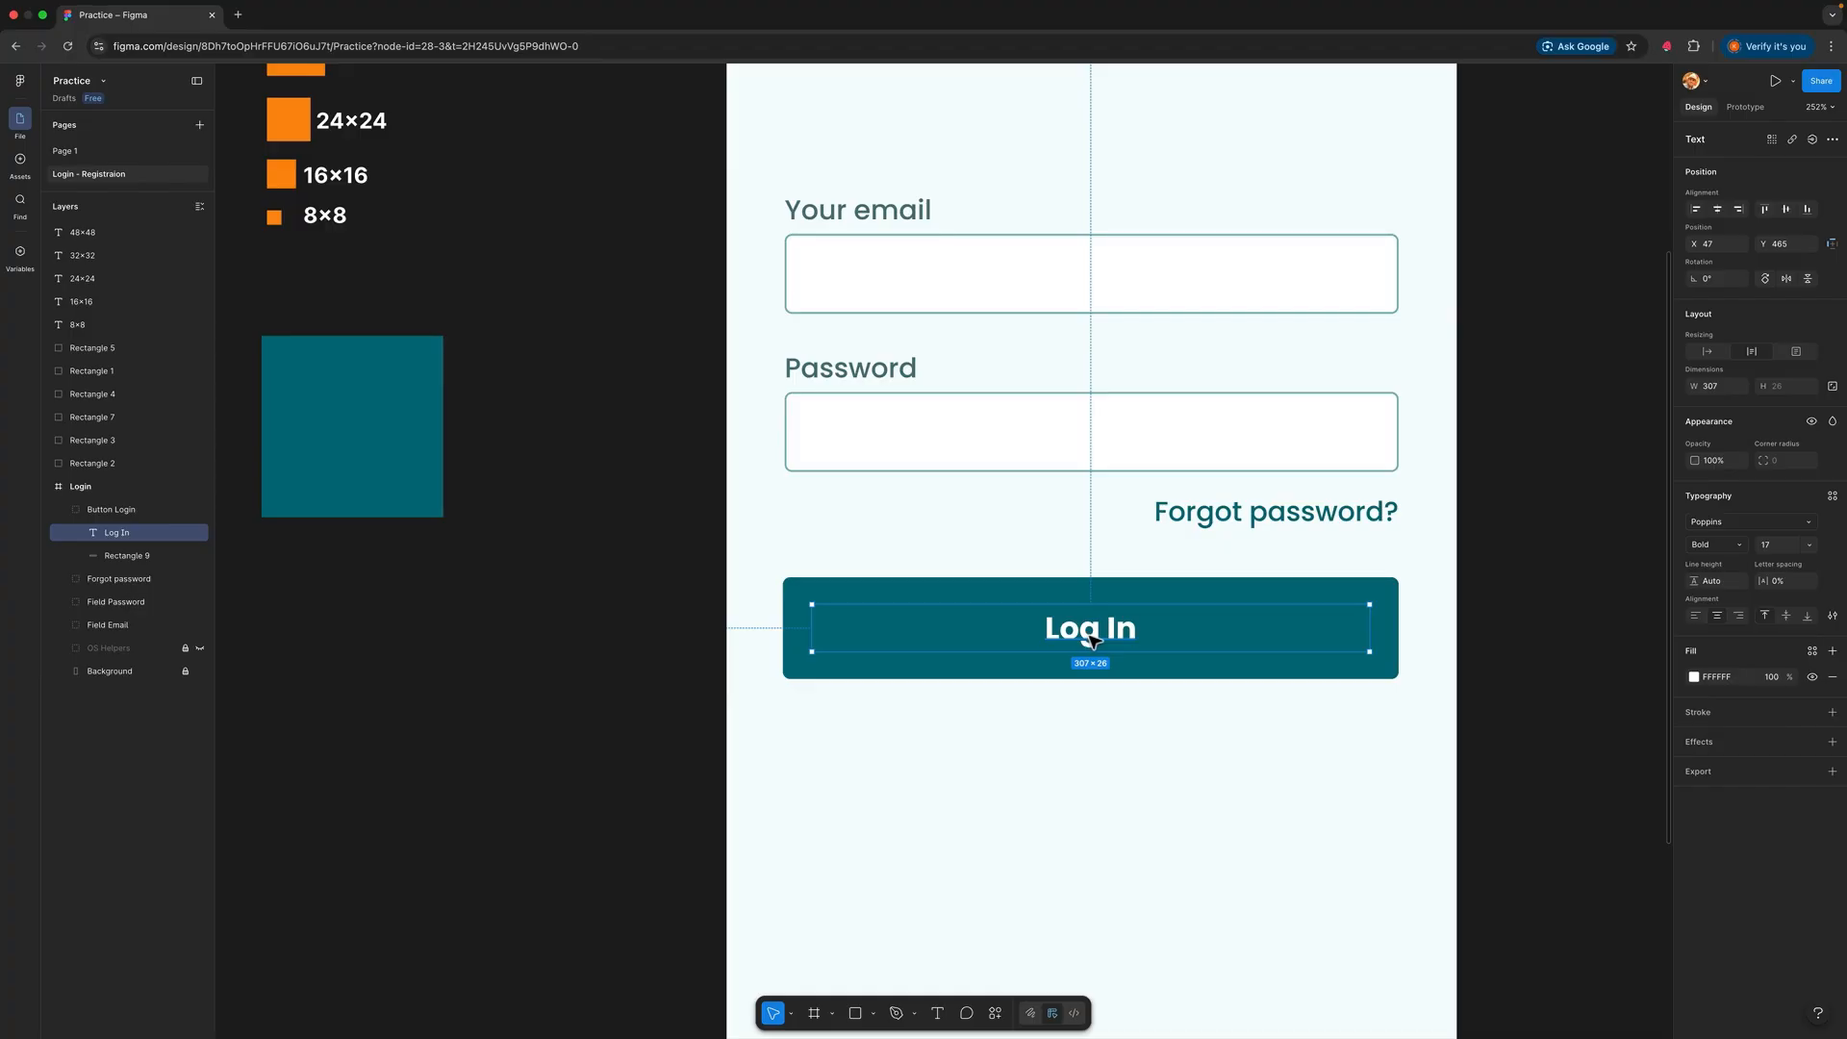
{"action": "double_click", "coordinate": [1094, 640]}
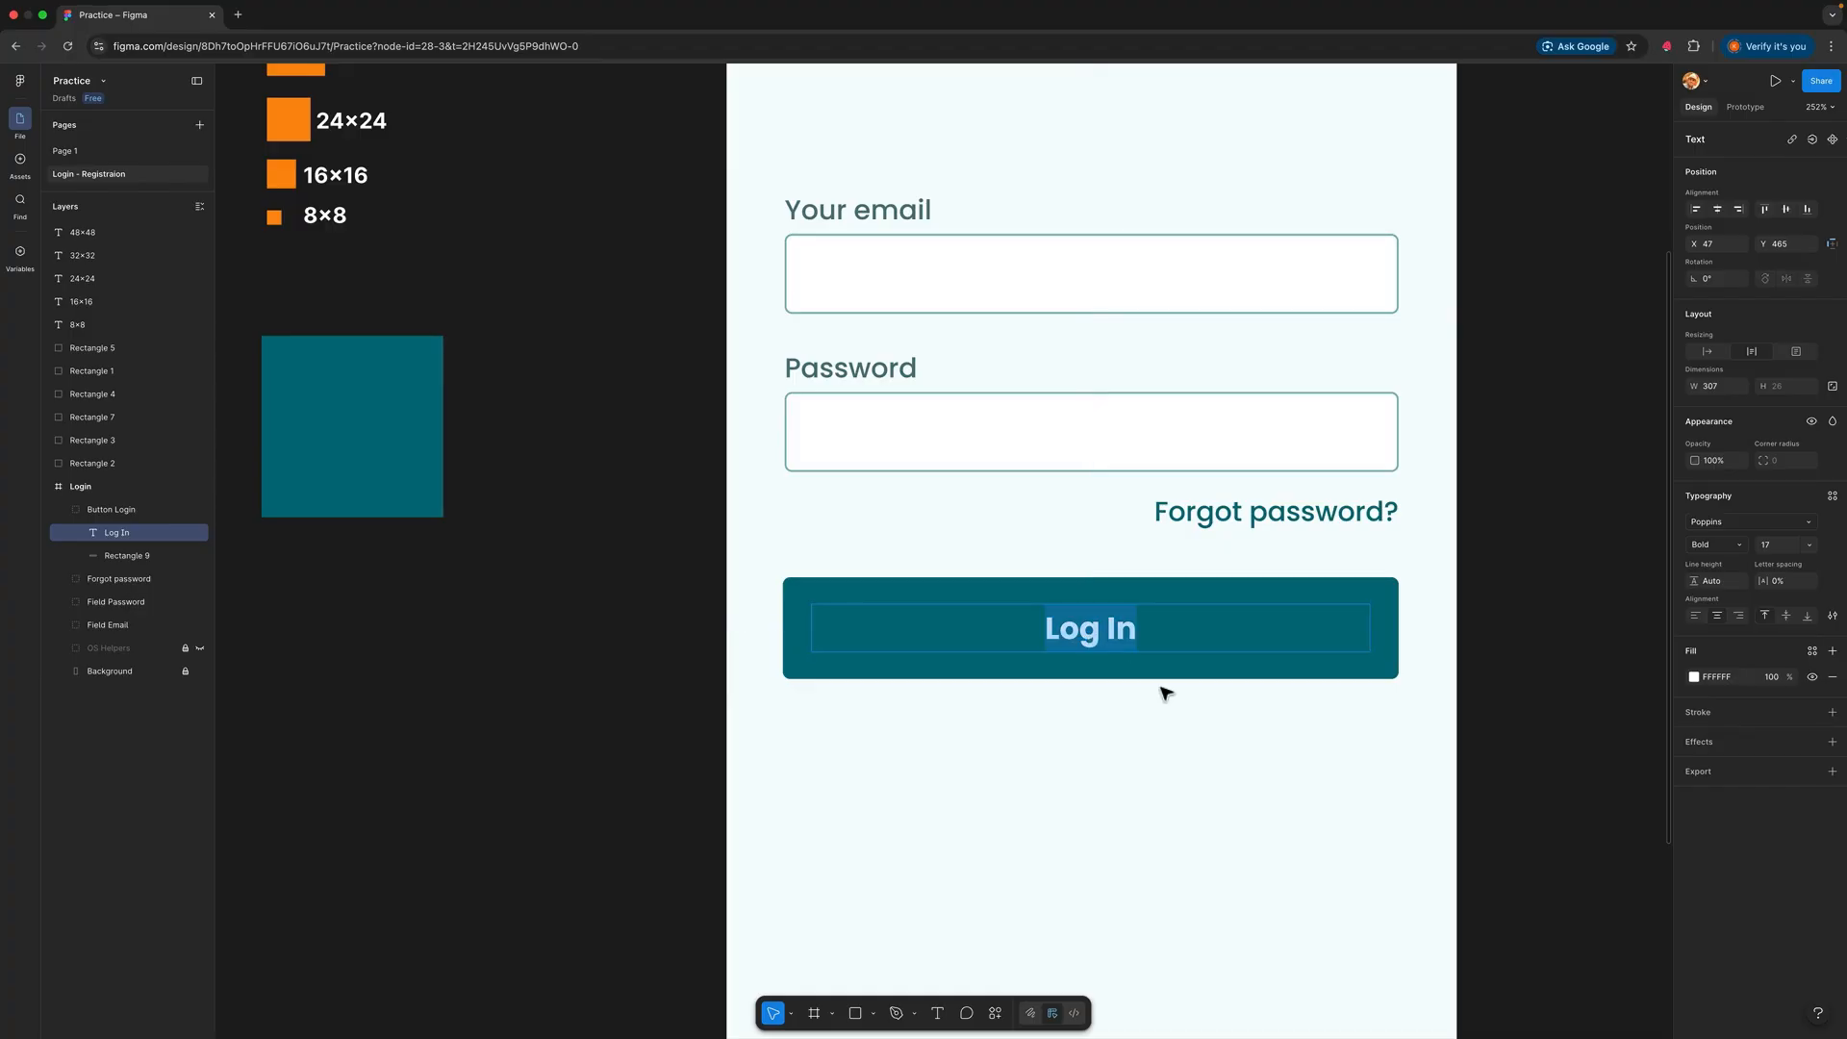
{"action": "type", "text": "if we "}
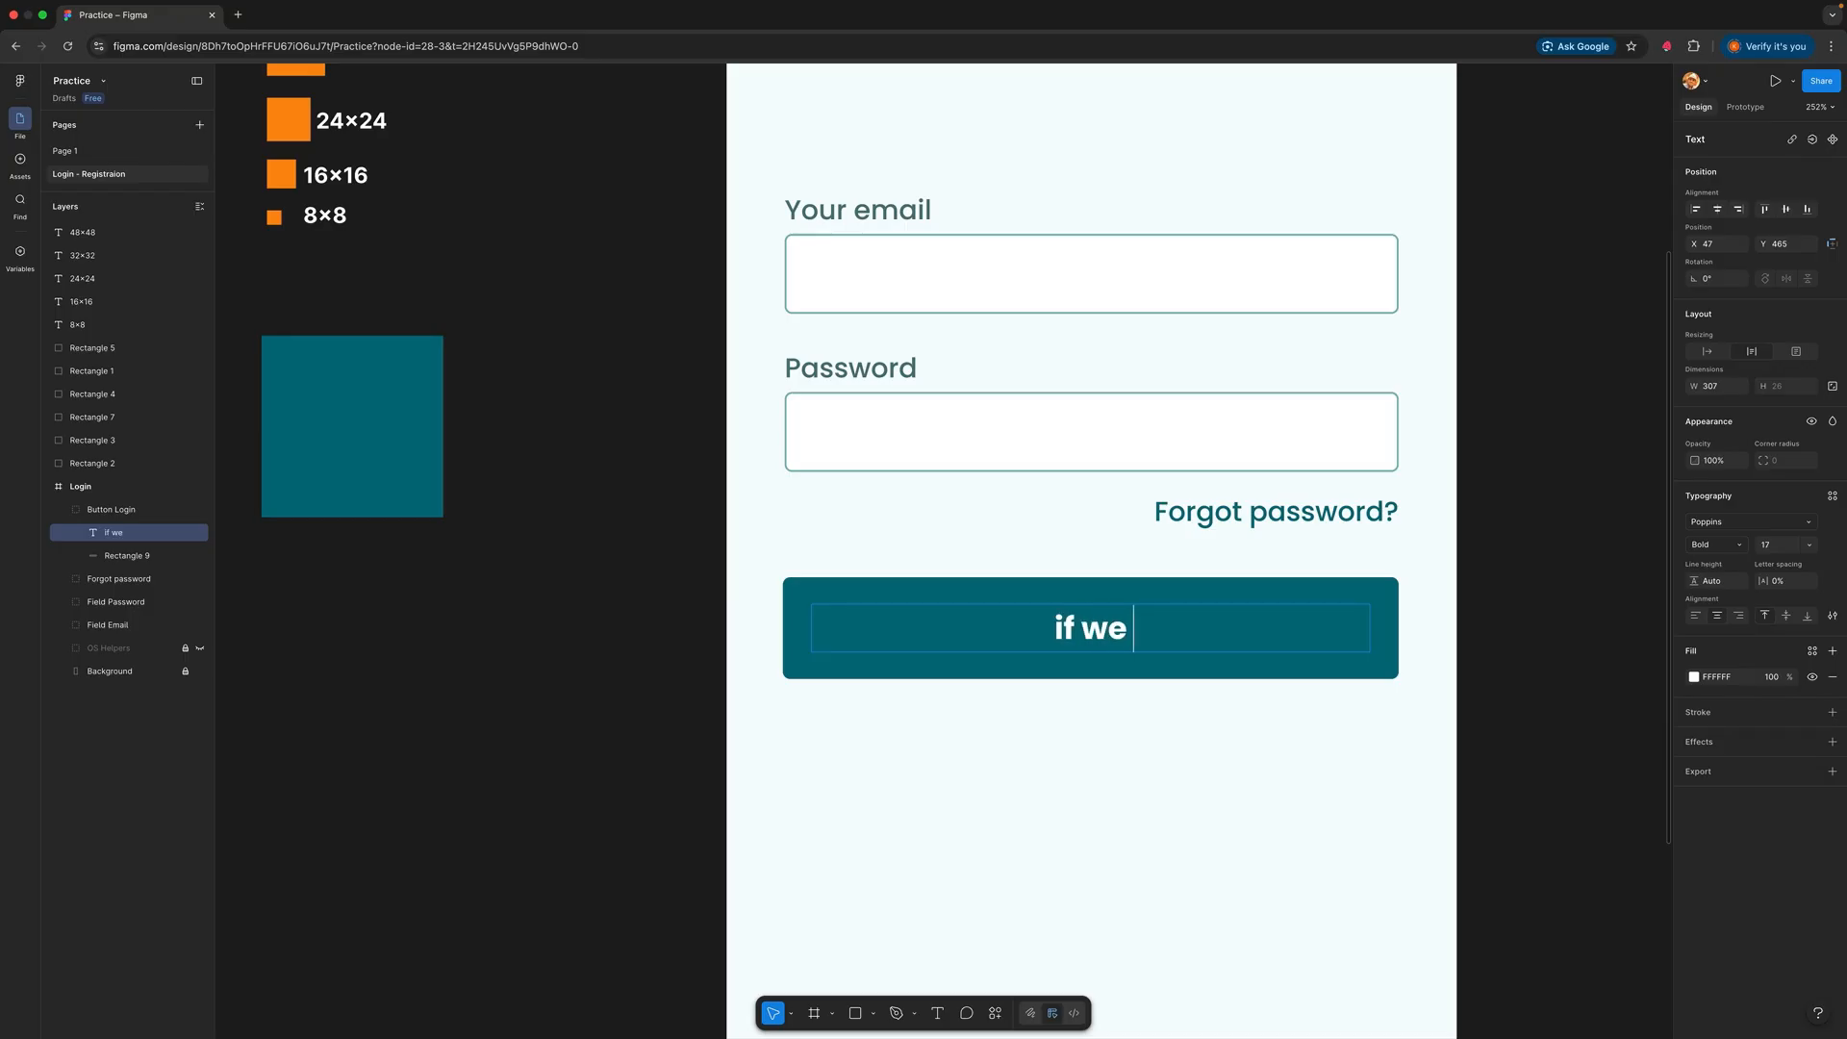
{"action": "type", "text": "have longer tex"}
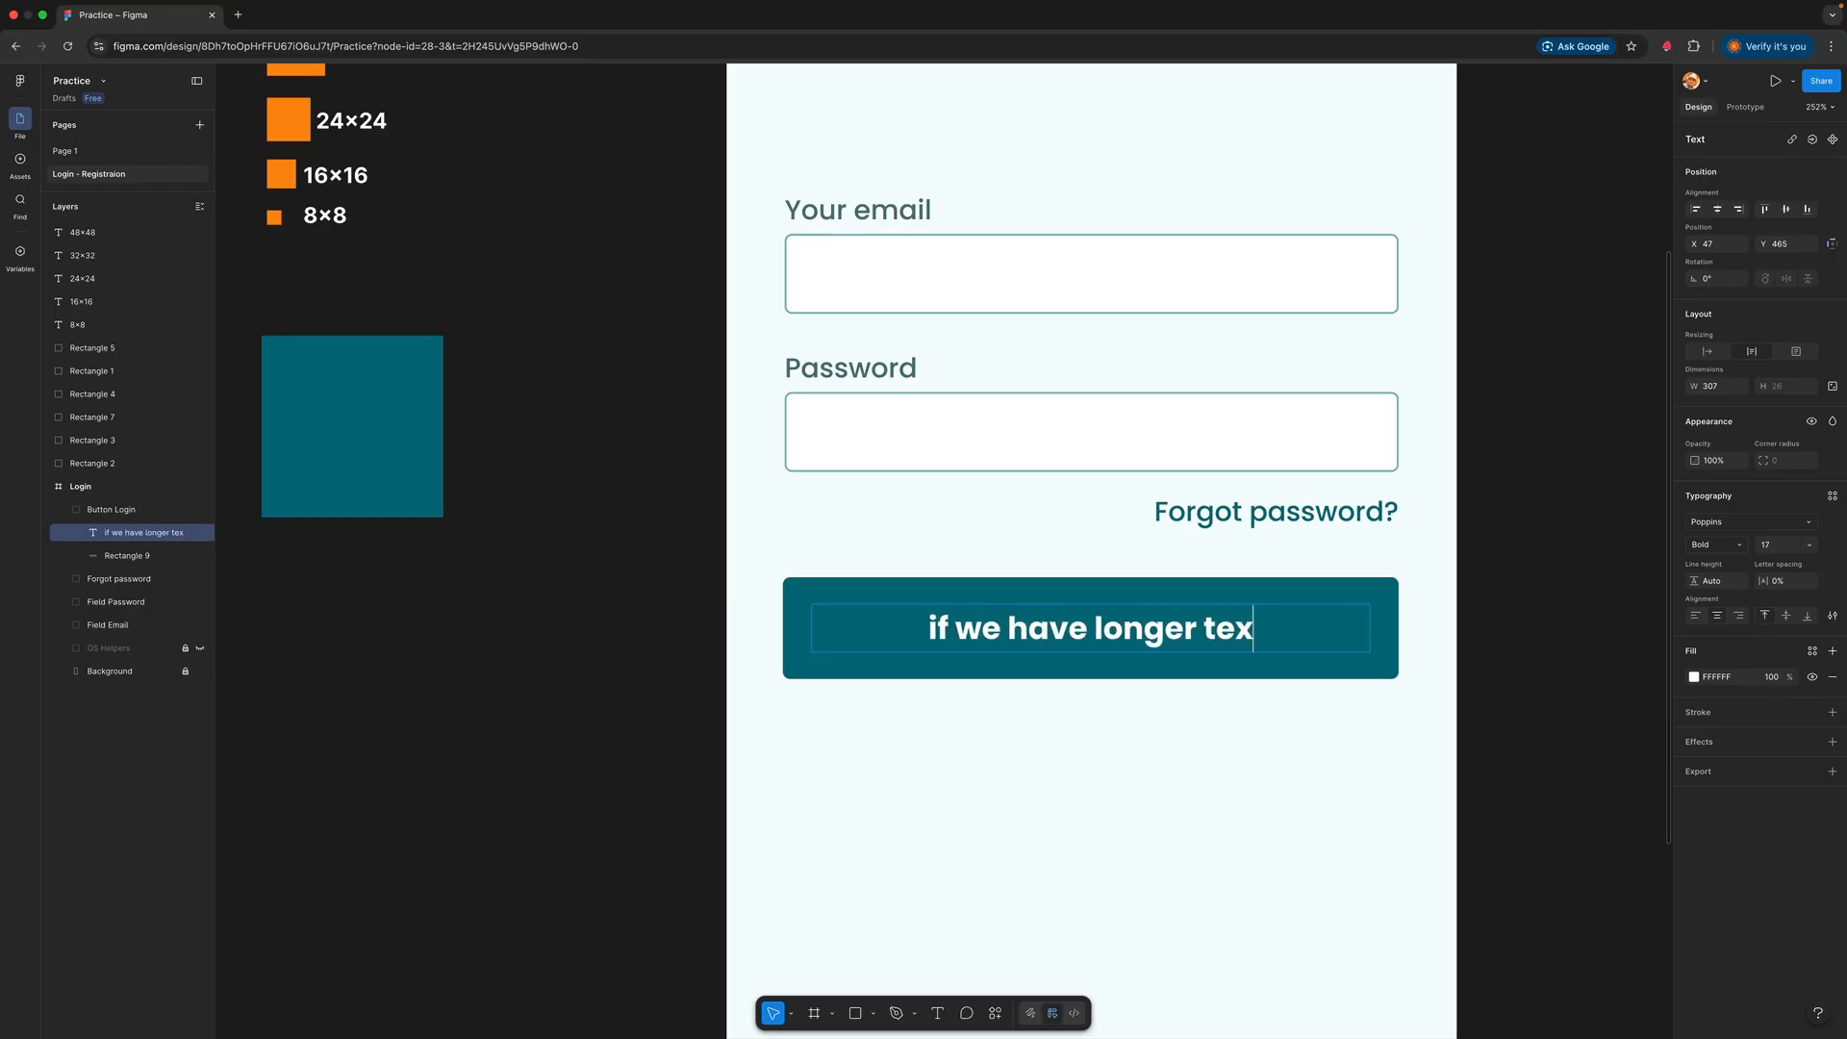
{"action": "type", "text": "t it wi"}
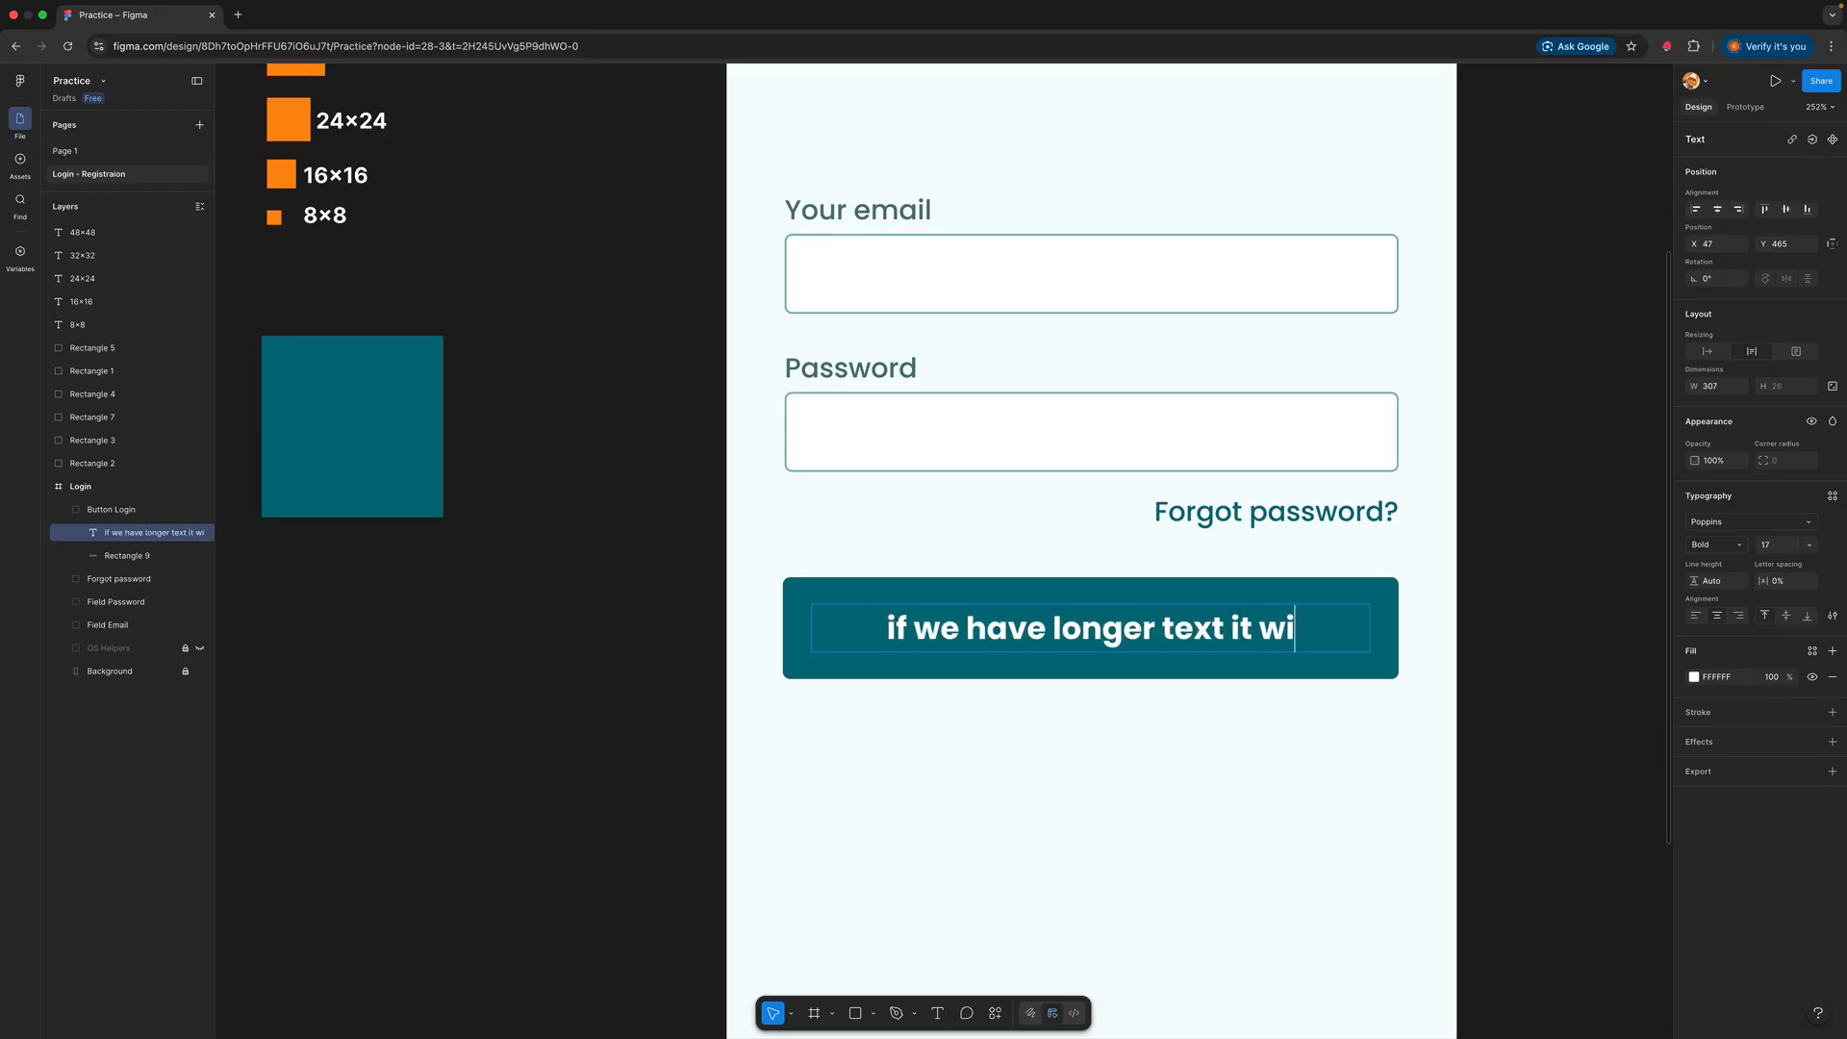
{"action": "type", "text": "ll still f"}
{"action": "key", "text": "BackSpace"}
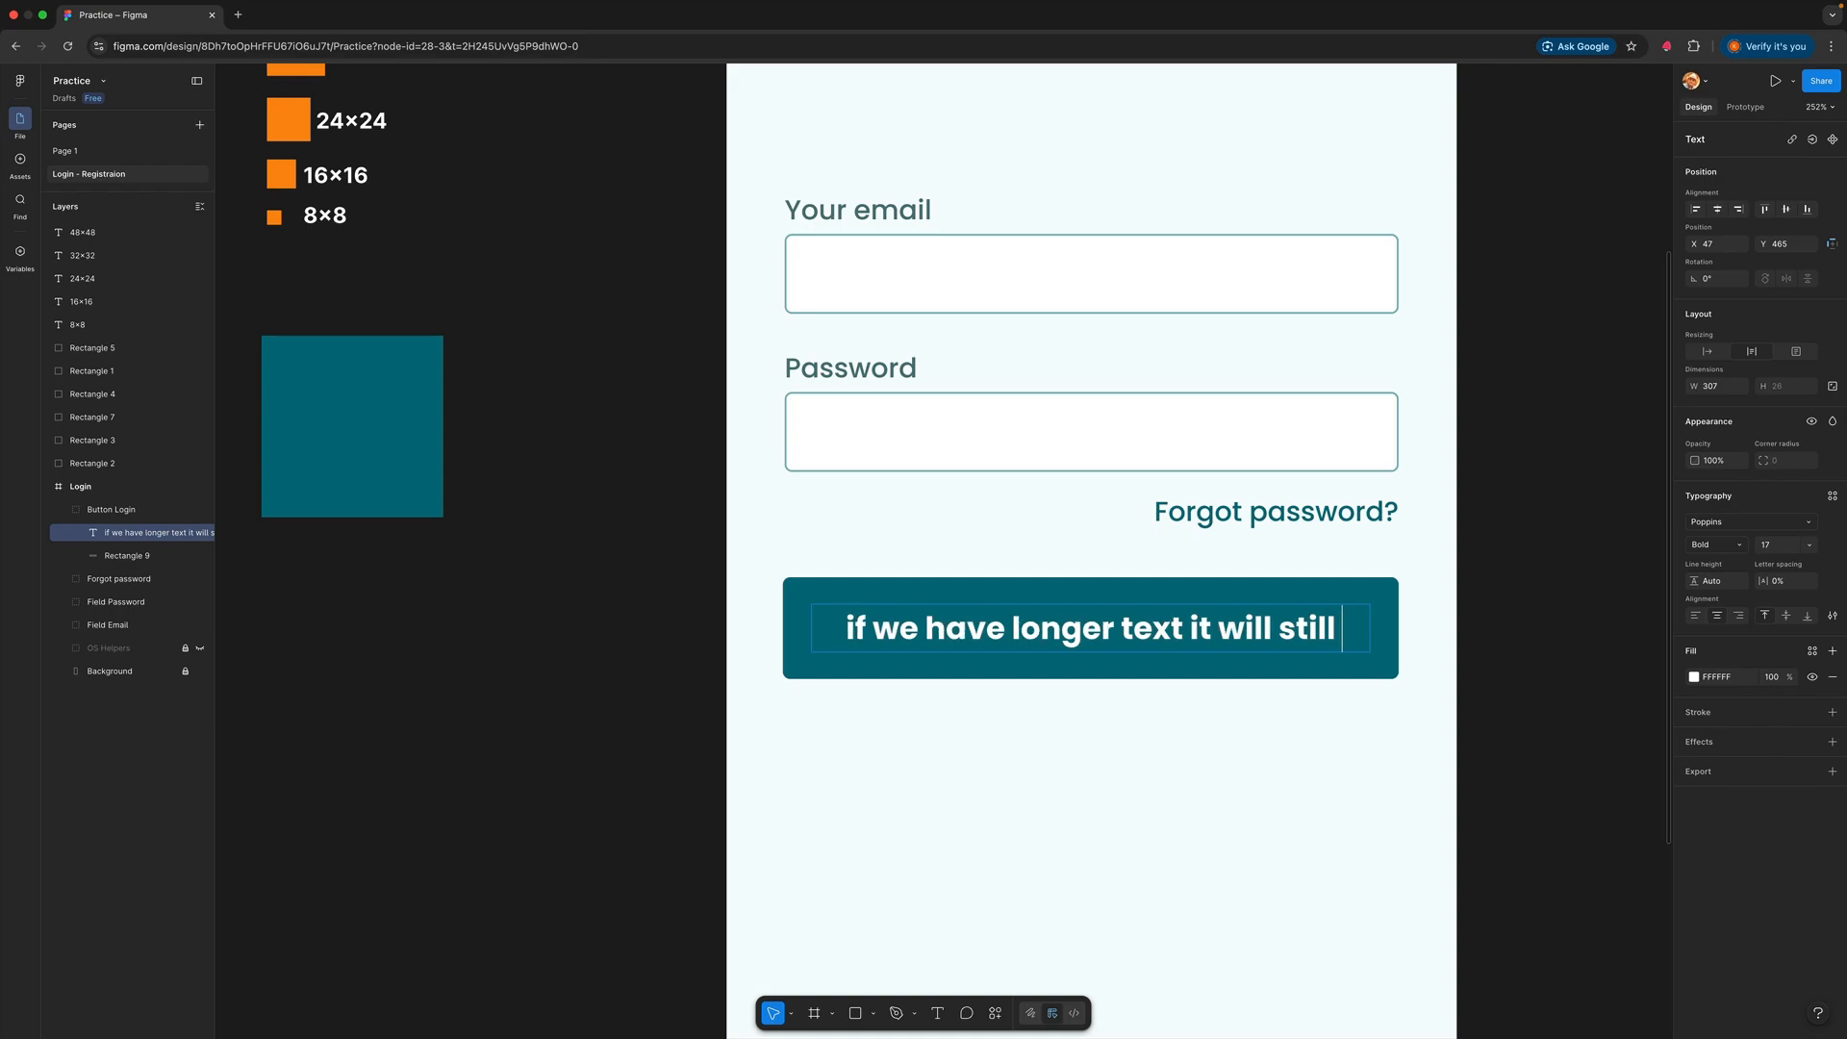
{"action": "type", "text": "fit"}
{"action": "key", "text": "Escape"}
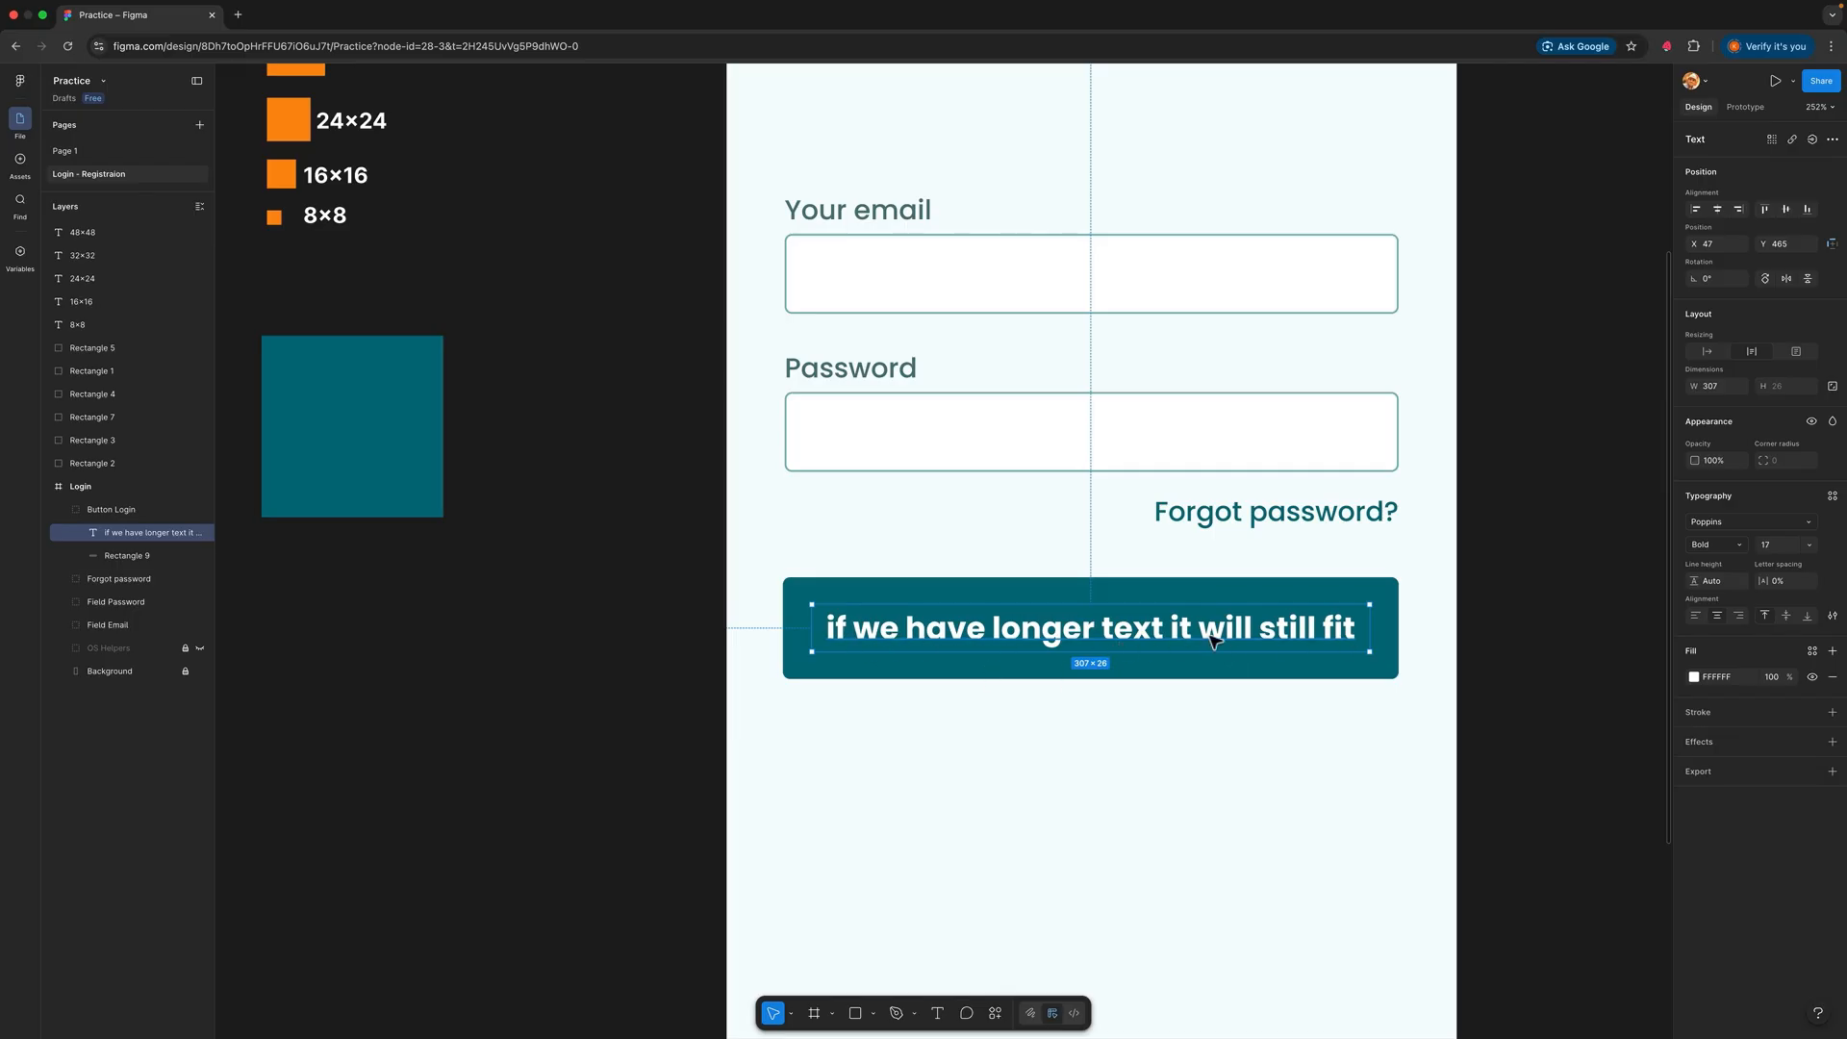
{"action": "left_click", "coordinate": [1215, 753]}
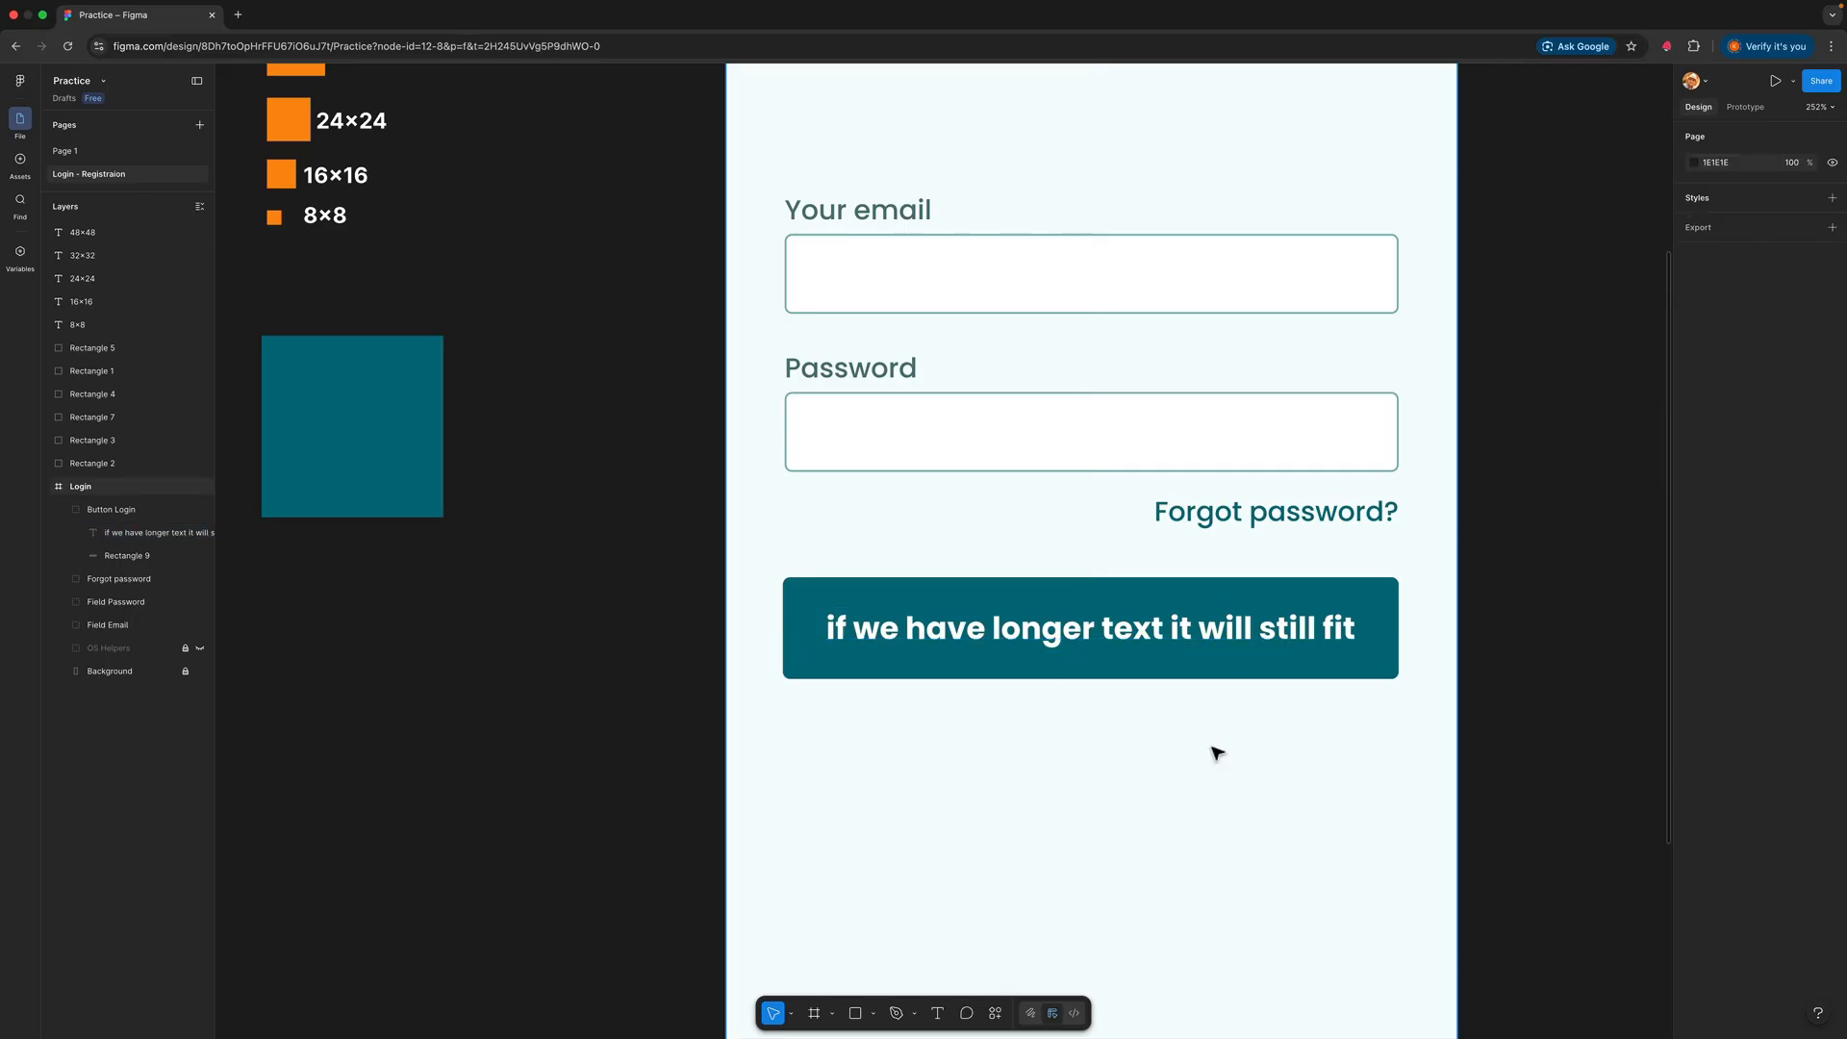
Step: Undo the test text so the button label reads "Log In" again
{"action": "key", "text": "super+z"}
{"action": "key", "text": "super+z"}
{"action": "key", "text": "super+z"}
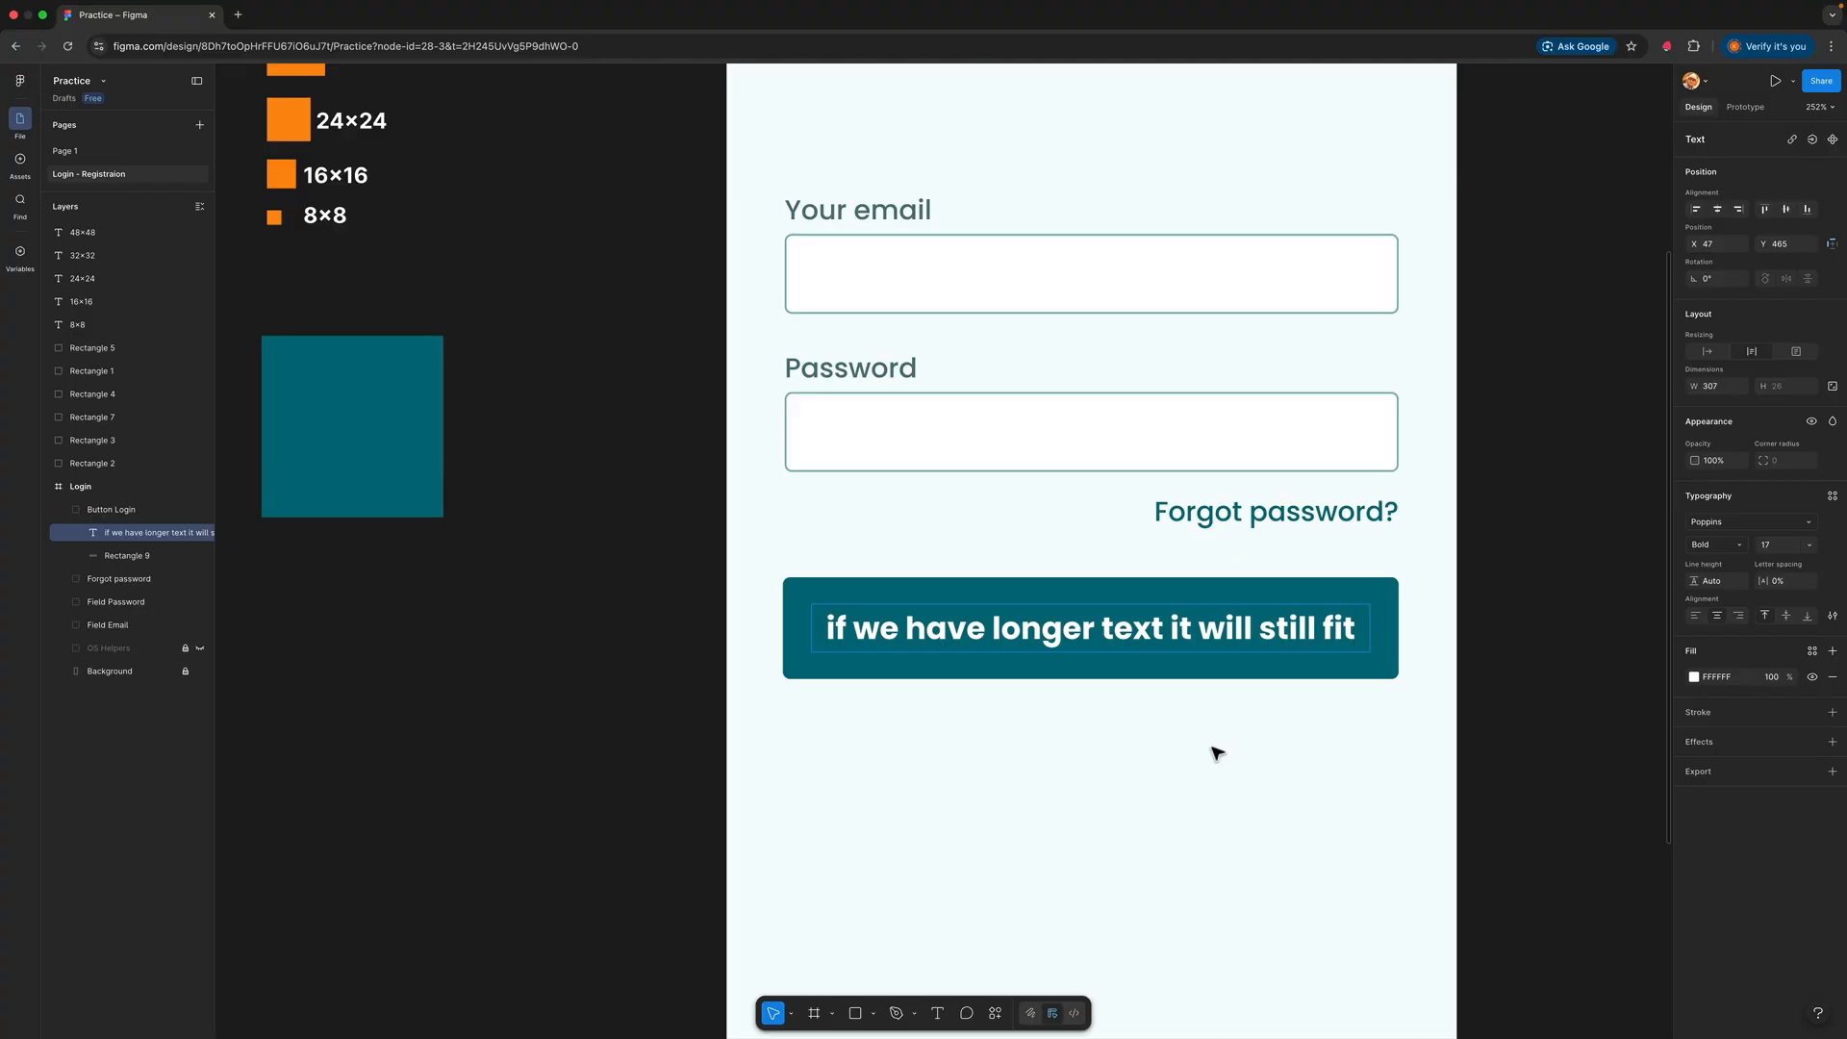
{"action": "key", "text": "super+z"}
{"action": "key", "text": "Escape"}
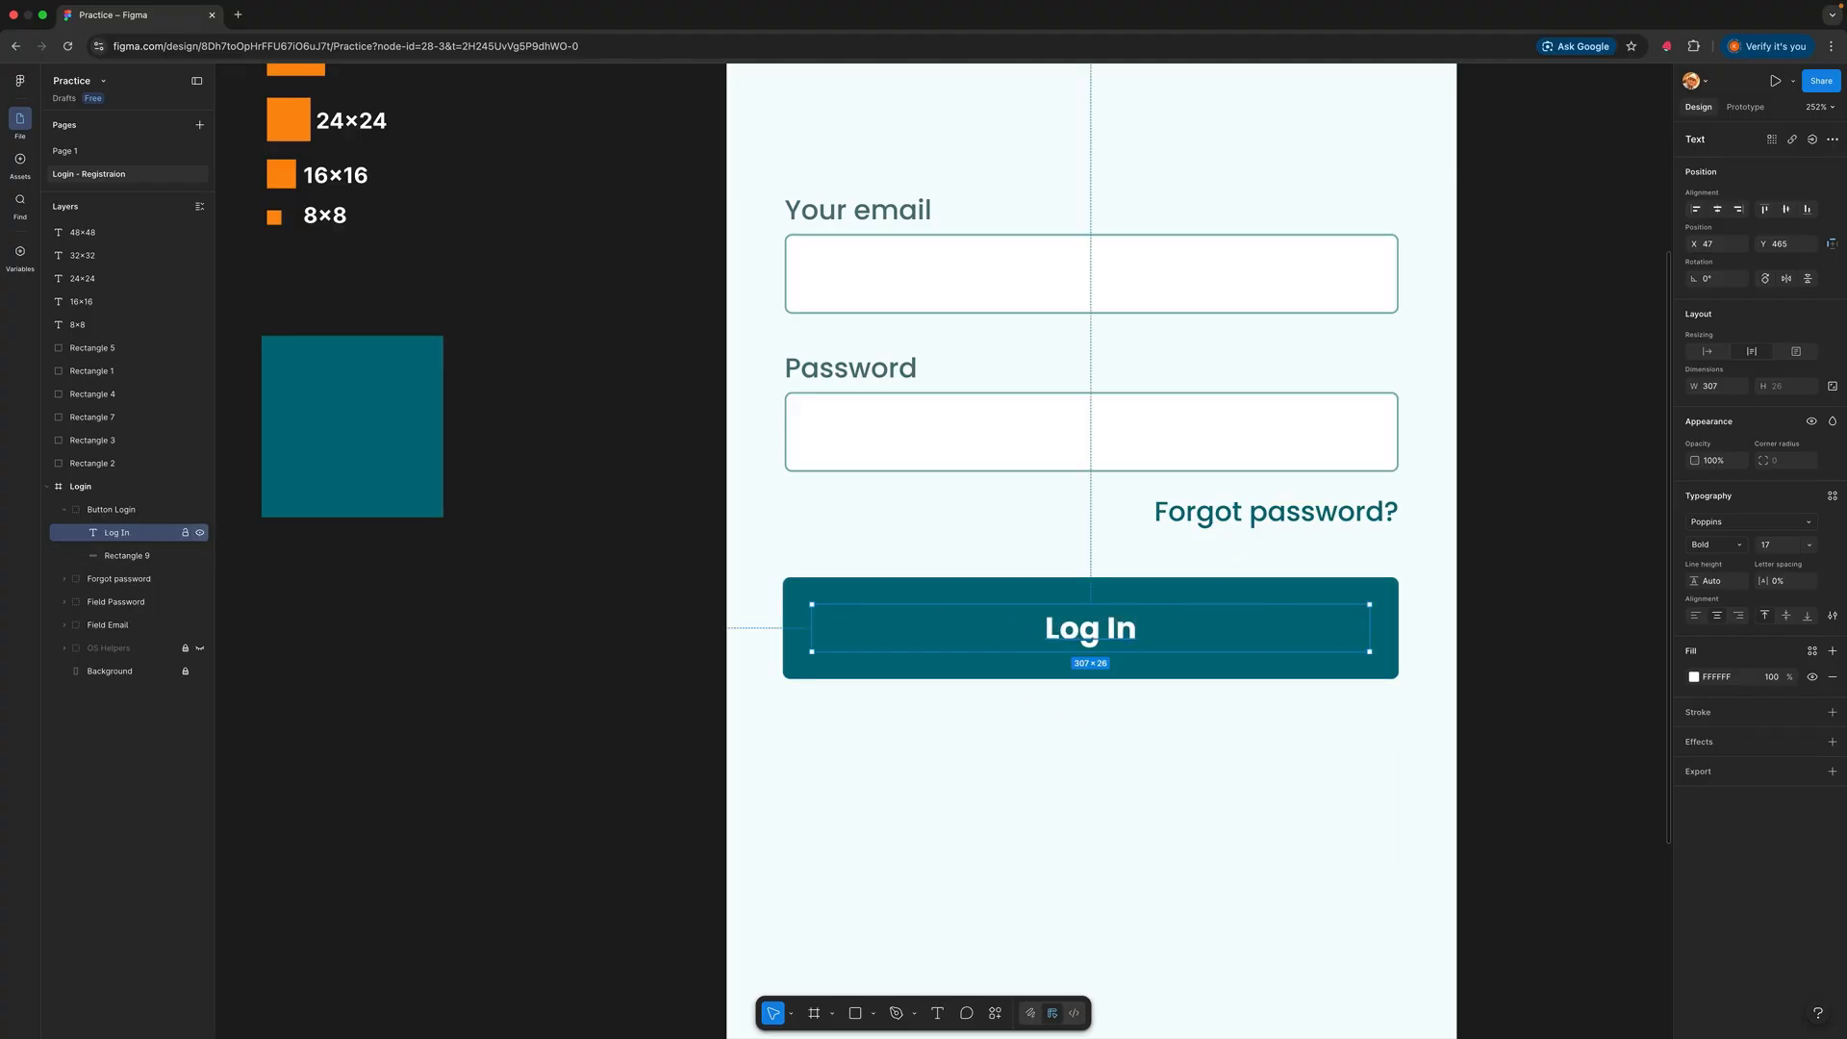
Step: Rename the button's layer group as "Login Button"
{"action": "left_click", "coordinate": [63, 509]}
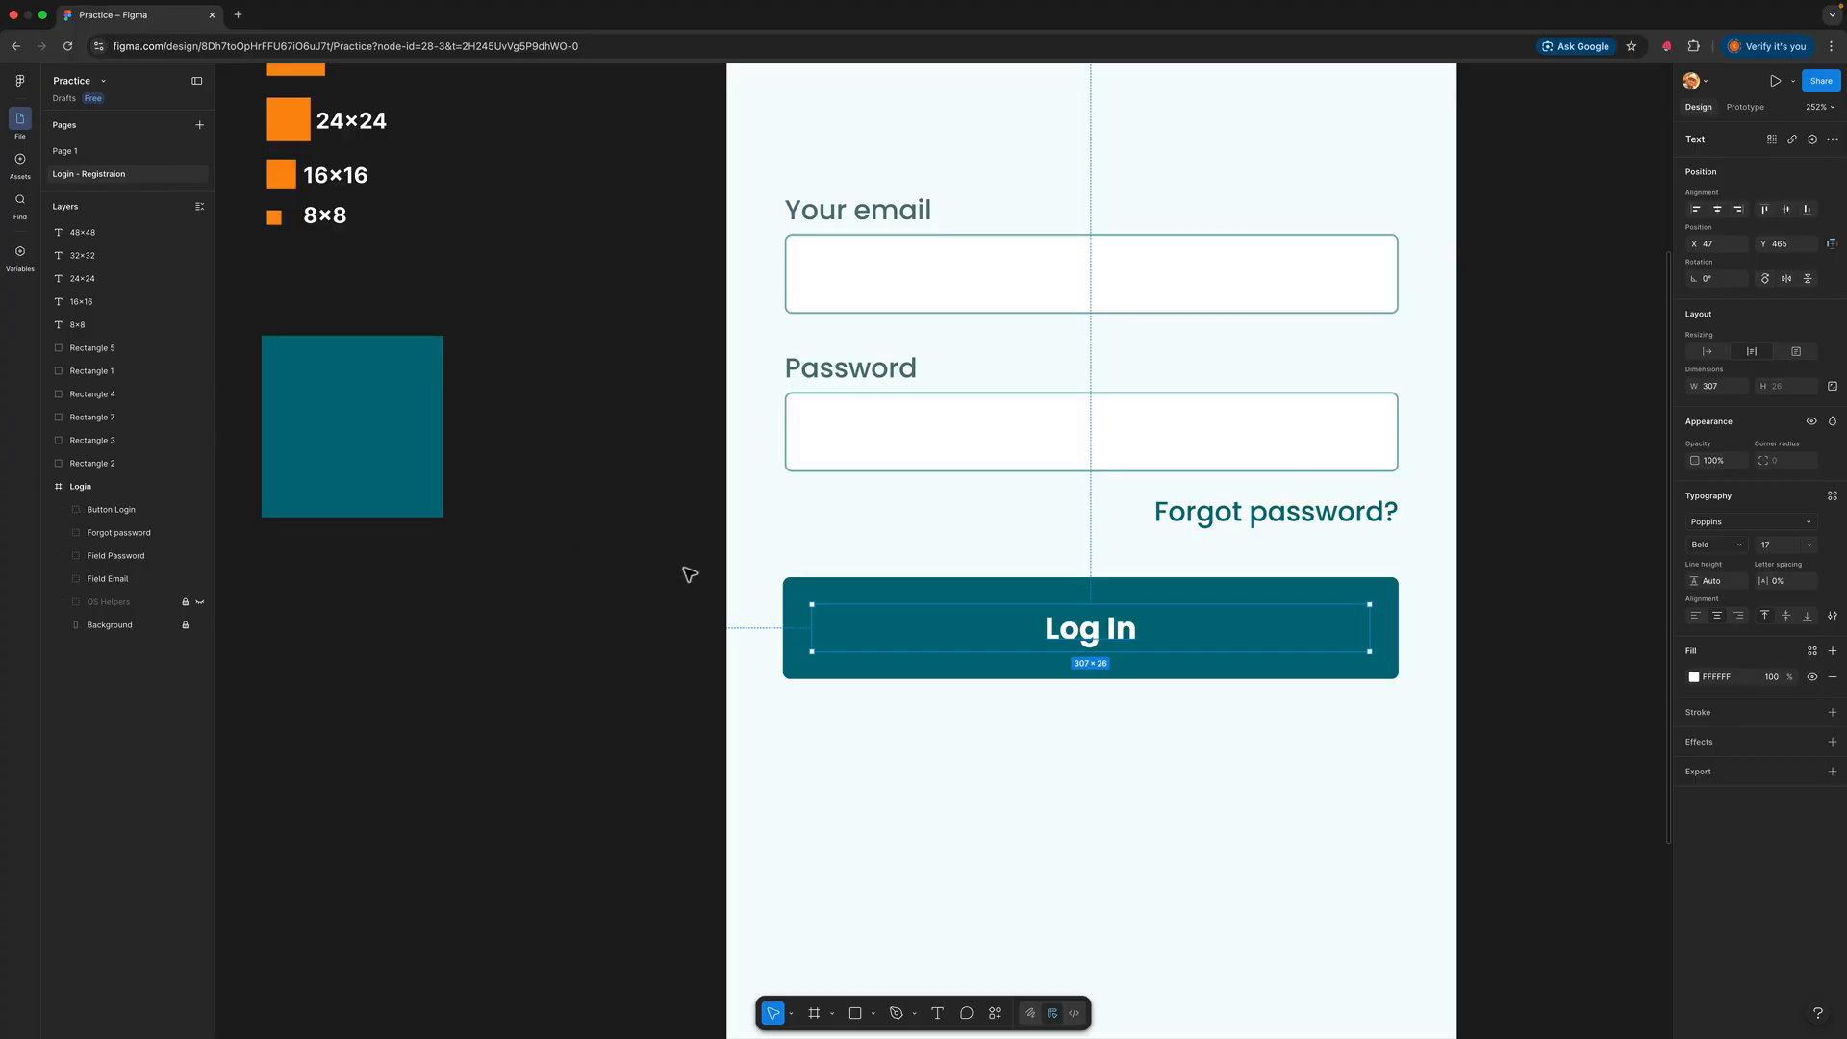
{"action": "double_click", "coordinate": [111, 509]}
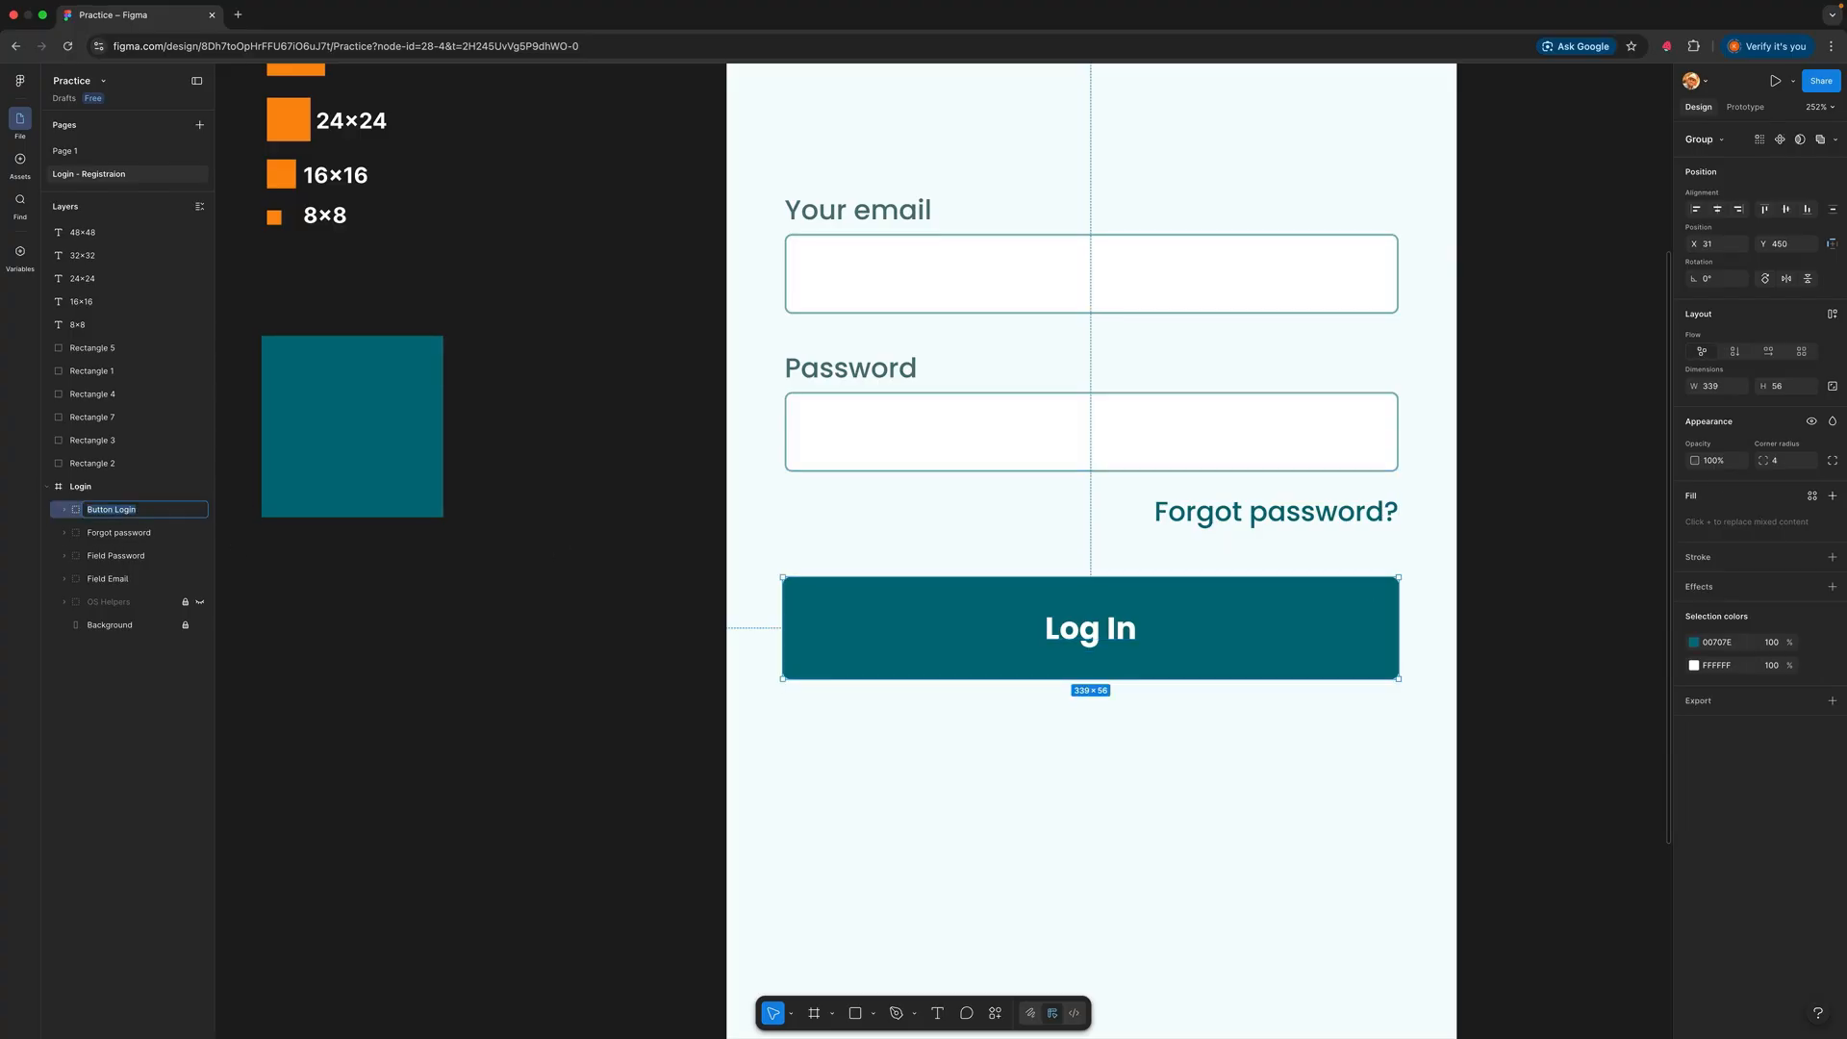
{"action": "type", "text": "Login Button"}
{"action": "key", "text": "Return"}
{"action": "left_click", "coordinate": [1261, 738]}
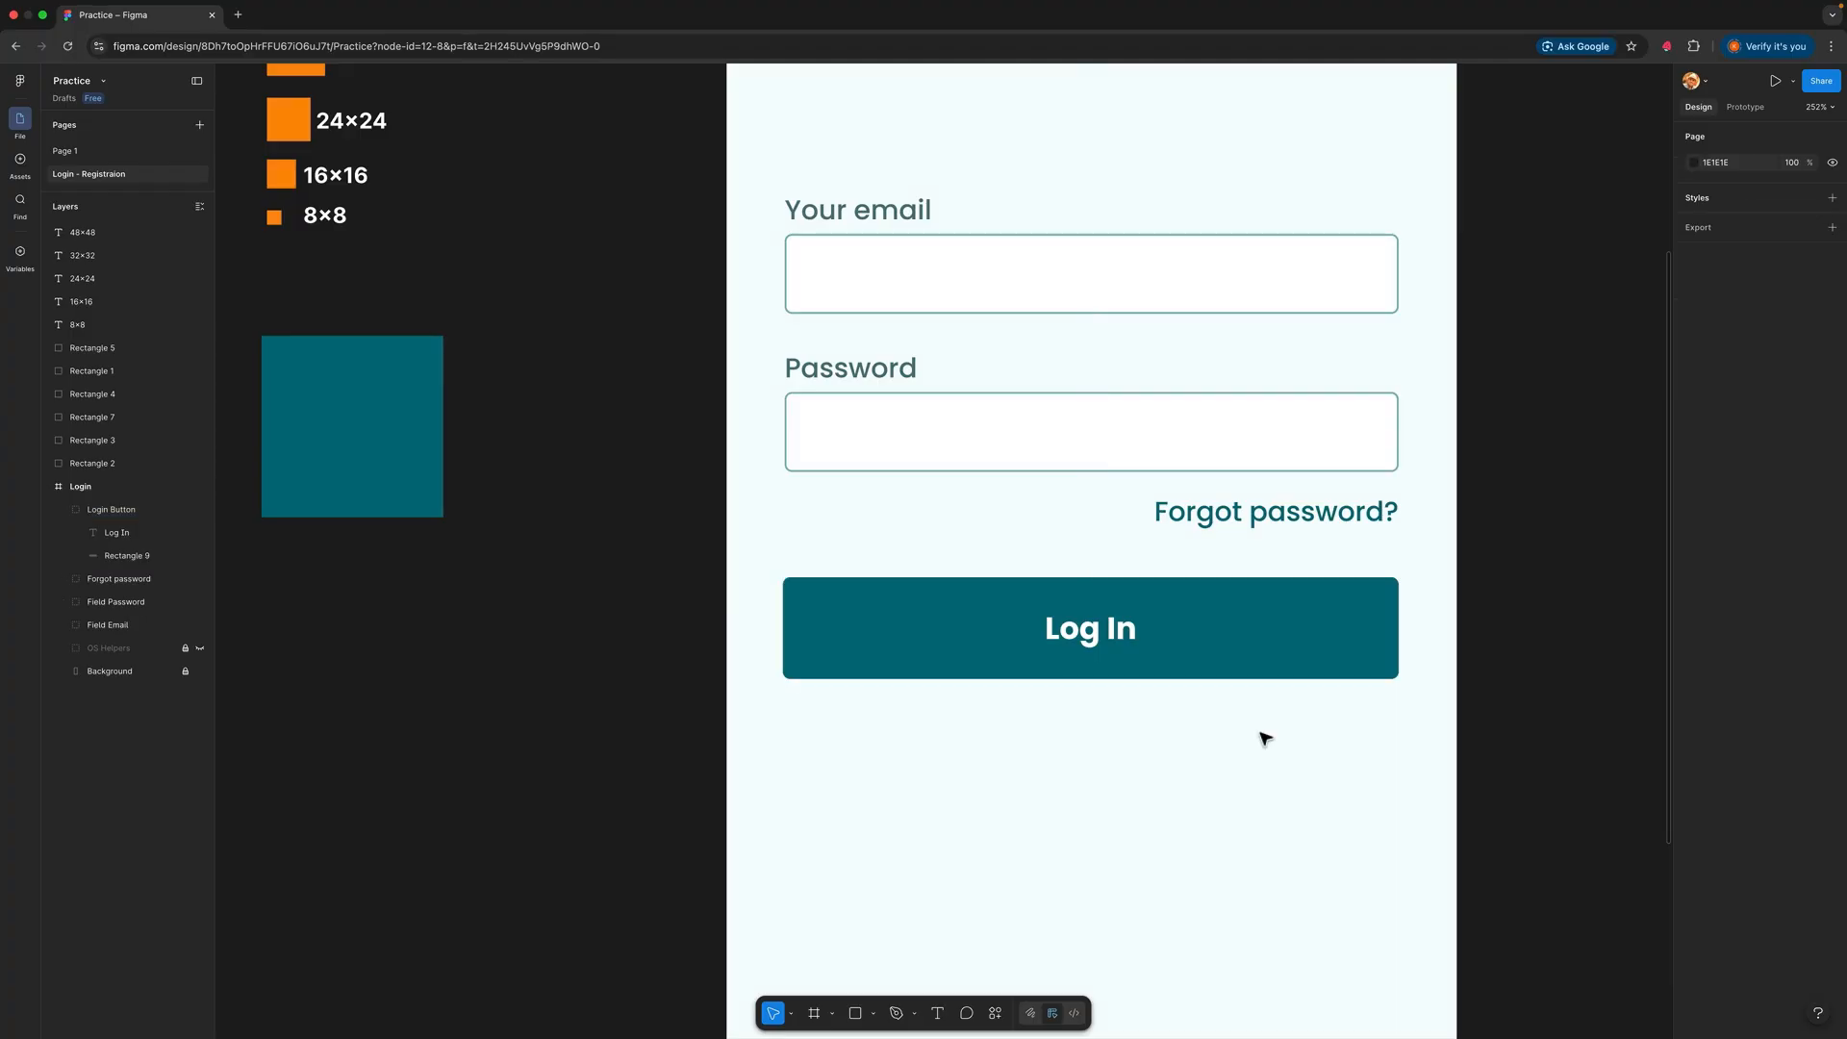
Step: Move the orange 48×48 square from its label onto the Log In button, just below the "Forgot password?" link
{"action": "scroll", "coordinate": [1247, 739], "scroll_direction": "up", "scroll_amount": 3}
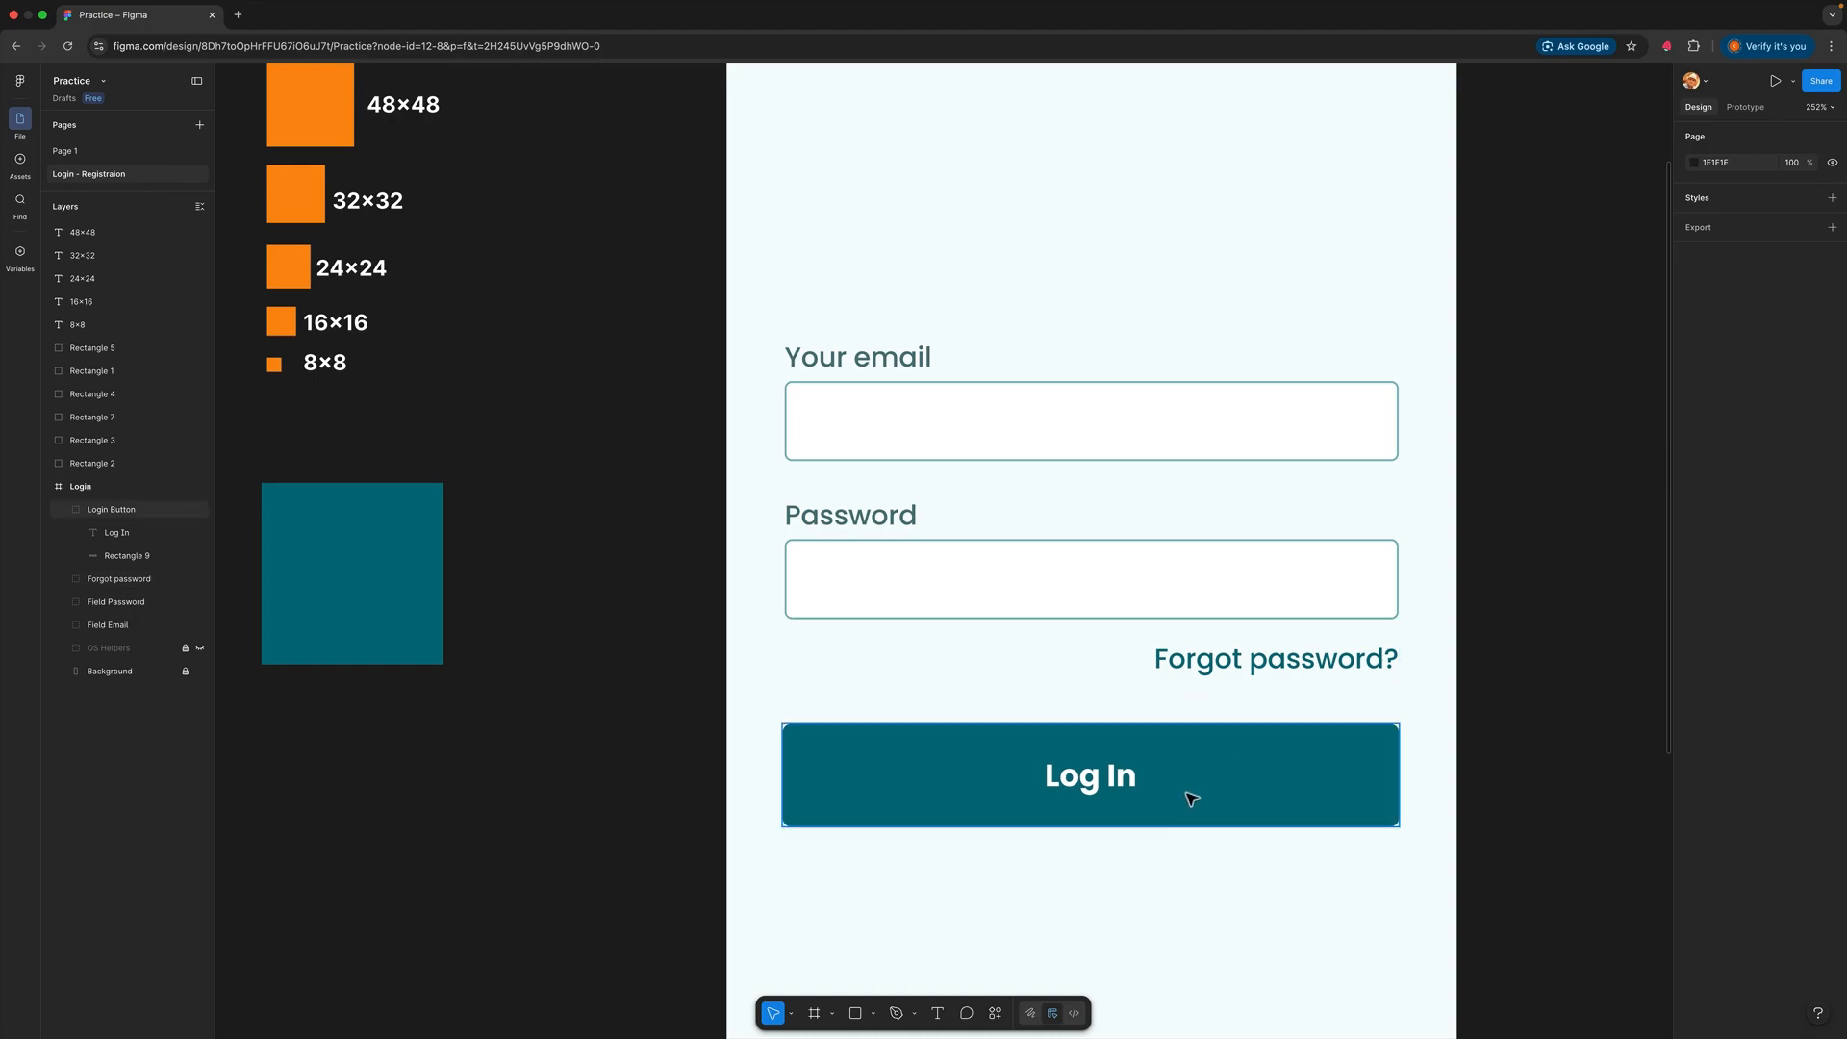
{"action": "scroll", "coordinate": [383, 209], "scroll_direction": "up", "scroll_amount": 1}
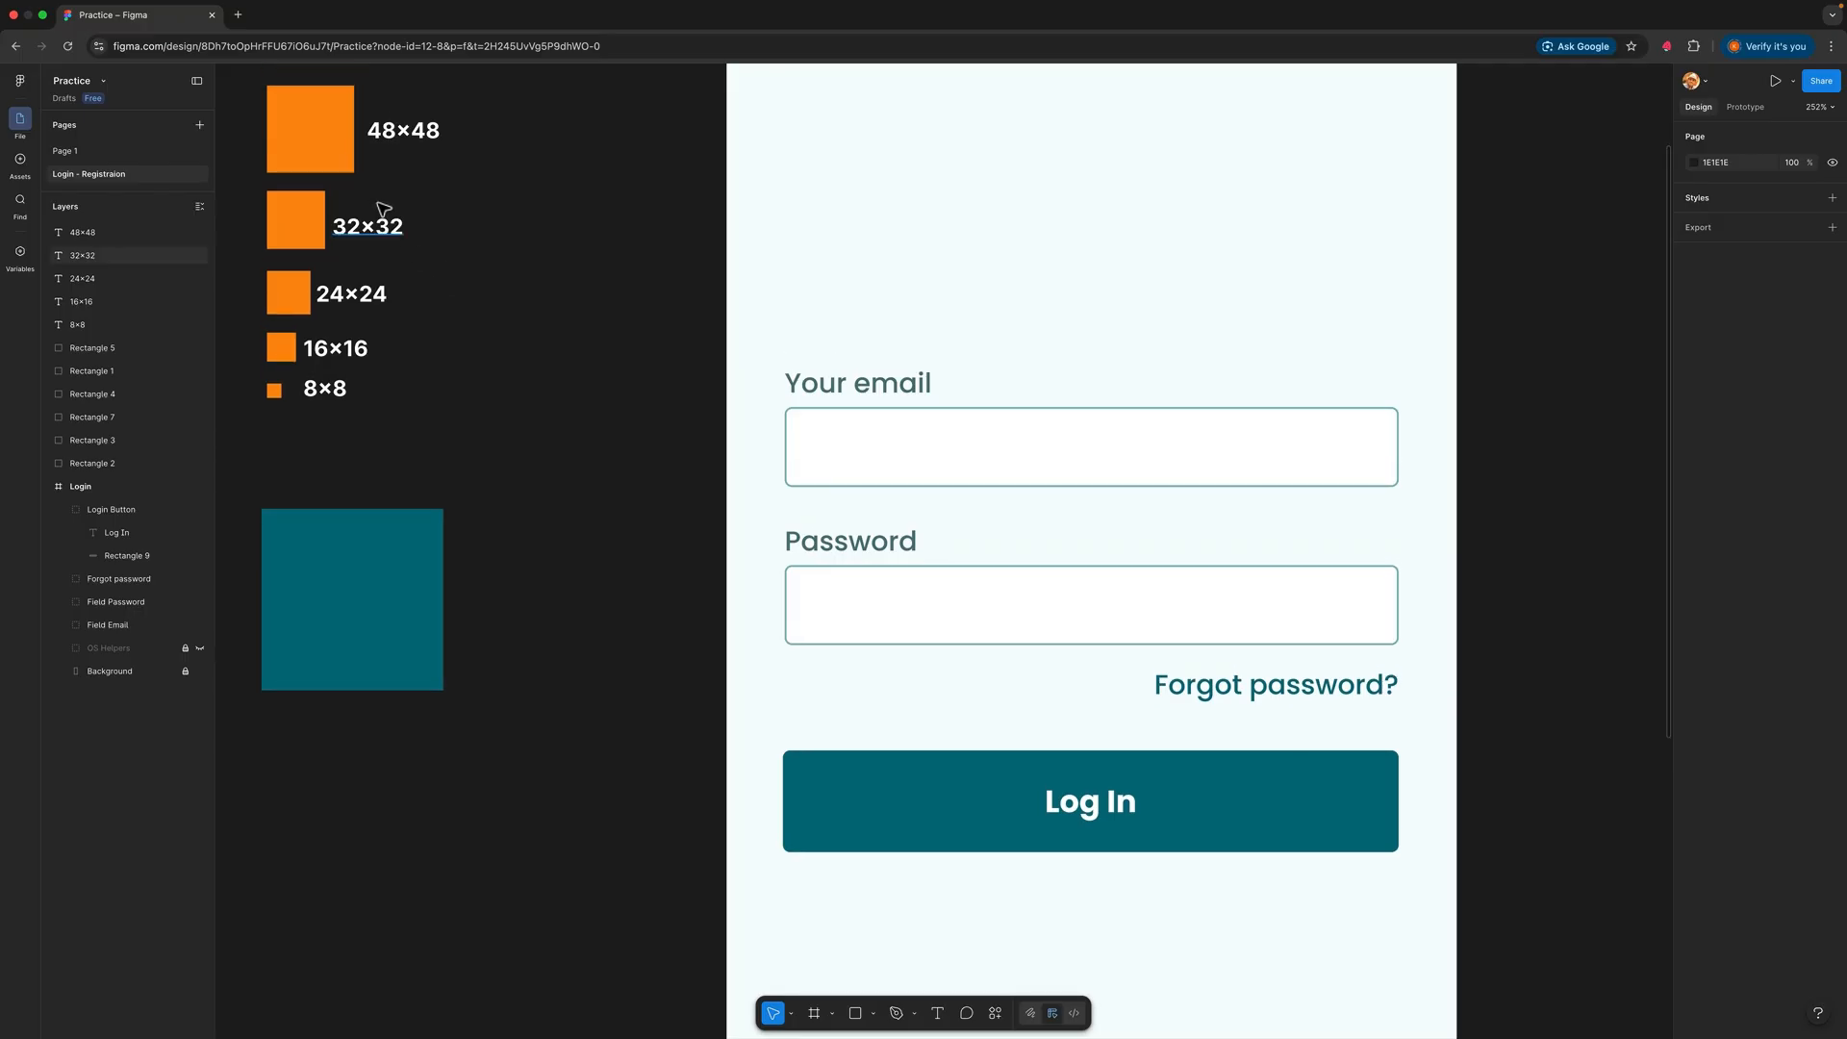
{"action": "left_click", "coordinate": [323, 146]}
{"action": "left_click_drag", "start_coordinate": [323, 146], "coordinate": [1290, 775]}
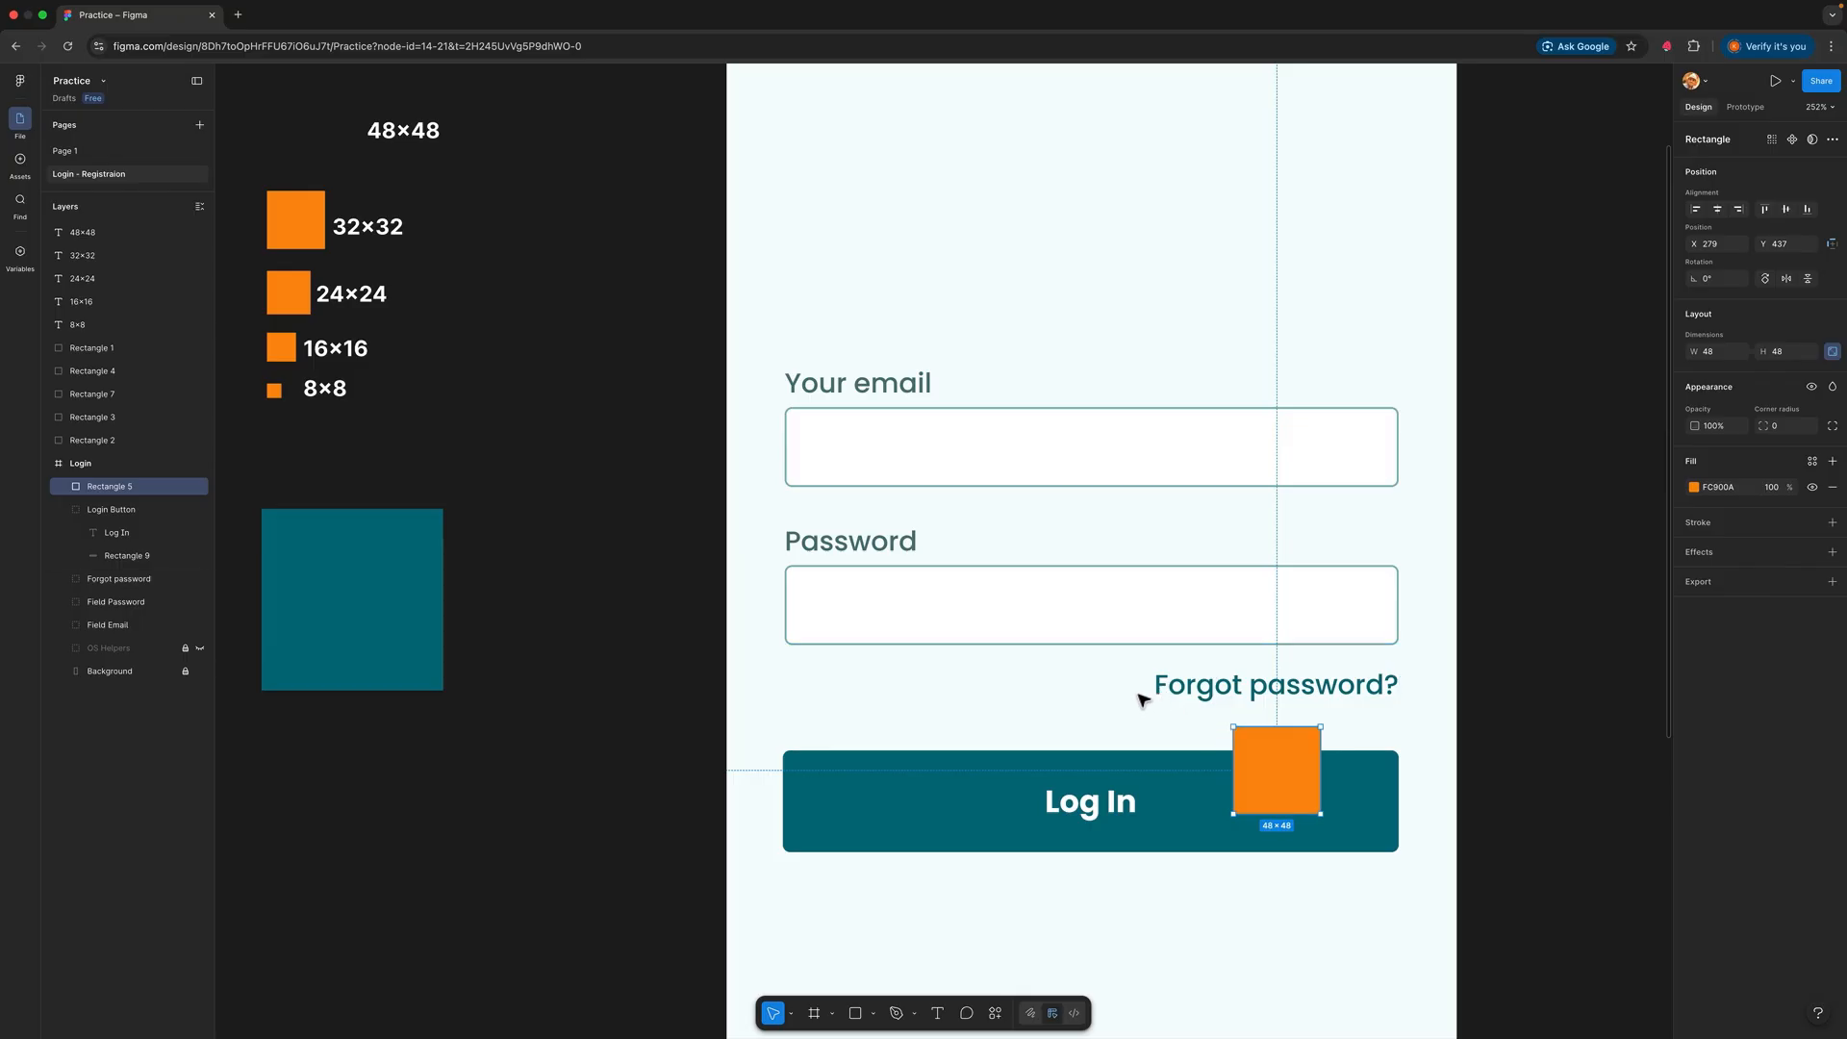
Step: Set the fill opacity of the rectangle behind "Forgot password?" to 40% to reveal its edges
{"action": "left_click", "coordinate": [1094, 688]}
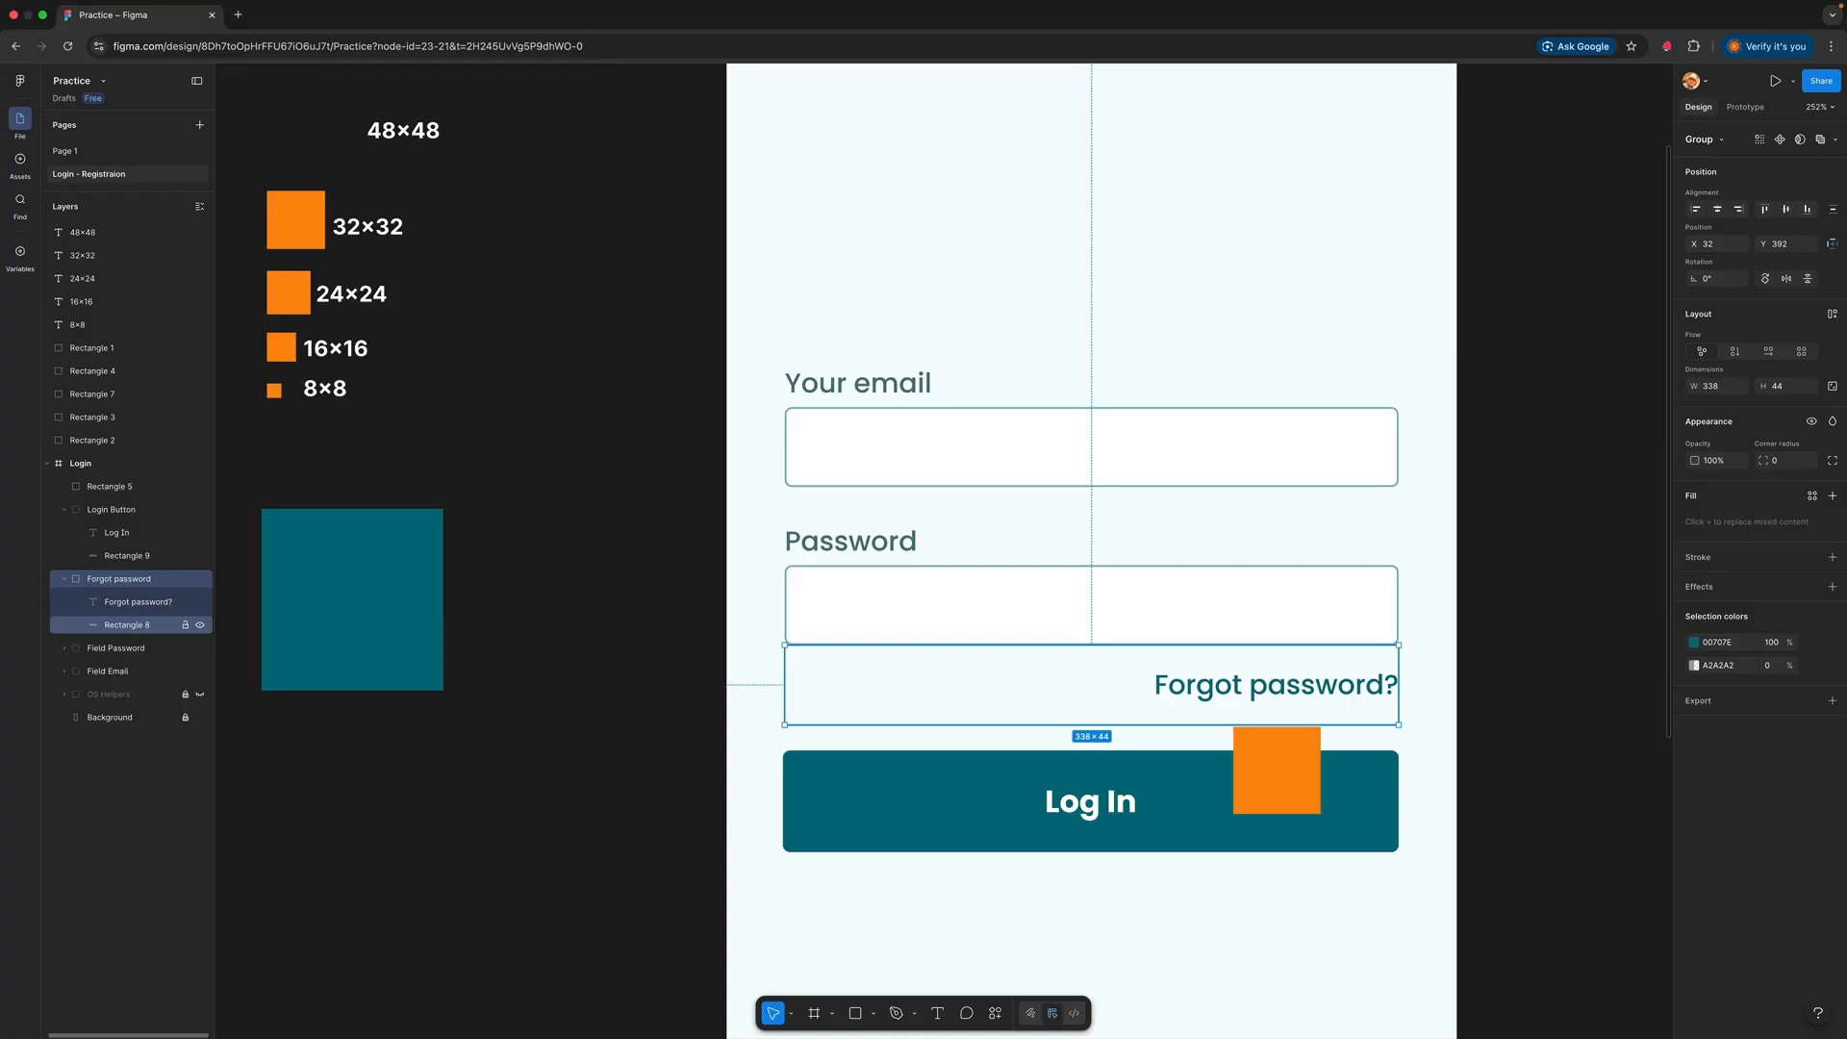
{"action": "left_click", "coordinate": [127, 624]}
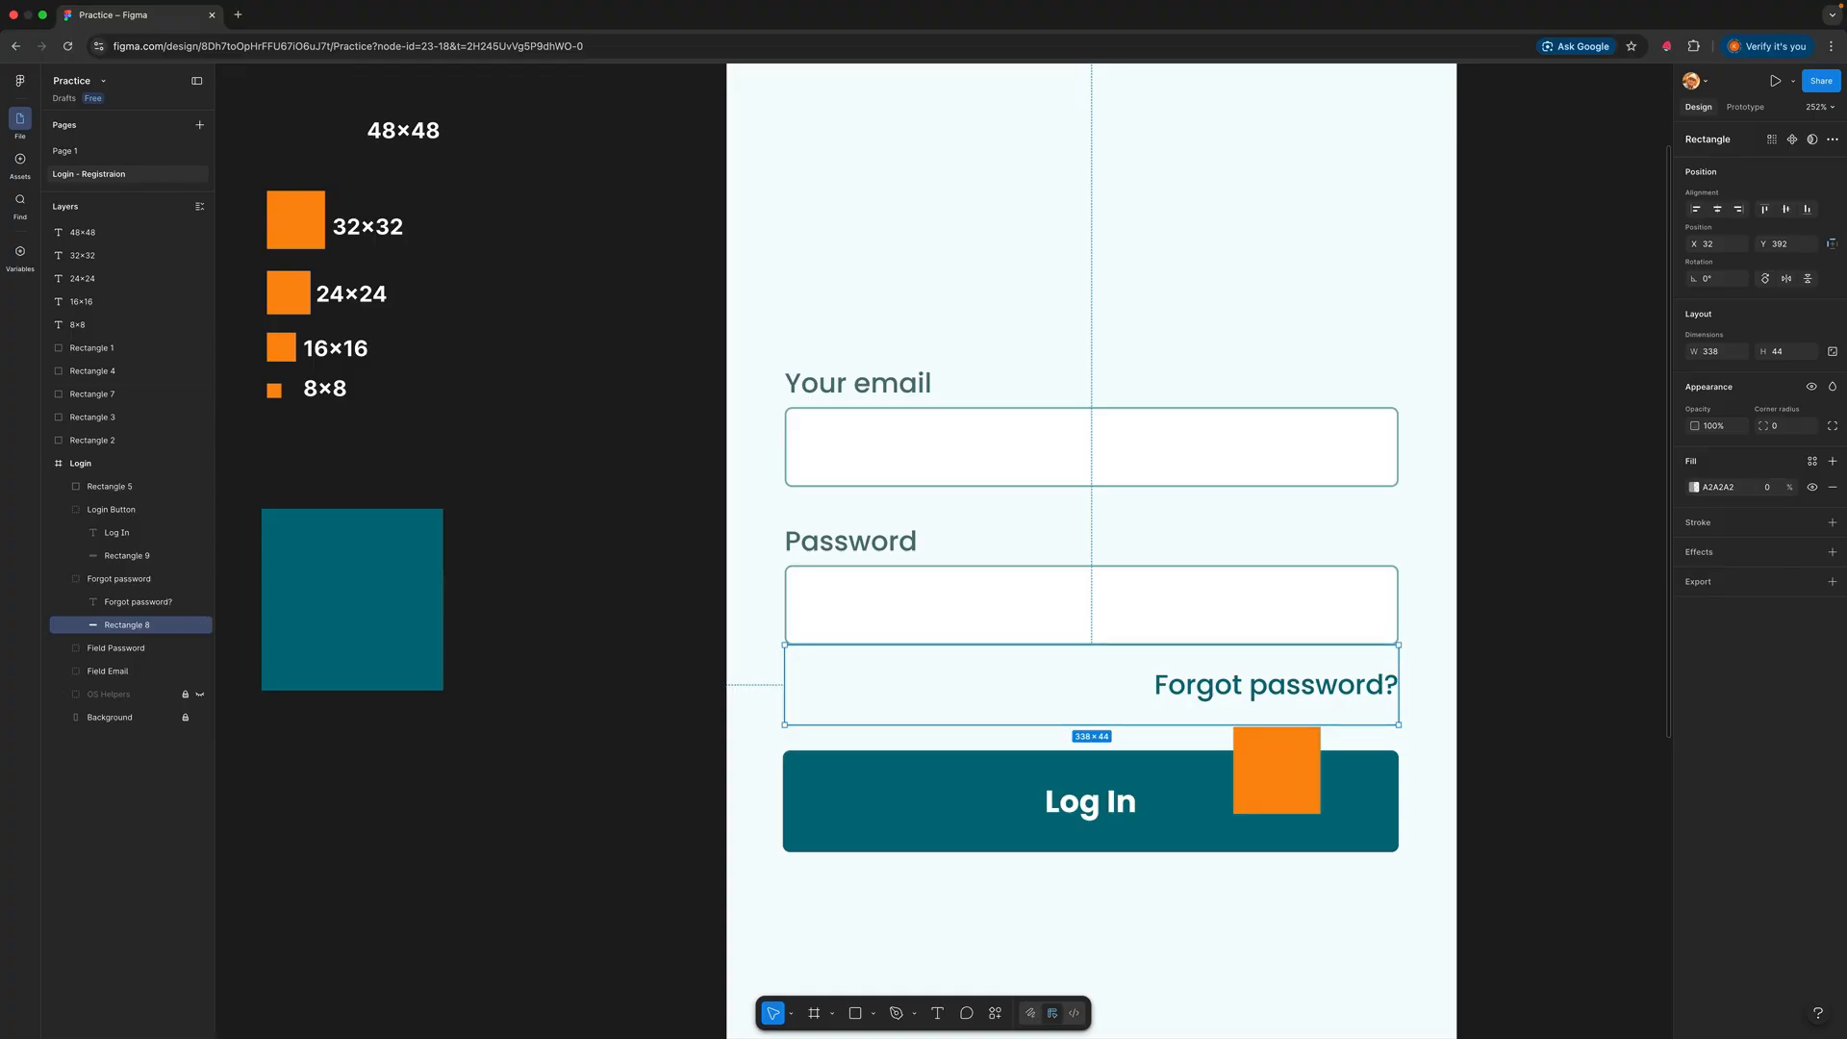
{"action": "left_click", "coordinate": [1695, 487]}
{"action": "left_click_drag", "start_coordinate": [1545, 730], "coordinate": [1586, 731]}
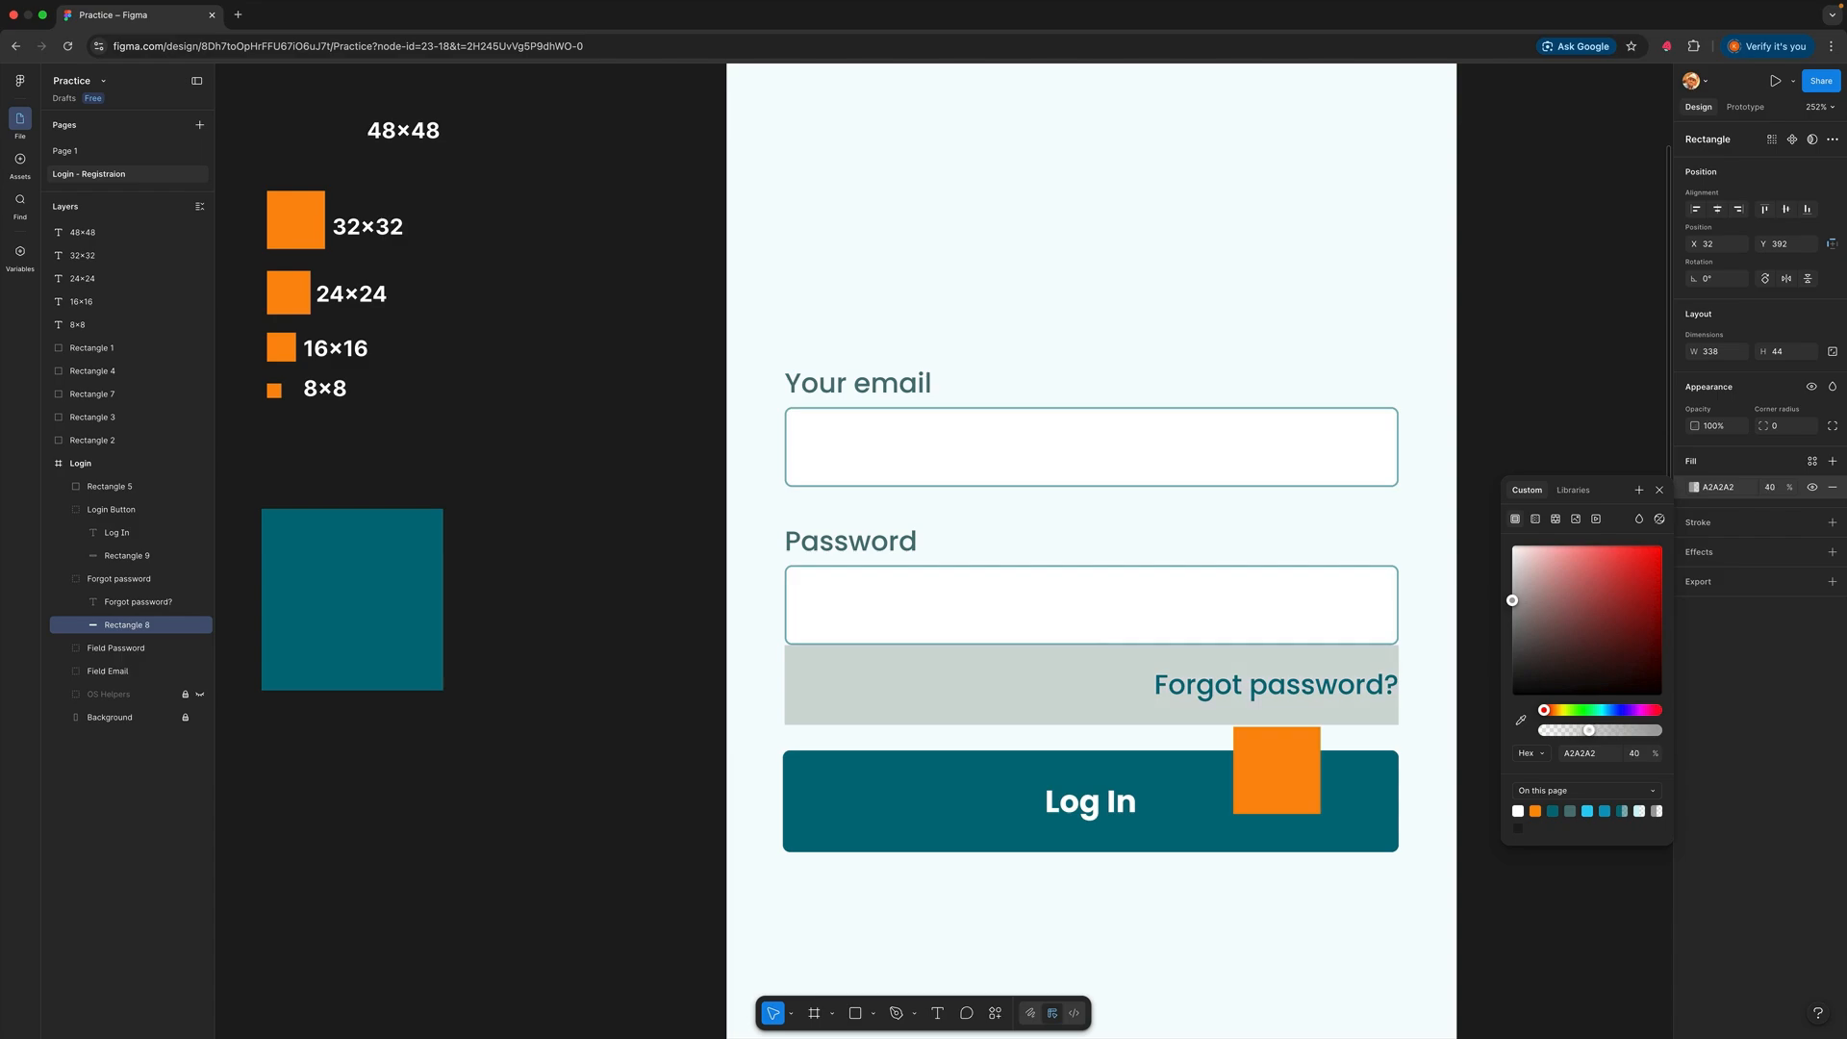
Step: Align the 48×48 square's top with the grey rectangle's lower edge, and move the Login Button group down to the square's bottom edge
{"action": "left_click", "coordinate": [1300, 760]}
{"action": "left_click_drag", "start_coordinate": [1301, 761], "coordinate": [1305, 760]}
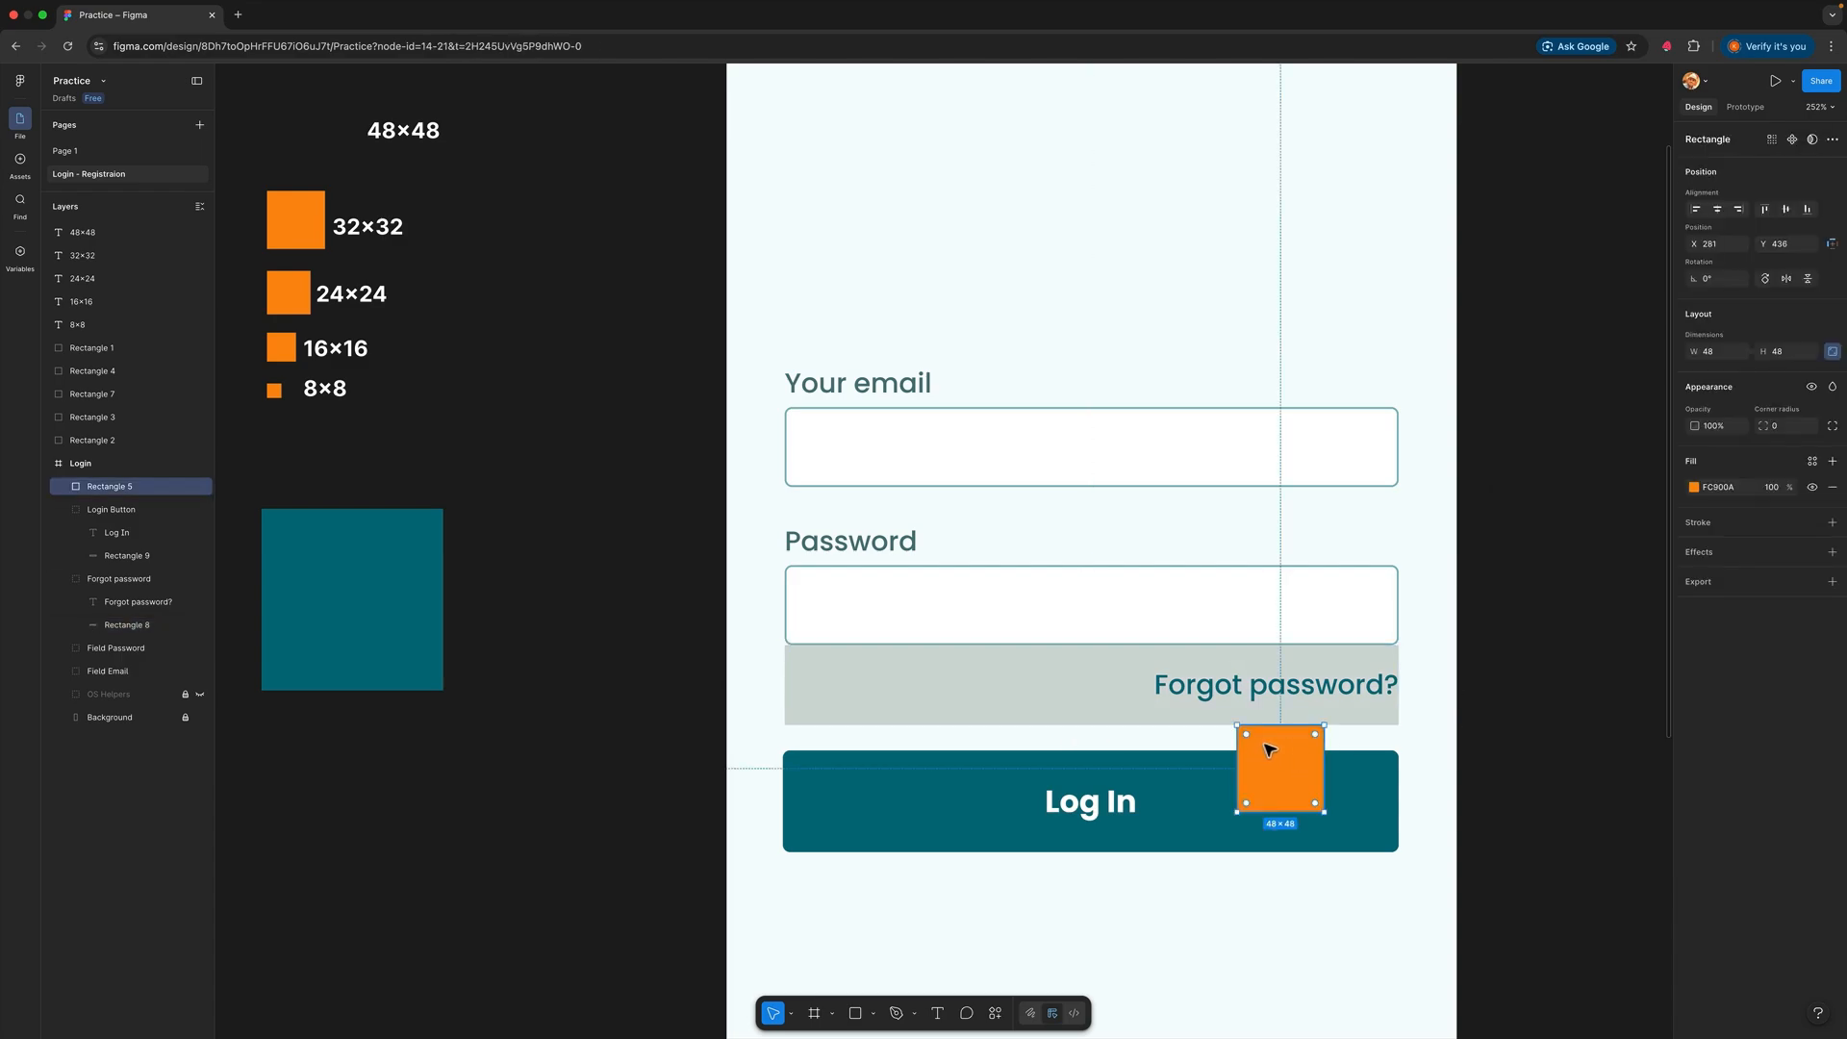
{"action": "scroll", "coordinate": [1270, 749], "scroll_direction": "down", "scroll_amount": 4}
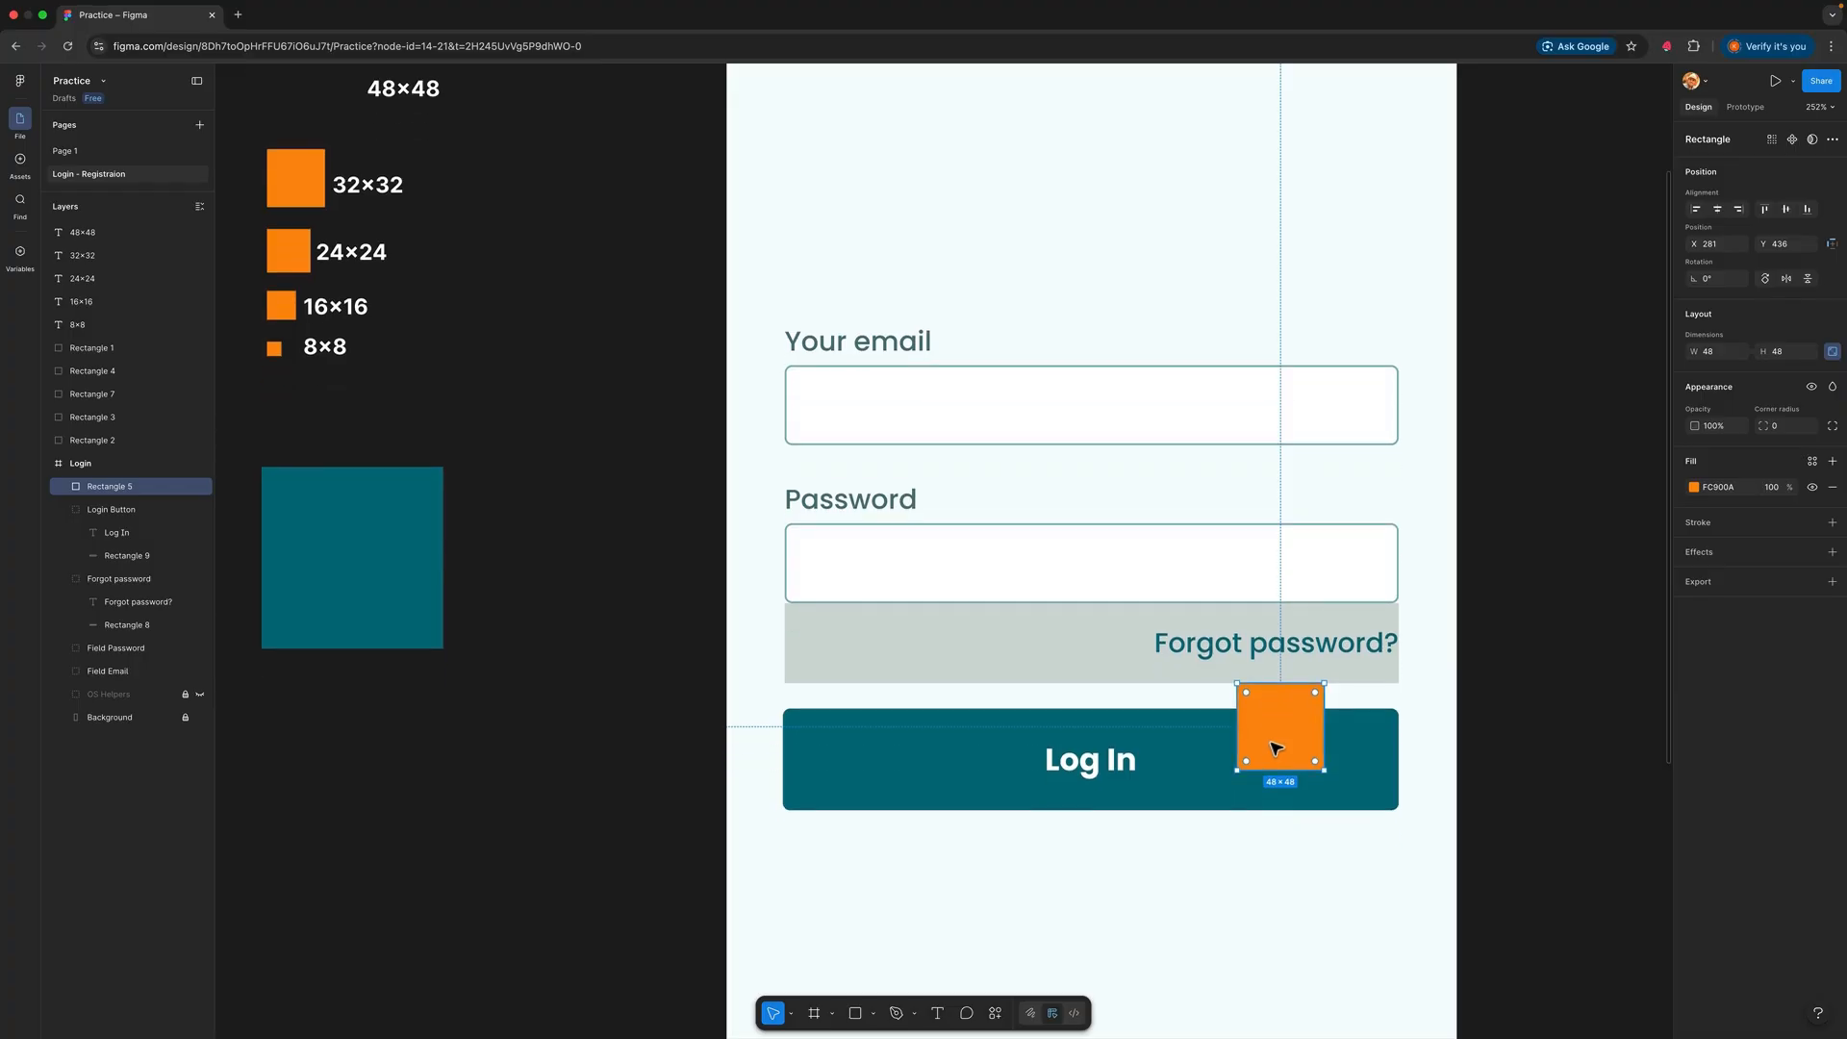
{"action": "left_click", "coordinate": [1104, 683]}
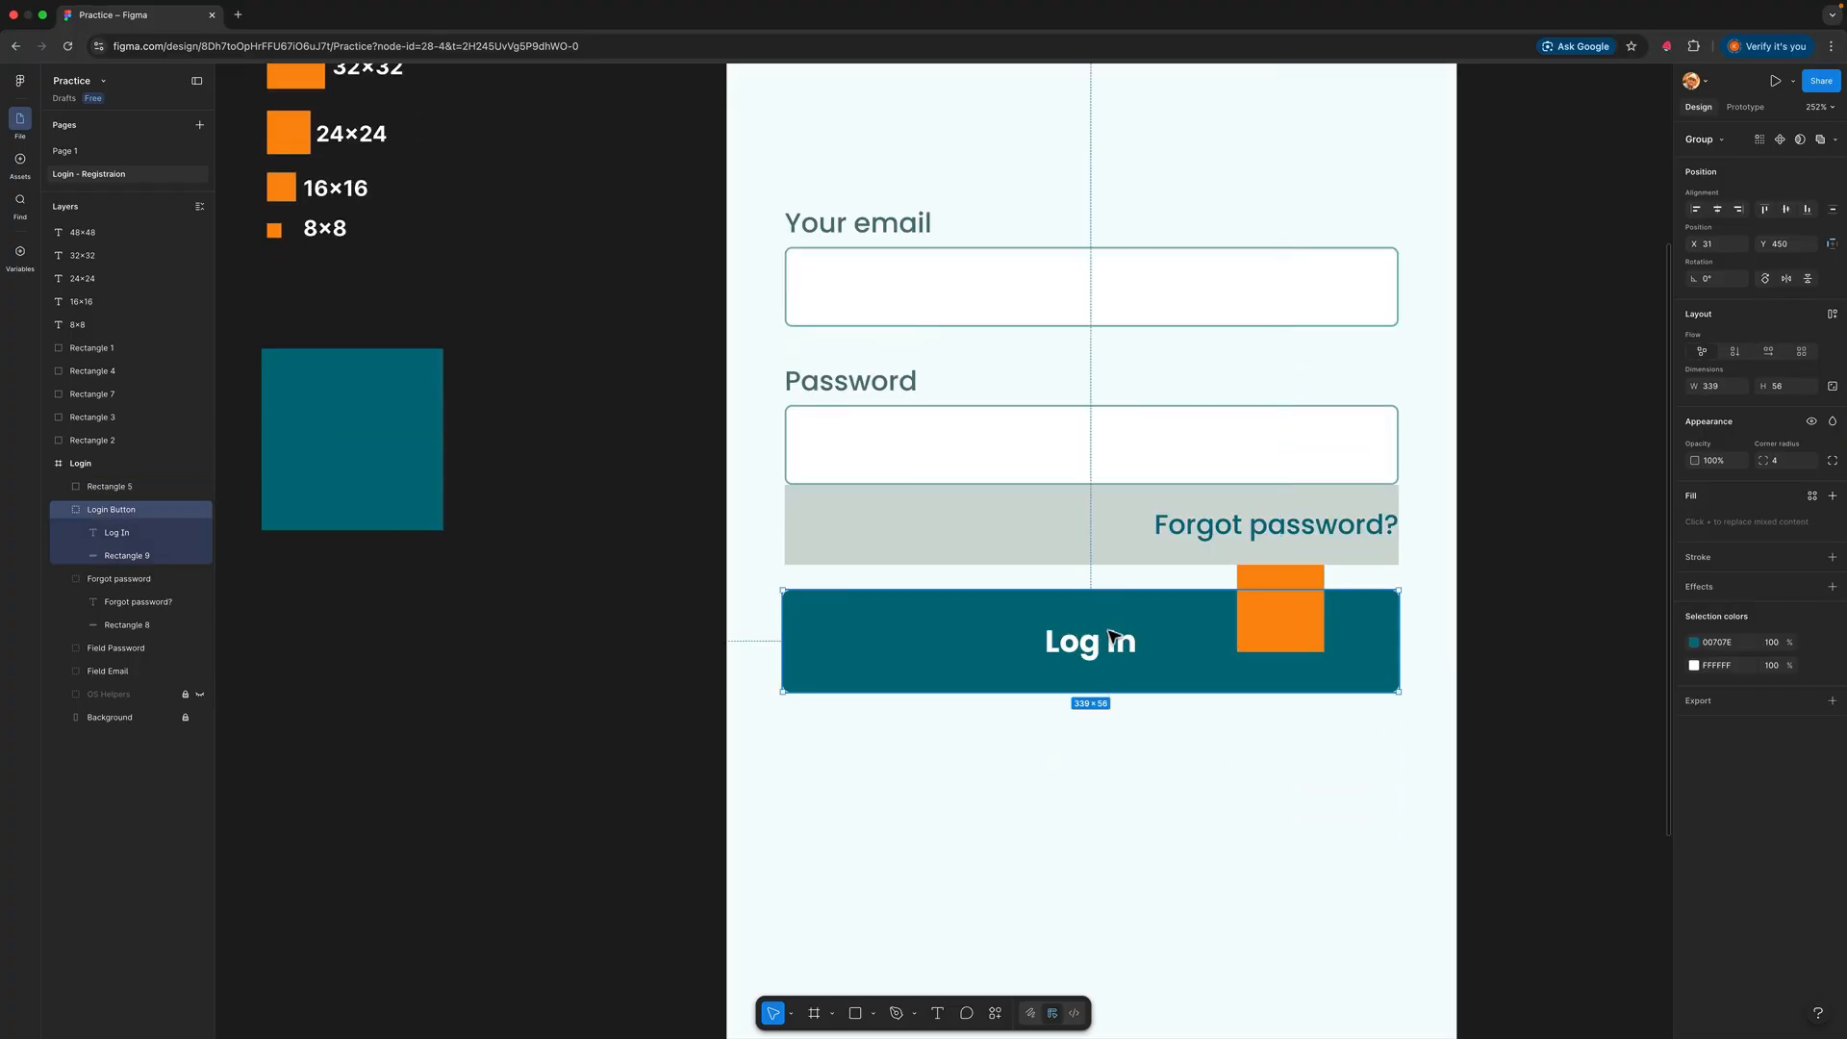
{"action": "left_click_drag", "start_coordinate": [1114, 638], "coordinate": [1112, 692]}
Step: Return the orange 48×48 square to its place beside the 48×48 label
{"action": "left_click", "coordinate": [1191, 609]}
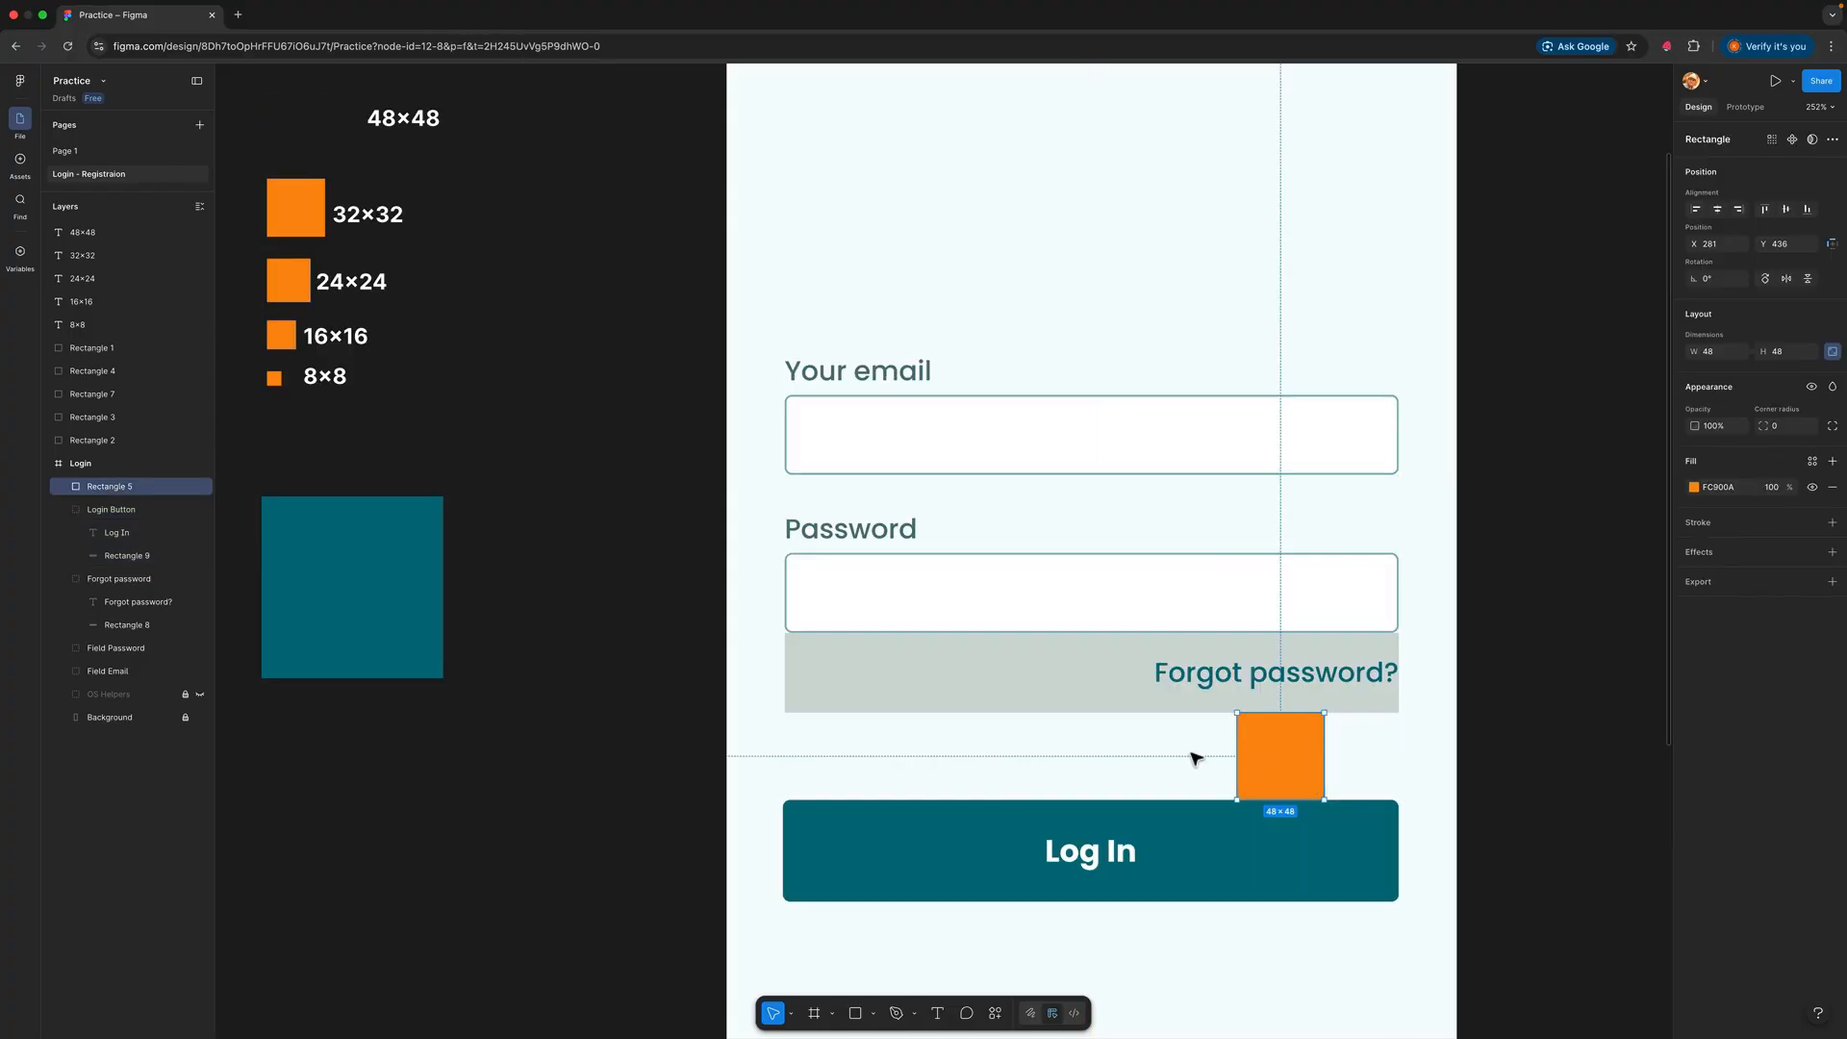
{"action": "left_click", "coordinate": [1190, 756]}
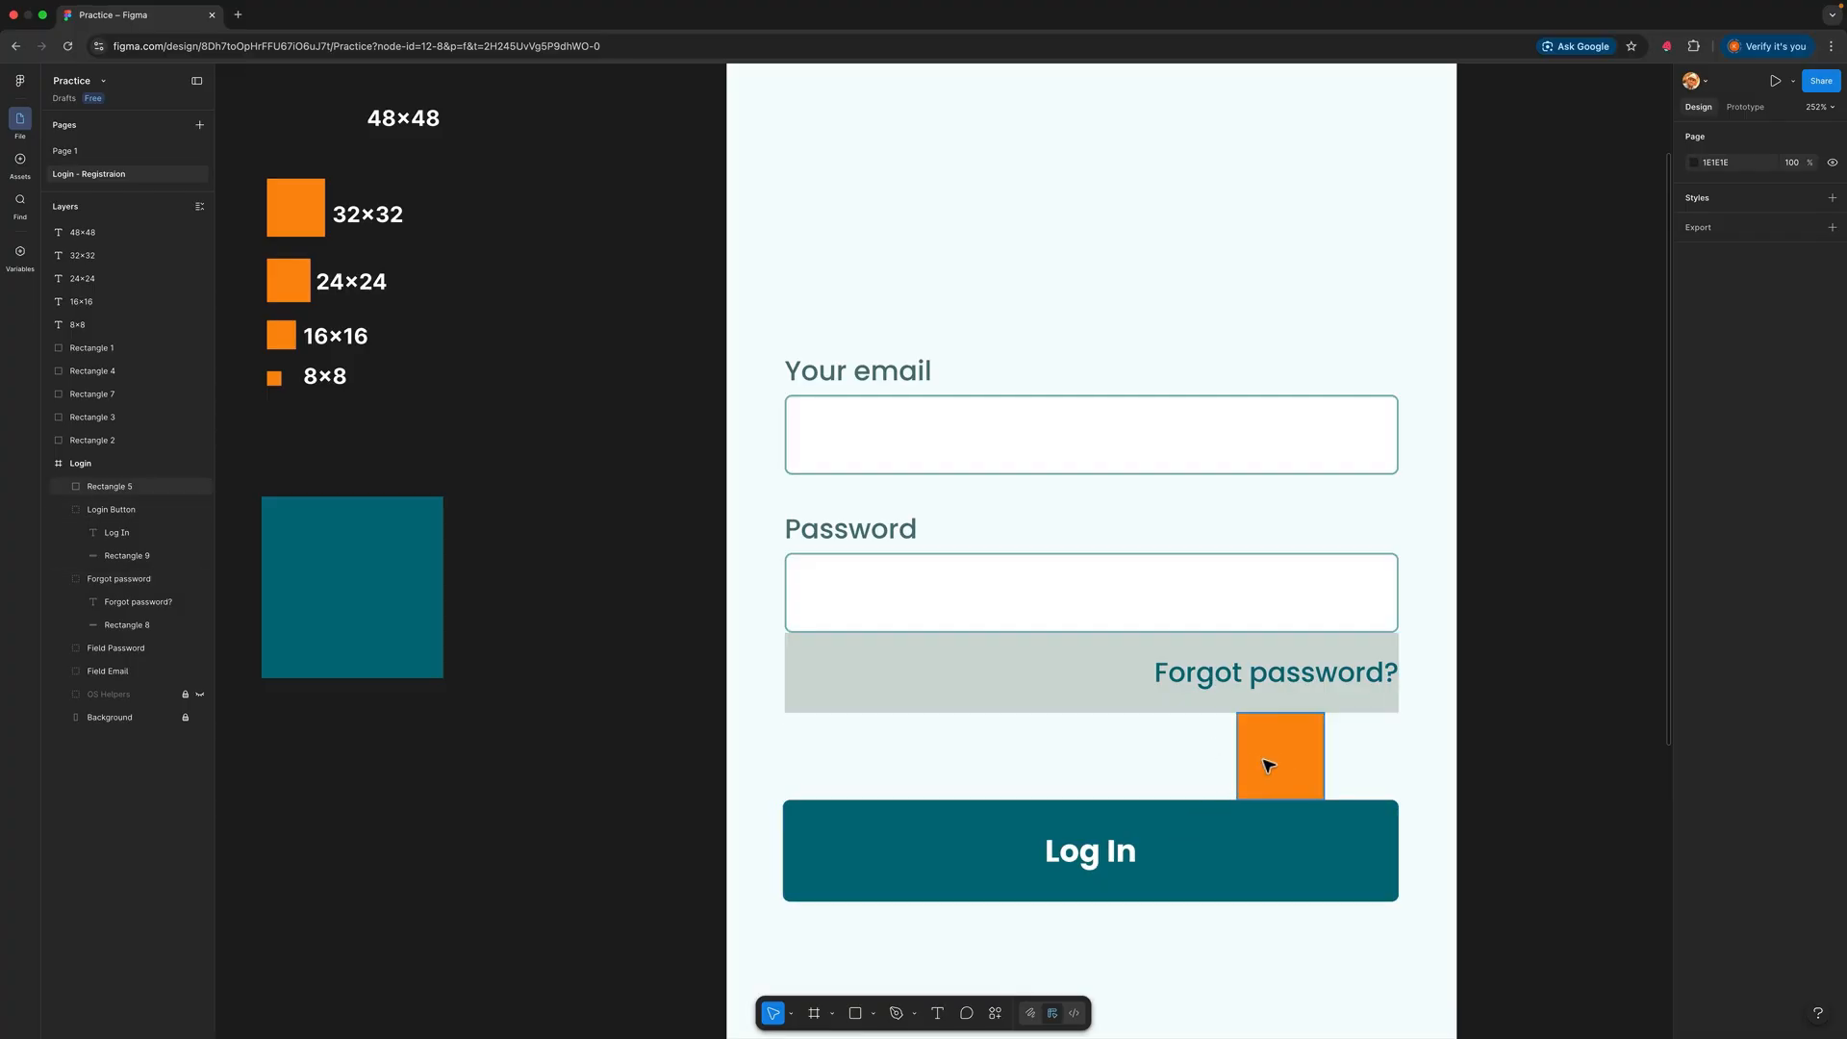
{"action": "left_click_drag", "start_coordinate": [1290, 759], "coordinate": [338, 135]}
Step: Set the fill opacity of the grey rectangle behind "Forgot password?" to 0% to hide it
{"action": "left_click", "coordinate": [1052, 705]}
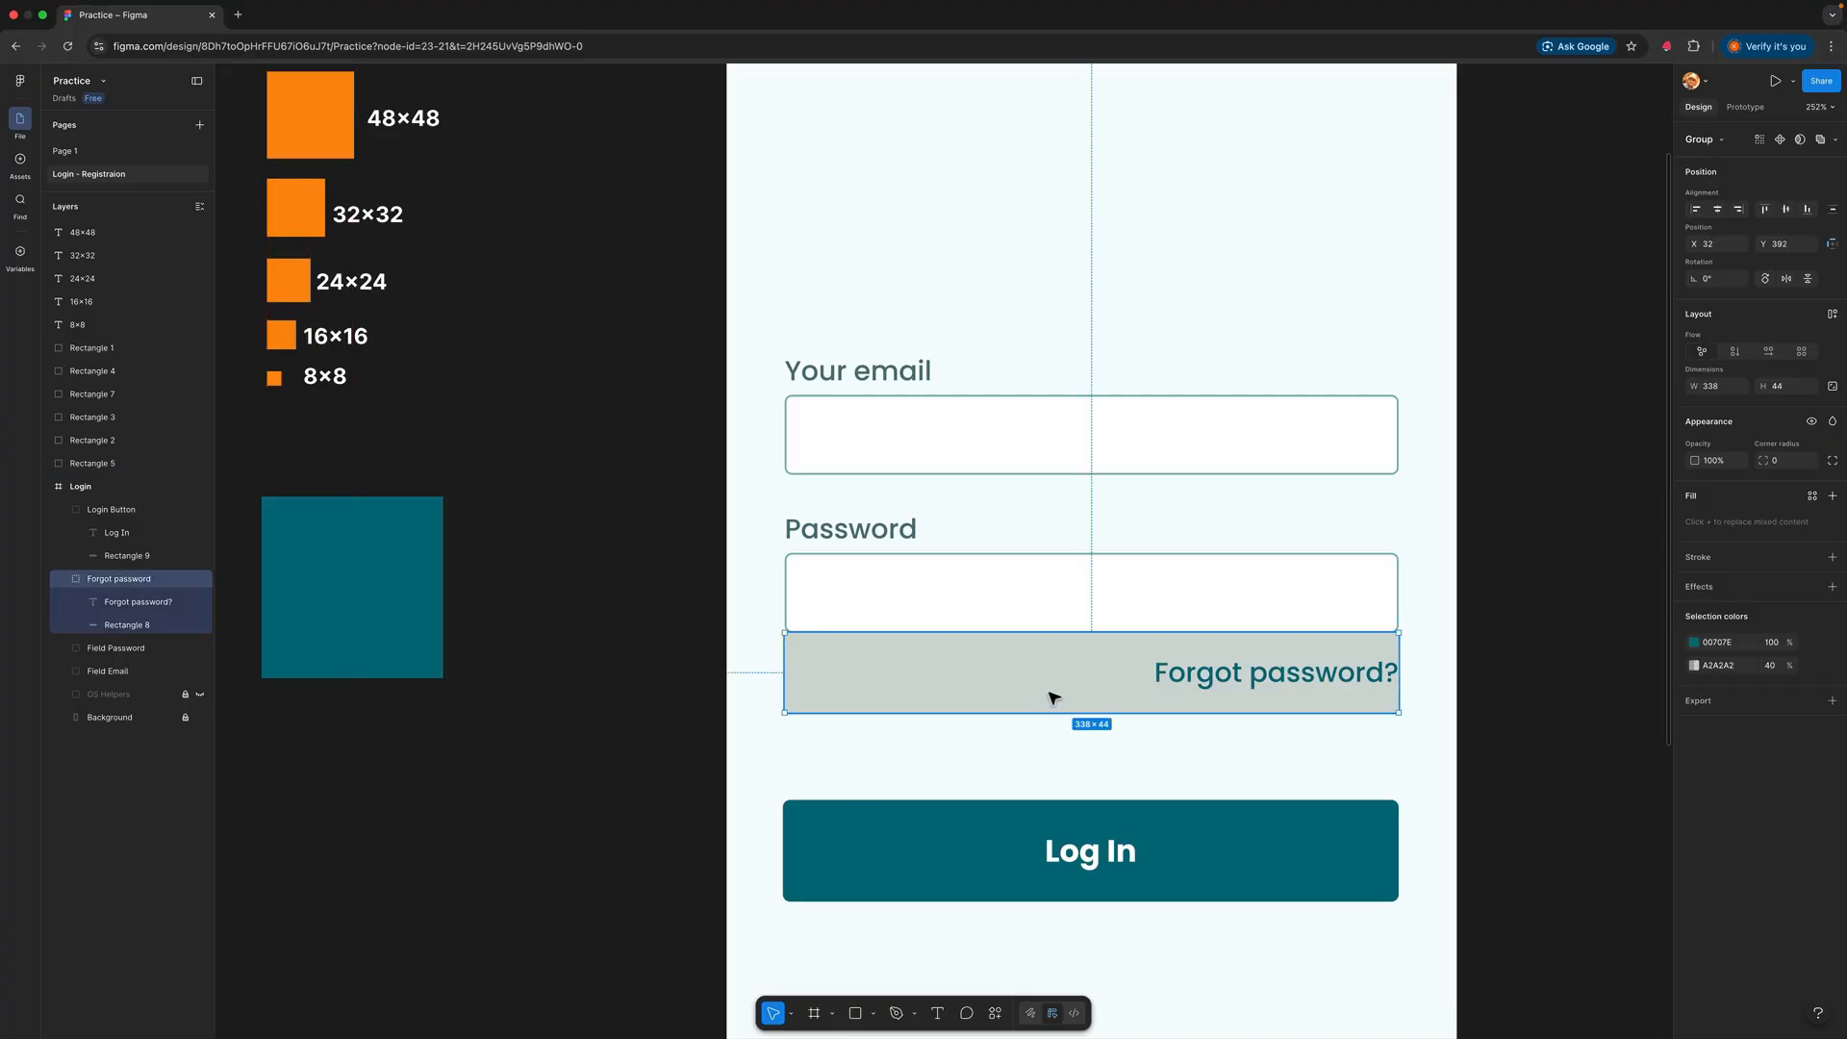
{"action": "left_click", "coordinate": [135, 625]}
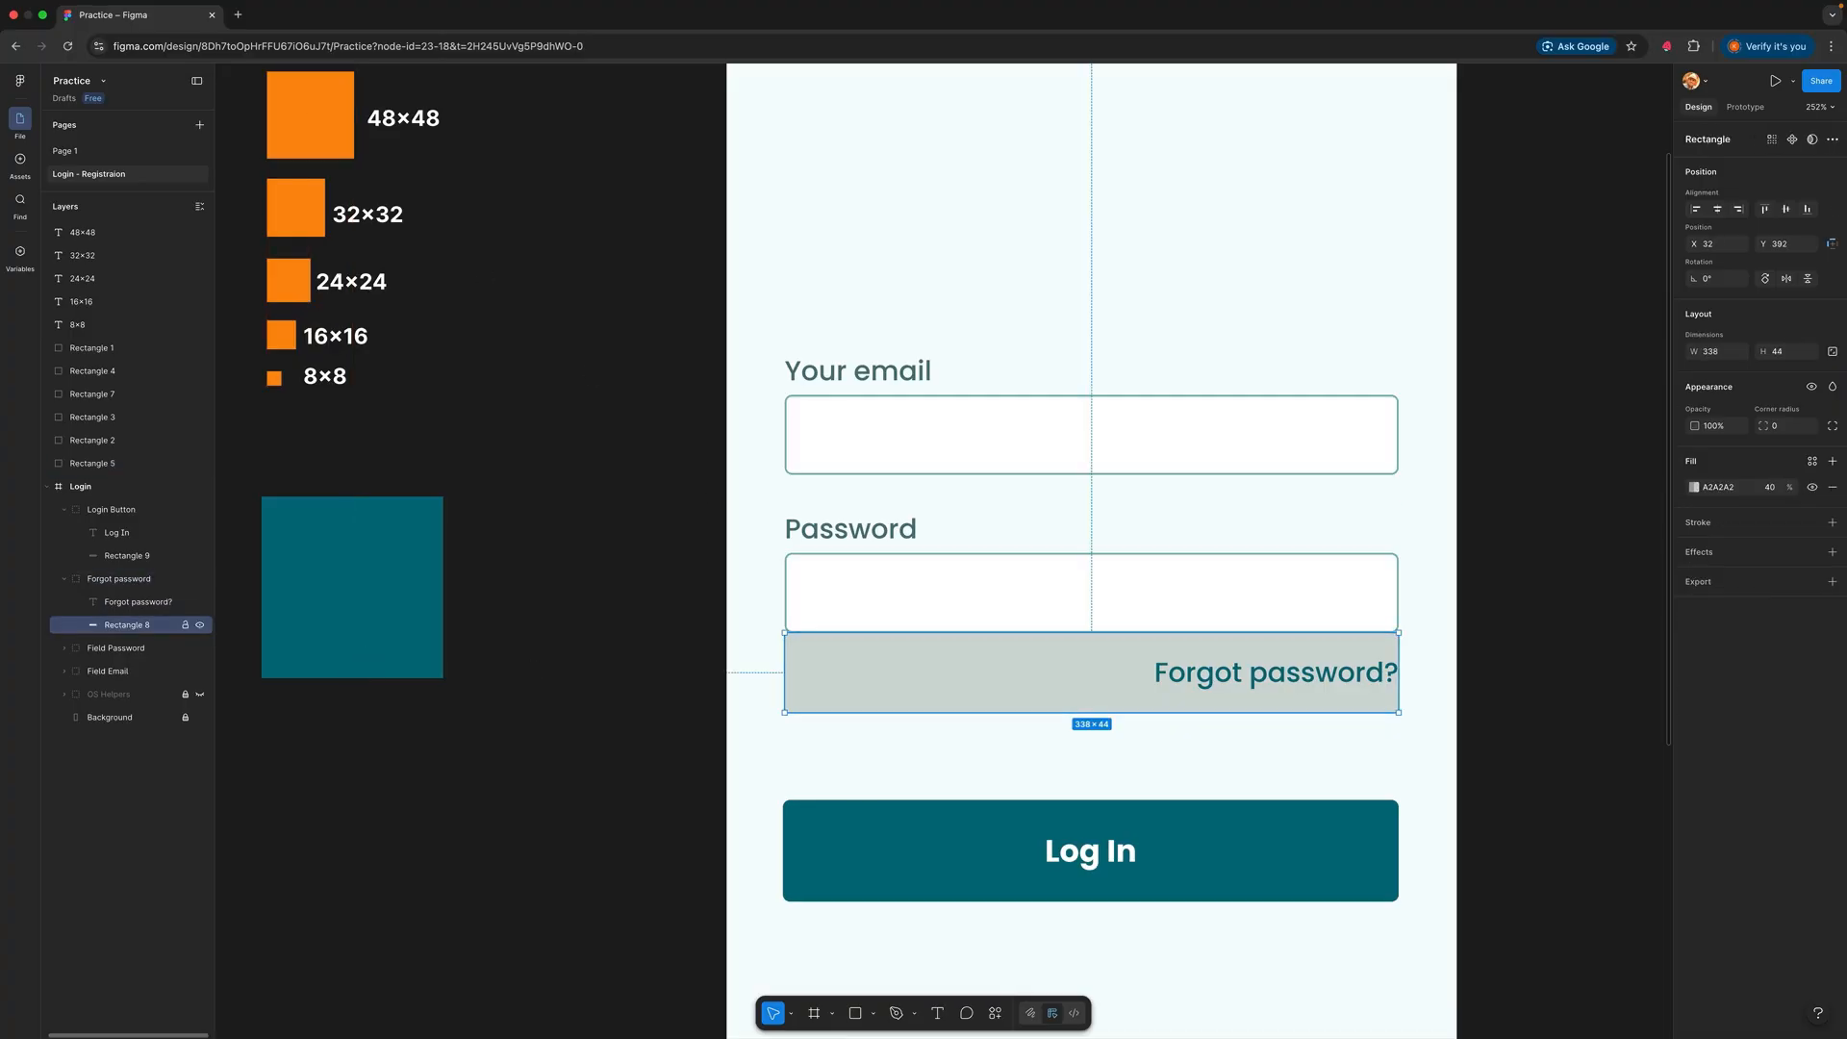
{"action": "left_click", "coordinate": [1694, 487]}
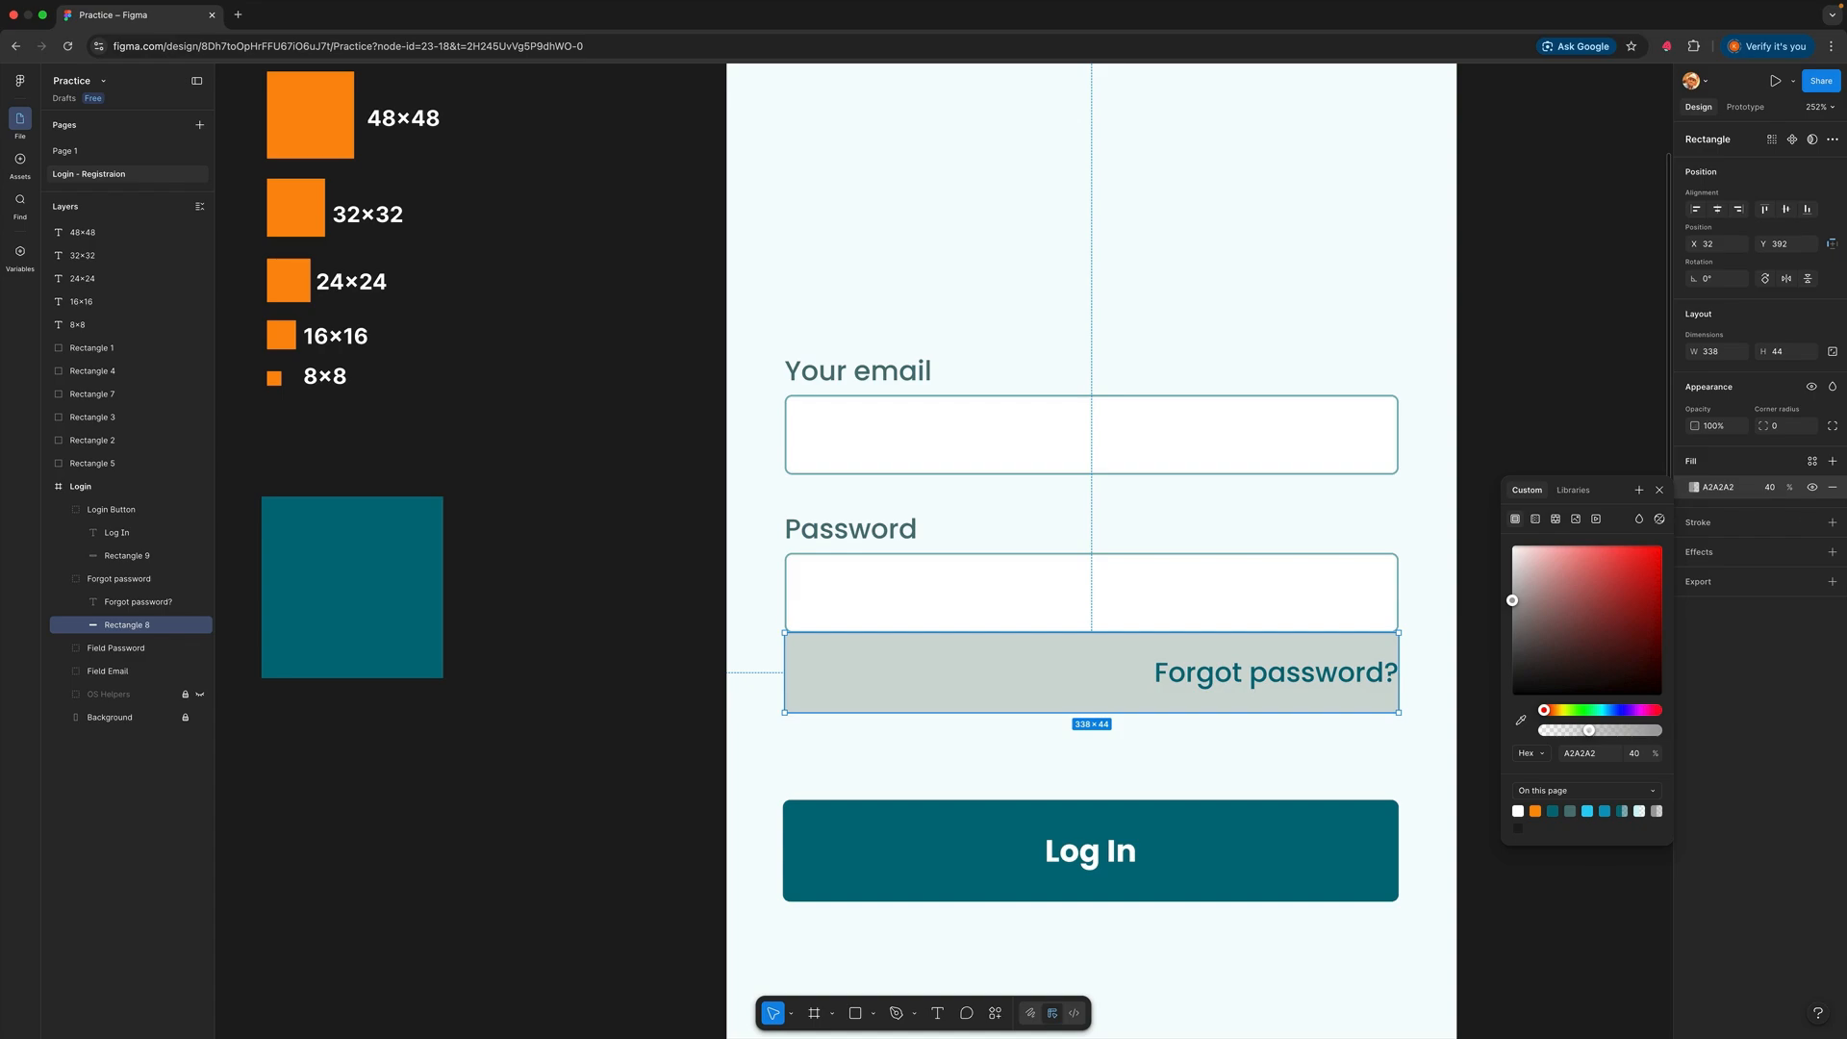
{"action": "left_click_drag", "start_coordinate": [1590, 731], "coordinate": [1547, 730]}
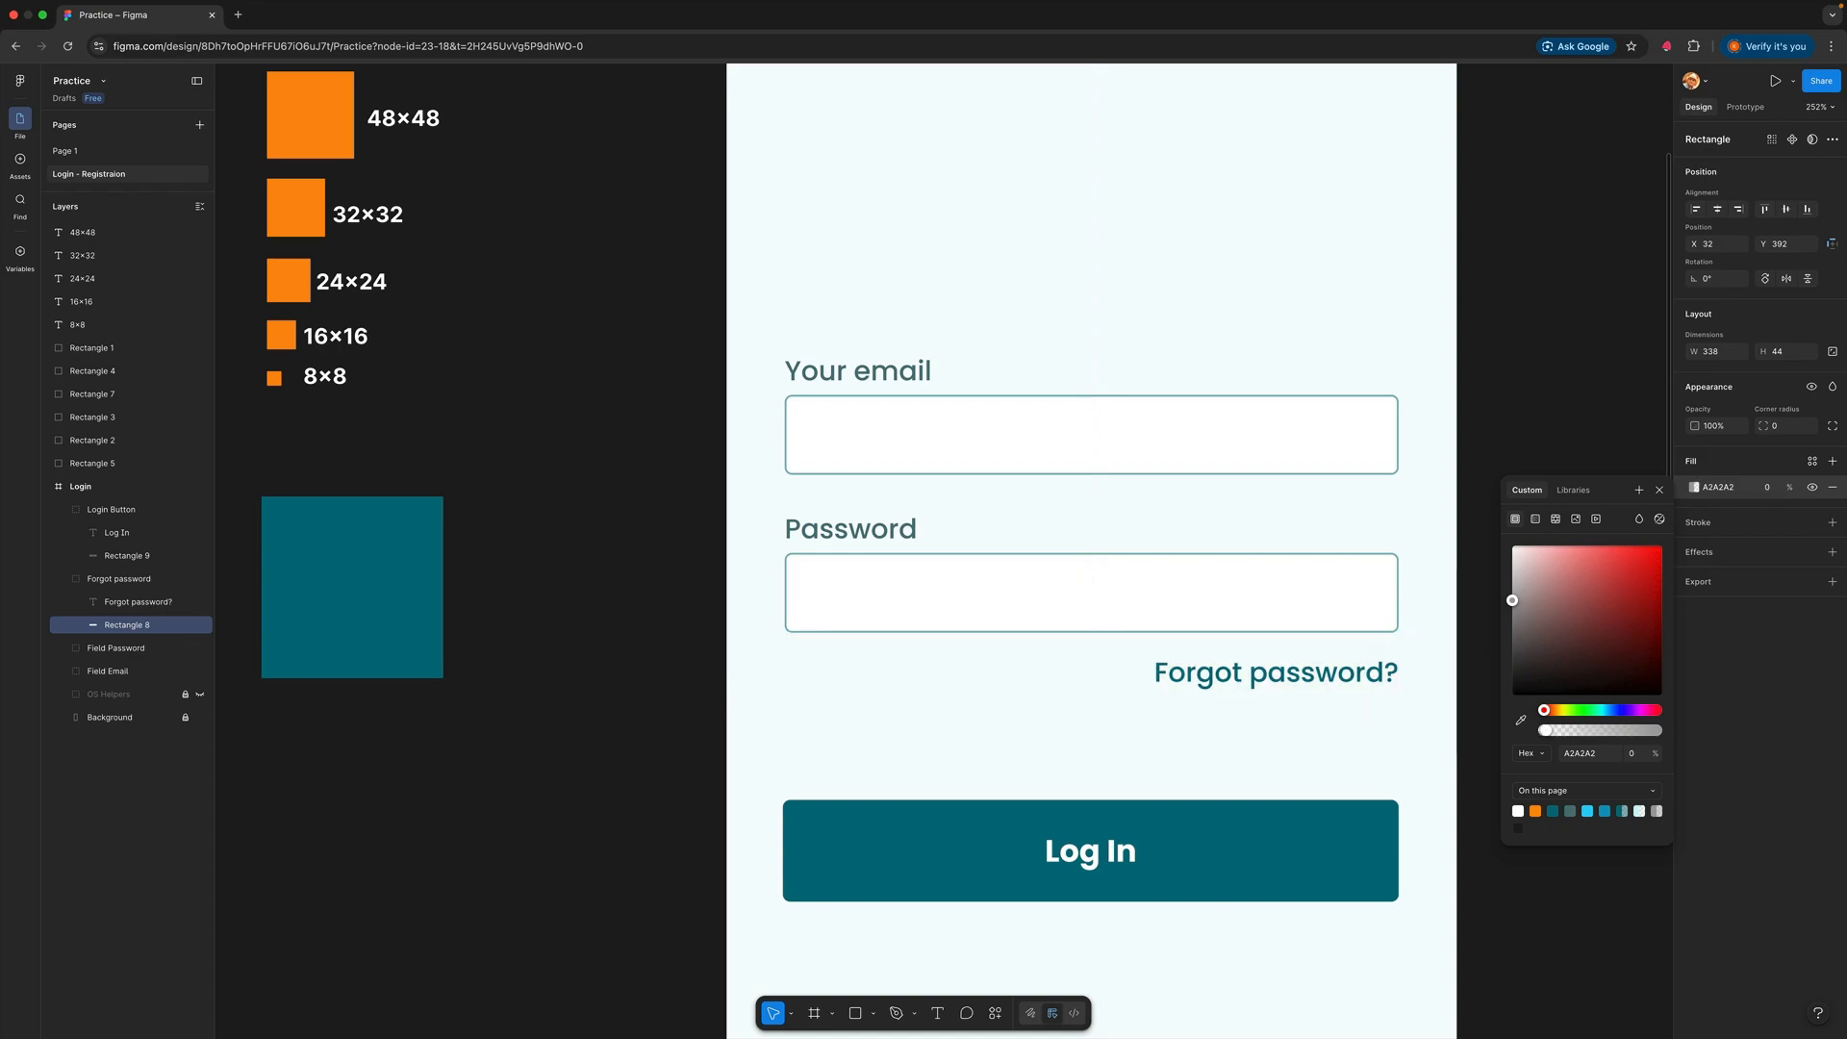
{"action": "left_click", "coordinate": [1433, 749]}
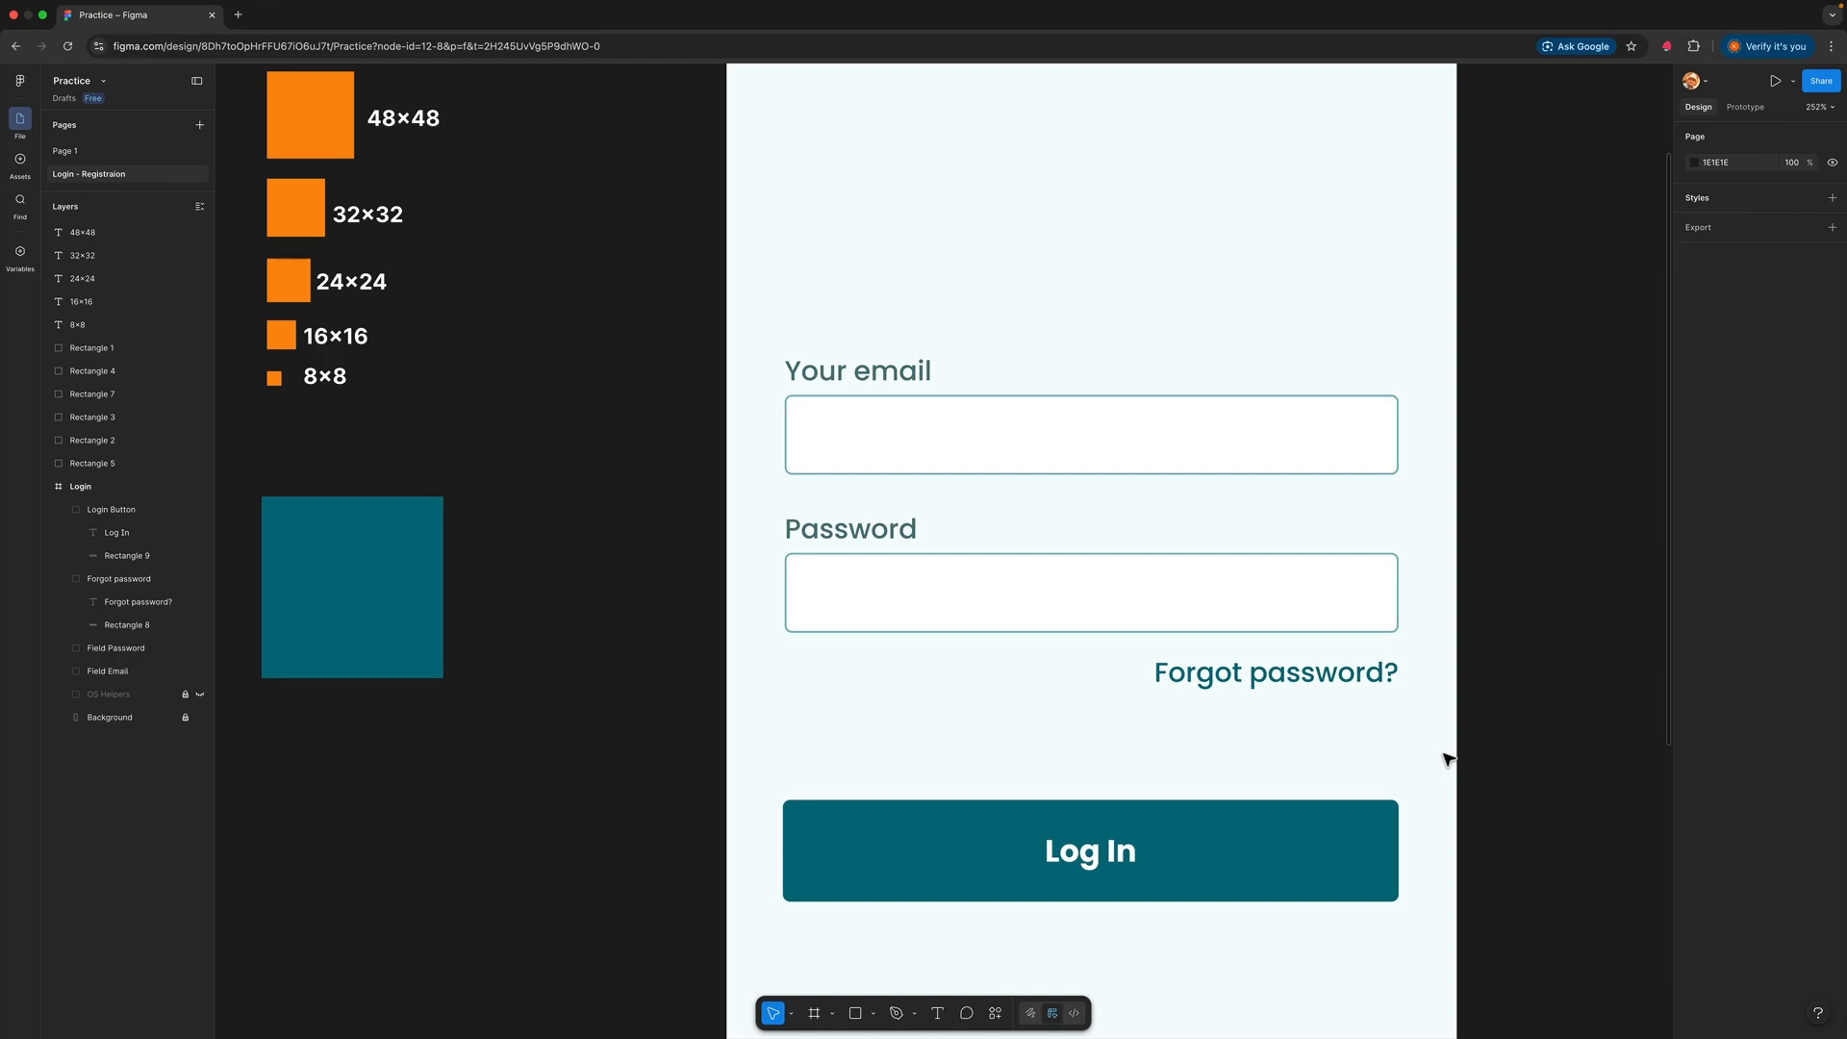
{"action": "left_click", "coordinate": [1423, 8]}
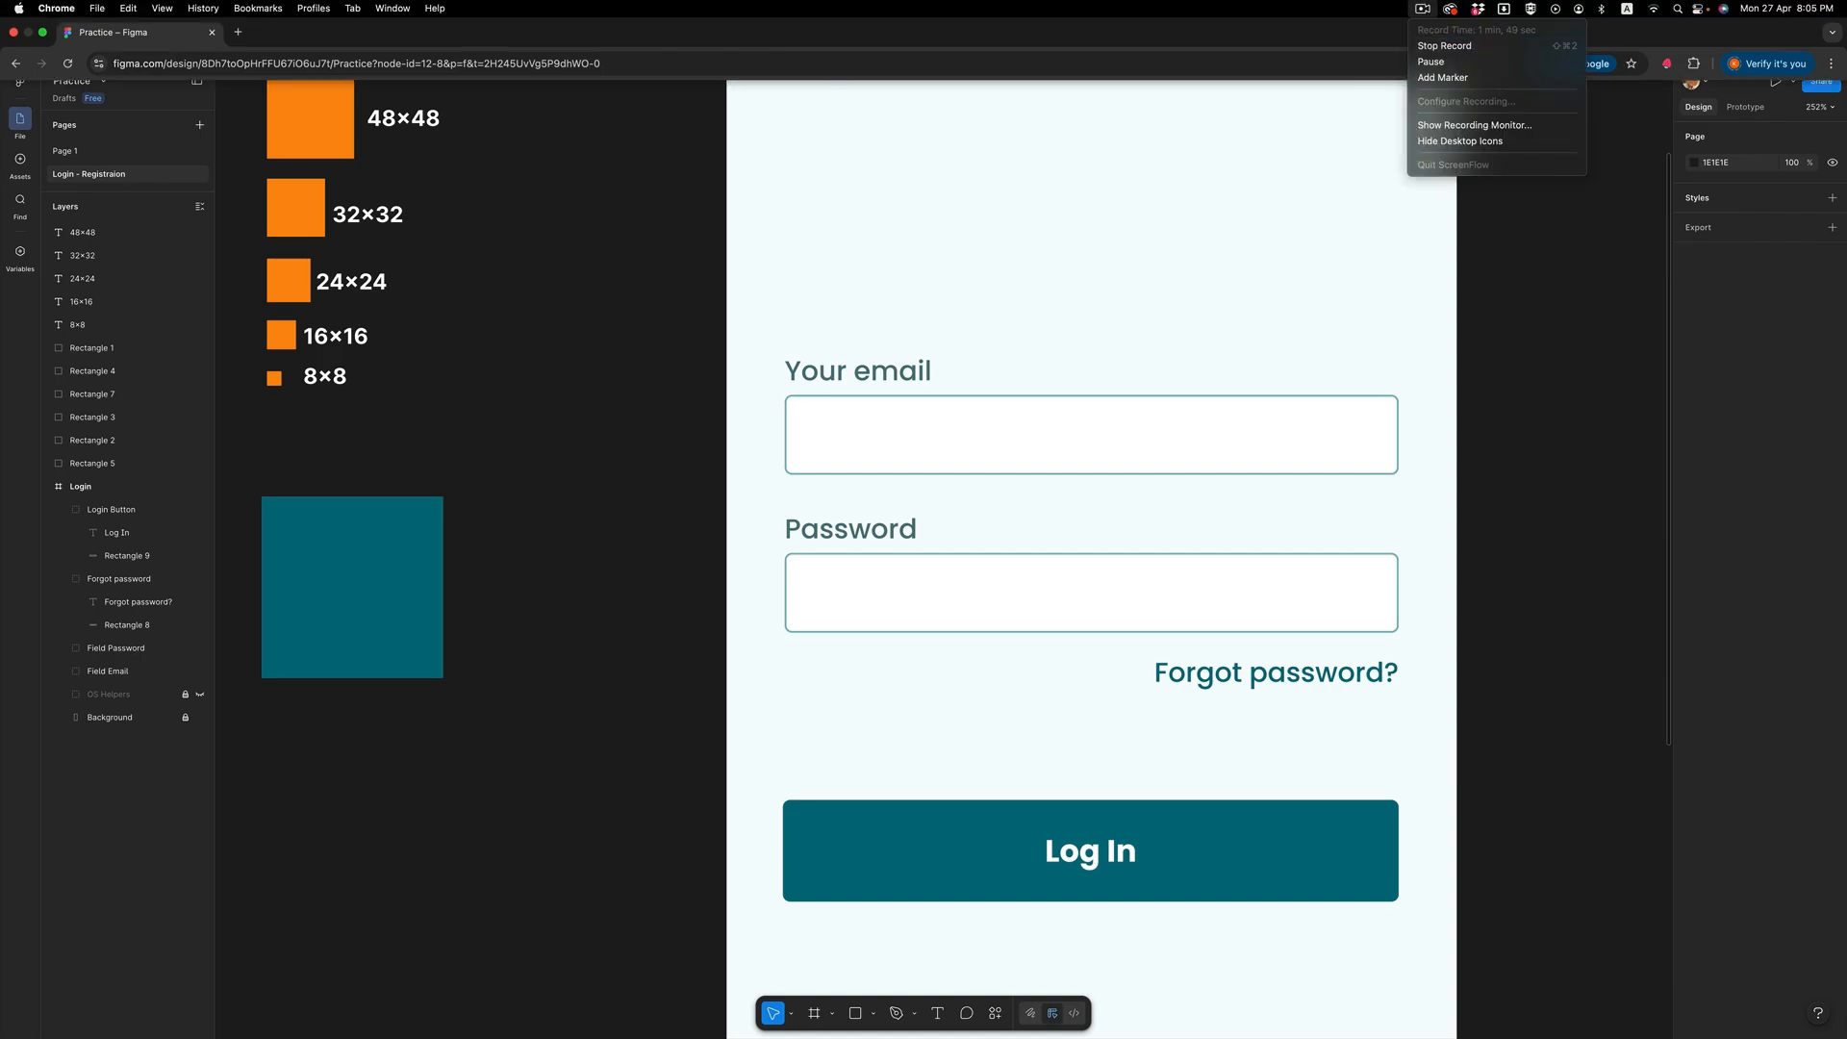